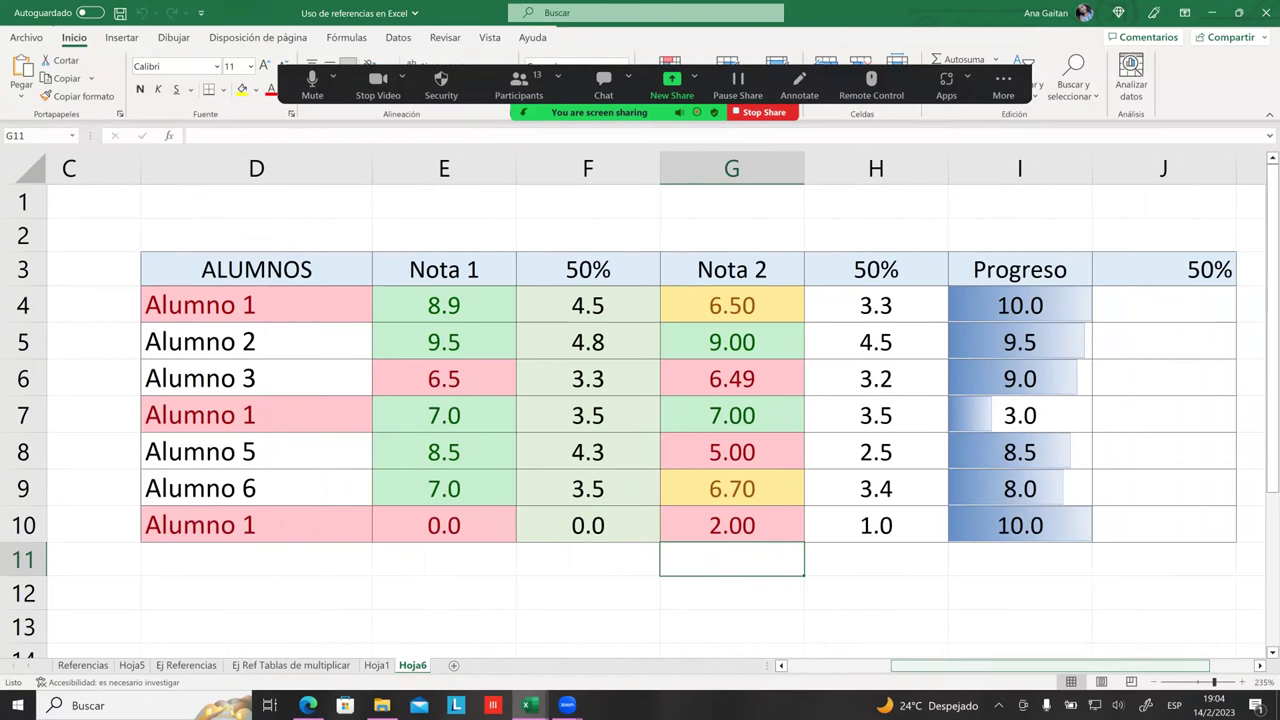
Review the blue data bars against the grades in the Progreso column
left_click_drag(1000, 665, 994, 665)
left_click(1049, 305)
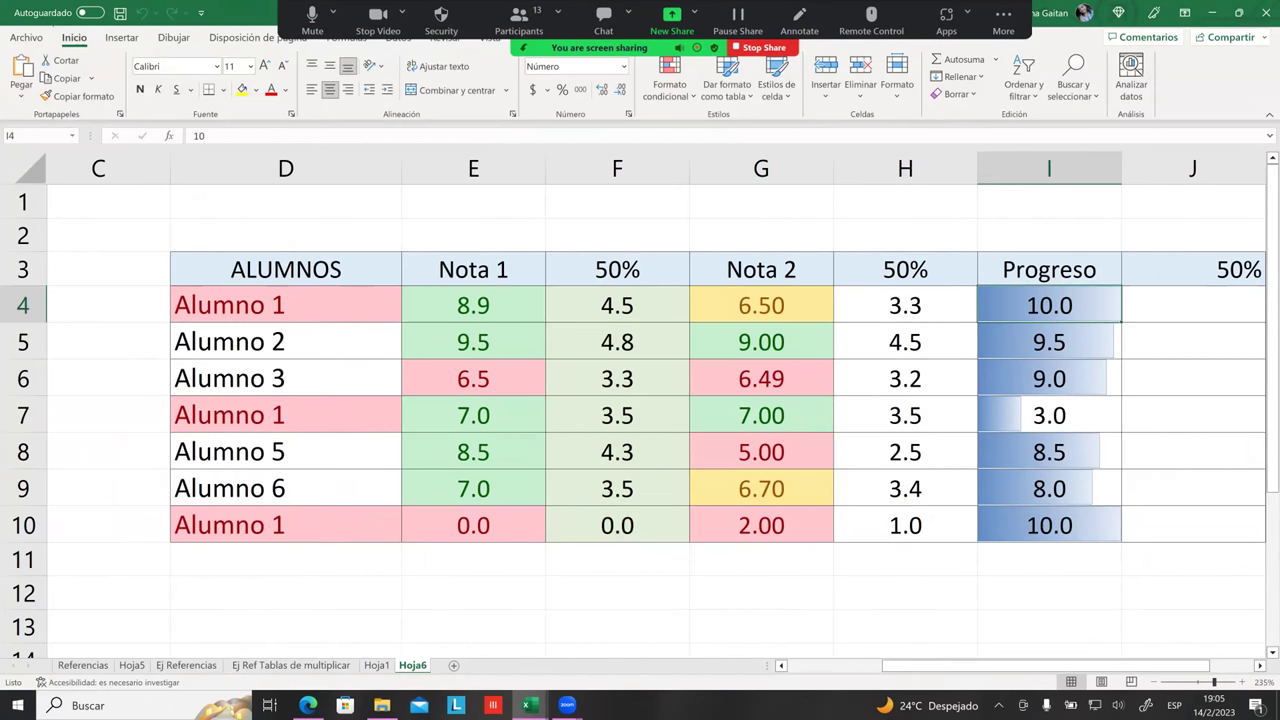
left_click_drag(1049, 305, 1049, 525)
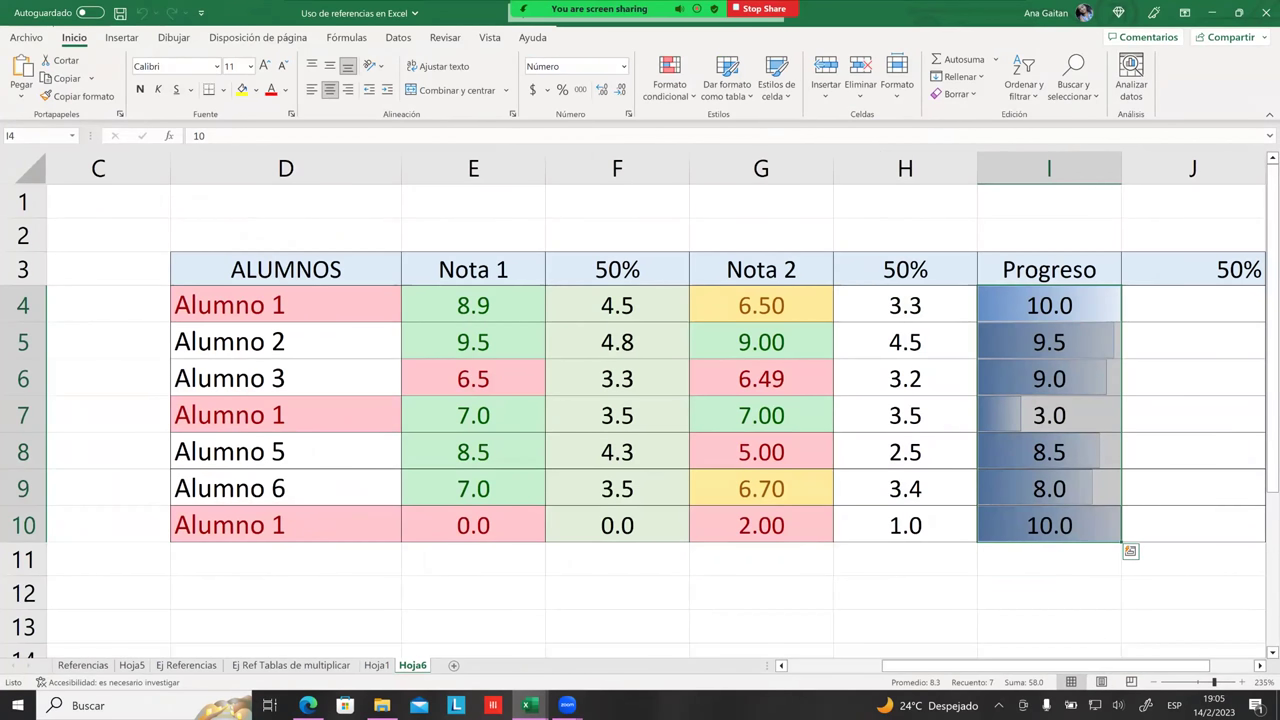
left_click(1049, 559)
scroll(680, 410, "right", 1)
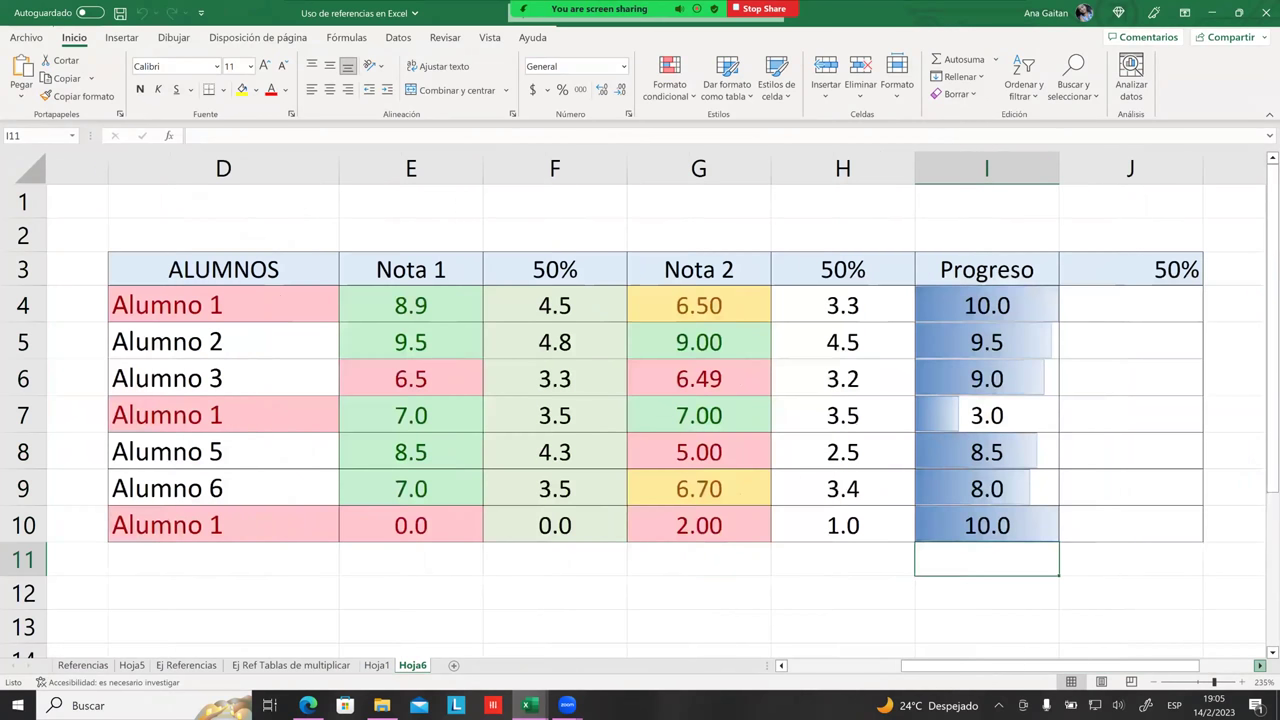
scroll(680, 410, "right", 1)
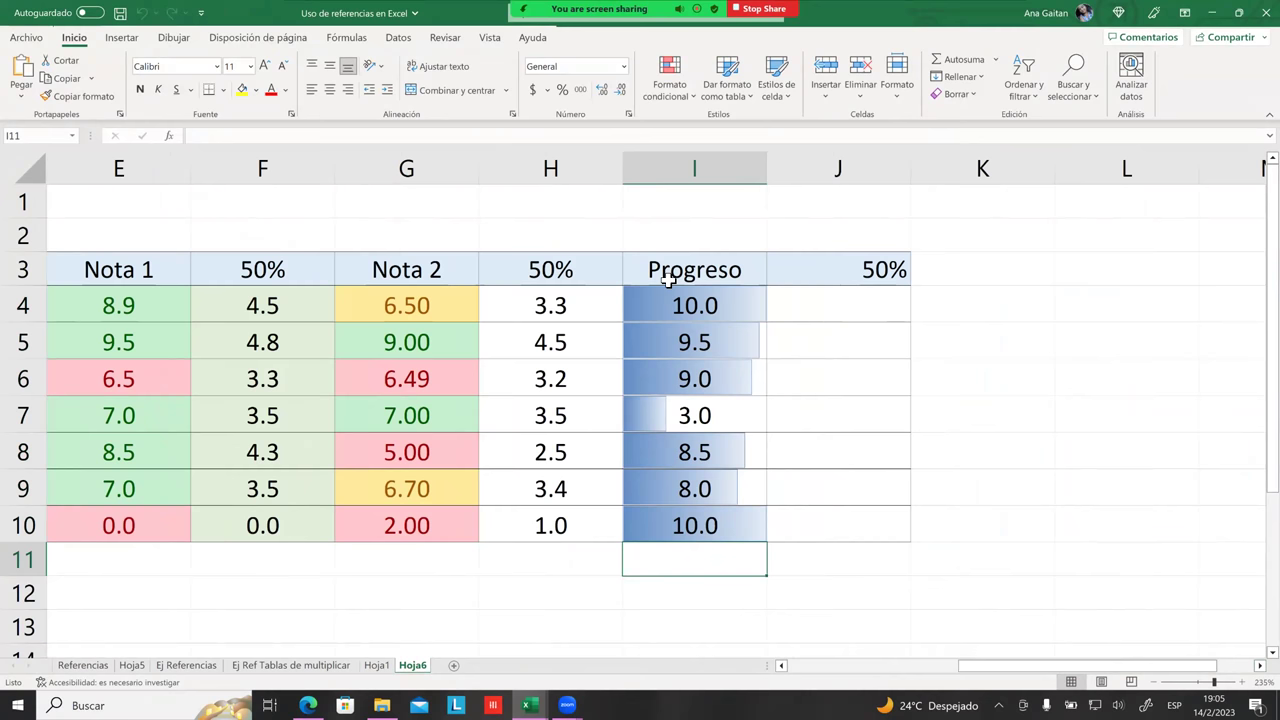
left_click_drag(668, 280, 692, 532)
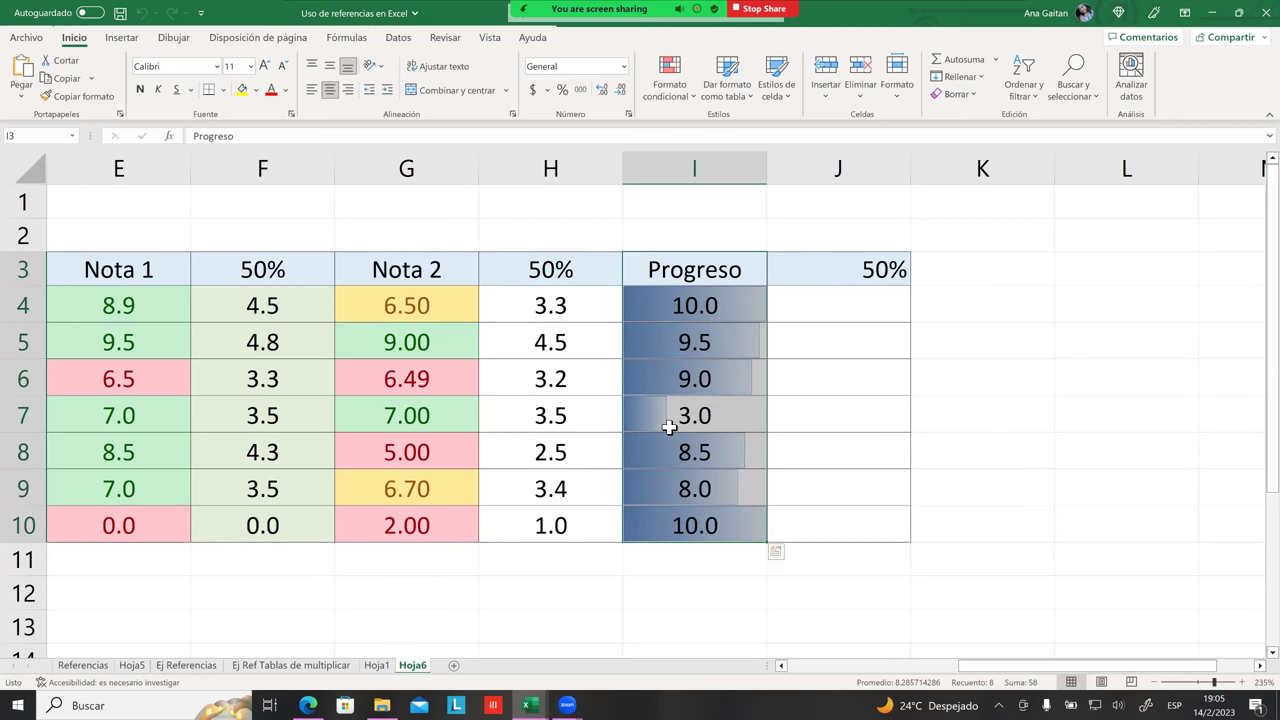
Clear the conditional formatting rules from the Progreso values in I4:I10 only
left_click(736, 442)
left_click_drag(733, 308, 735, 525)
left_click(660, 80)
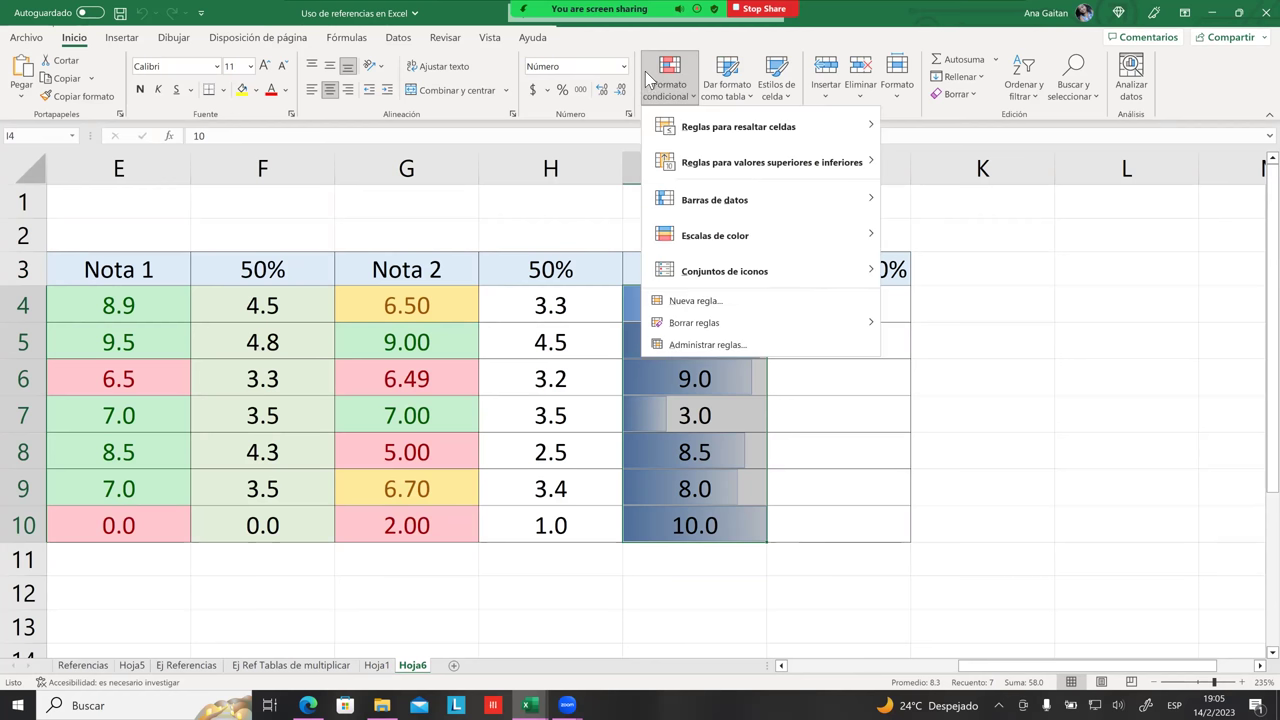
mouse_move(794, 323)
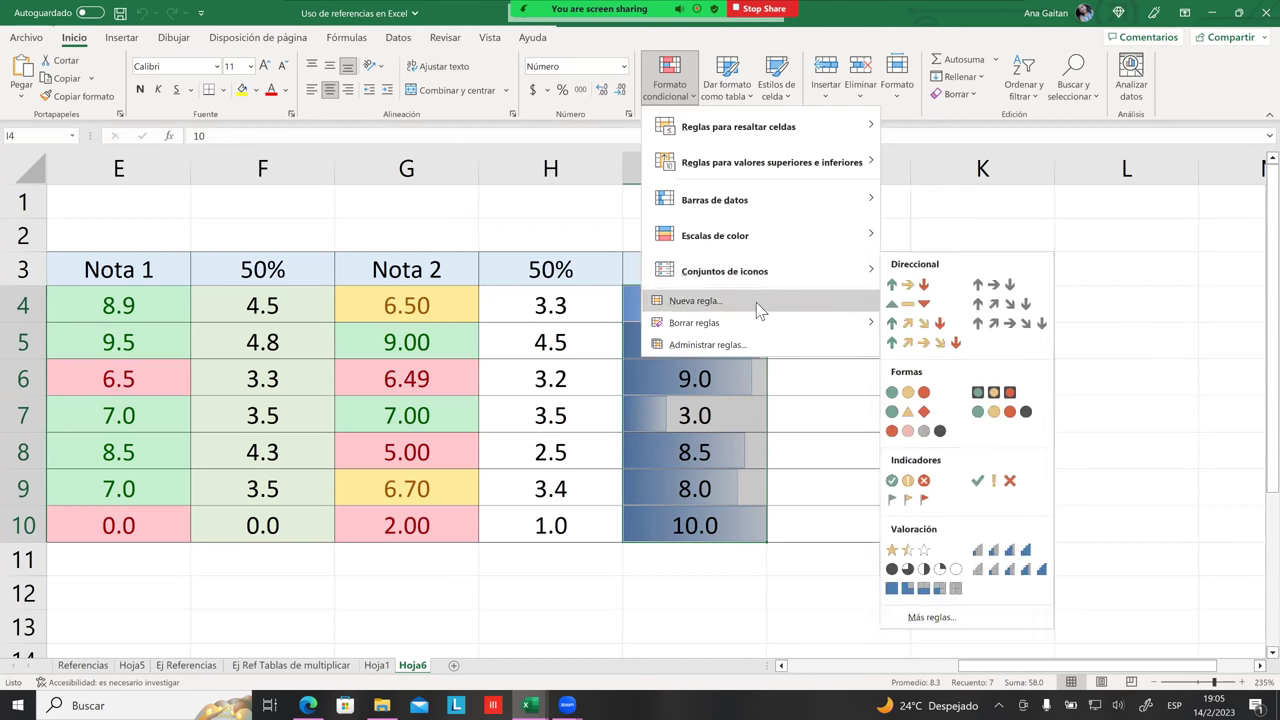
mouse_move(756, 314)
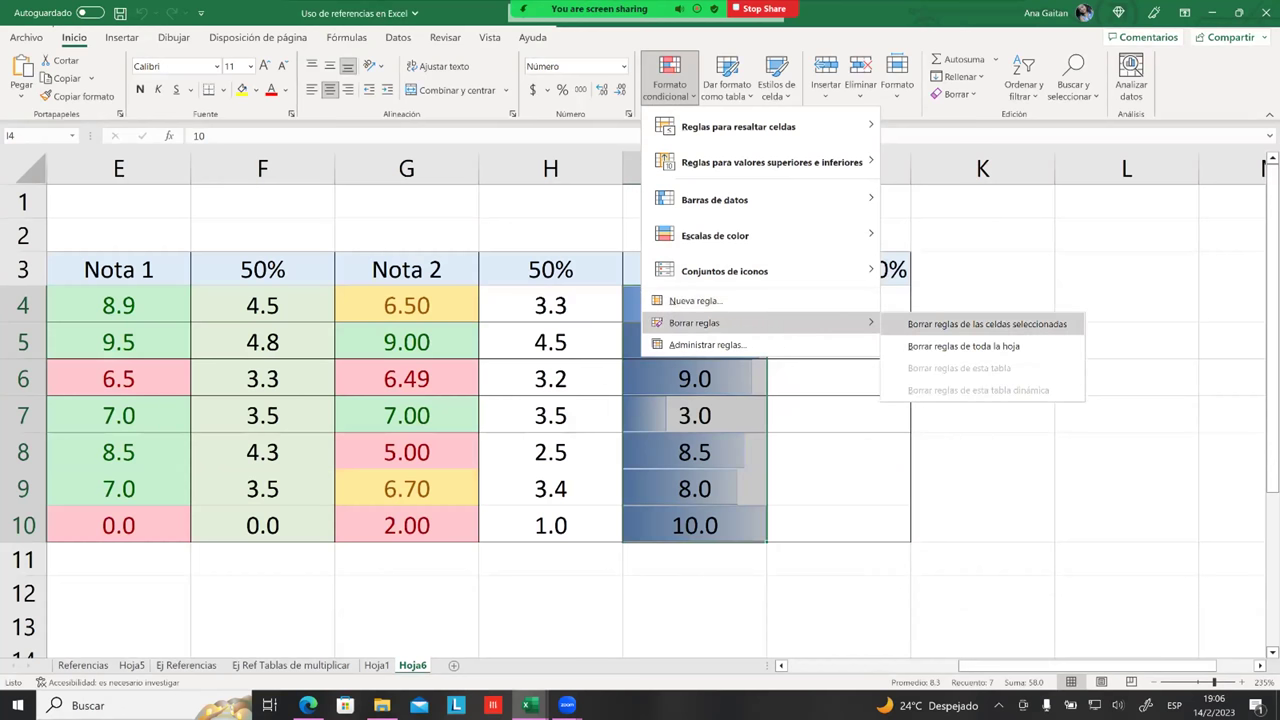
left_click(987, 324)
Apply green gradient-fill data bars to the Progreso values in I4:I10
left_click(694, 305)
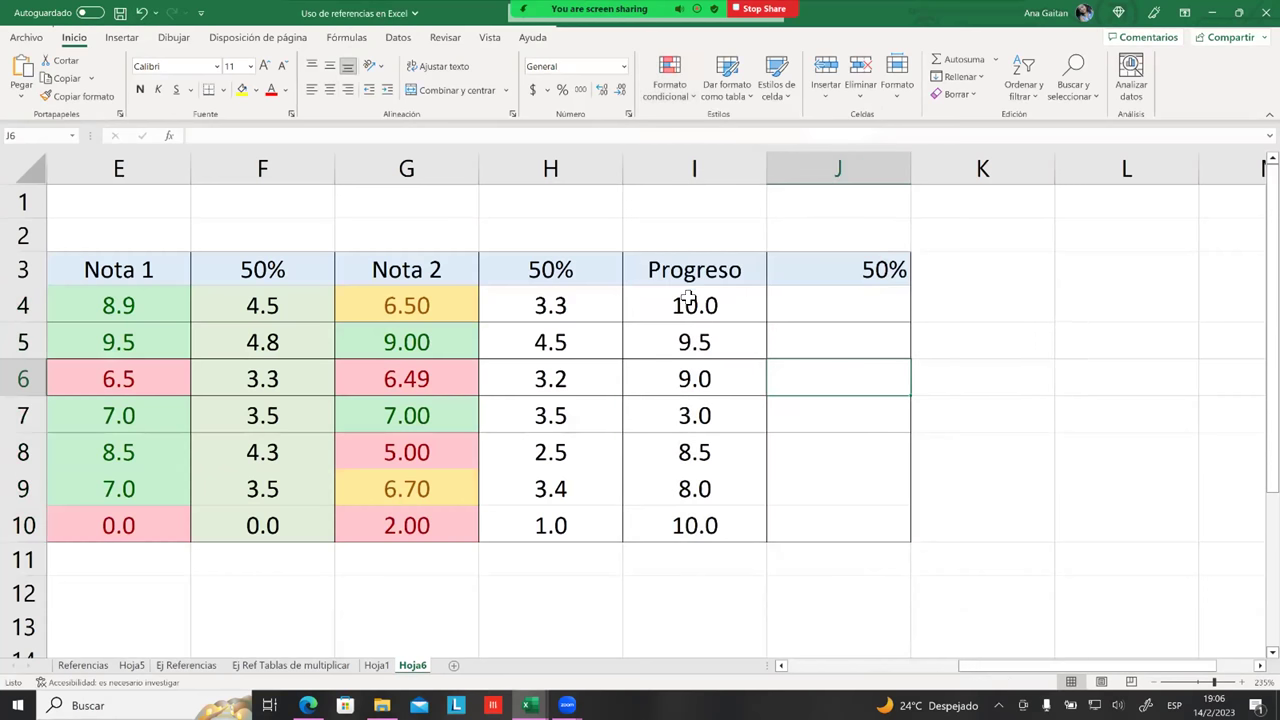
left_click_drag(694, 305, 694, 525)
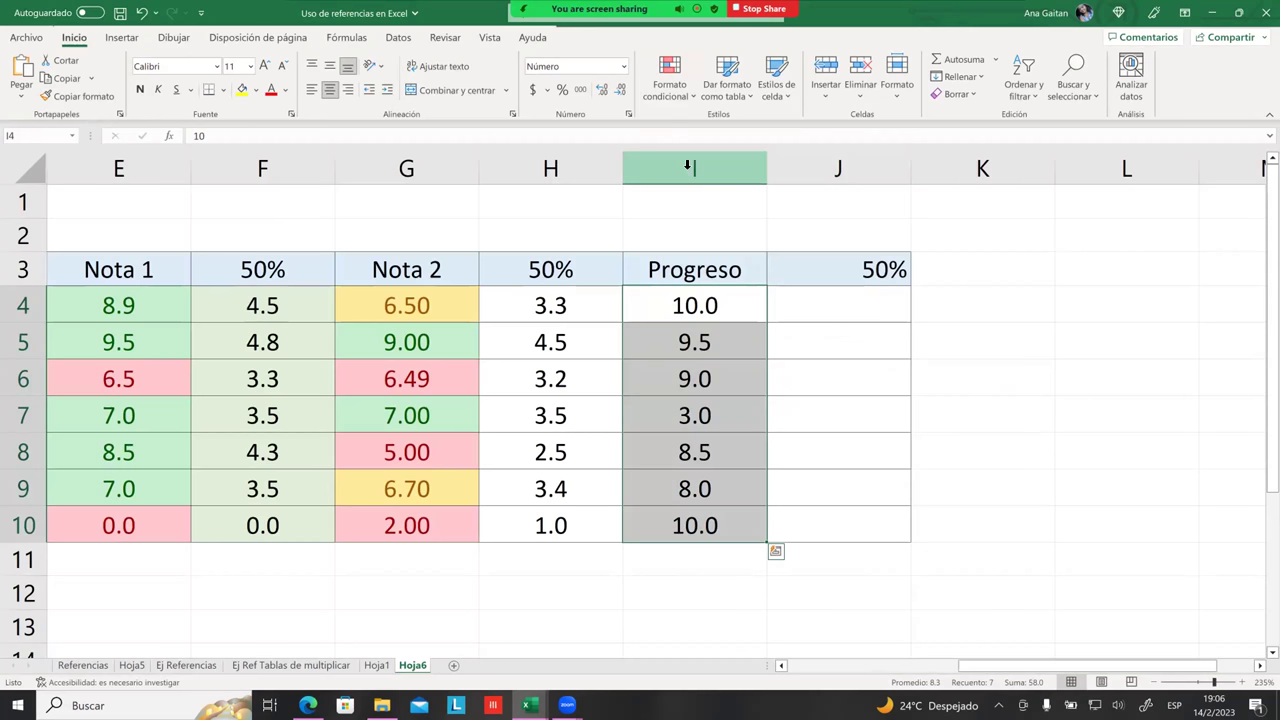
left_click(683, 95)
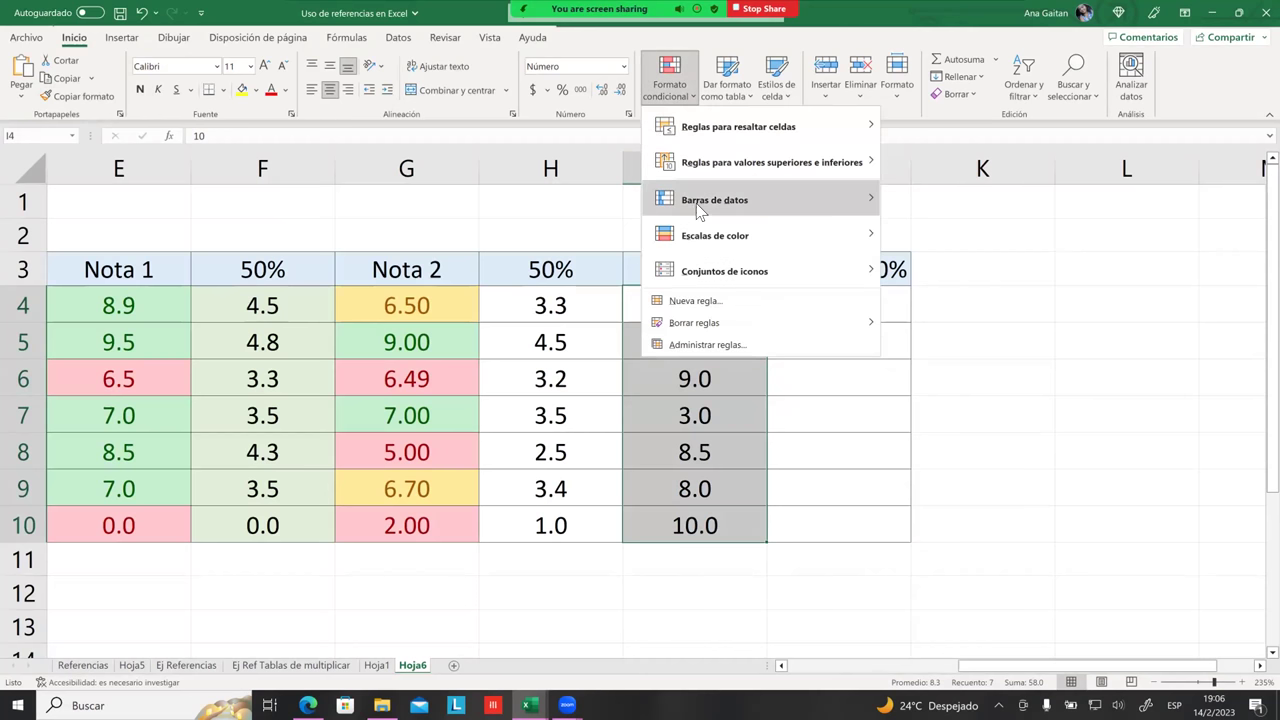
mouse_move(670, 205)
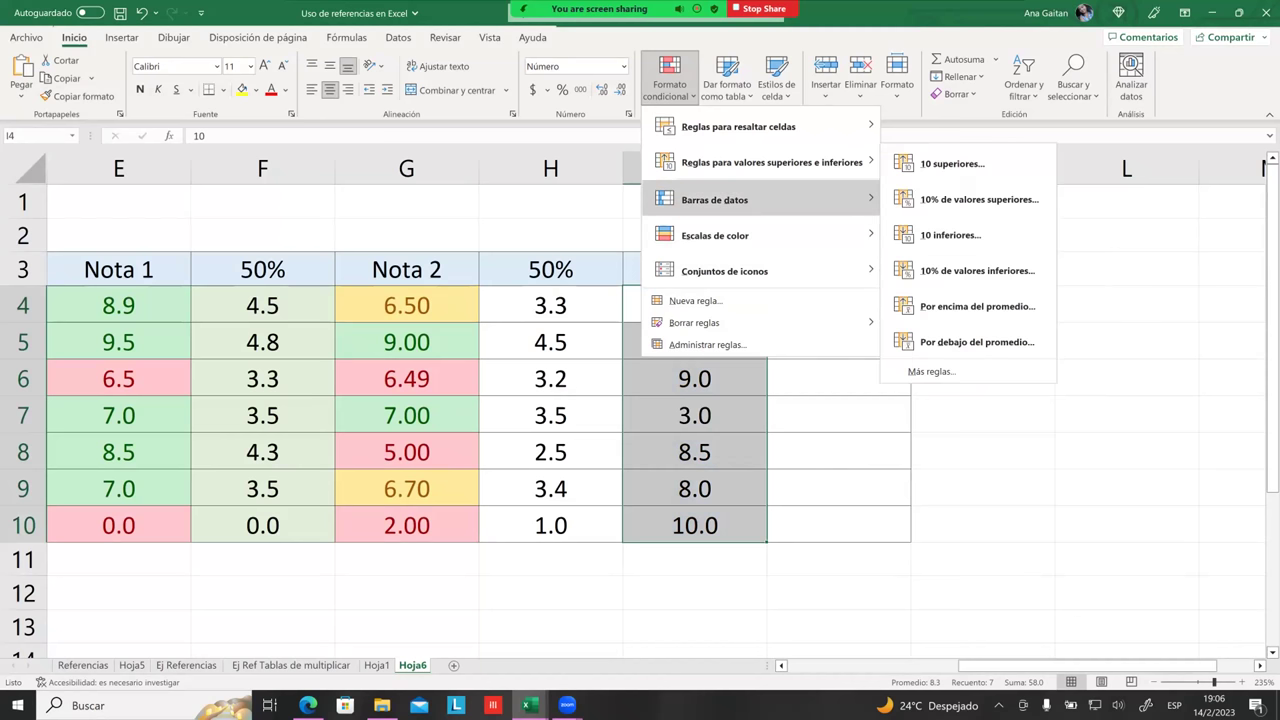
mouse_move(760, 200)
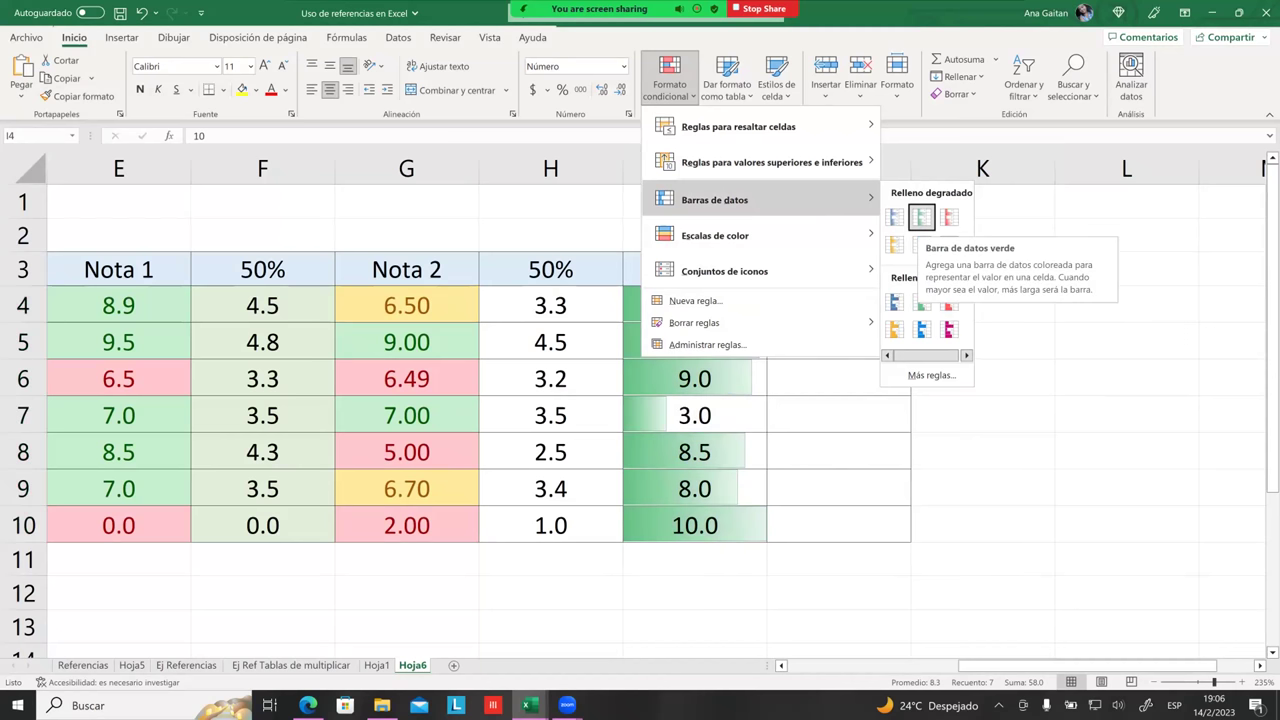
left_click(921, 216)
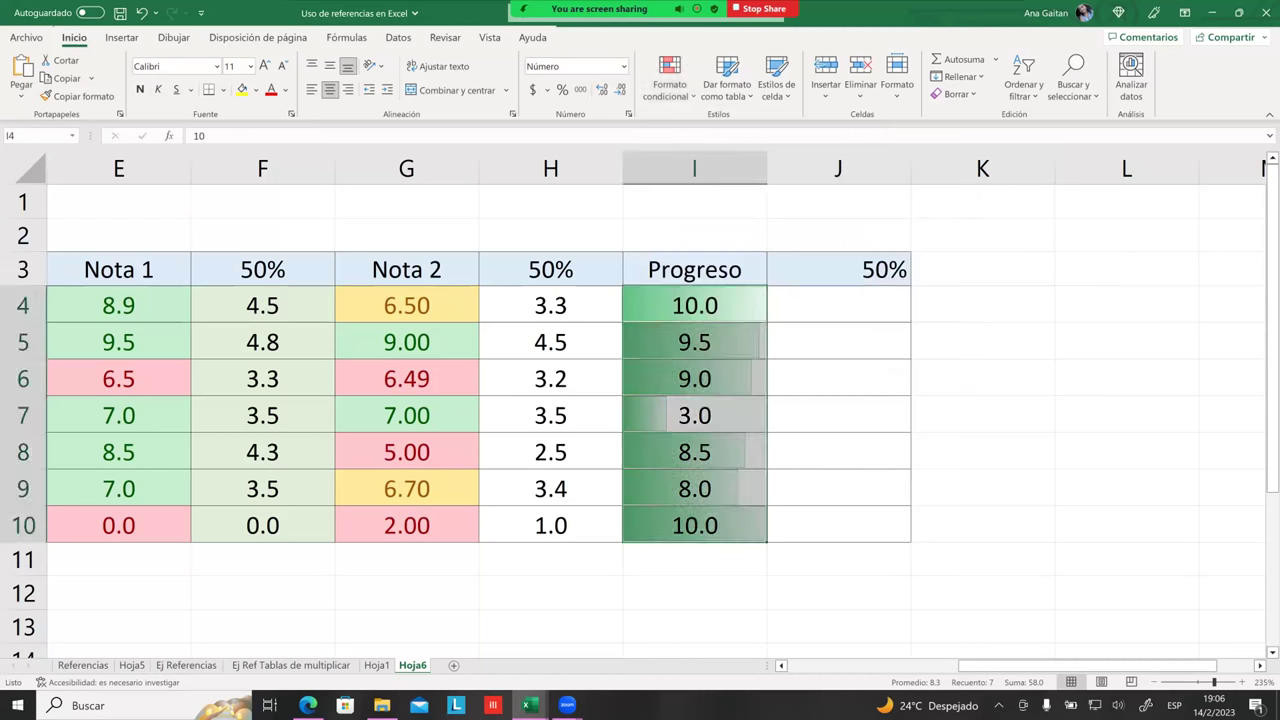
Examine how the green bar lengths in I4:I10 relate to each grade, especially the low one in I7
left_click(800, 305)
left_click(737, 303)
mouse_move(735, 347)
left_mouse_down()
mouse_move(706, 449)
mouse_move(720, 525)
left_mouse_up()
left_click(688, 350)
left_click(692, 416)
left_click_drag(694, 458, 700, 443)
left_click(700, 375)
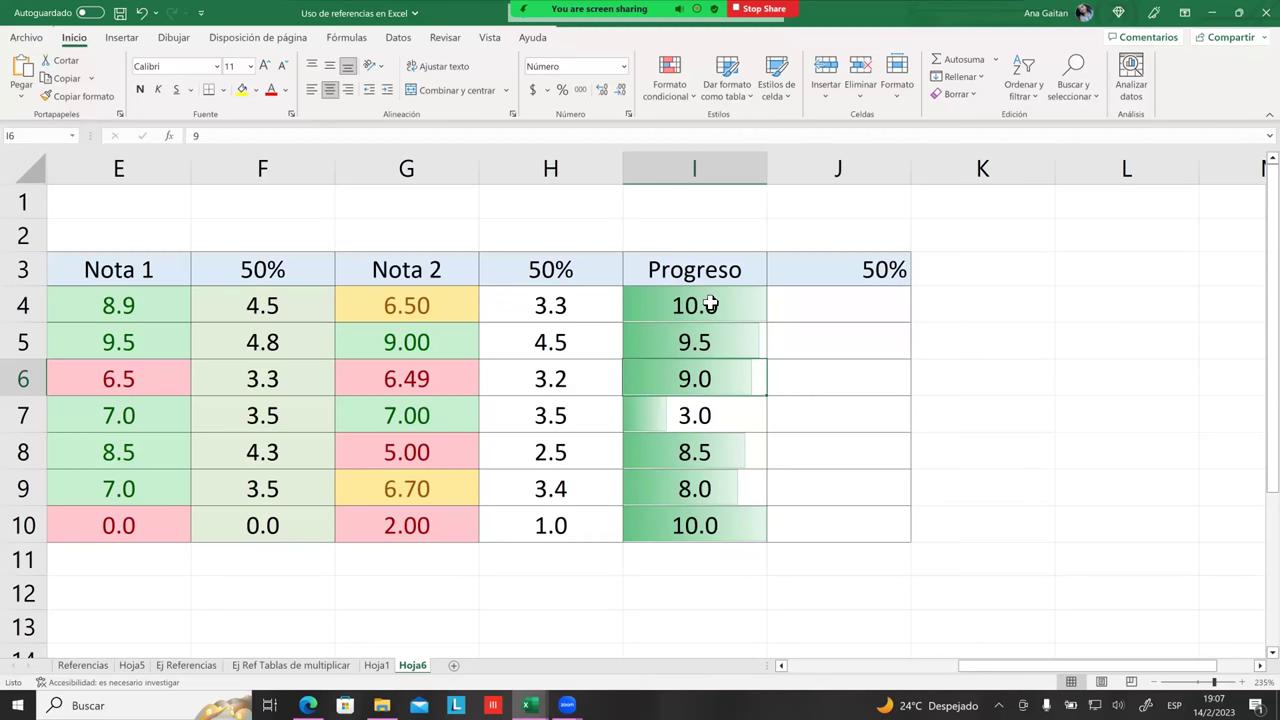
left_click_drag(709, 305, 710, 525)
left_click_drag(706, 305, 700, 525)
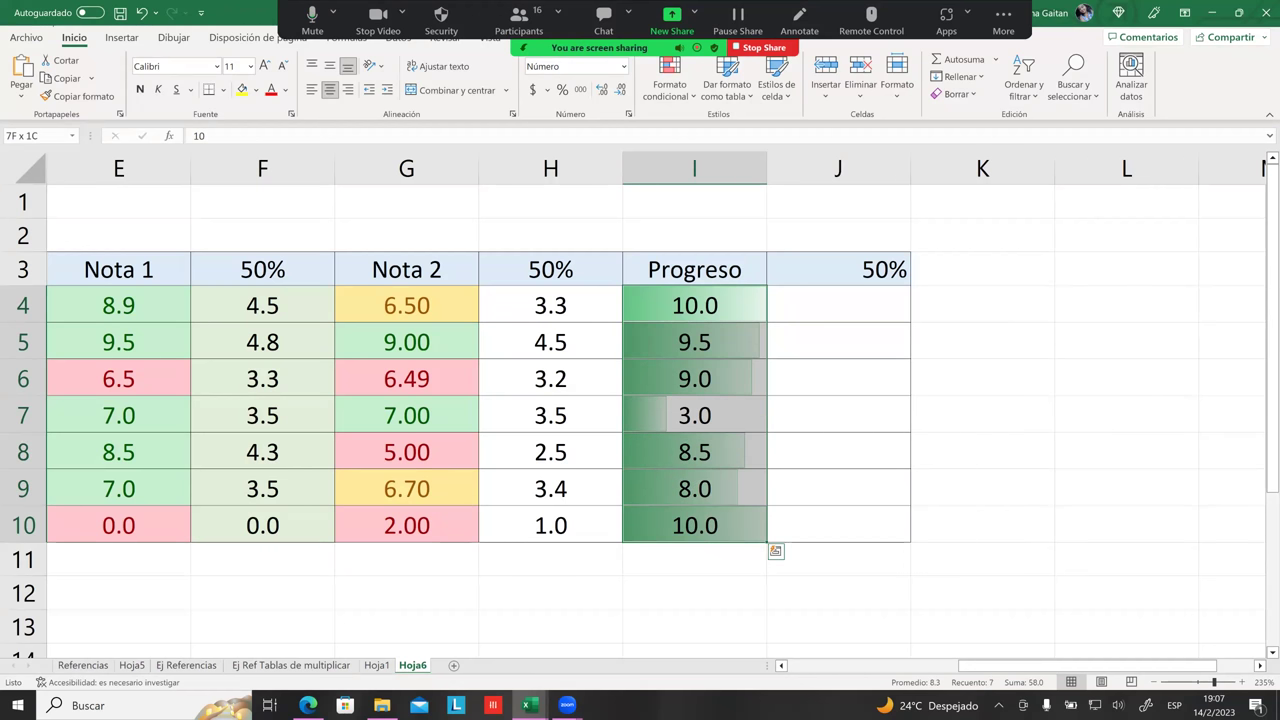
left_click(711, 307)
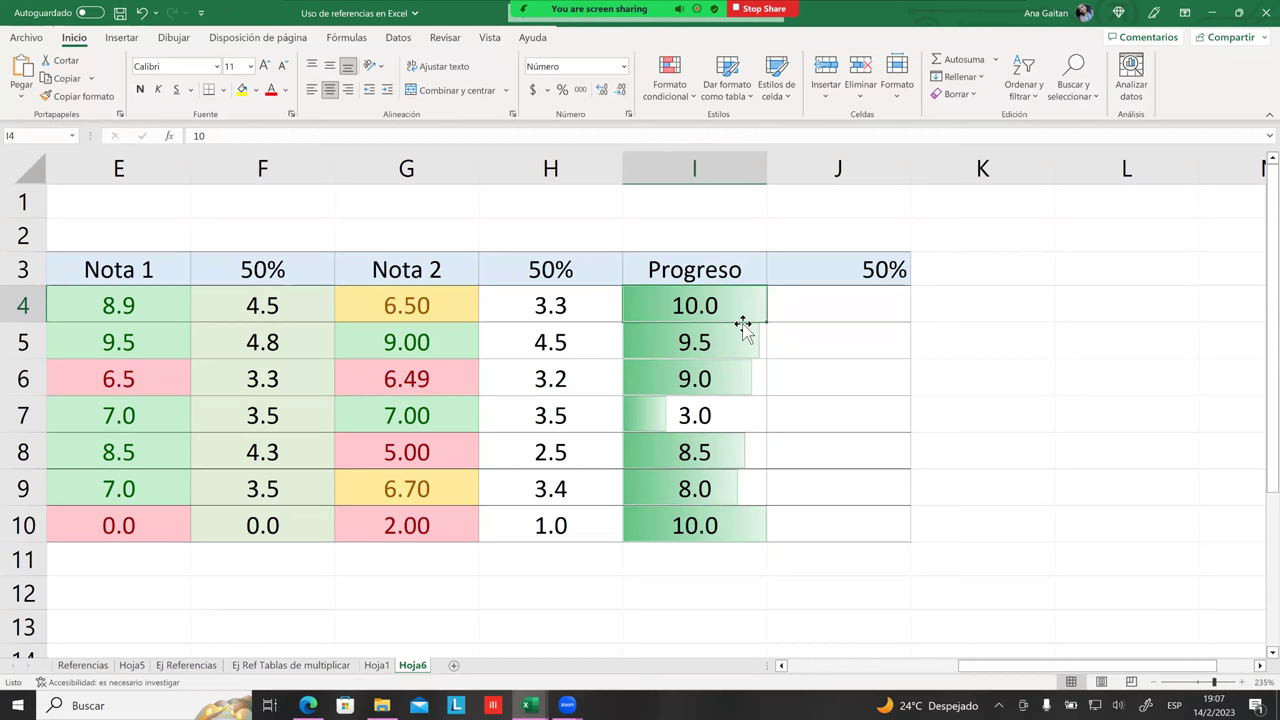
left_click(725, 410)
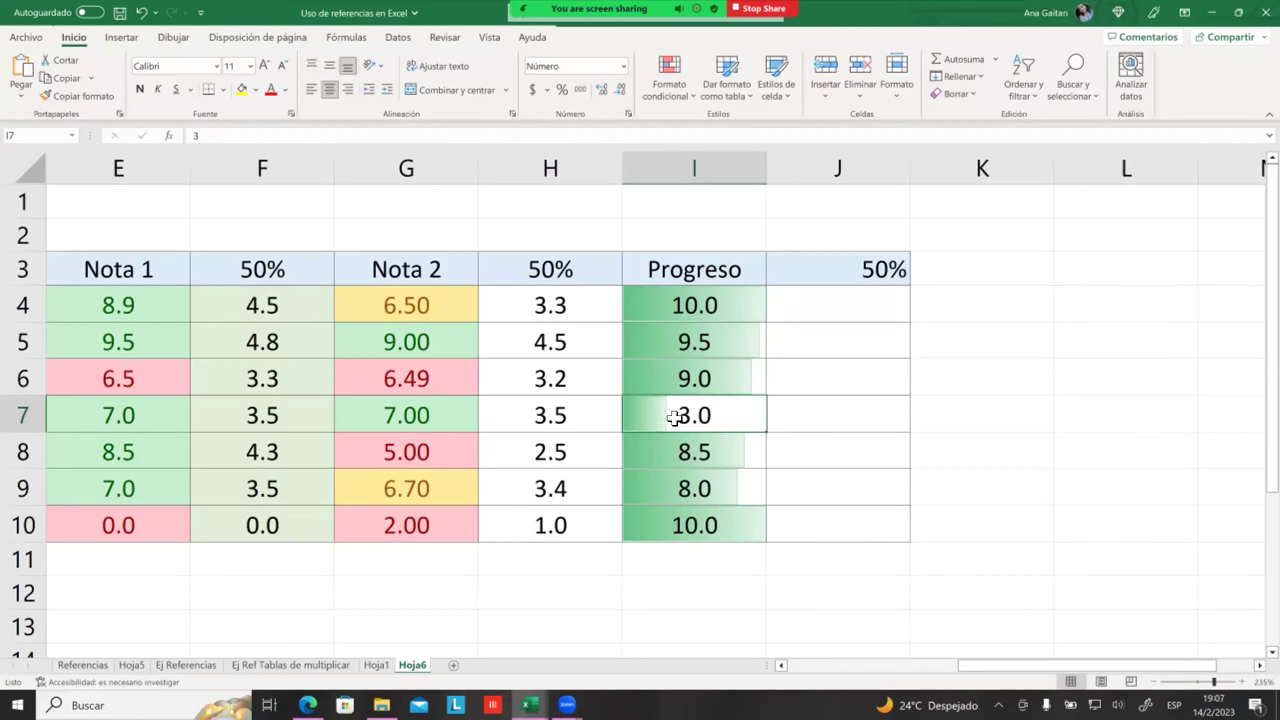
left_click_drag(677, 395, 676, 413)
left_click(677, 413)
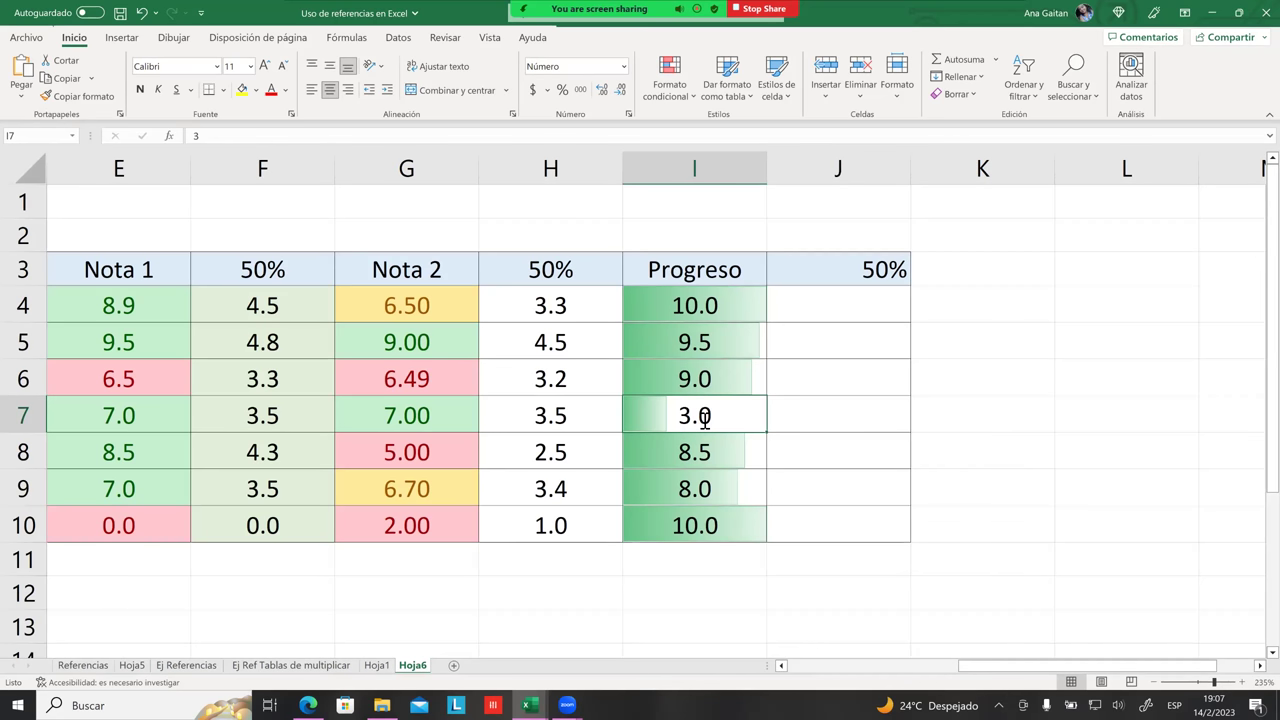
Change the Progreso grade in I7 to 5
double_click(699, 418)
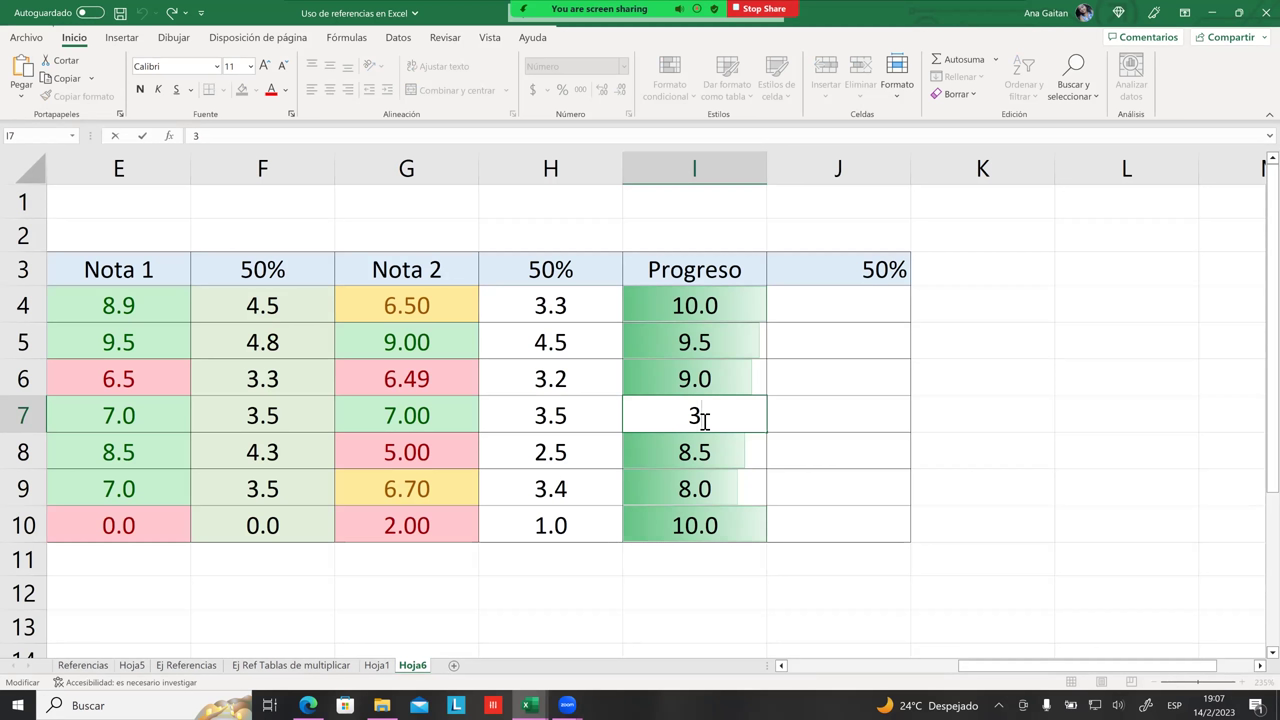
key("BackSpace")
type("5")
key("Return")
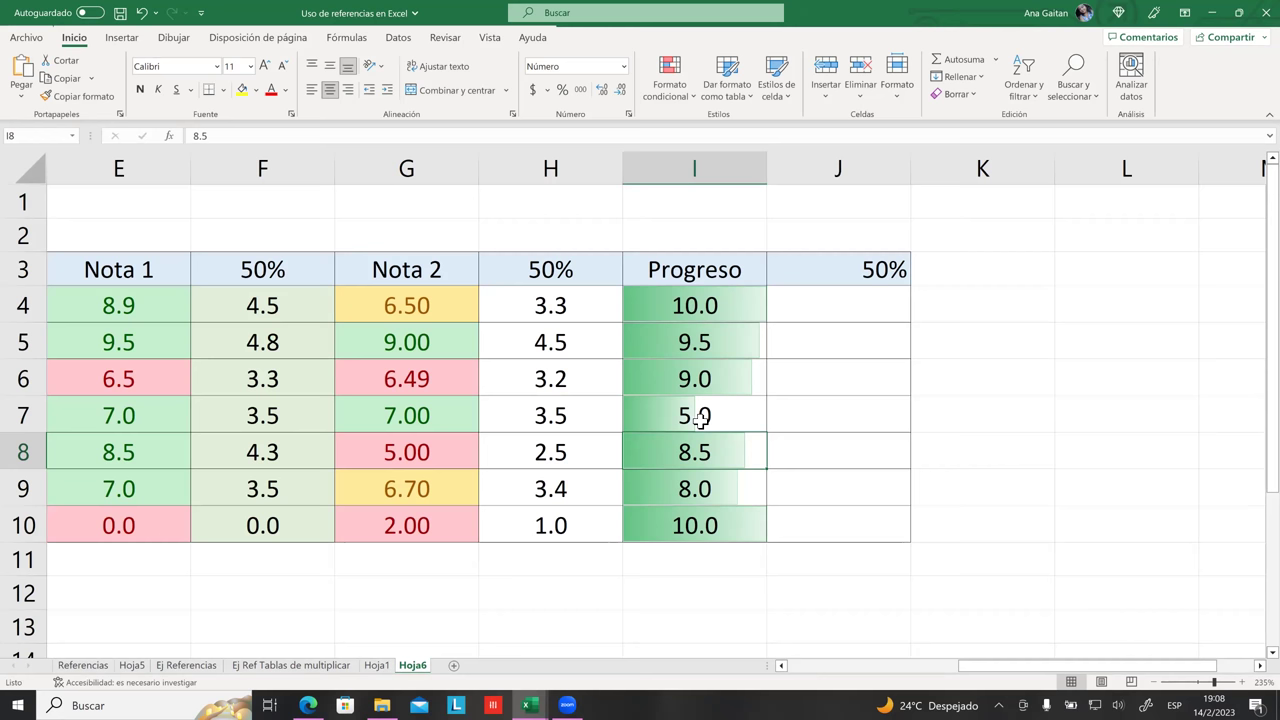
left_click(715, 413)
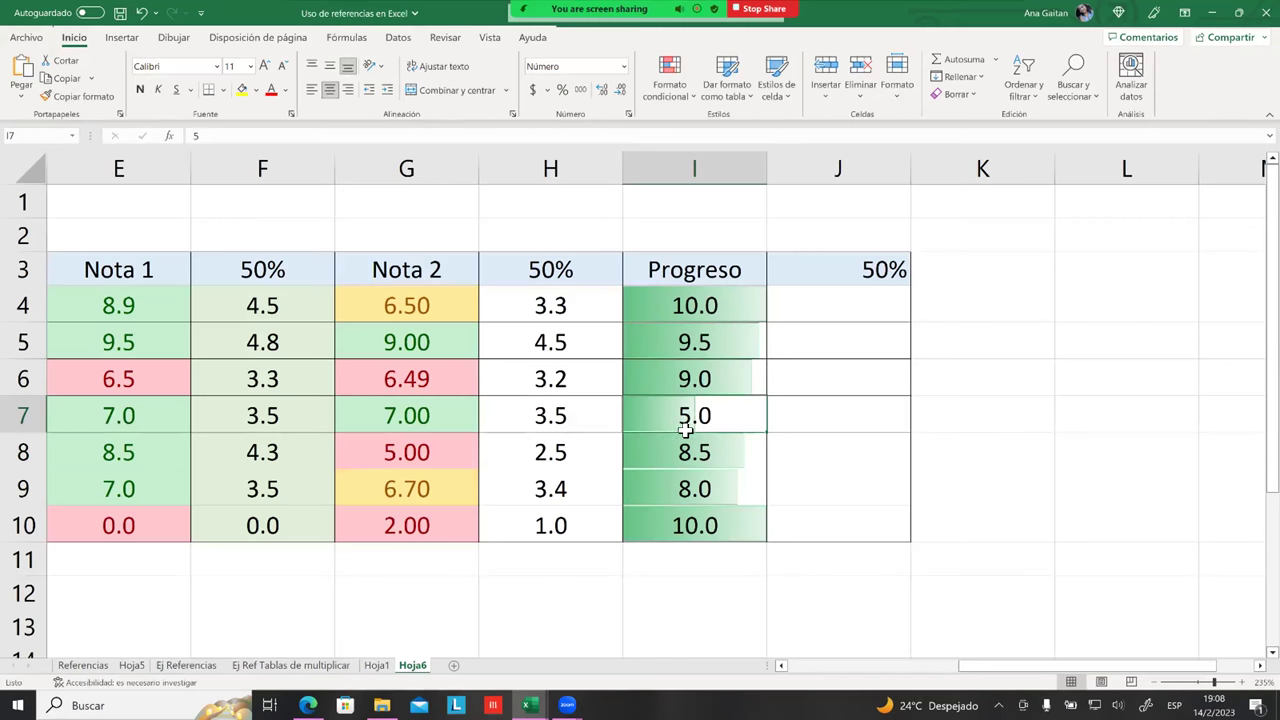
left_click_drag(692, 448, 700, 480)
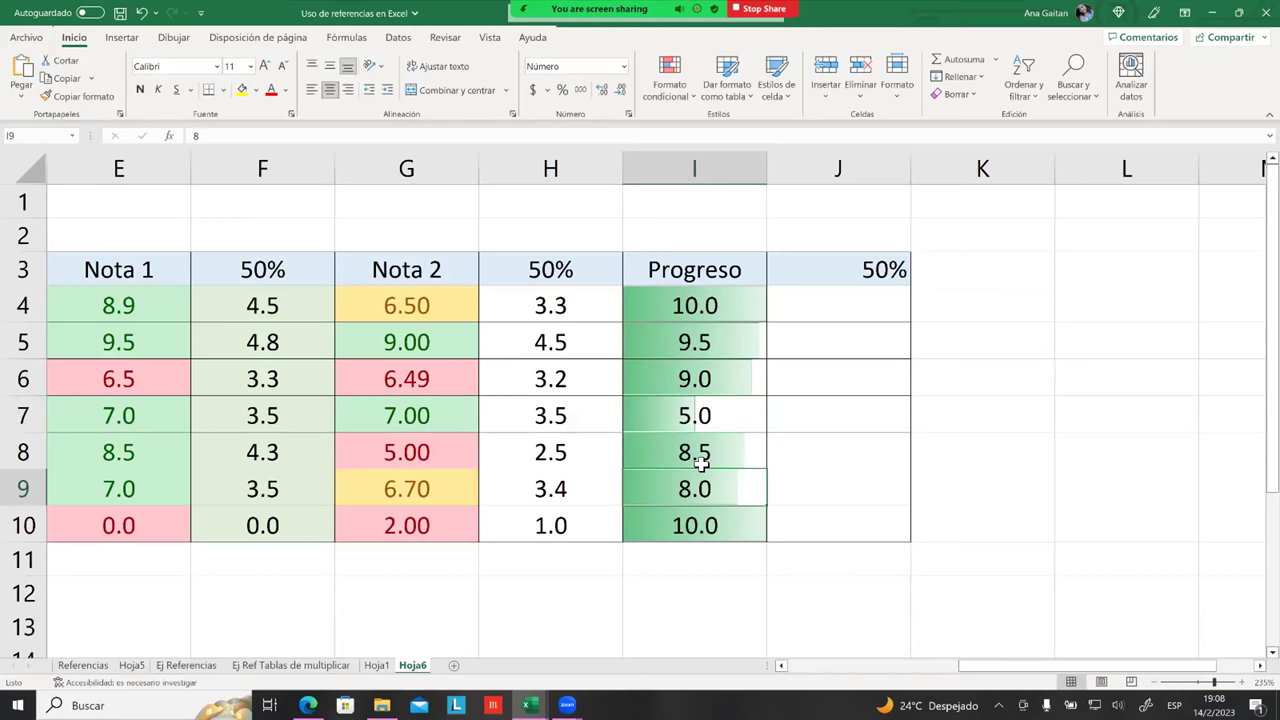
Change the Progreso grade in I10 to 2
left_click(694, 525)
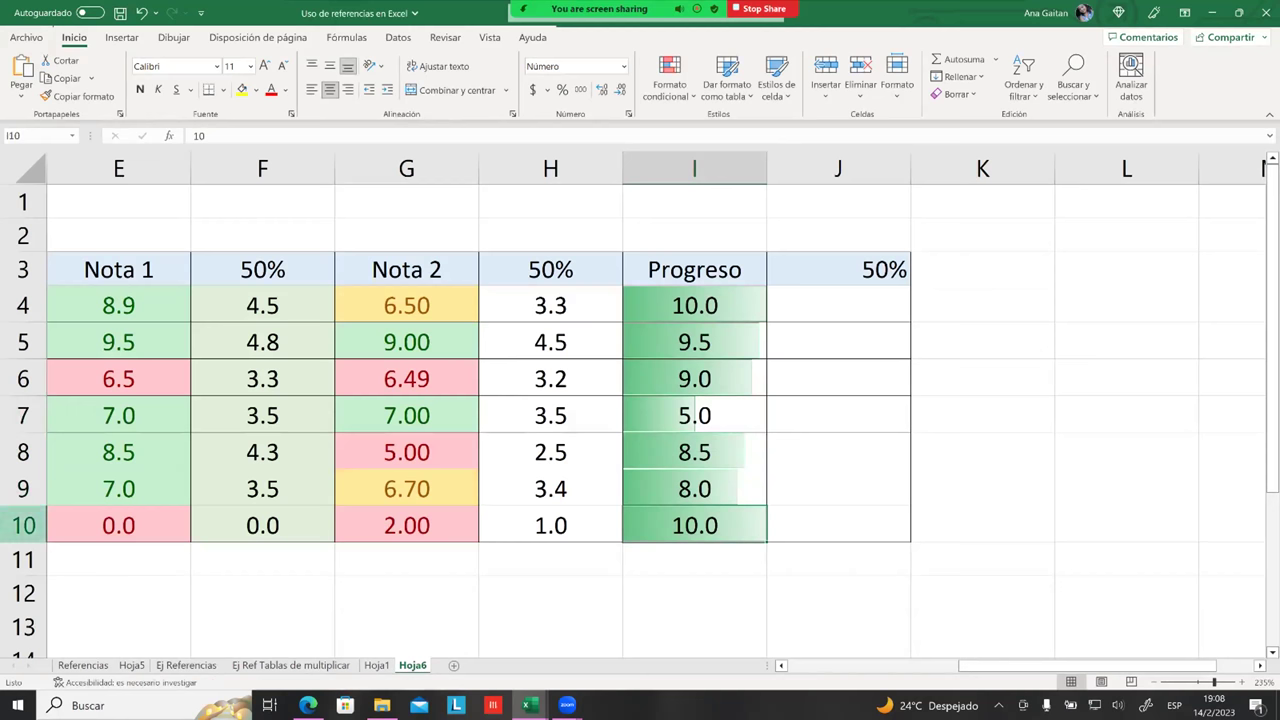
key("shift+space")
left_click(694, 525)
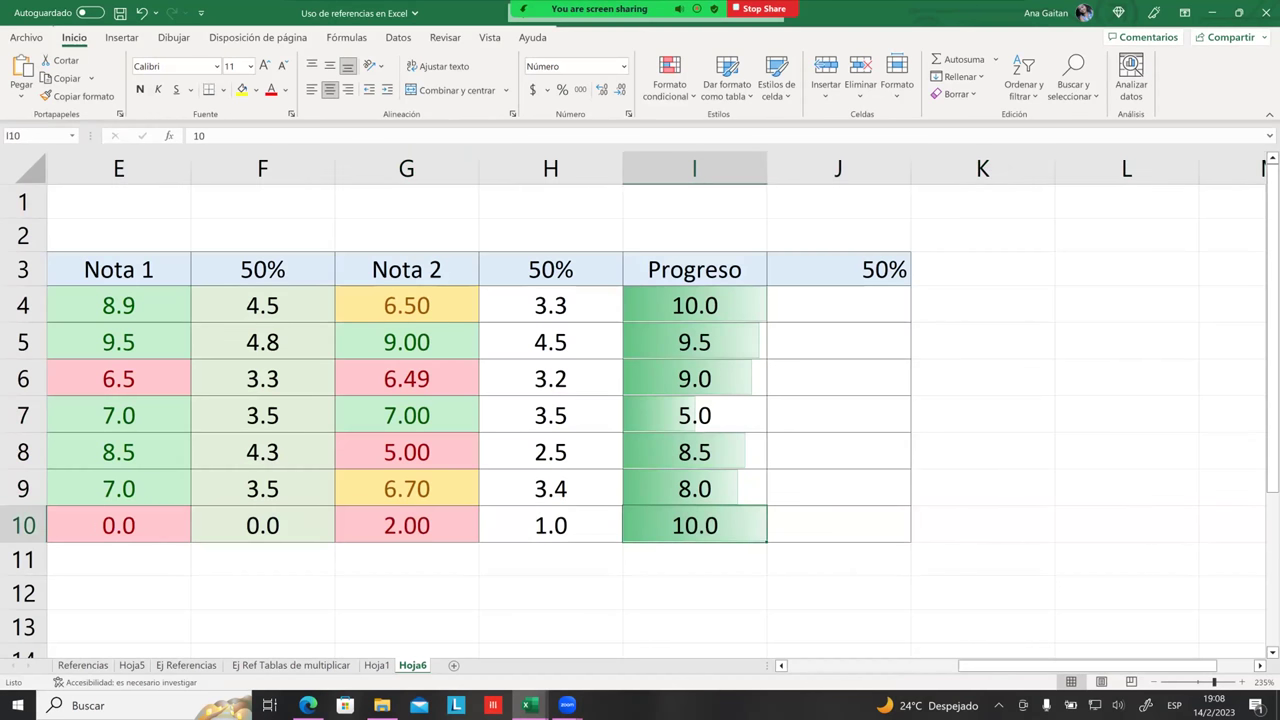
type("5")
key("BackSpace")
type("2")
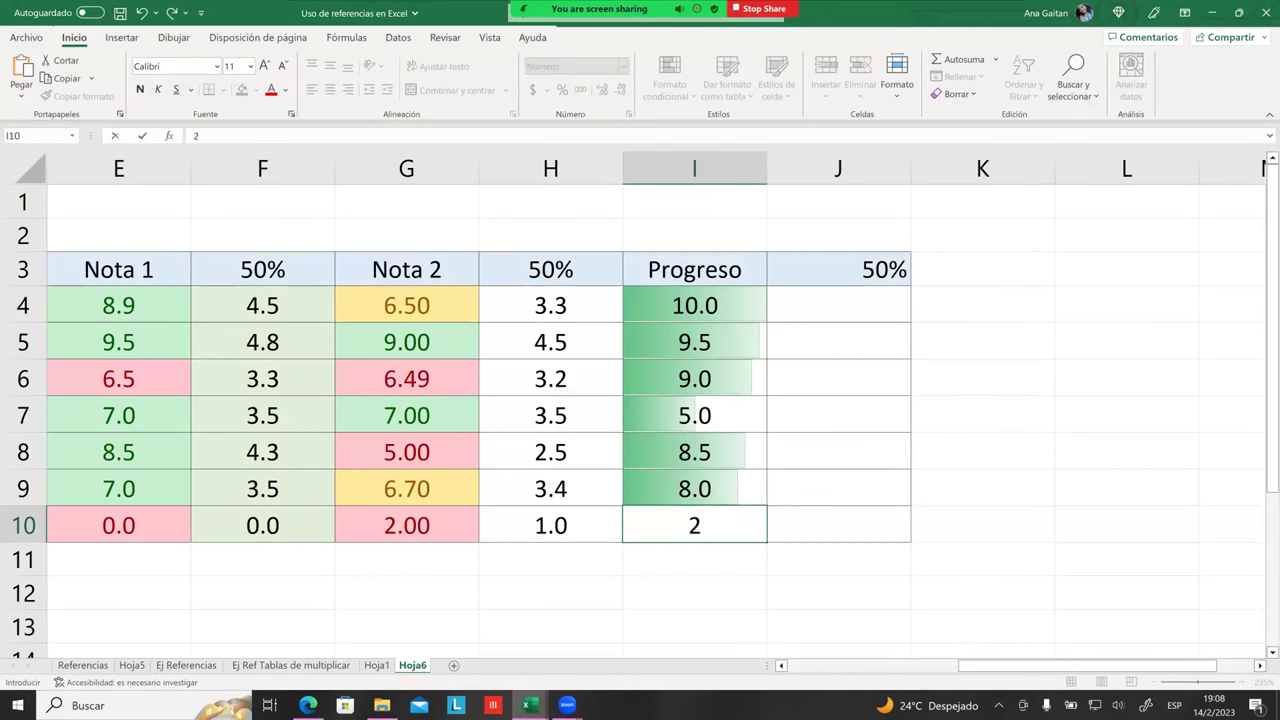
key("Return")
Compare the data bars of the edited grades in I7 and I10 with the other Progreso rows and columns
left_click(694, 524)
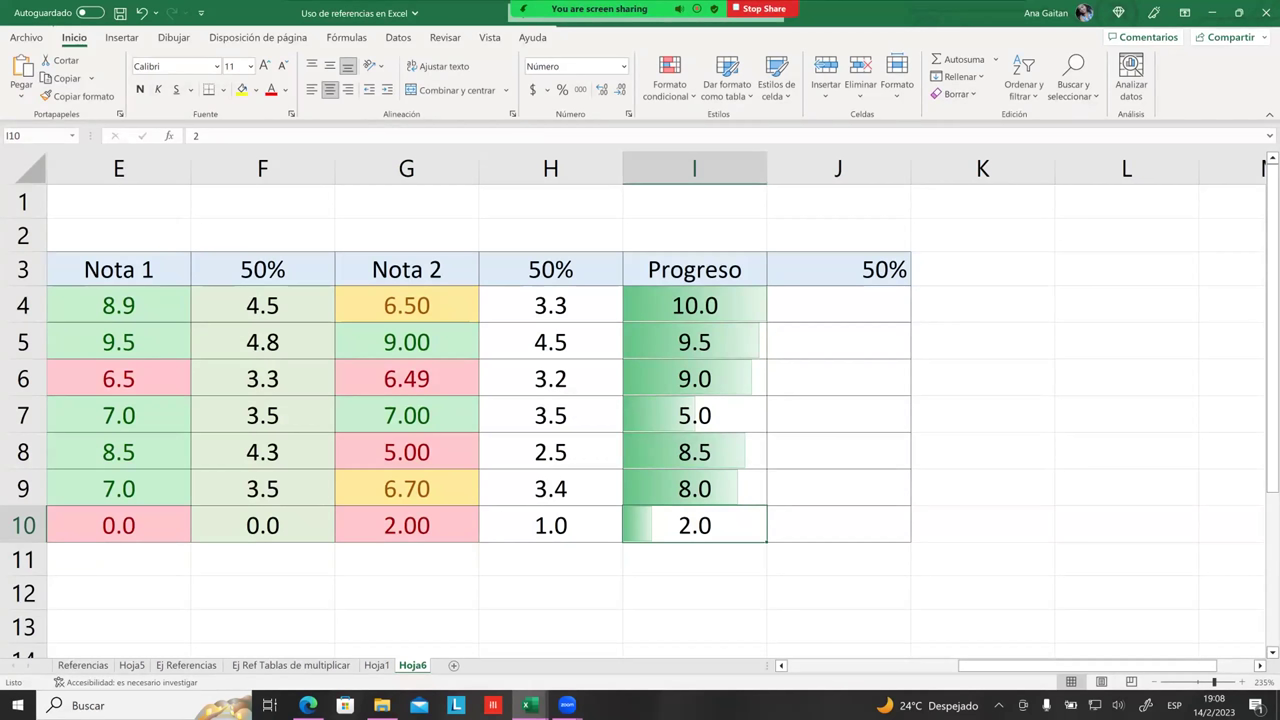
left_click(693, 413)
left_click(697, 383)
left_click(689, 331)
left_click(690, 305)
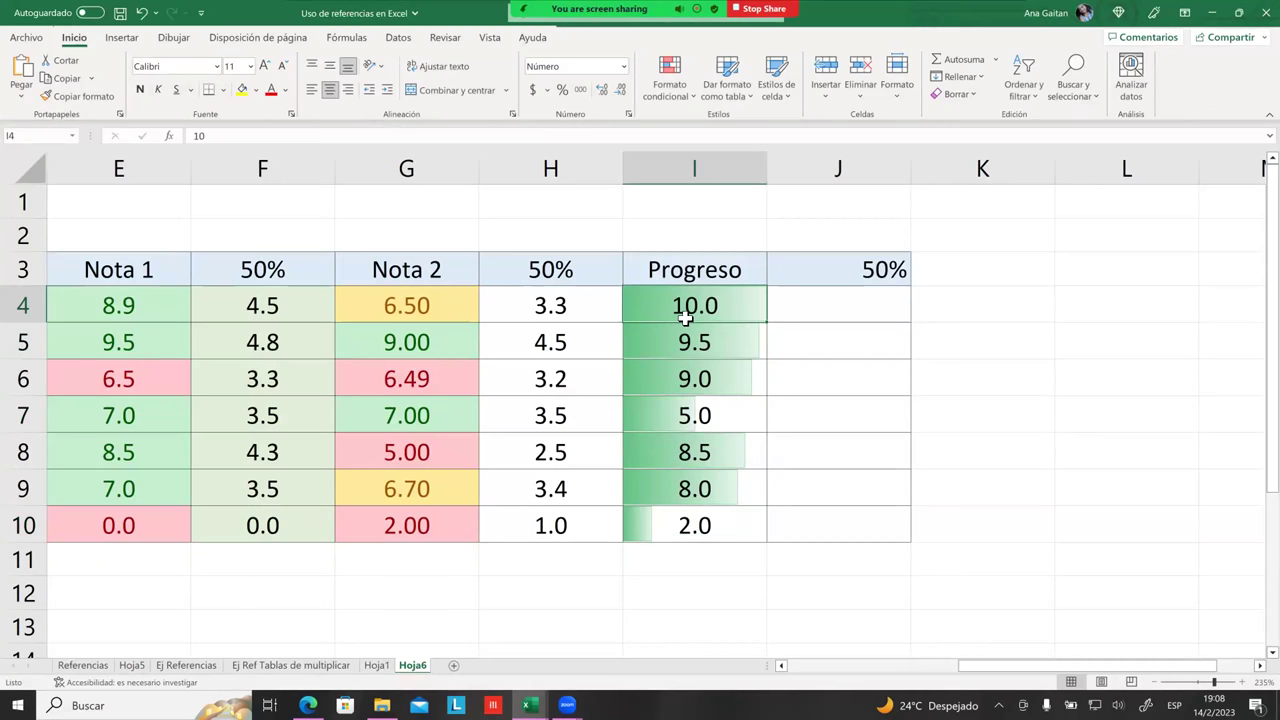
left_click(686, 337)
left_click(680, 383)
left_click(680, 415)
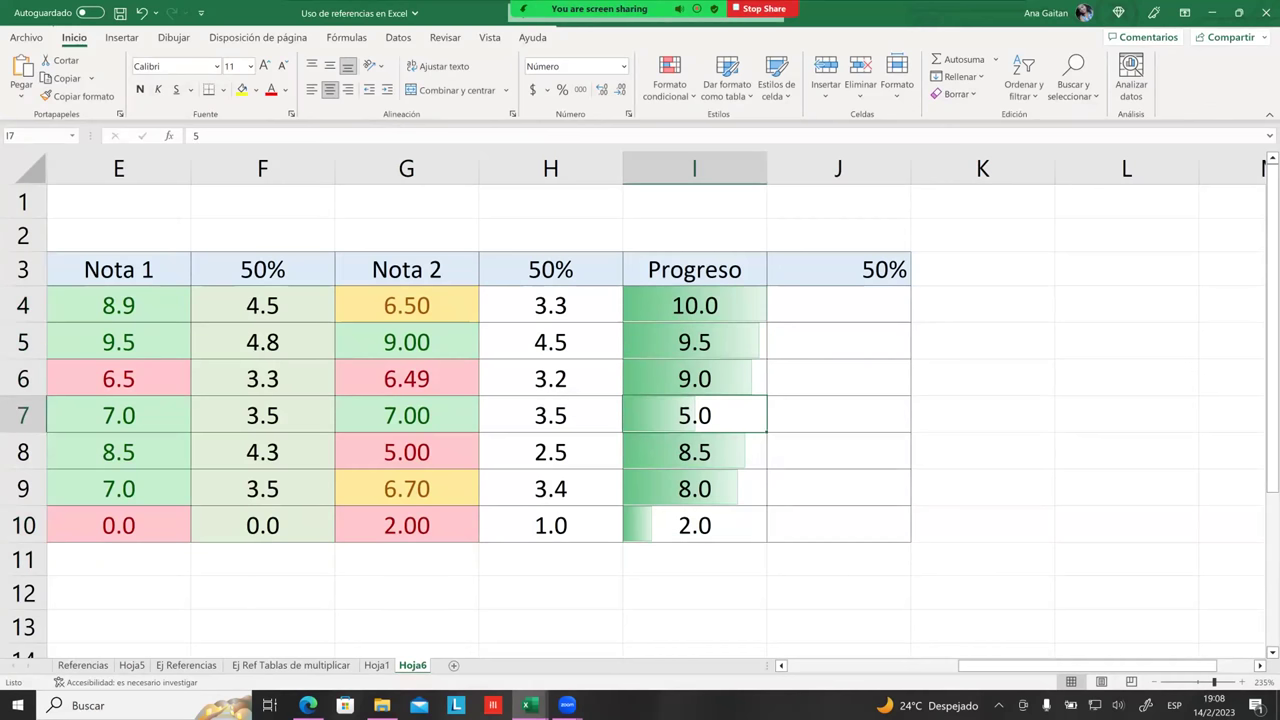
left_click(694, 524)
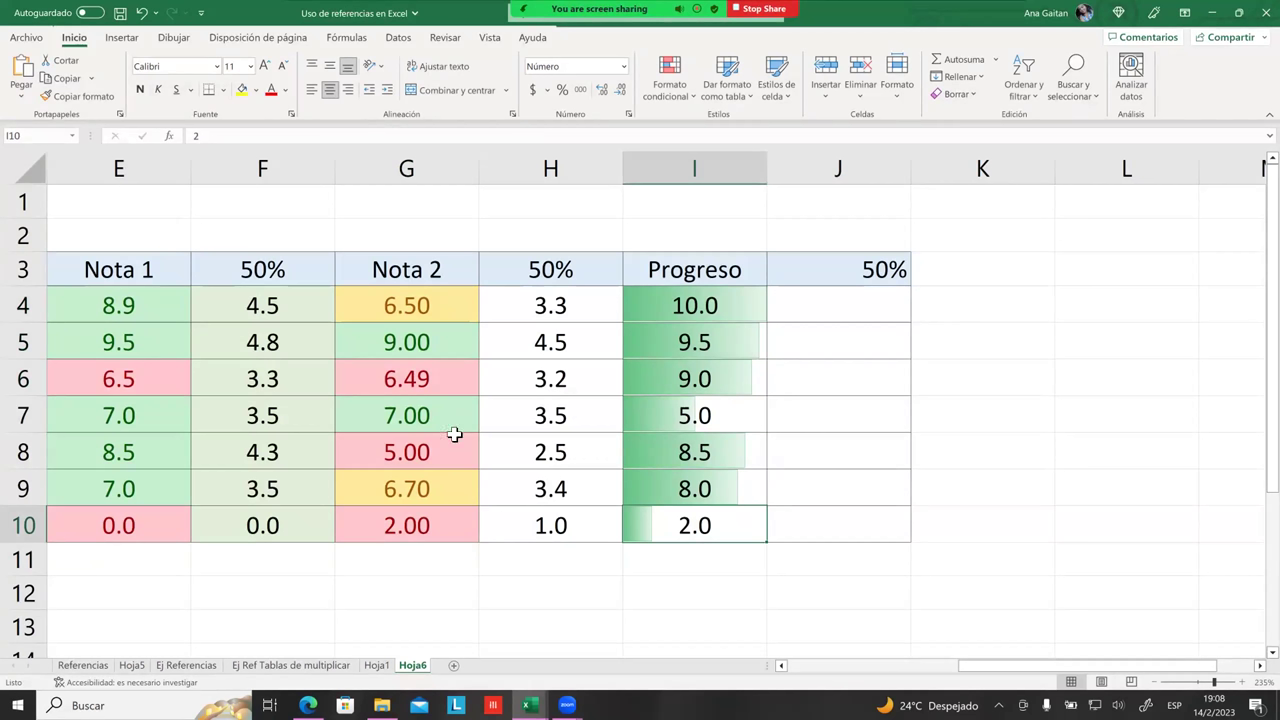
left_click(70, 524)
key("ctrl+shift+Right")
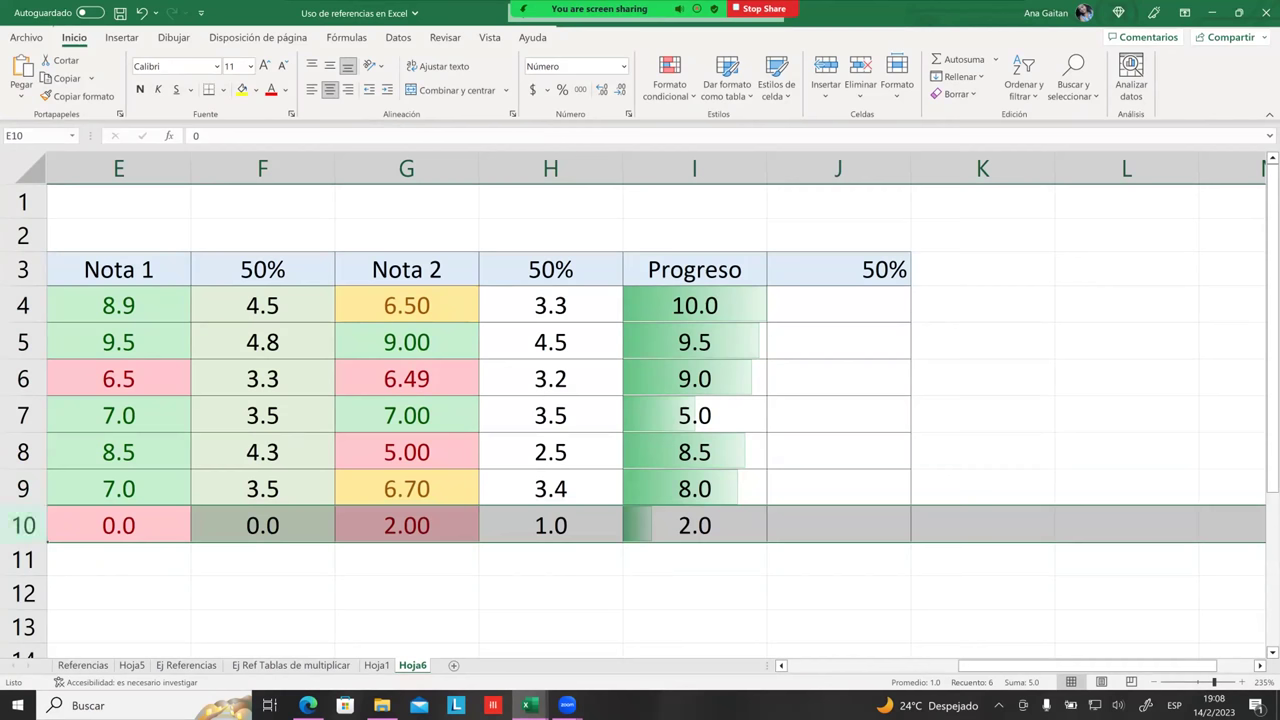
left_click(550, 525)
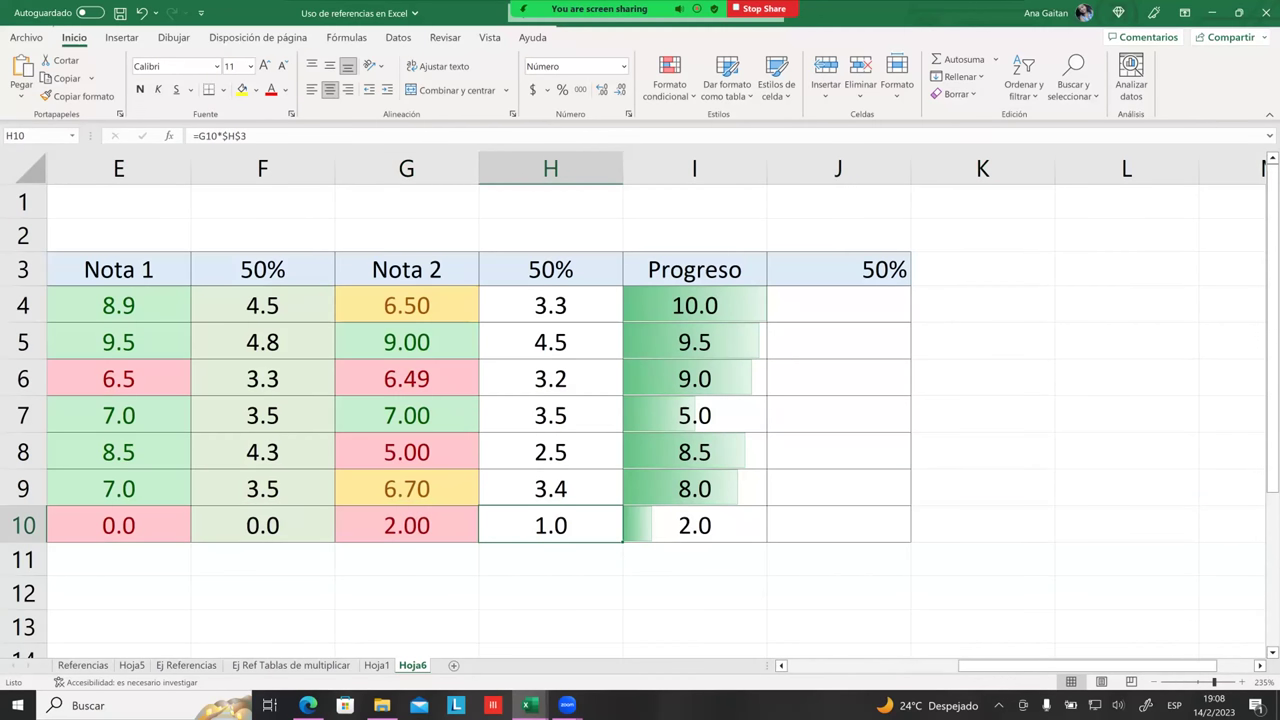
left_click_drag(690, 305, 690, 525)
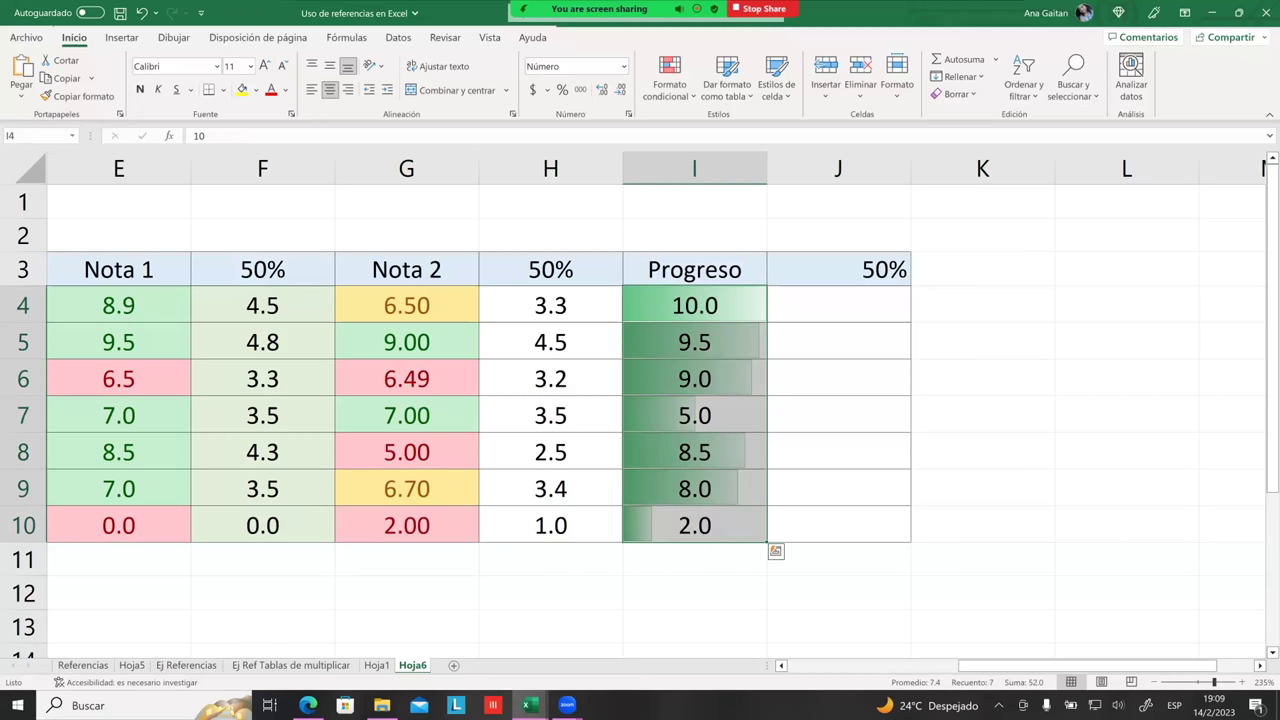
left_click(711, 380)
left_click(713, 476)
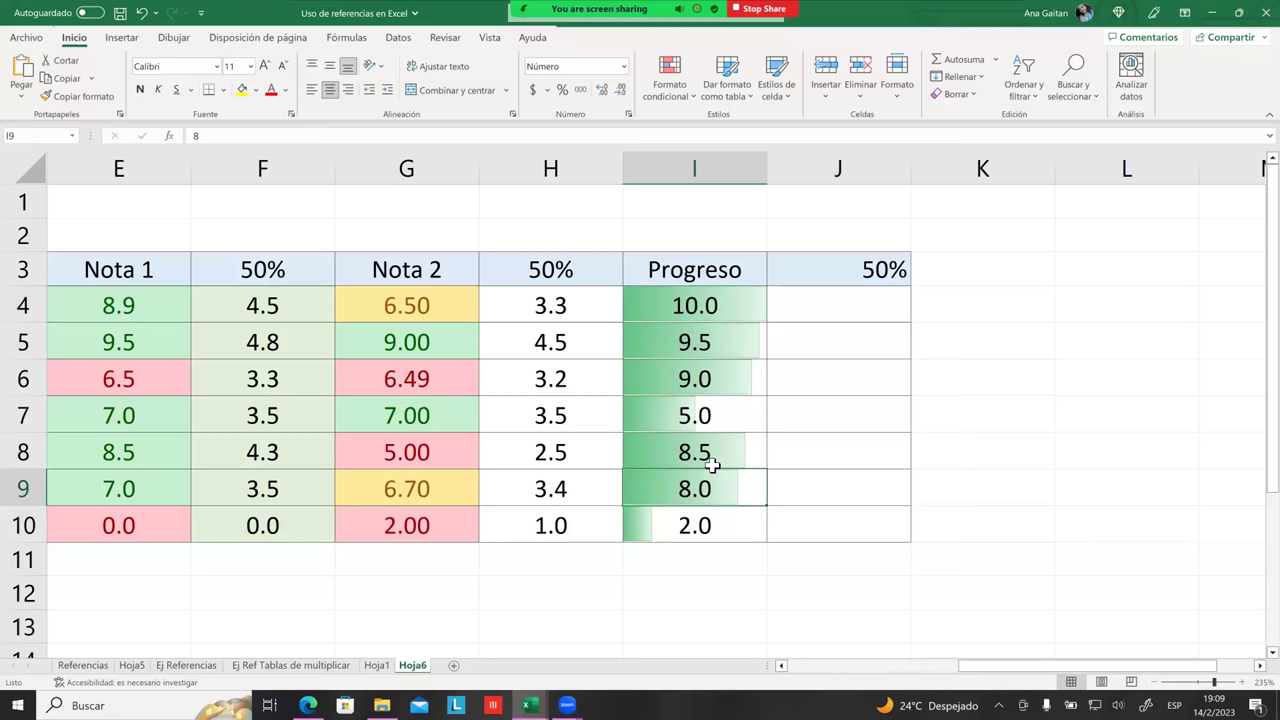
Apply the purple gradient-fill data bars to the Progreso grades in I4:I10
left_click(982, 524)
scroll(675, 358, "down", 1)
scroll(675, 358, "up", 1)
key("Left")
left_click_drag(680, 300, 694, 525)
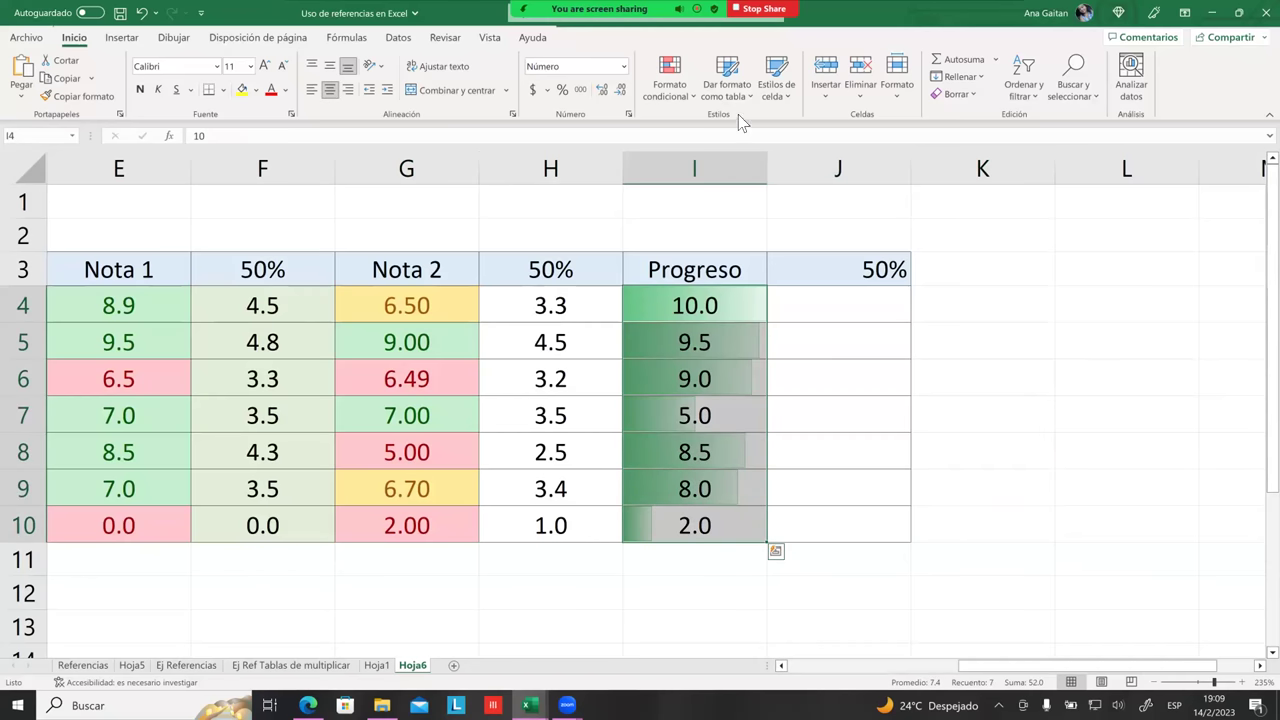
left_click(679, 104)
mouse_move(715, 206)
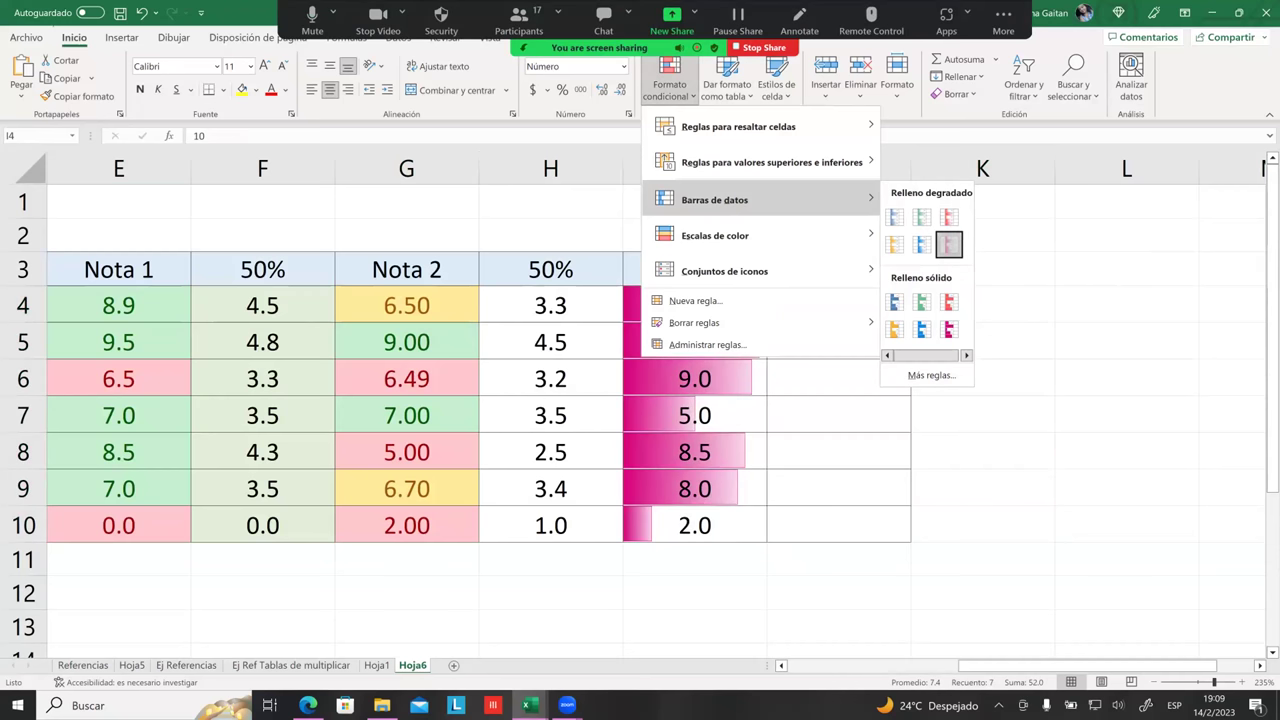
left_click(948, 243)
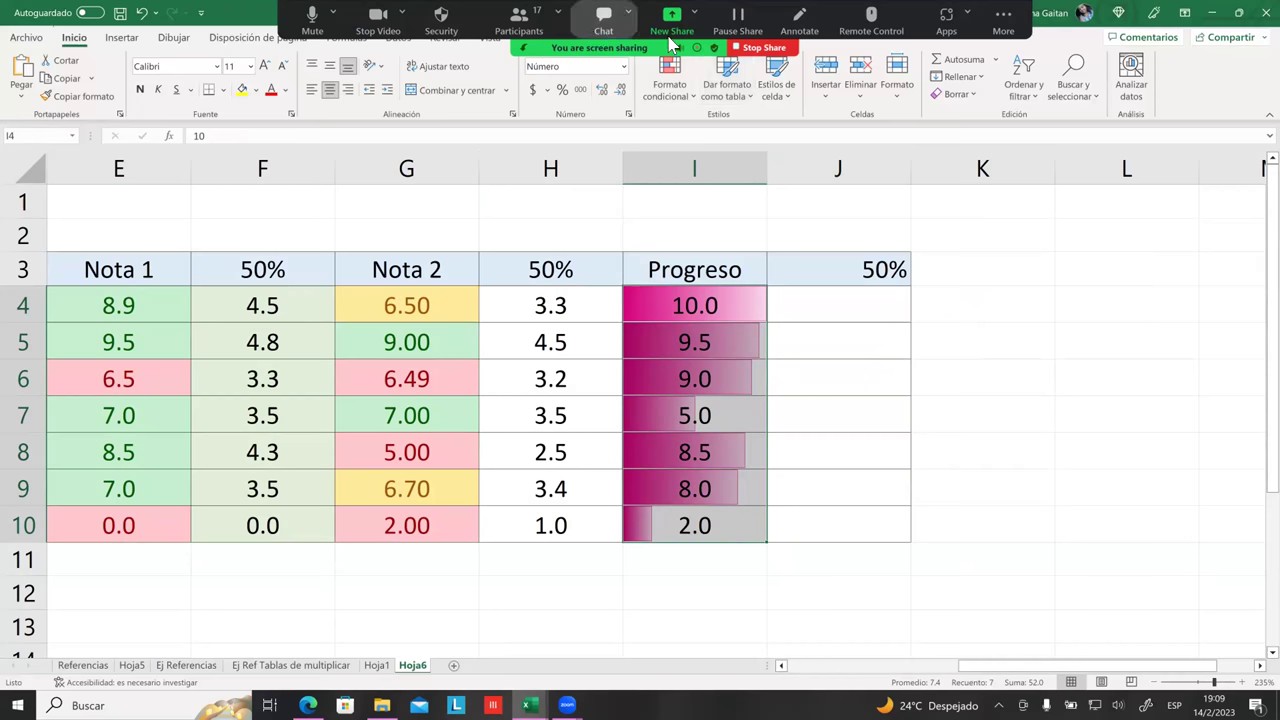
Add the directional icon set "3 flechas (de color)" to the Progreso grades in I4:I10
left_click(670, 100)
mouse_move(810, 284)
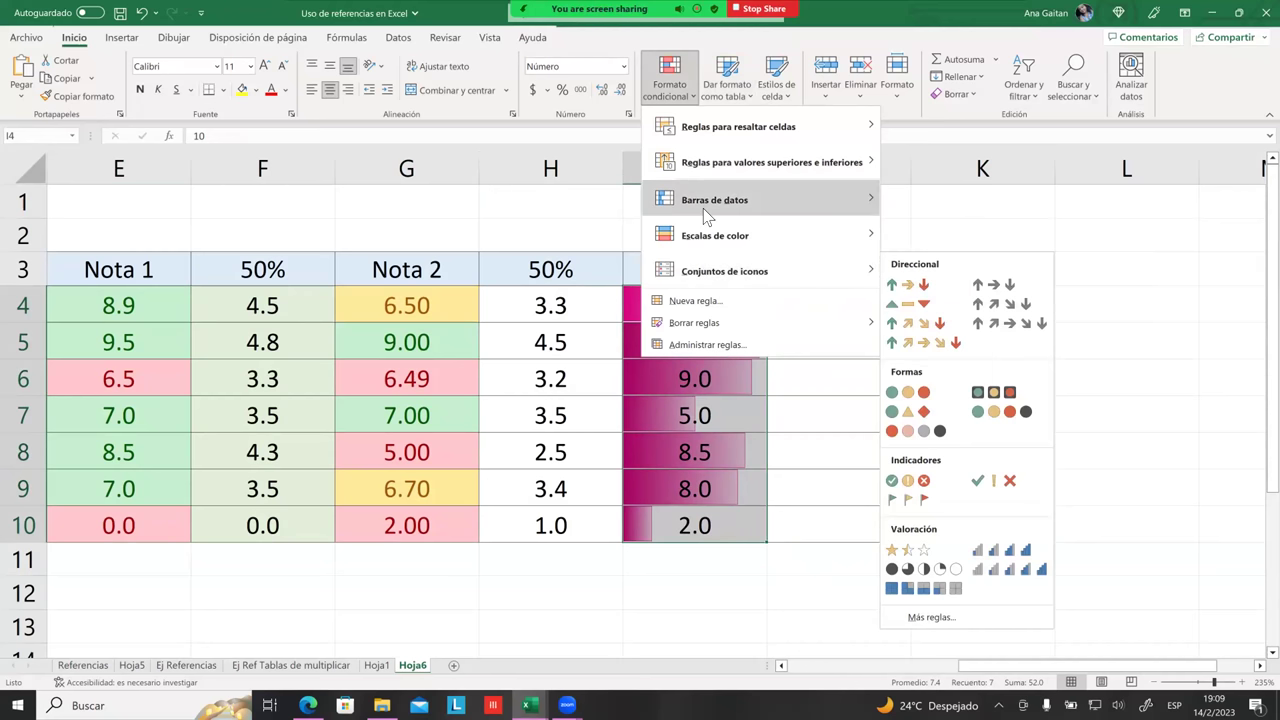
mouse_move(703, 208)
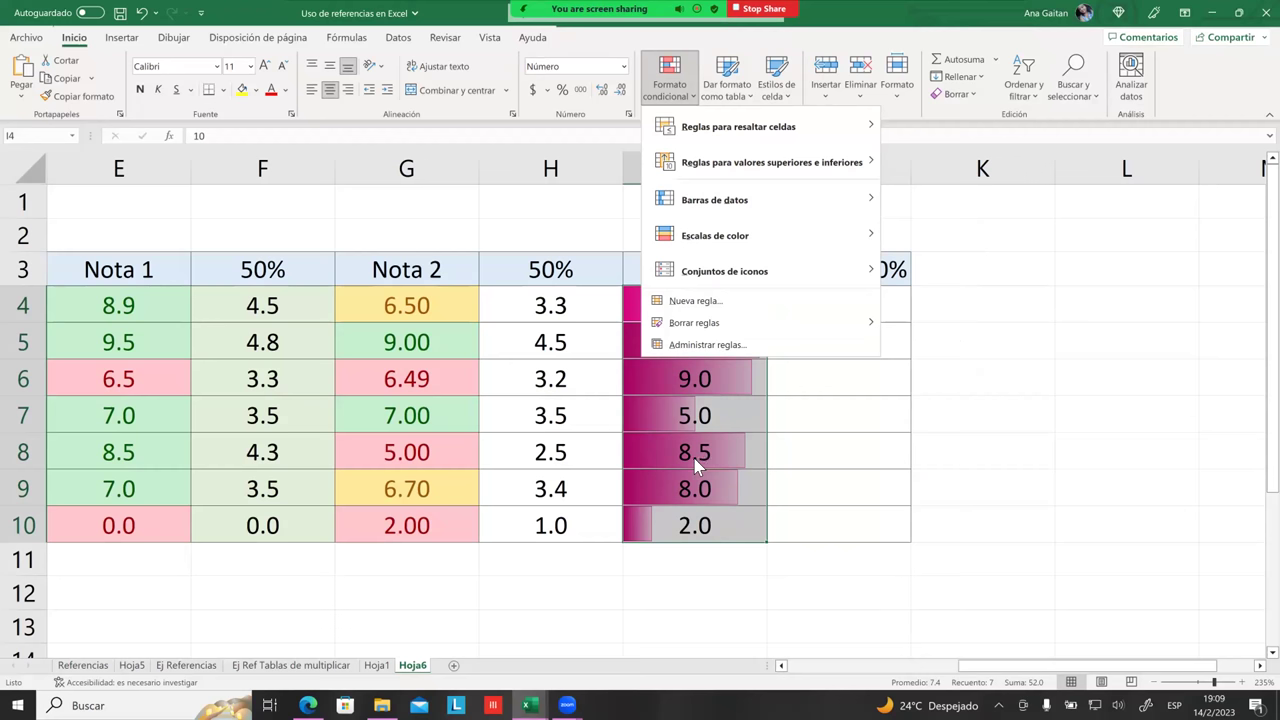
mouse_move(715, 274)
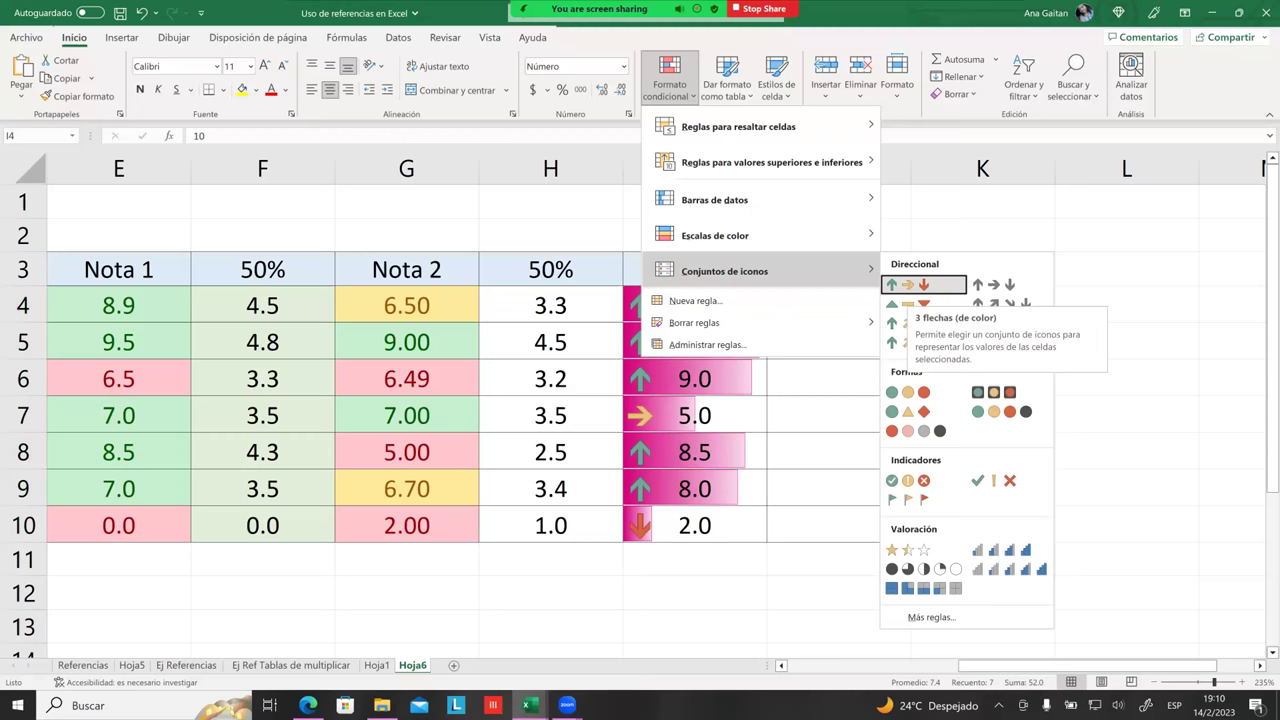
left_click(923, 285)
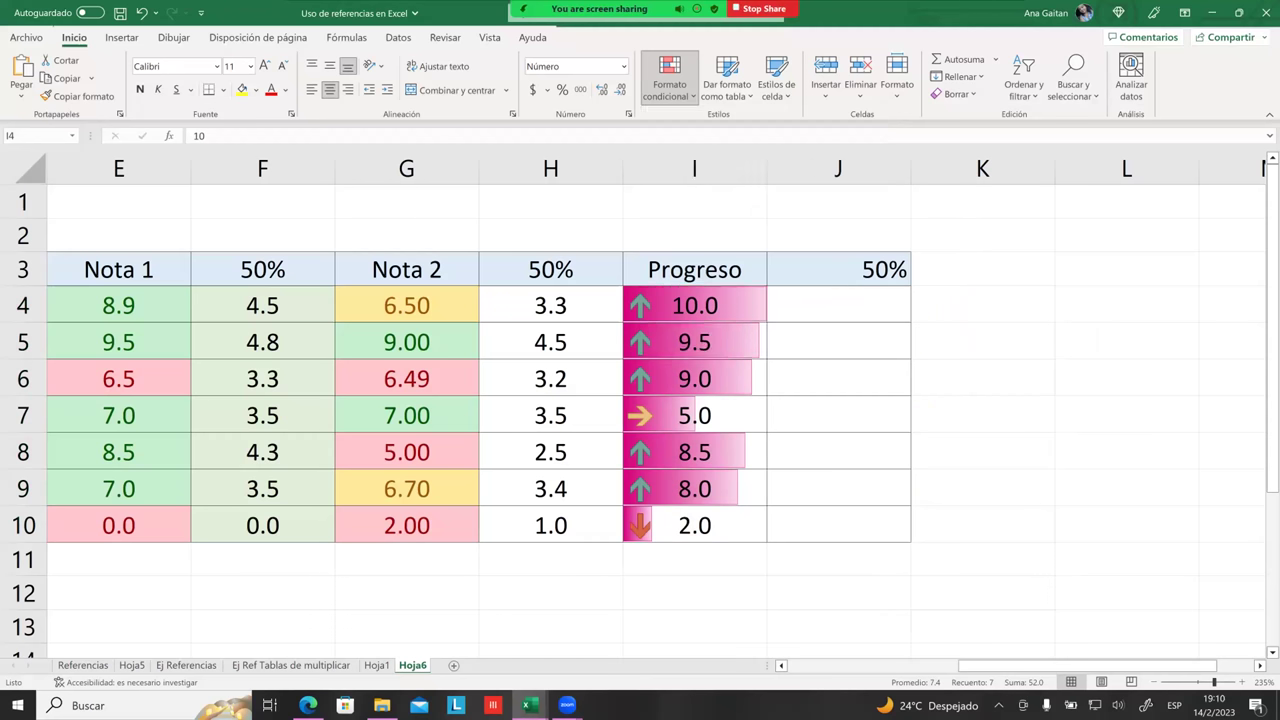
Examine how the arrow icons in I4:I10 classify each grade, especially those in I7 and I10
left_click(826, 390)
left_click(722, 384)
left_click_drag(666, 309, 692, 307)
left_click(666, 422)
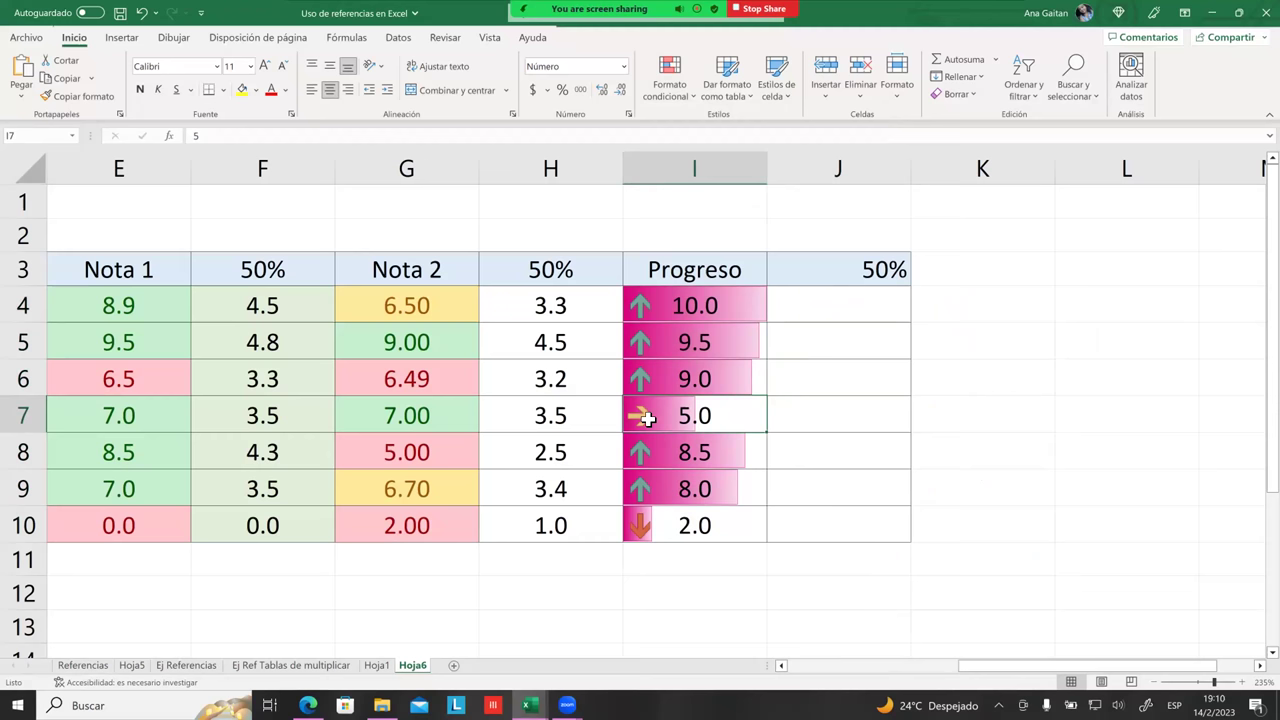
left_click(745, 451)
left_click(688, 410)
left_click(657, 466)
left_click(663, 417)
left_click(694, 524)
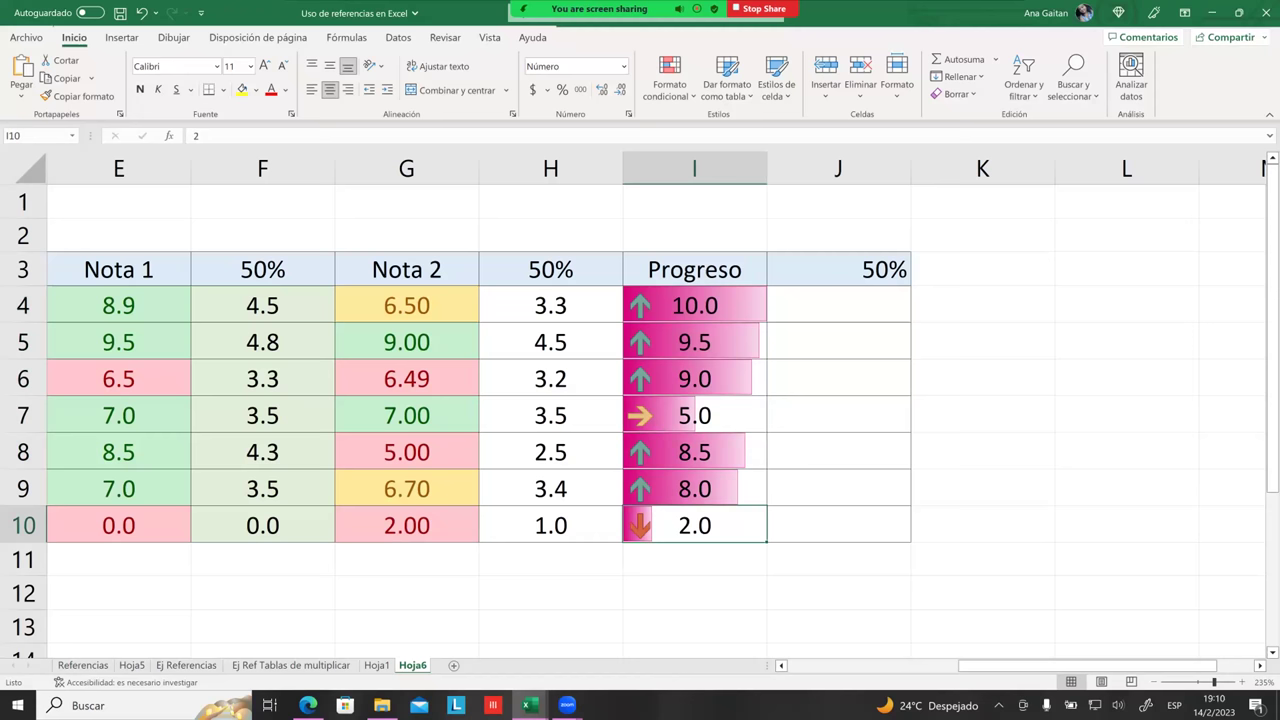
left_click(23, 524)
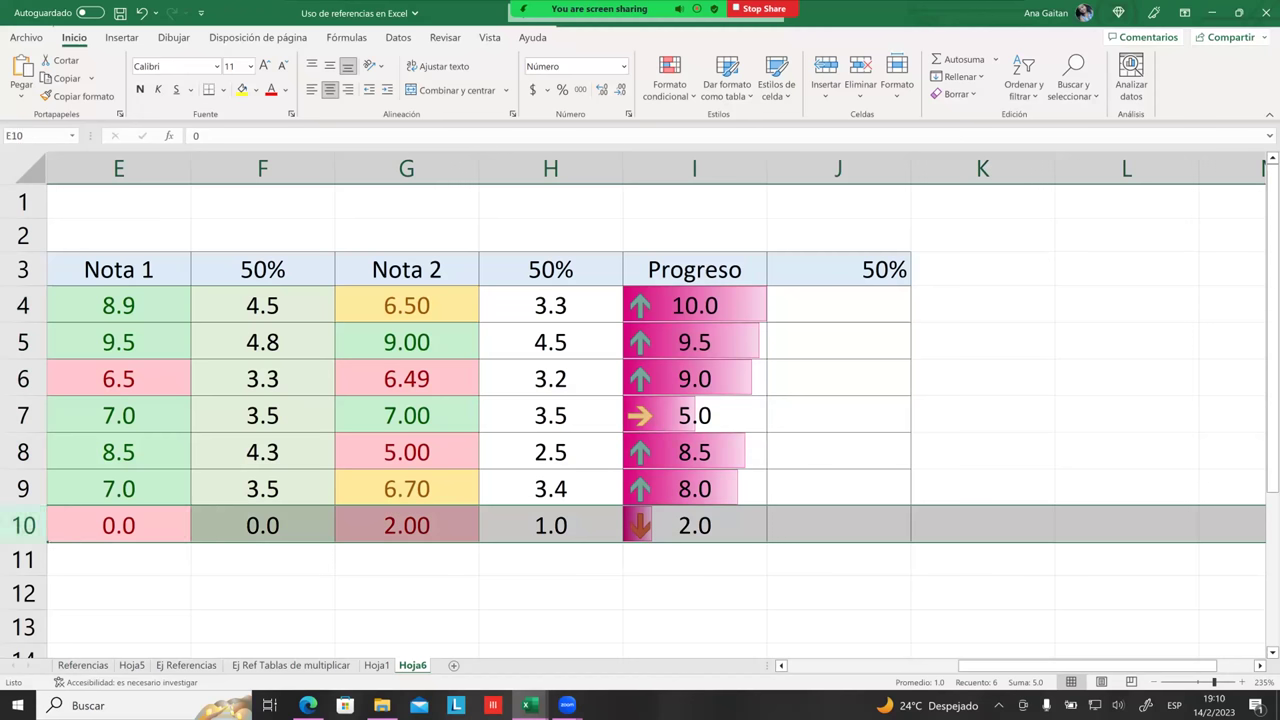
left_click(694, 524)
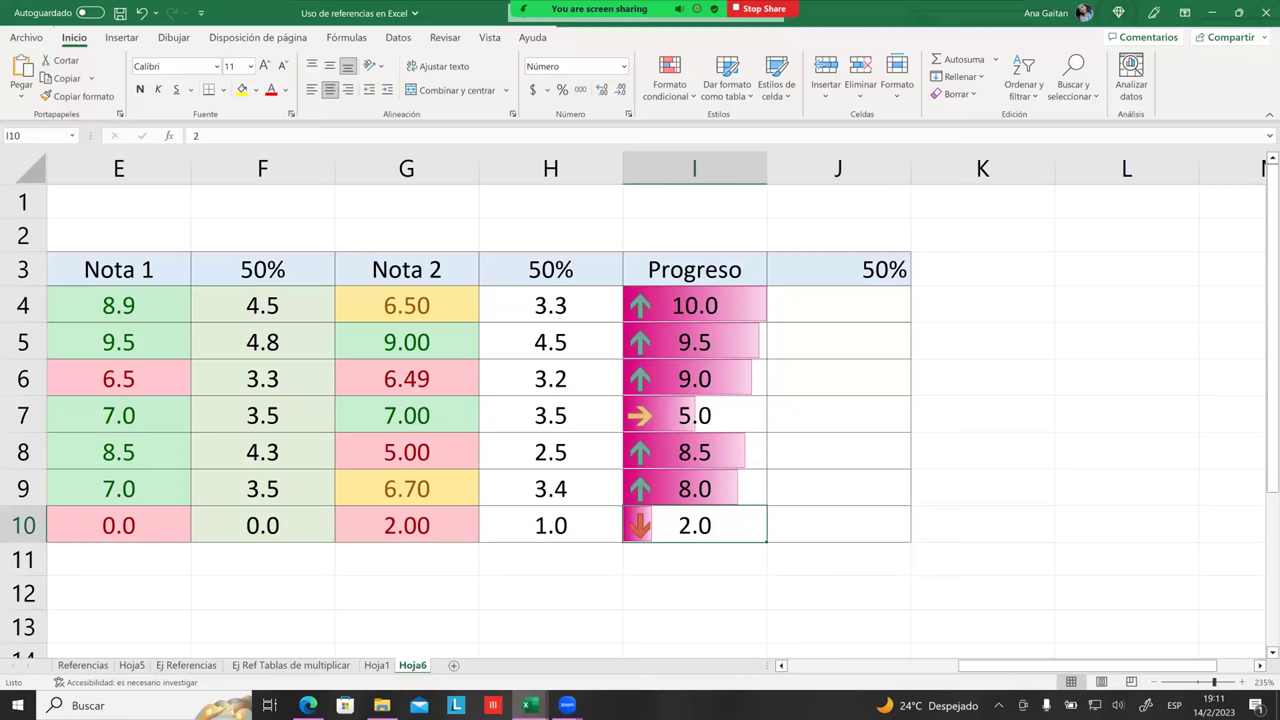
left_click(22, 524)
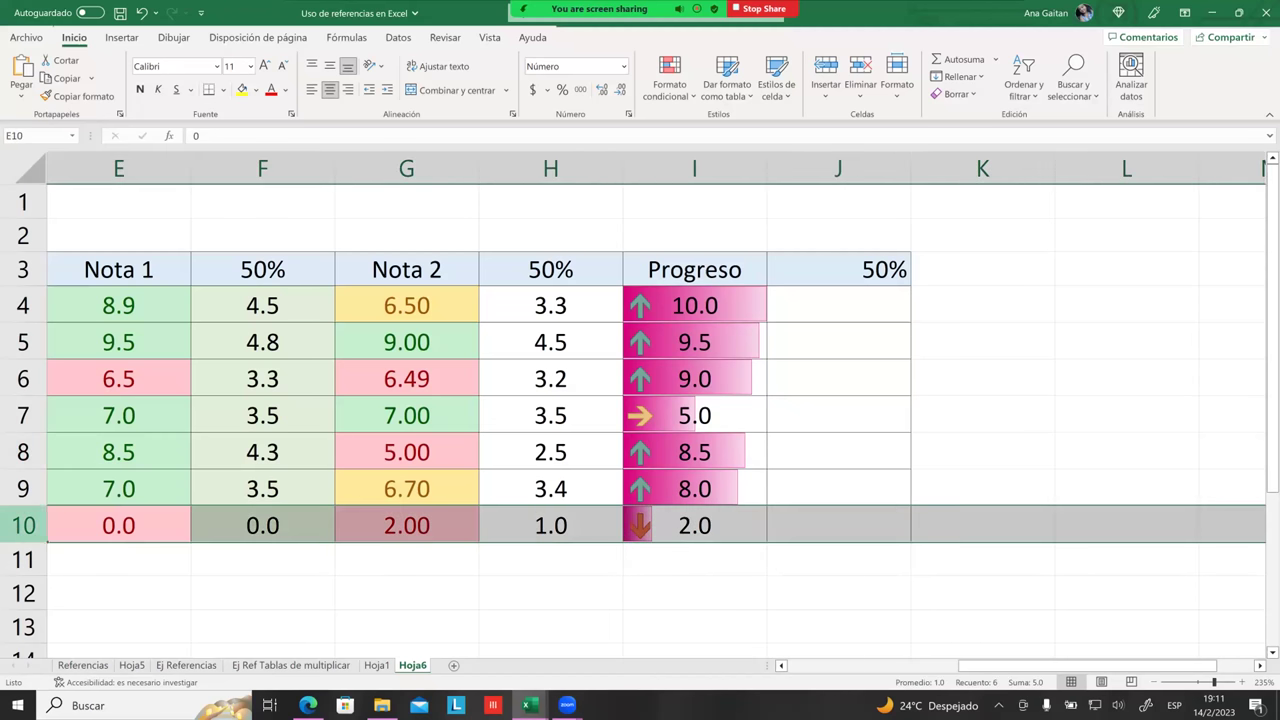
left_click(686, 311)
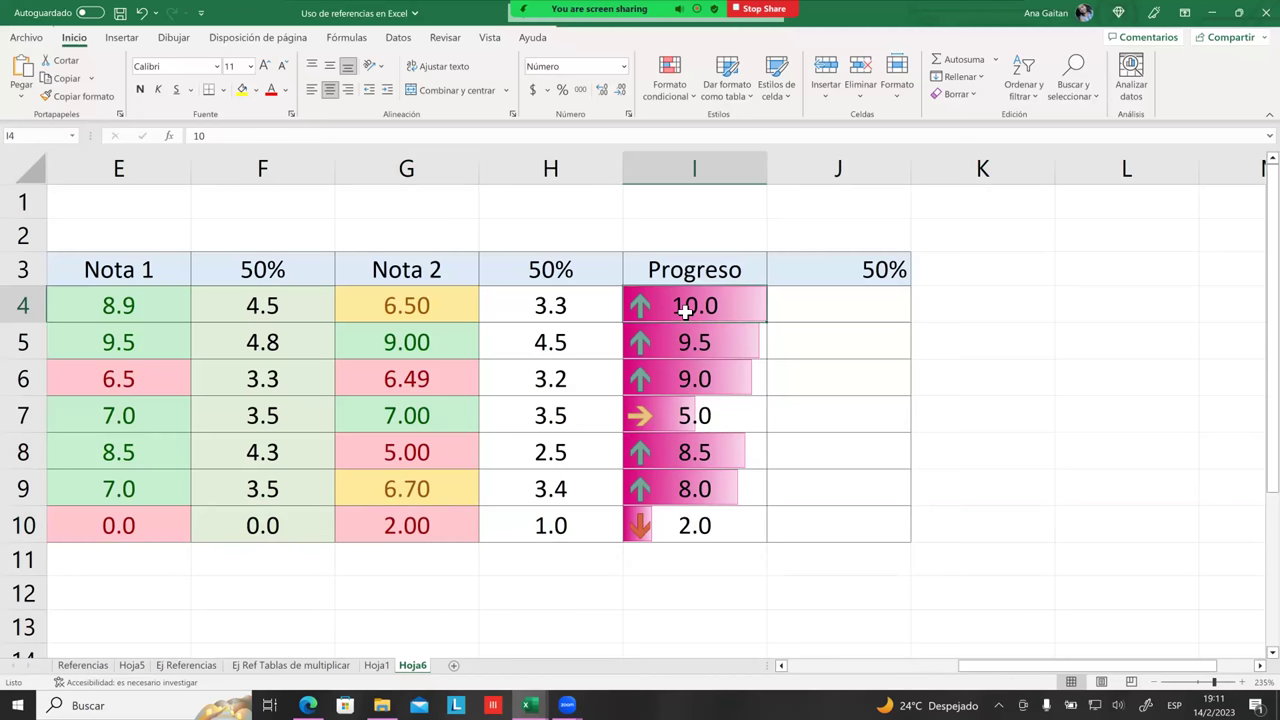
left_click(673, 102)
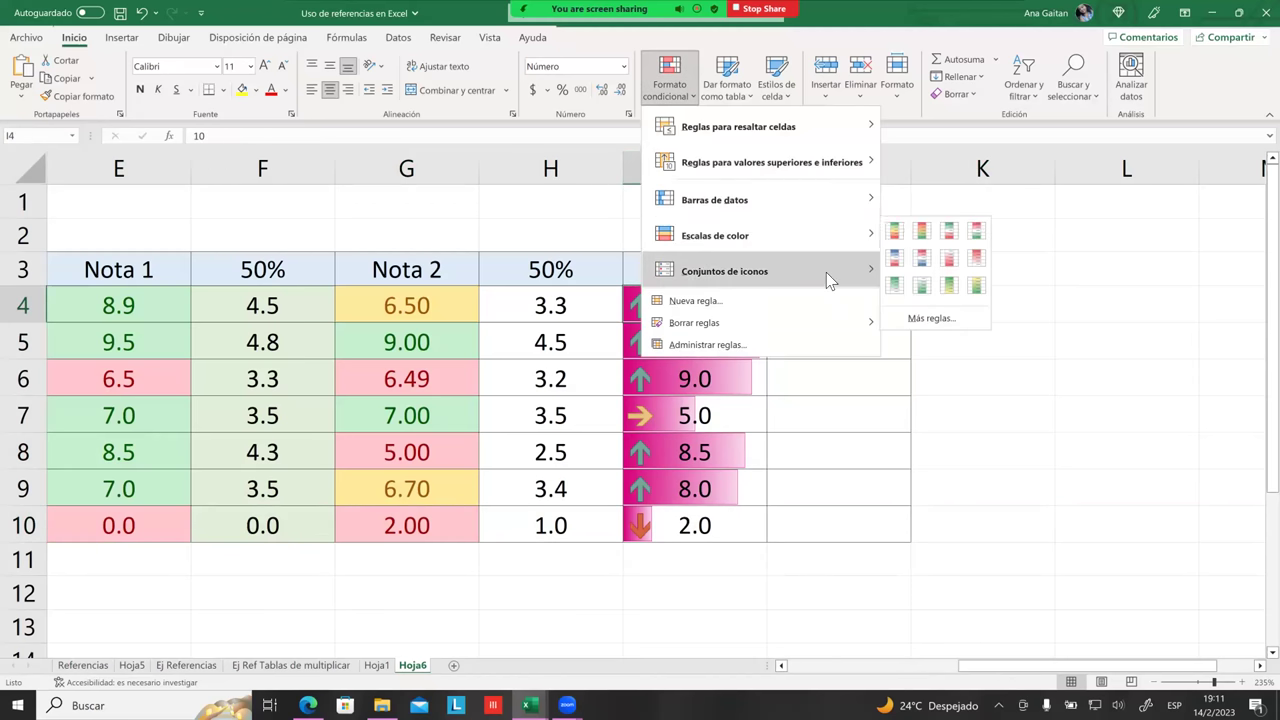
mouse_move(831, 271)
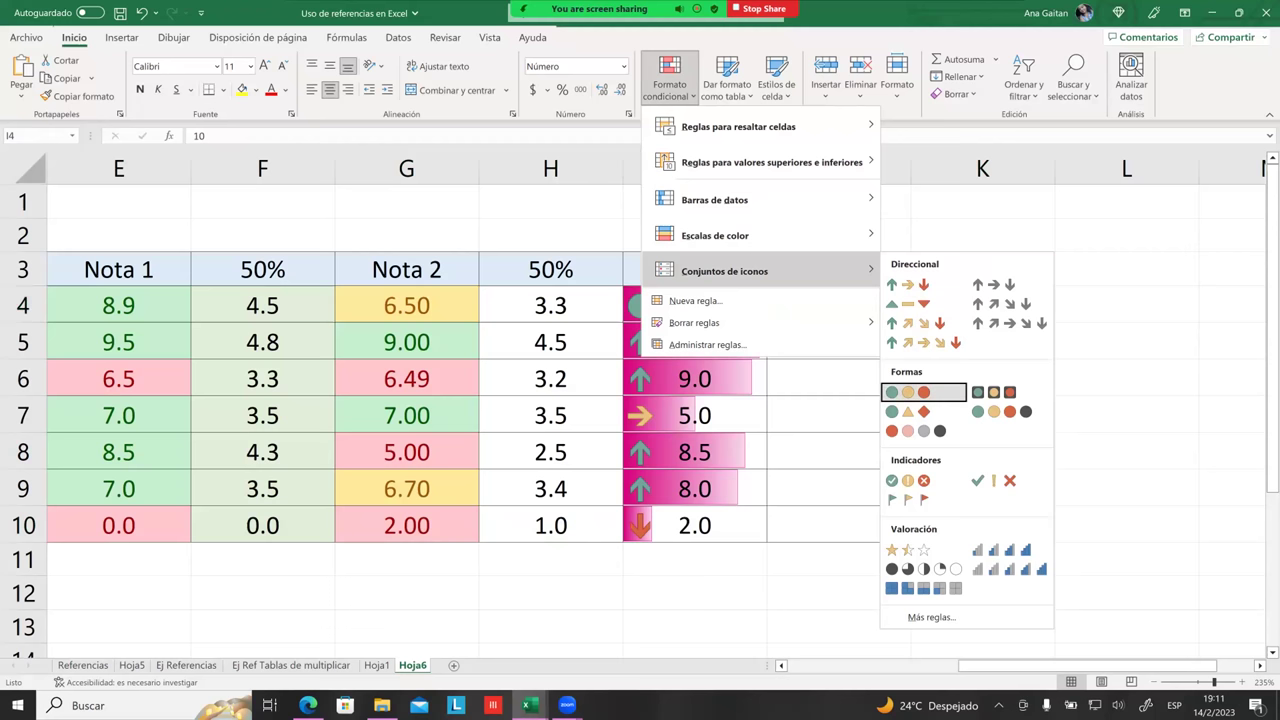
left_click(826, 444)
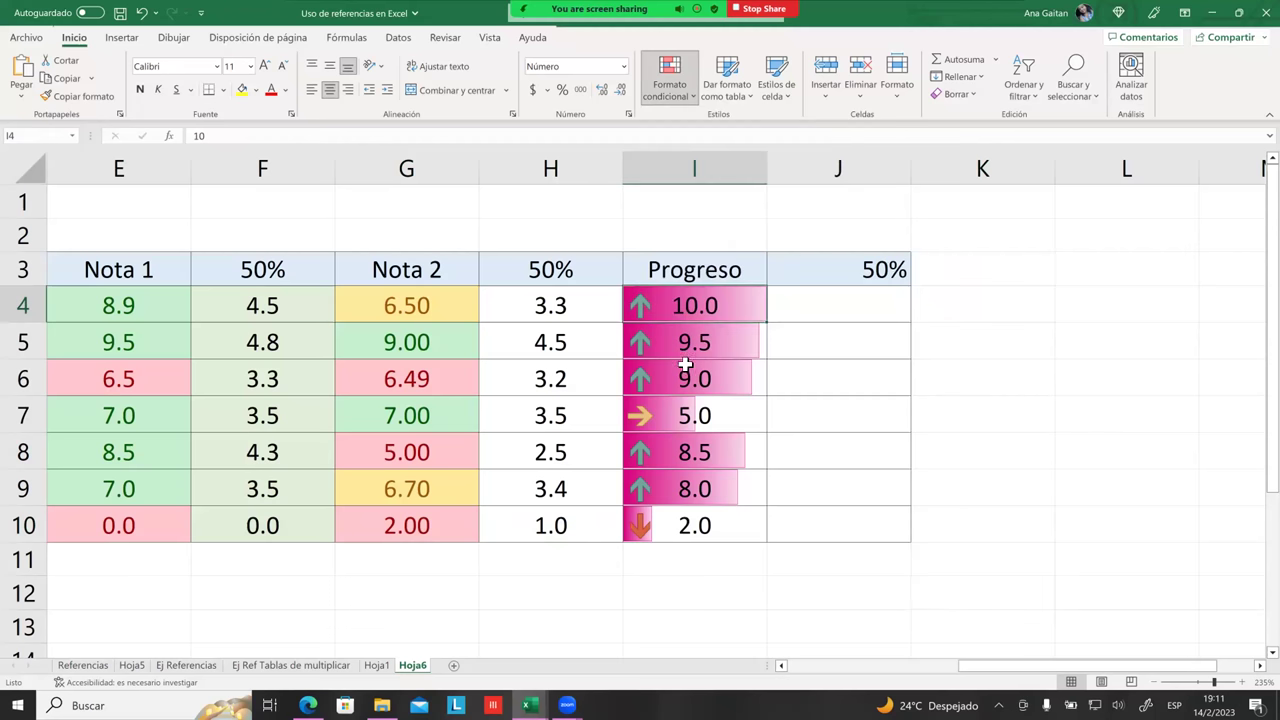
Switch the icons on the Progreso grades in I4:I10 to the "3 símbolos (en círculo)" indicator set
left_click_drag(672, 318, 690, 525)
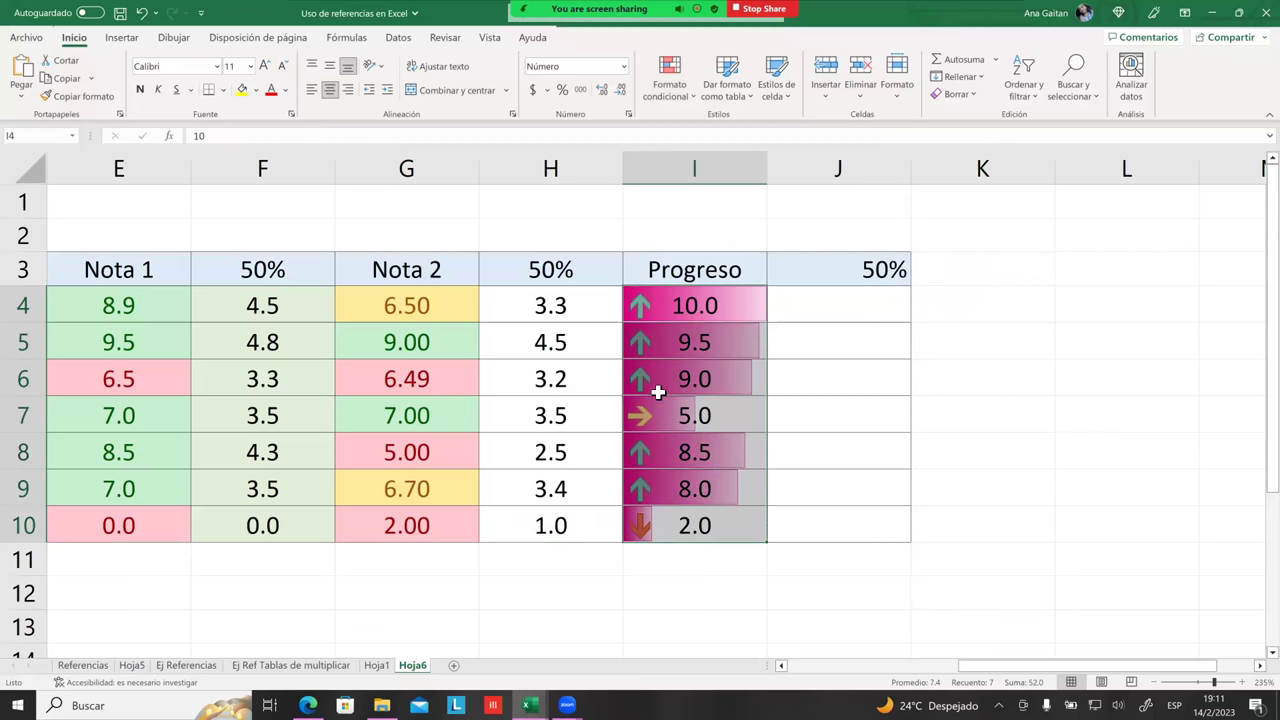
left_click(667, 100)
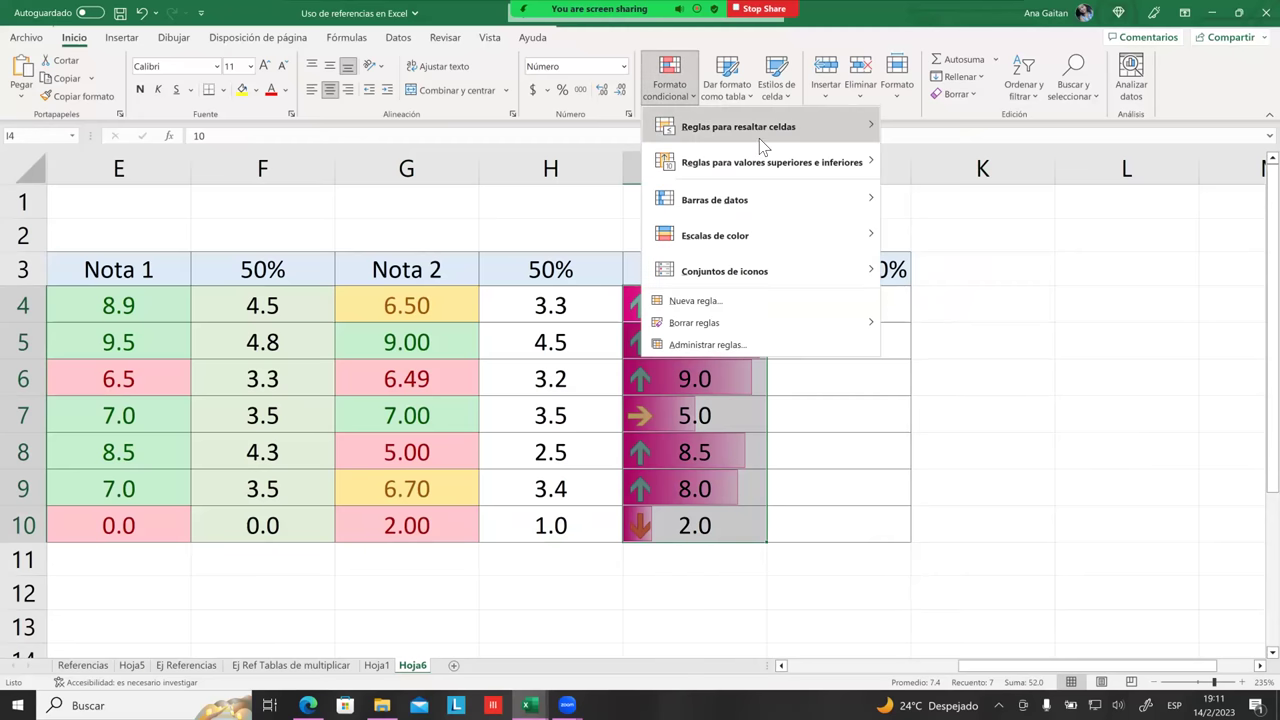
mouse_move(831, 233)
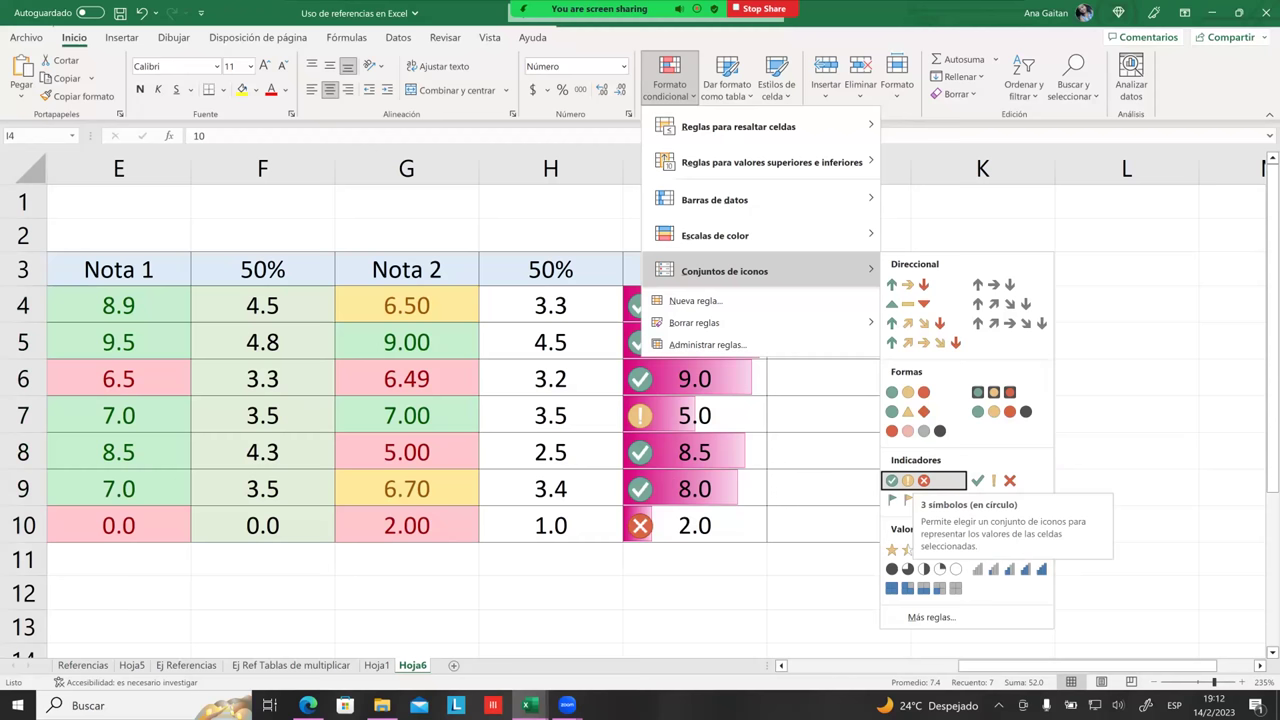
left_click(908, 481)
Examine which circled symbol each Progreso grade in I4:I10 receives, comparing I7 and I10 with the higher grades
left_click(838, 487)
key("Up")
key("Up")
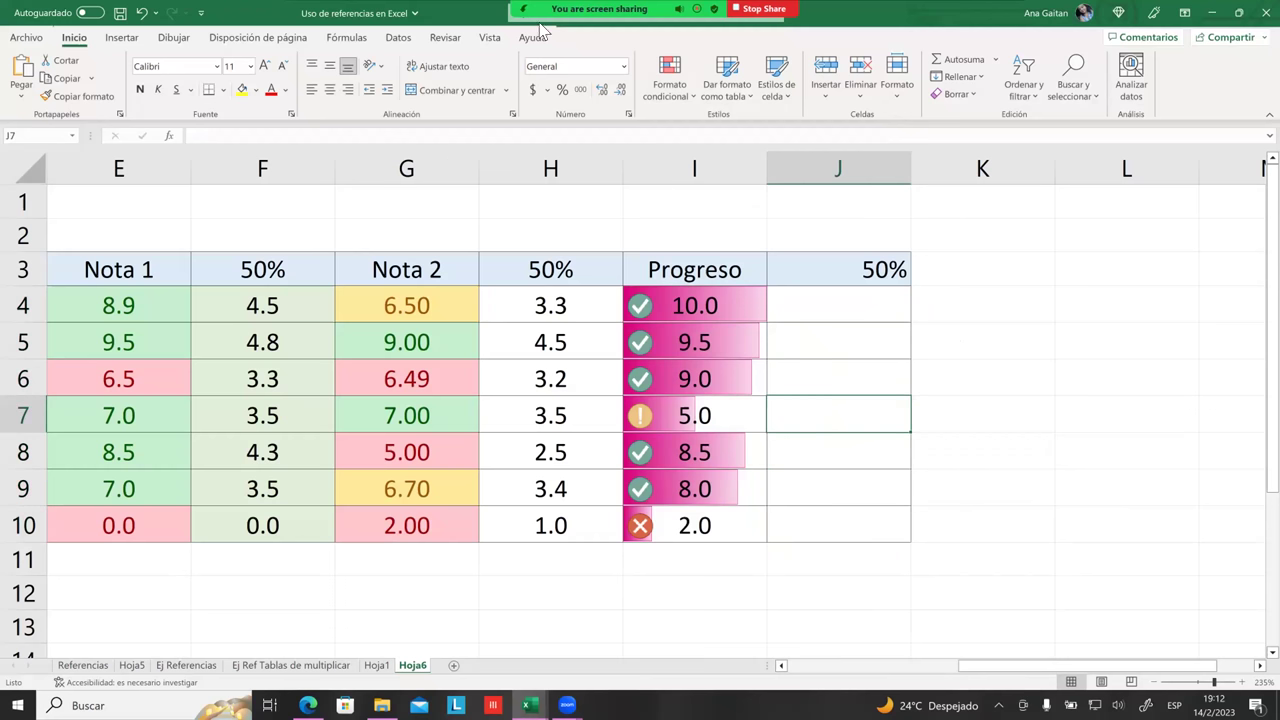
left_click(694, 525)
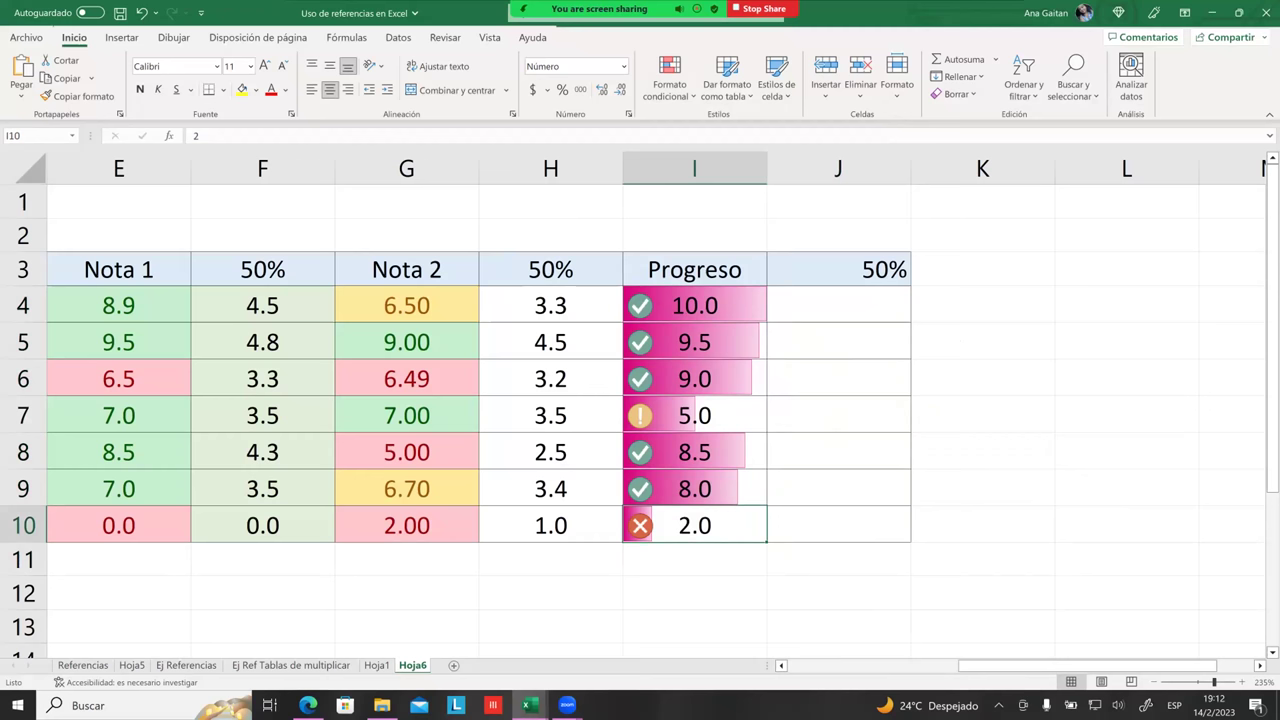
left_click(667, 415)
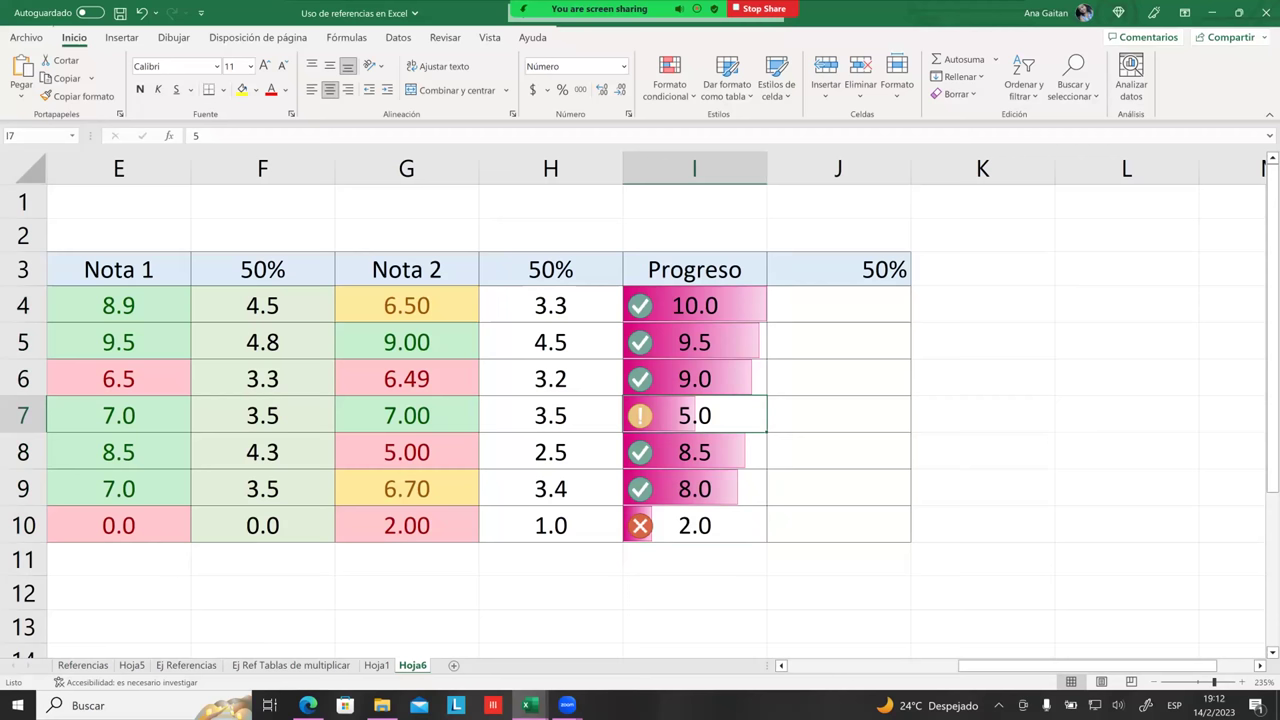
left_click(675, 455)
left_click(678, 390)
left_click(680, 338)
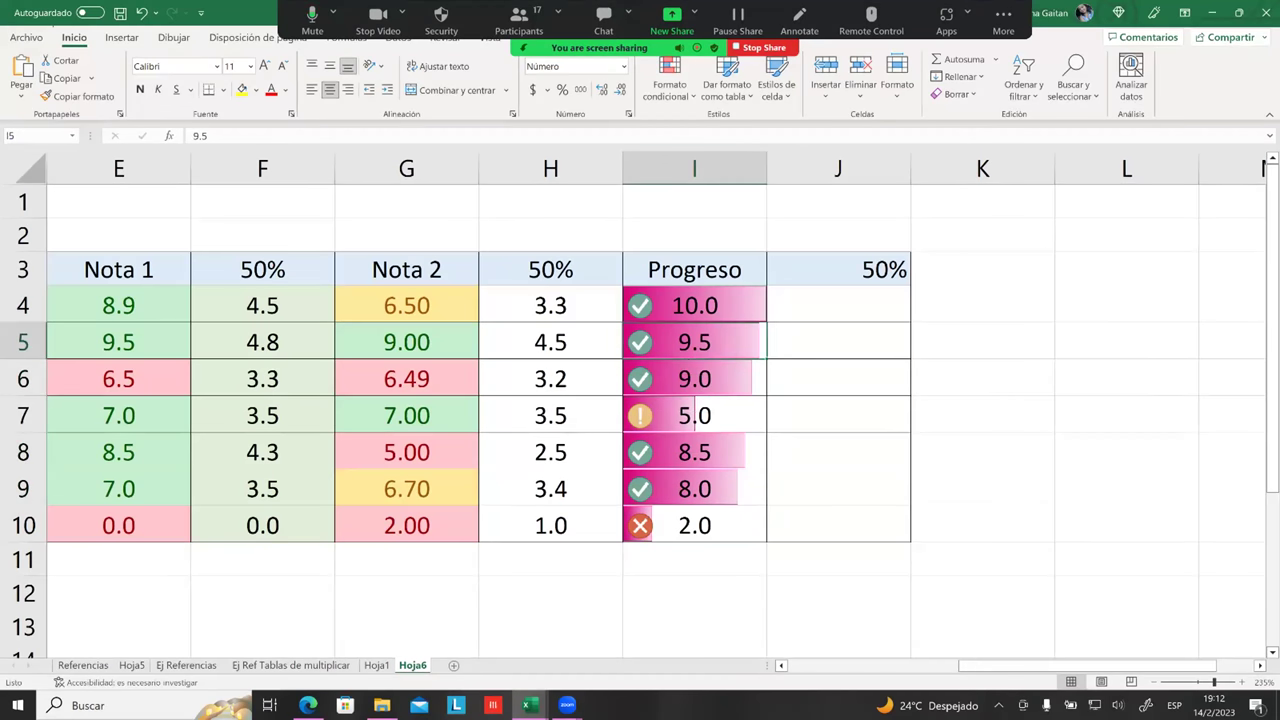
left_click(700, 462)
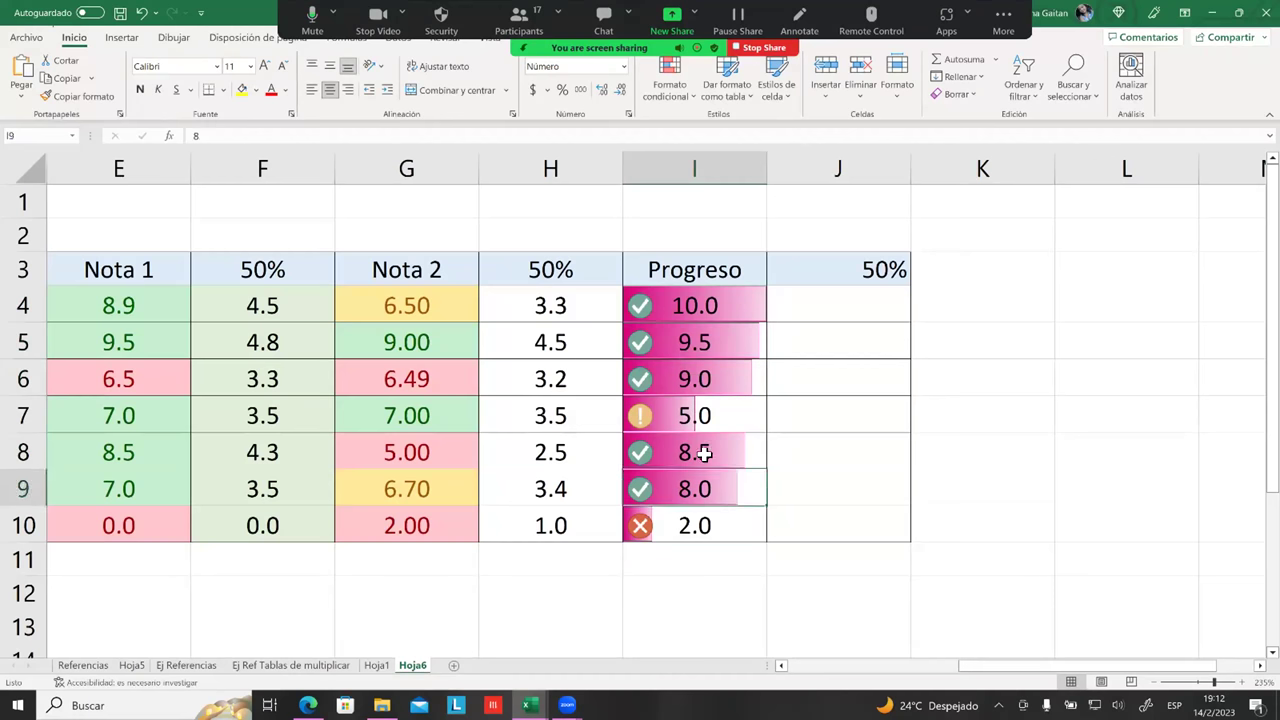
left_click(690, 345)
left_click(663, 306)
left_click(717, 388)
left_click(711, 456)
left_click(710, 488)
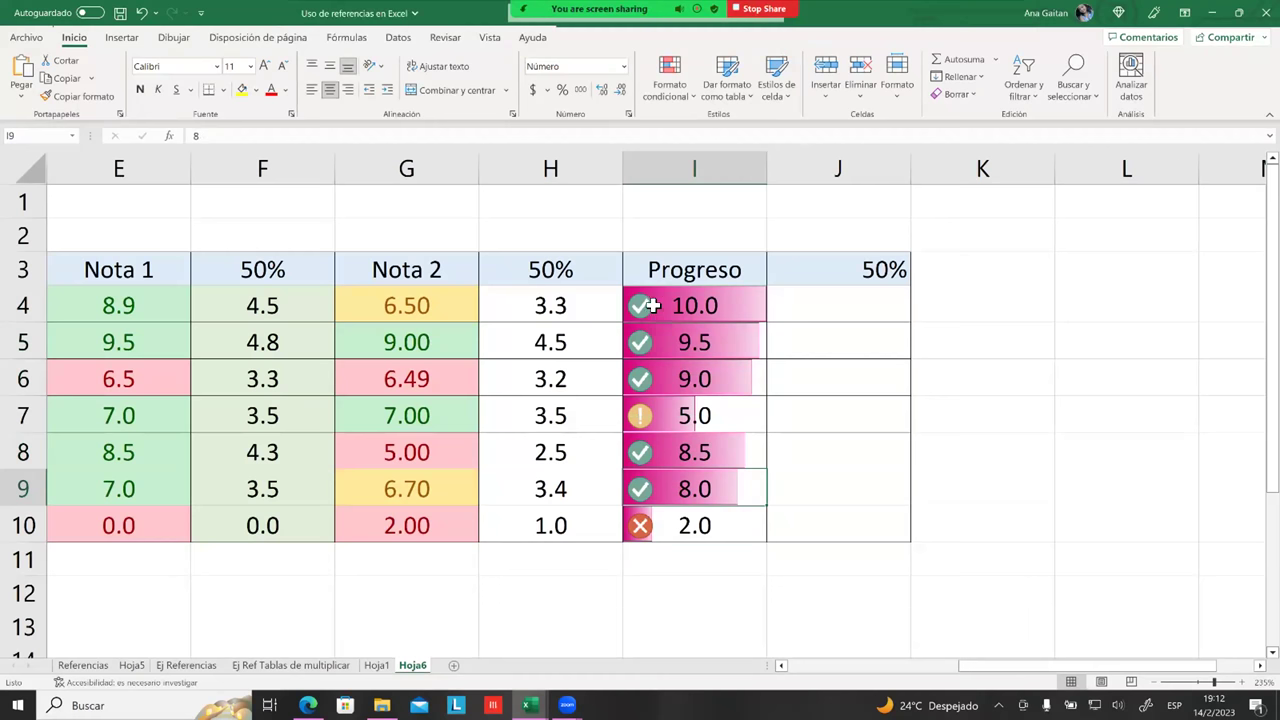
Compare the colour highlighting of the Nota 2 grades in G4:G10 with the icons and bars in I4:I10
left_click_drag(380, 302, 395, 525)
left_click(390, 425)
left_click_drag(408, 300, 410, 525)
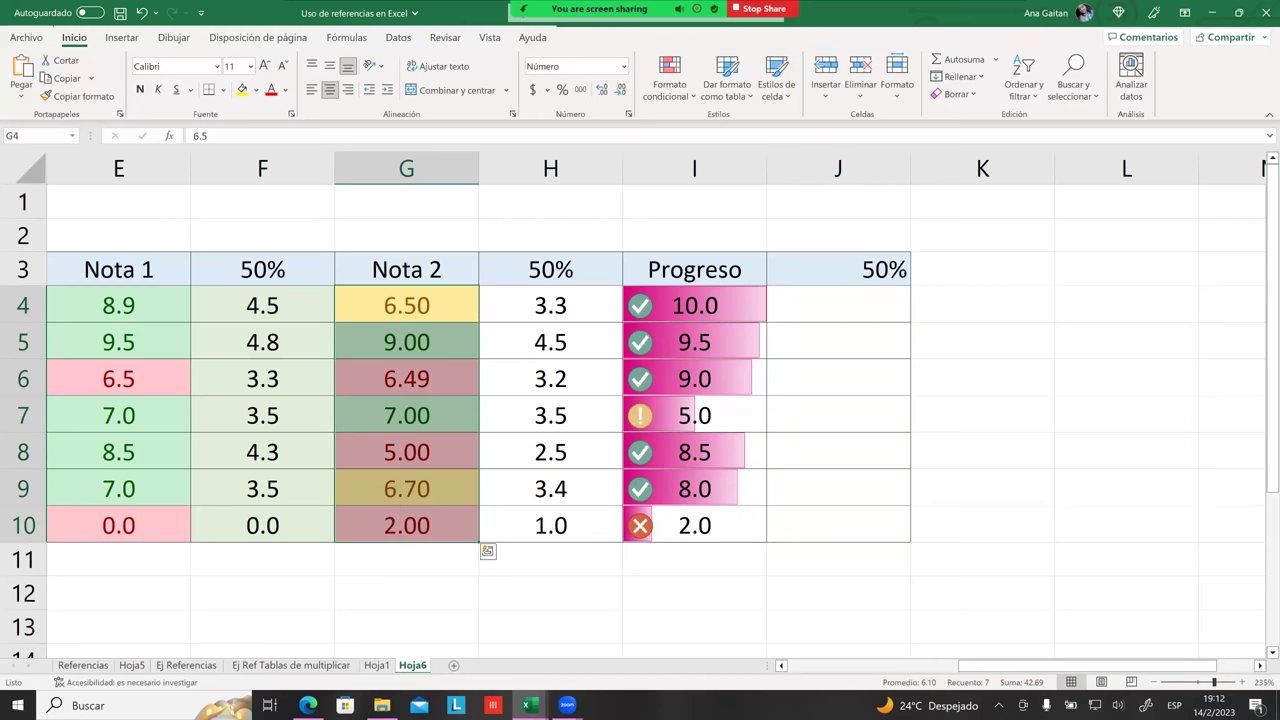
left_click(597, 449)
left_click(647, 380)
left_click_drag(663, 310, 665, 525)
left_click(777, 540)
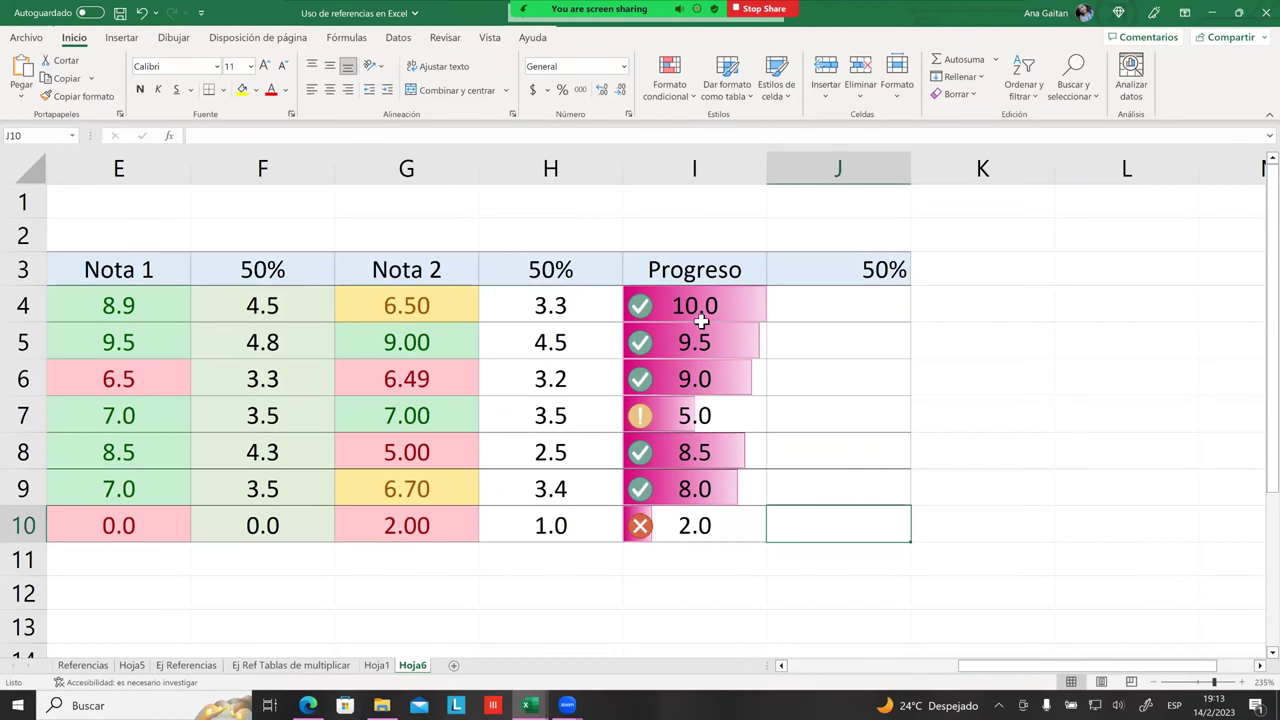
left_click_drag(700, 312, 700, 525)
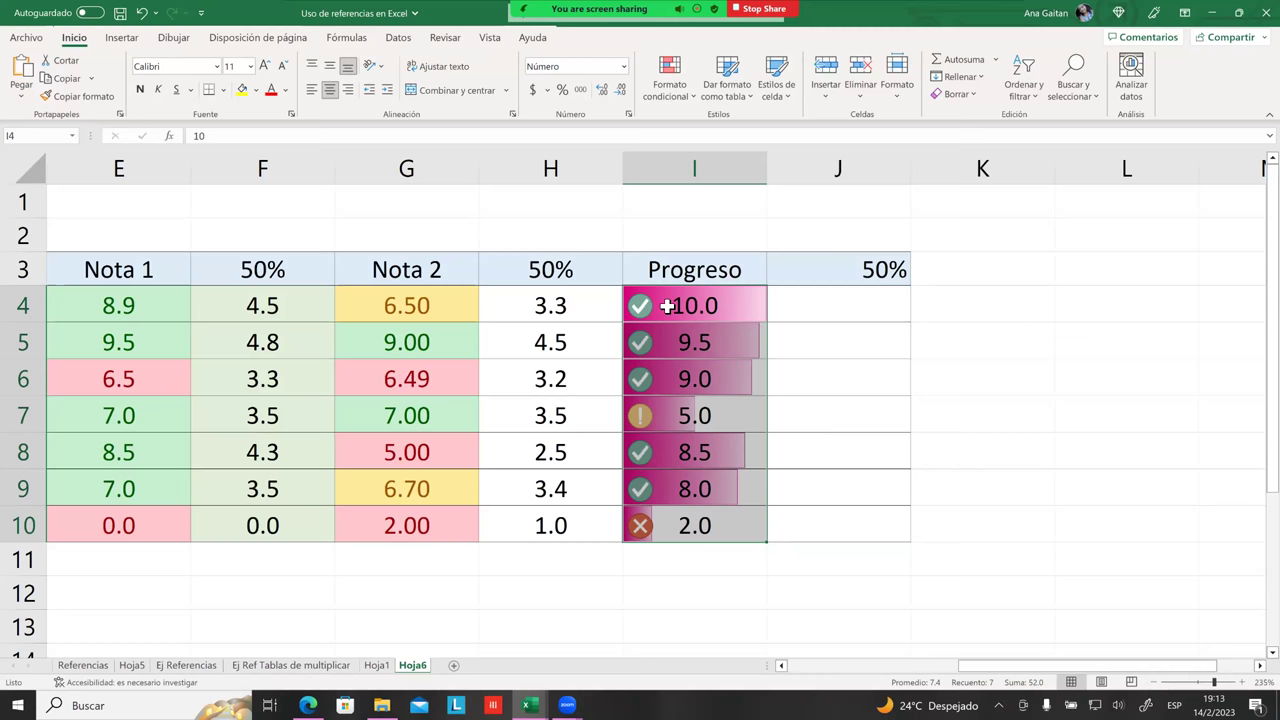
left_click(690, 334)
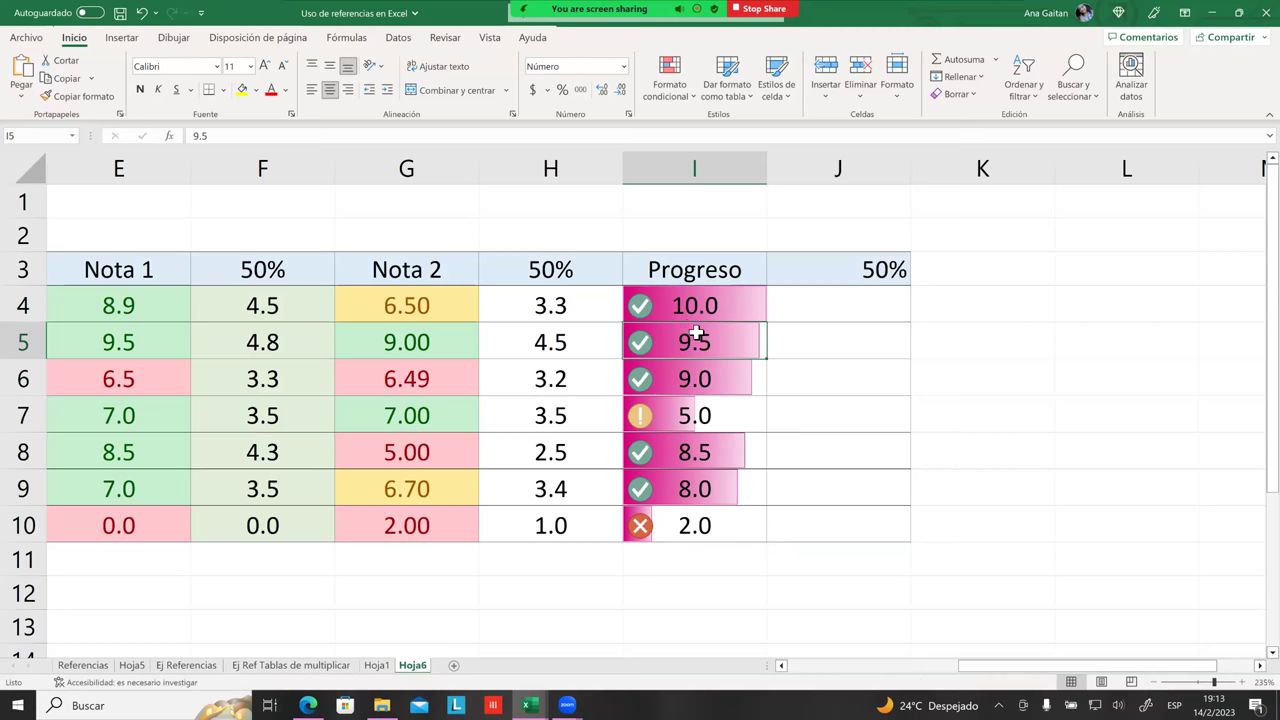
Change the Progreso grade in I4 to 8
left_click(705, 312)
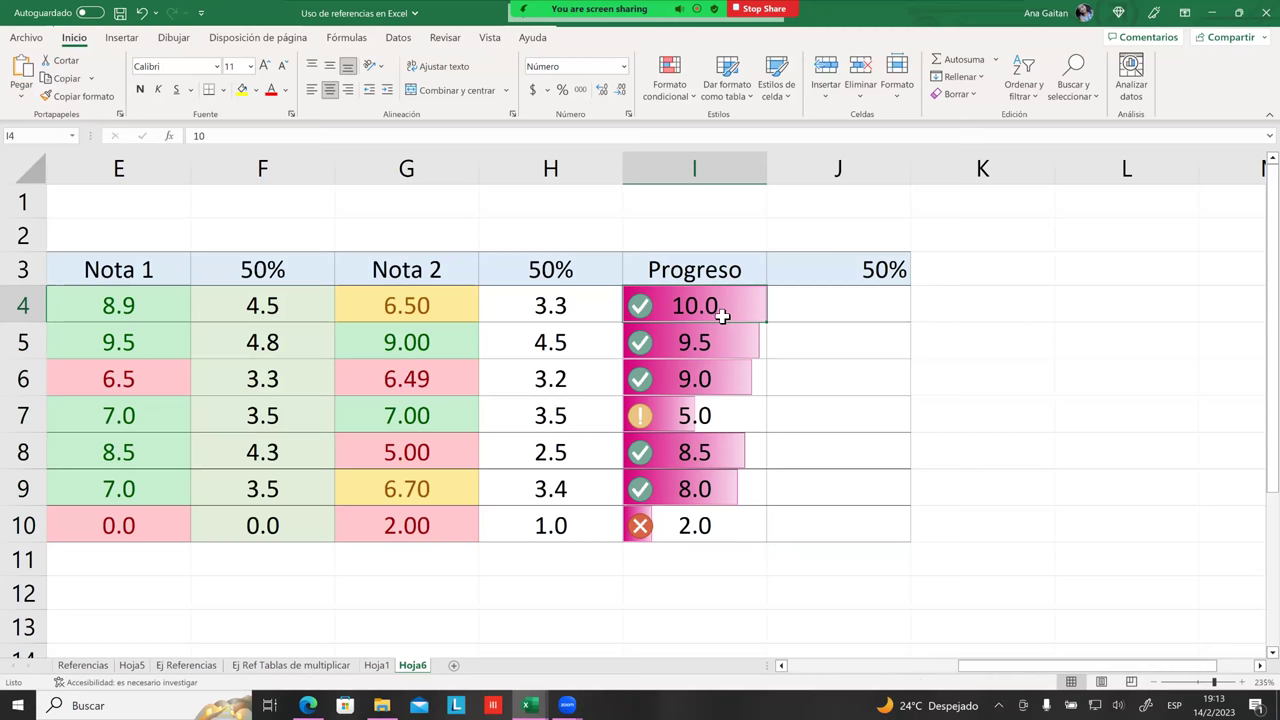
key("BackSpace")
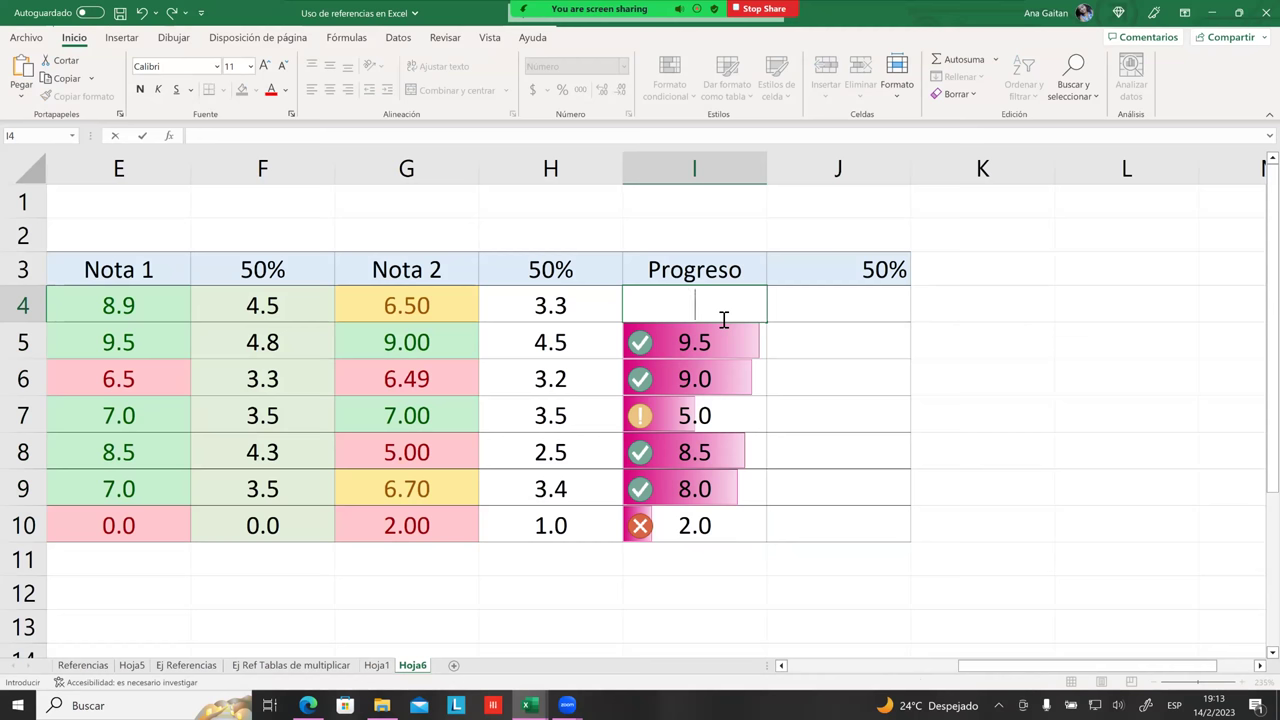
type("8")
key("Return")
Review the Progreso grades in I4:I10 row by row to check how bars and icons respond to the edited I4
key("Down")
key("Down")
key("Down")
key("Down")
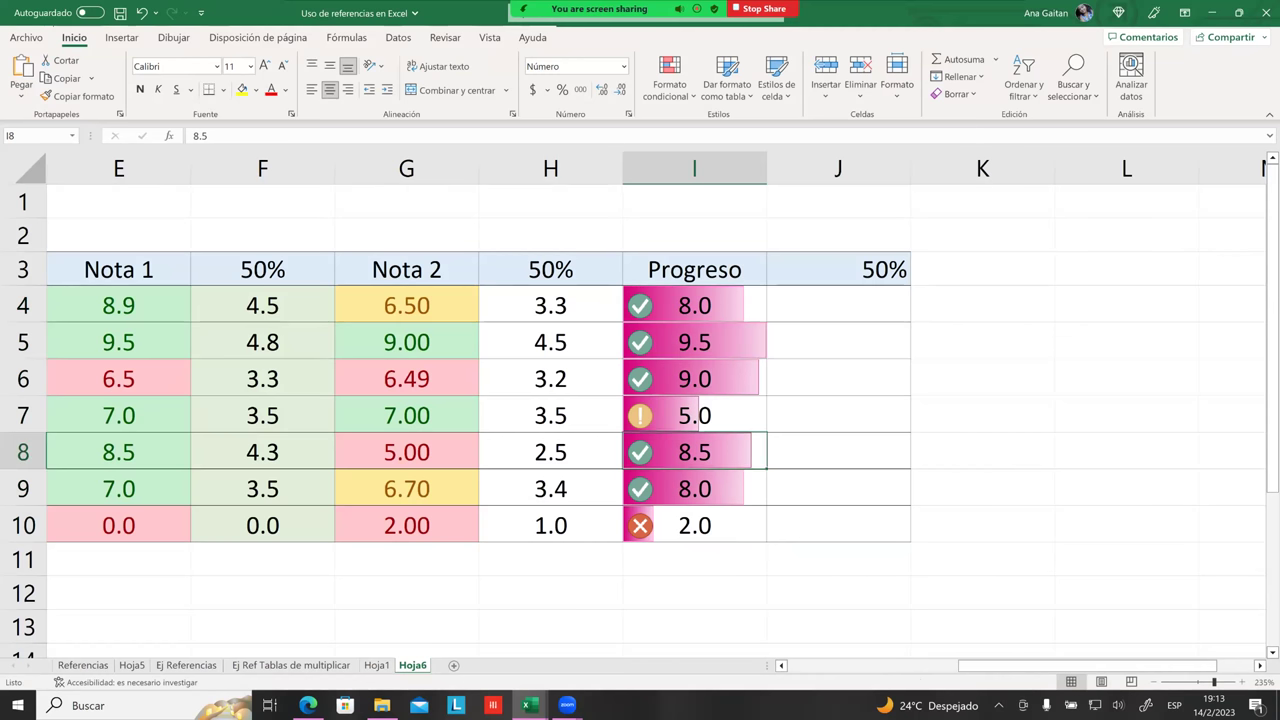
key("Down")
left_click_drag(690, 318, 702, 525)
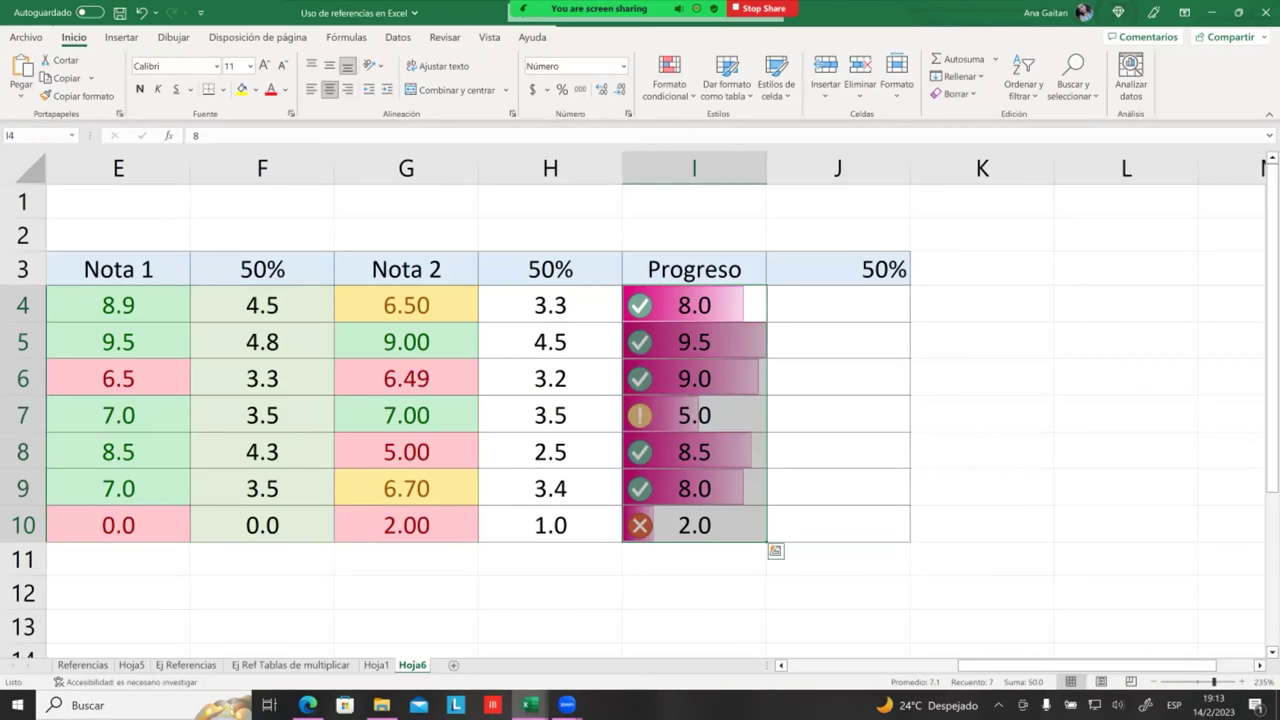
left_click(714, 316)
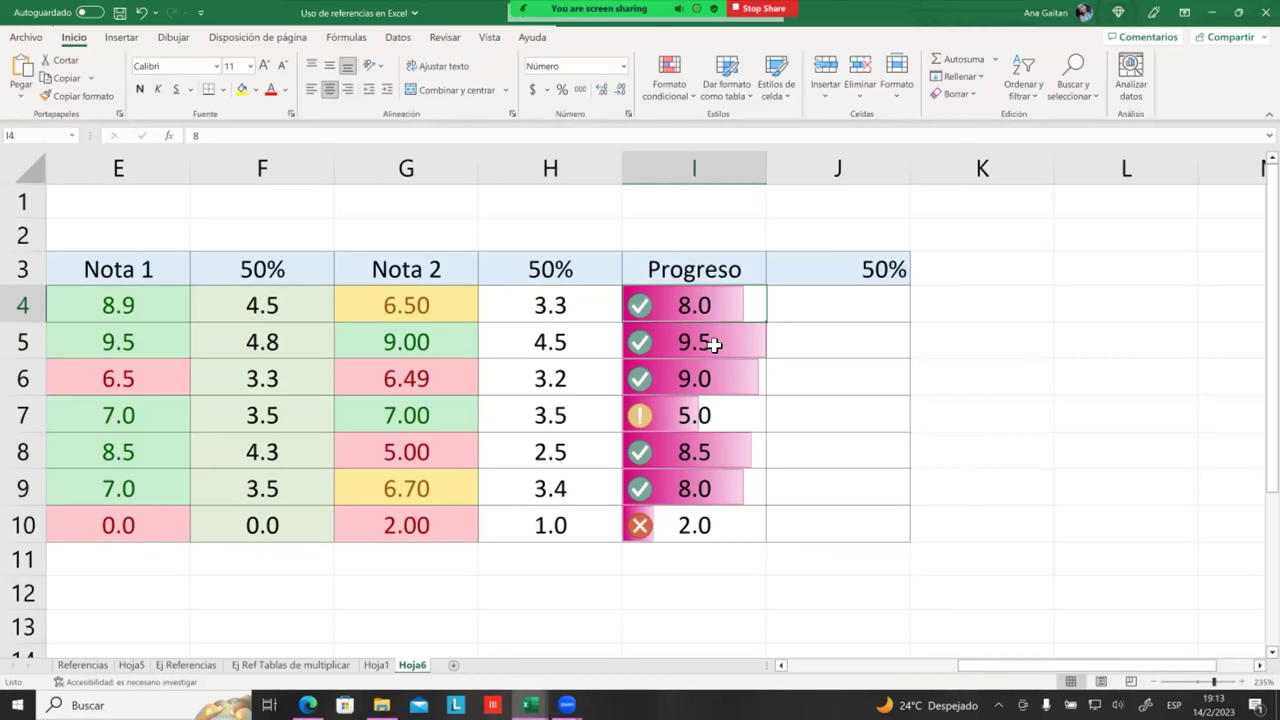
key("Down")
key("Down")
key("Down")
key("Down")
key("Down")
key("Down")
left_click_drag(720, 293, 720, 525)
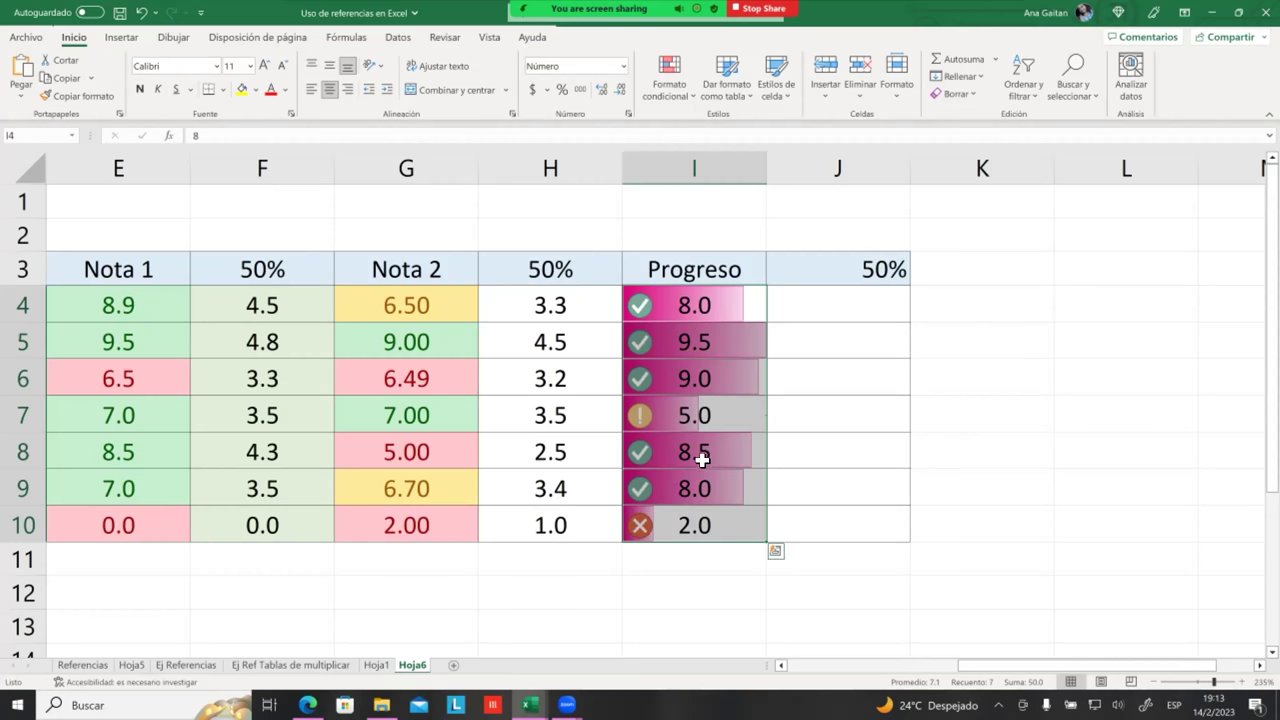
Compare the icons and data bars of the Progreso grades in I4:I10 with the colour rules on the Nota 2 grades in G4:G10
left_click(728, 312)
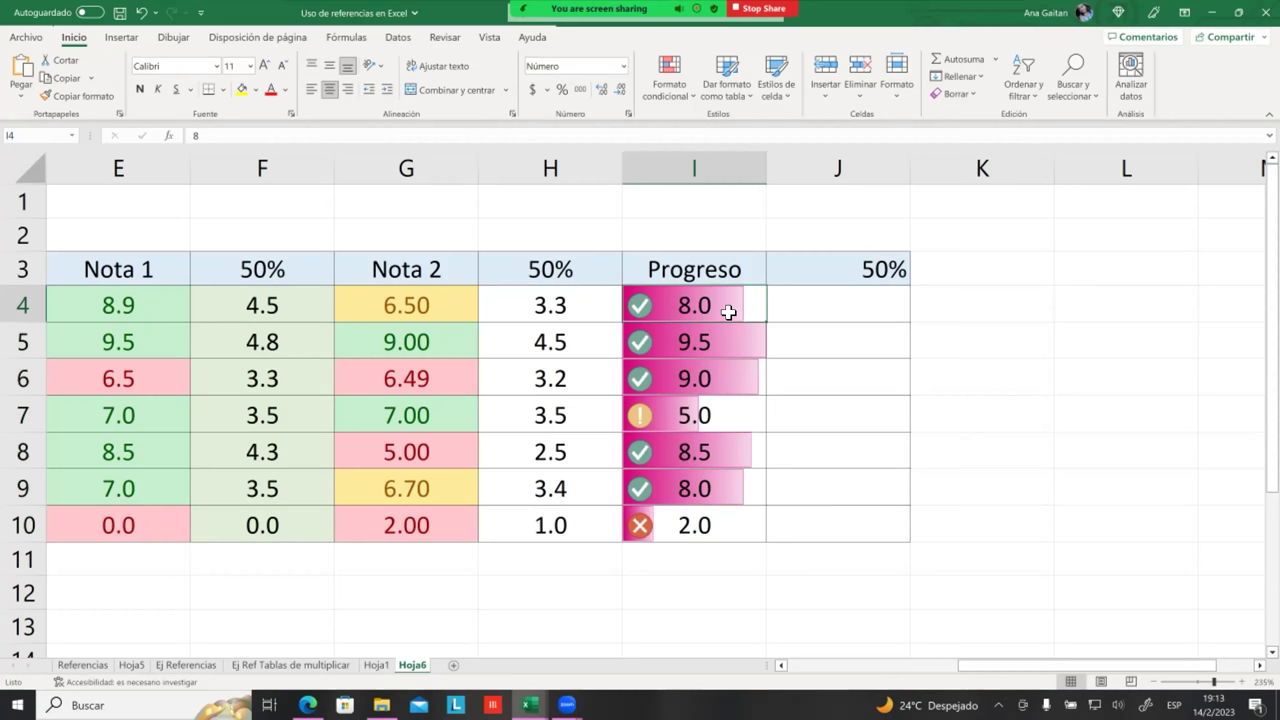
left_click(726, 352)
left_click_drag(714, 305, 712, 528)
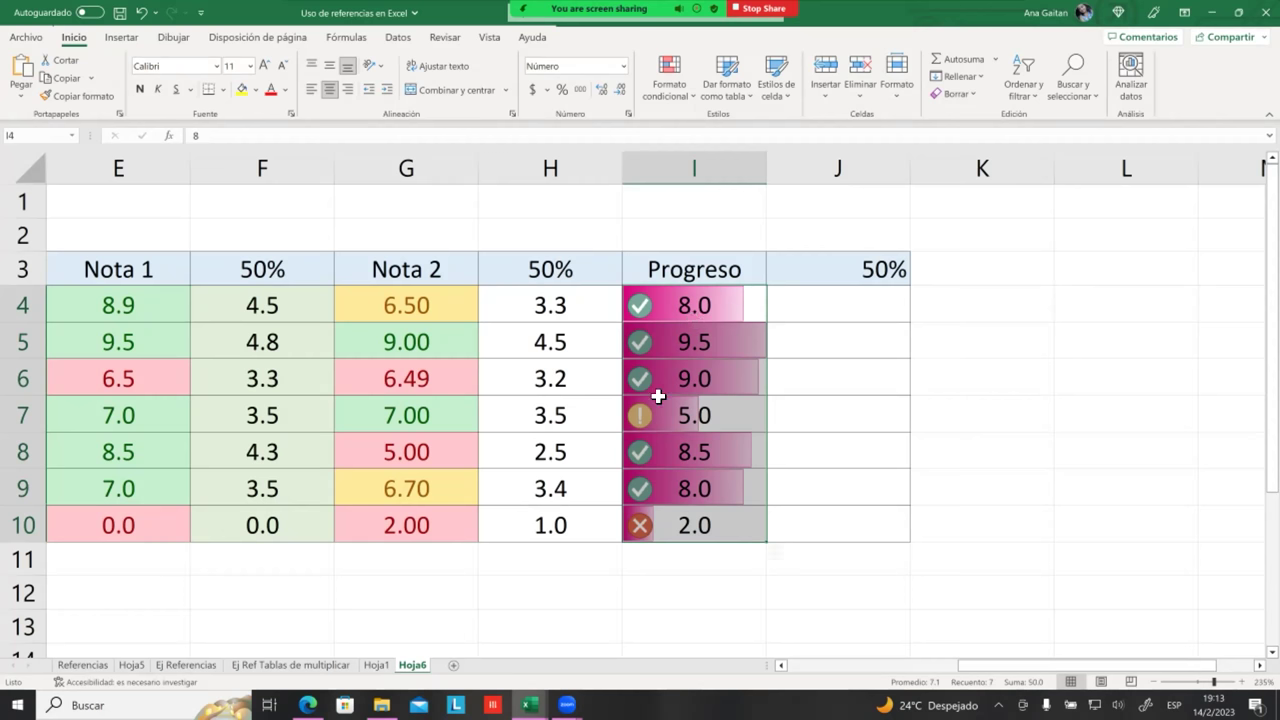
left_click(694, 525)
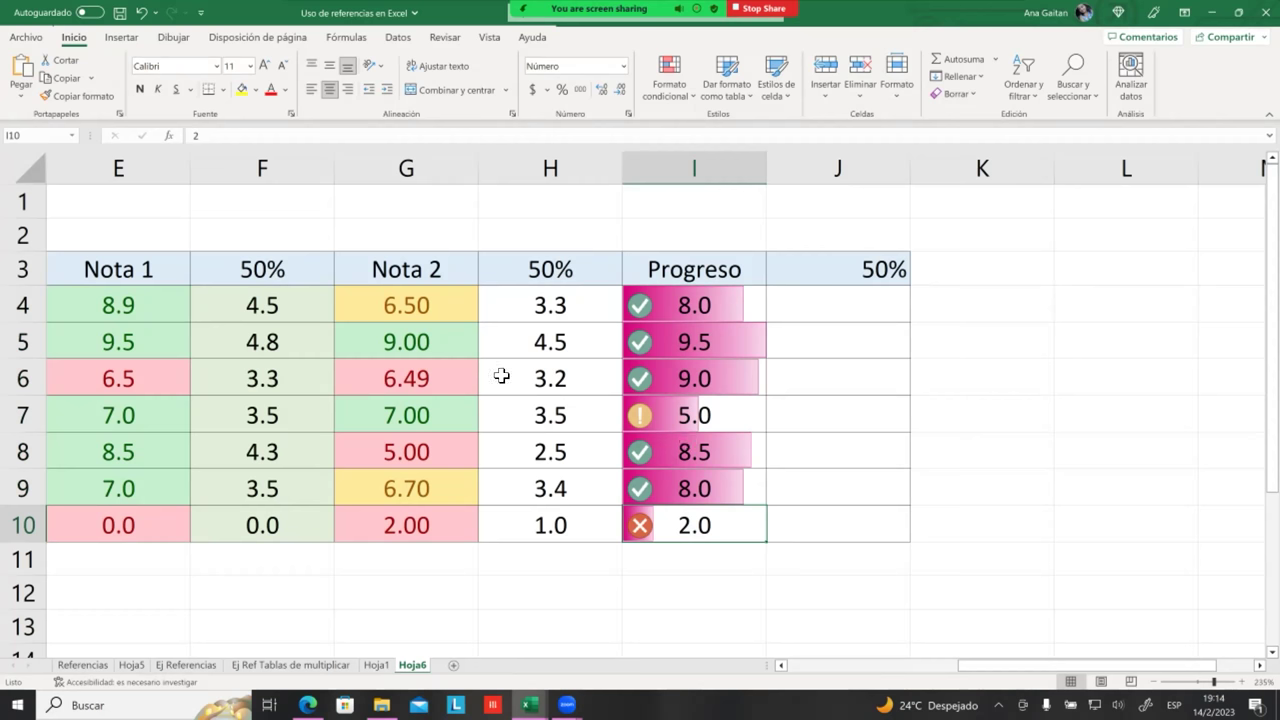
left_click(449, 318)
left_click_drag(449, 318, 402, 527)
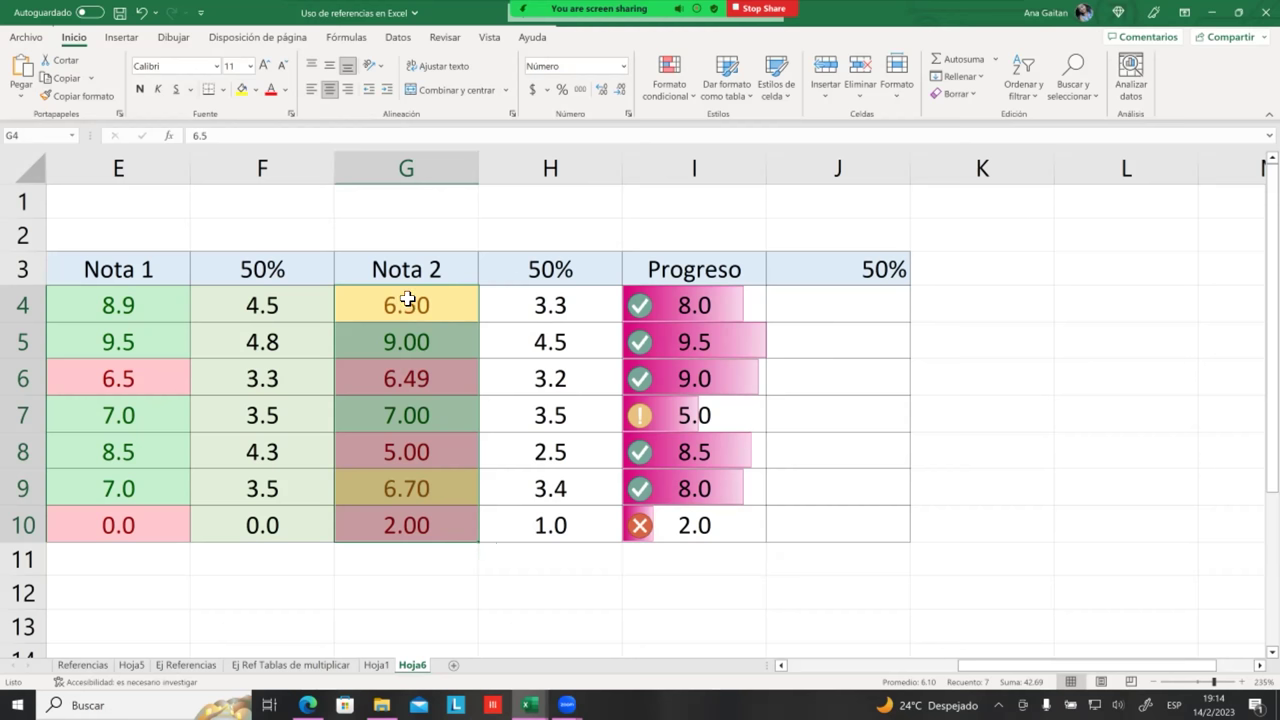
left_click_drag(405, 278, 400, 525)
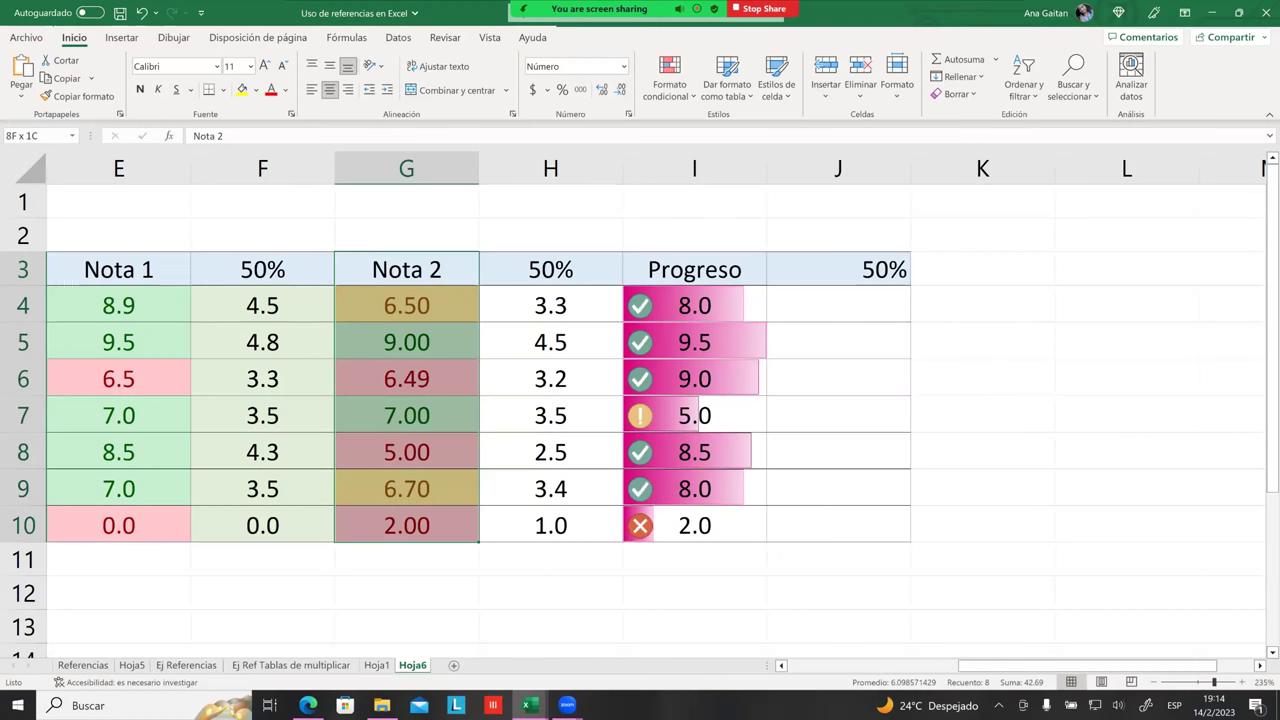
left_click_drag(694, 272, 694, 525)
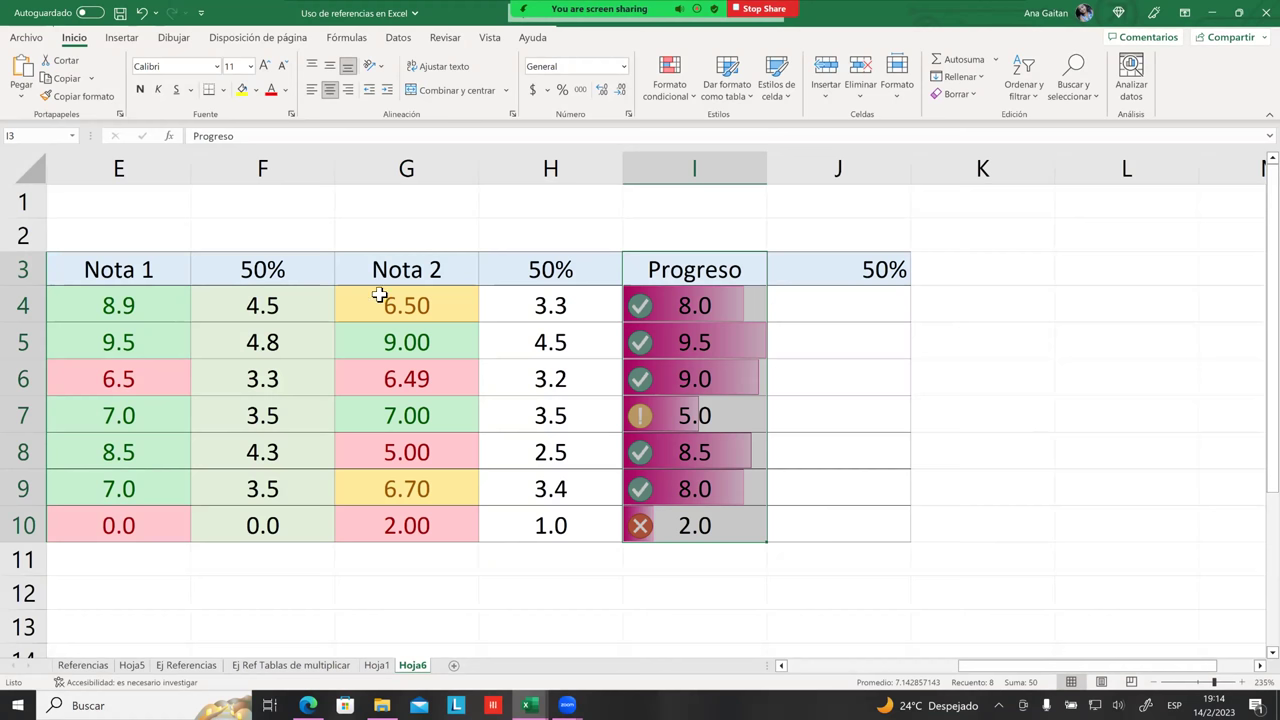
left_click_drag(391, 298, 394, 445)
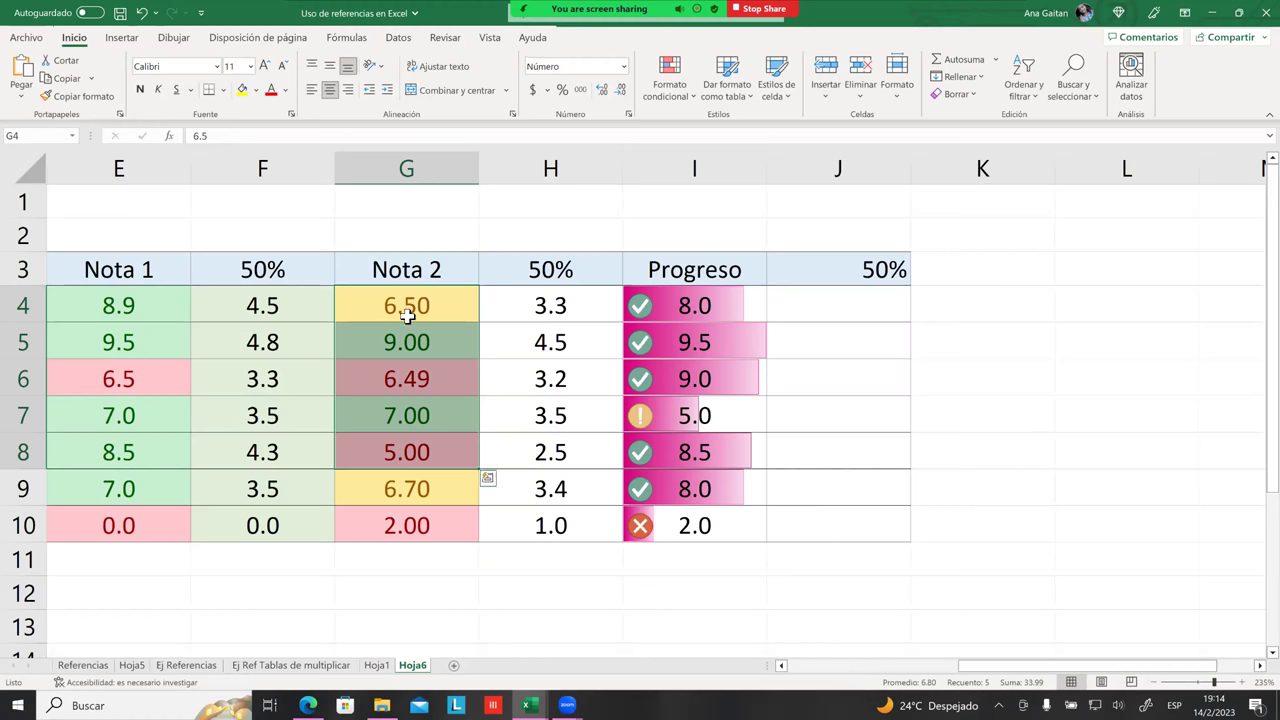
left_click(410, 306)
left_click_drag(410, 306, 400, 525)
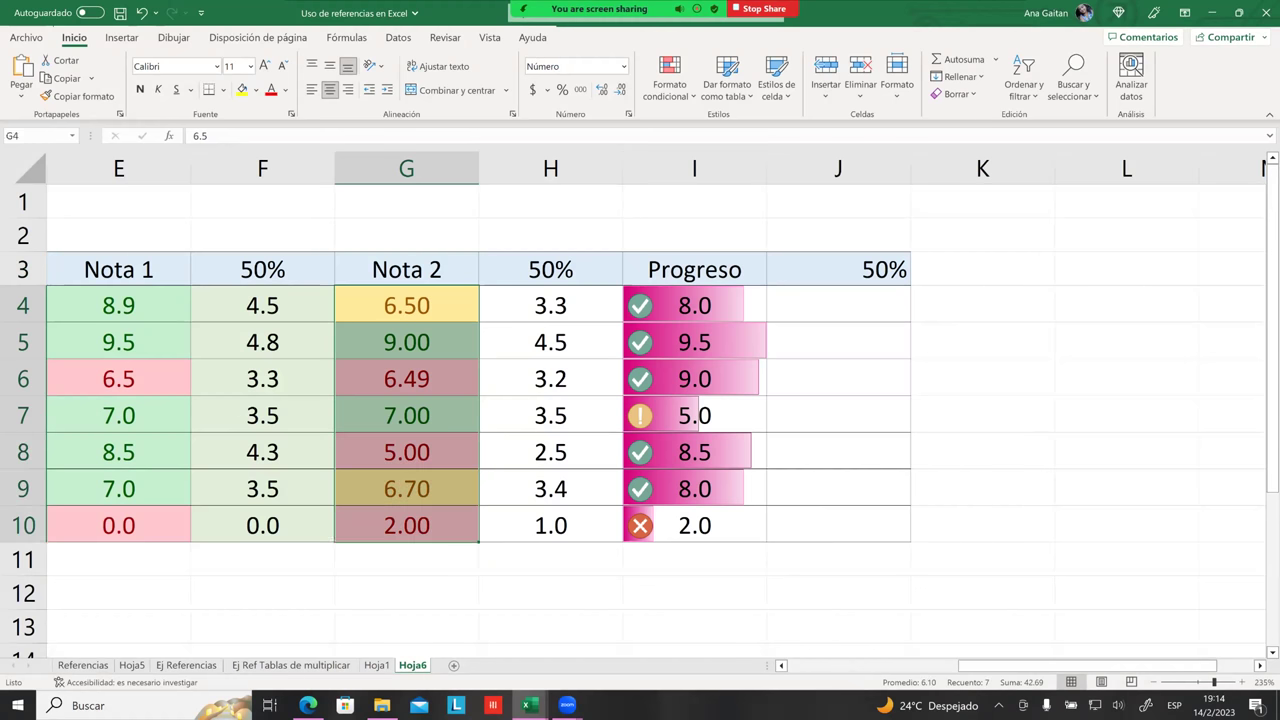
left_click_drag(668, 302, 700, 526)
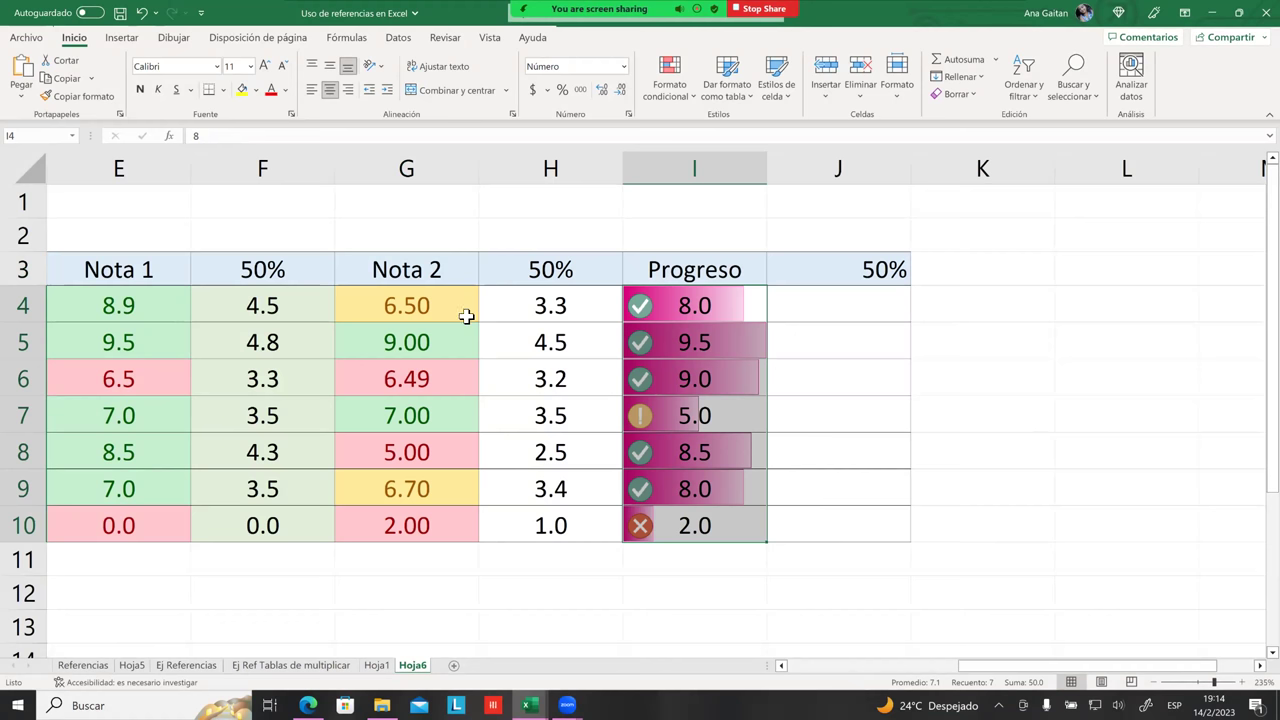
Apply the icon set of three circled symbols to the Progreso grades in I4:I10
left_click(695, 372)
left_click_drag(700, 310, 700, 526)
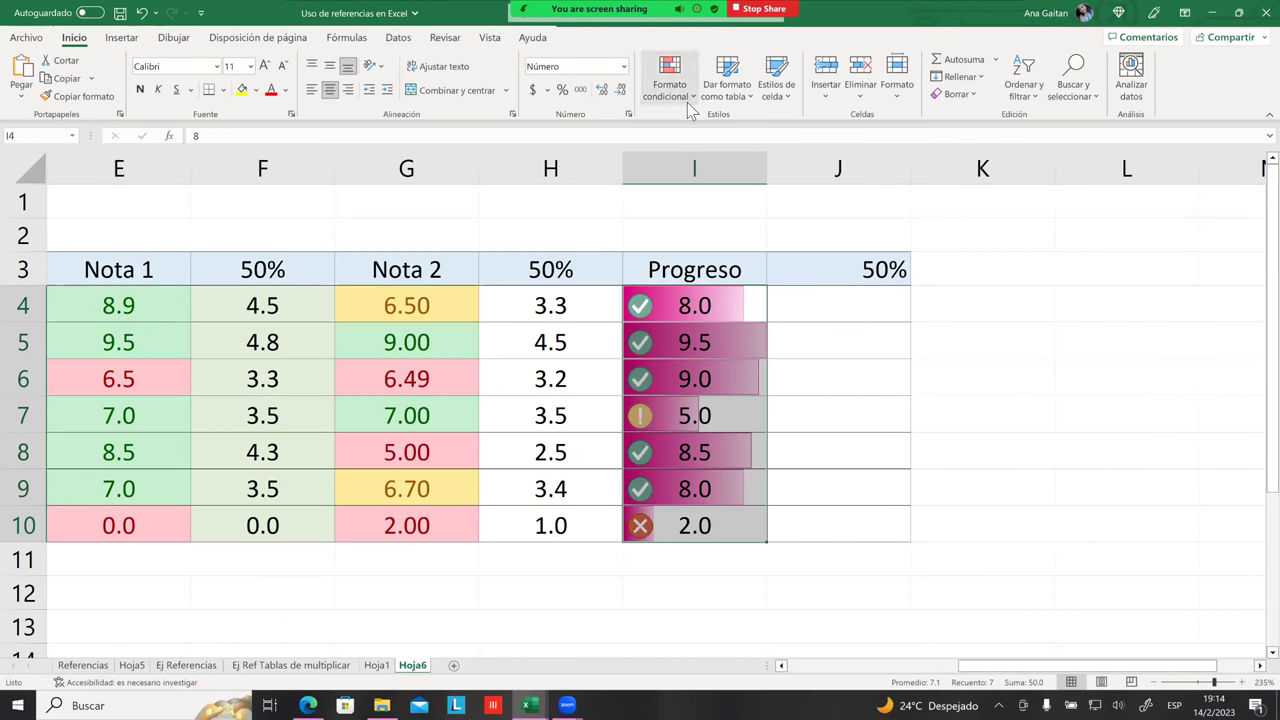
left_click(670, 78)
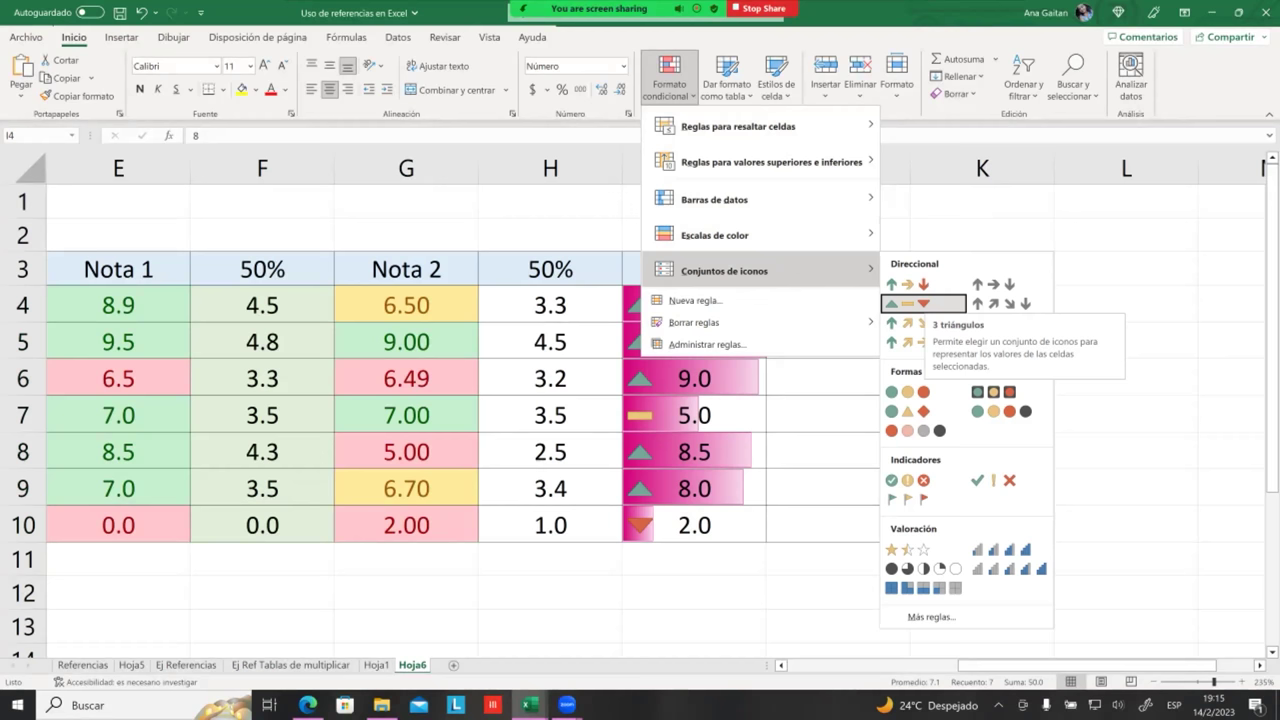
left_click(907, 480)
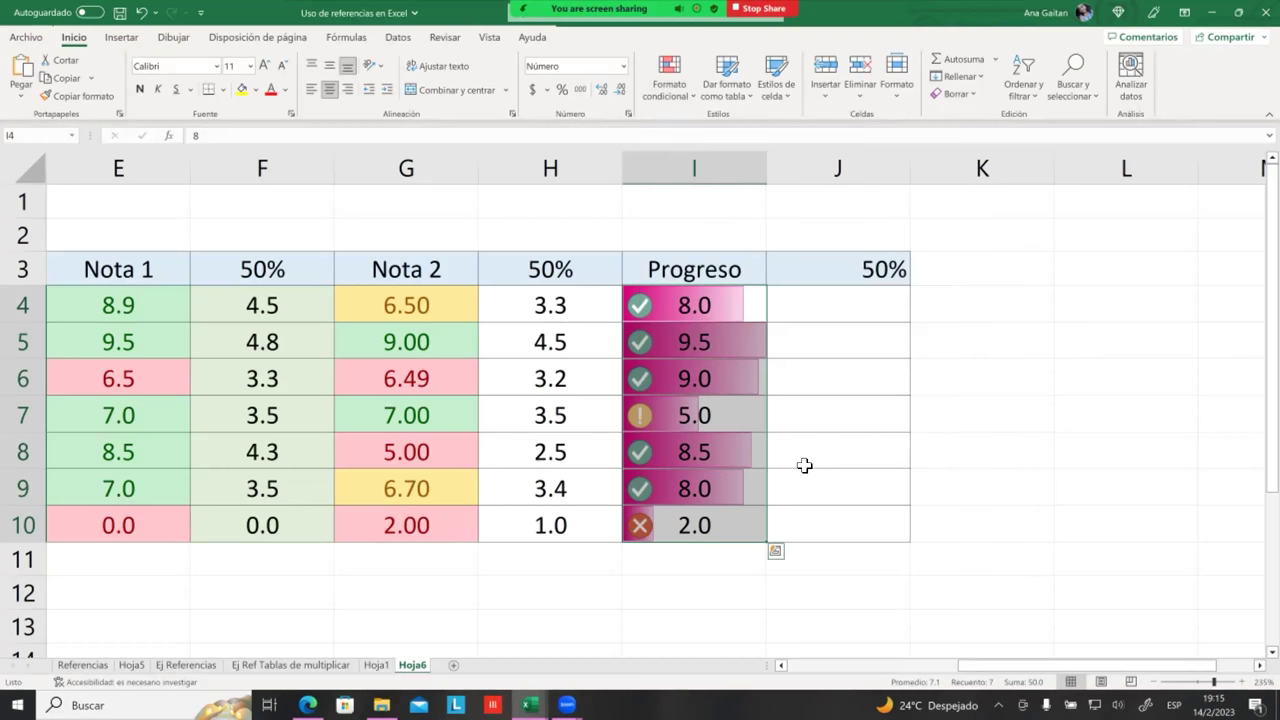
left_click(837, 451)
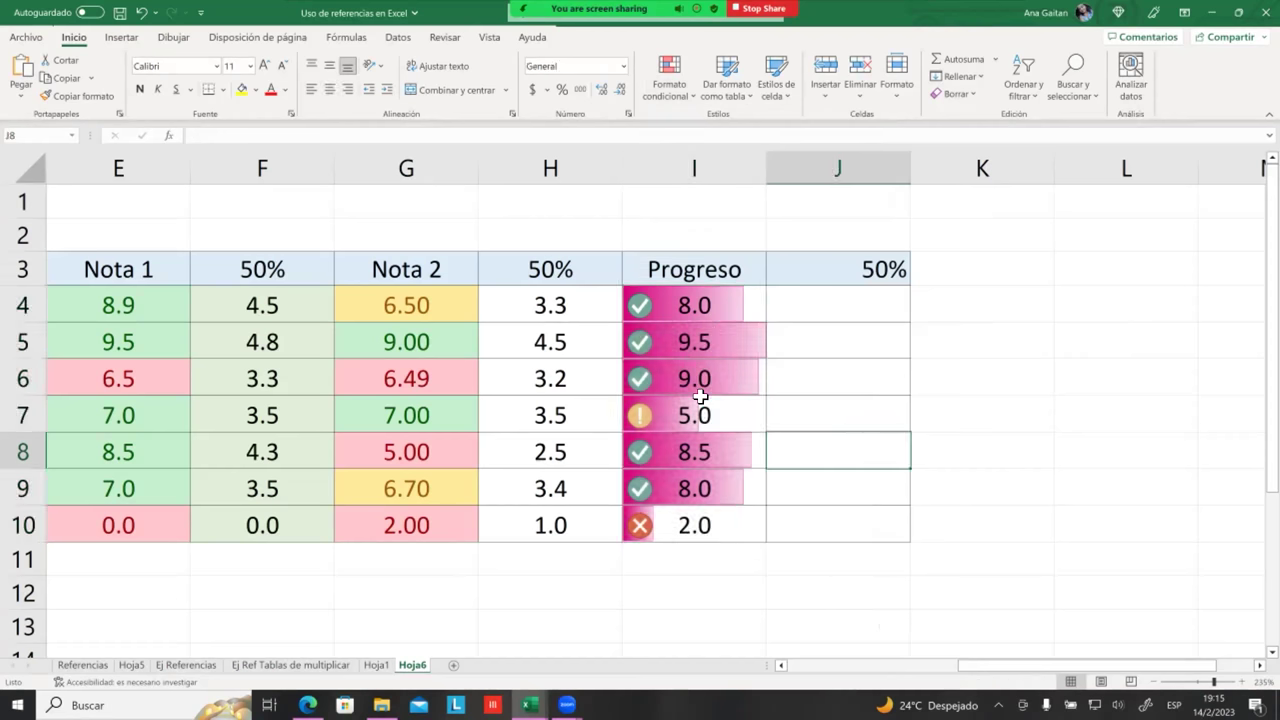
Set the Progreso grades in I4, I5 and I6 to 10
left_click(699, 314)
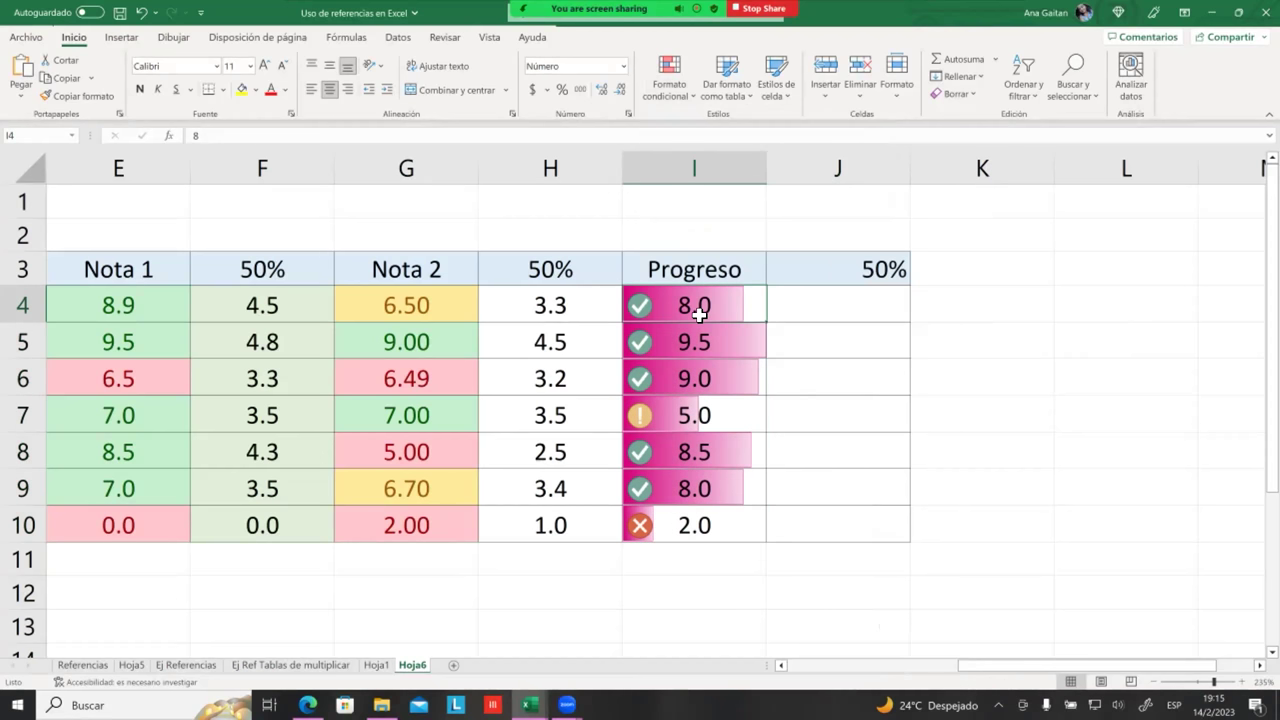
type("10")
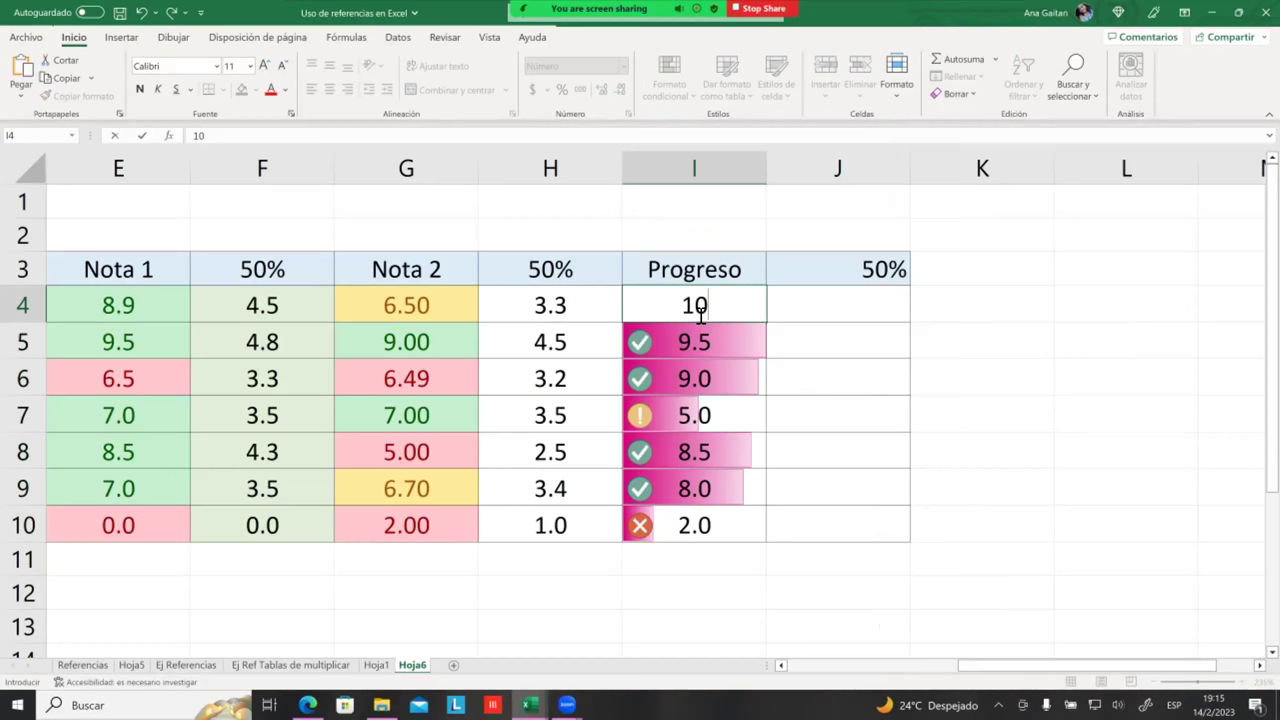
key("Return")
type("10")
key("Return")
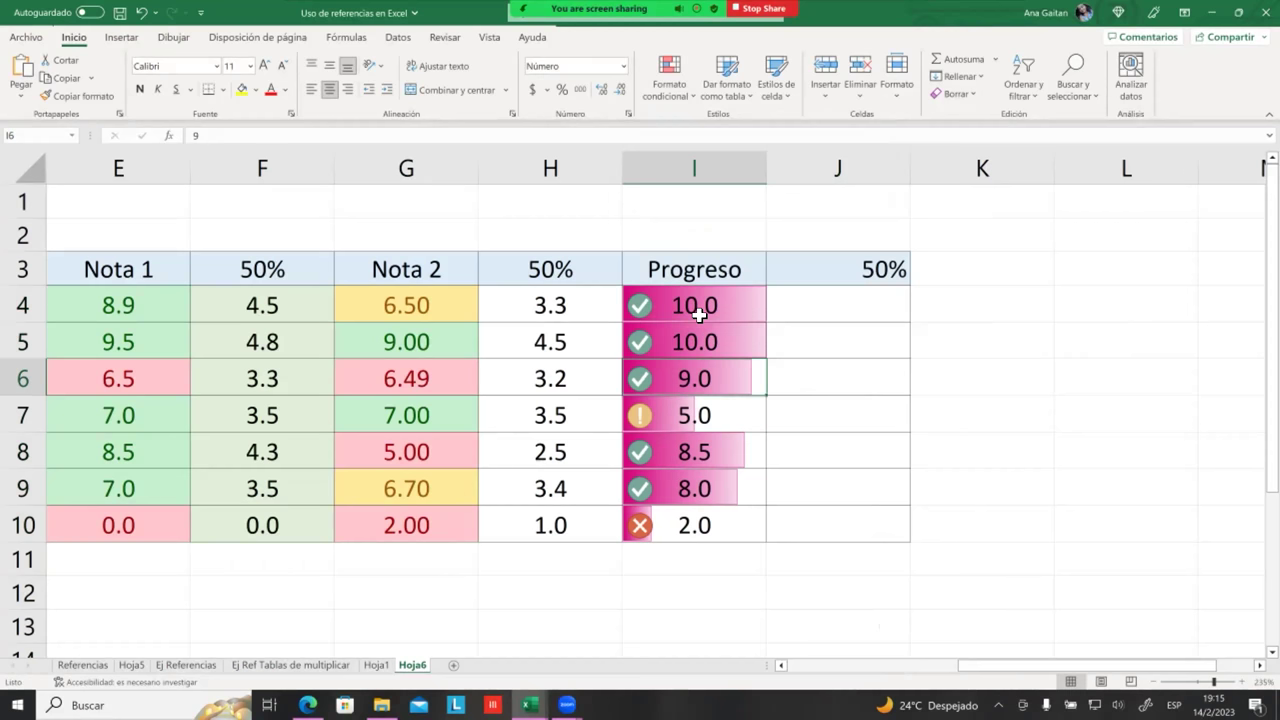
type("10")
key("Return")
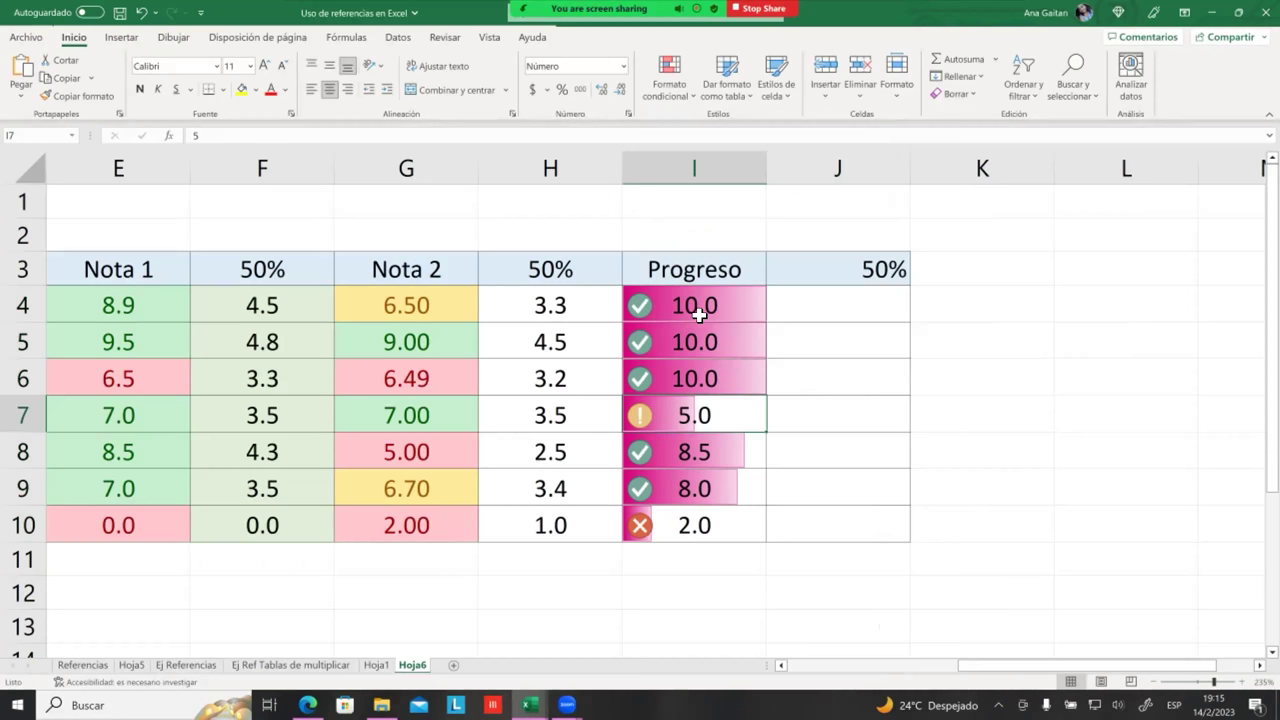
Set the Progreso grade in I8 to 10, leaving I7 as it is
key("Return")
type("1'")
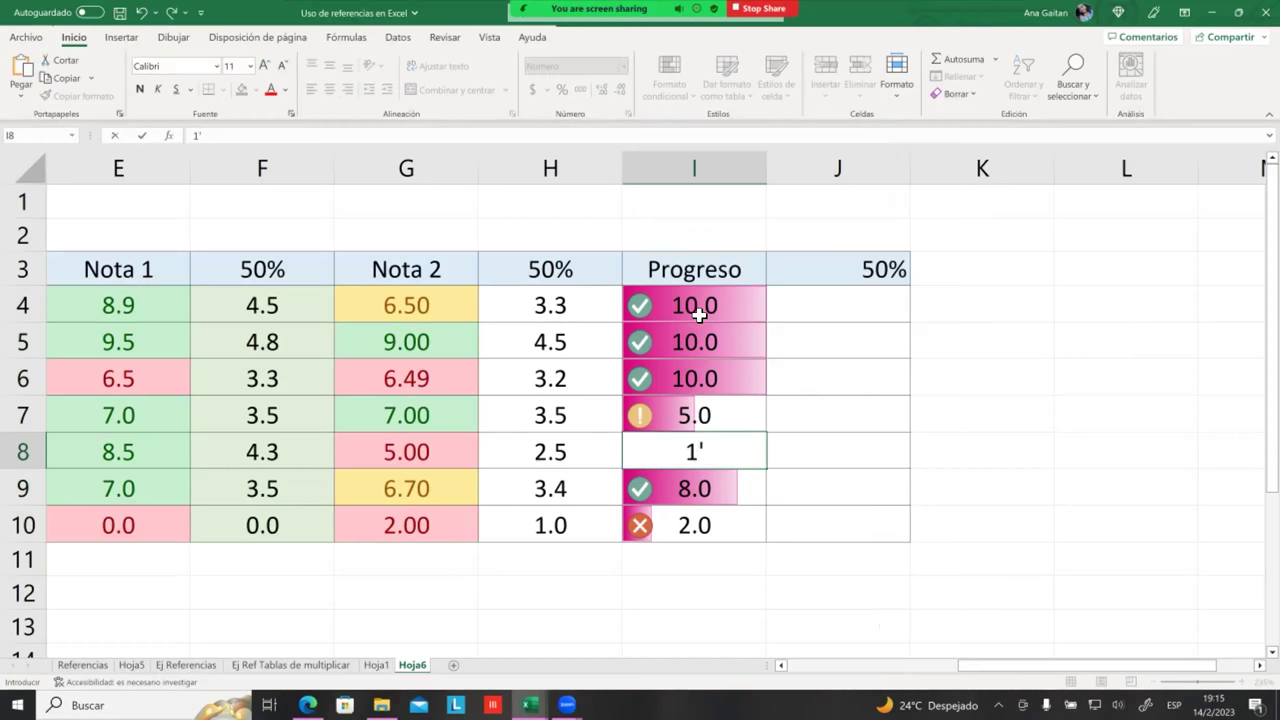
key("Return")
key("Up")
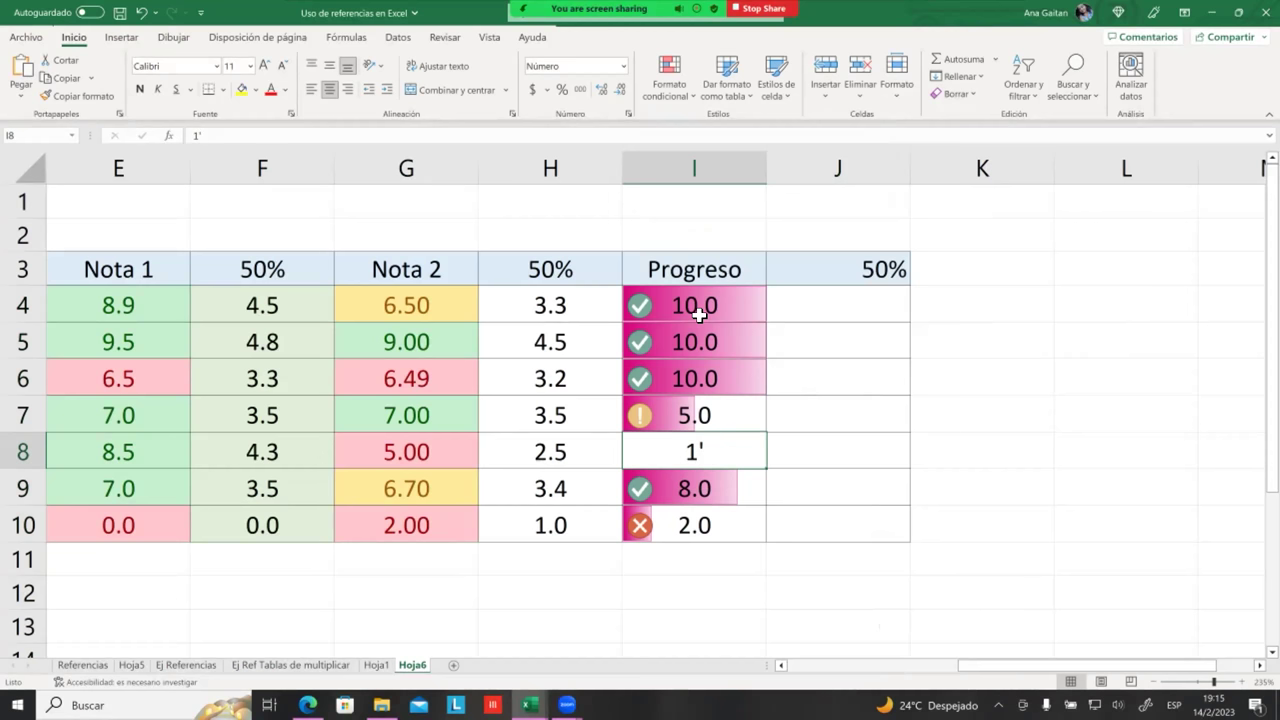
type("5")
key("BackSpace")
type("10")
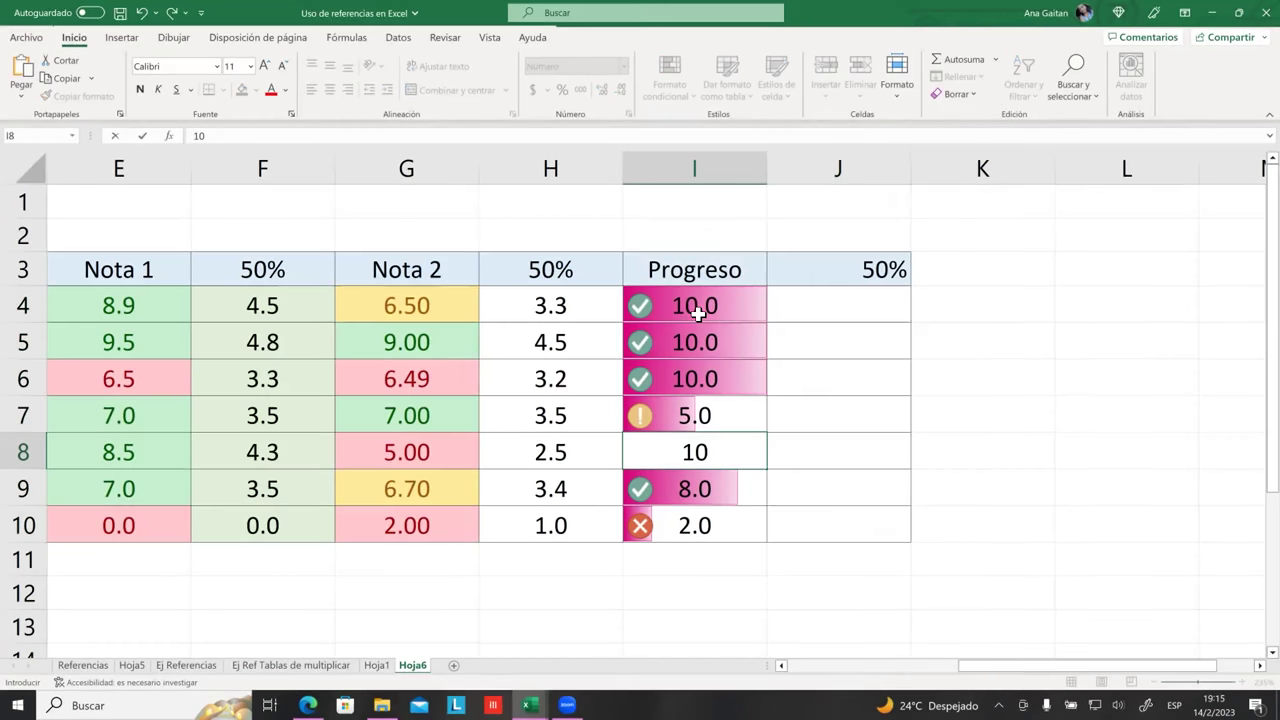
key("Return")
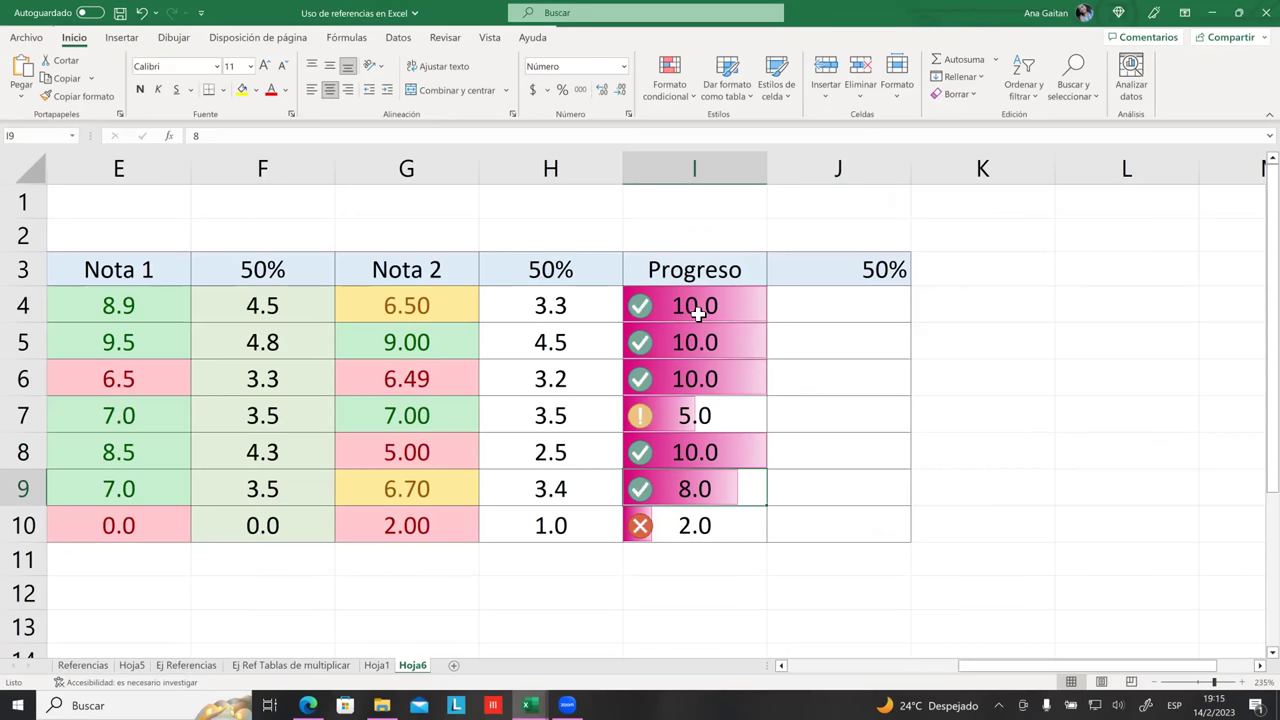
Change the Progreso grade in I7 to 8
key("Up")
key("Up")
type("8")
key("Return")
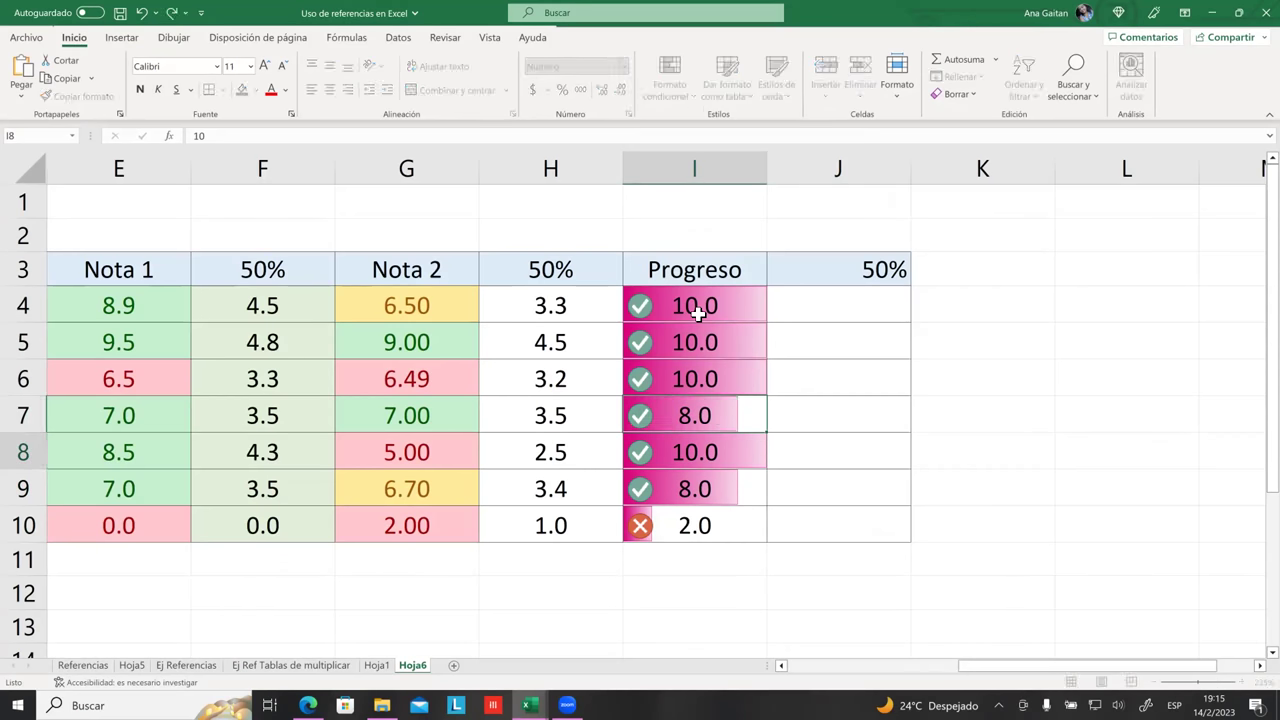
Change the Progreso grade in I10 to 7
key("Down")
key("Down")
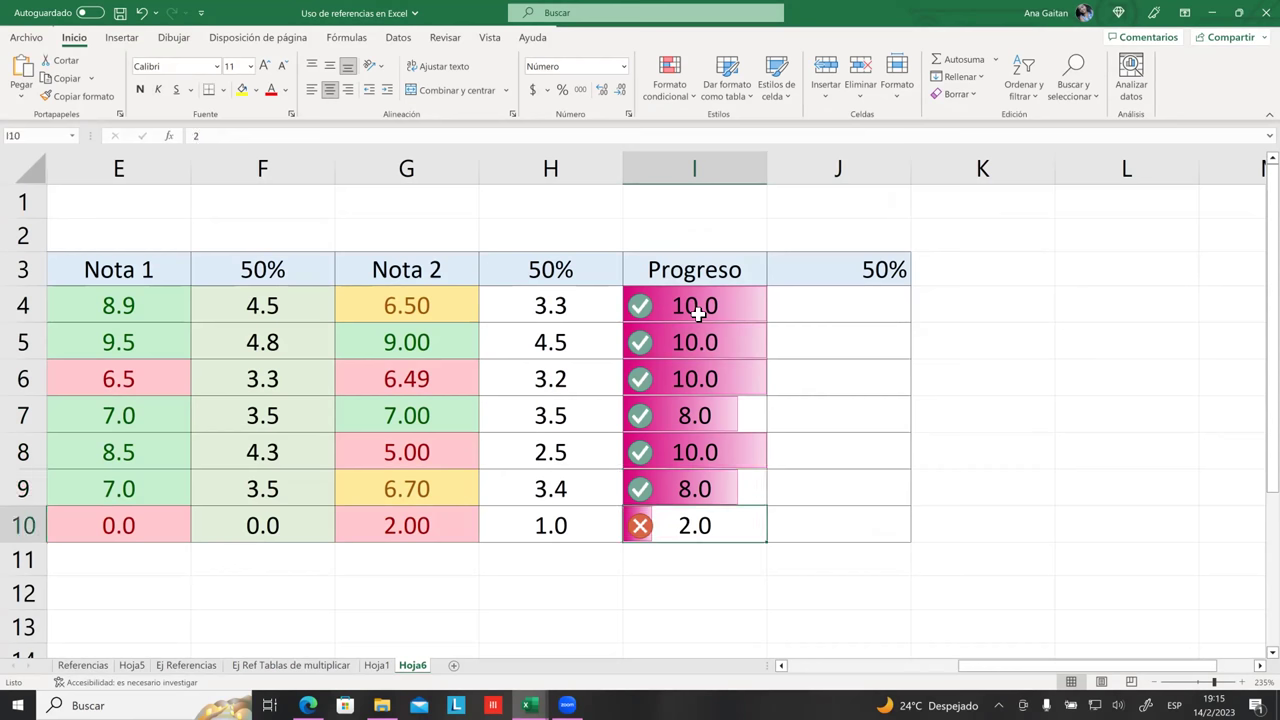
type("7")
key("Return")
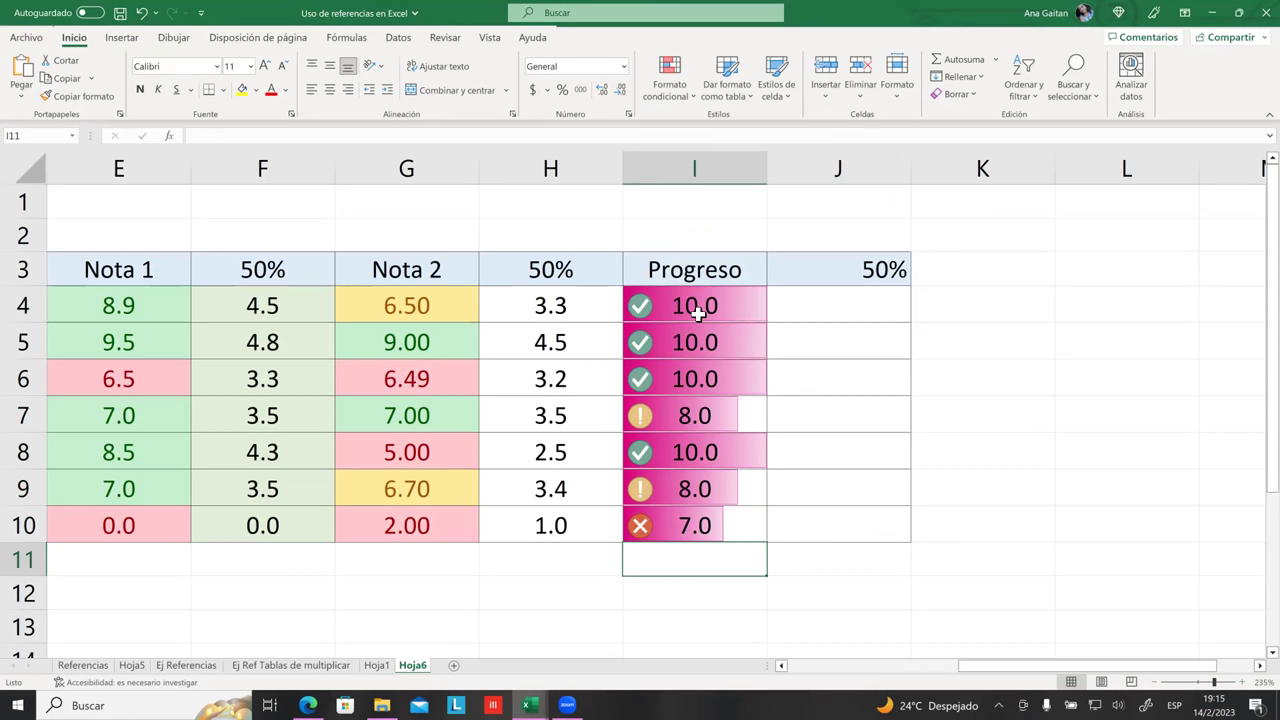
Check the icons of the grades in I7:I10 and lower the Progreso grade in I10 to 6
key("Up")
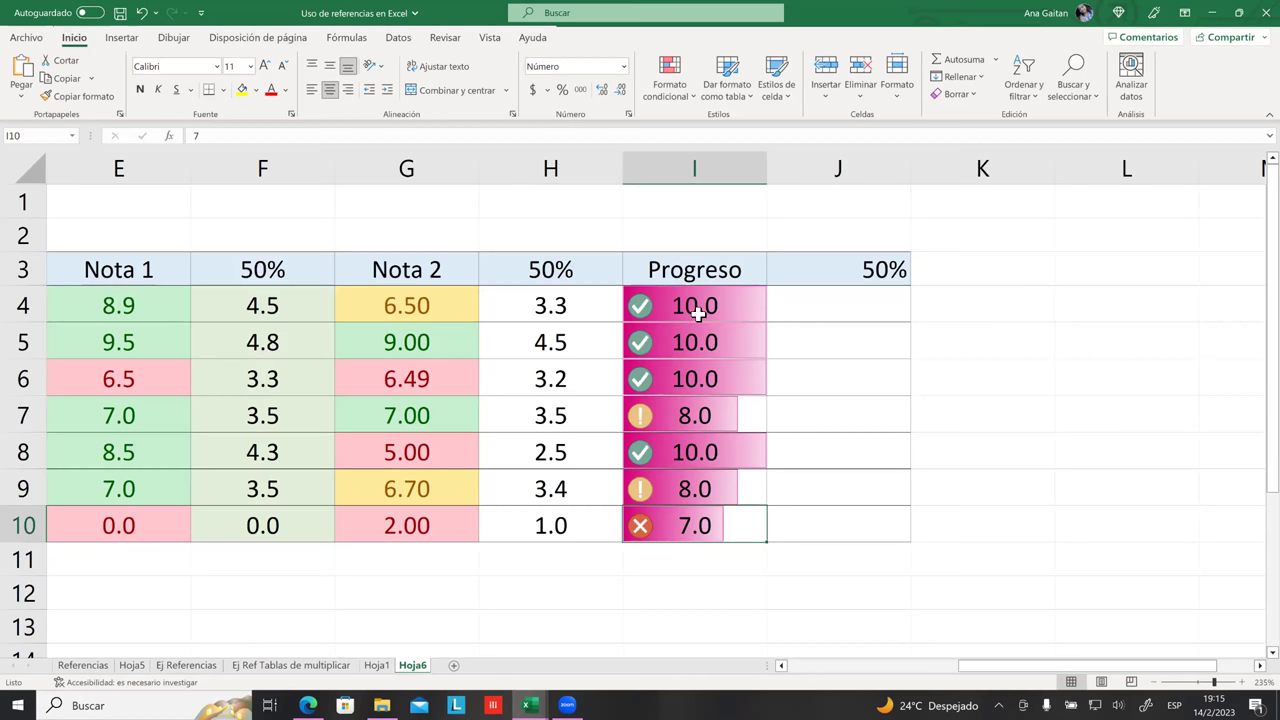
key("Up")
key("Up")
key("Up")
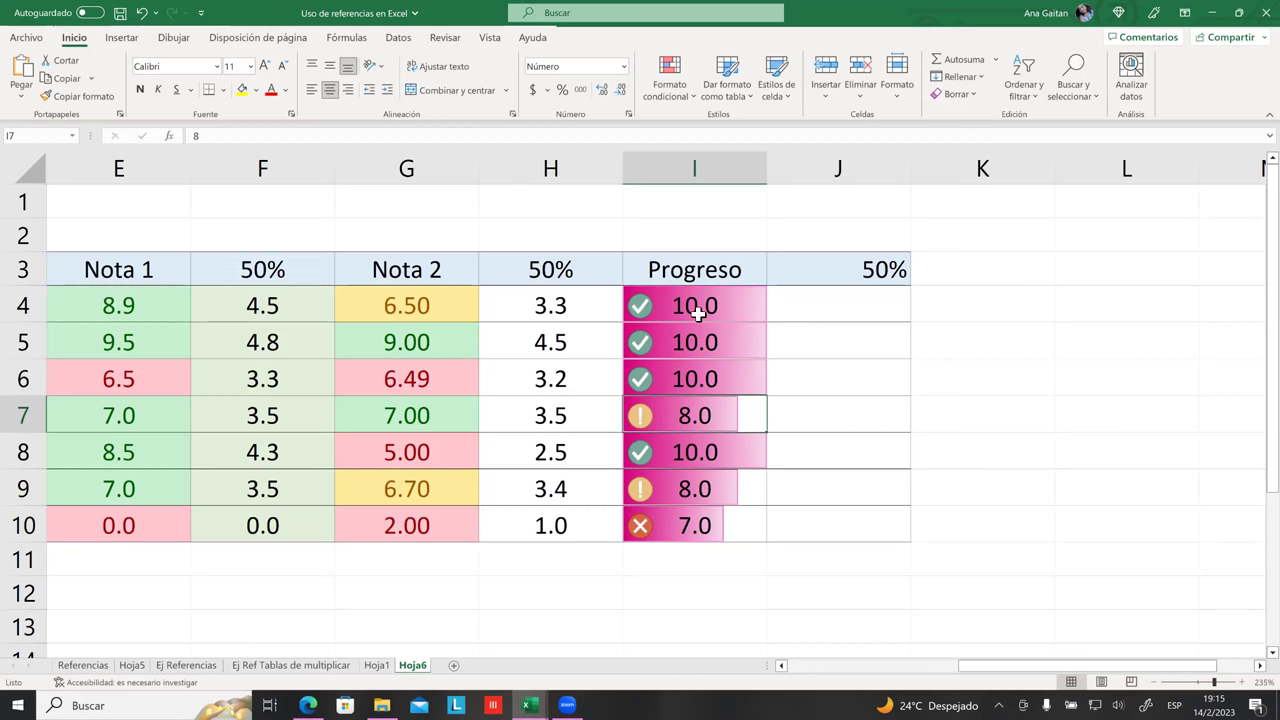
key("Down")
key("Down")
key("Down")
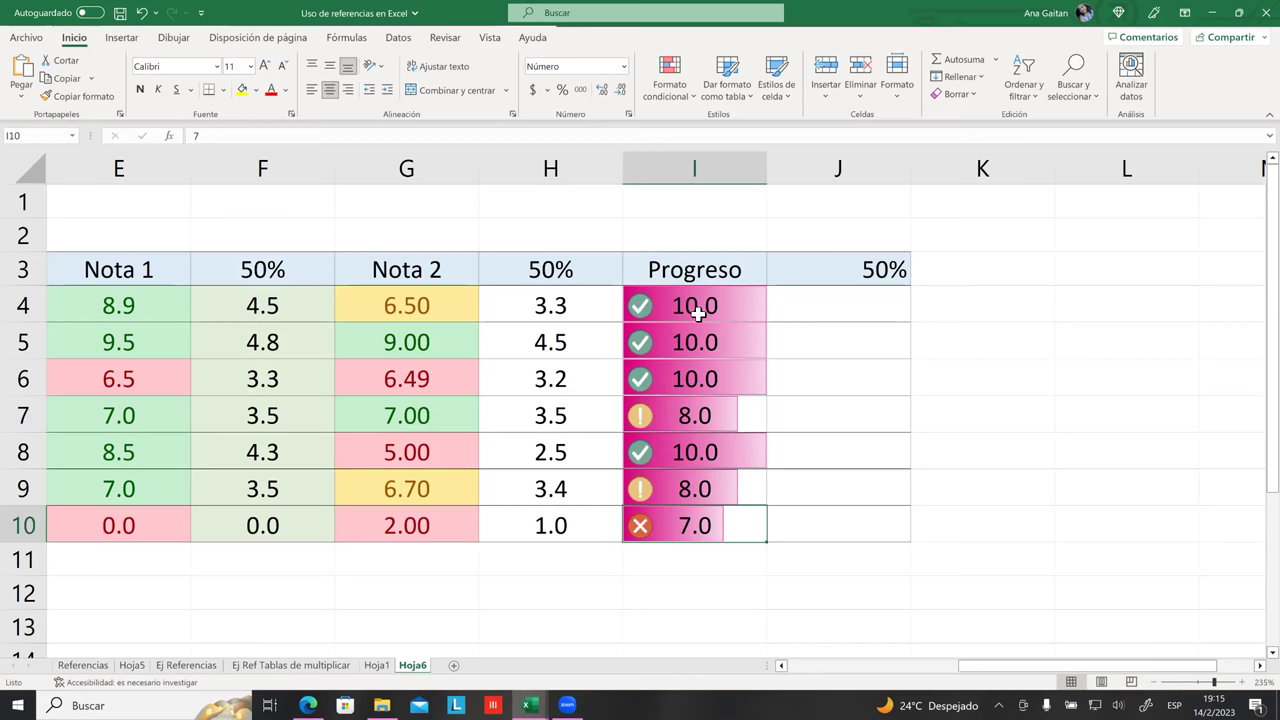
type("6")
key("Tab")
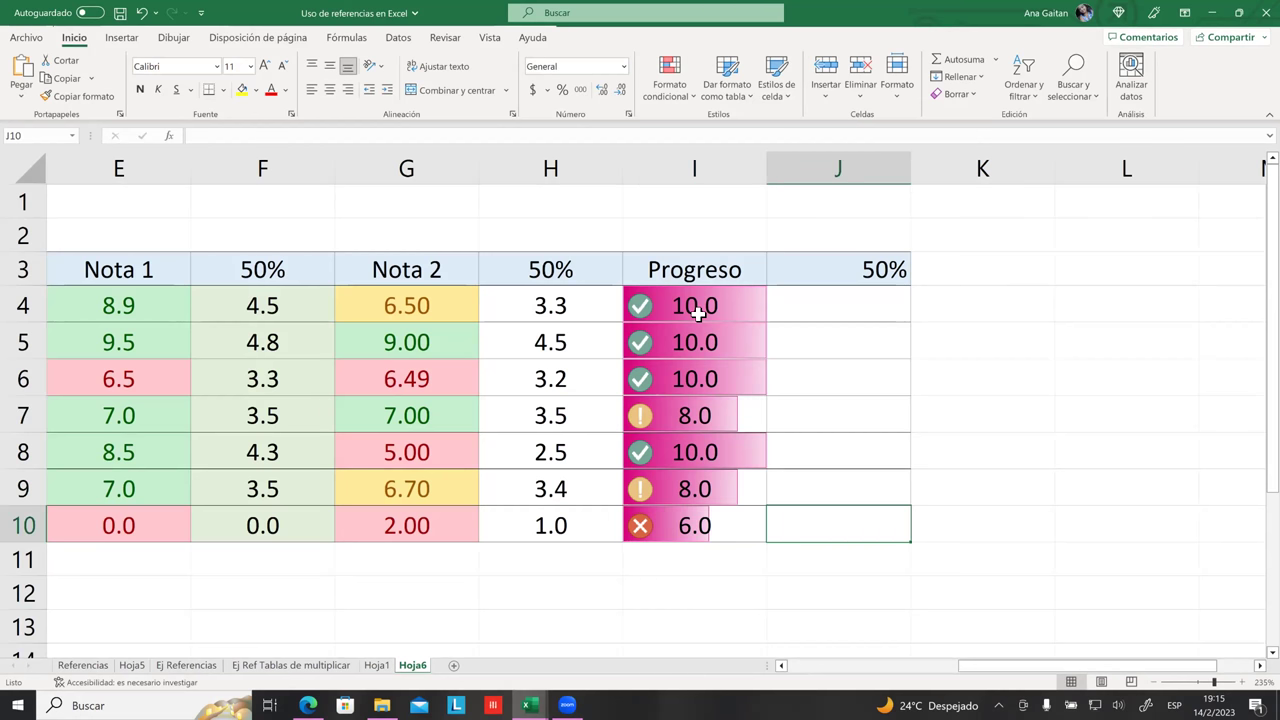
Look through the conditional formatting rule types available for the Progreso grades in I4:I10, including cell highlighting and data bars
left_click_drag(686, 323, 686, 525)
left_click(686, 335)
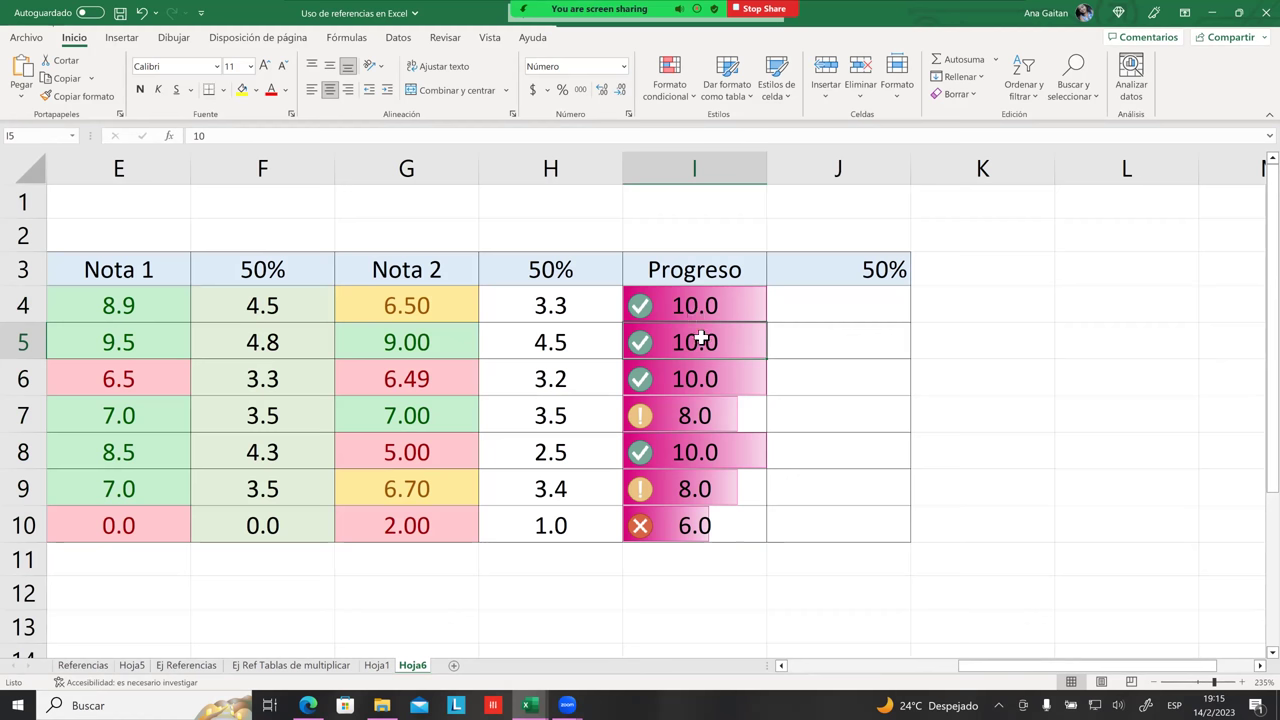
left_click_drag(710, 370, 700, 525)
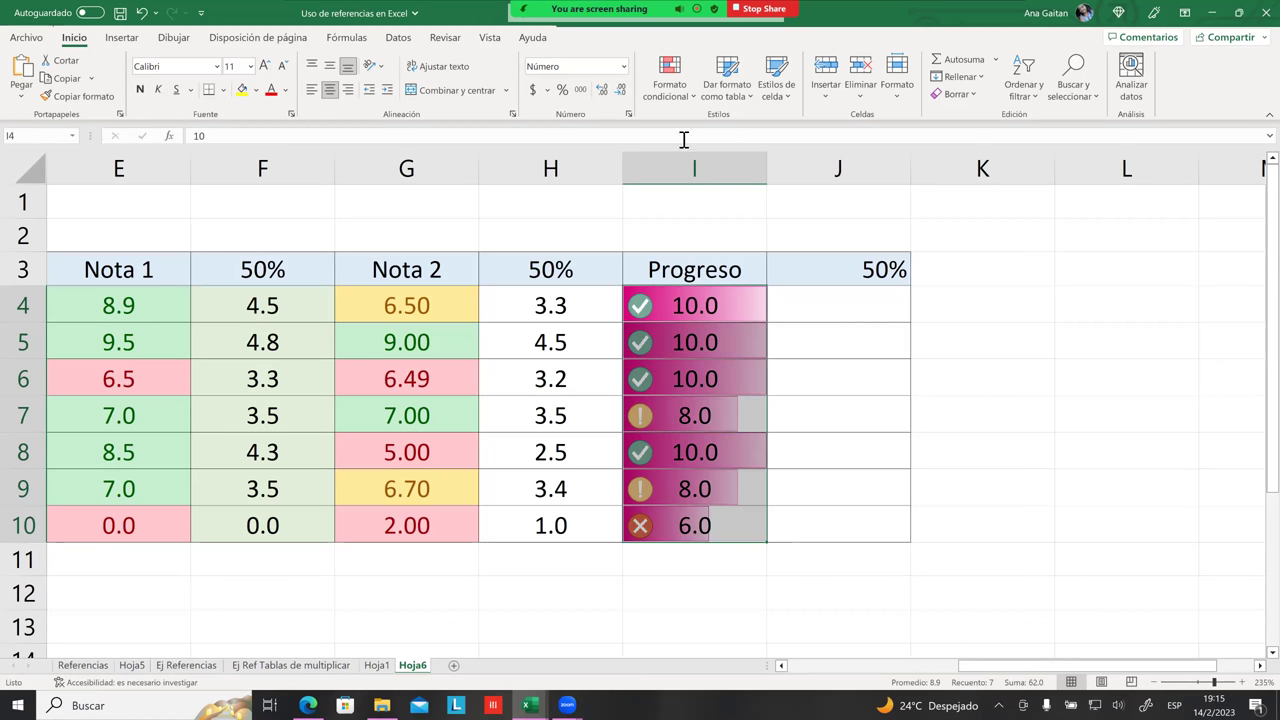
left_click(686, 84)
mouse_move(697, 121)
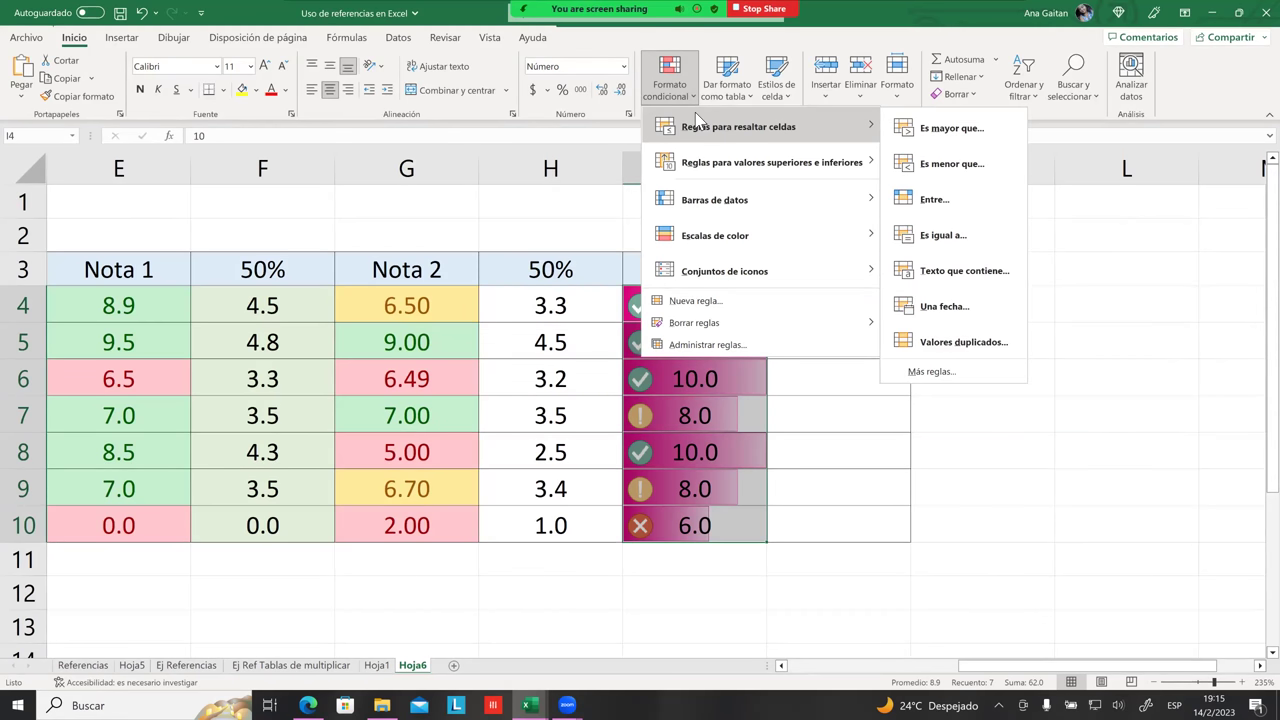
mouse_move(810, 170)
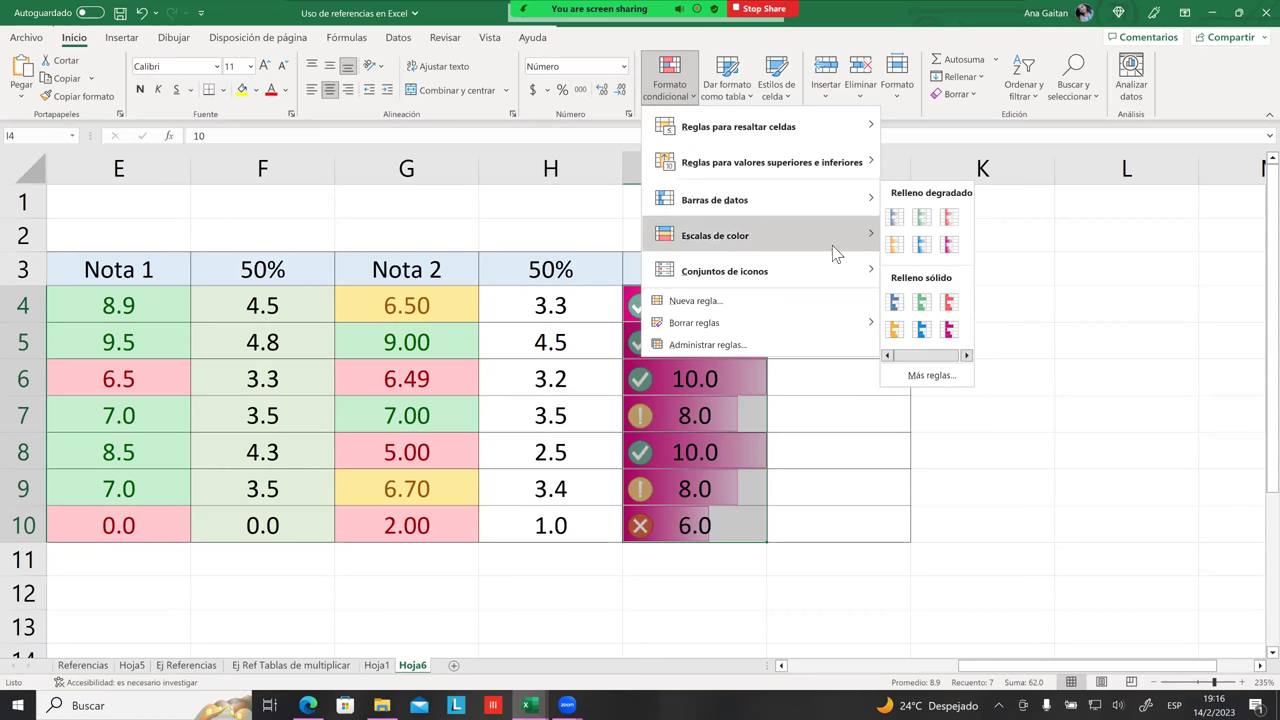
left_click(797, 435)
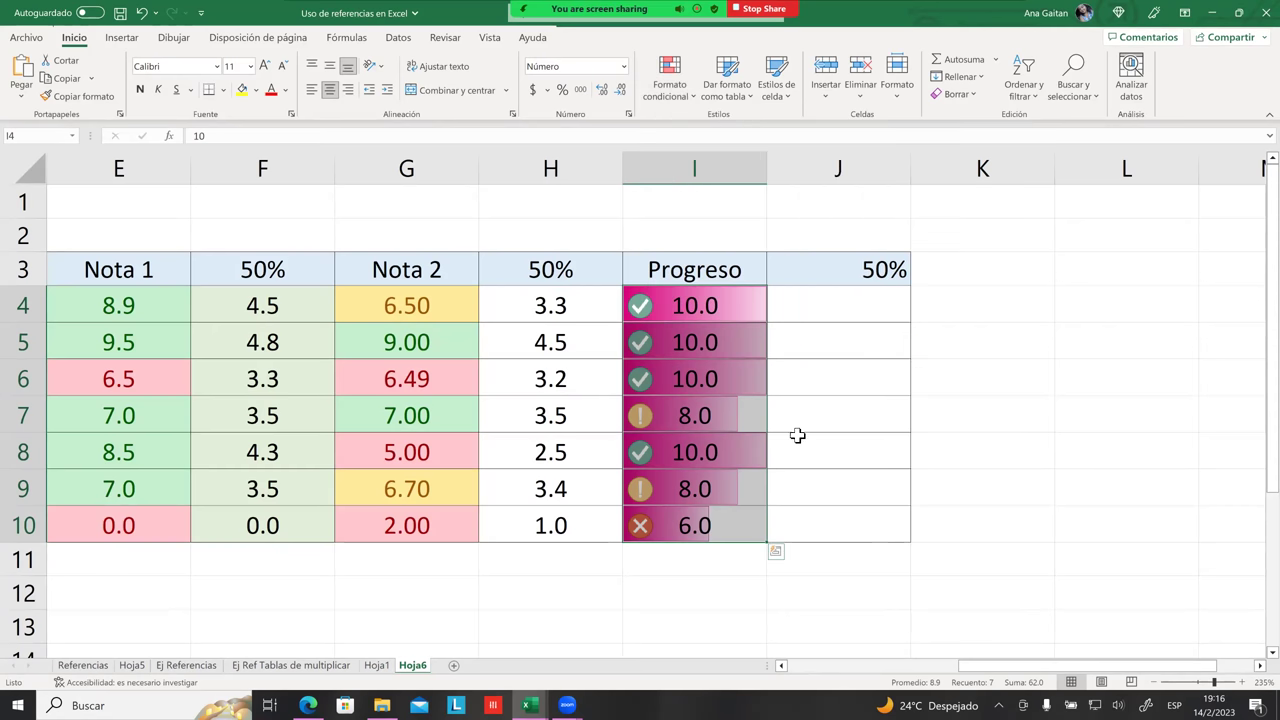
Delete only the data bar rule from the Progreso grades in I4:I10, keeping the icon set rule
left_click(670, 78)
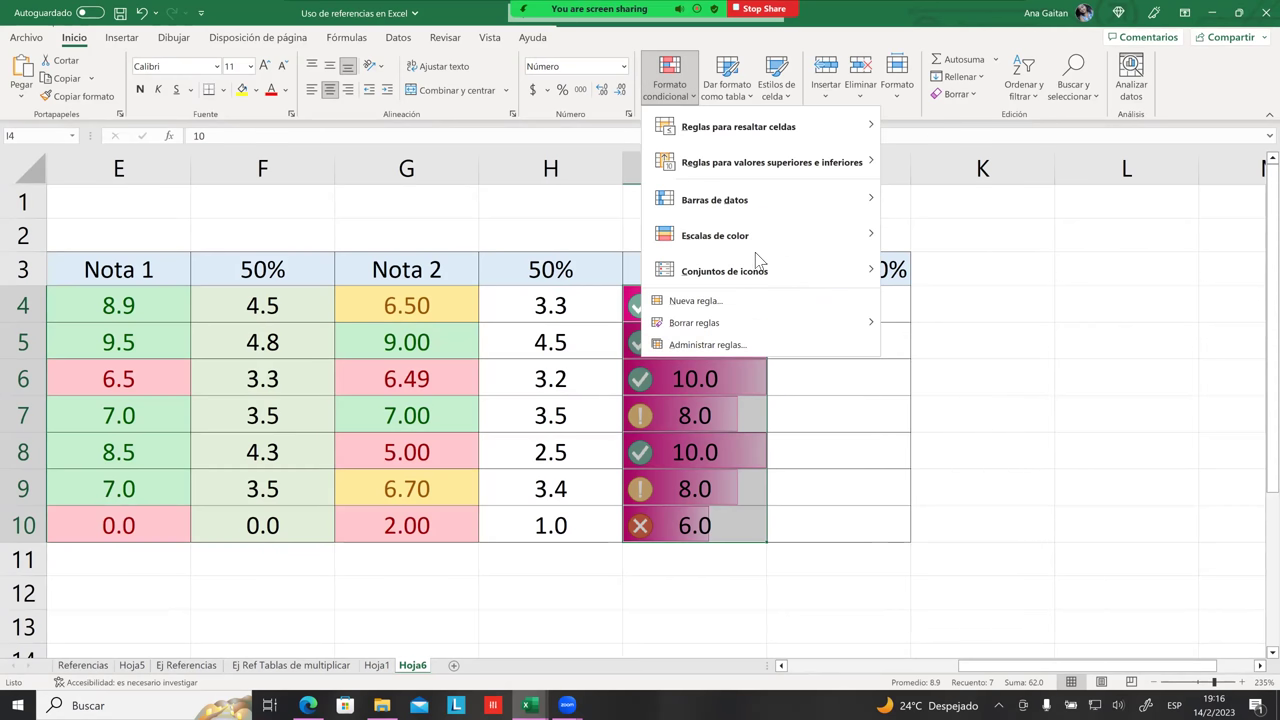
mouse_move(755, 326)
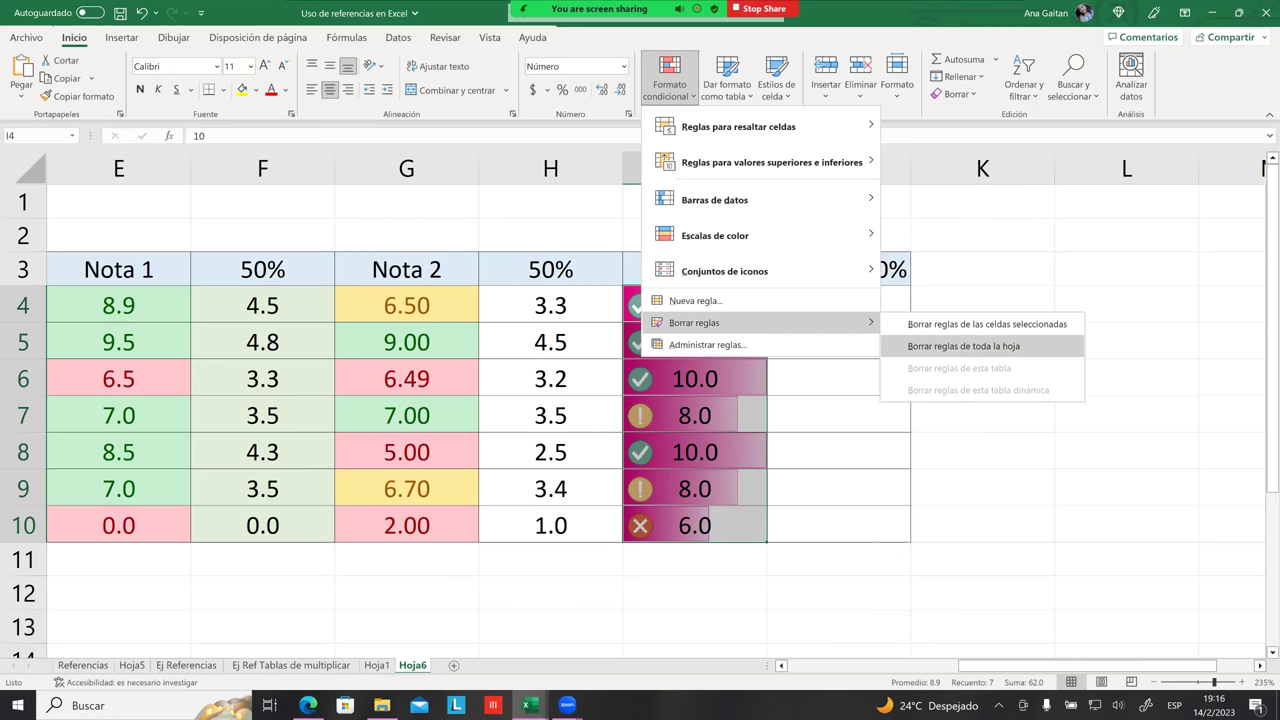
left_click(785, 345)
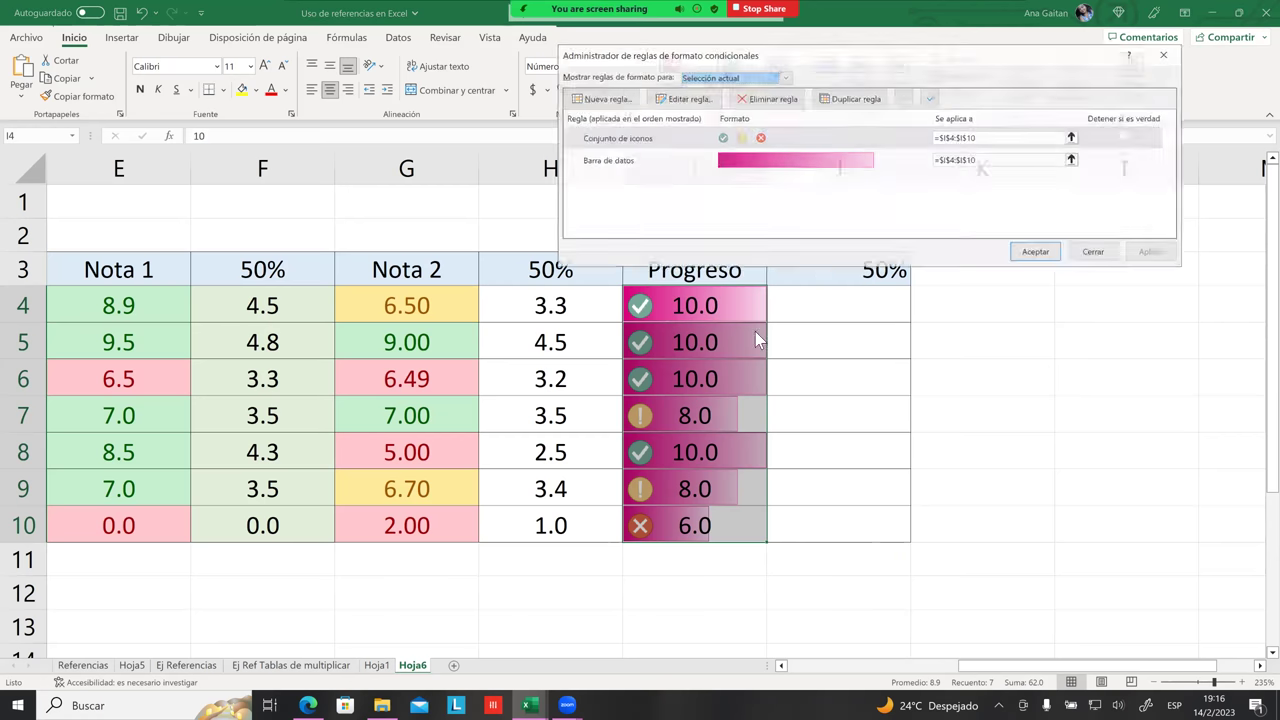
left_click(700, 166)
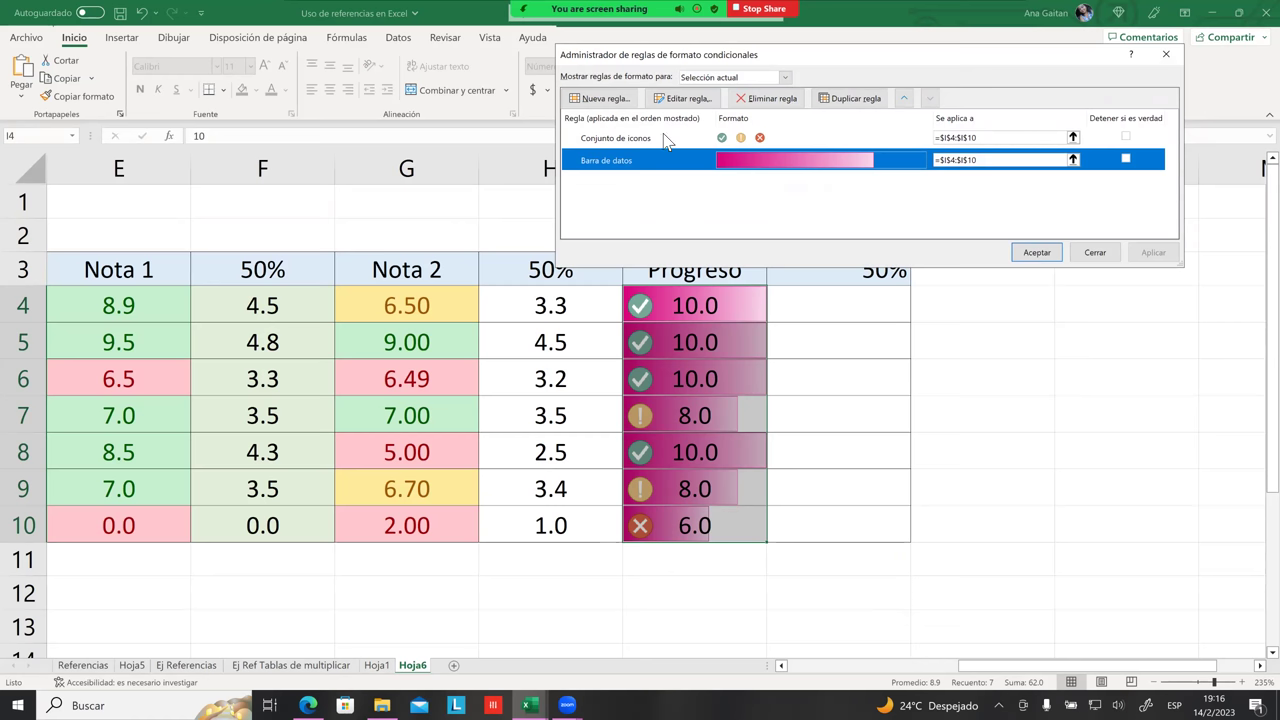
left_click(762, 100)
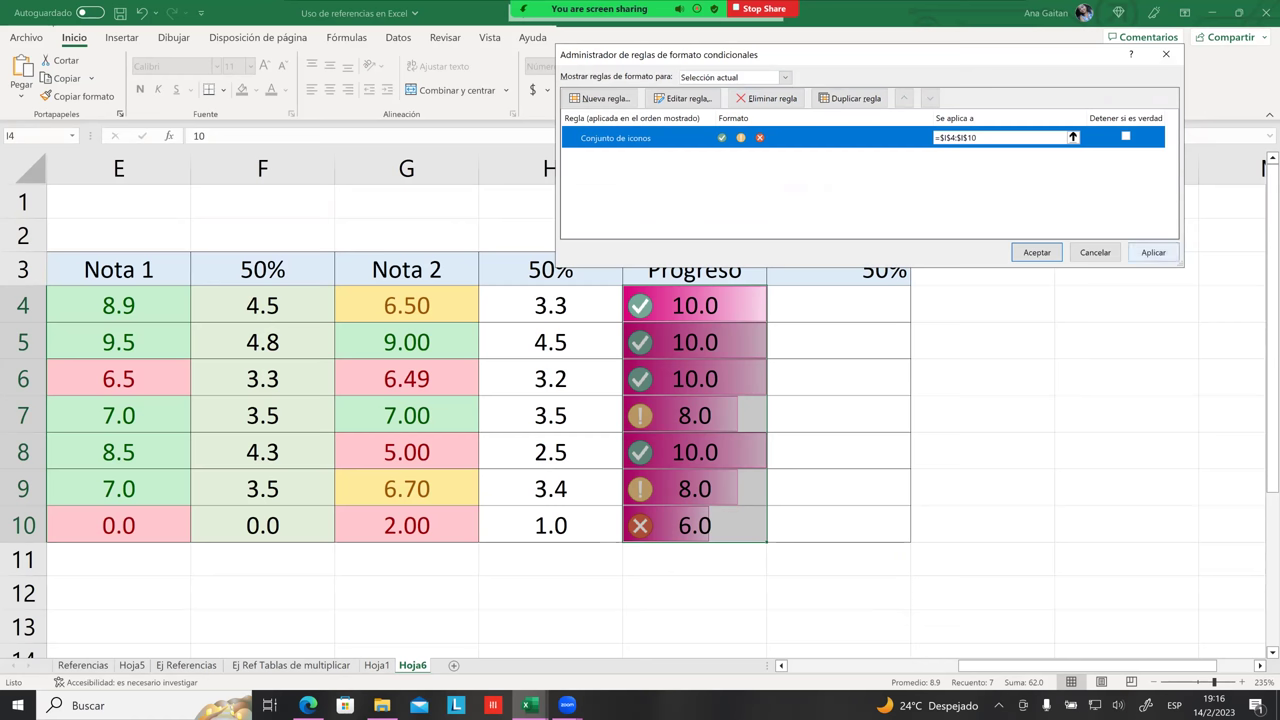
left_click(1153, 252)
left_click(1037, 252)
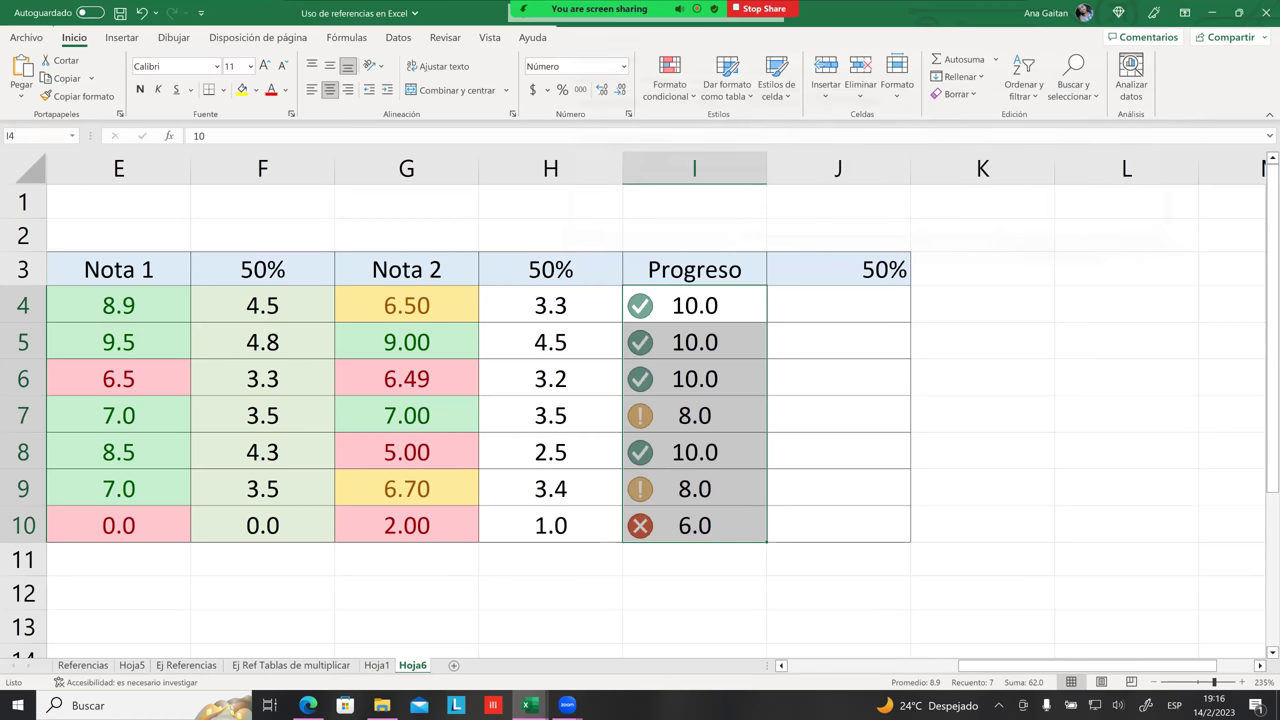
left_click(838, 377)
left_click(1126, 450)
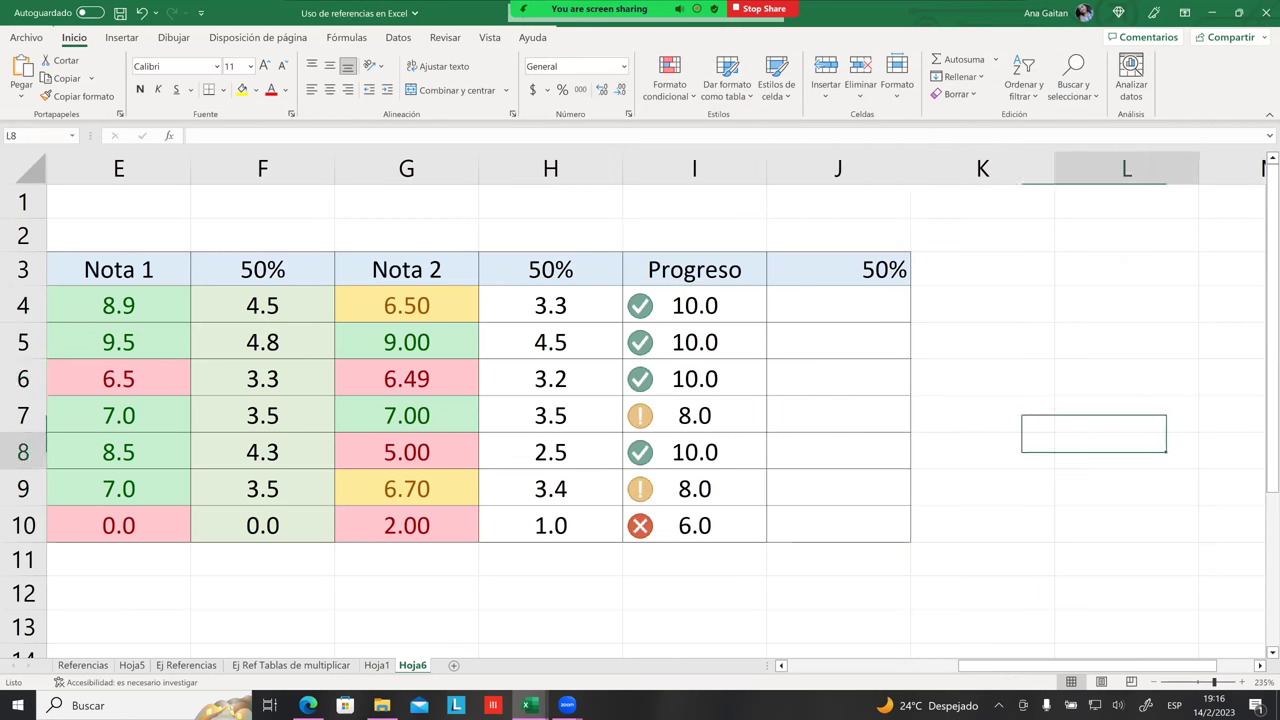
left_click(982, 595)
Delete the yellow between-values rule from the Nota 2 grades in G4:G10 and apply the change
left_click(723, 415)
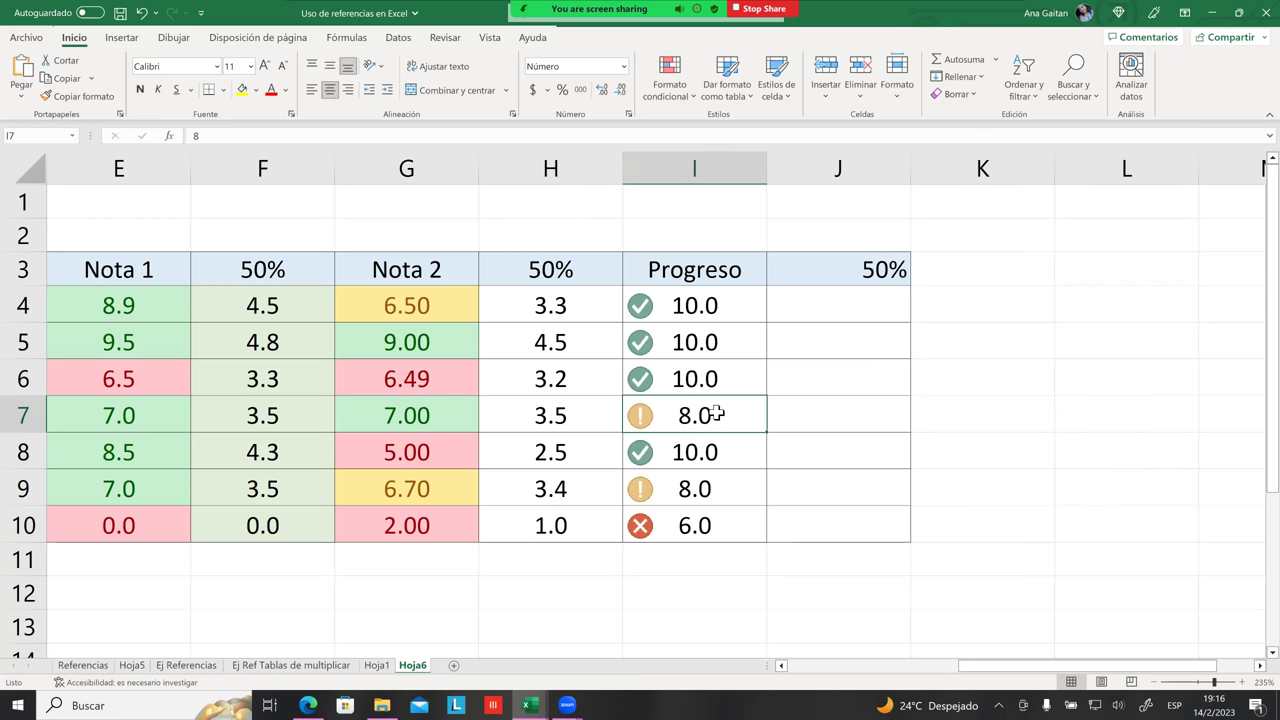
left_click(610, 350)
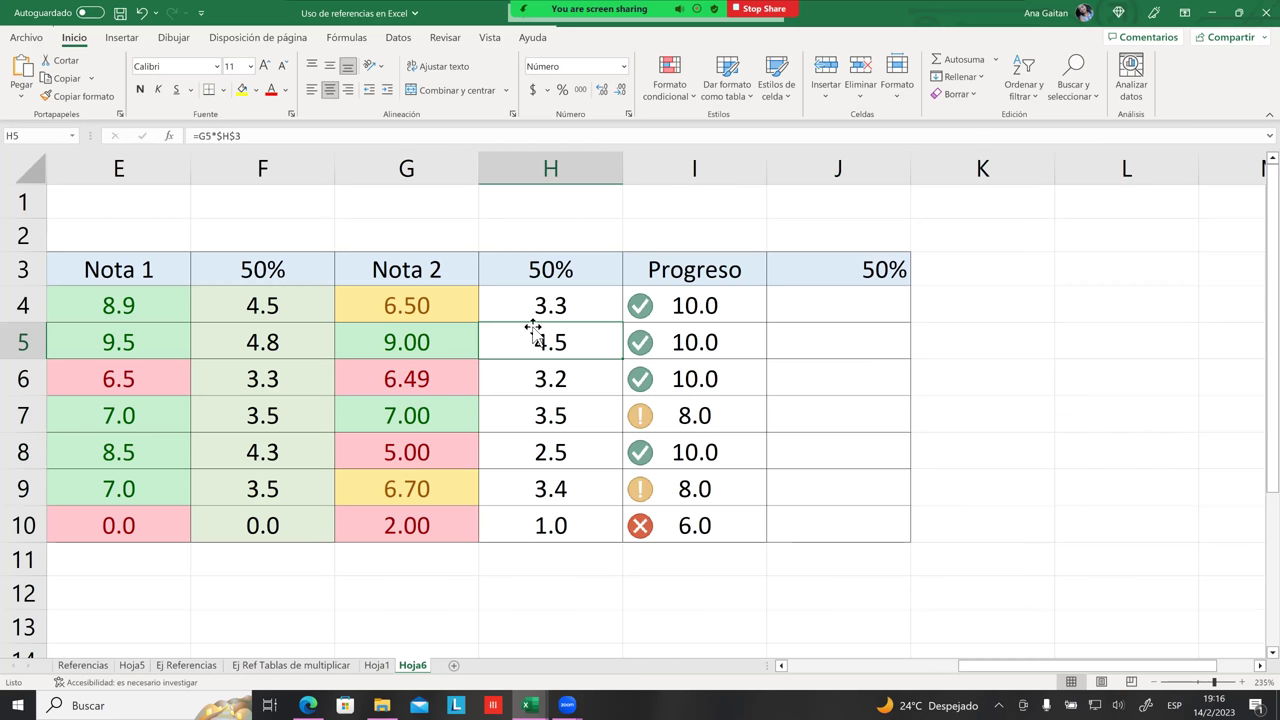
left_click(424, 308)
left_click_drag(424, 308, 424, 528)
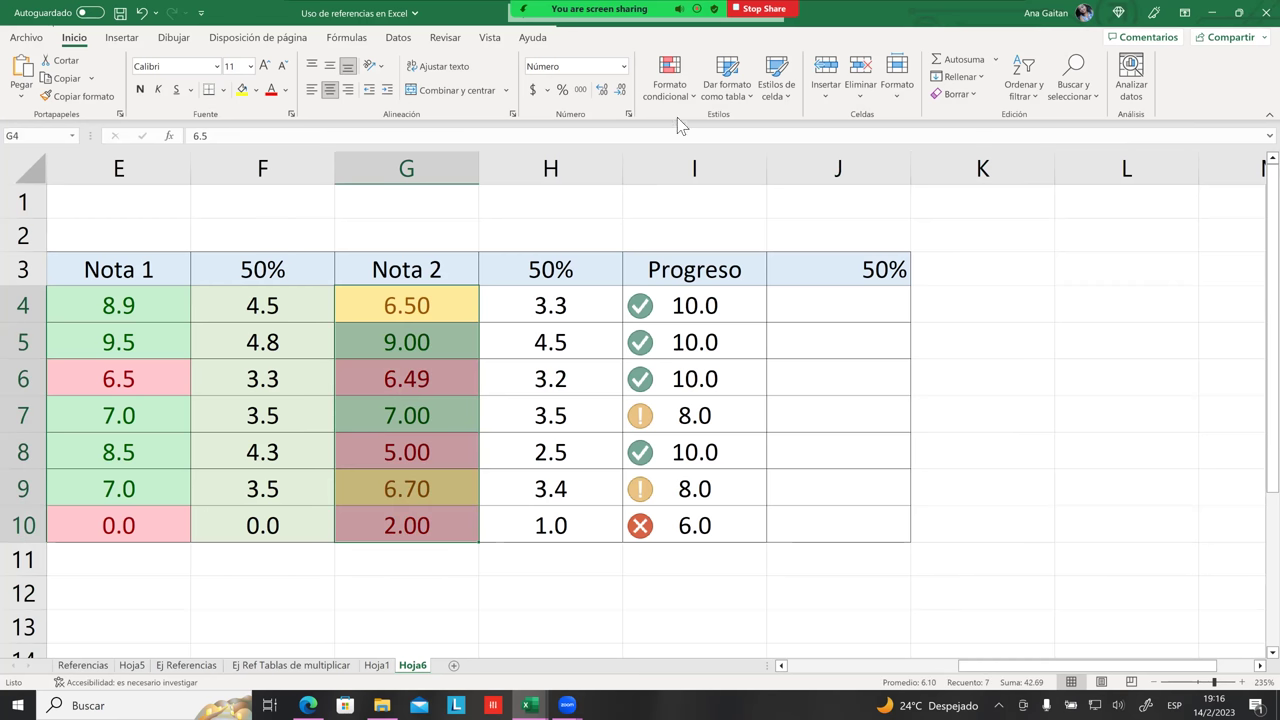
left_click(670, 78)
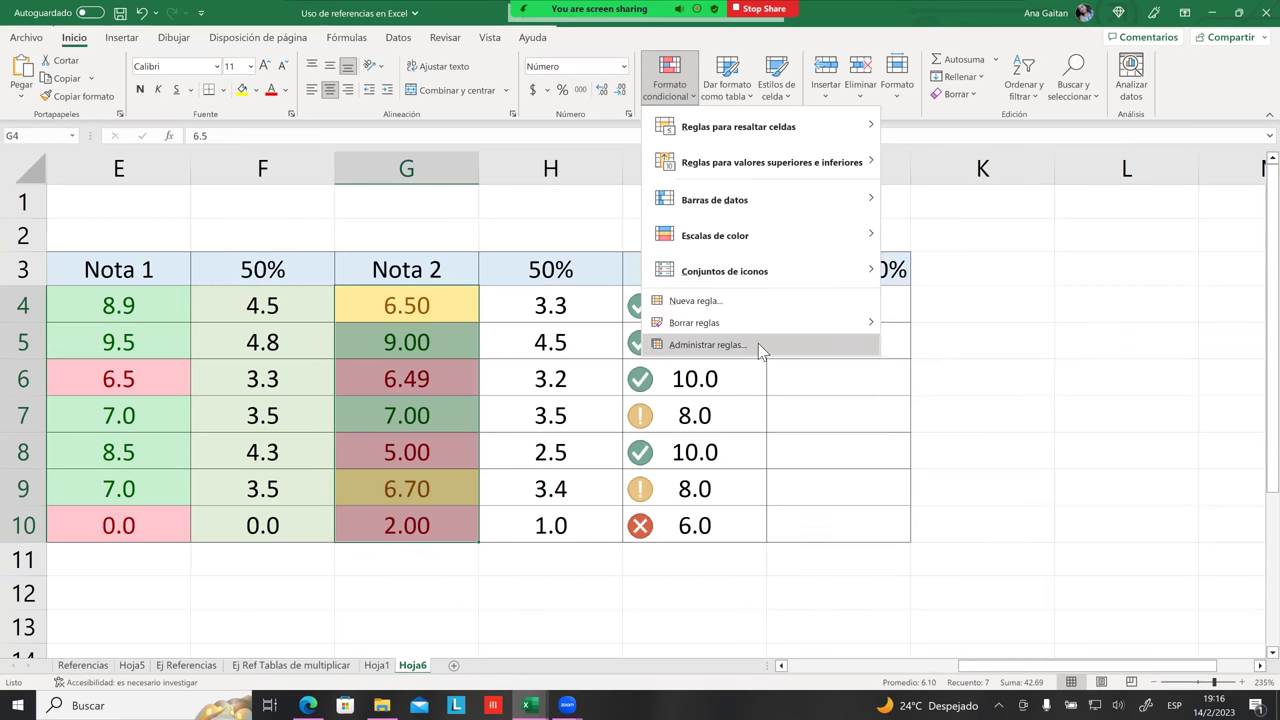
left_click(757, 345)
left_click(735, 160)
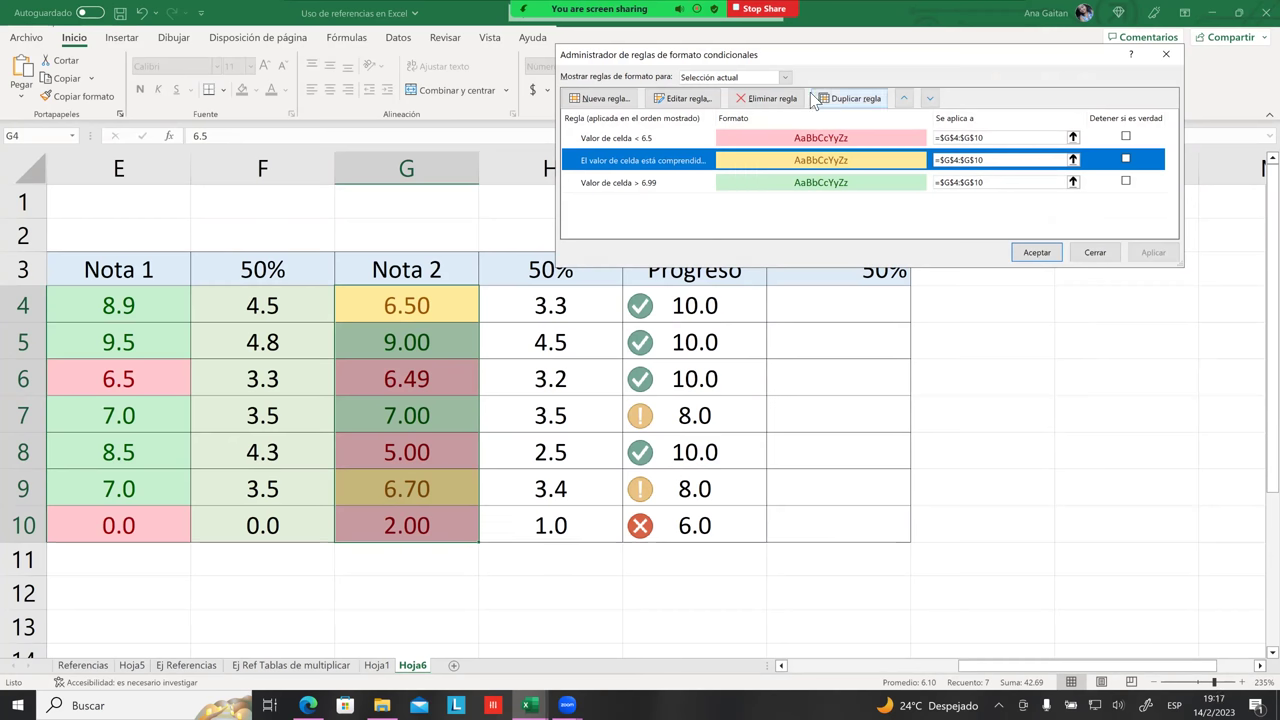
left_click(771, 98)
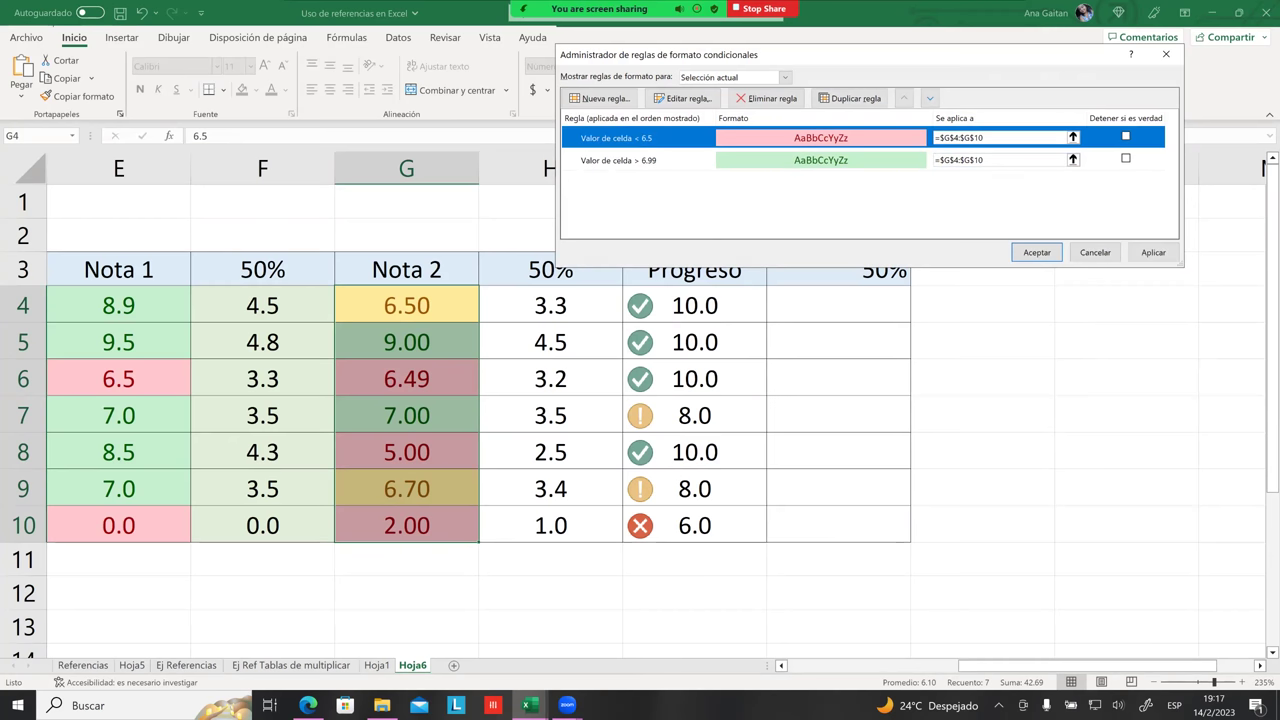
key("Escape")
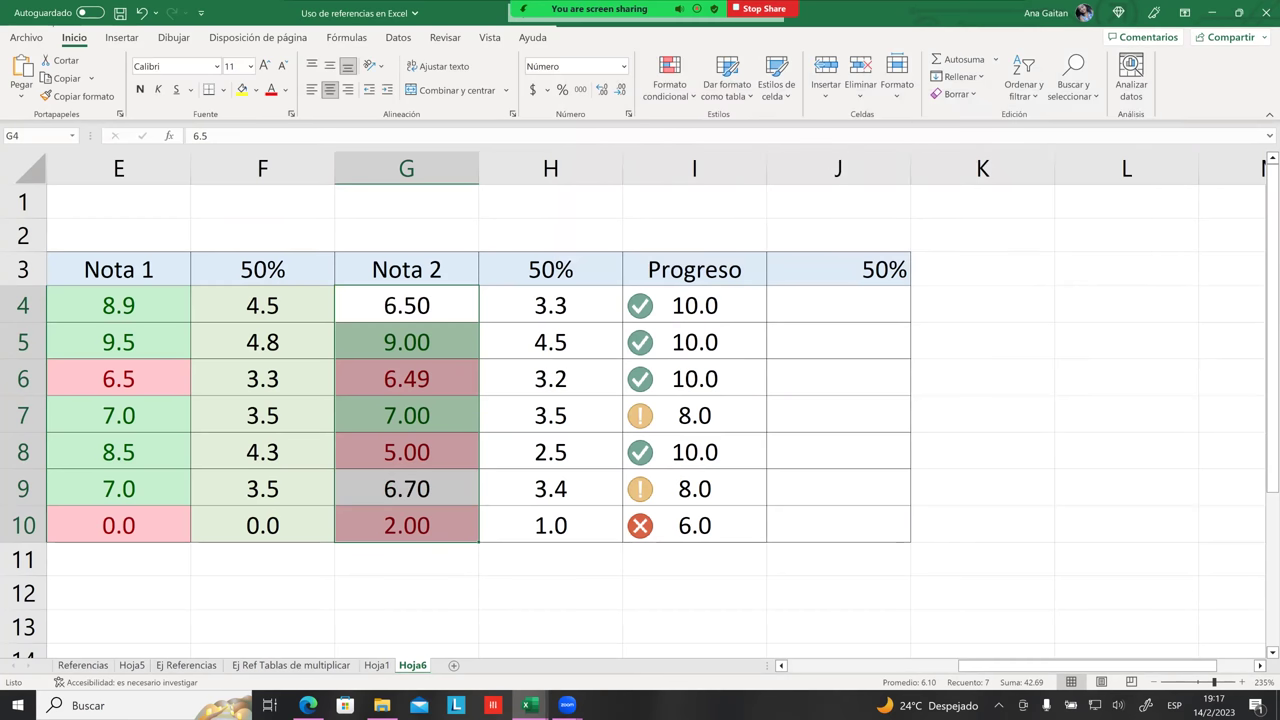
Start a between-values highlighting rule for the Nota 2 grades in G4:G10 with 6.50 as the lower limit
left_click(407, 300)
left_click_drag(414, 364, 414, 525)
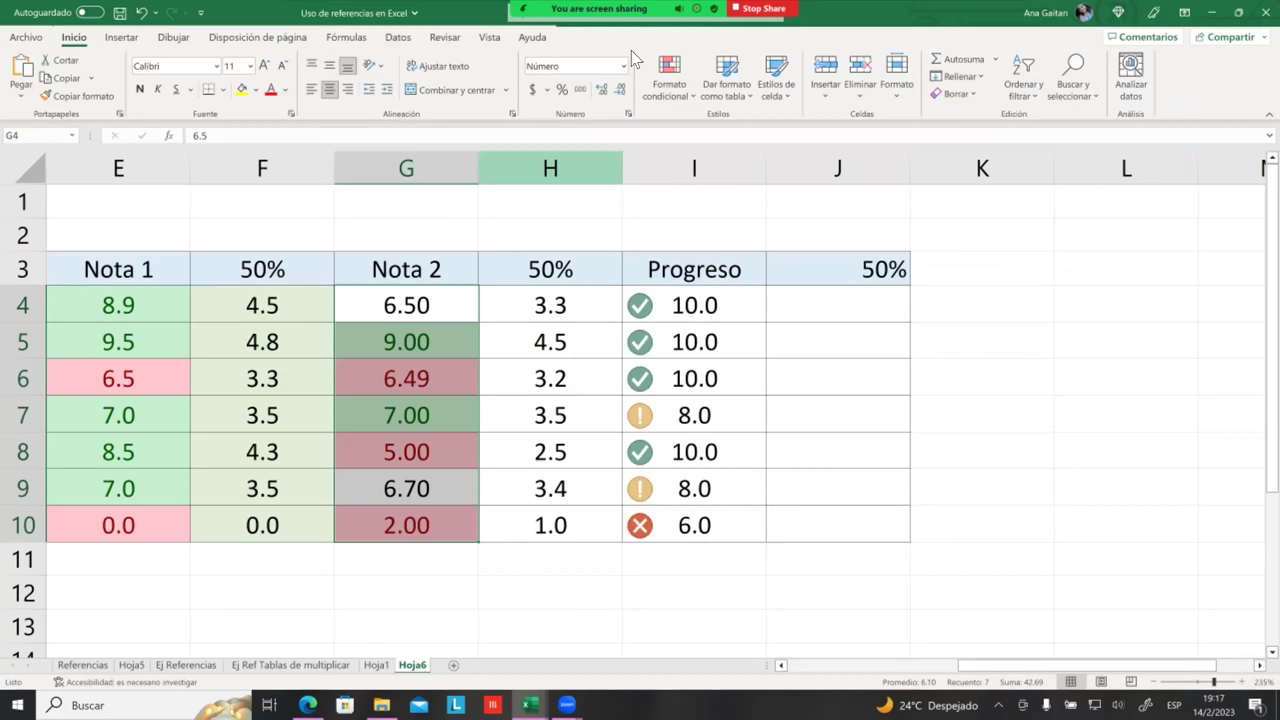
left_click(667, 88)
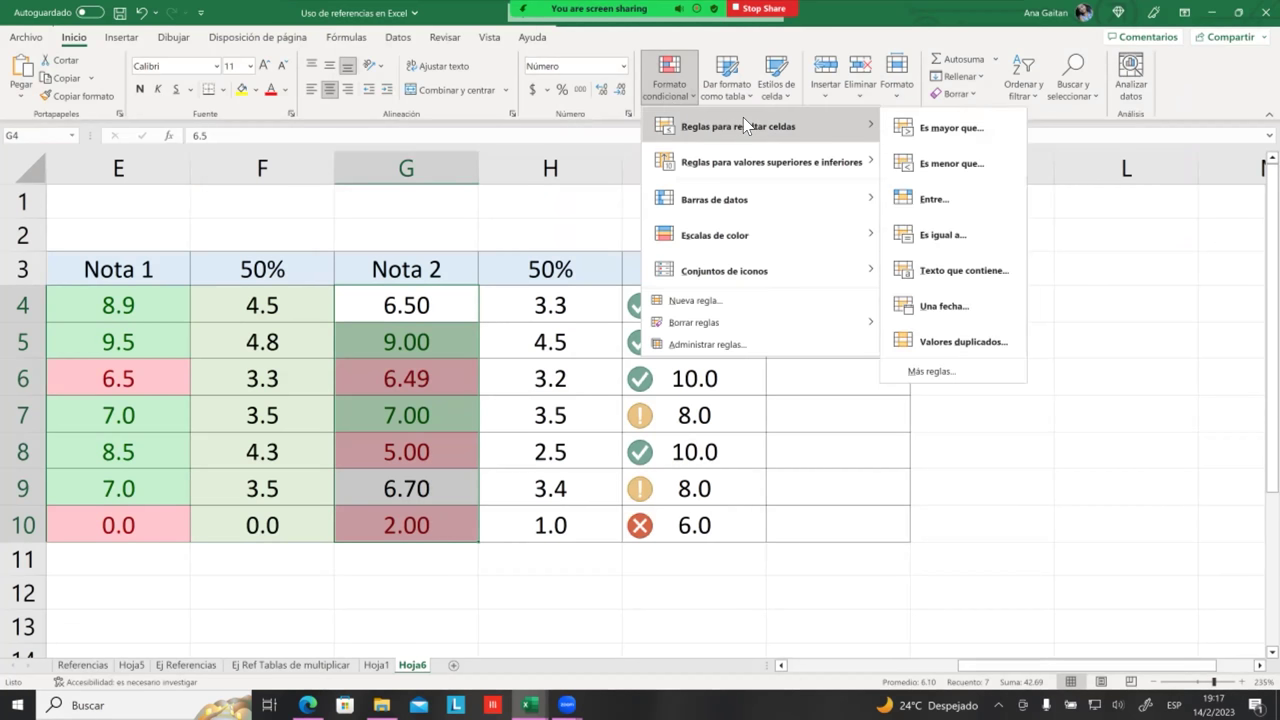
mouse_move(782, 133)
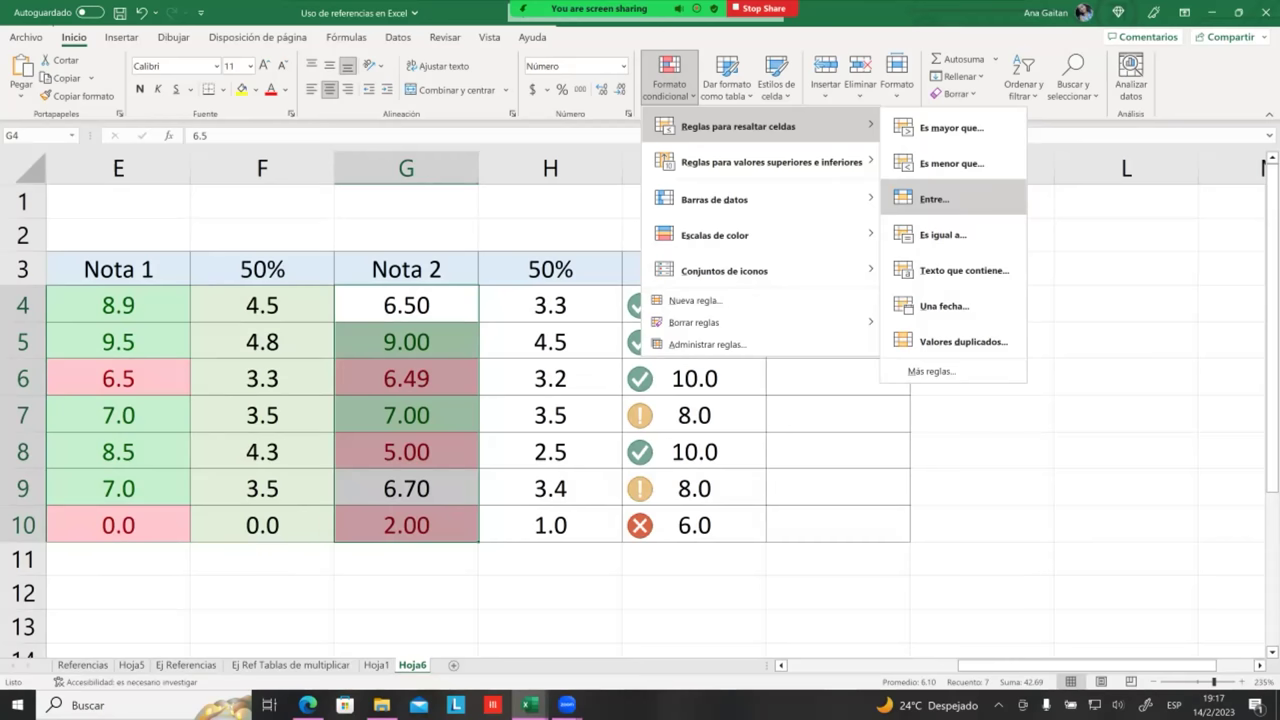
left_click(934, 199)
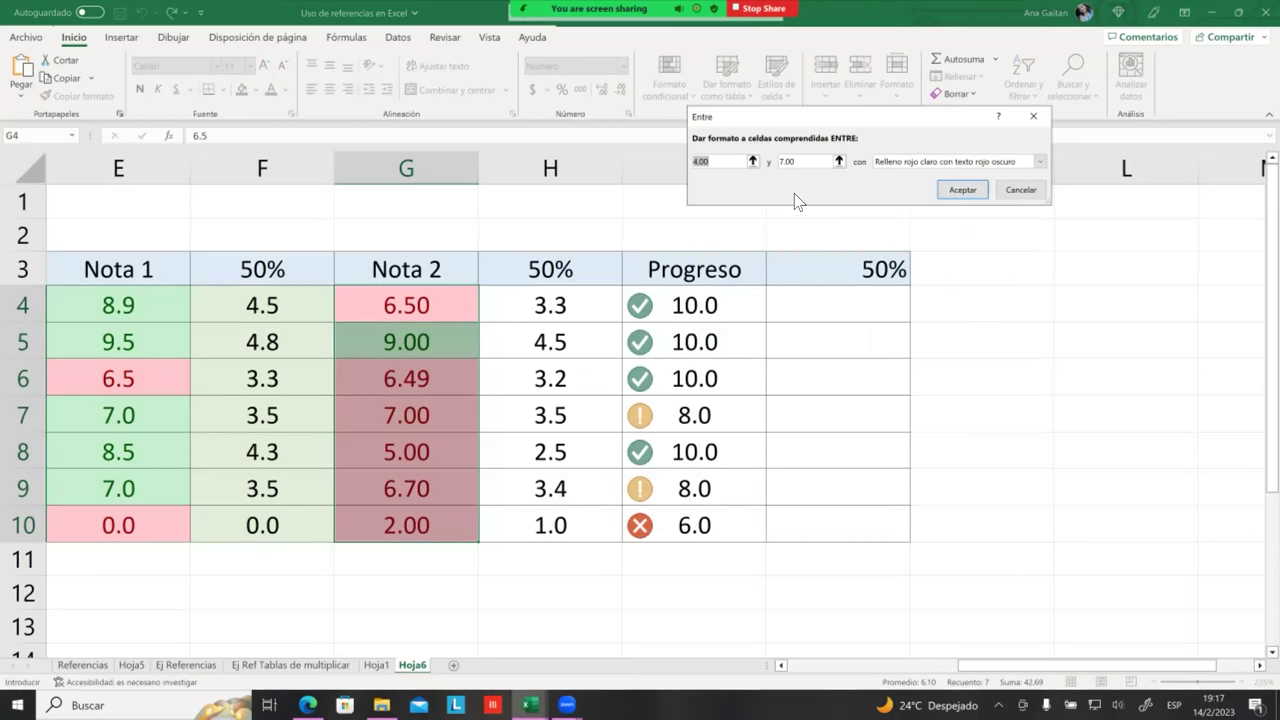
left_click(728, 163)
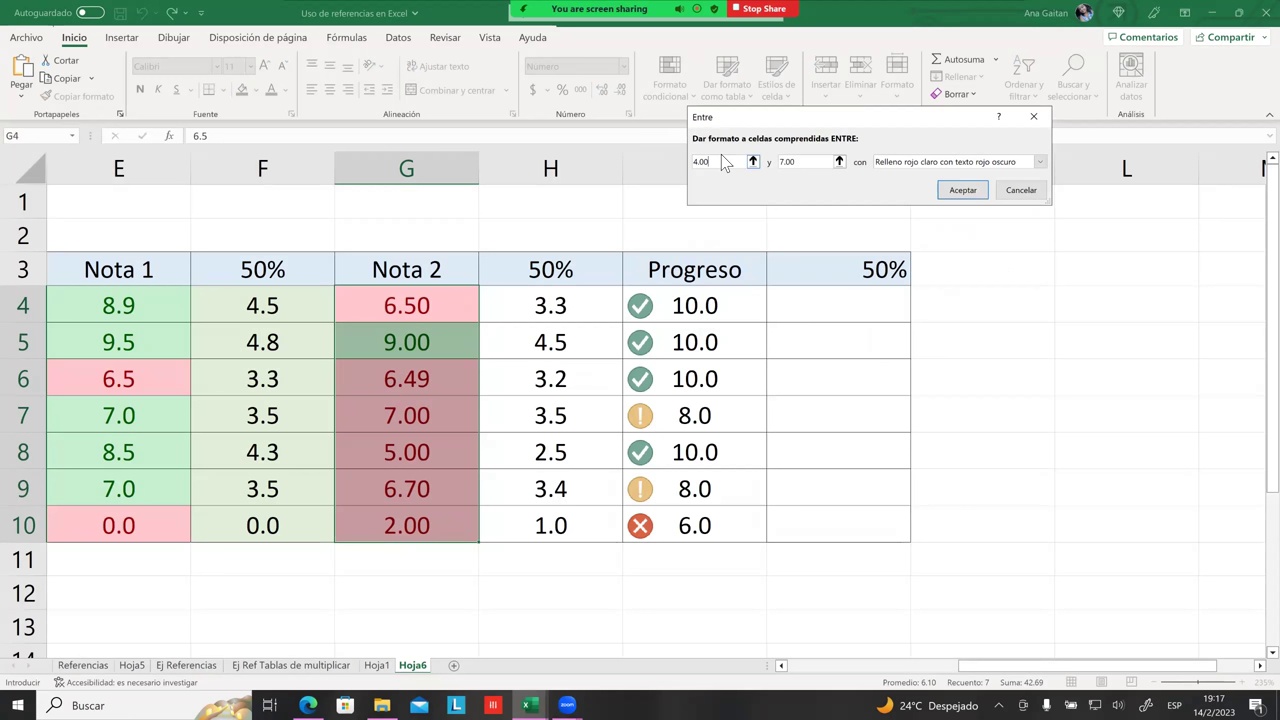
key("BackSpace")
key("BackSpace")
key("BackSpace")
type("6.50")
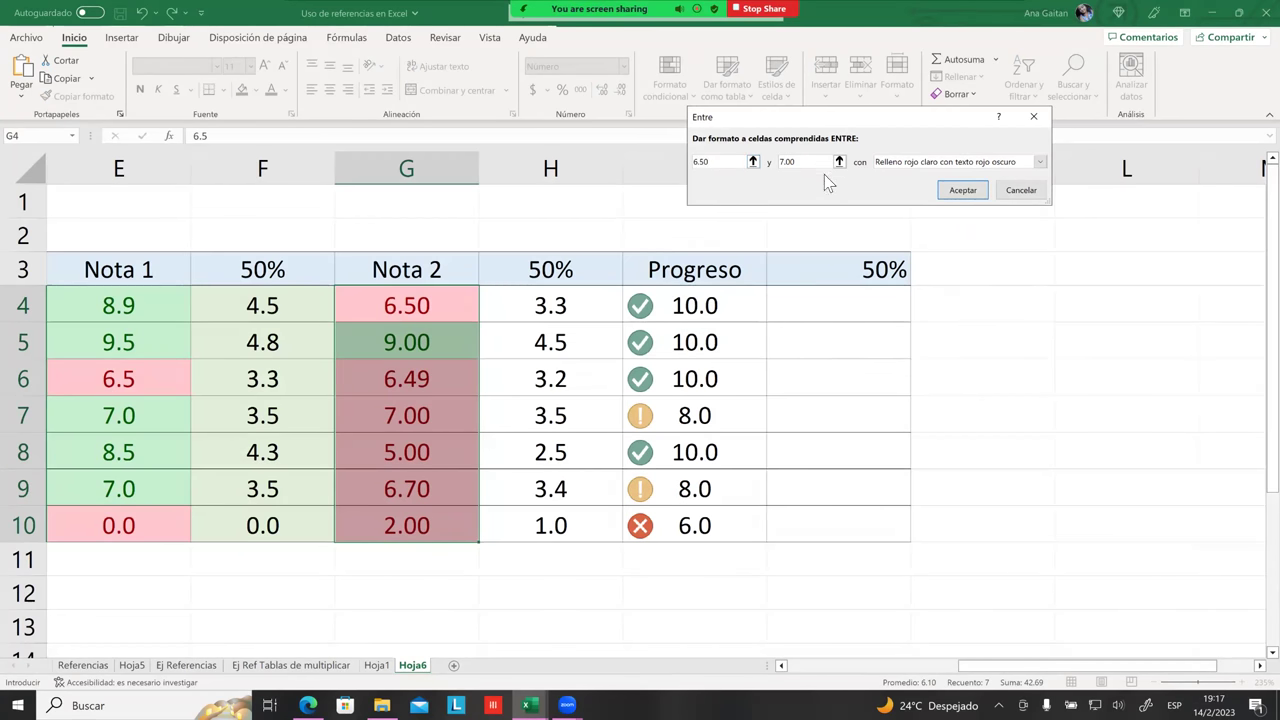
Set the upper limit of the between-values rule to 6.99
left_click(828, 168)
key("BackSpace")
key("BackSpace")
key("BackSpace")
key("BackSpace")
type("6.99")
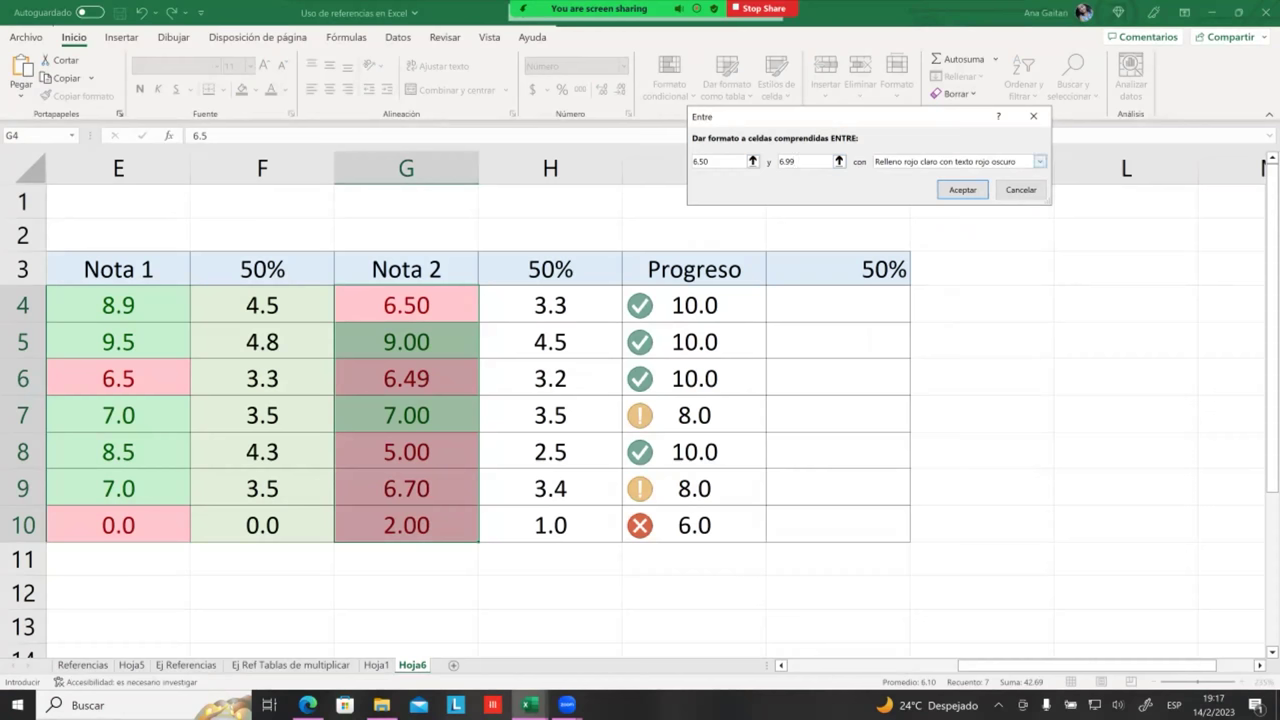
Choose a custom format for the between-values rule and give it a standard purple background fill
left_click(1040, 161)
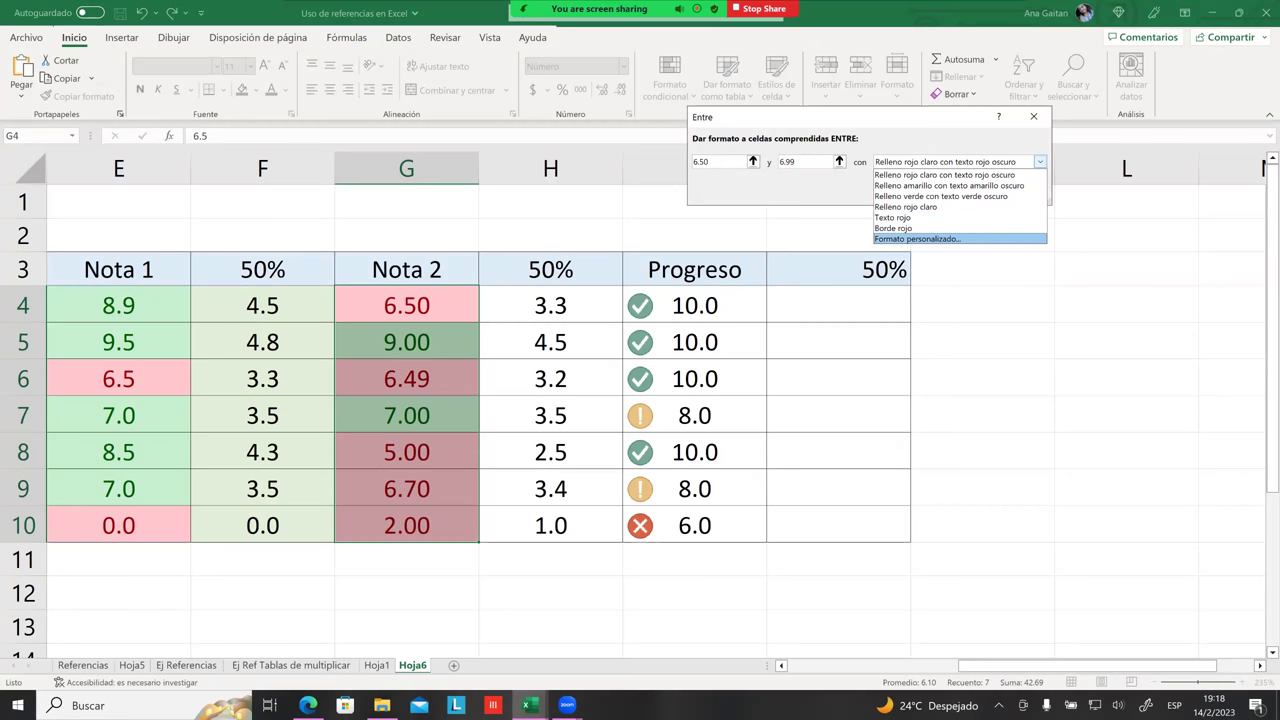
left_click(917, 239)
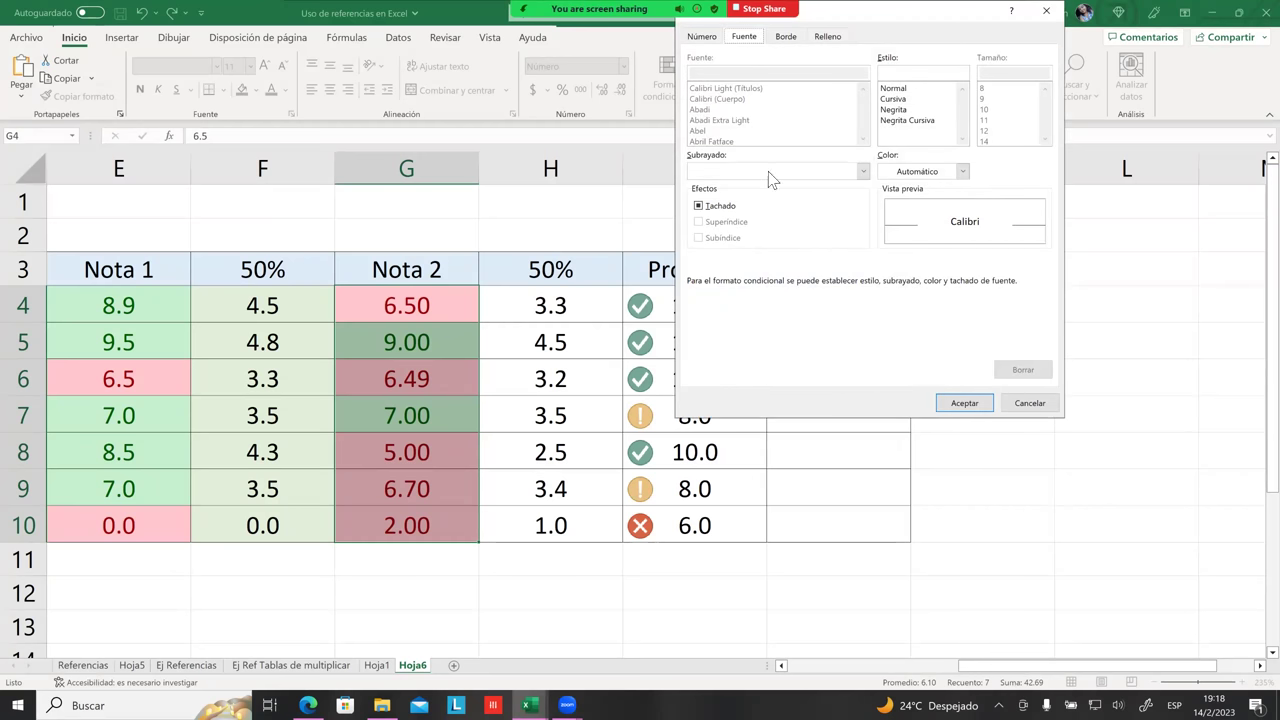
left_click(787, 40)
left_click(827, 40)
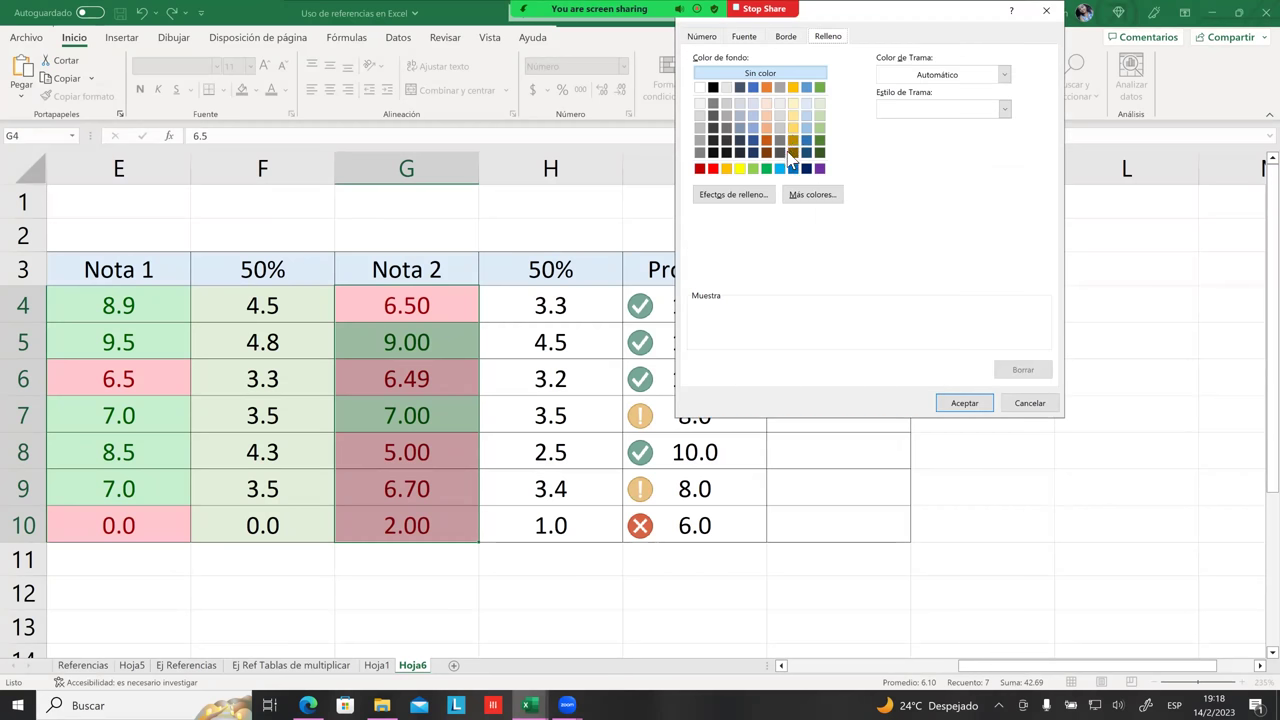
left_click(778, 117)
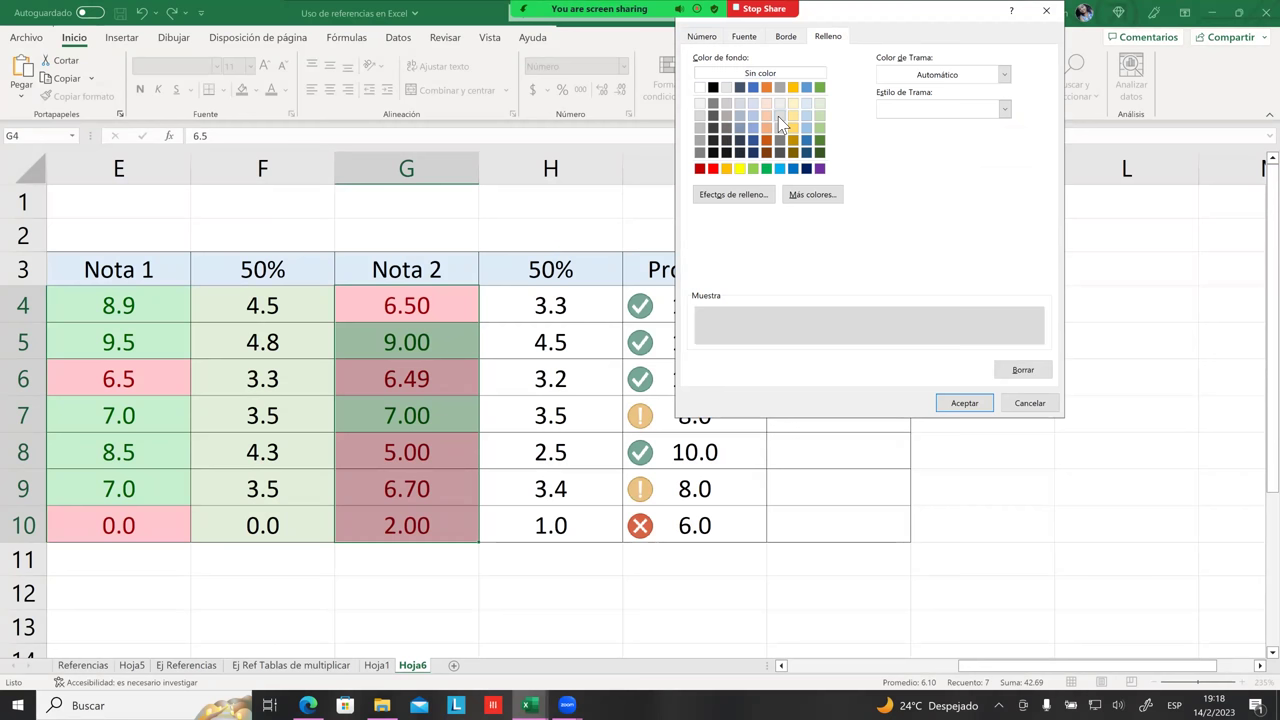
left_click(819, 150)
left_click(820, 168)
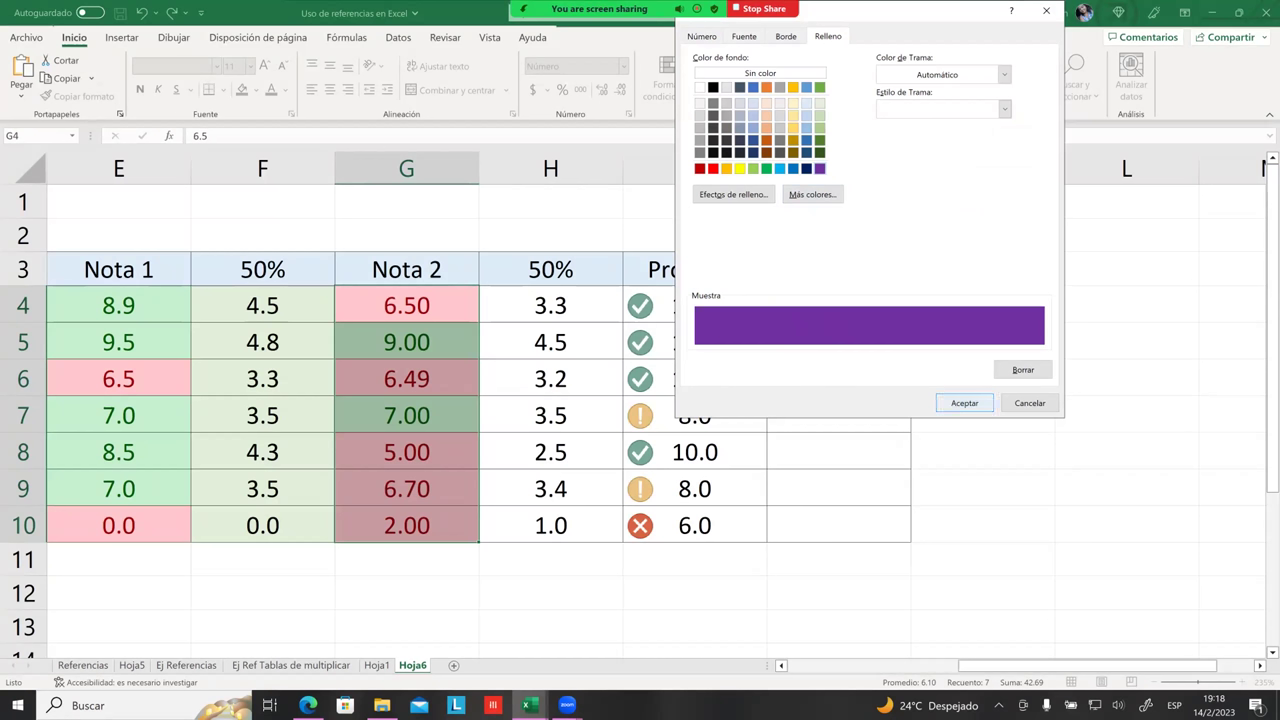
Set the custom format's font to white with the Negrita Cursiva style and apply the rule to the Nota 2 grades
left_click(744, 40)
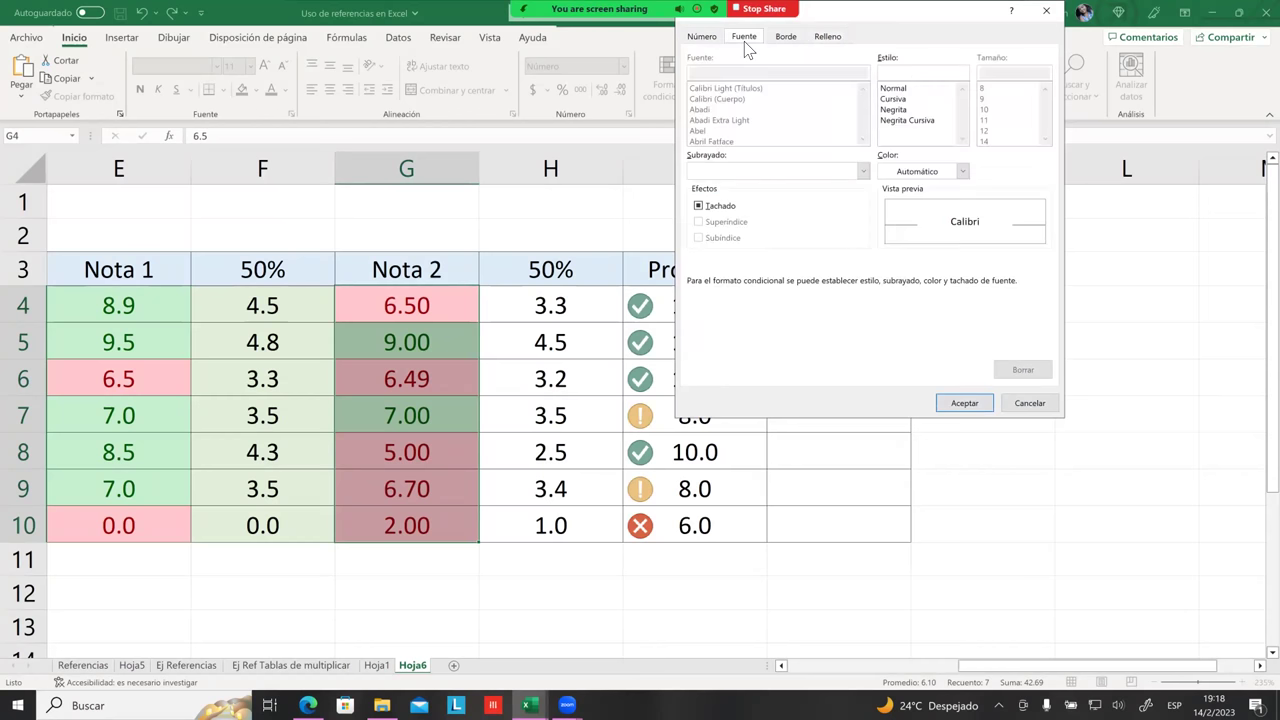
key("Down")
key("Down")
key("Down")
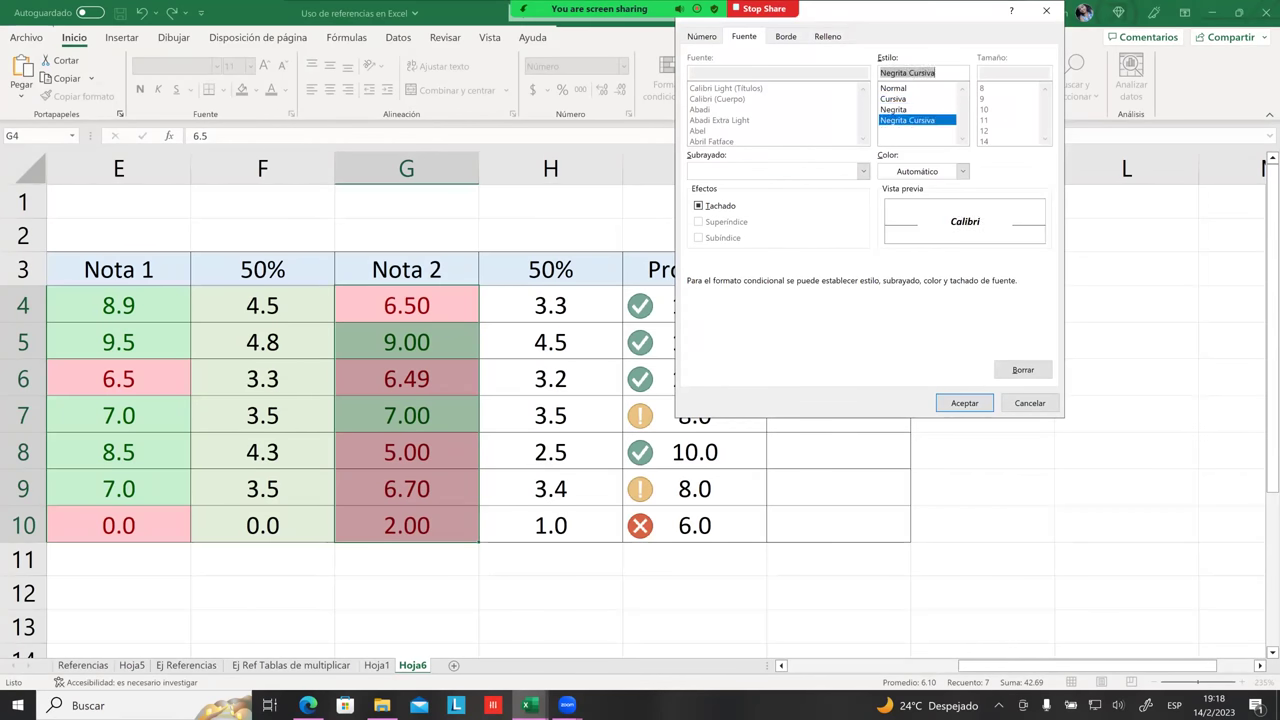
key("Up")
key("Up")
key("Up")
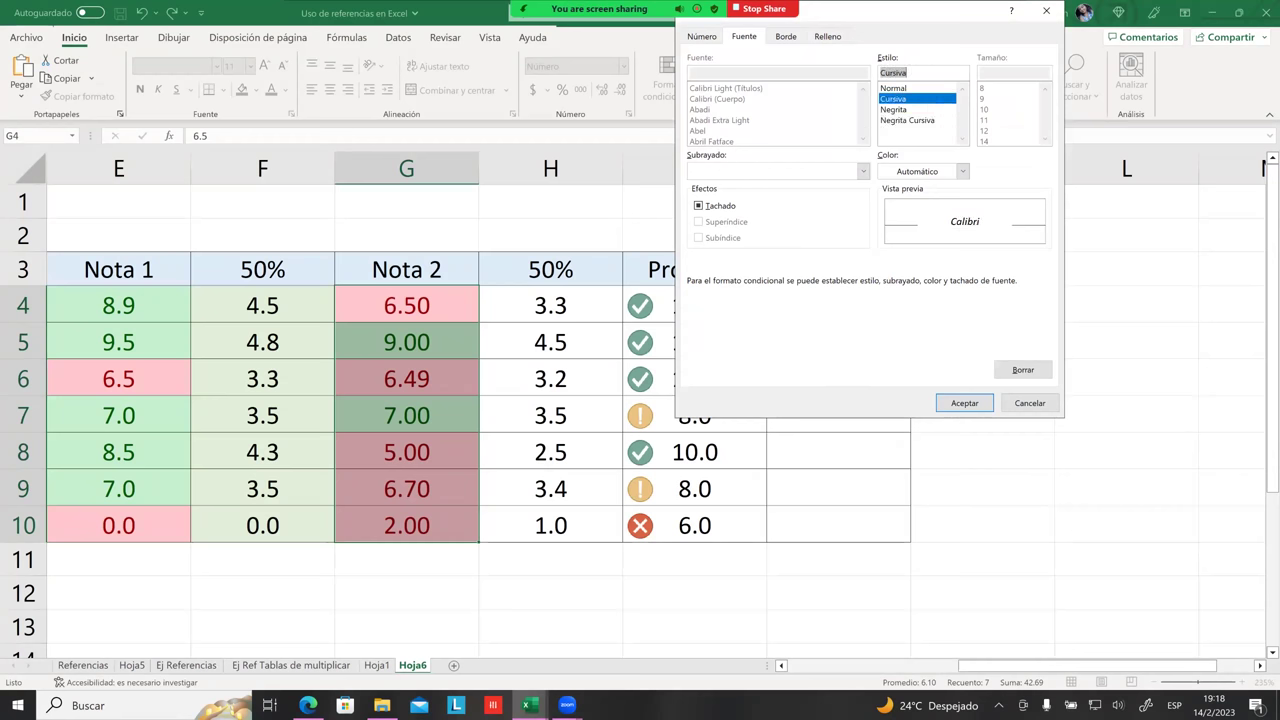
key("Down")
key("alt+c")
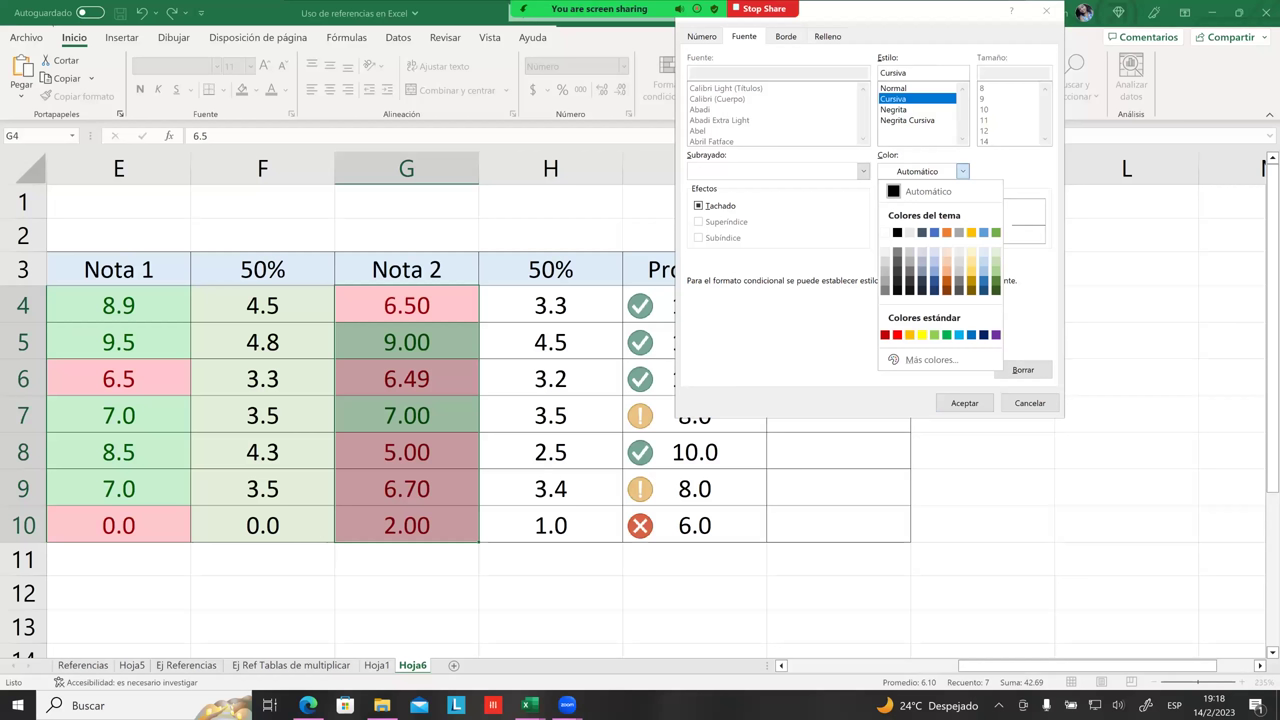
key("Return")
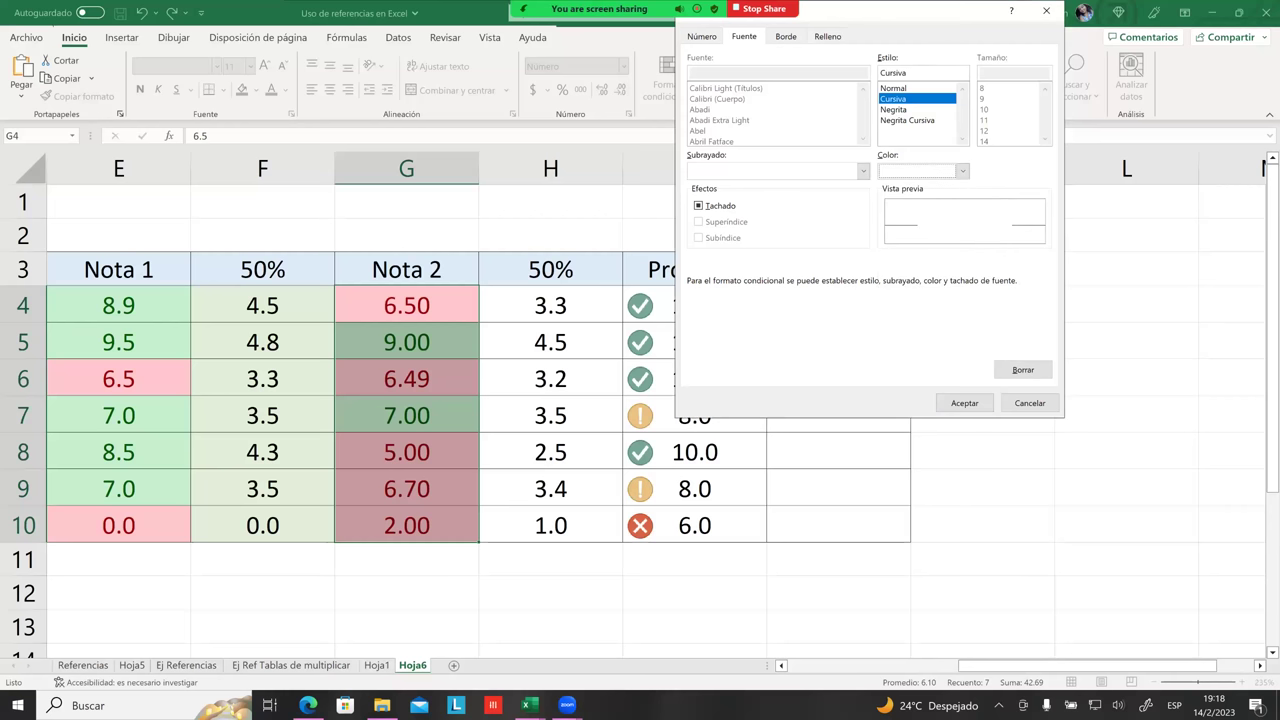
left_click(907, 120)
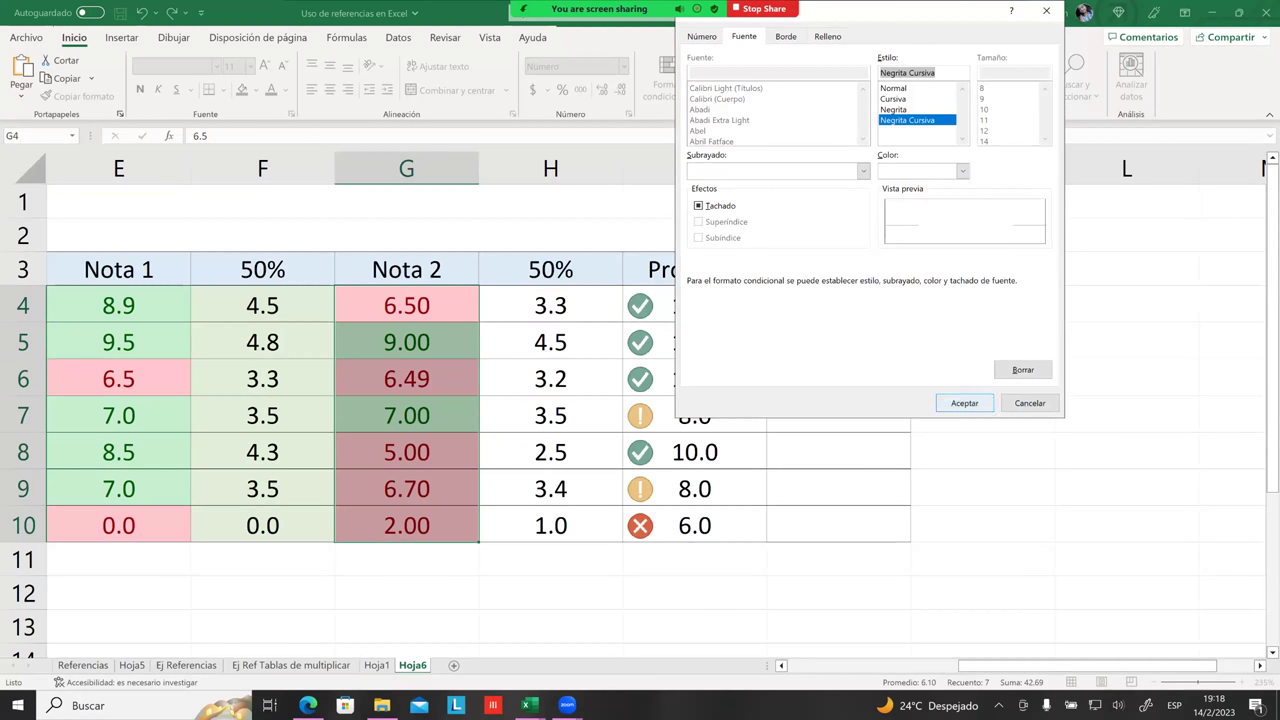
left_click(964, 403)
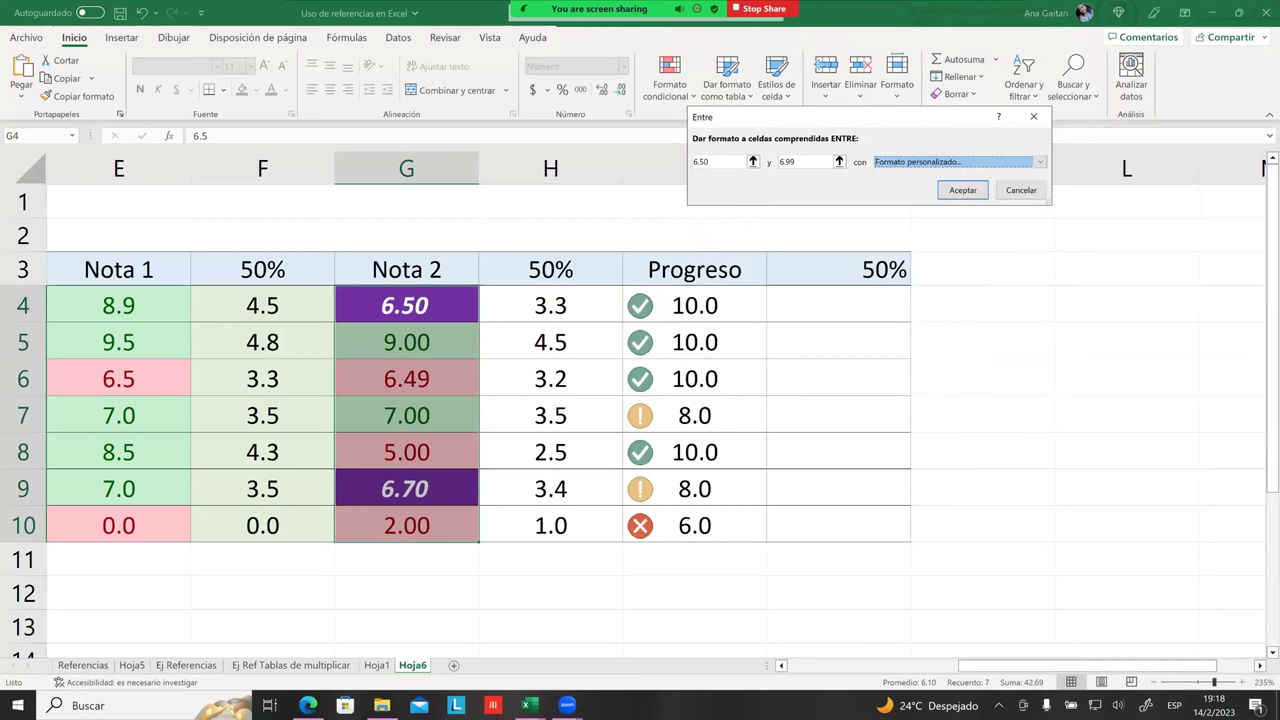
left_click(963, 190)
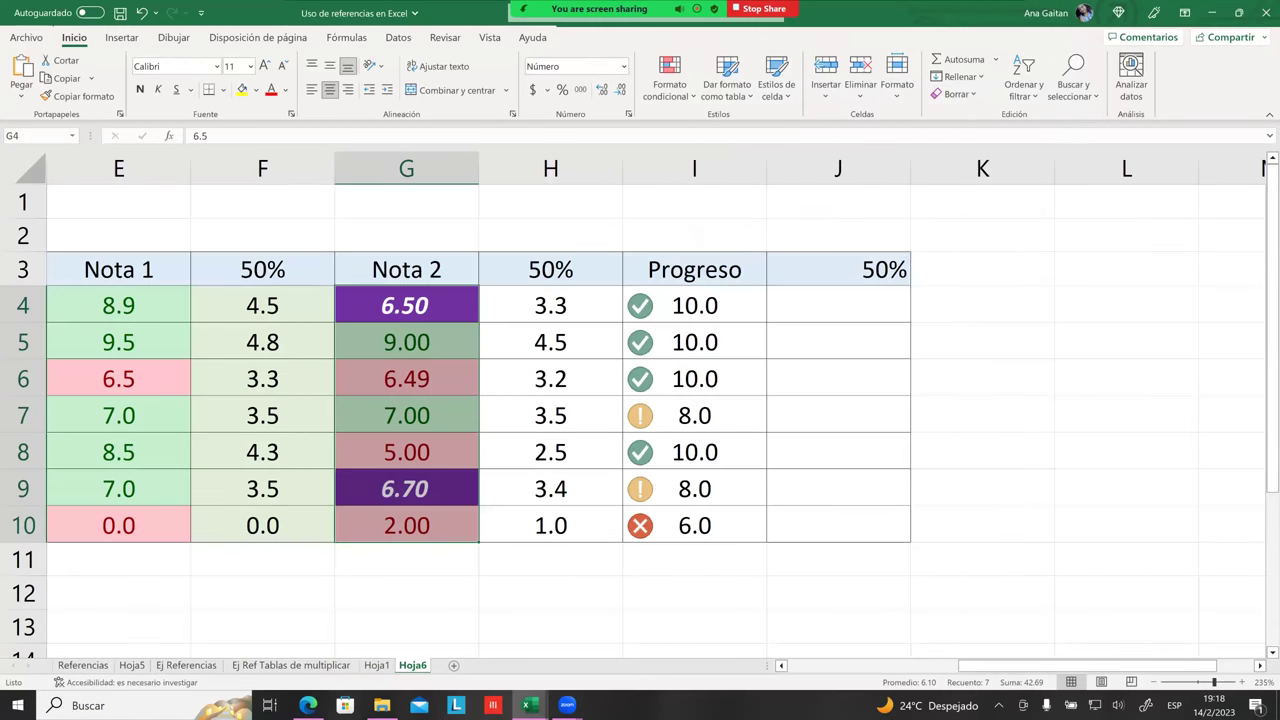
left_click(982, 451)
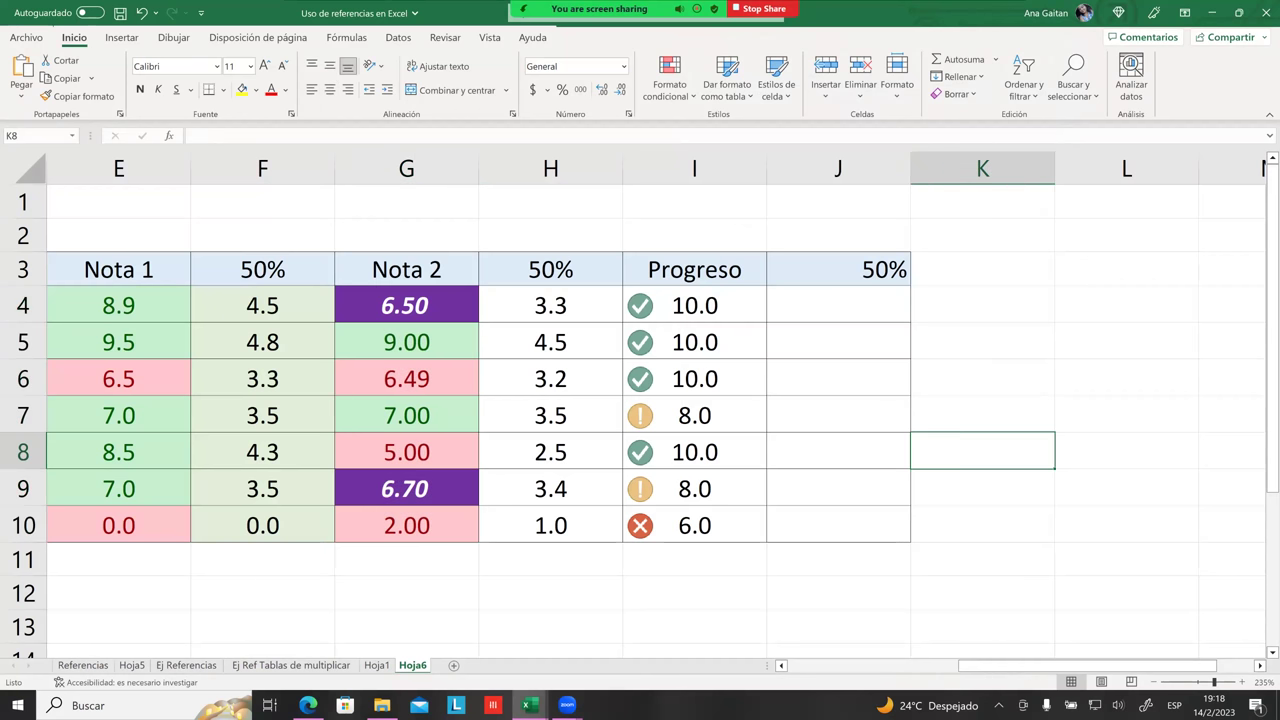
Inspect the Nota 2 grades that match the between-values rule and review the available cell highlighting rules
left_click(428, 305)
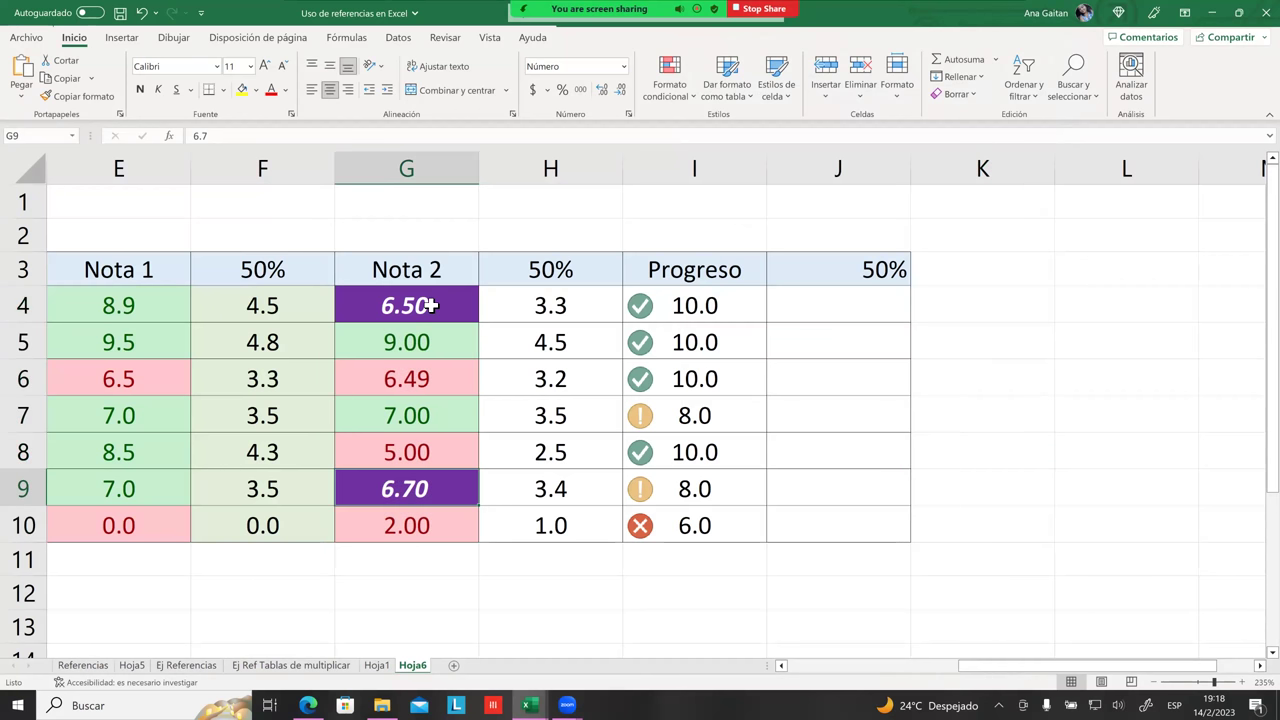
left_click(420, 474)
left_click(430, 424)
left_click(431, 474)
left_click(430, 306)
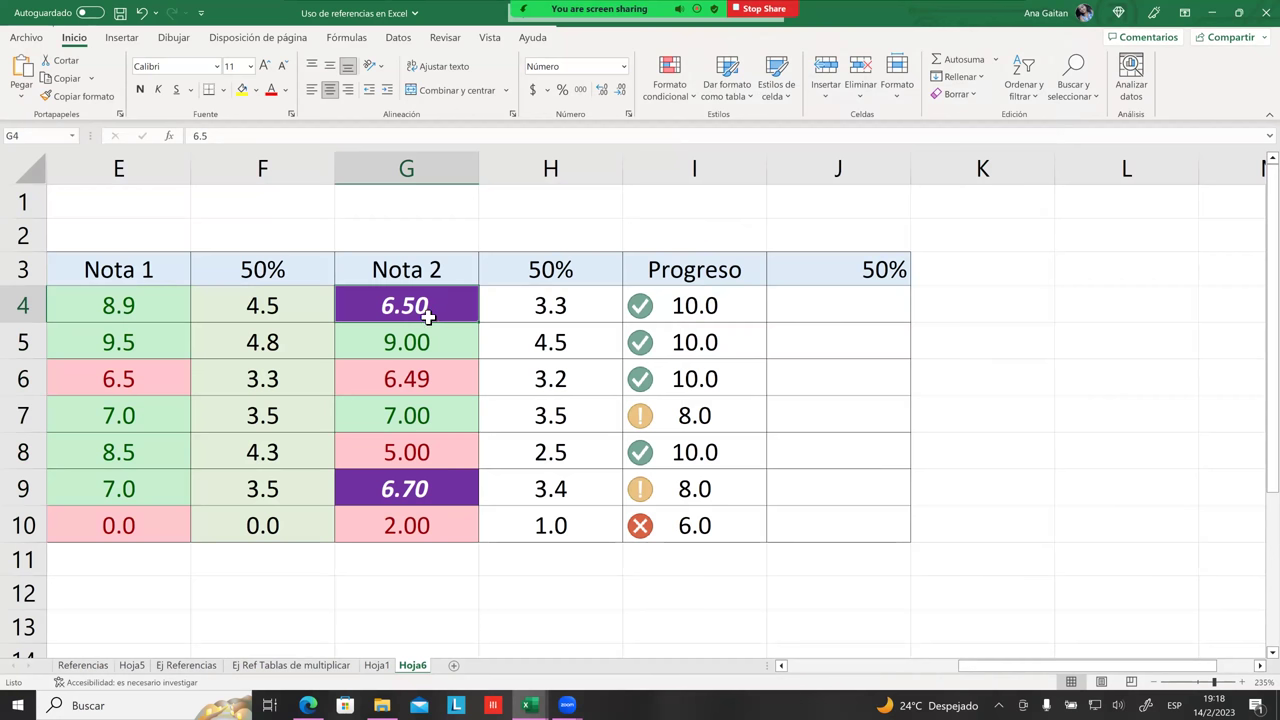
left_click(681, 88)
mouse_move(718, 130)
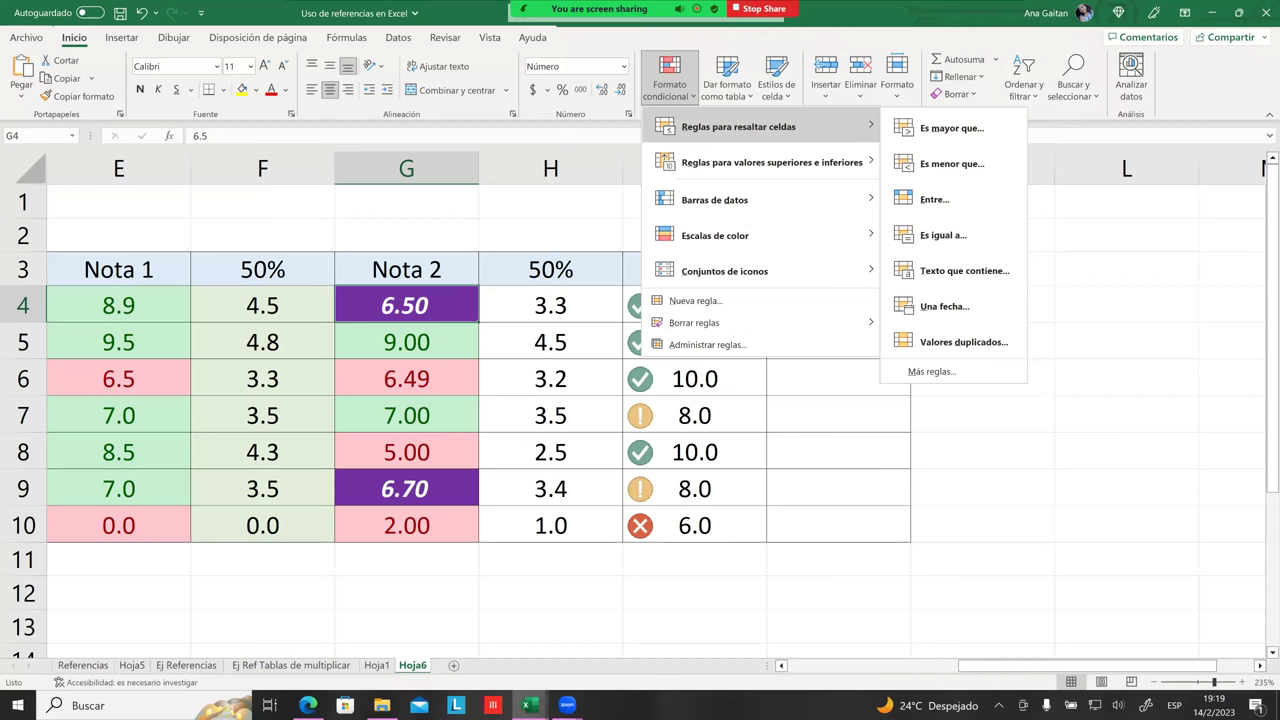
key("Escape")
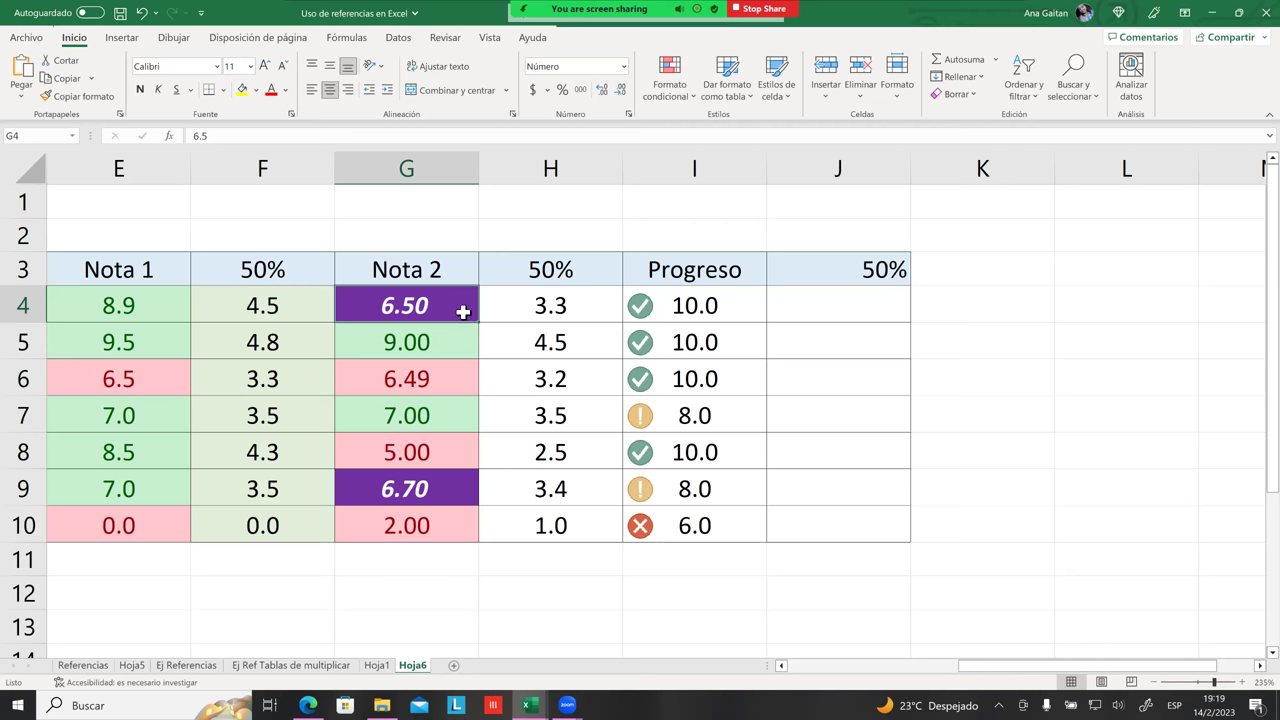
Compare the highlighted Nota 2 grades in G4:G10 with the neighbouring 50% and Progreso columns
left_click(560, 326)
left_click(489, 303)
left_click(432, 302)
left_click(572, 352)
left_click(406, 300)
left_click_drag(406, 300, 406, 525)
left_click(410, 488)
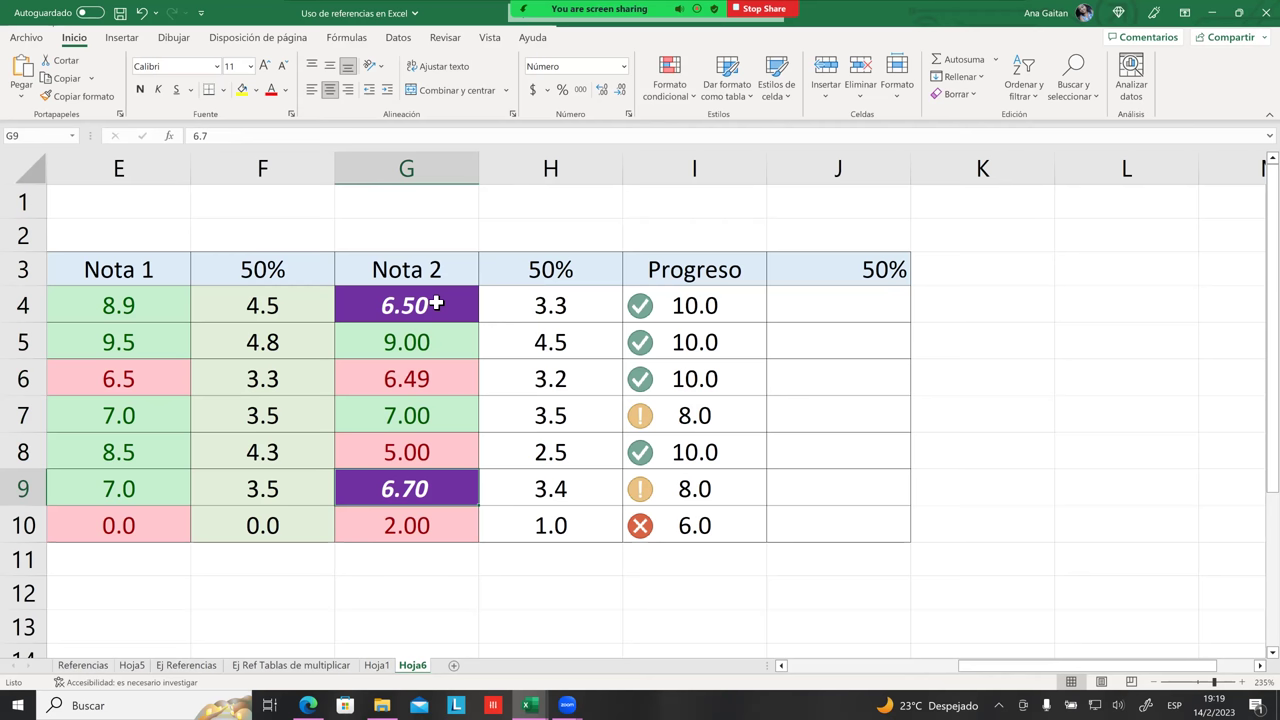
left_click(530, 316)
left_click(534, 378)
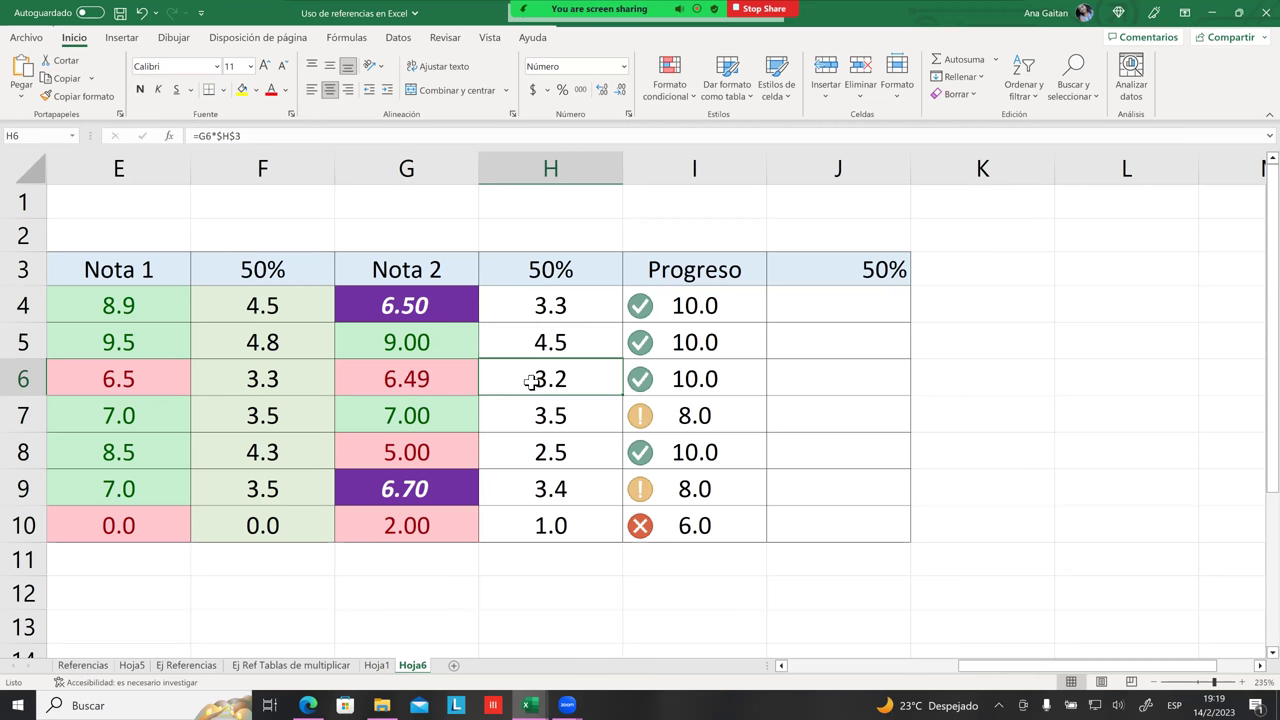
left_click(464, 448)
left_click(605, 465)
left_click(675, 453)
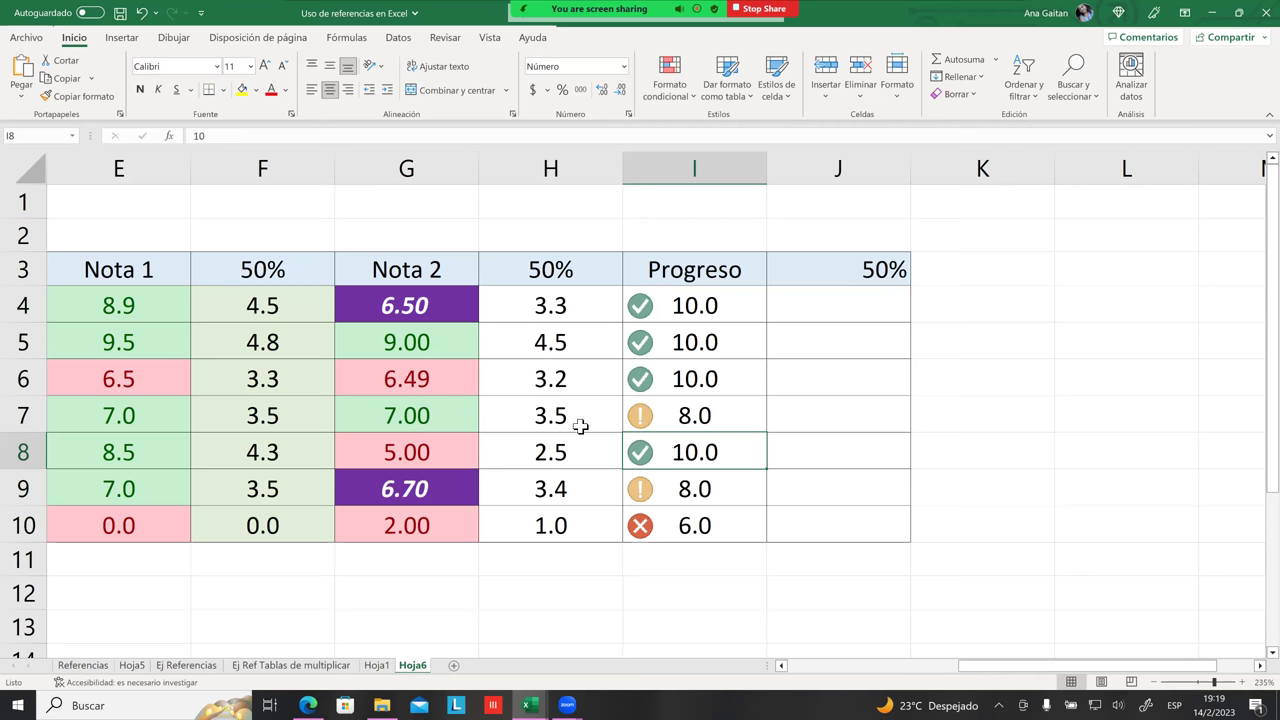
left_click(521, 342)
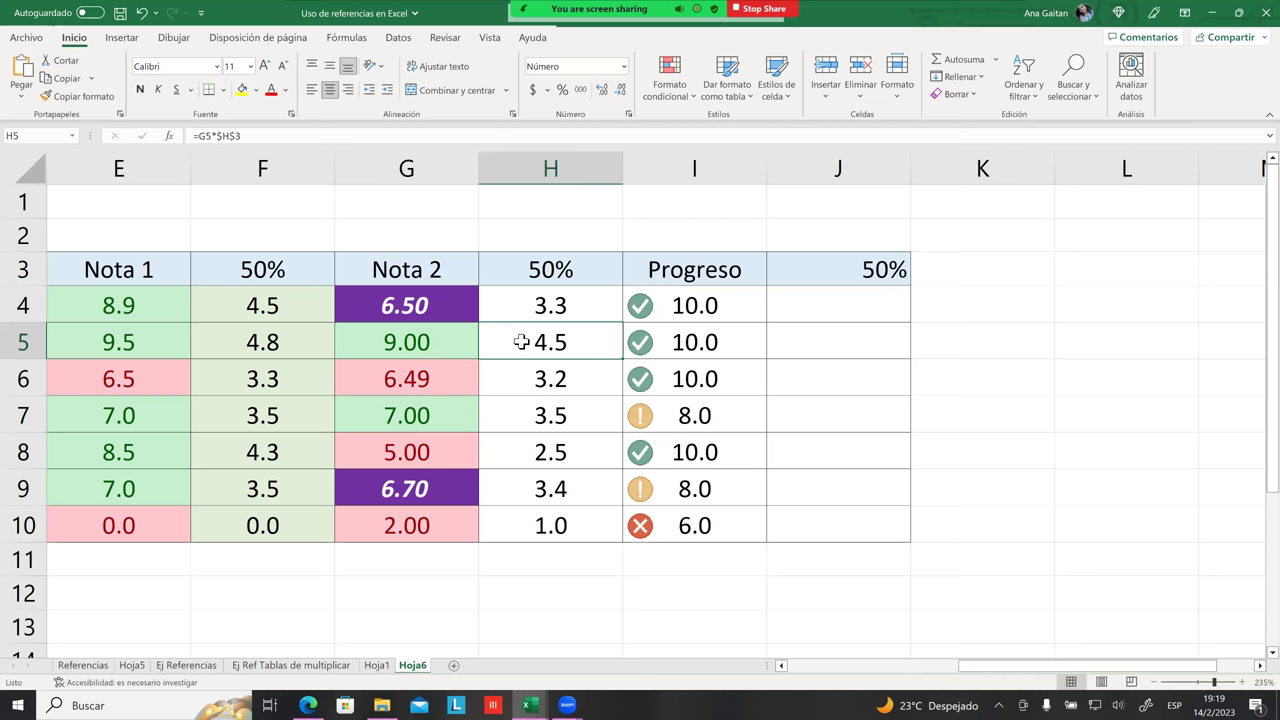
Go through the individual Nota 2 grades to examine which highlighting rule formats each cell
left_click(400, 306)
left_click(408, 348)
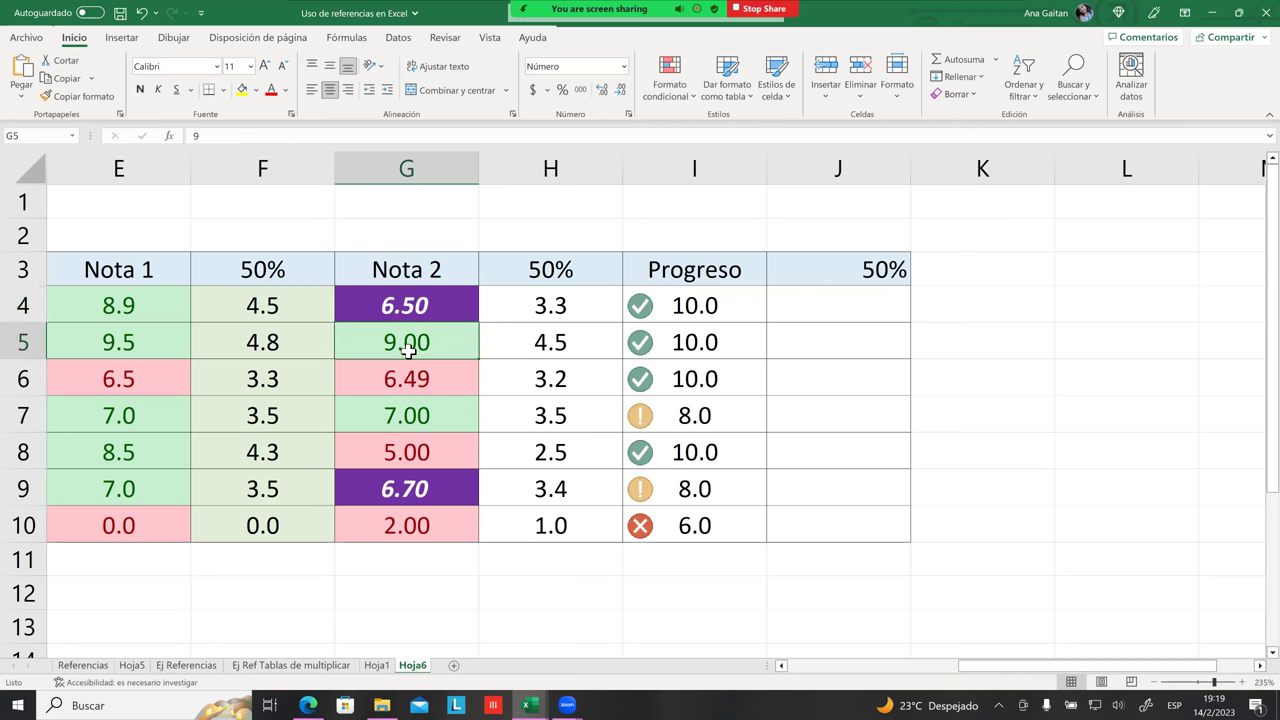
left_click(397, 385)
left_click(388, 432)
left_click(383, 463)
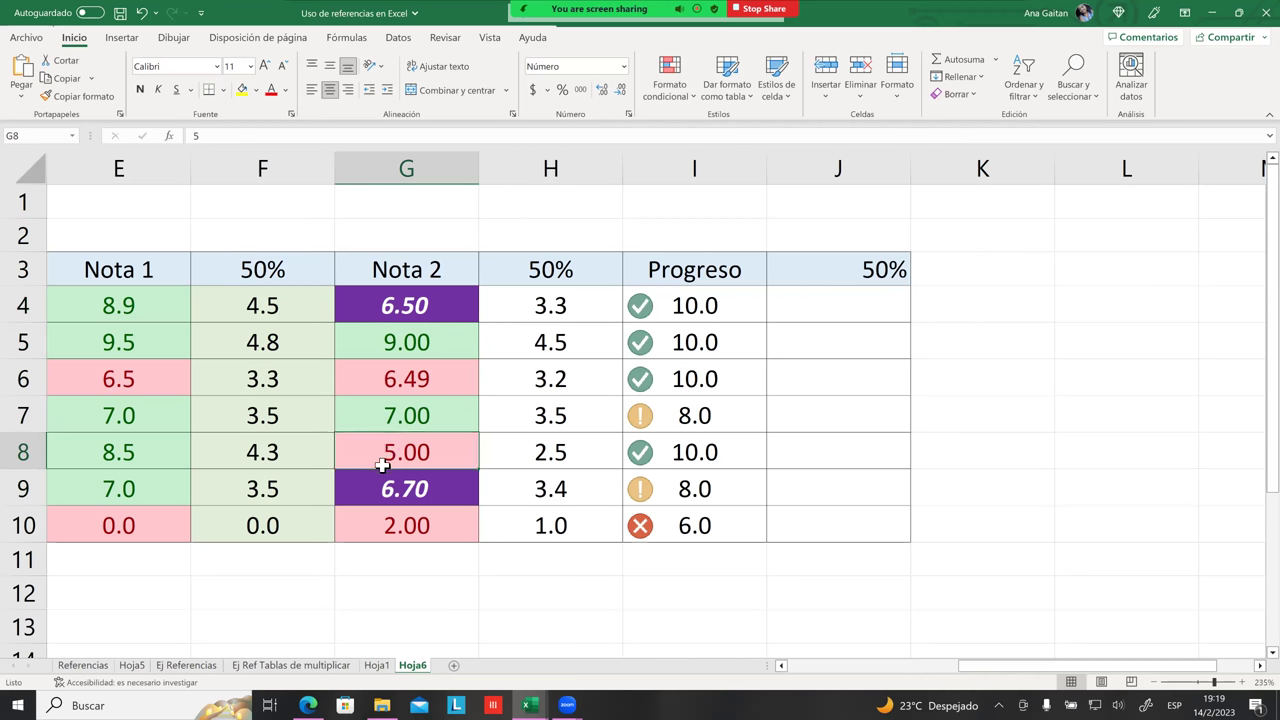
left_click(384, 471)
left_click(418, 317)
left_click(416, 345)
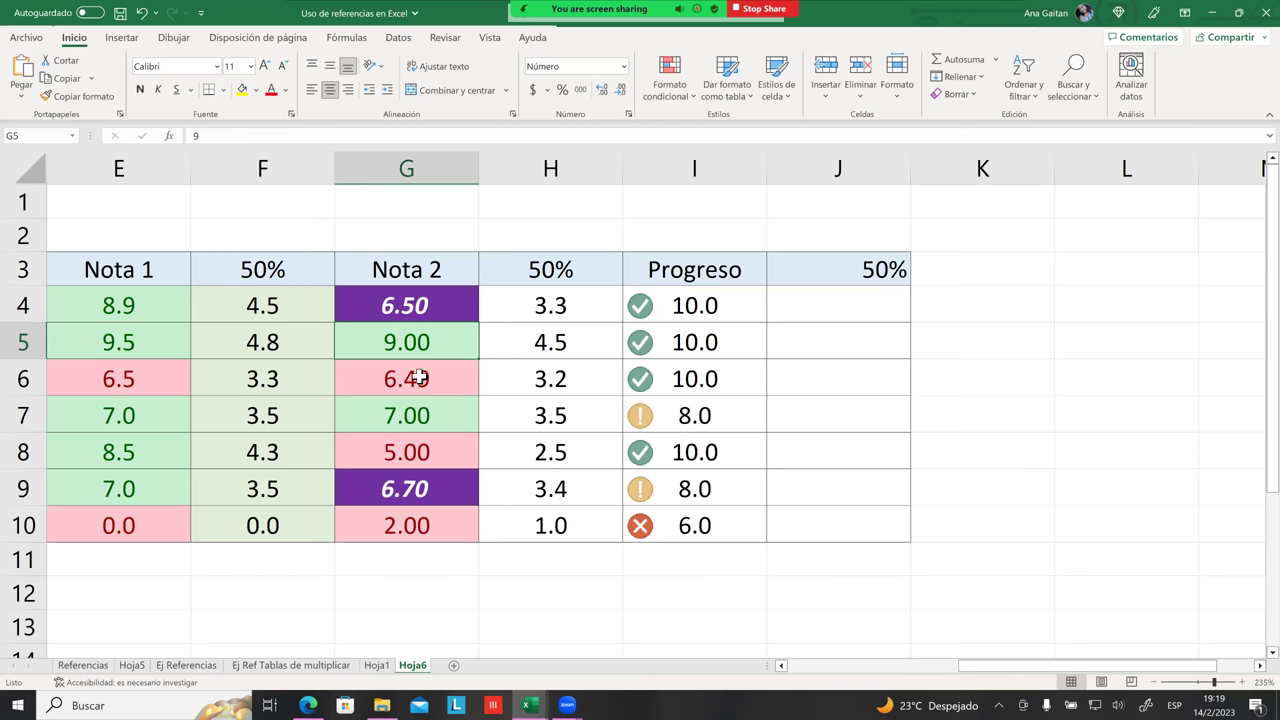
left_click(418, 377)
left_click(530, 390)
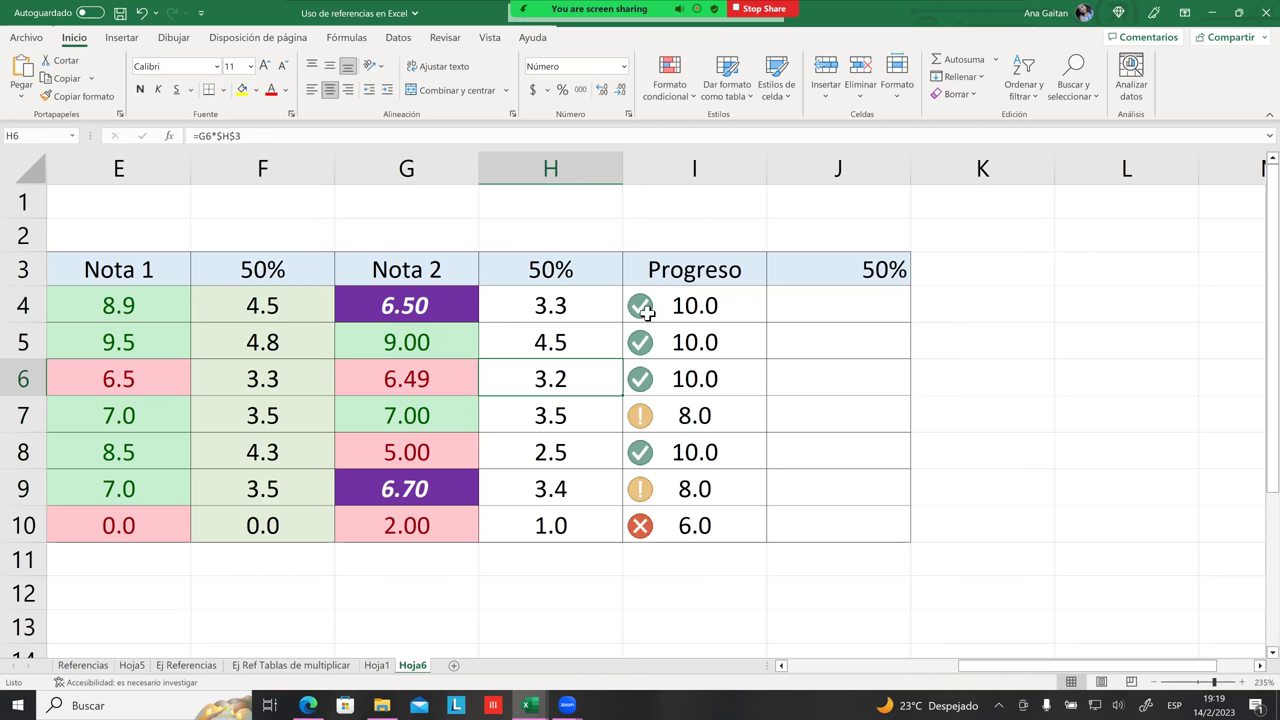
Apply the 3 estrellas icon set to the Progreso grades in I4:I10
left_click_drag(660, 303, 656, 525)
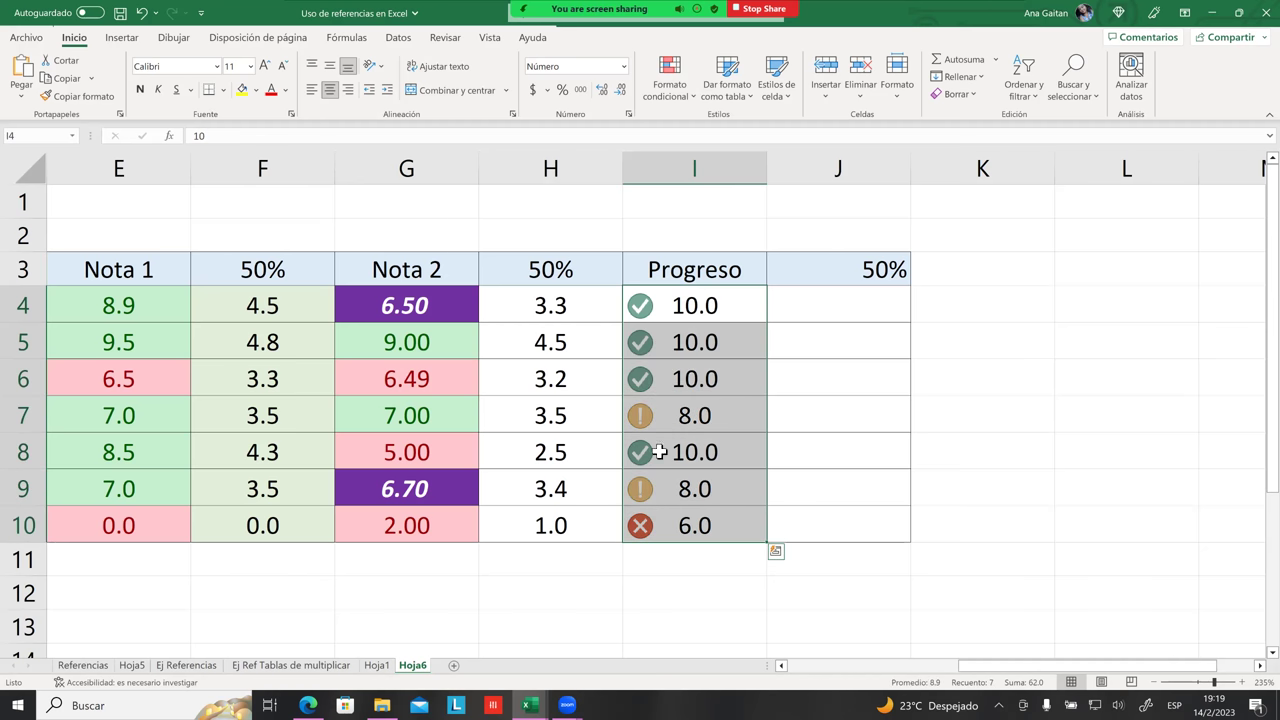
left_click(668, 90)
mouse_move(760, 271)
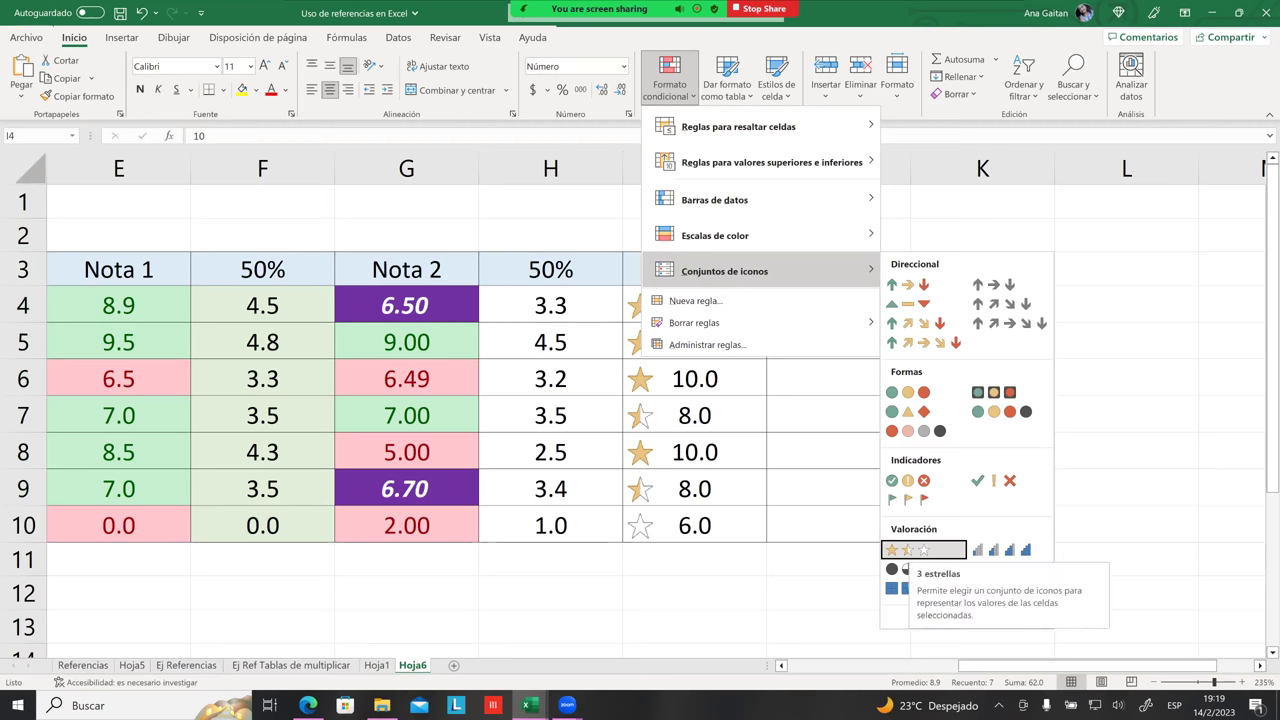
left_click(905, 549)
left_click(823, 451)
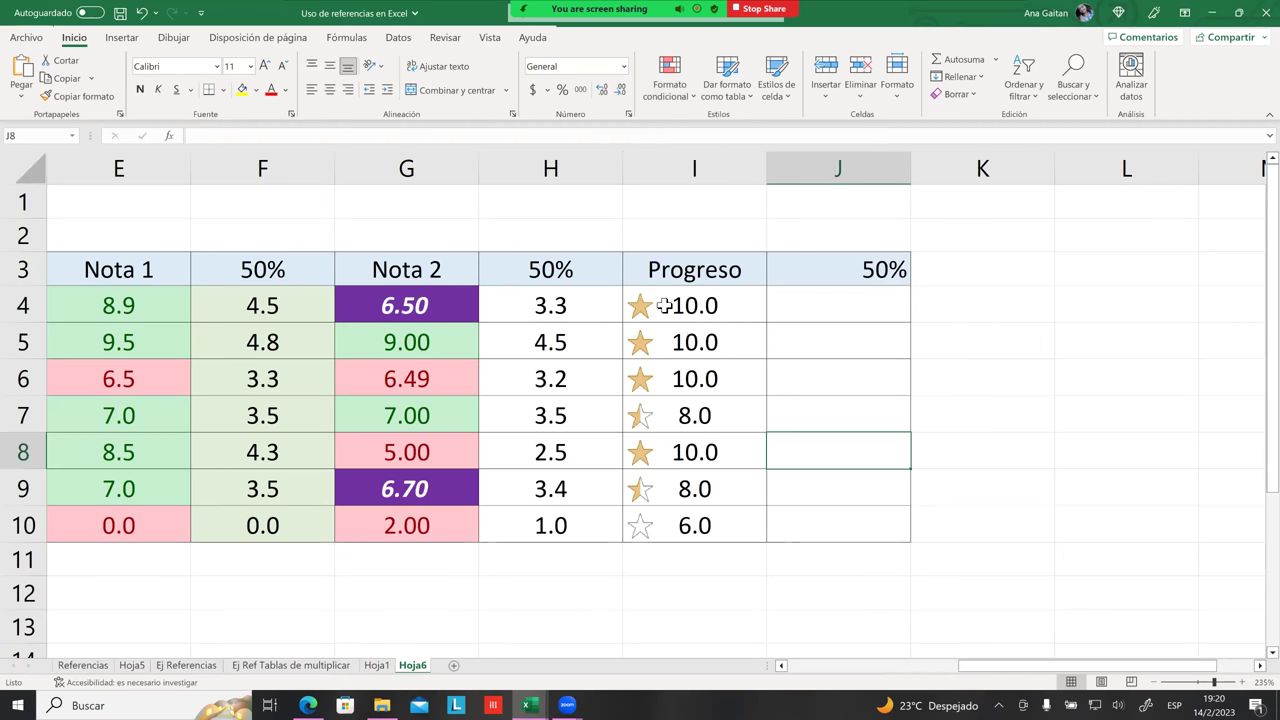
Examine how the star icons represent each Progreso grade between I4 and I10
left_click(645, 315)
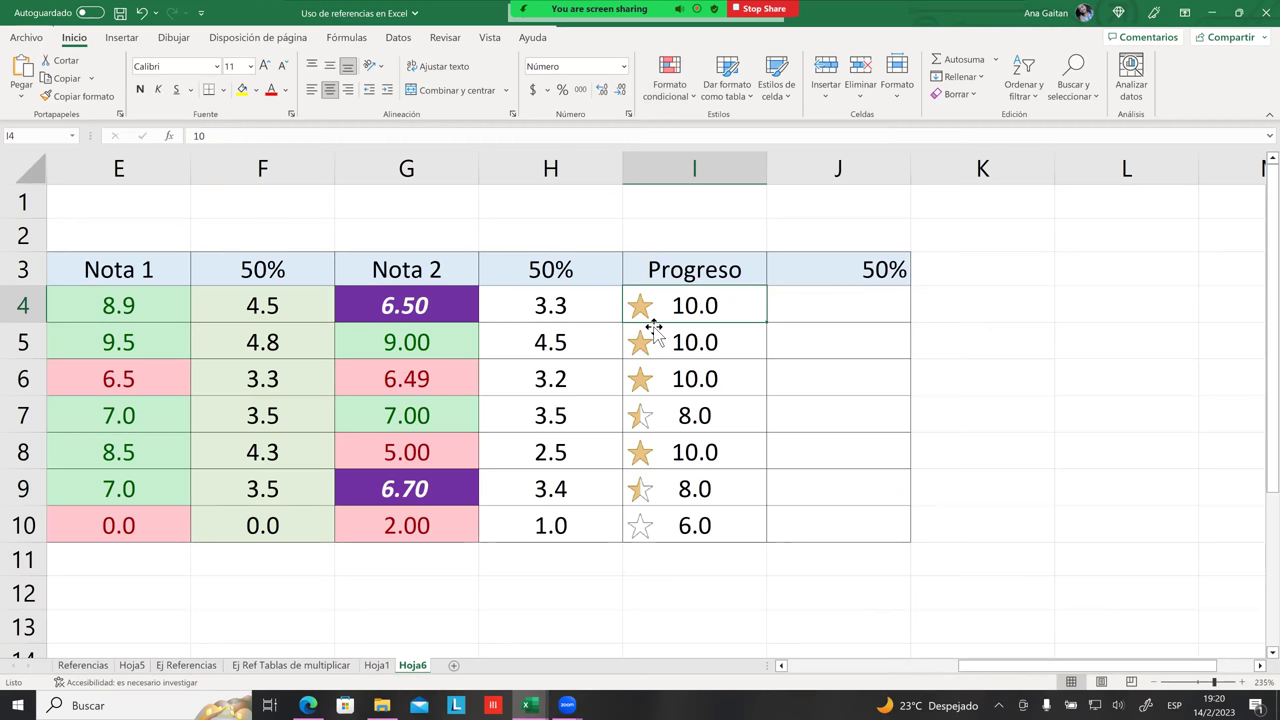
left_click(638, 420)
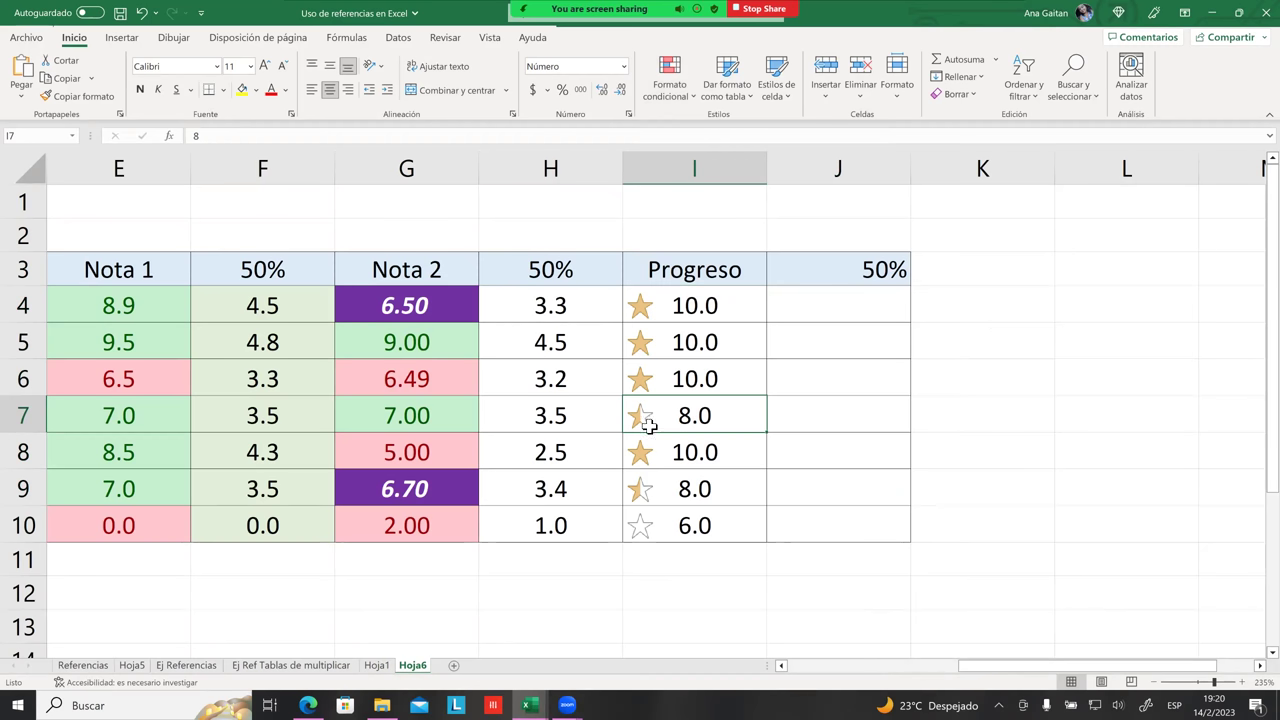
left_click(648, 489)
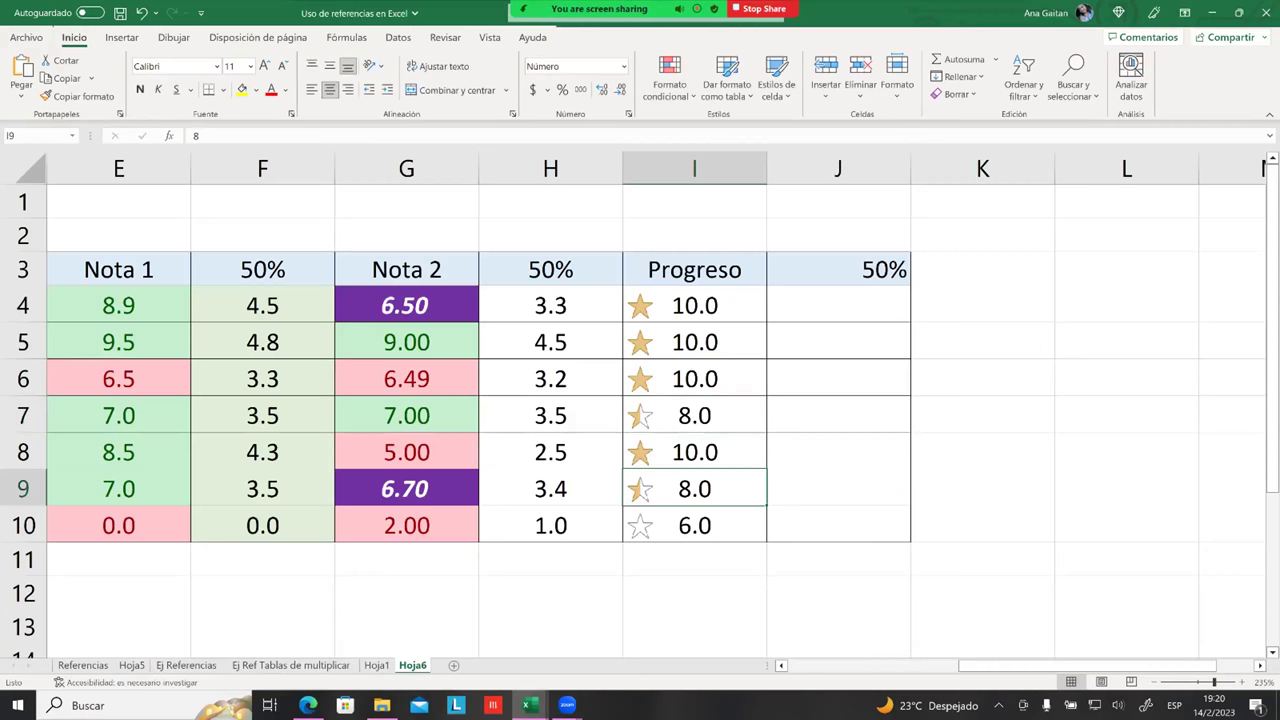
left_click(694, 525)
left_click(982, 524)
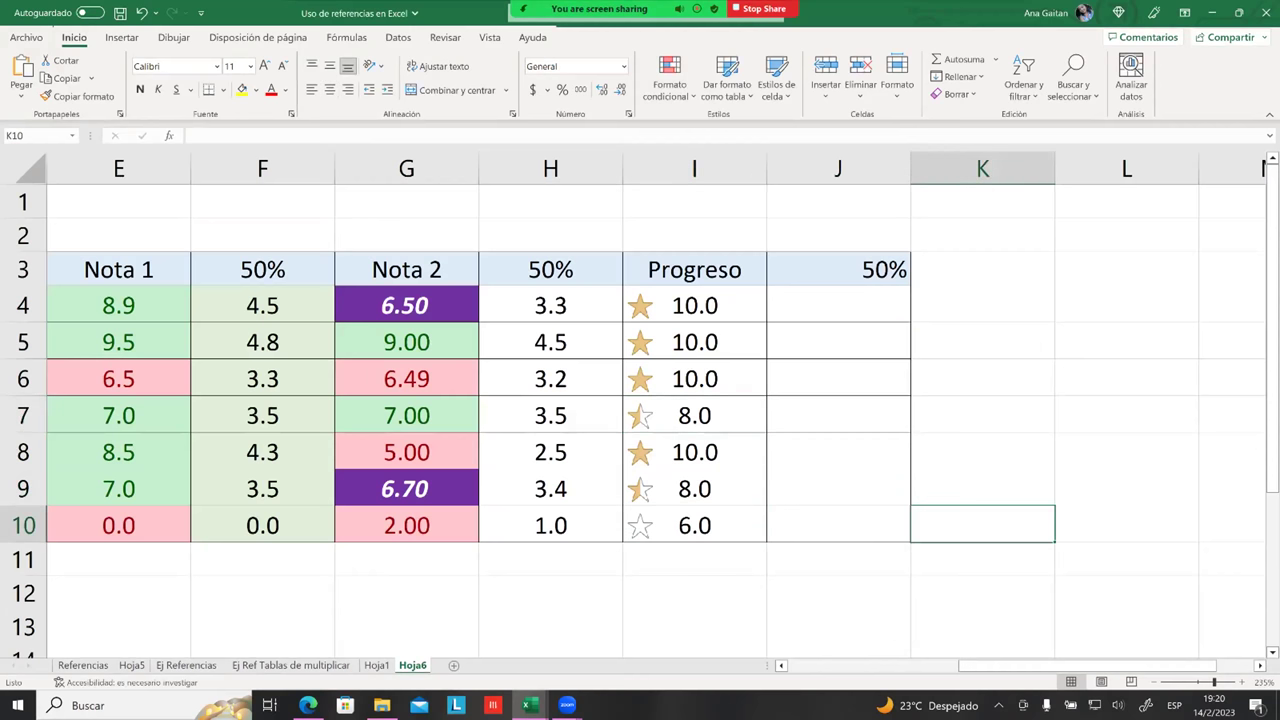
left_click(694, 525)
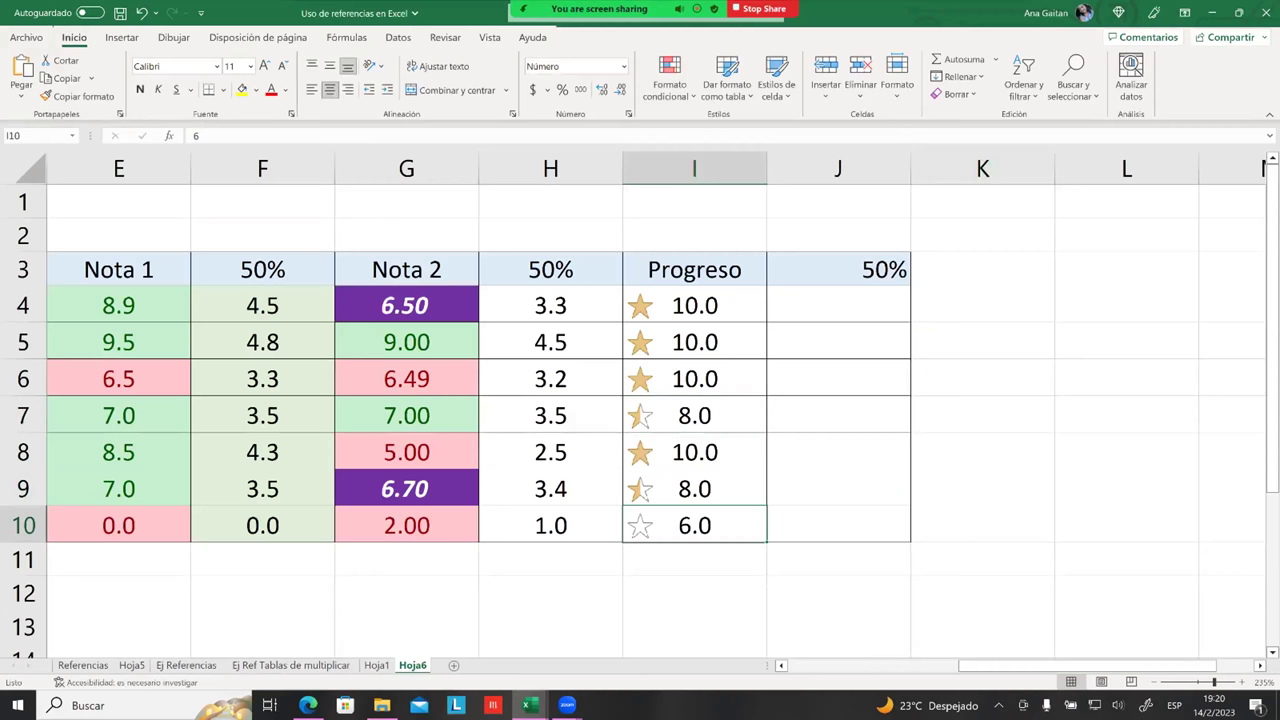
left_click(690, 489)
left_click(673, 445)
left_click(660, 414)
left_click(667, 379)
left_click(666, 345)
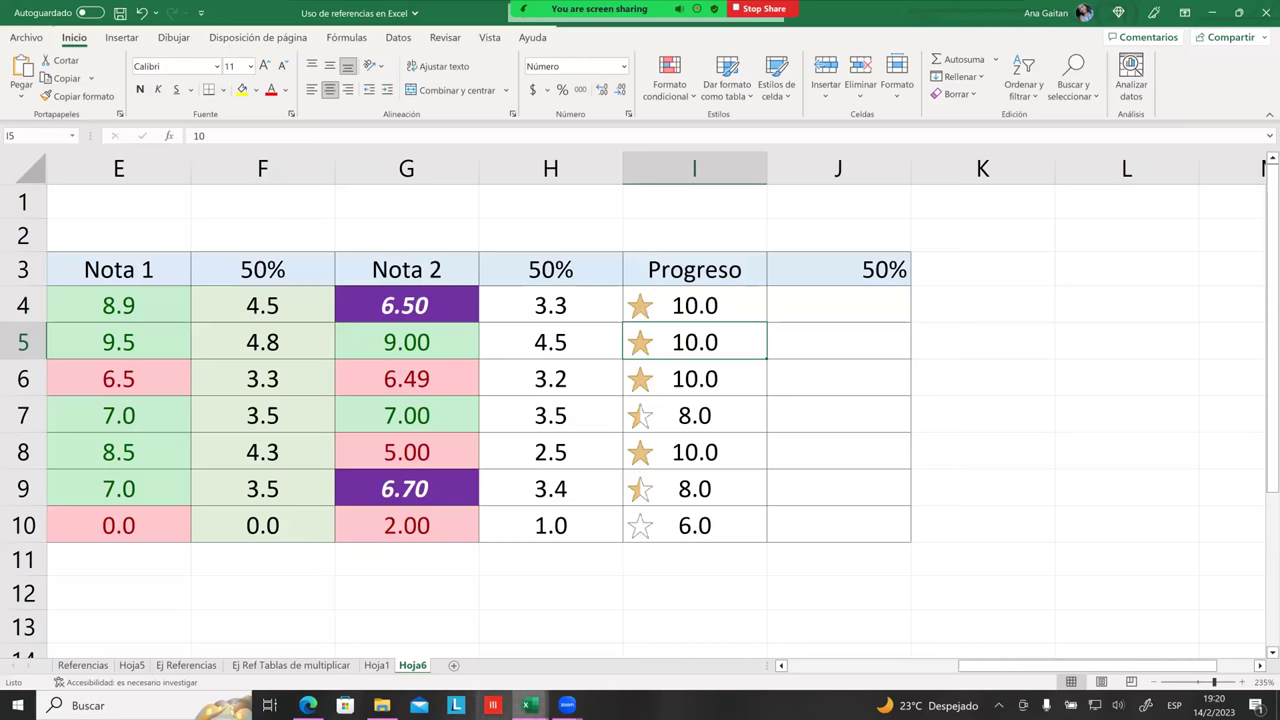
Switch to the Edge browser and read lesson 2.5 on the Administrador de nombres, including the definition of cell and range names
left_click(529, 705)
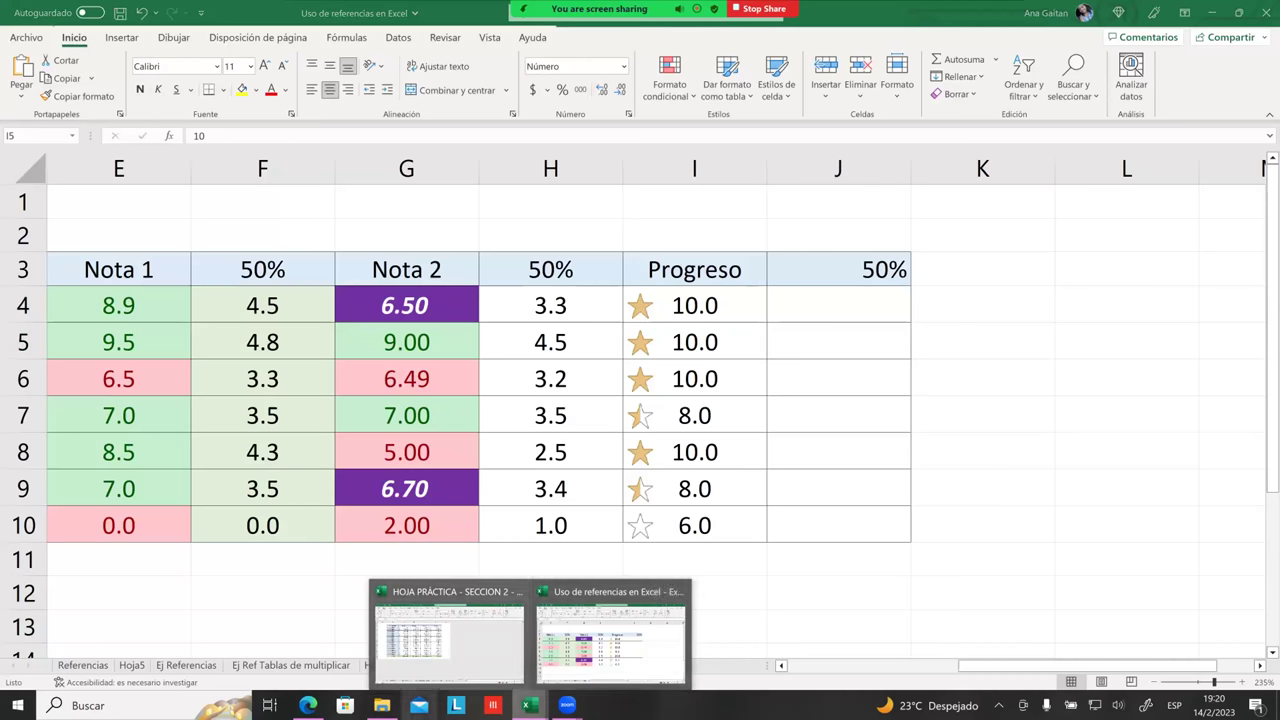
left_click(610, 635)
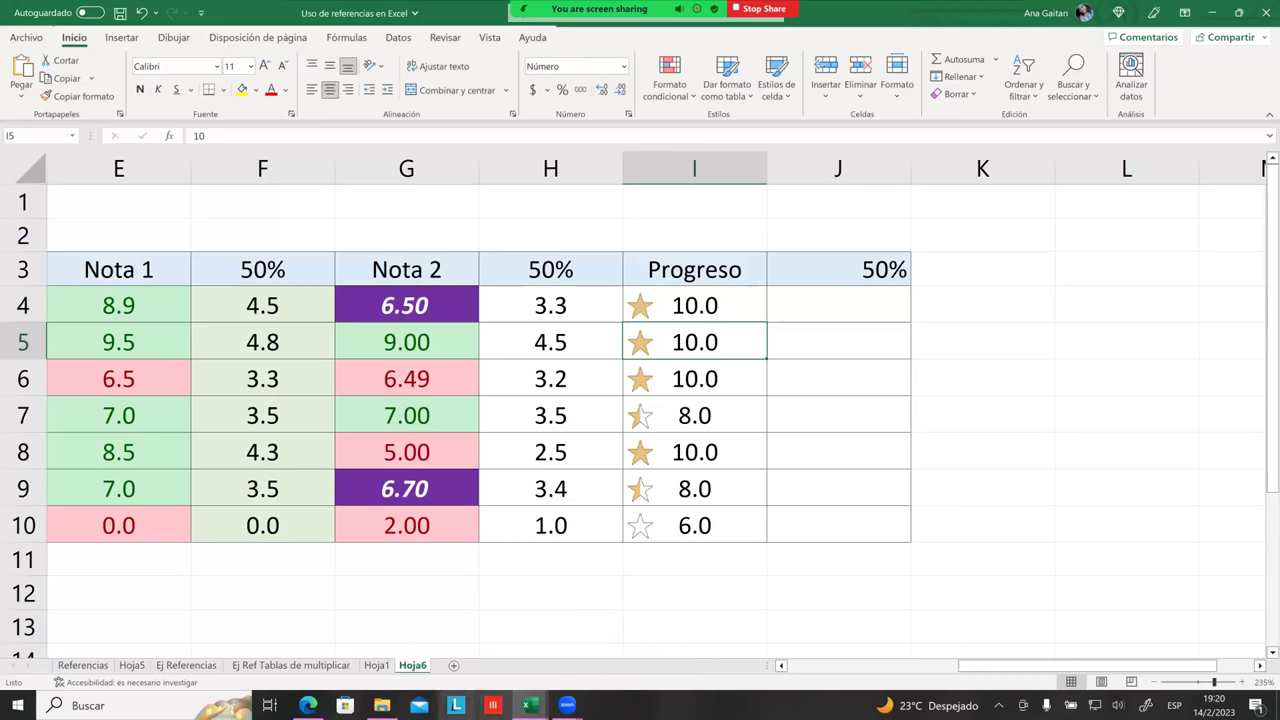
left_click(308, 705)
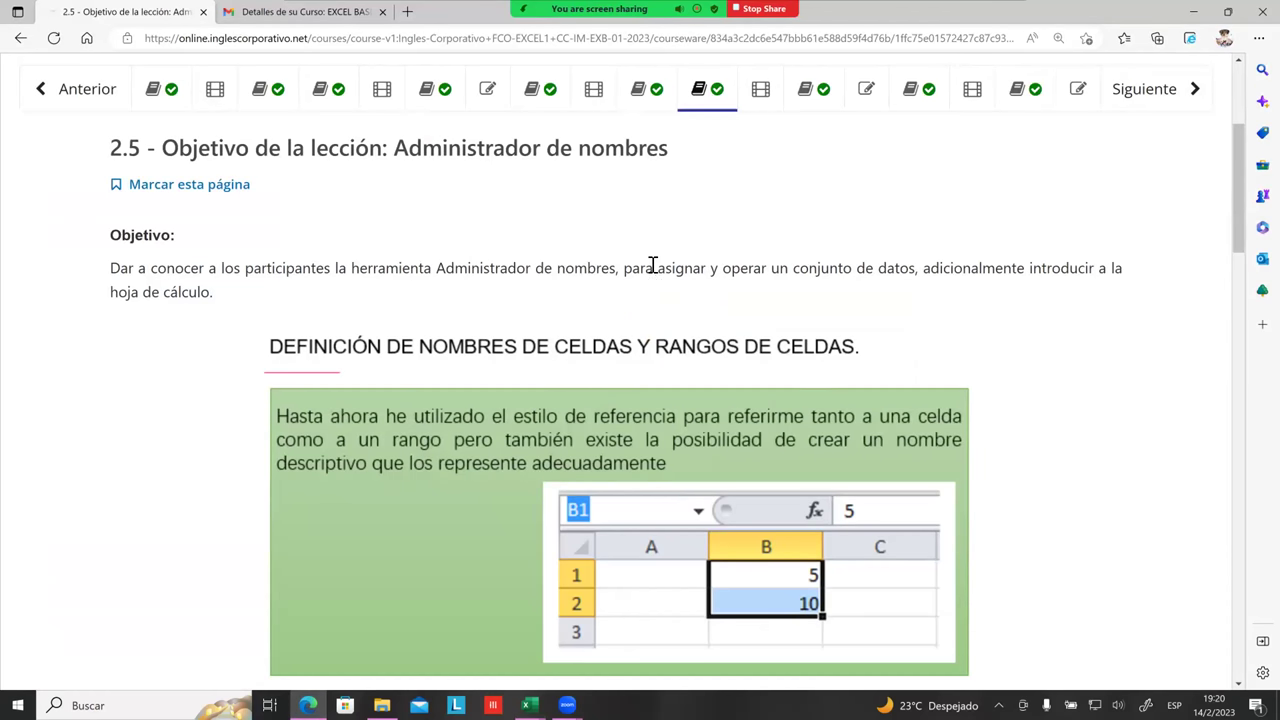
left_click_drag(392, 160, 760, 169)
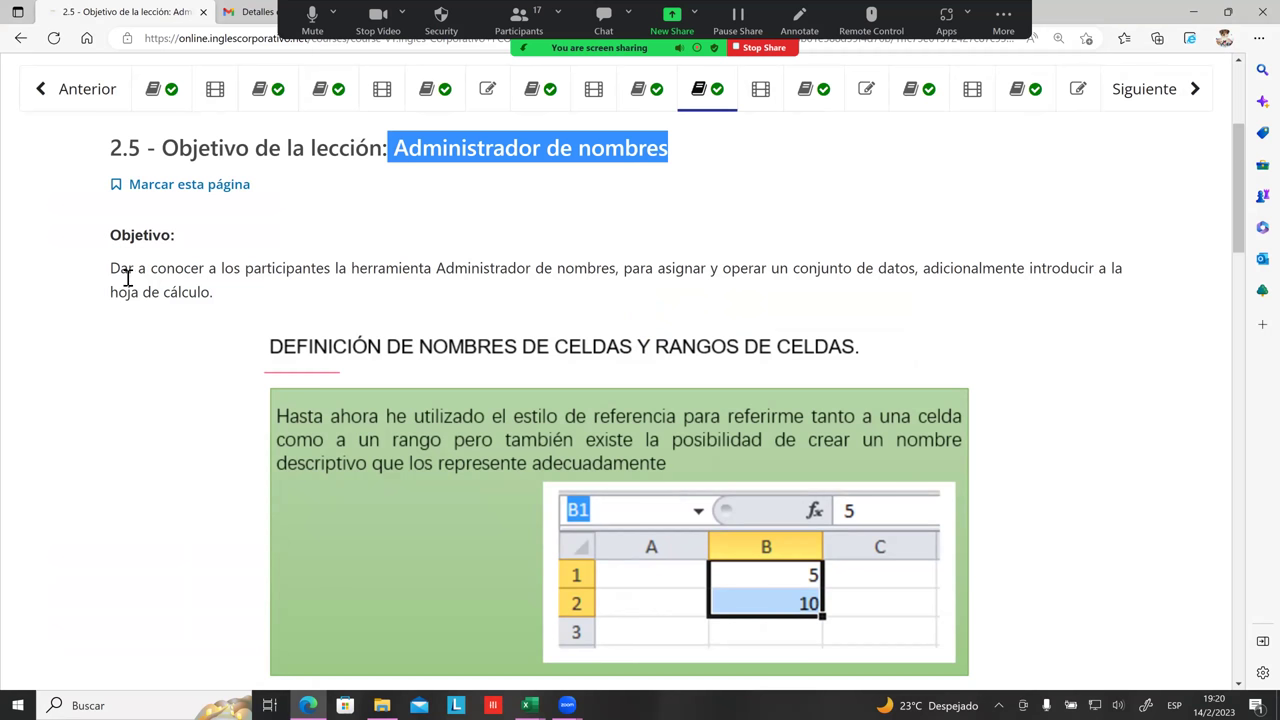
left_click_drag(131, 235, 152, 236)
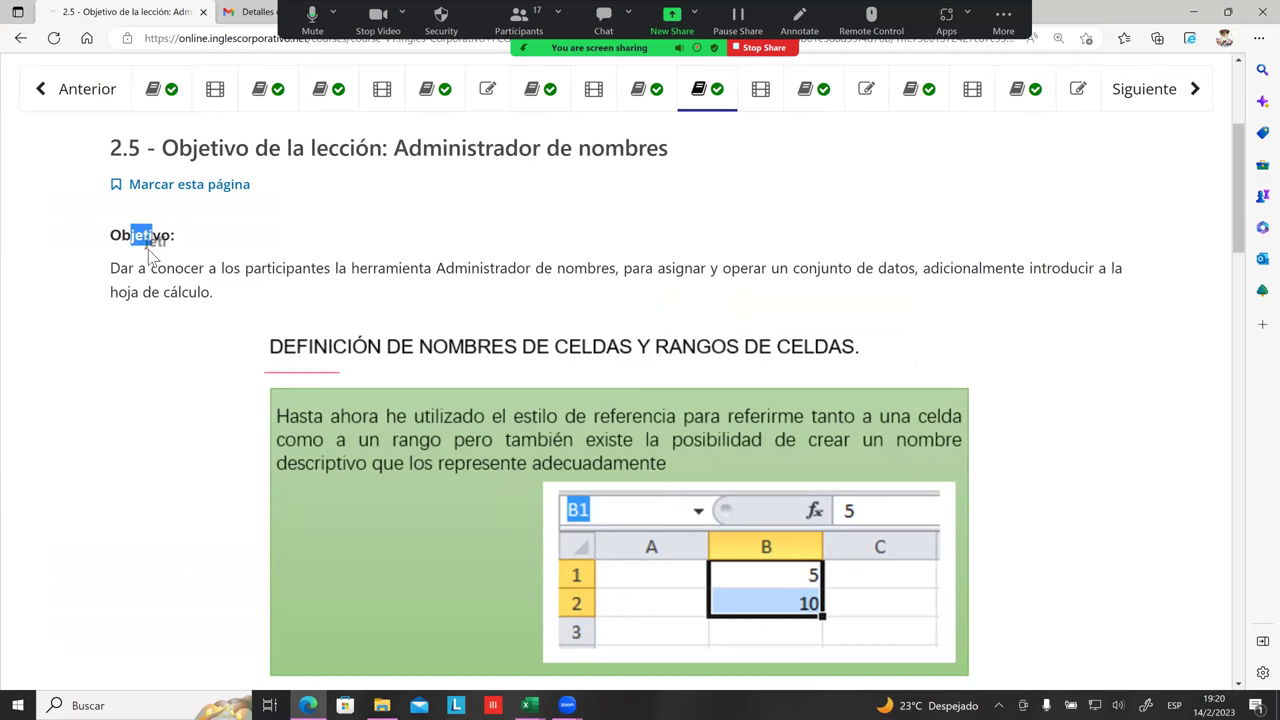
left_click(134, 267)
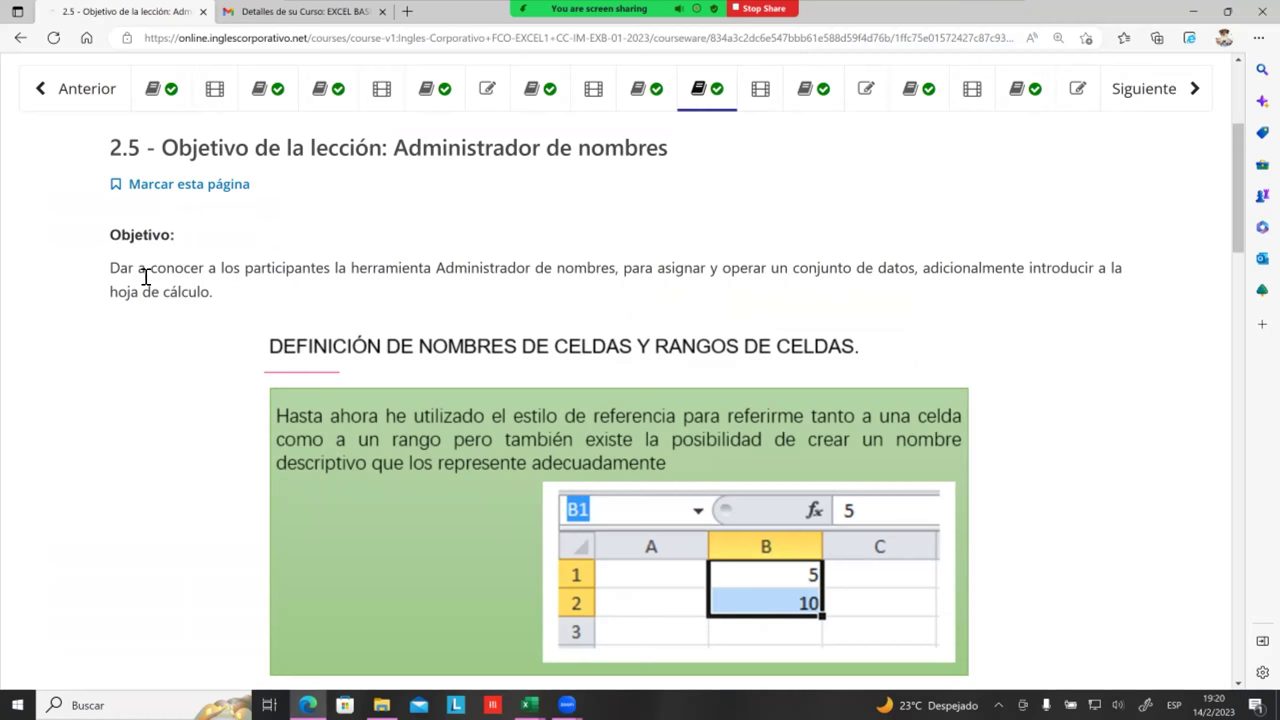
scroll(283, 325, "down", 1)
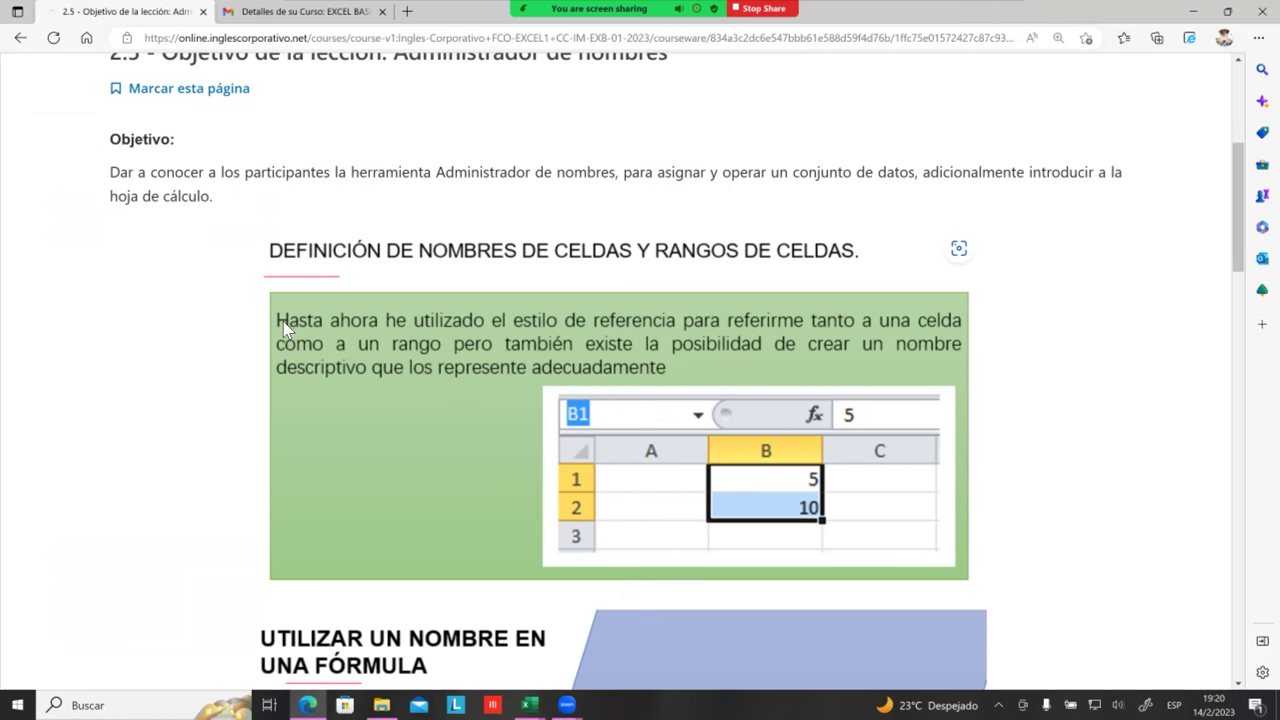
scroll(290, 327, "up", 3)
scroll(292, 330, "down", 2)
left_click_drag(270, 258, 450, 272)
scroll(472, 347, "down", 1)
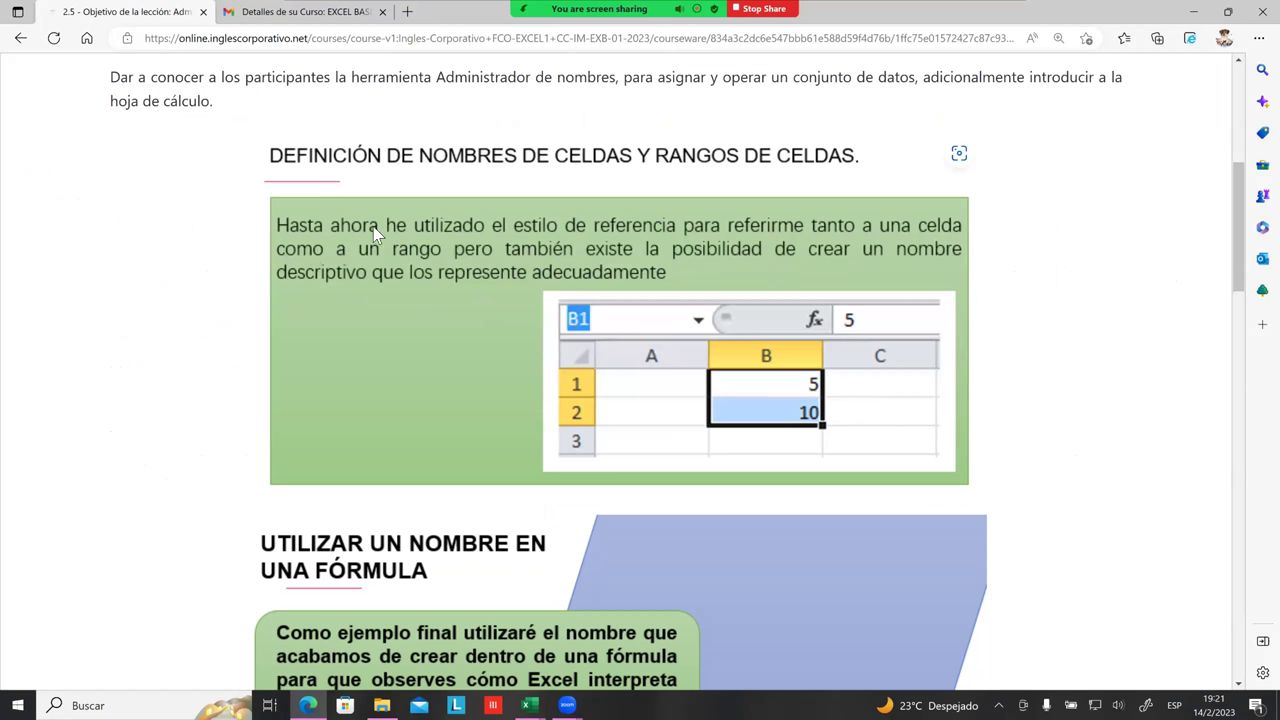
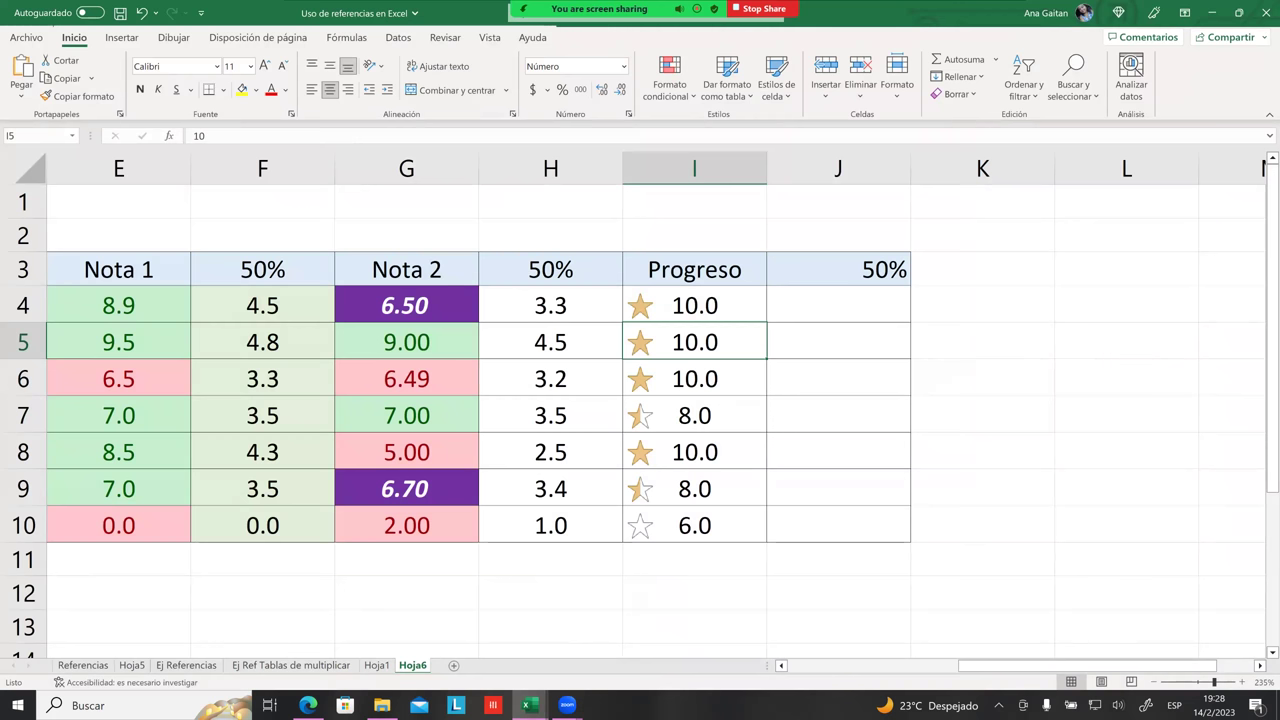
Review the conditionally formatted grades table on Hoja6, from the ALUMNOS column to the last 50% column
left_click_drag(1088, 666, 1011, 666)
left_click(1135, 305)
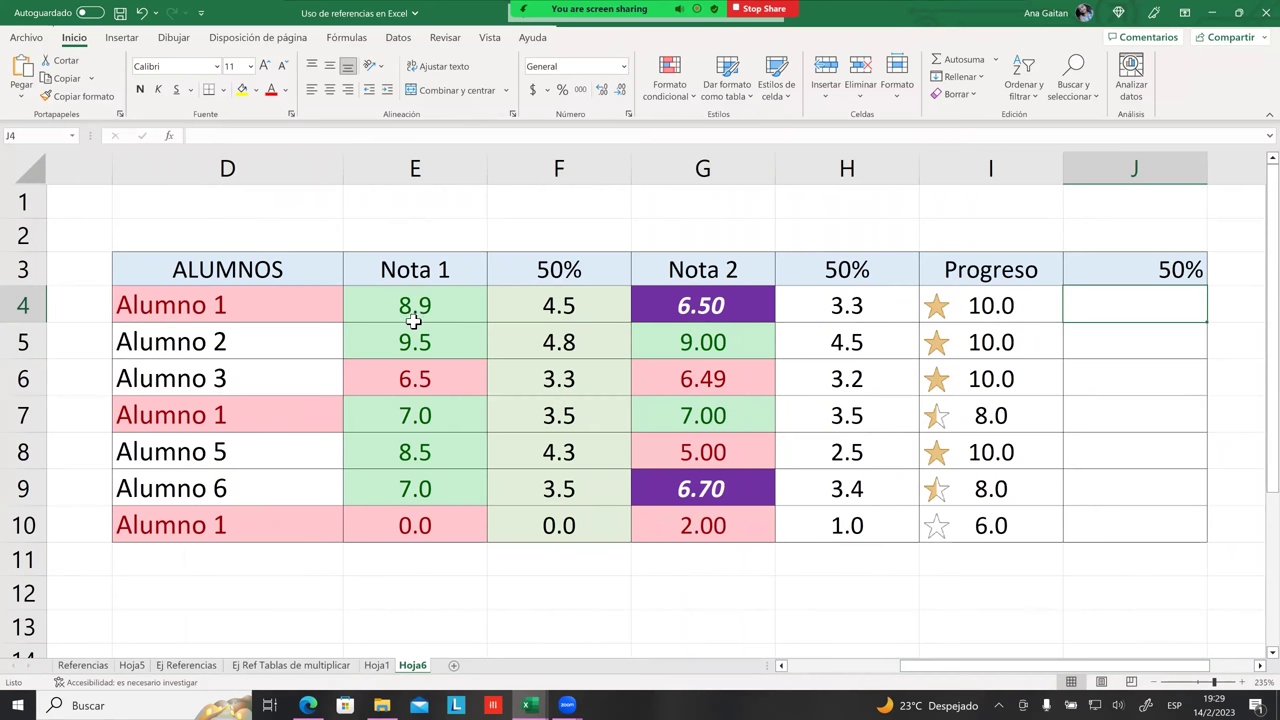
left_click(525, 335)
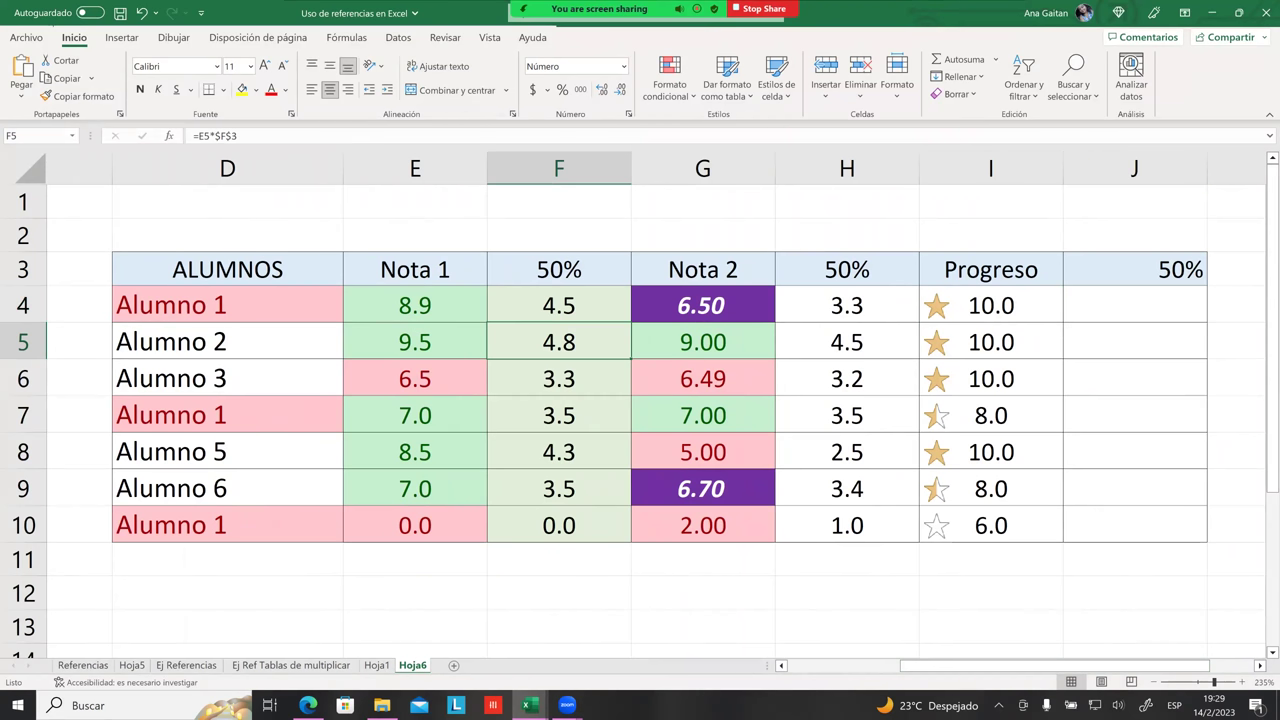
left_click_drag(249, 248, 794, 294)
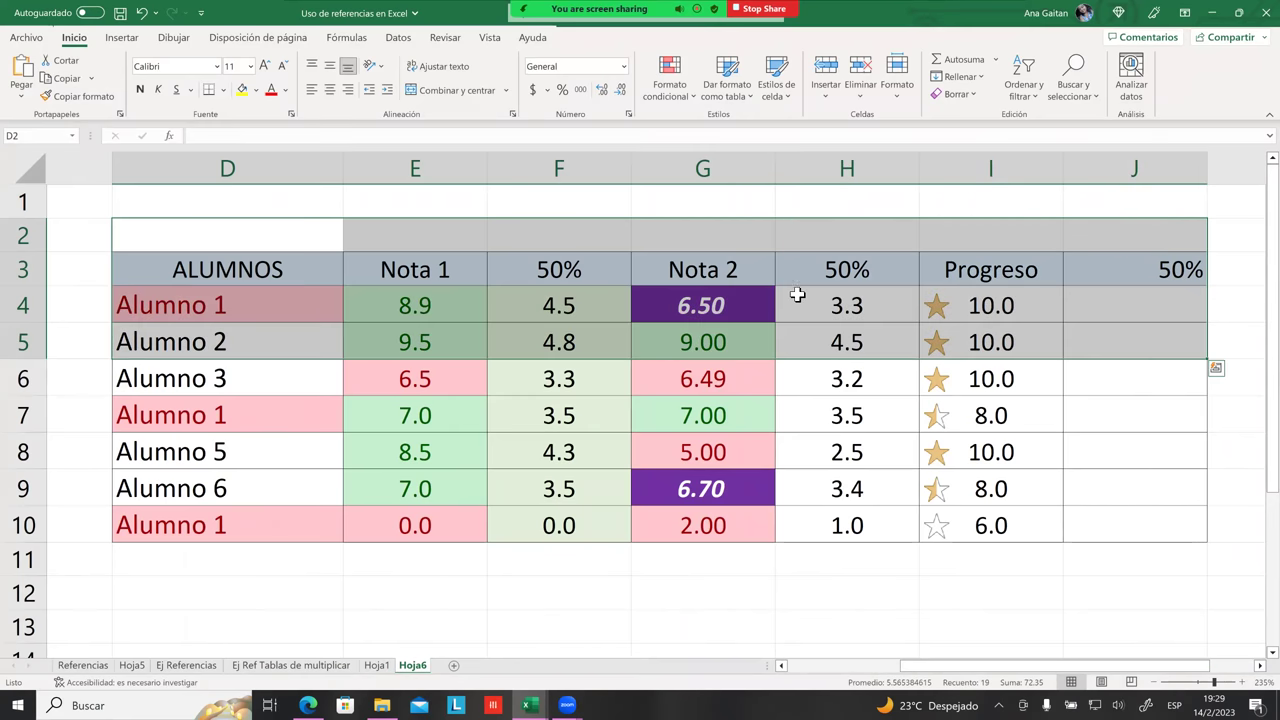
left_click(794, 300)
left_click_drag(229, 262, 1045, 268)
left_click_drag(1134, 414, 1134, 451)
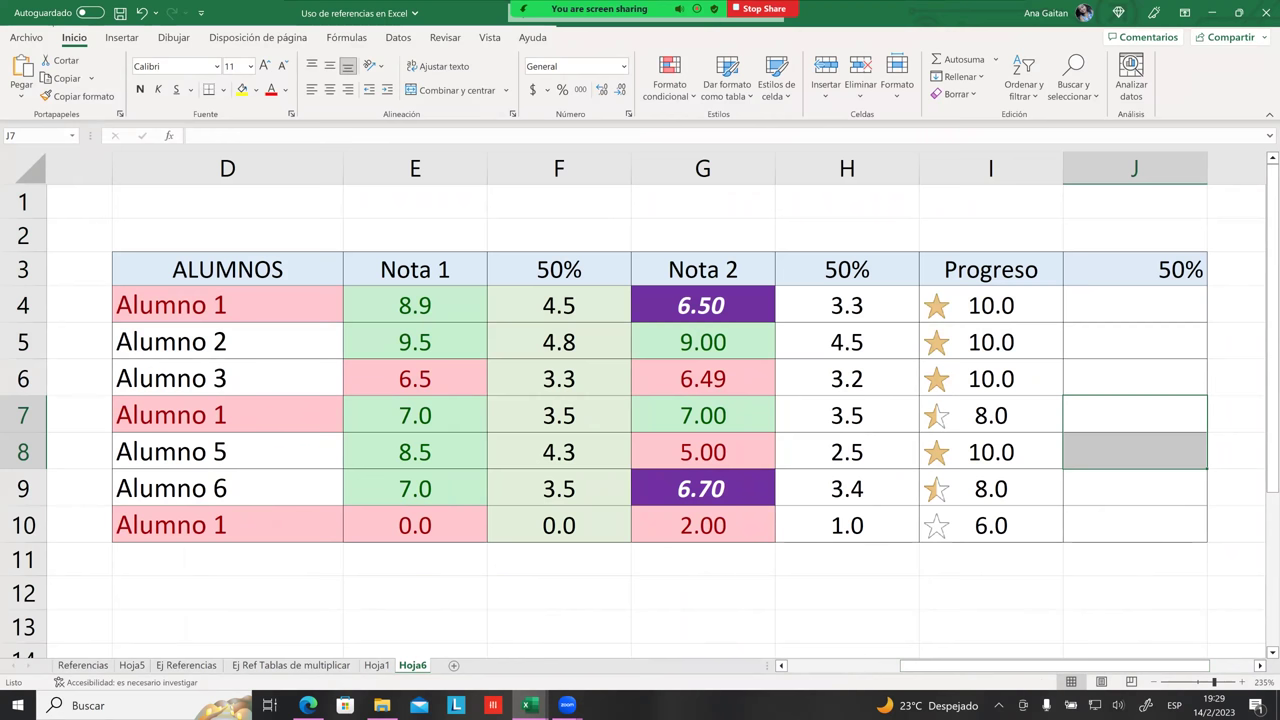
scroll(796, 206, "down", 1)
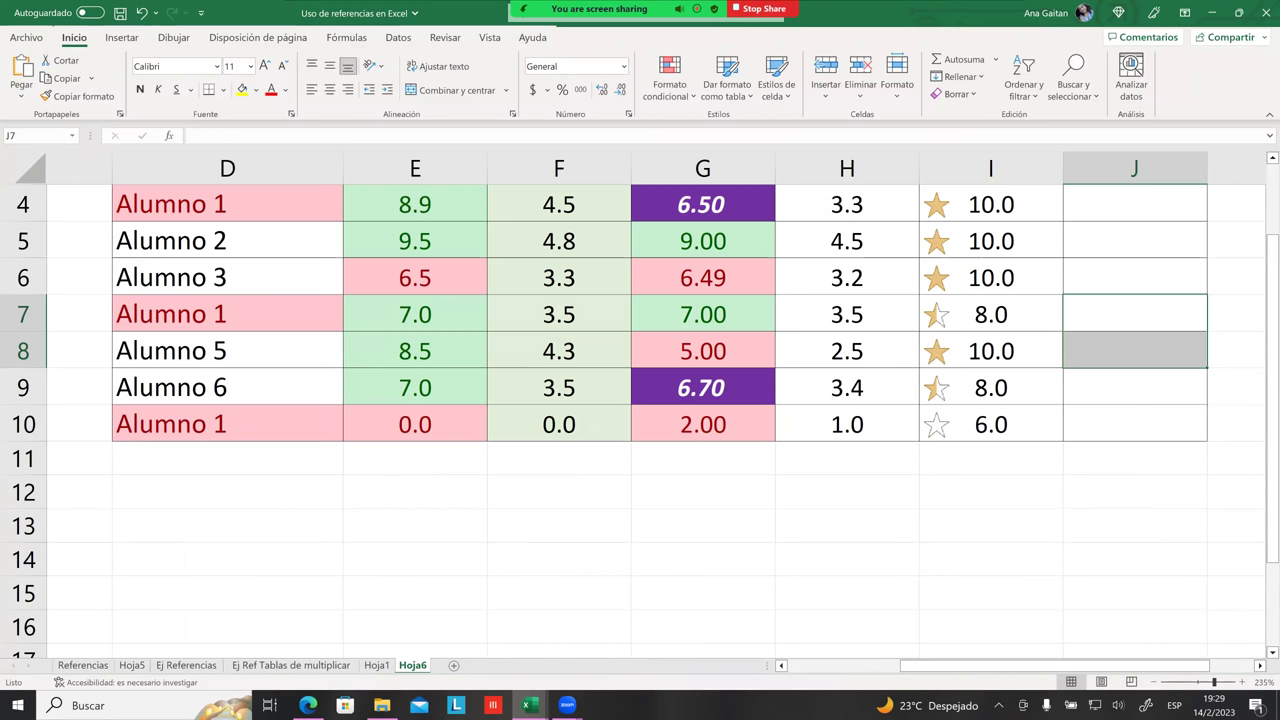
Examine how the active cell's reference is shown for cells in and above the grades table, including J4, F10, G9 and D1
scroll(796, 206, "up", 1)
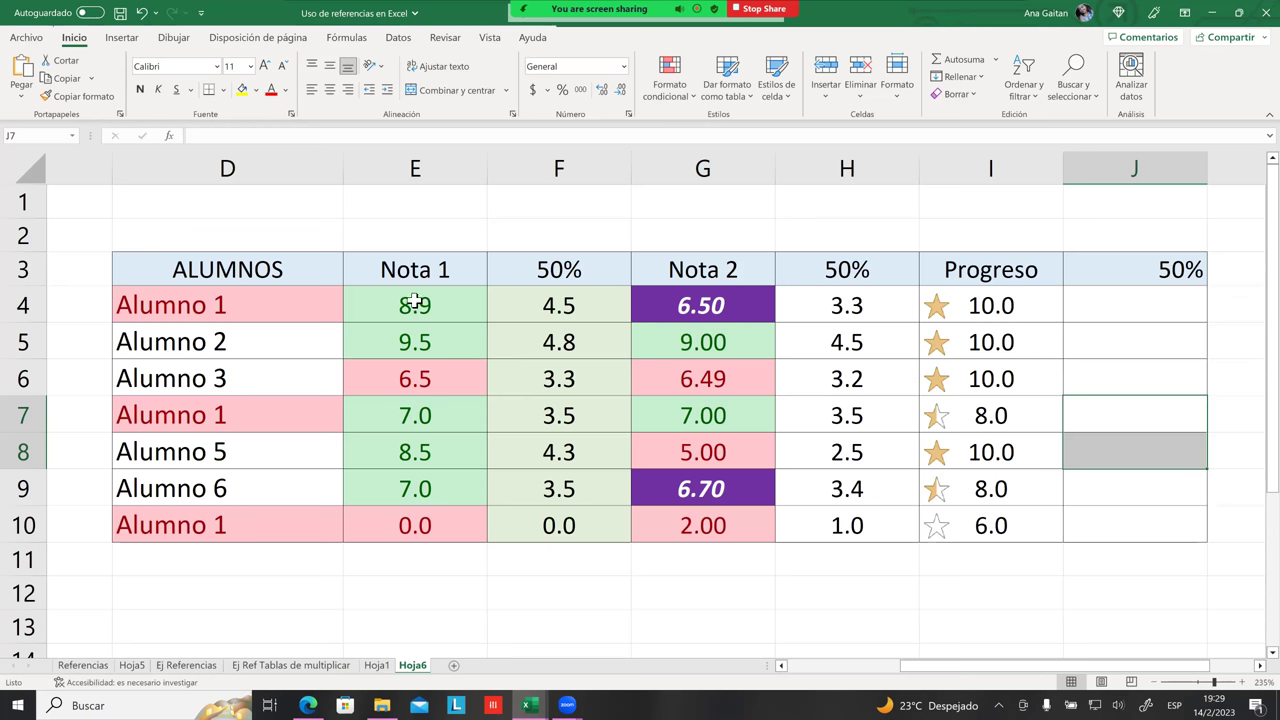
key("Up")
key("Up")
key("Up")
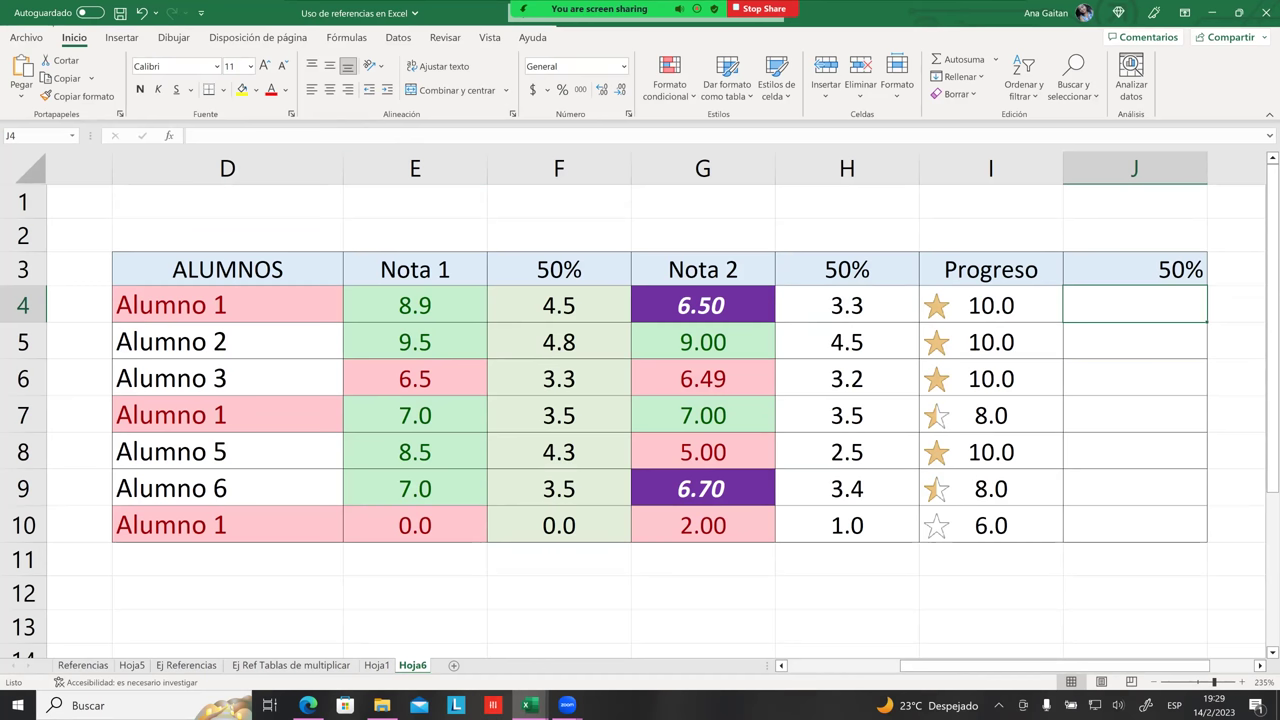
left_click(559, 525)
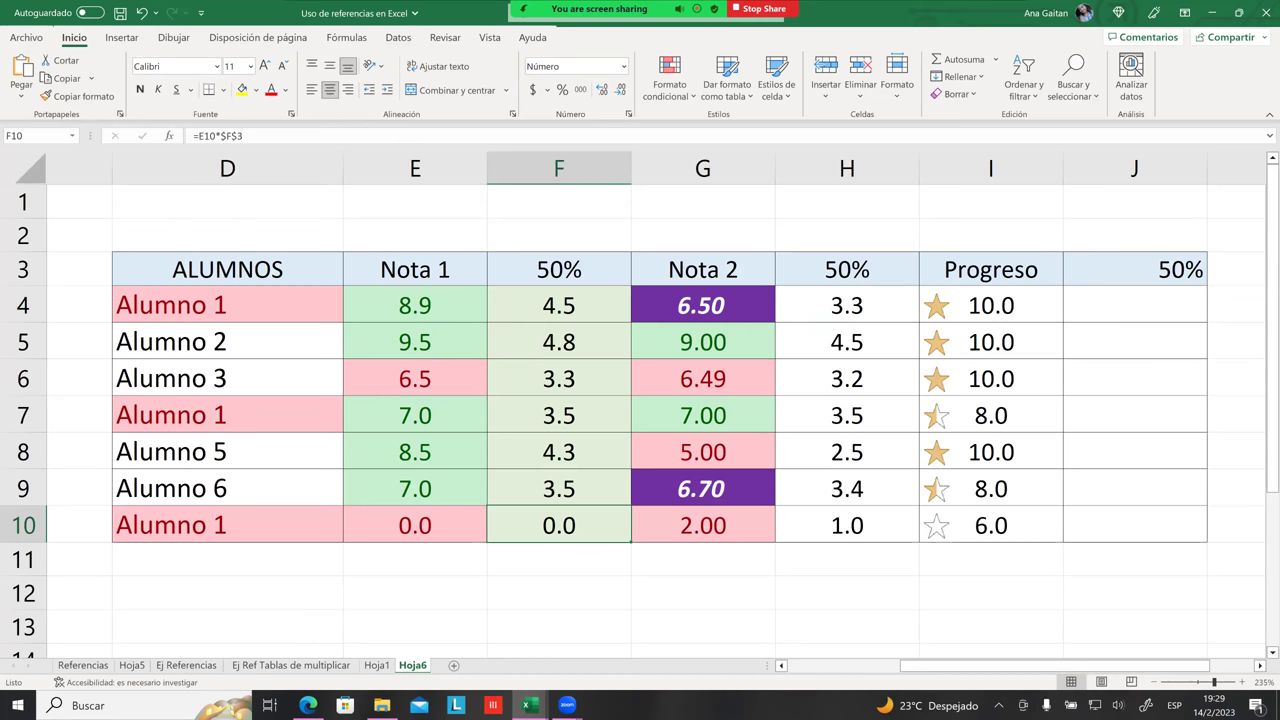
left_click(650, 488)
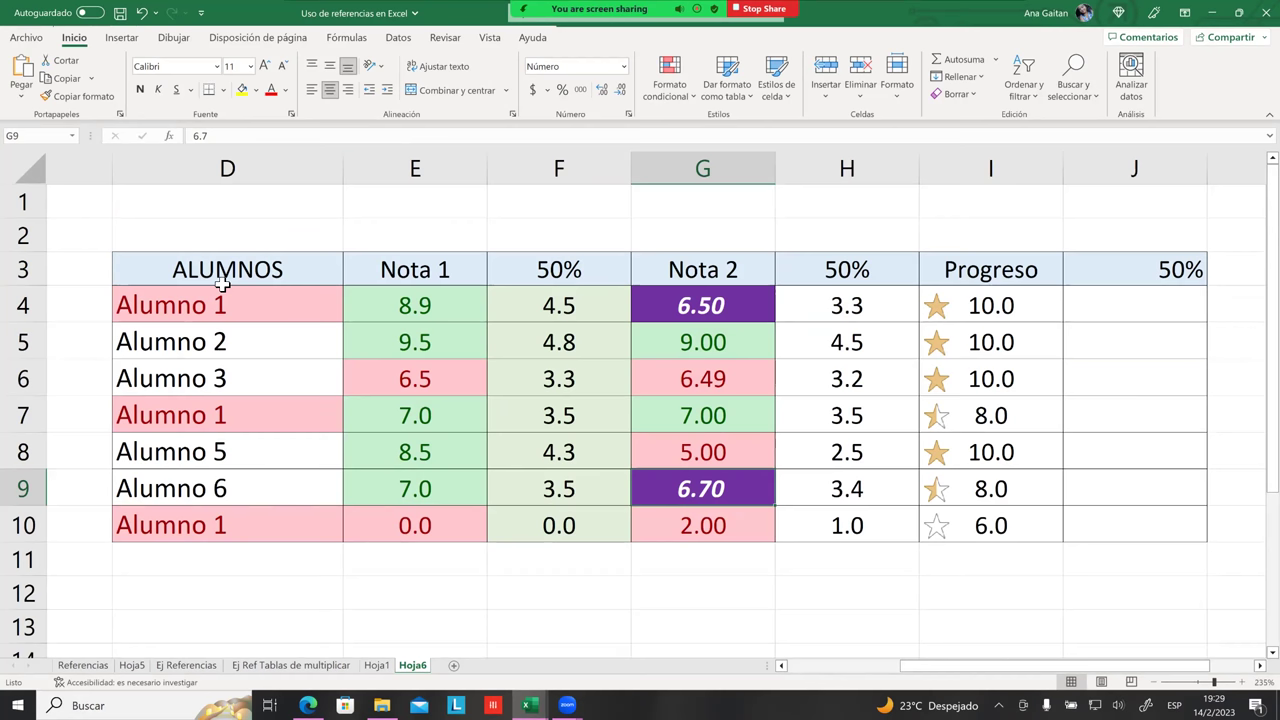
key("Left")
key("Left")
key("Right")
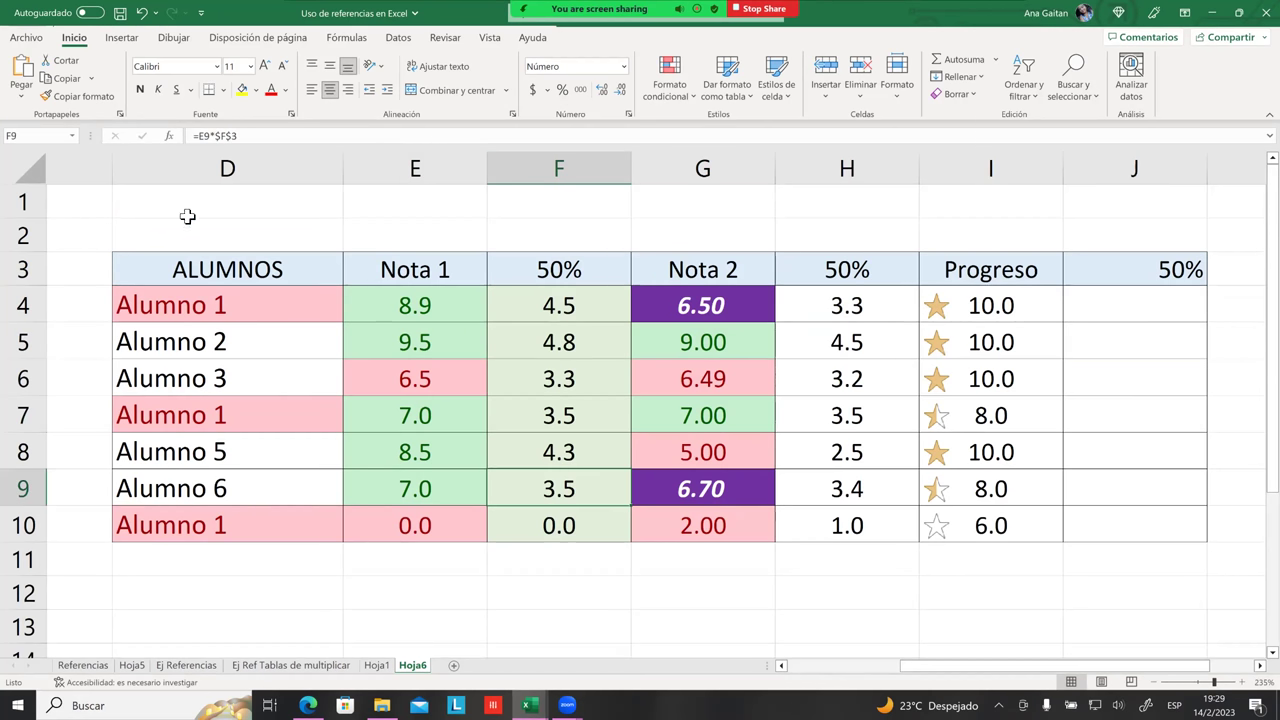
left_click(188, 210)
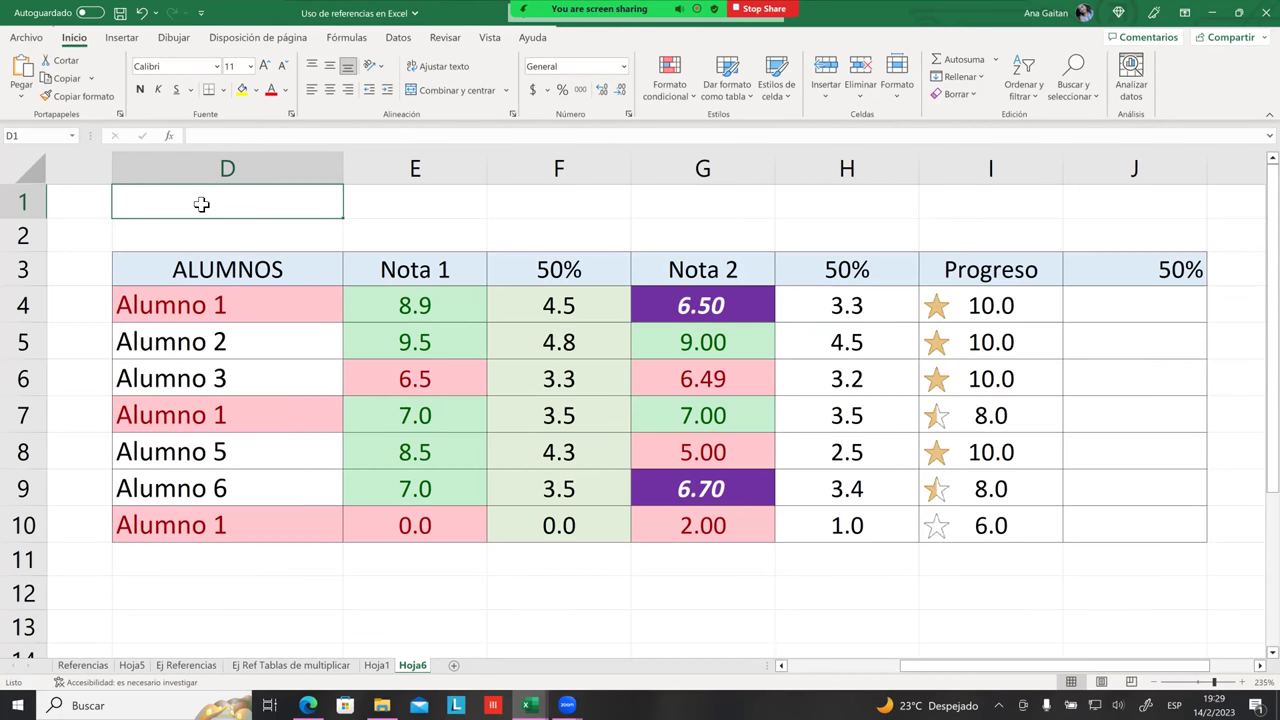
left_click(16, 137)
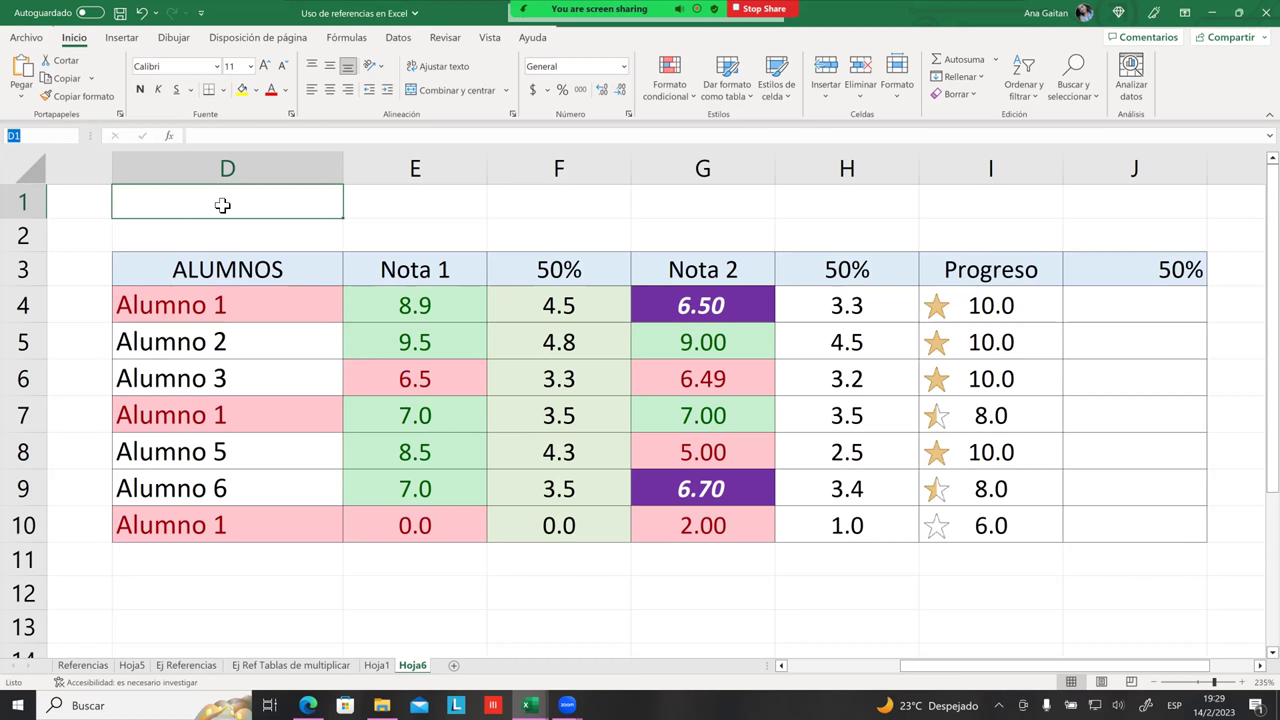
left_click(44, 136)
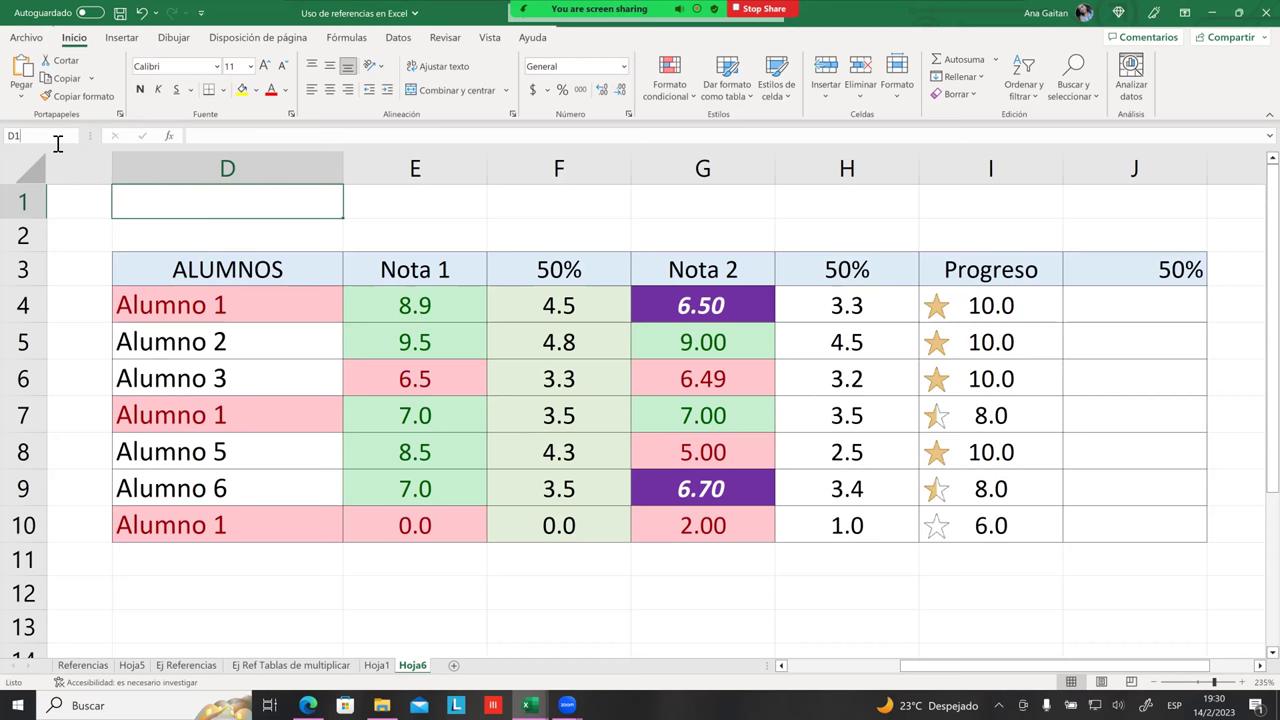
left_click(366, 246)
left_click(226, 202)
left_click(484, 239)
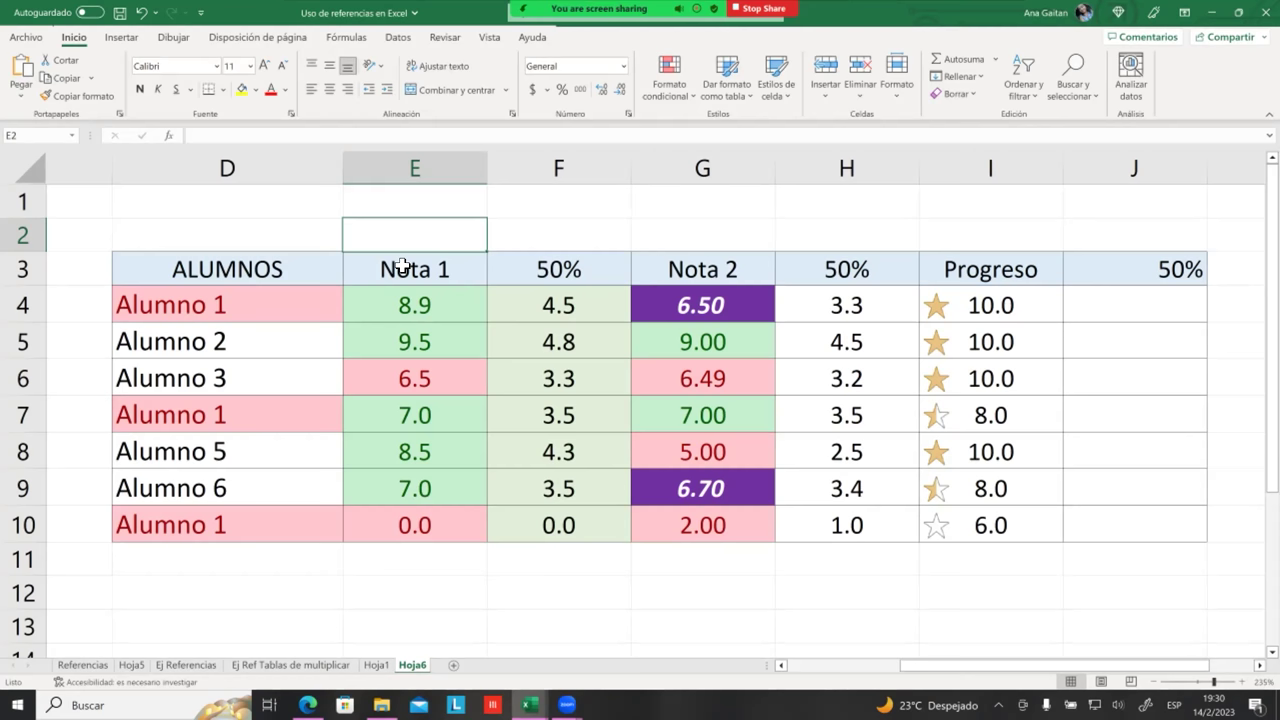
Fill cell Z100 on Hoja6 with yellow
left_click(536, 413)
key("Right")
key("Right")
key("Right")
key("Right")
key("Right")
key("Right")
key("Right")
key("Right")
key("Right")
key("Right")
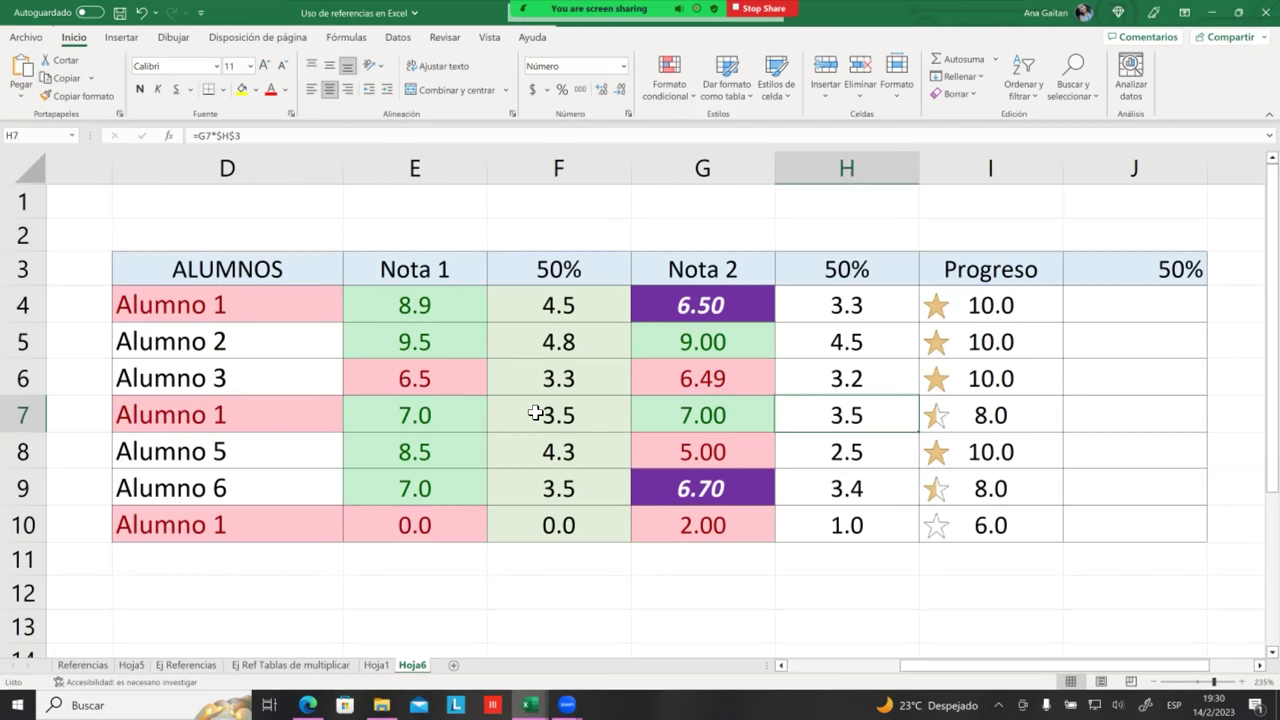
key("Right")
key("Right")
key("Right")
key("Right")
key("Right")
key("Right")
key("Right")
key("Right")
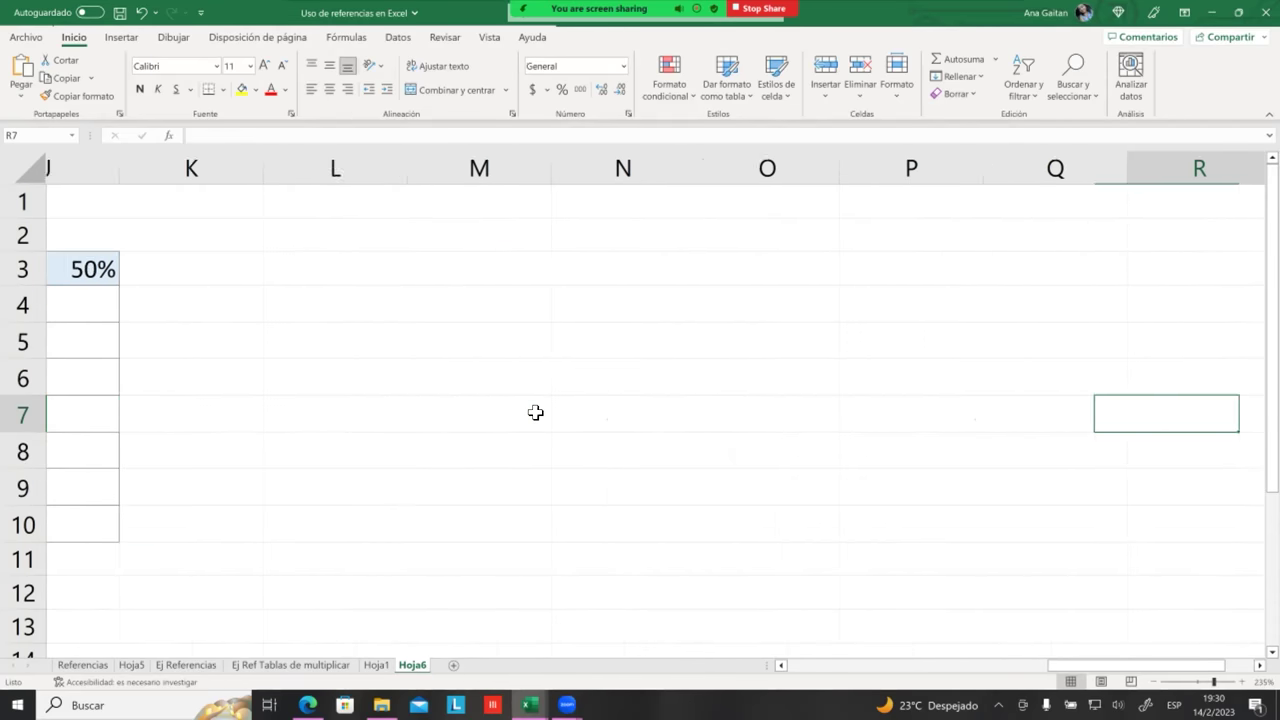
key("Right")
key("Right")
key("Down")
key("Down")
key("Down")
key("Down")
key("Down")
key("Down")
key("Down")
key("Down")
key("Down")
key("Down")
key("Down")
key("Down")
key("Down")
key("Down")
key("Down")
key("Down")
key("Down")
key("Down")
key("Down")
key("Down")
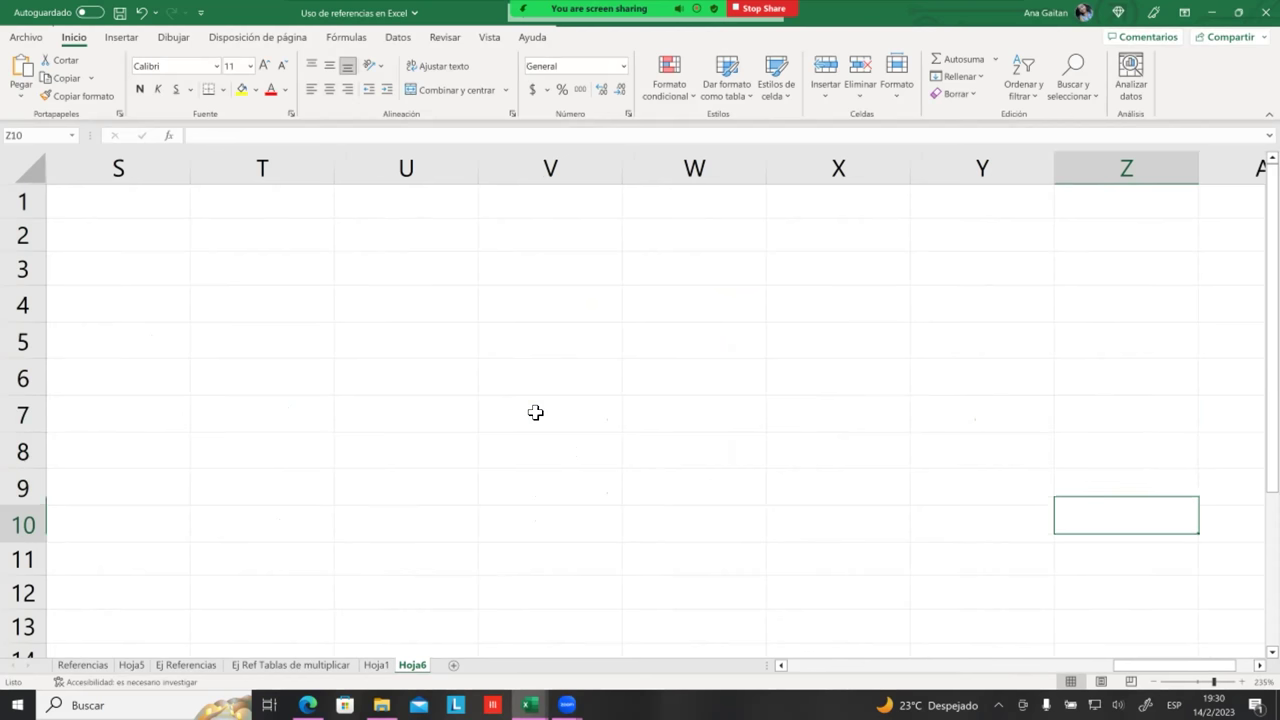
key("Down")
key("Down")
key("Down")
key("Down")
key("Down")
key("Down")
key("Down")
key("Down")
key("Down")
key("Down")
key("Down")
key("Down")
key("Down")
key("Down")
key("Down")
key("Down")
key("Down")
key("Down")
key("Down")
key("Down")
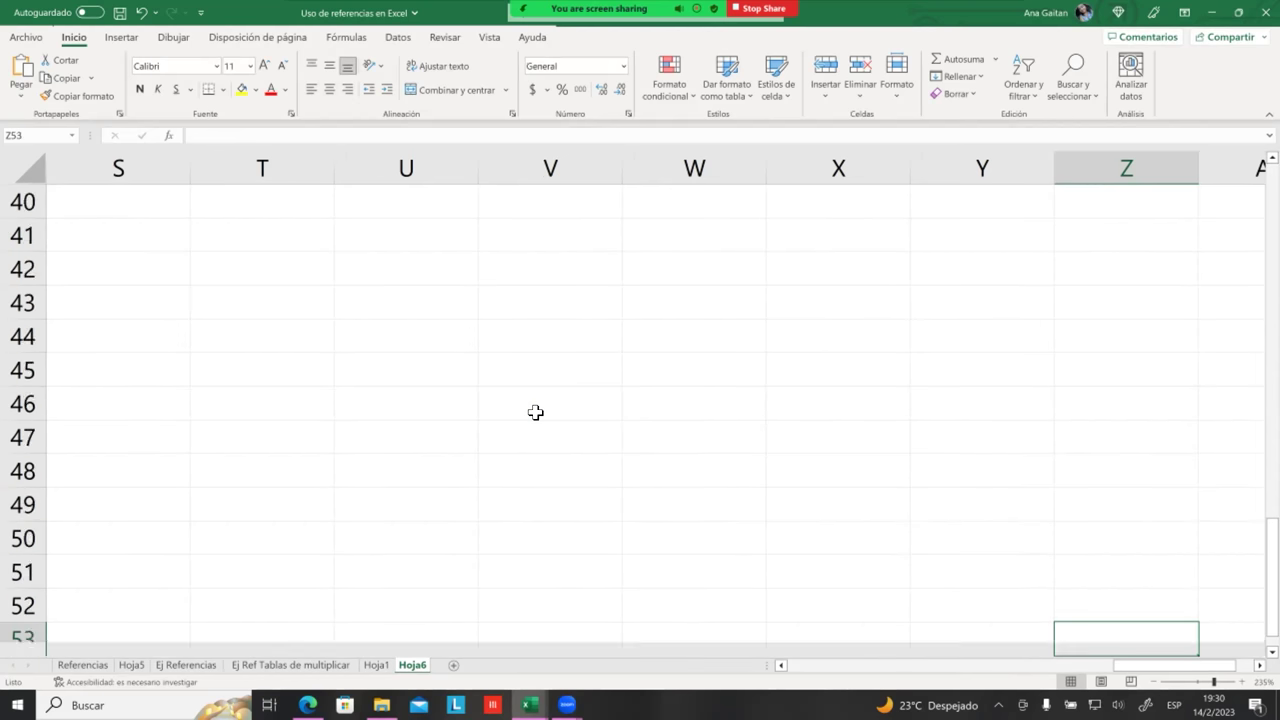
key("Down")
key("Down")
key("Down")
key("Down")
key("Down")
key("Down")
key("Down")
key("Down")
key("Down")
key("Down")
key("Down")
key("Down")
key("Down")
key("Down")
key("Down")
key("Down")
key("Down")
key("Down")
key("Down")
key("Down")
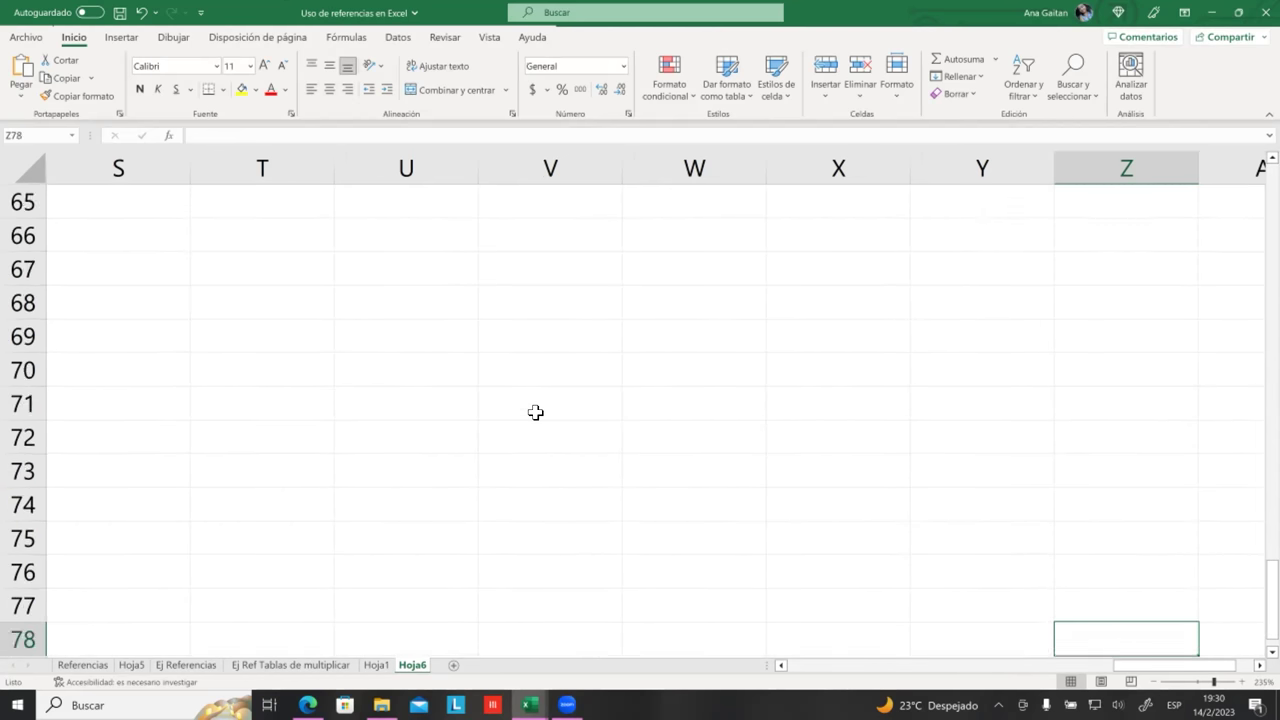
key("Down")
key("Down")
key("Down")
key("Down")
key("Down")
key("Down")
key("Down")
key("Down")
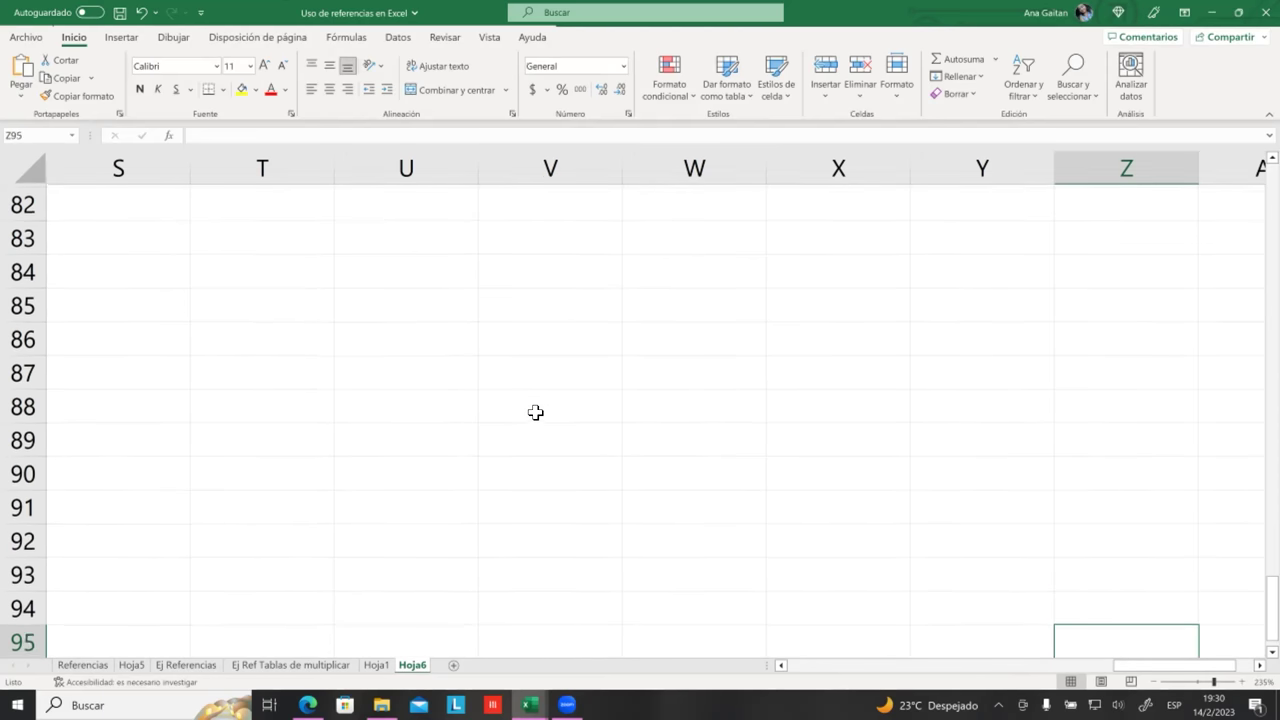
key("Down")
key("Up")
key("Up")
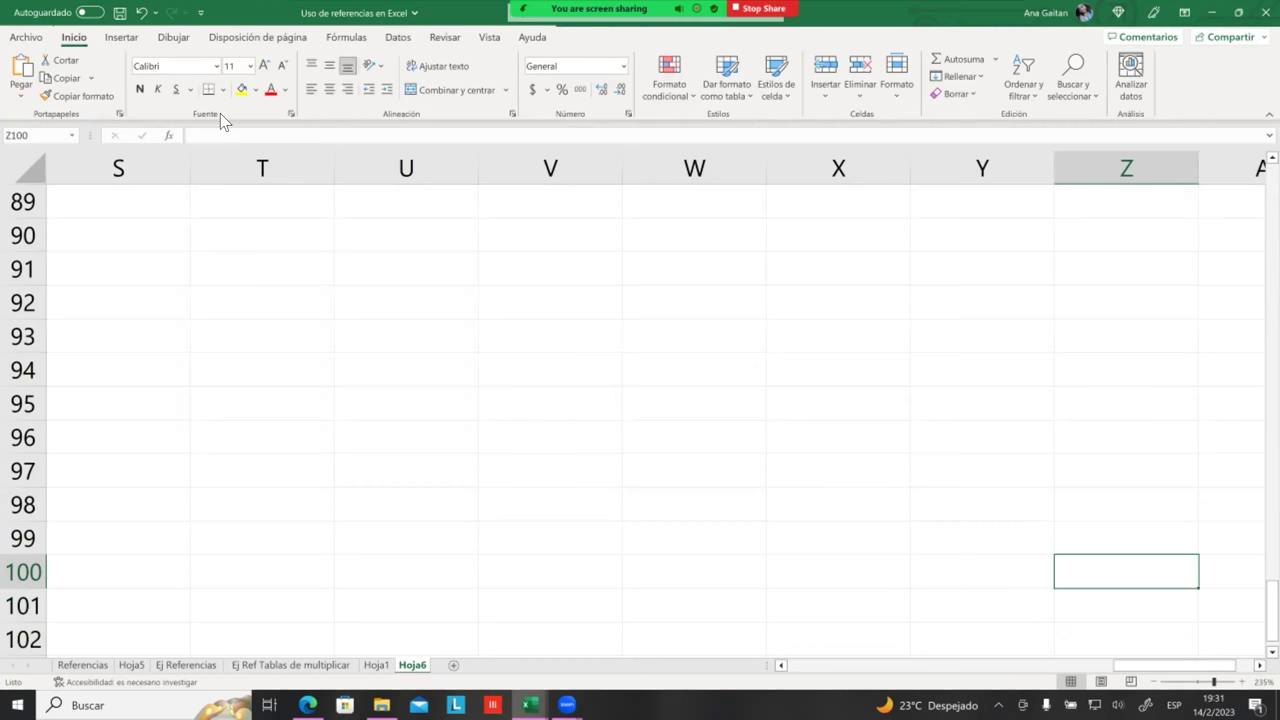
left_click(246, 94)
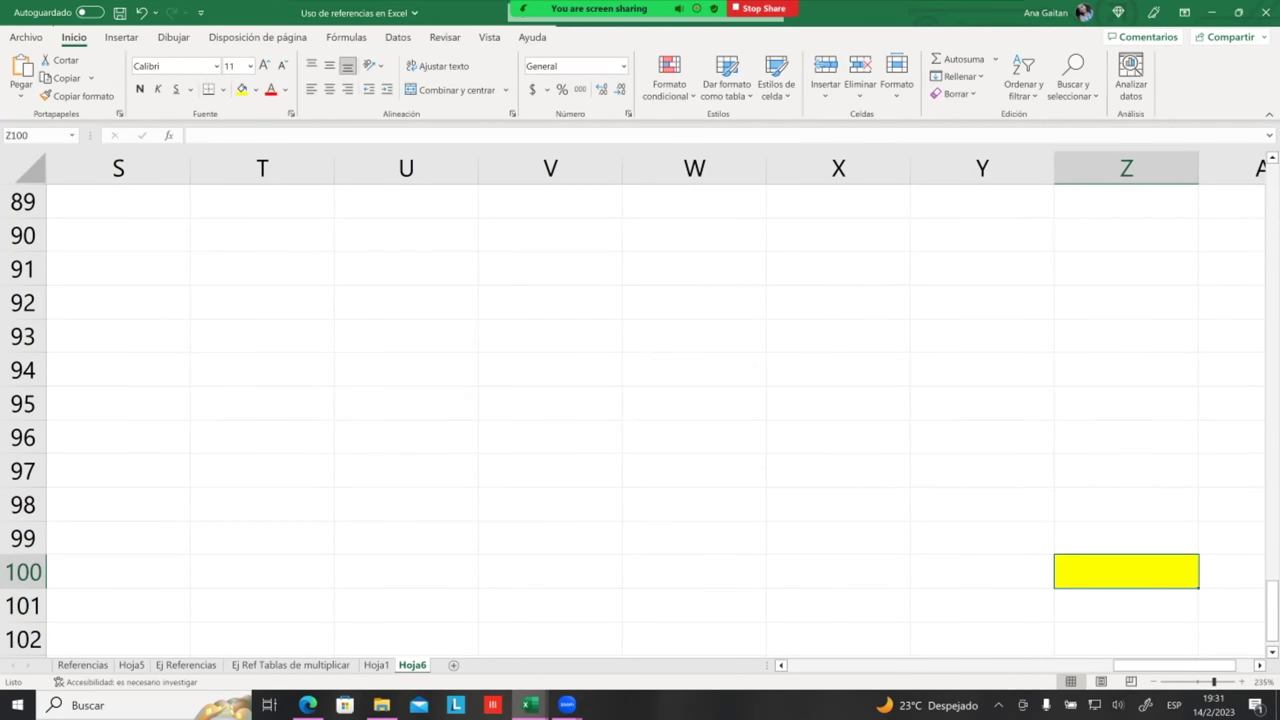
Return to cell A1 and jump directly to the yellow cell by entering the reference z100
key("ctrl+Home")
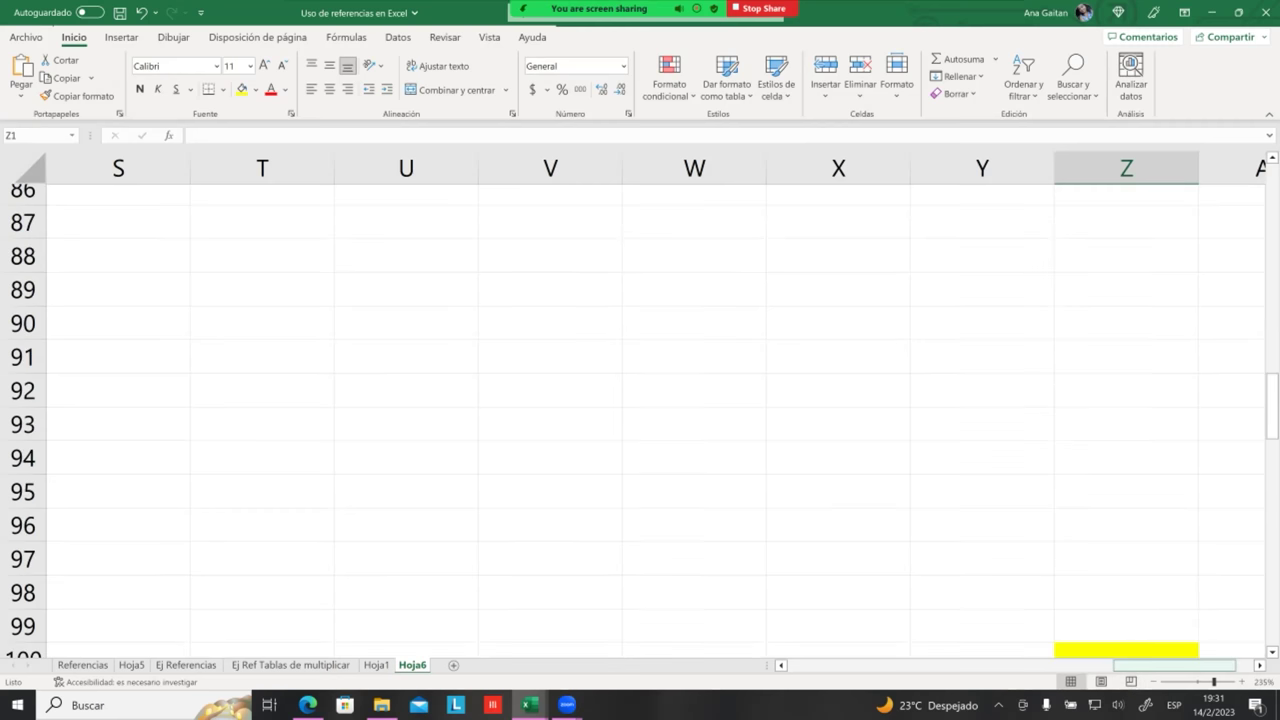
left_click(268, 312)
left_click(157, 212)
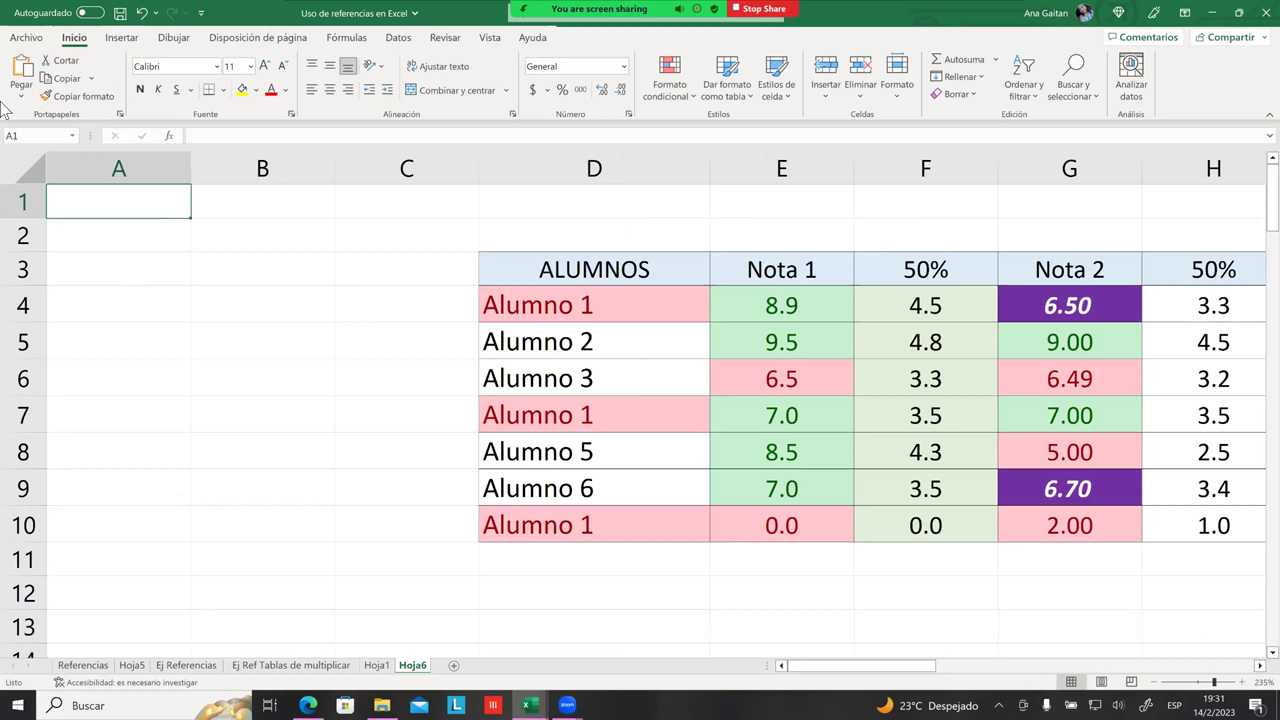
left_click(26, 138)
key("BackSpace")
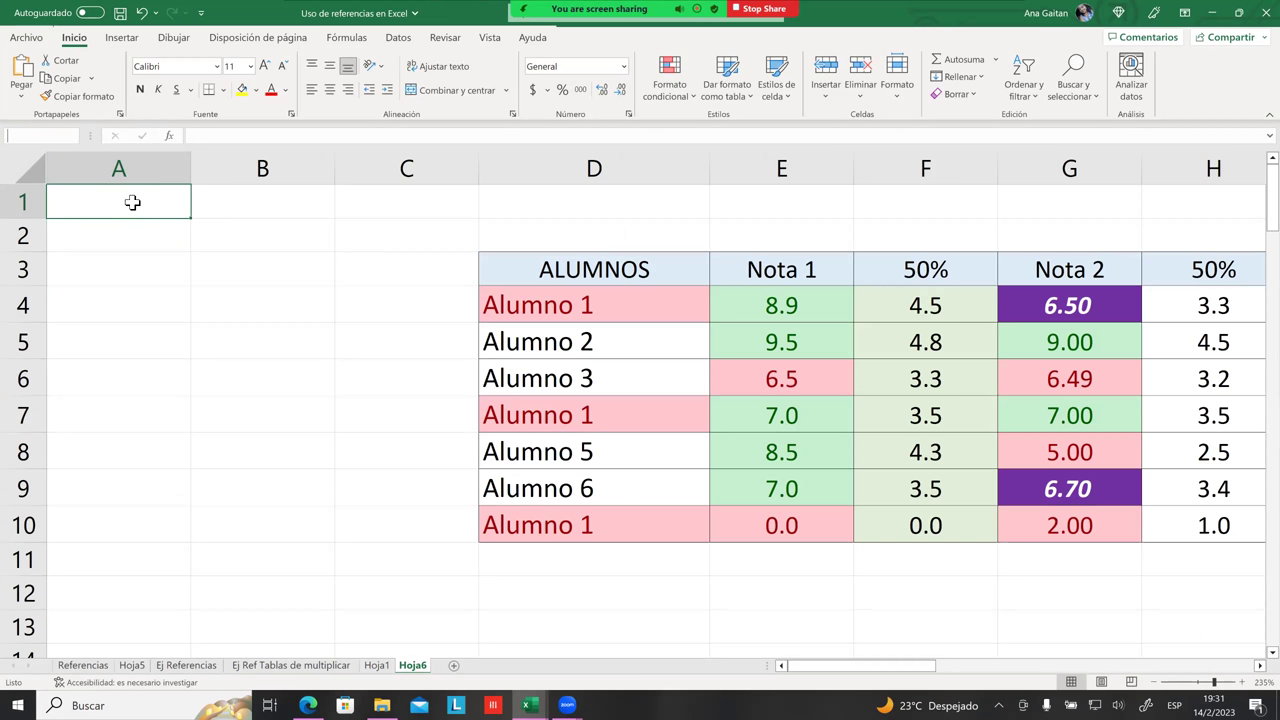
type("z100")
key("Return")
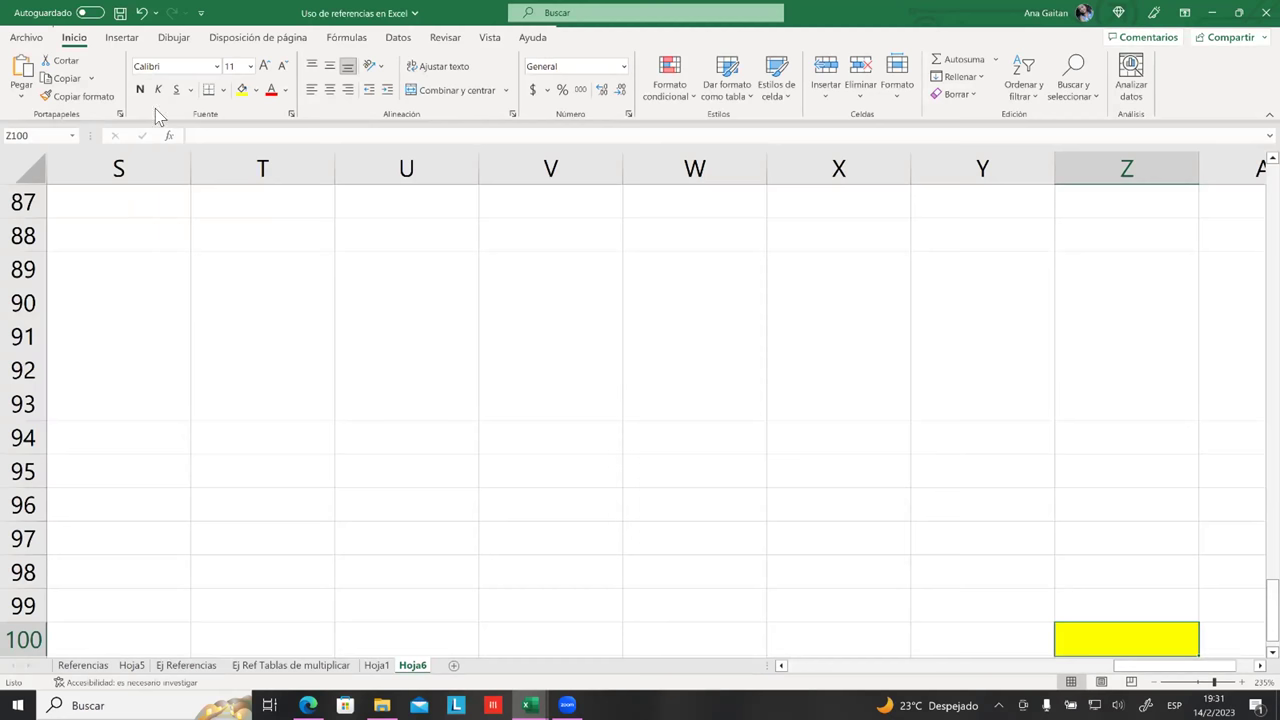
scroll(640, 420, "down", 2)
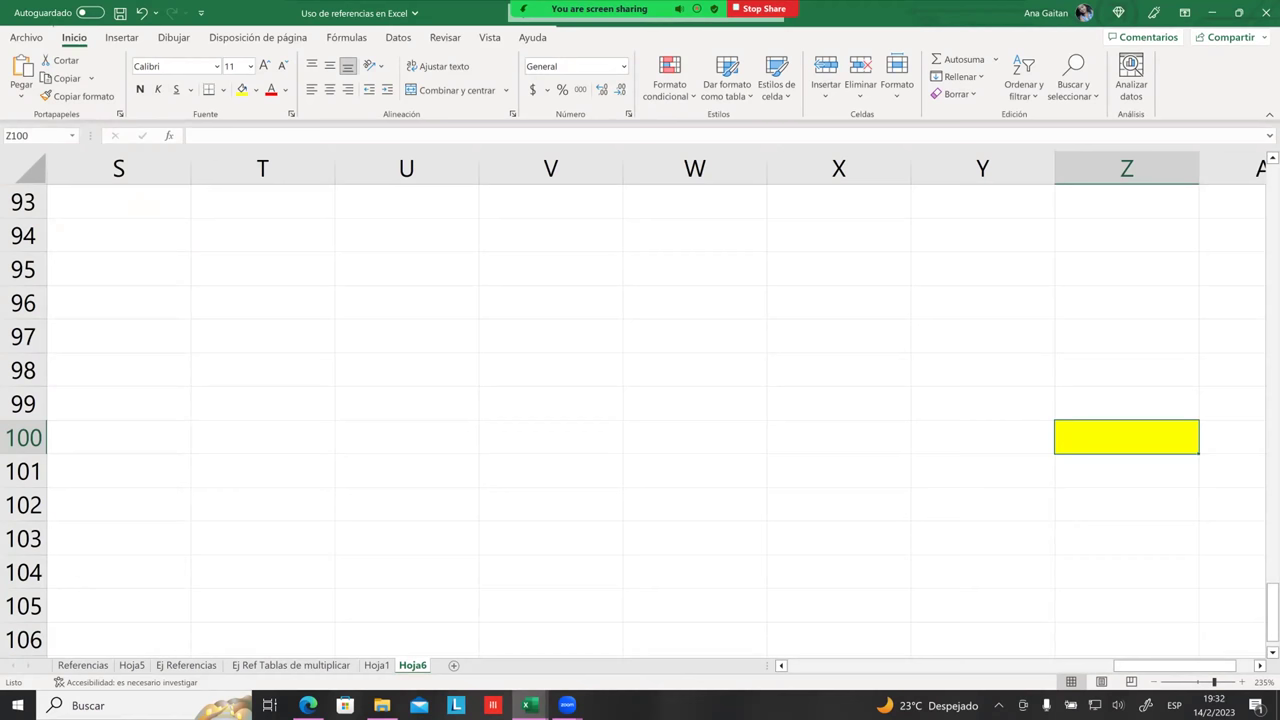
Select cell X100 and jump back near the grades table by entering the reference b5
left_click(815, 431)
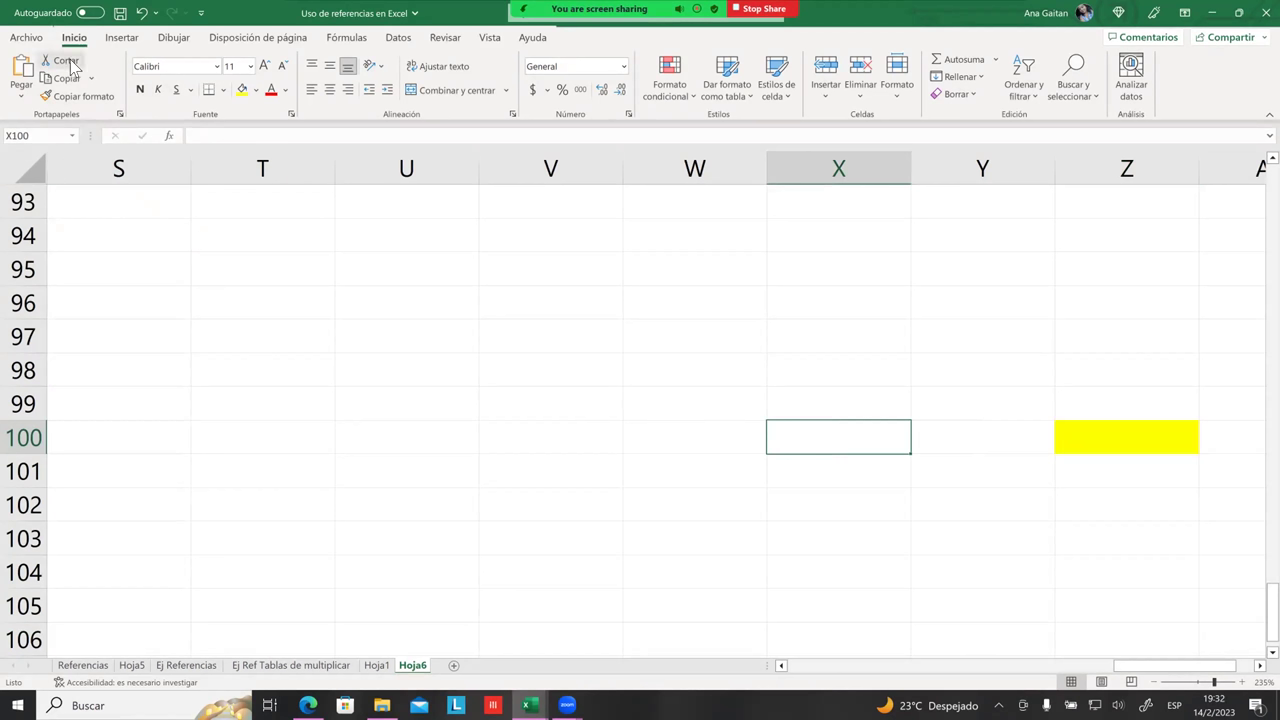
left_click(49, 135)
type("b5")
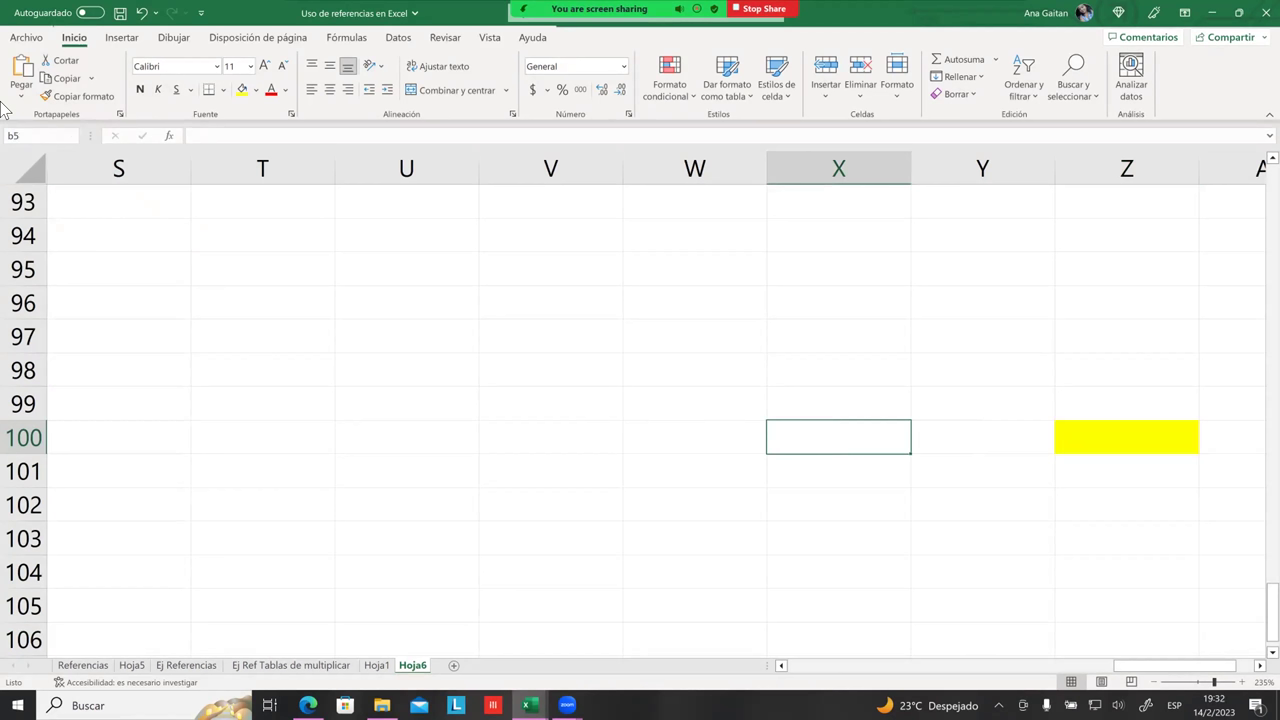
key("Return")
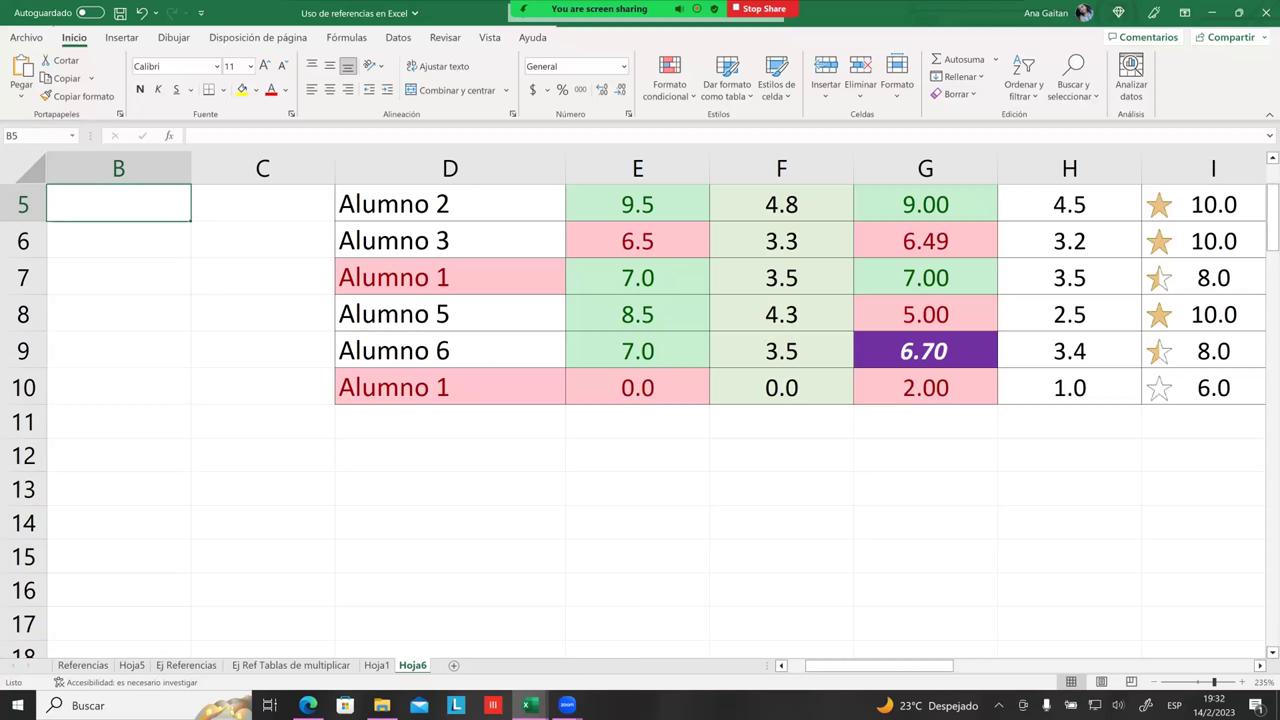
scroll(742, 427, "up", 2)
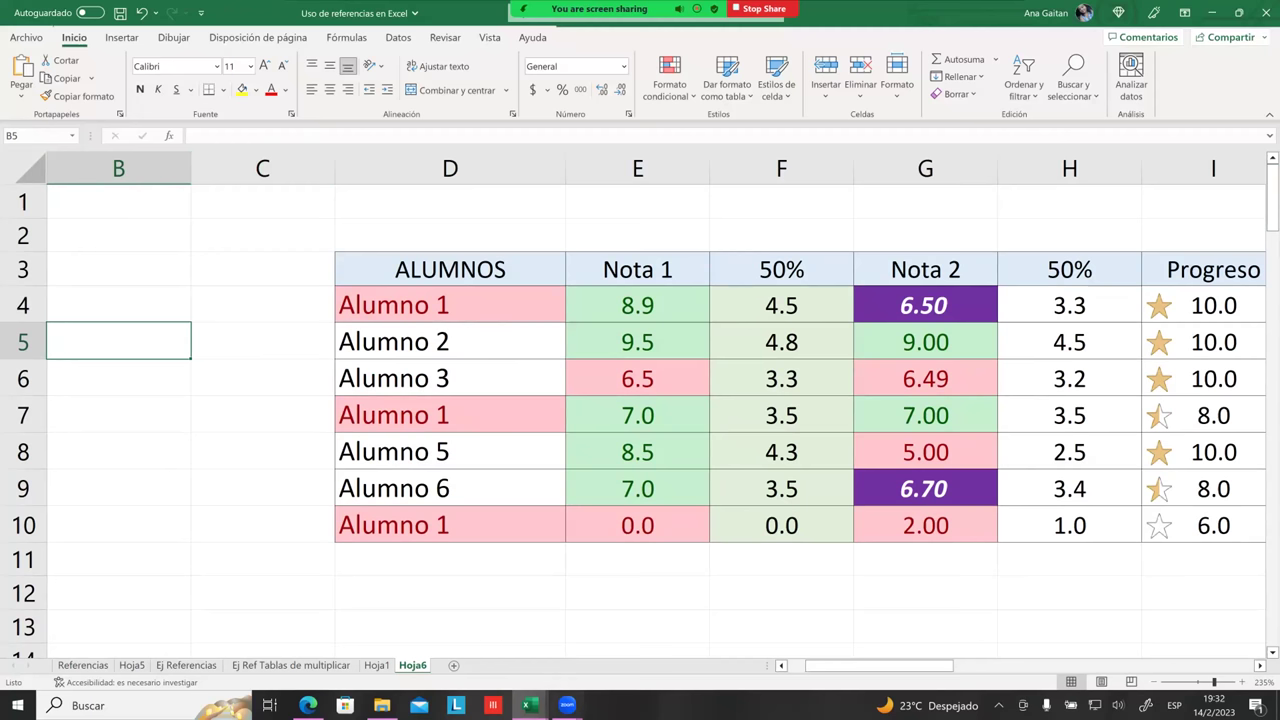
scroll(665, 412, "left", 2)
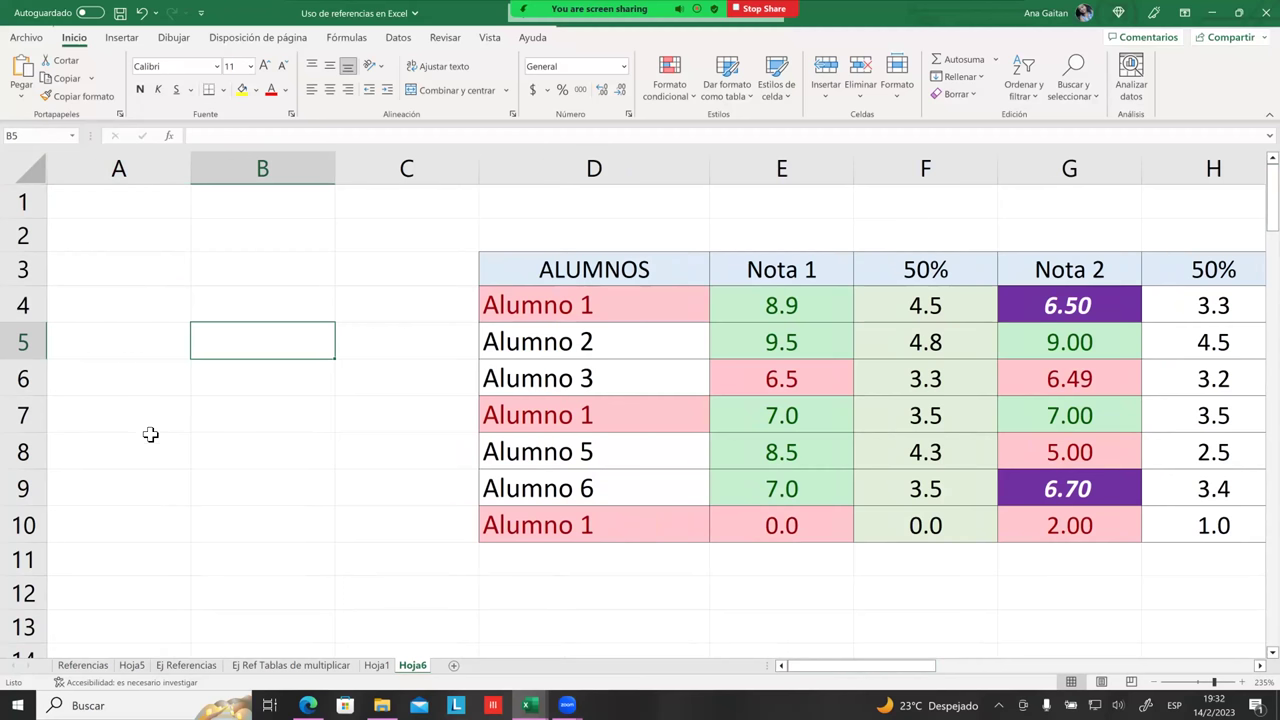
Select the range A2:B4 and compare how single cells and a range of several cells are referenced
left_click(212, 421)
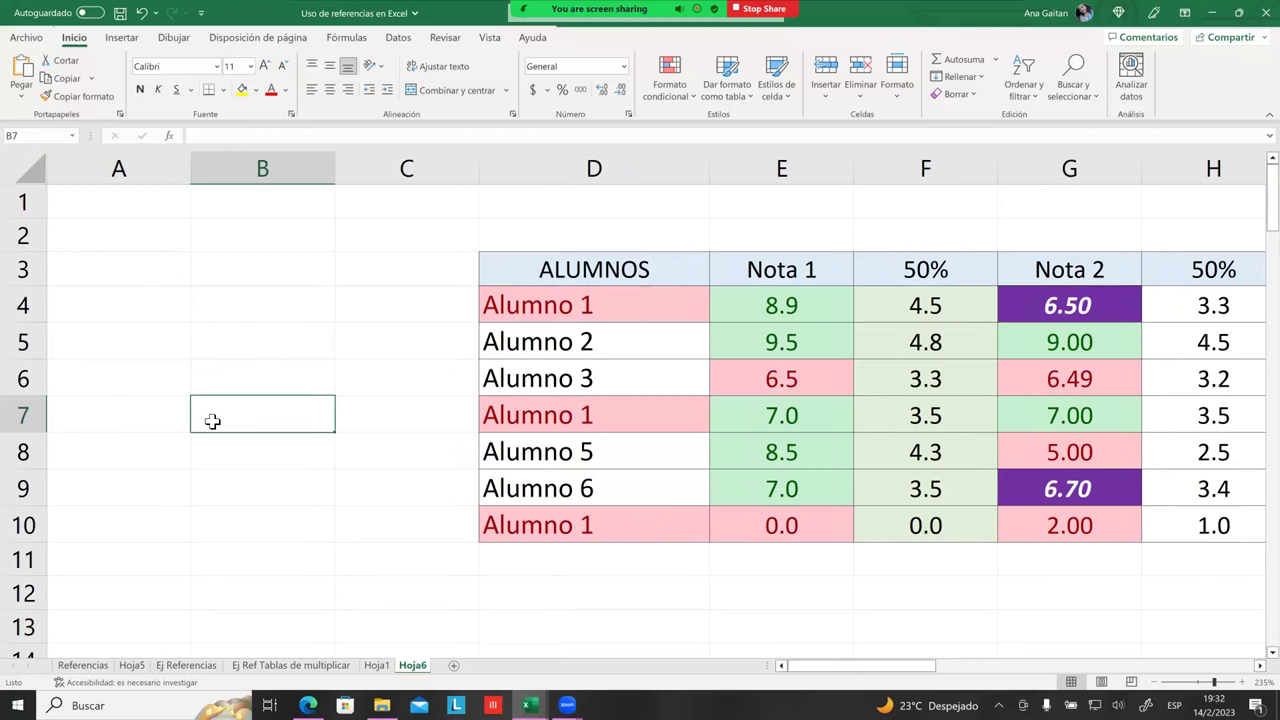
left_click(185, 272)
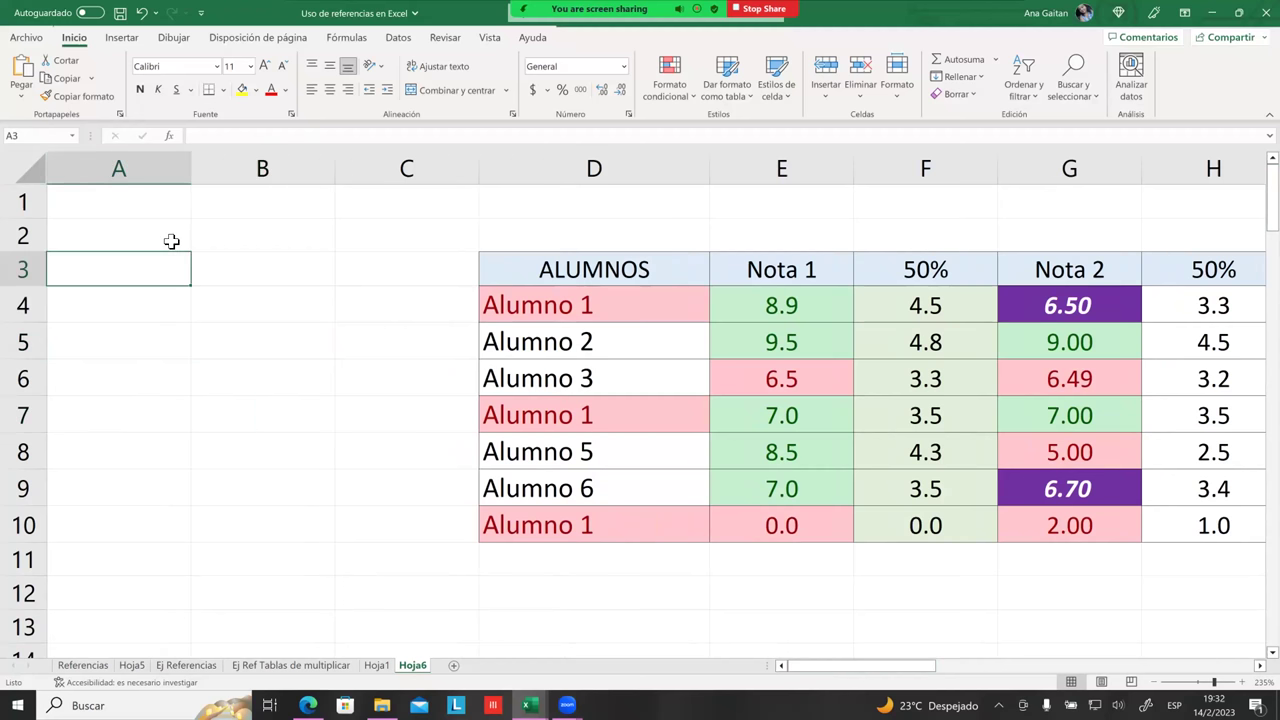
left_click_drag(167, 237, 258, 310)
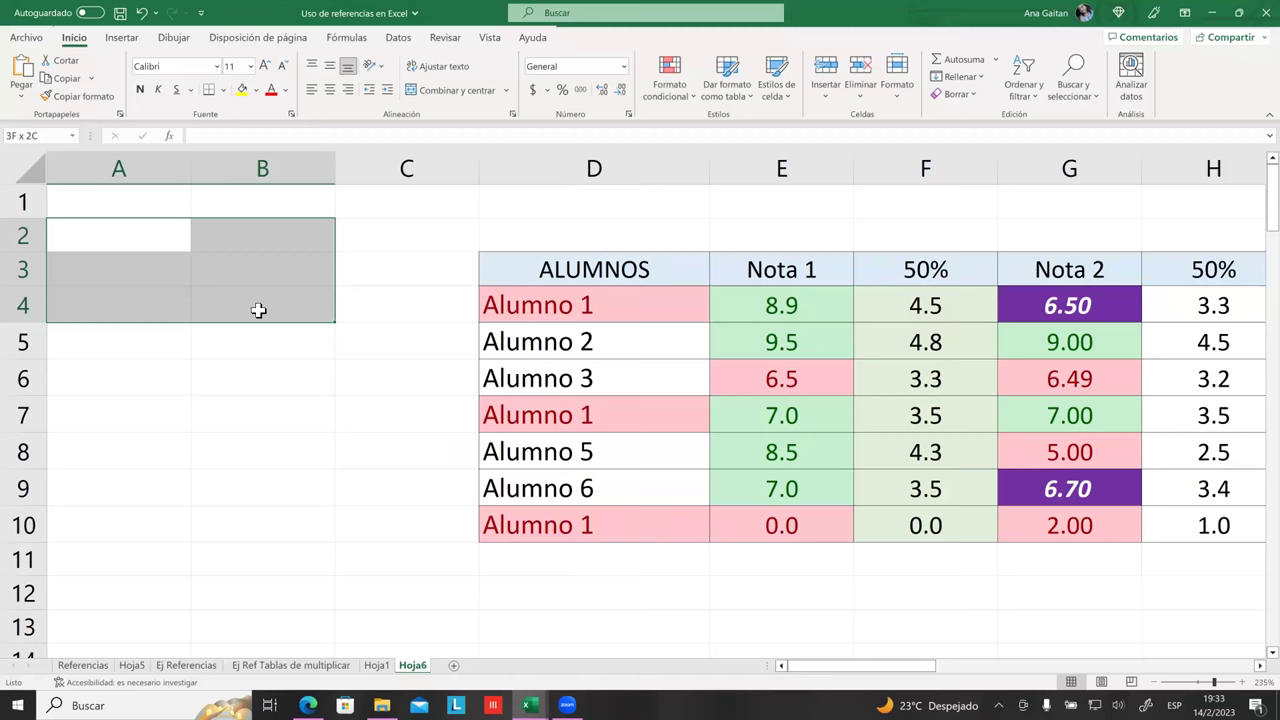
left_click_drag(258, 310, 259, 309)
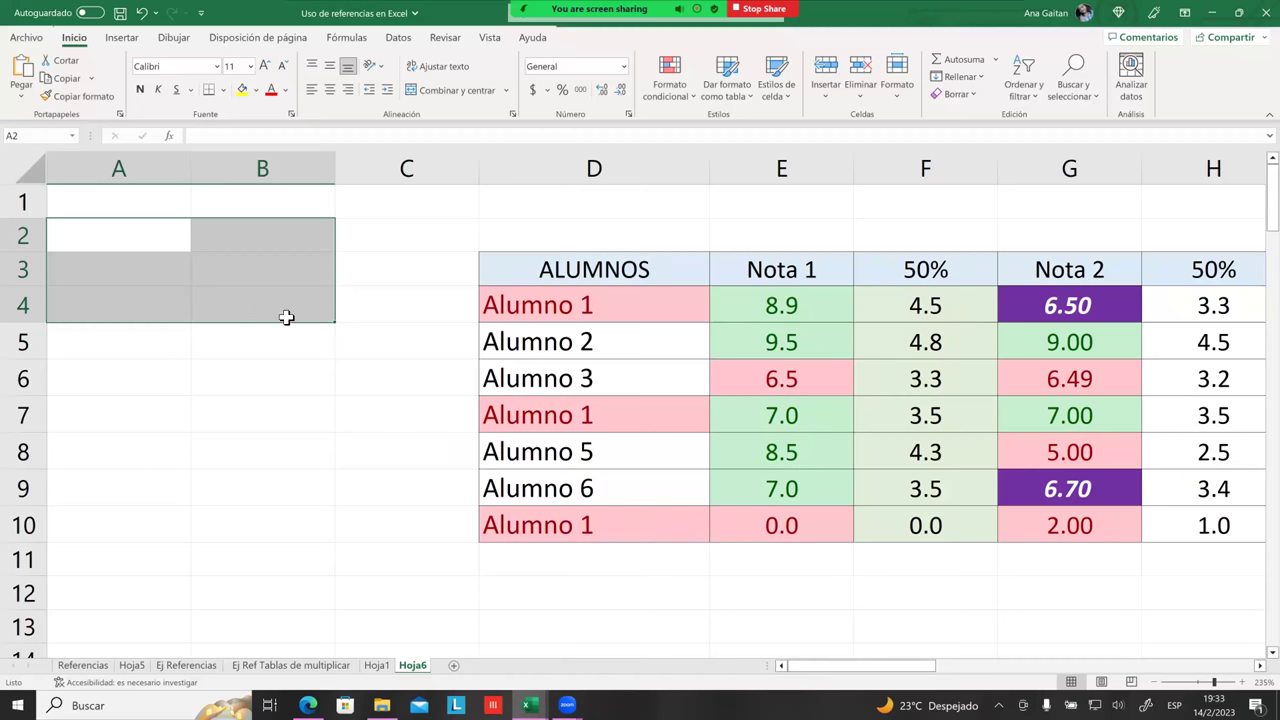
left_click(364, 330)
left_click_drag(100, 243, 252, 321)
left_click(254, 320)
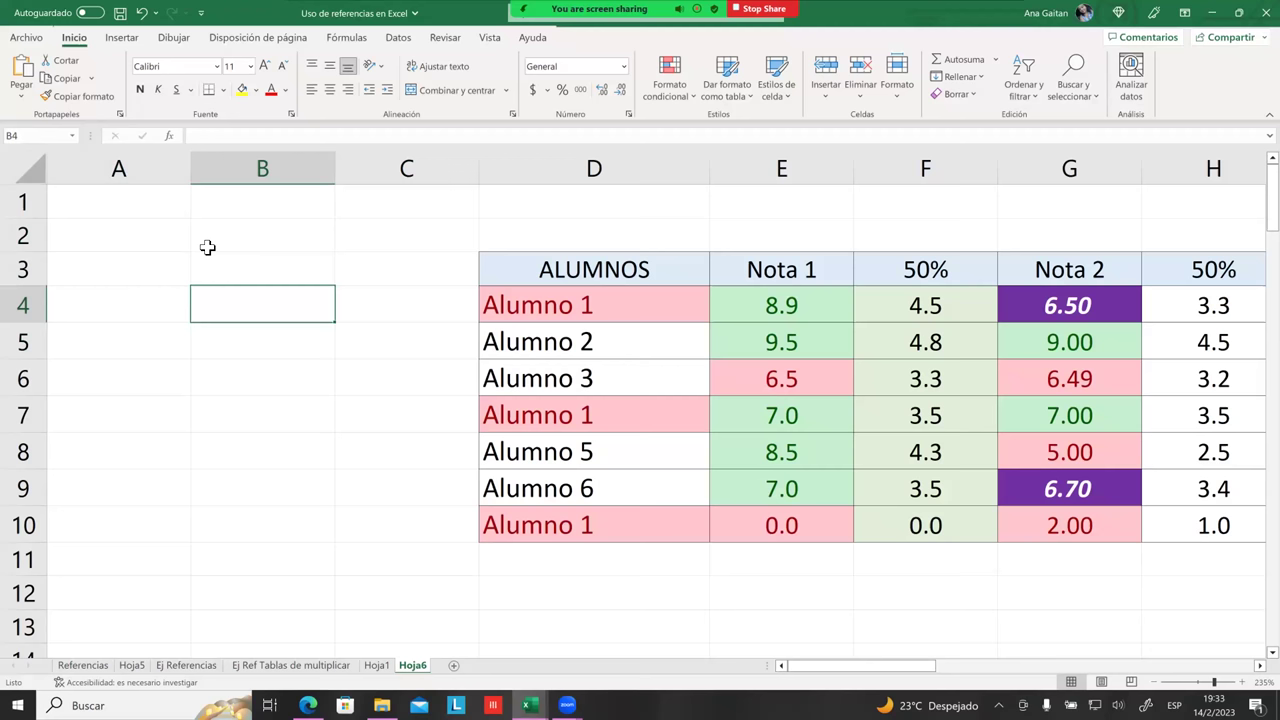
Assign the name hola to cell A1 and select cell A2
left_click(147, 207)
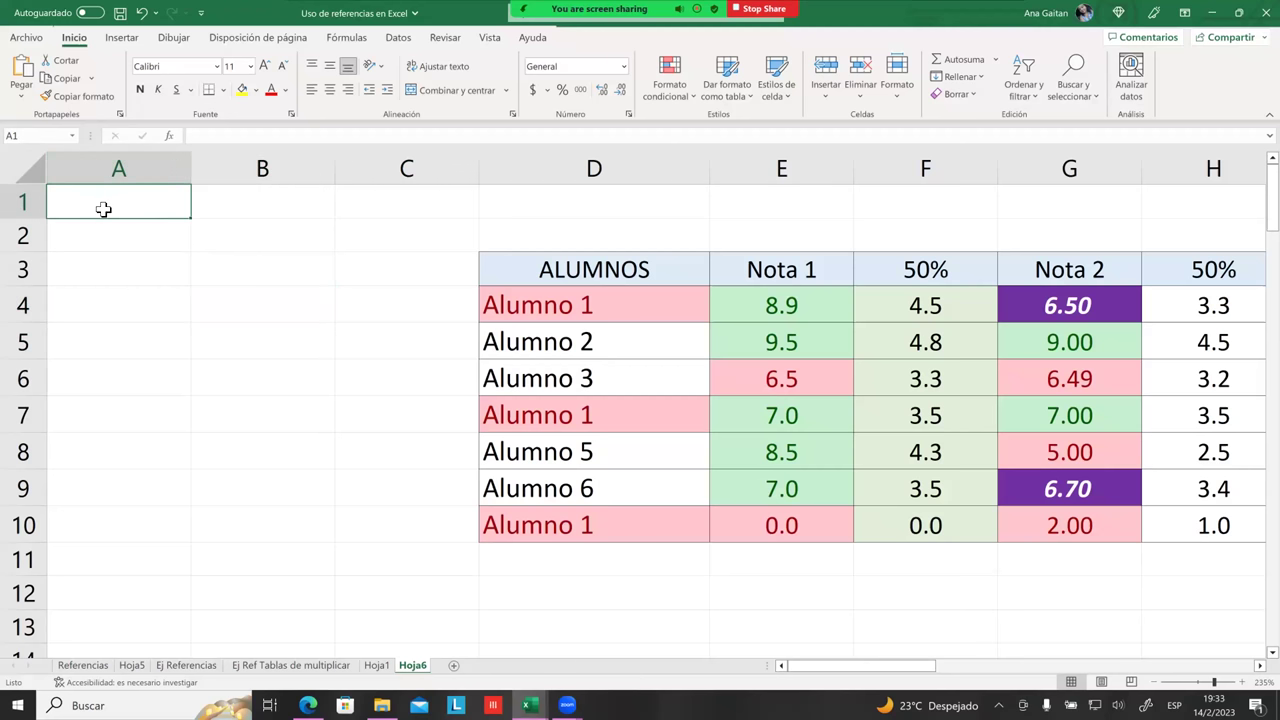
left_click(40, 135)
left_click(22, 138)
key("BackSpace")
key("BackSpace")
type("hola")
left_click(43, 137)
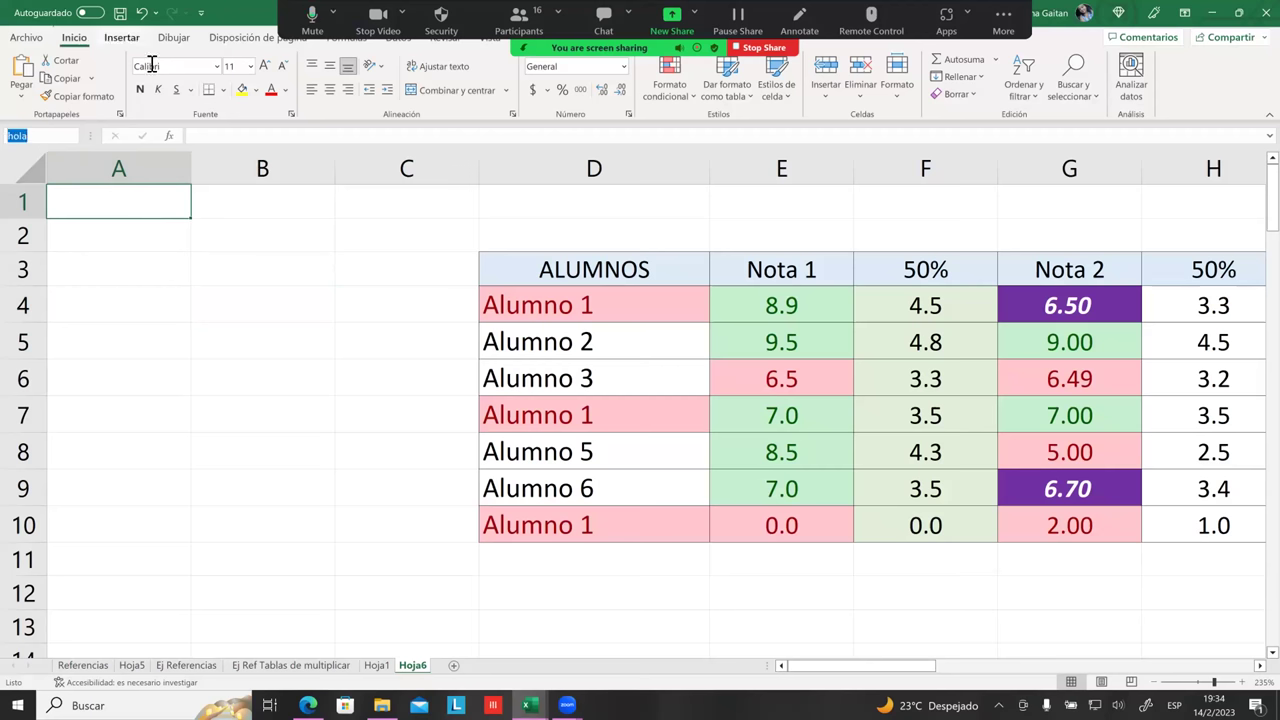
left_click(170, 258)
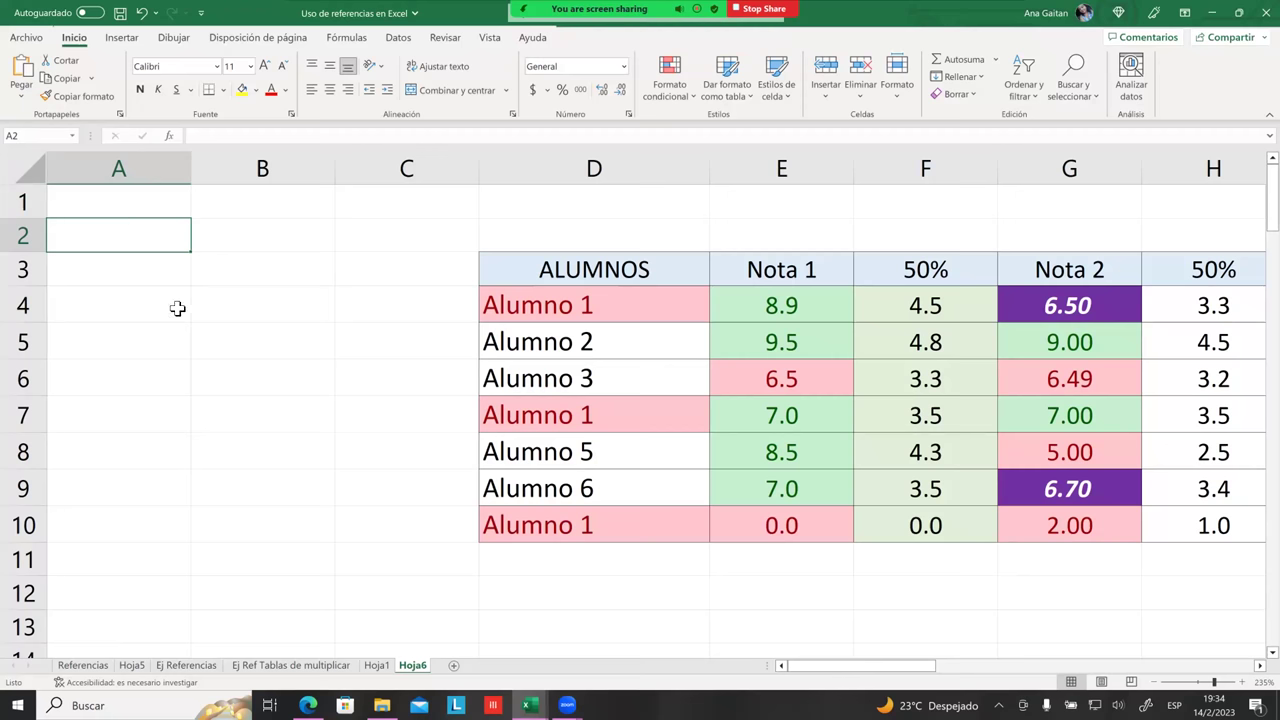
Jump to the named cell in column A by entering its name hola as the reference
scroll(177, 308, "up", 5, "ctrl")
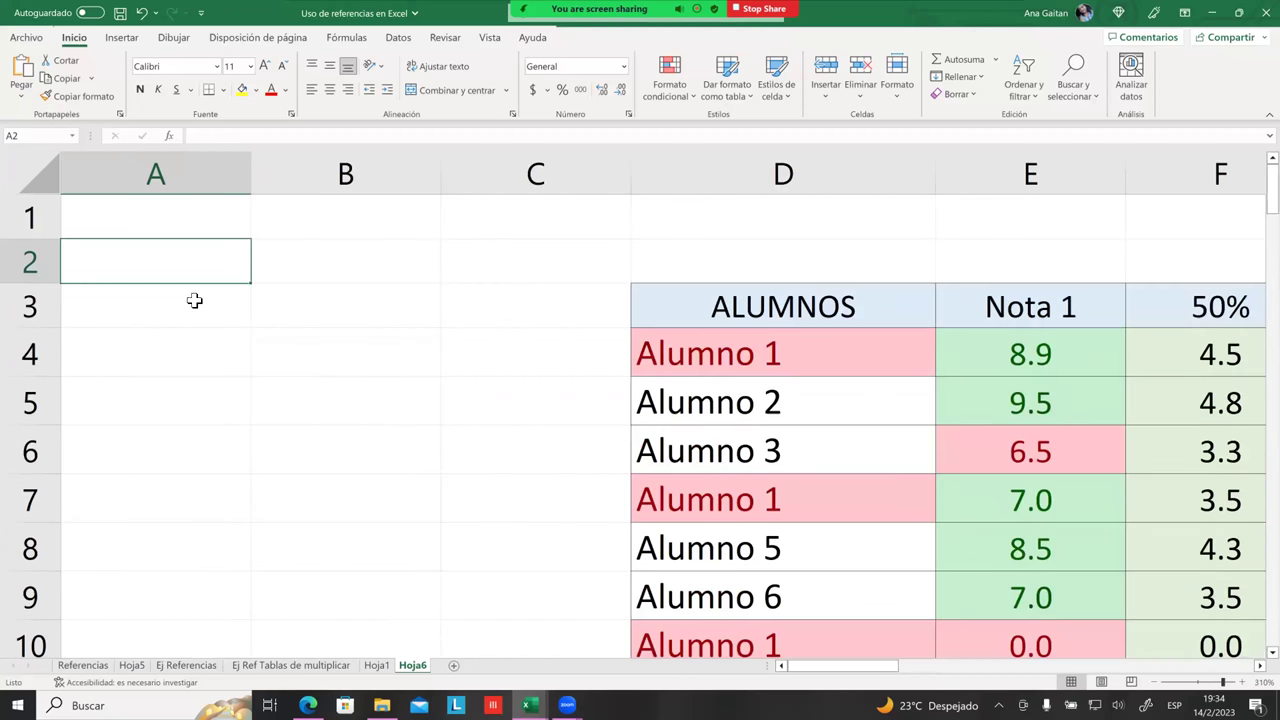
left_click(30, 137)
key("BackSpace")
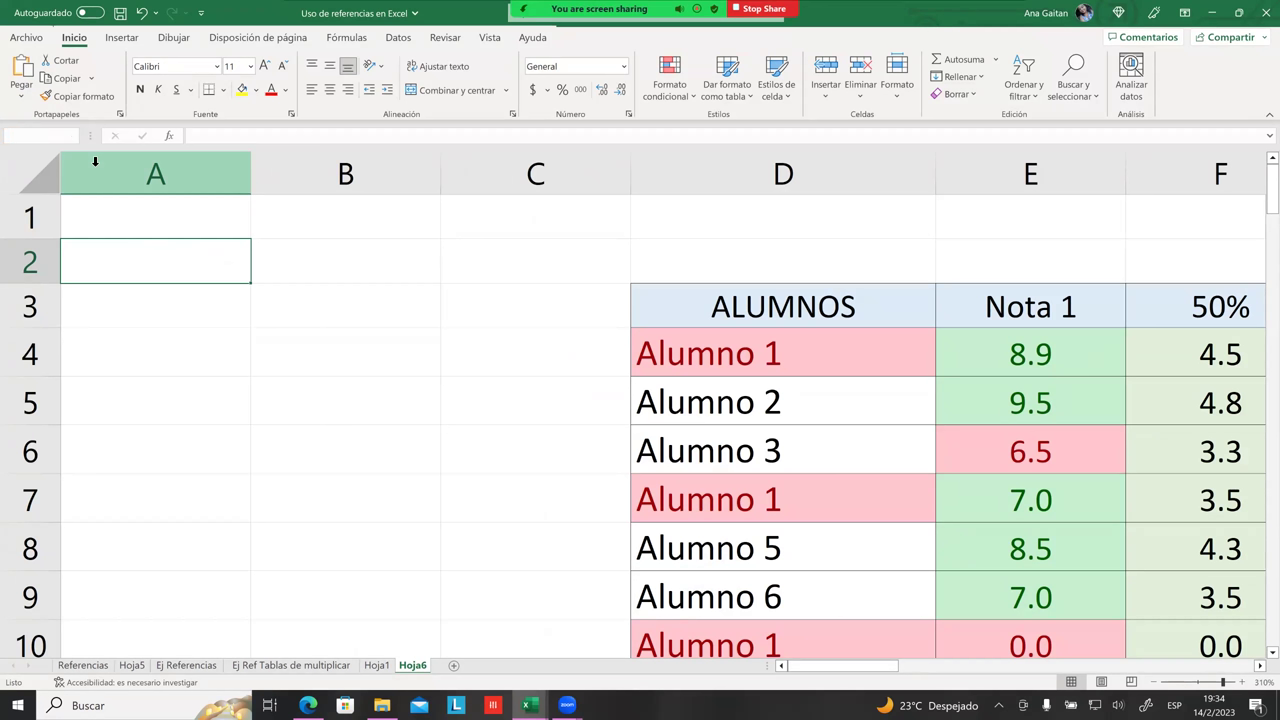
type("hola")
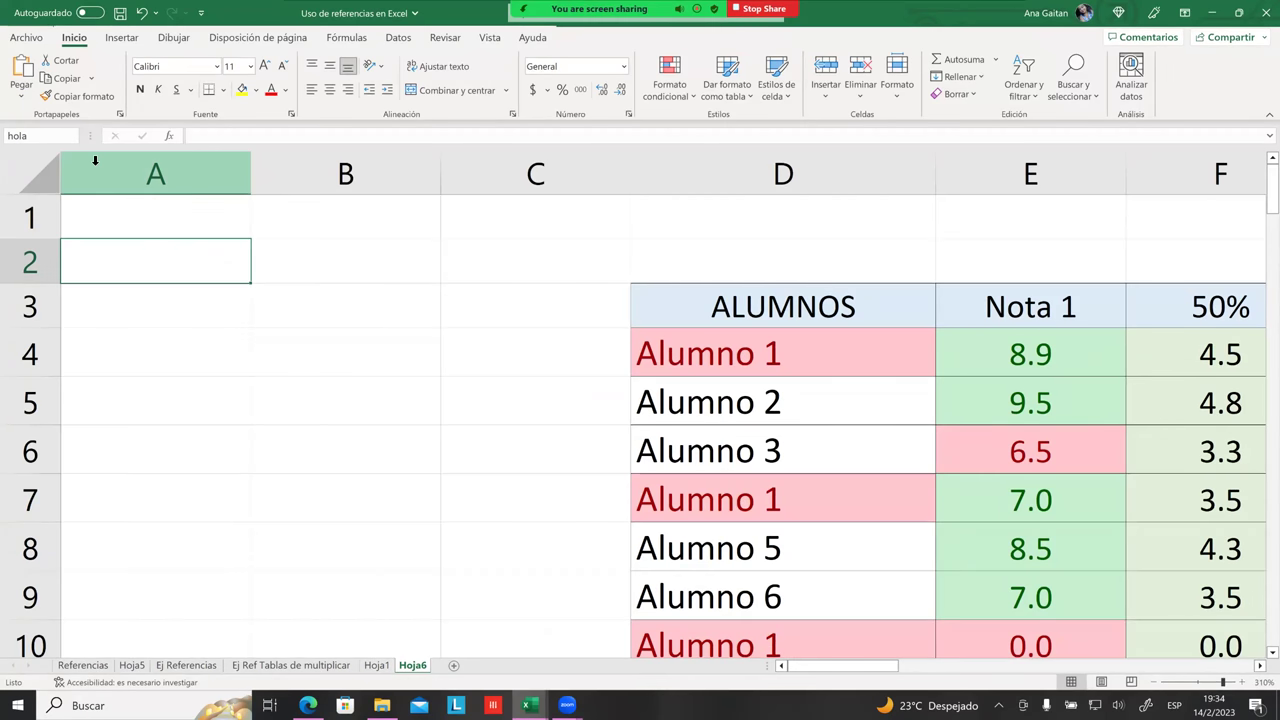
key("Return")
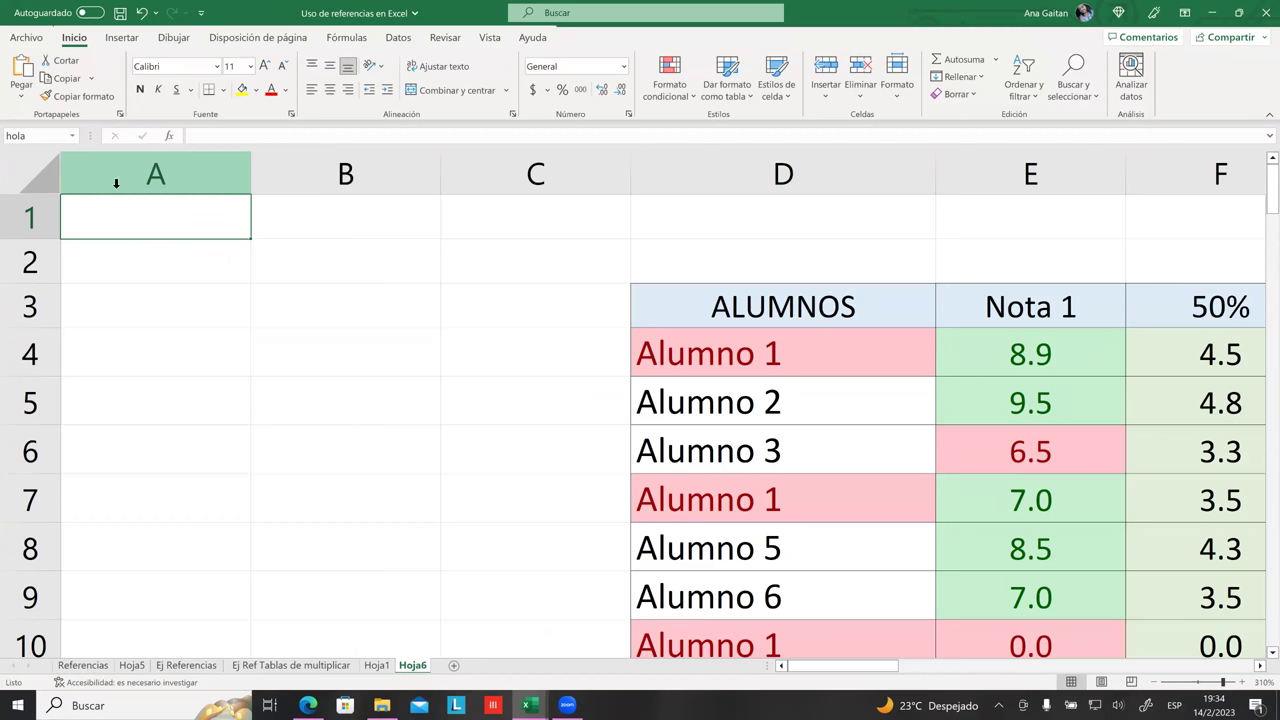
left_click(123, 226)
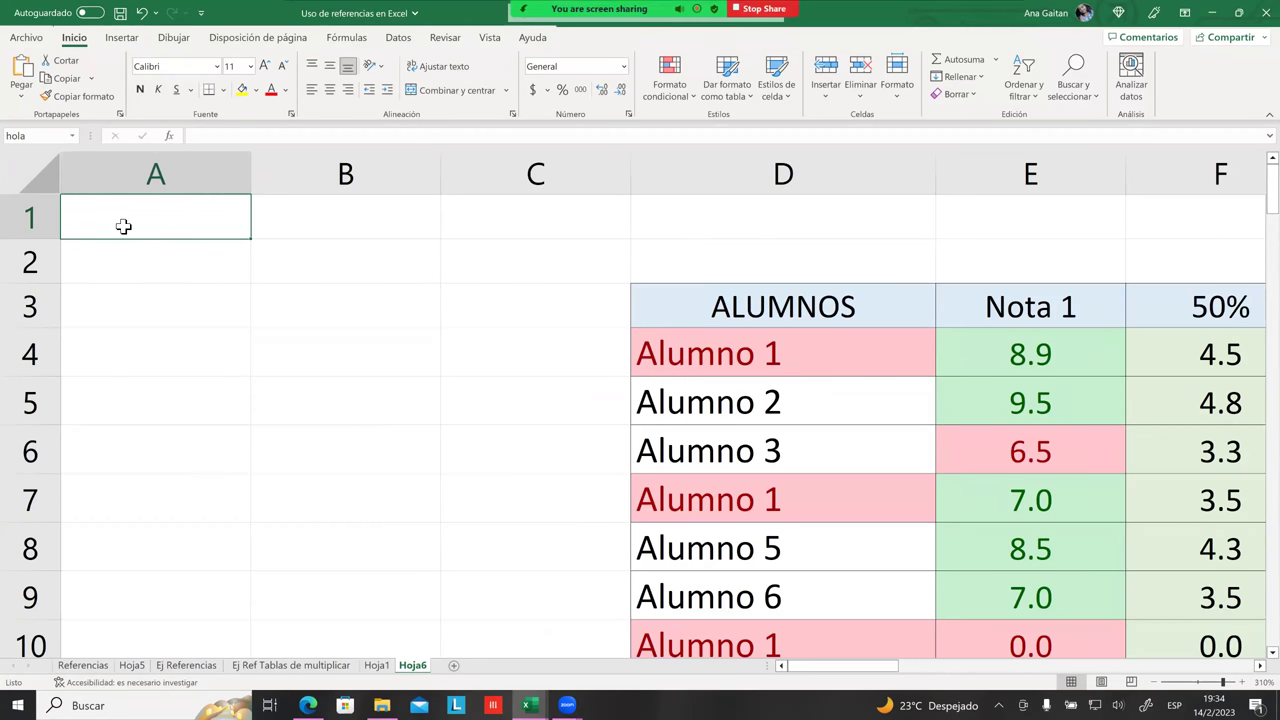
Jump to the yellow cell by entering the reference z100 and assign it the name excel
key("Down")
key("Down")
left_click(59, 140)
key("BackSpace")
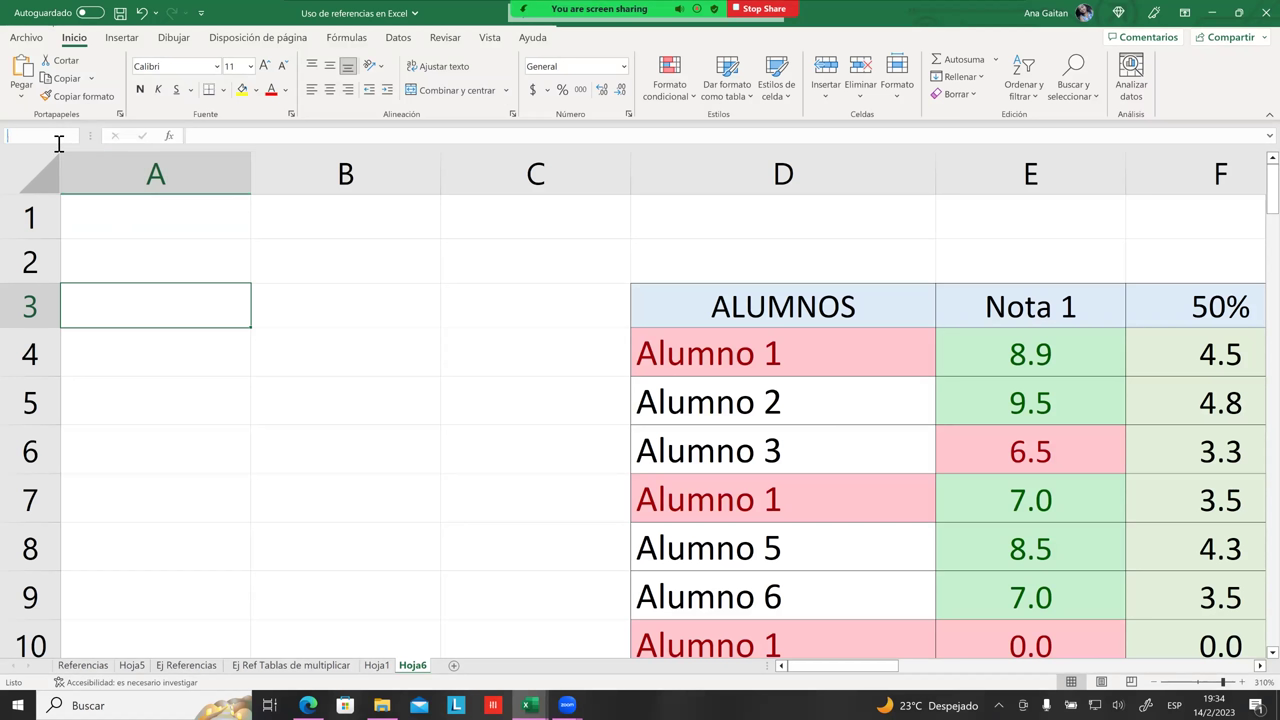
type("z100")
key("Return")
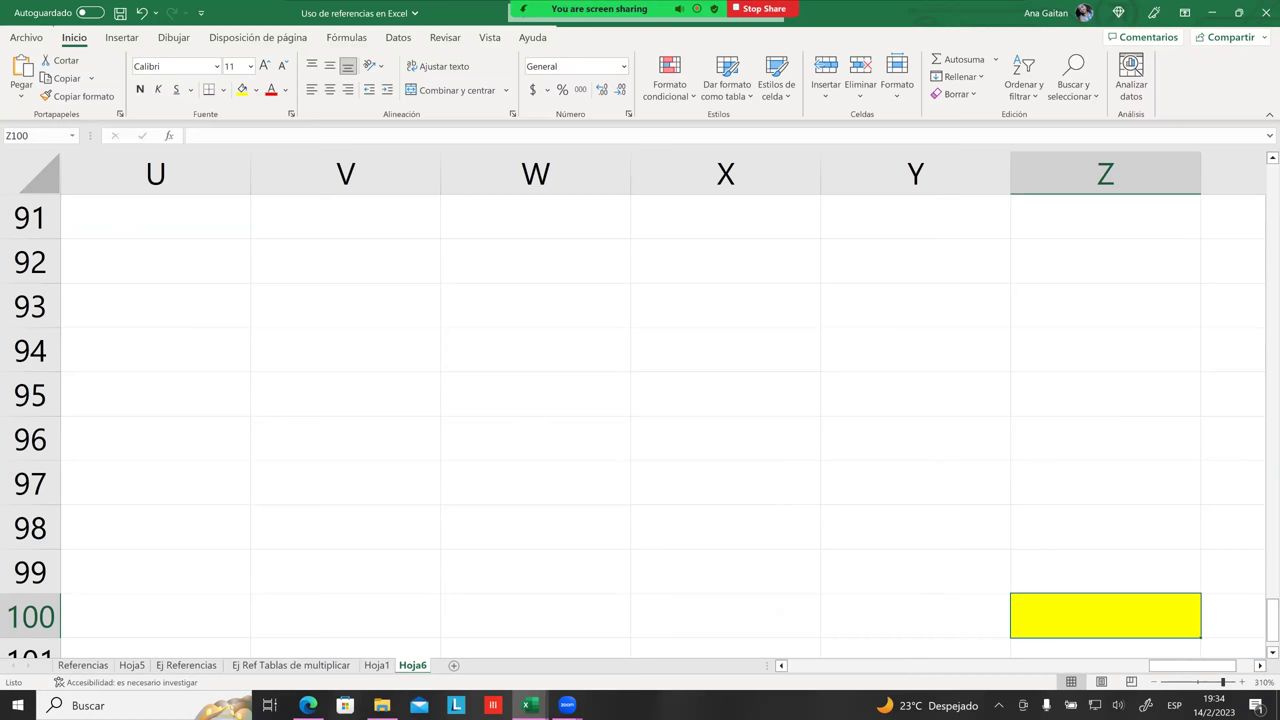
left_click(55, 136)
key("BackSpace")
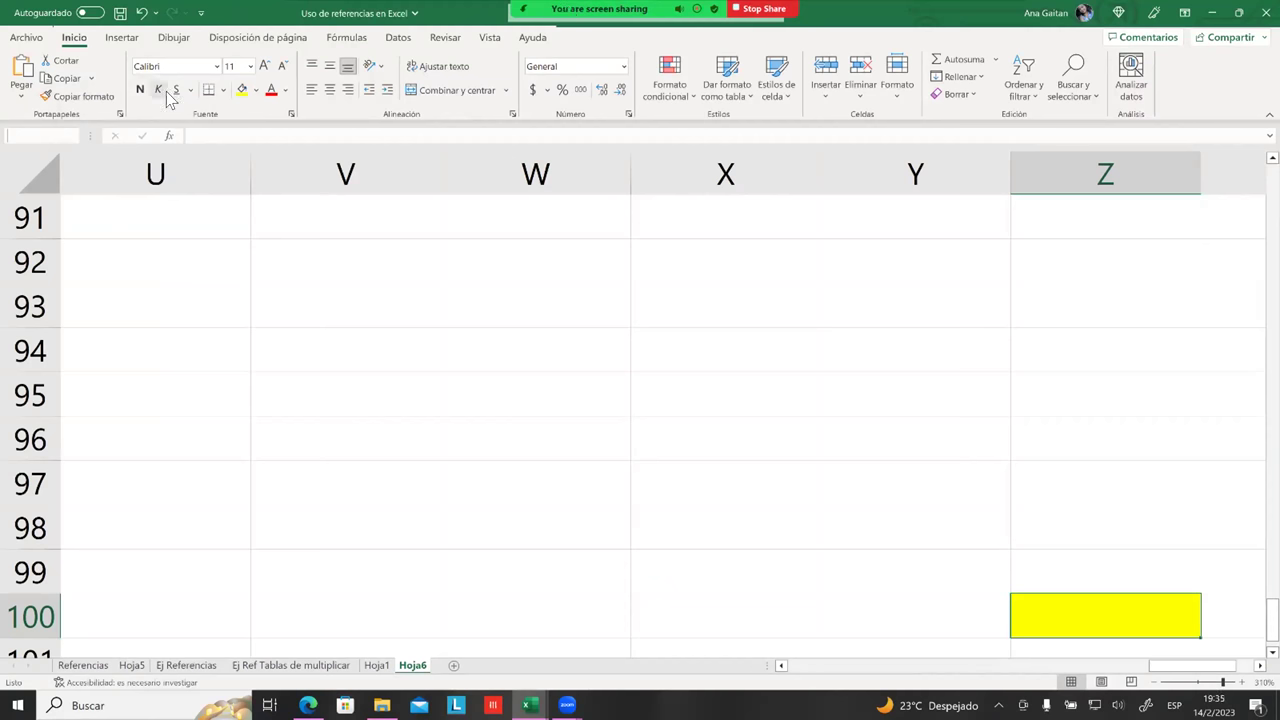
type("excel")
key("Return")
Mute the Zoom meeting microphone and unmute it again
mouse_move(385, 28)
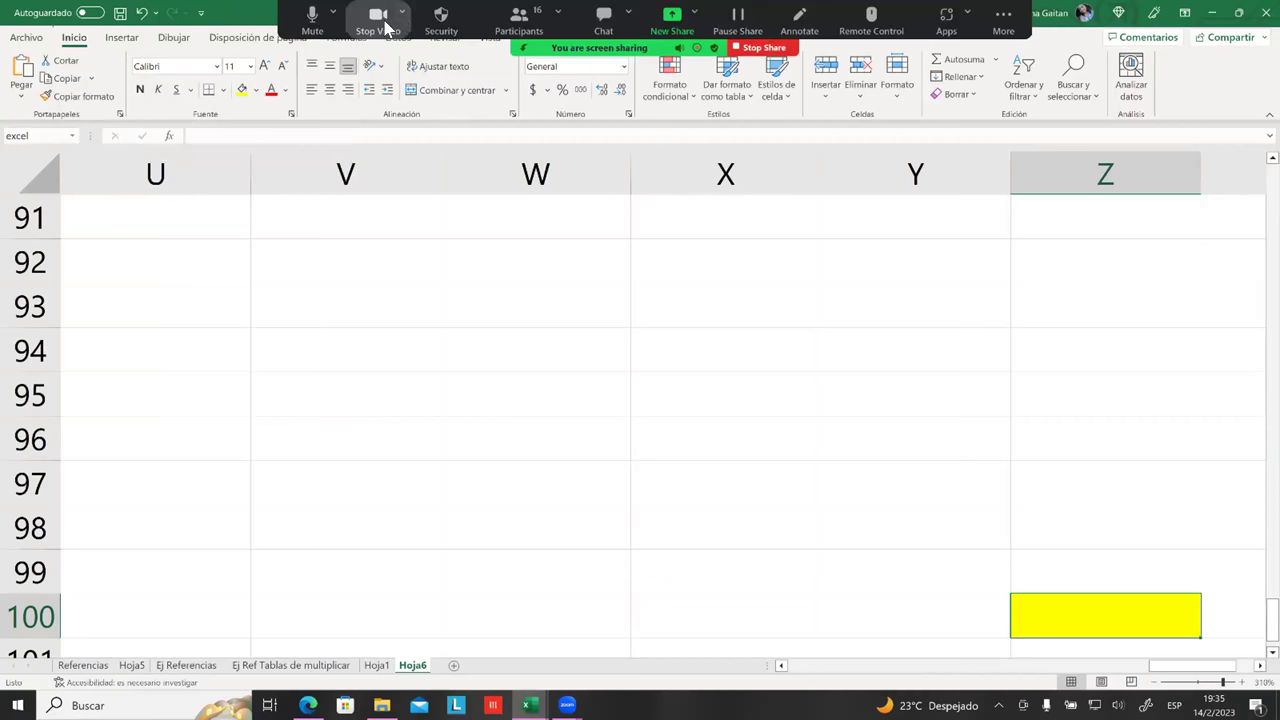
left_click(311, 28)
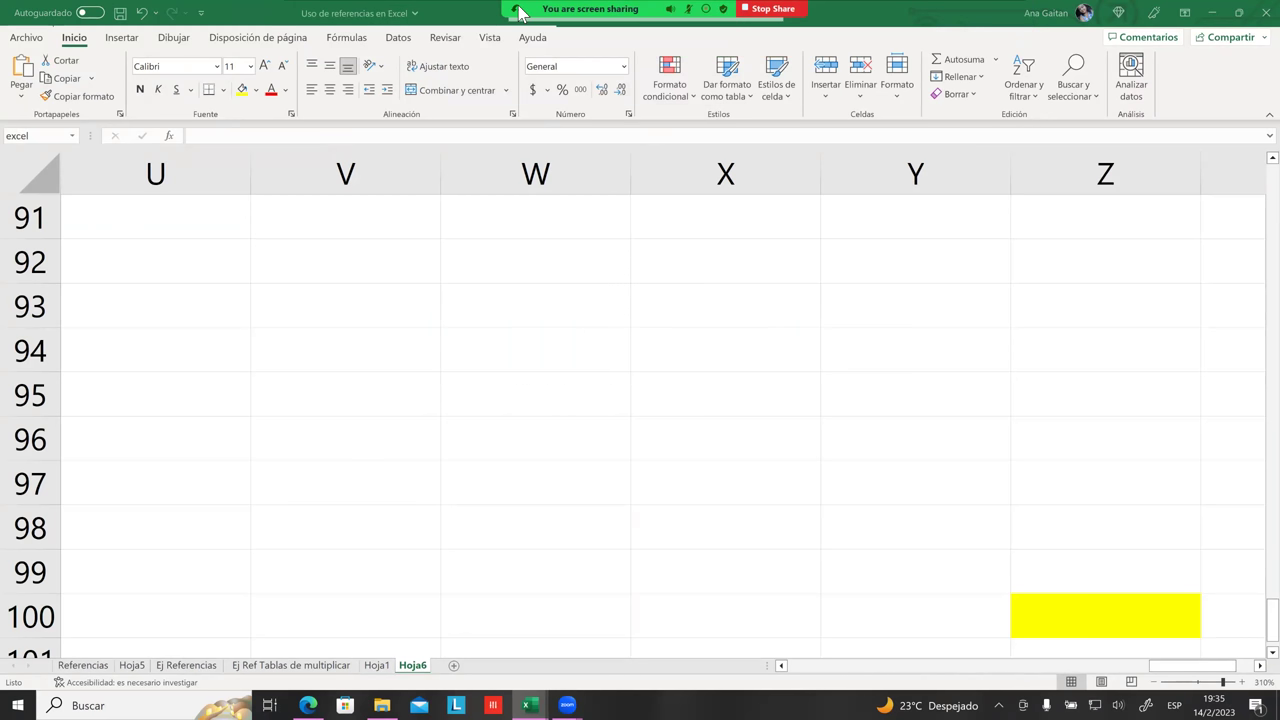
mouse_move(563, 10)
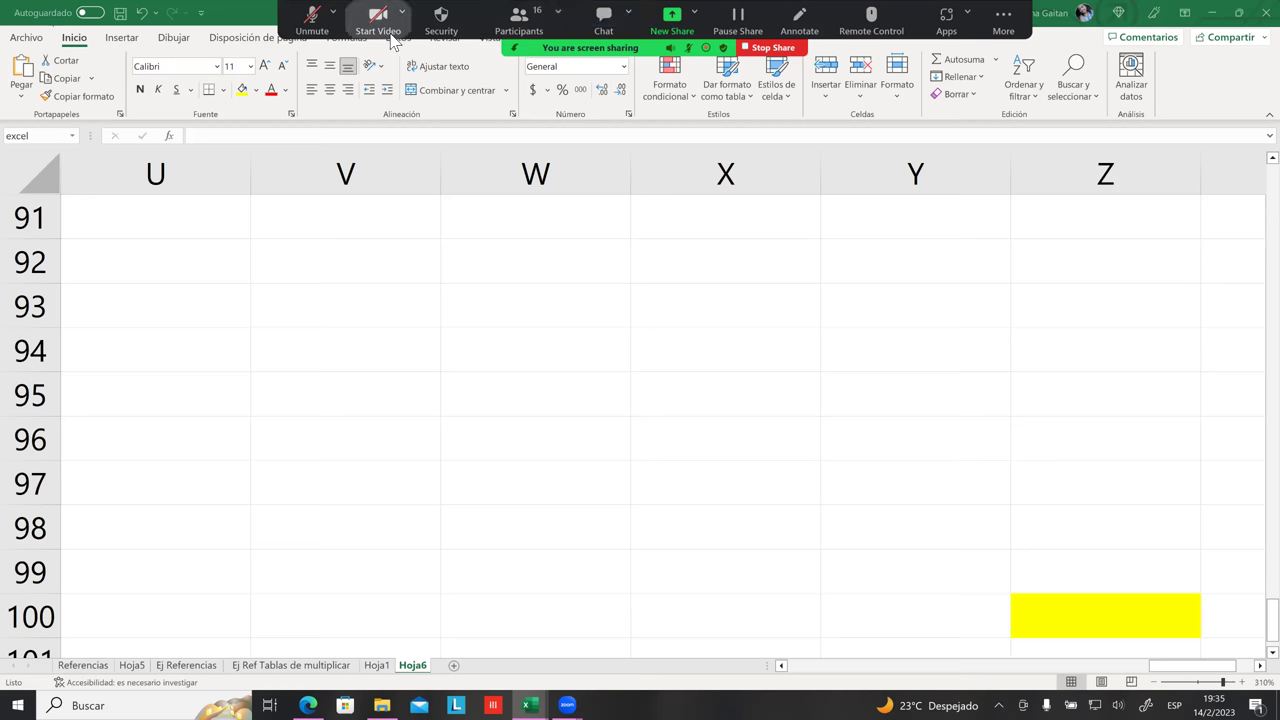
left_click(312, 22)
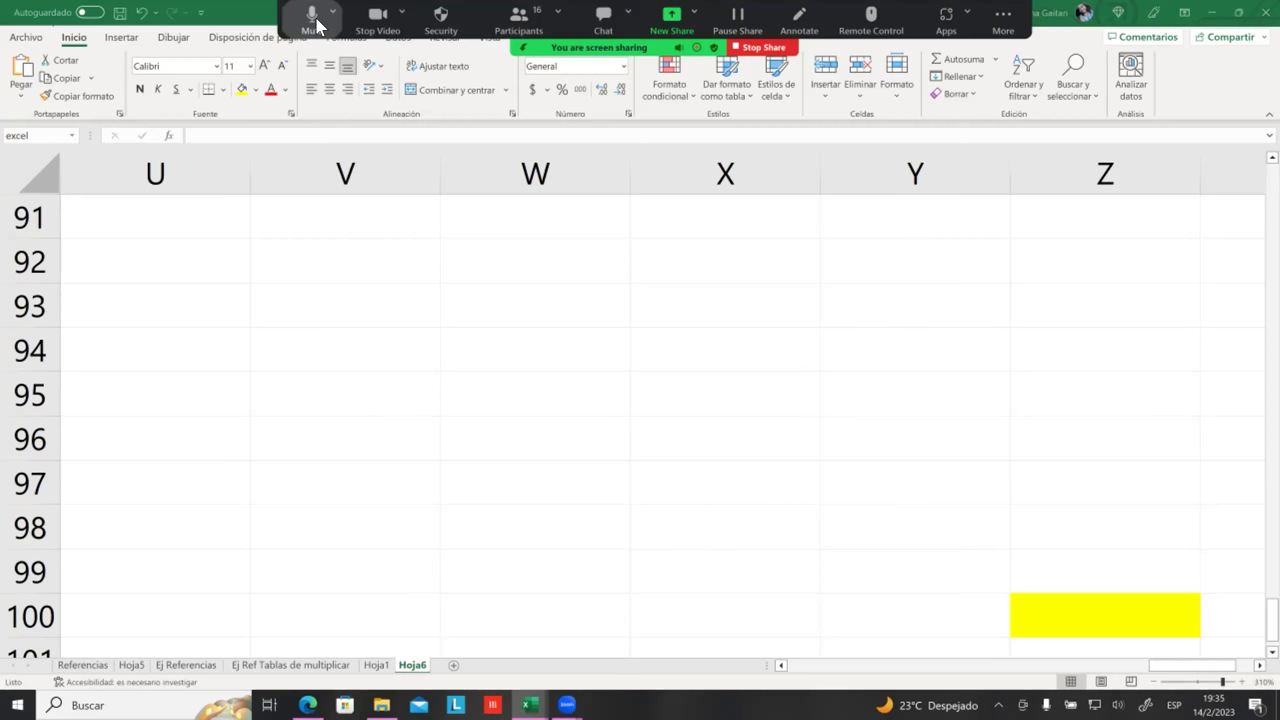
Select the yellow cell and unnamed cells such as Z99 and U93 in turn to compare their references
left_click(1105, 615)
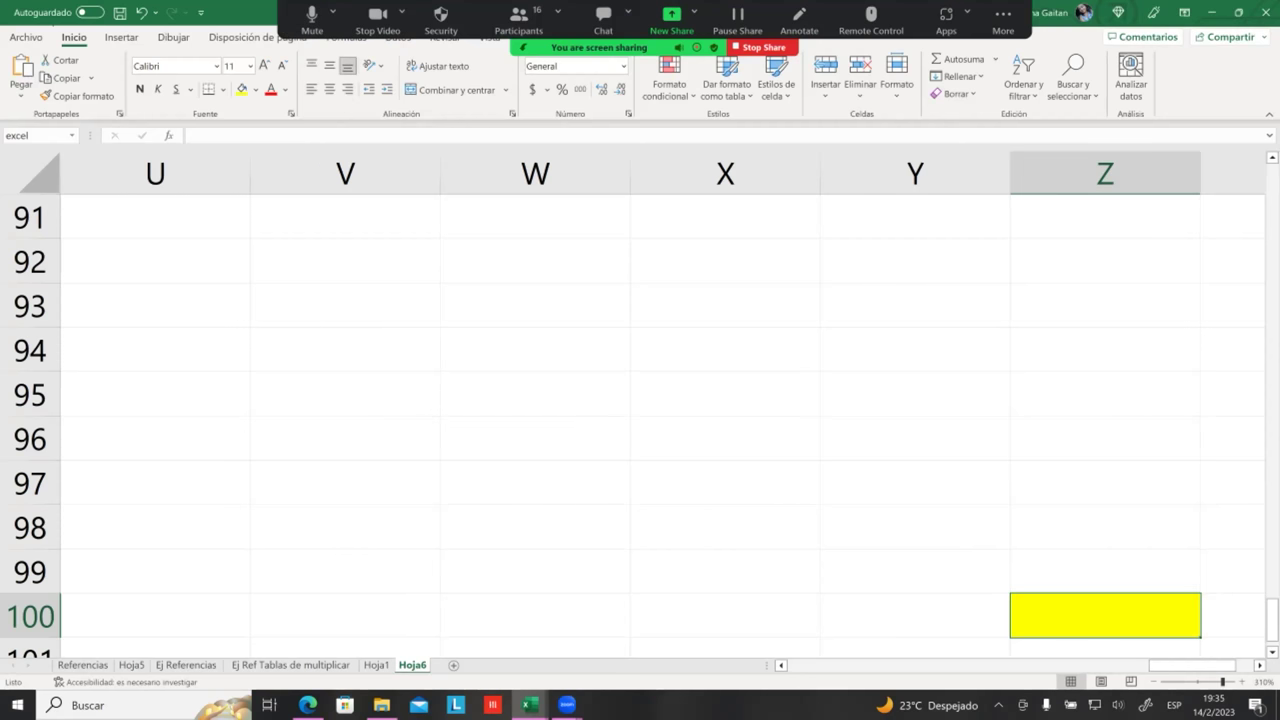
left_click(1105, 570)
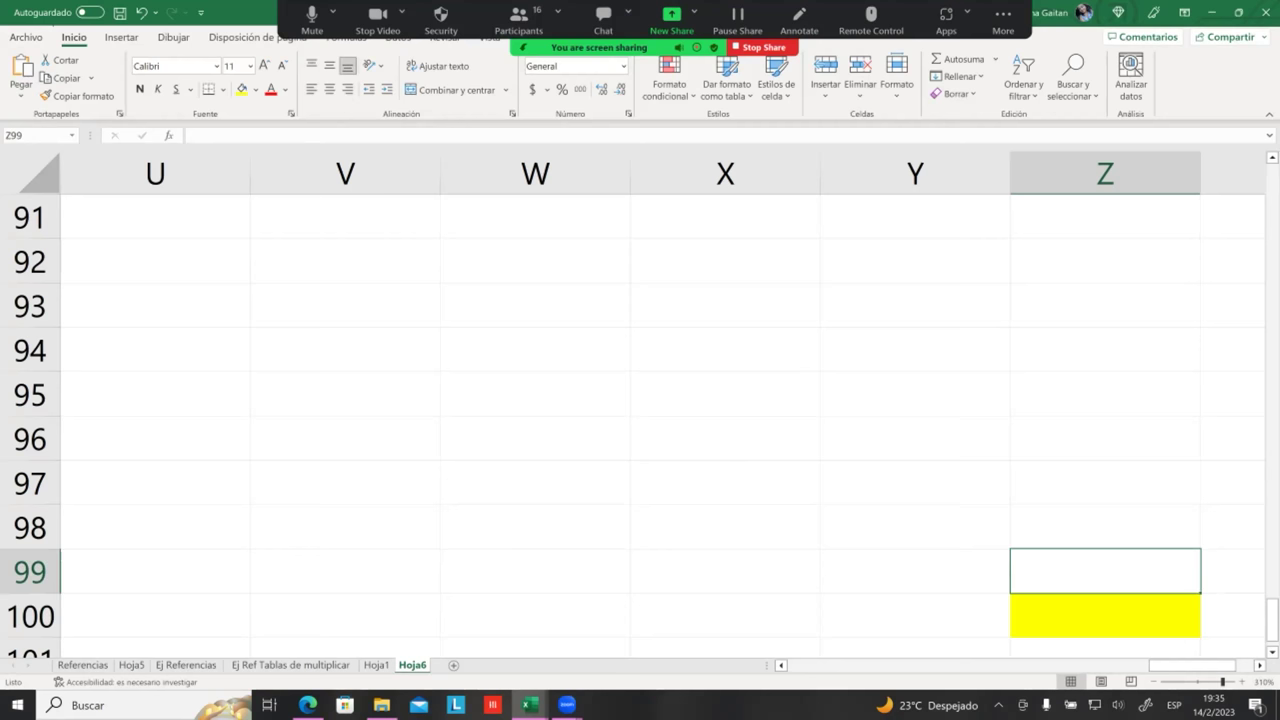
left_click(1105, 615)
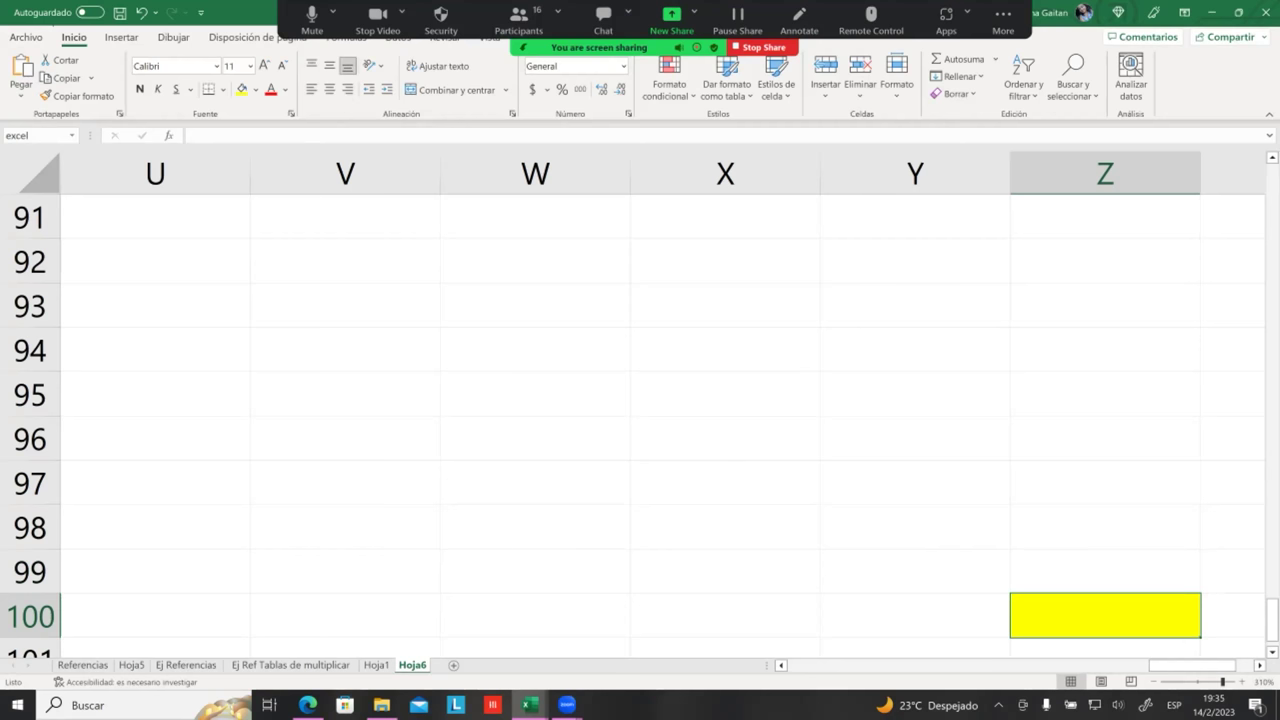
left_click(428, 405)
left_click(188, 298)
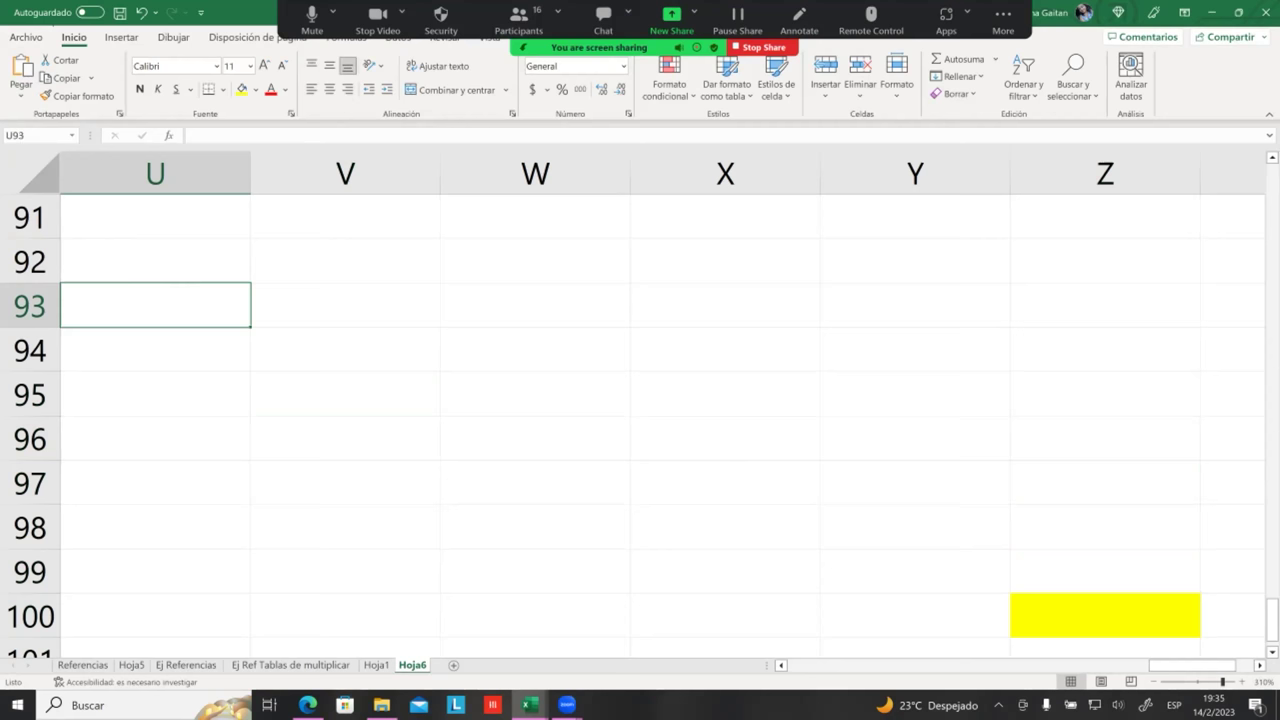
left_click(1105, 615)
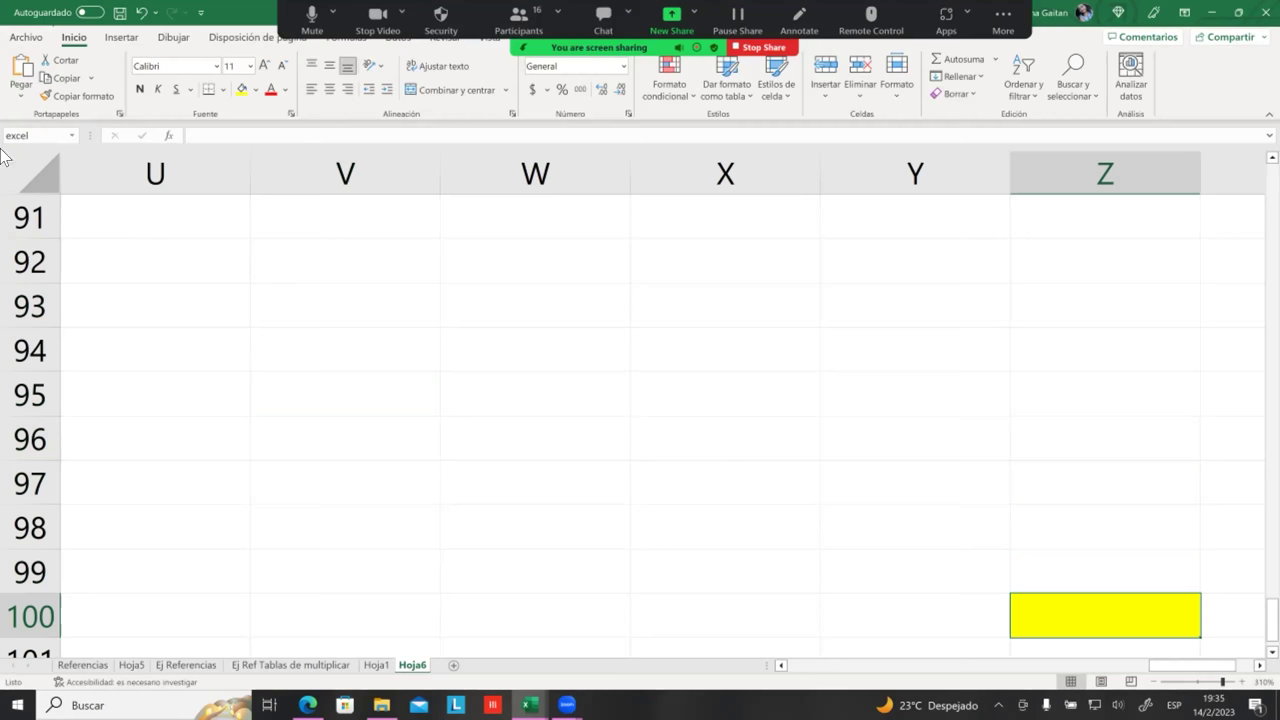
Select cell U91 and jump back to the yellow cell by entering its name excel
left_click(143, 323)
left_click(117, 226)
left_click(17, 135)
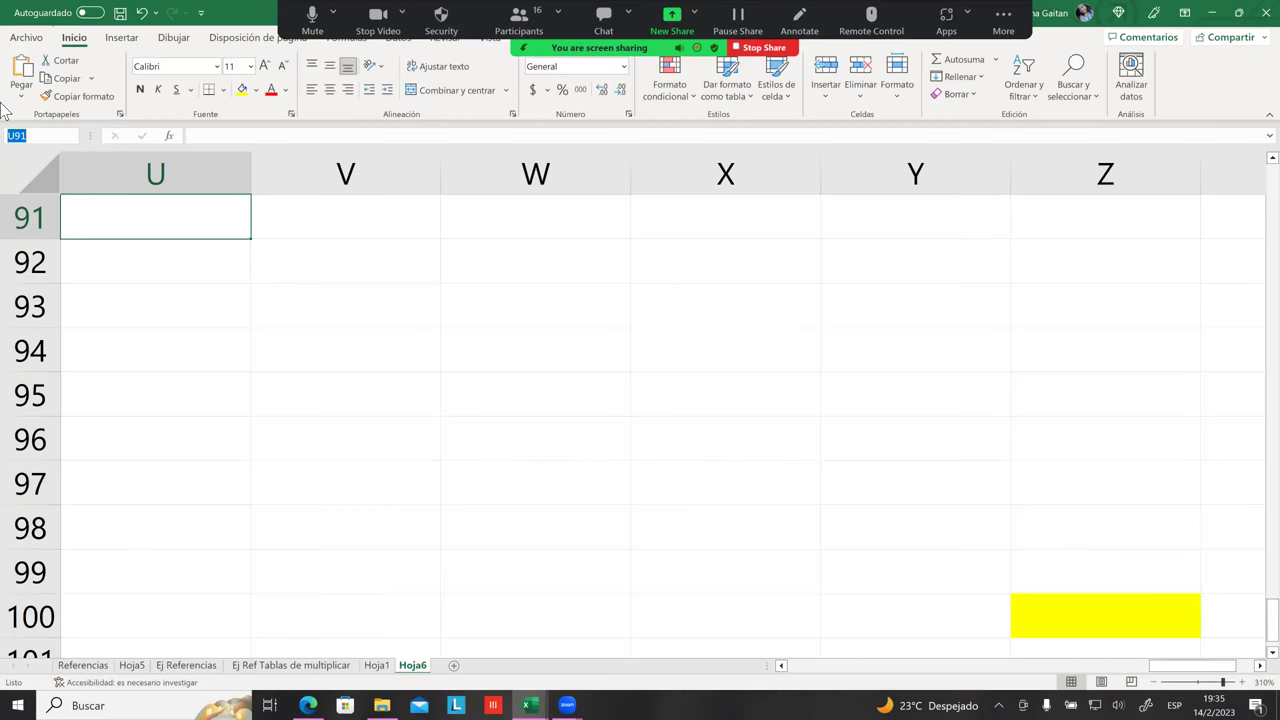
key("BackSpace")
type("excel")
key("Return")
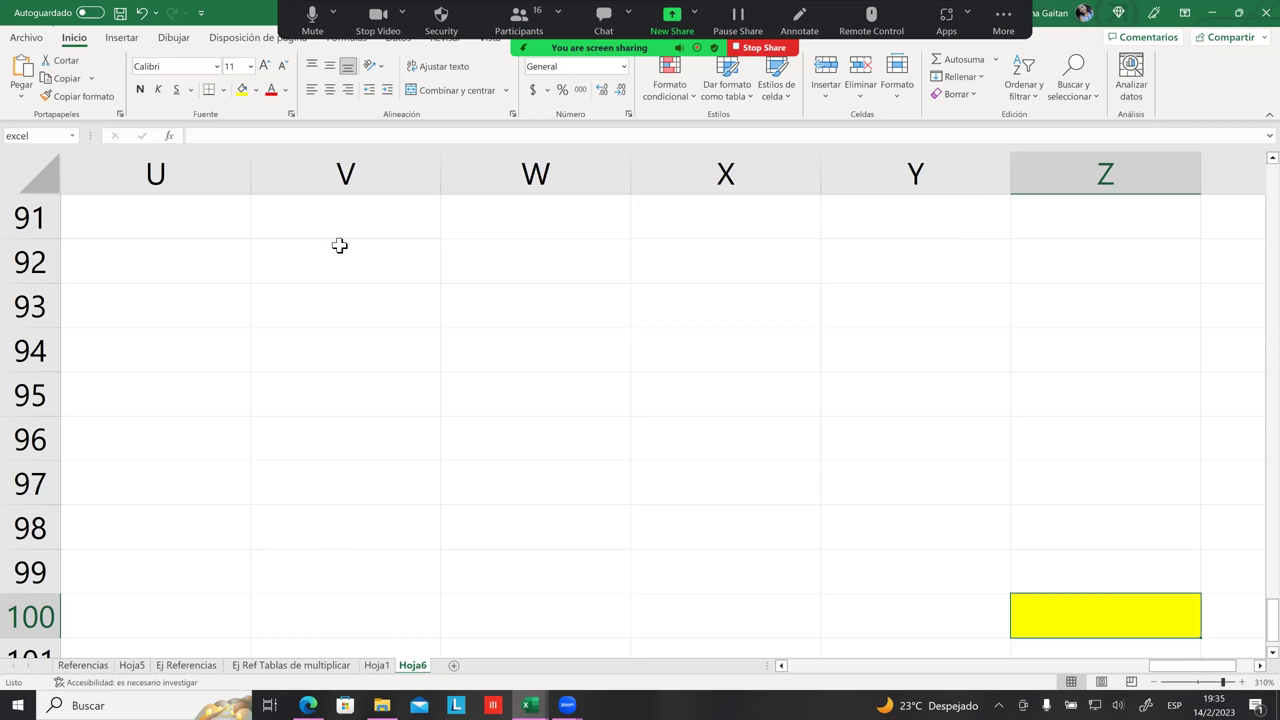
Jump from the yellow cell Z100 to the cell named "hola" and select cell A1
left_click_drag(65, 140, 3, 128)
type("tabla")
key("Return")
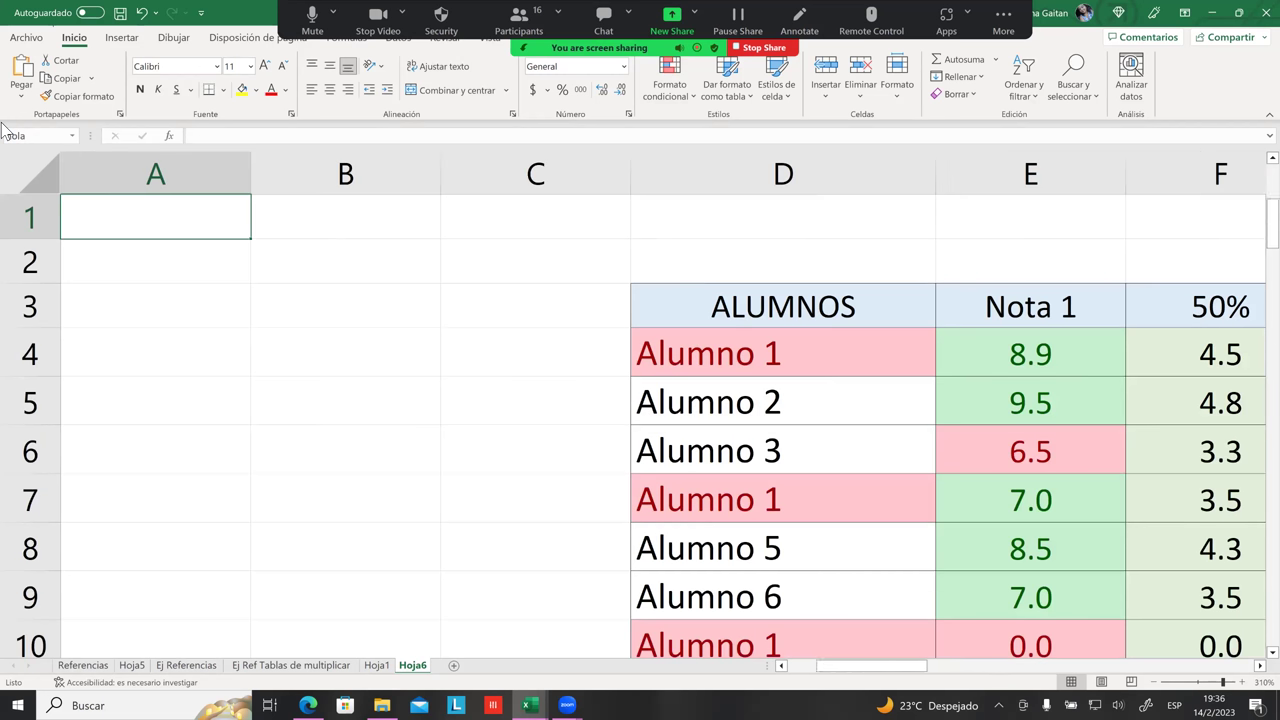
left_click(318, 278)
left_click(196, 206)
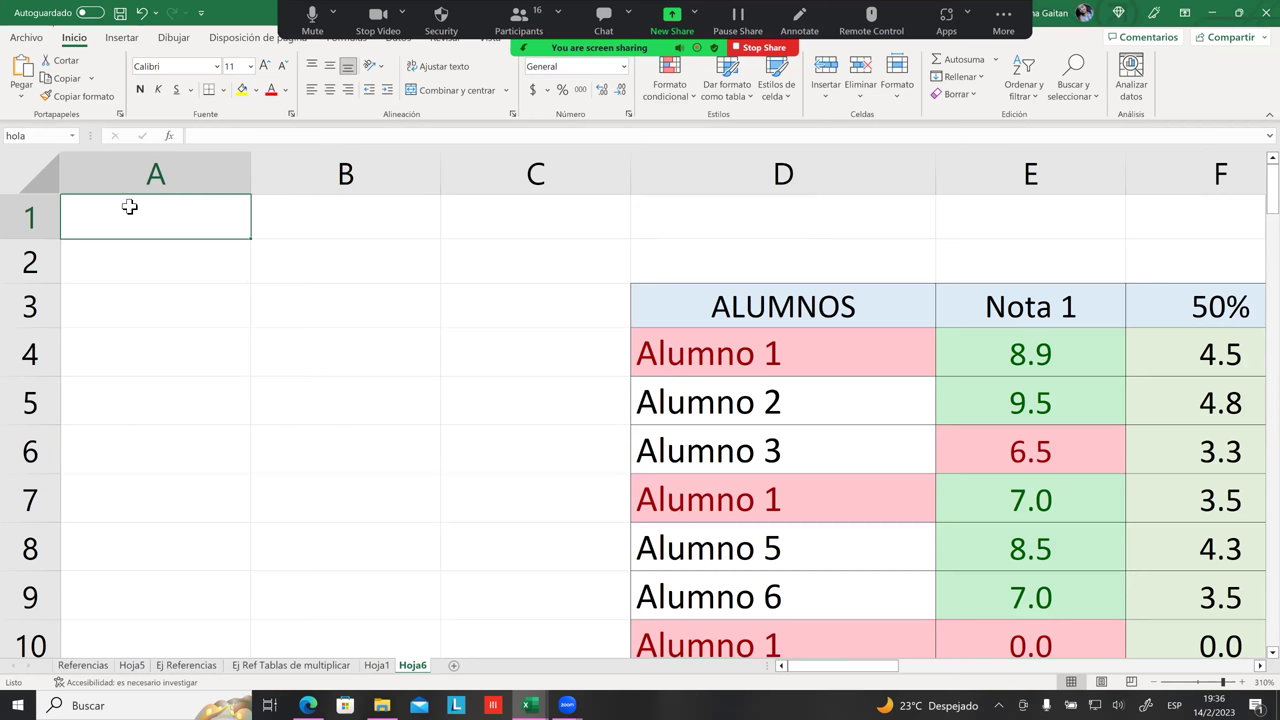
Compare the name assigned to cell A1 with the default references of its neighbouring cells, ending on A1
left_click(181, 271)
left_click(268, 268)
left_click(207, 253)
left_click(207, 219)
left_click(216, 254)
left_click(223, 231)
left_click(223, 257)
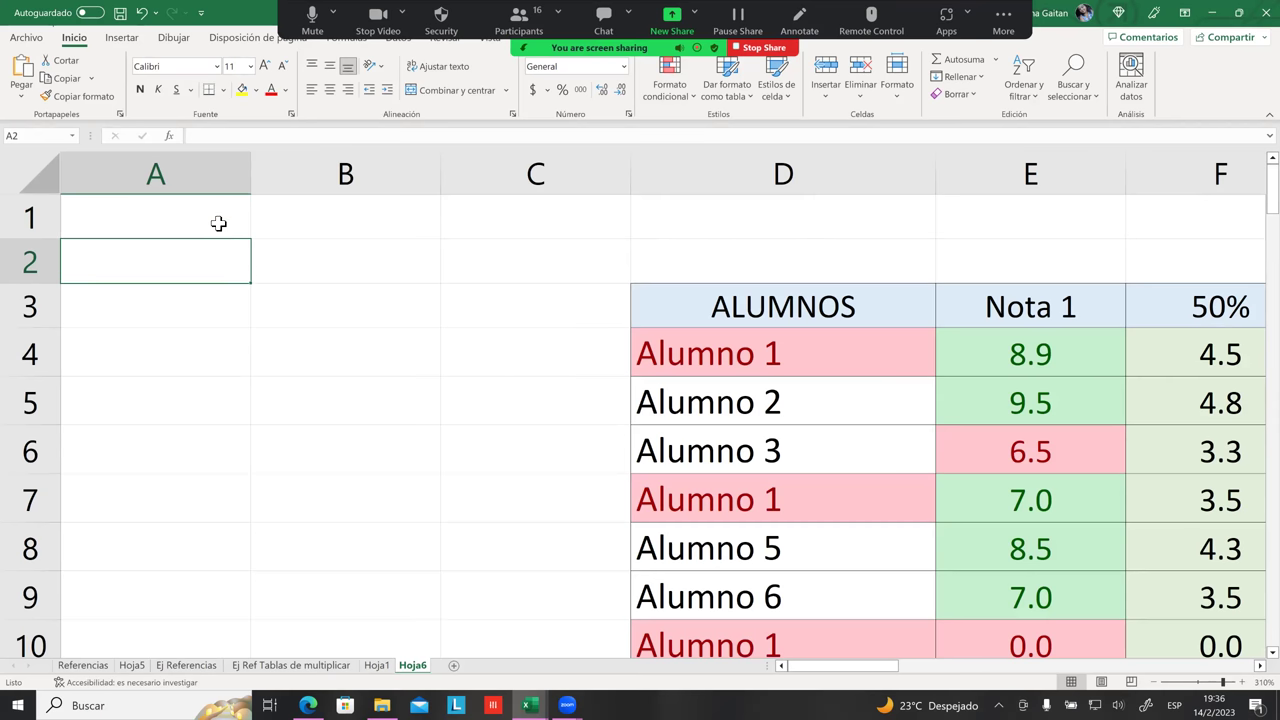
left_click(218, 223)
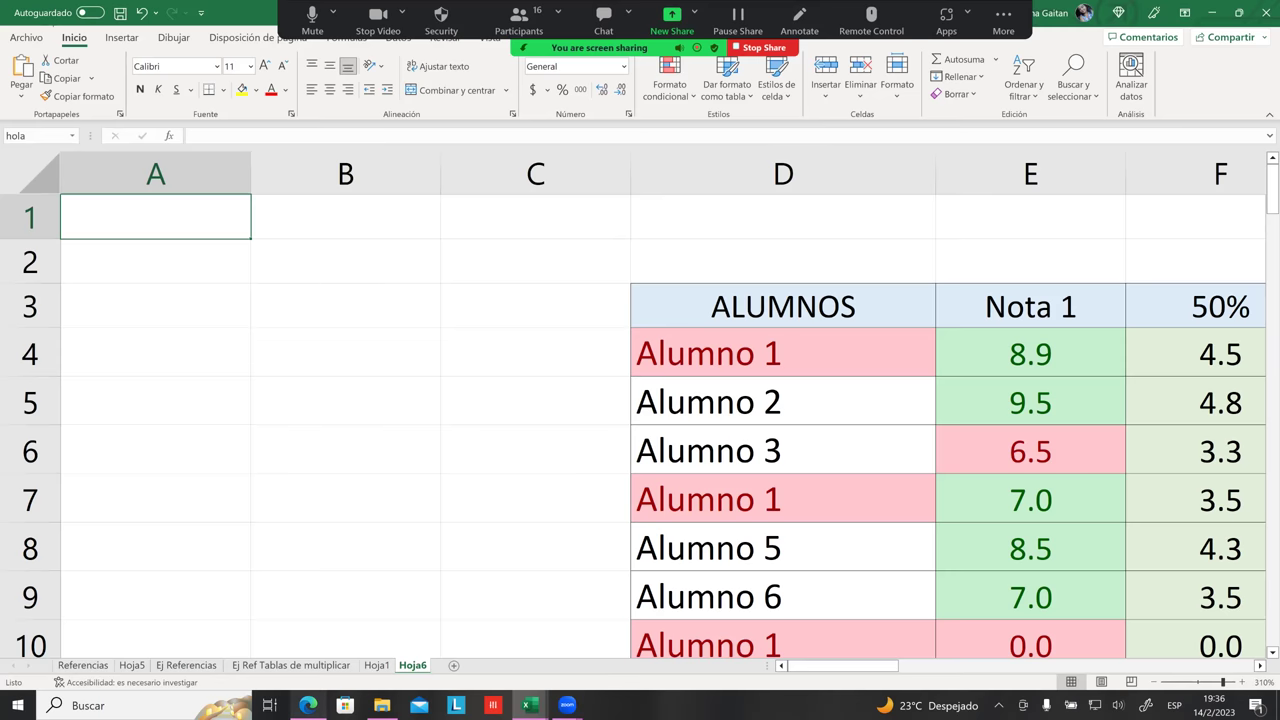
Review the lesson page "Administrador de nombres" in the browser, and return to the Hoja6 sheet in Excel
left_click(308, 705)
scroll(576, 341, "up", 15)
scroll(593, 324, "down", 3)
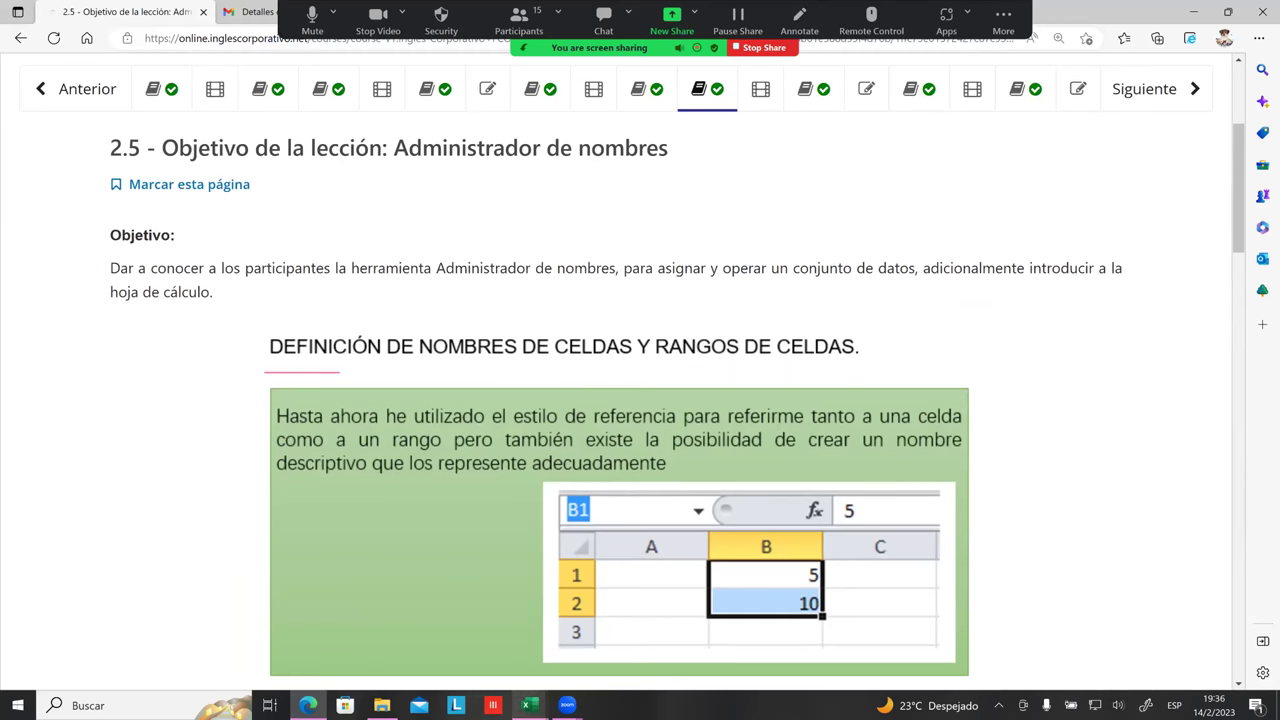
mouse_move(529, 705)
left_click(450, 636)
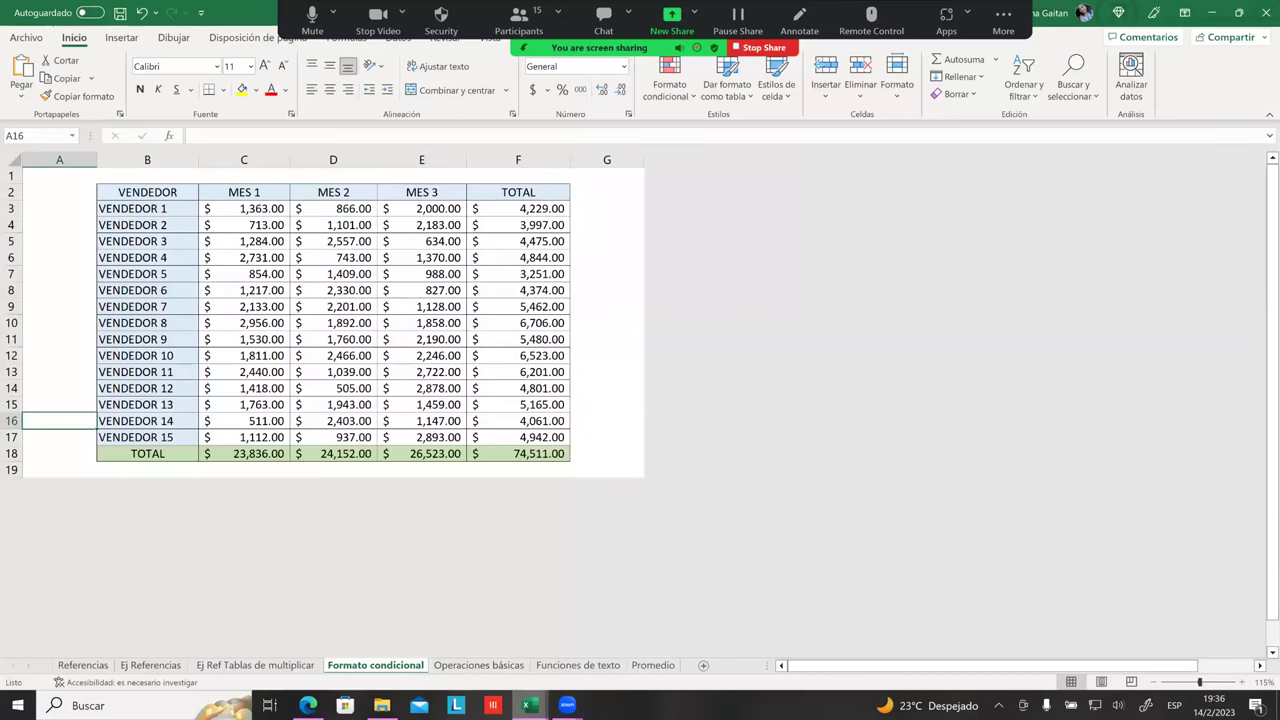
left_click(620, 630)
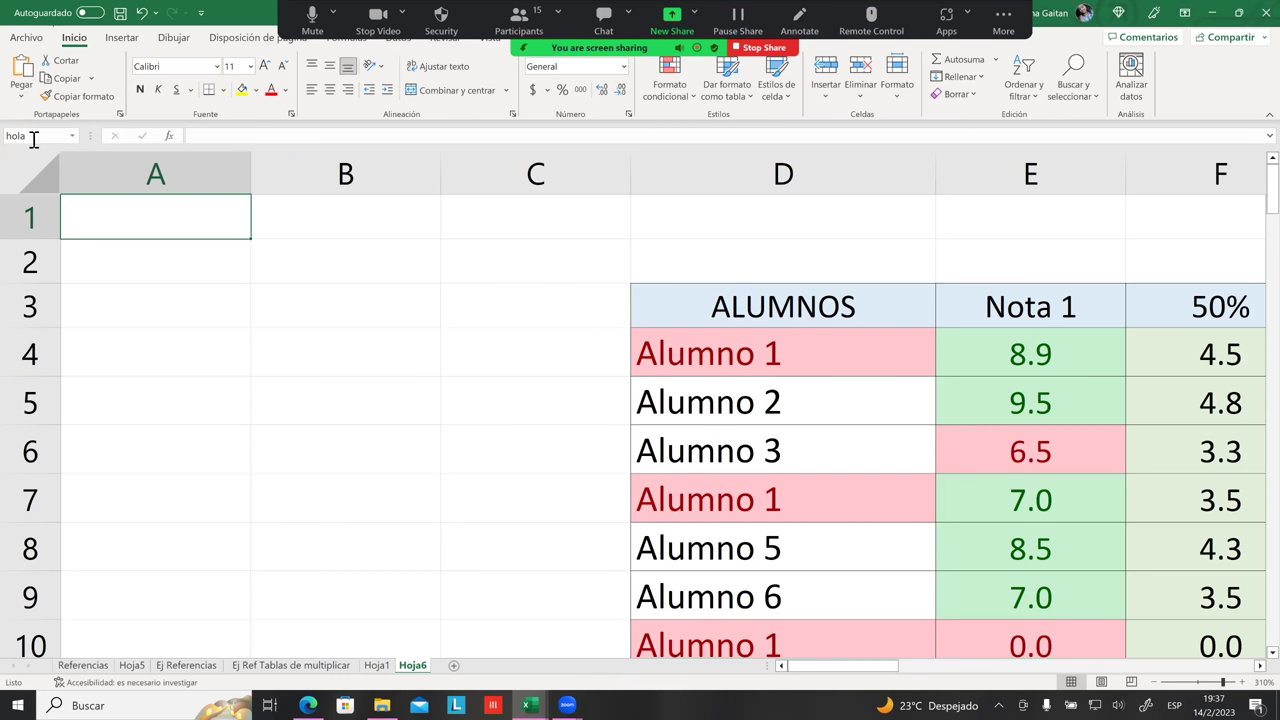
Compare cell A1's assigned name with cell B5's reference and look over the ALUMNOS grades table
left_click(197, 297)
left_click(173, 221)
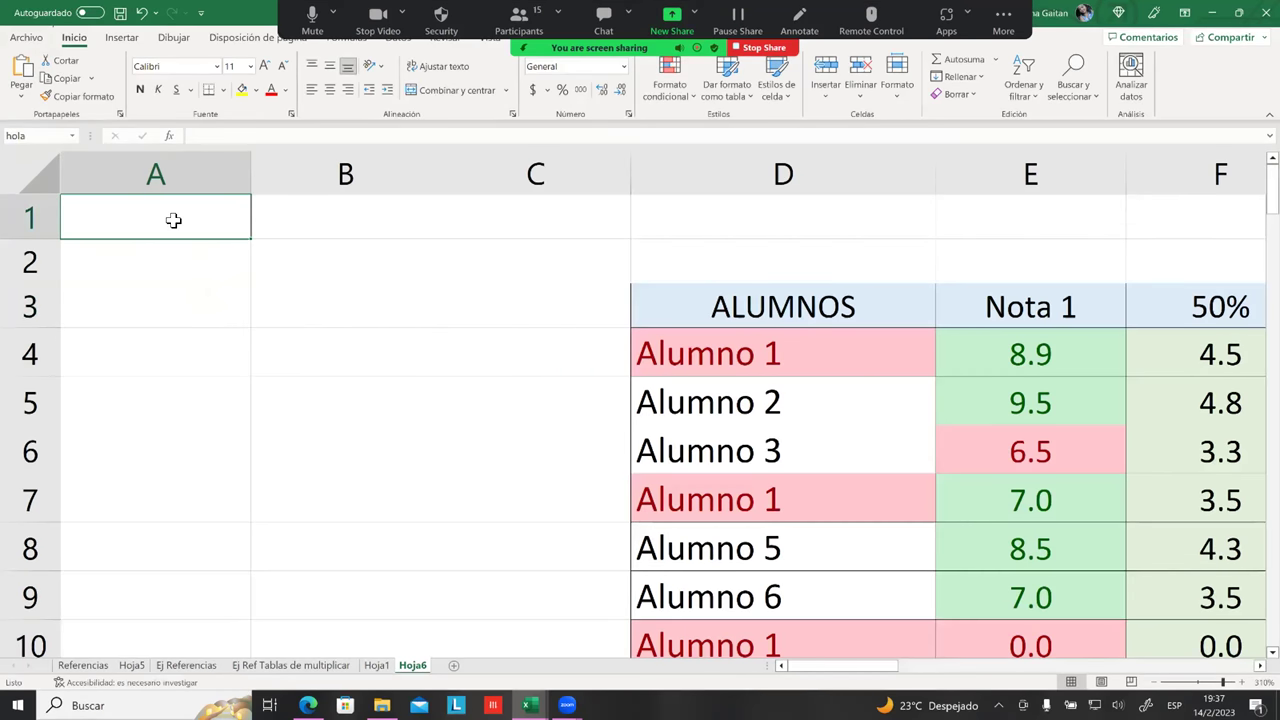
left_click(365, 383)
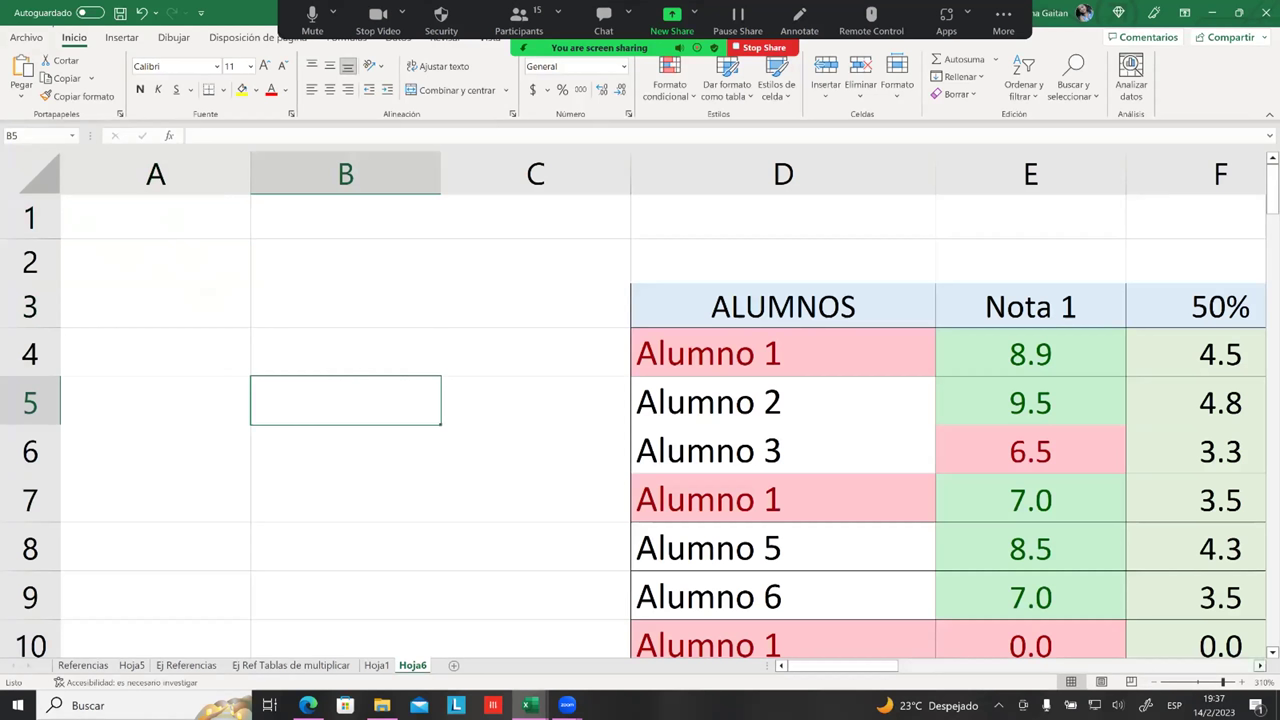
left_click(1260, 665)
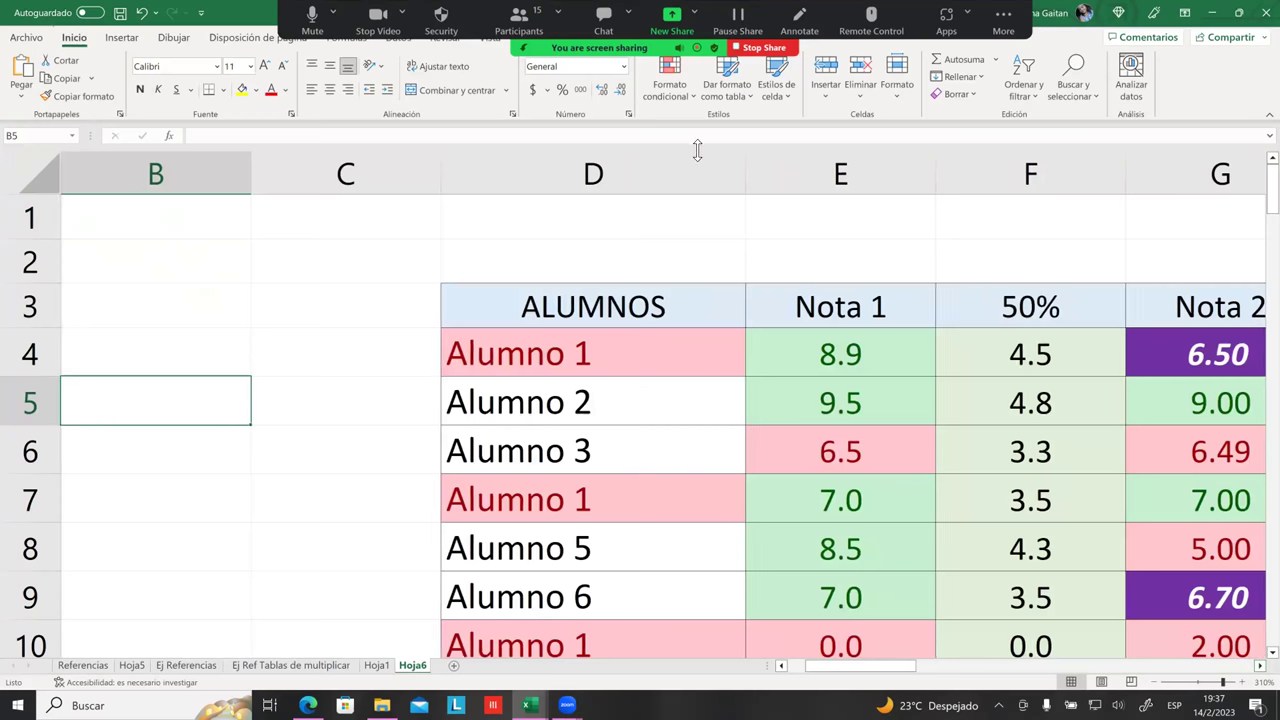
scroll(743, 269, "down", 1)
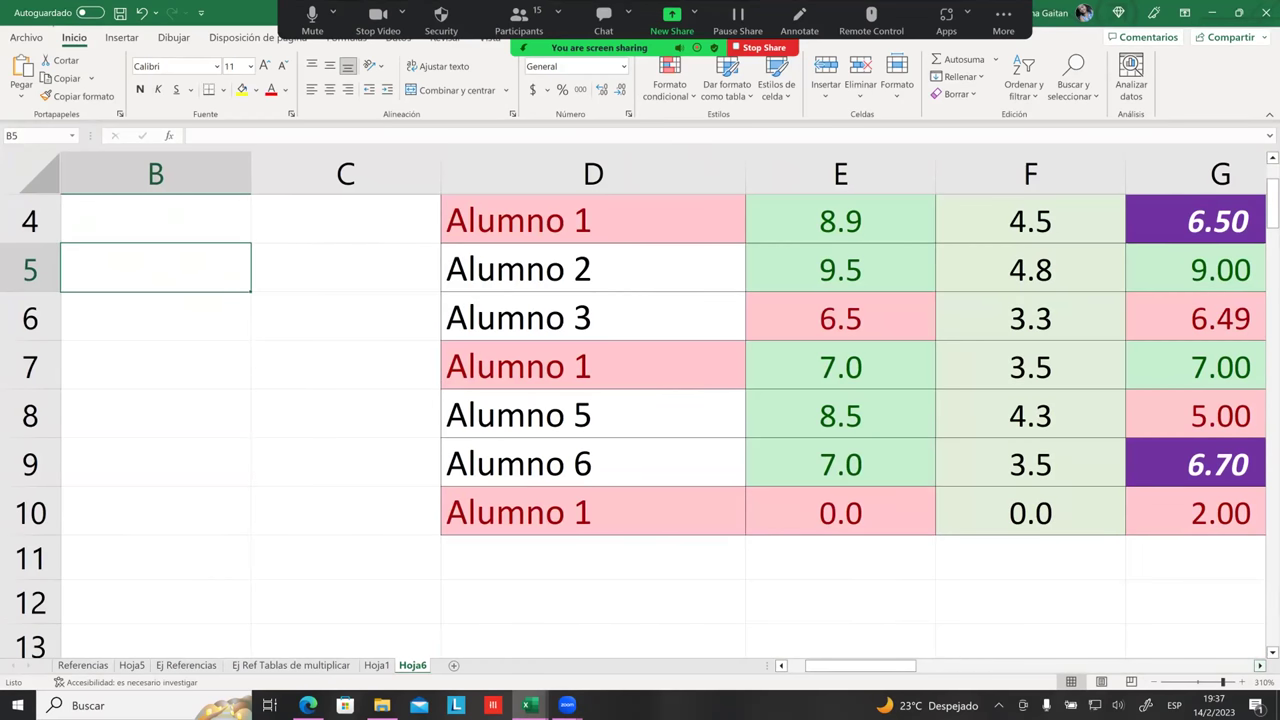
left_click(1260, 665)
scroll(663, 405, "up", 1)
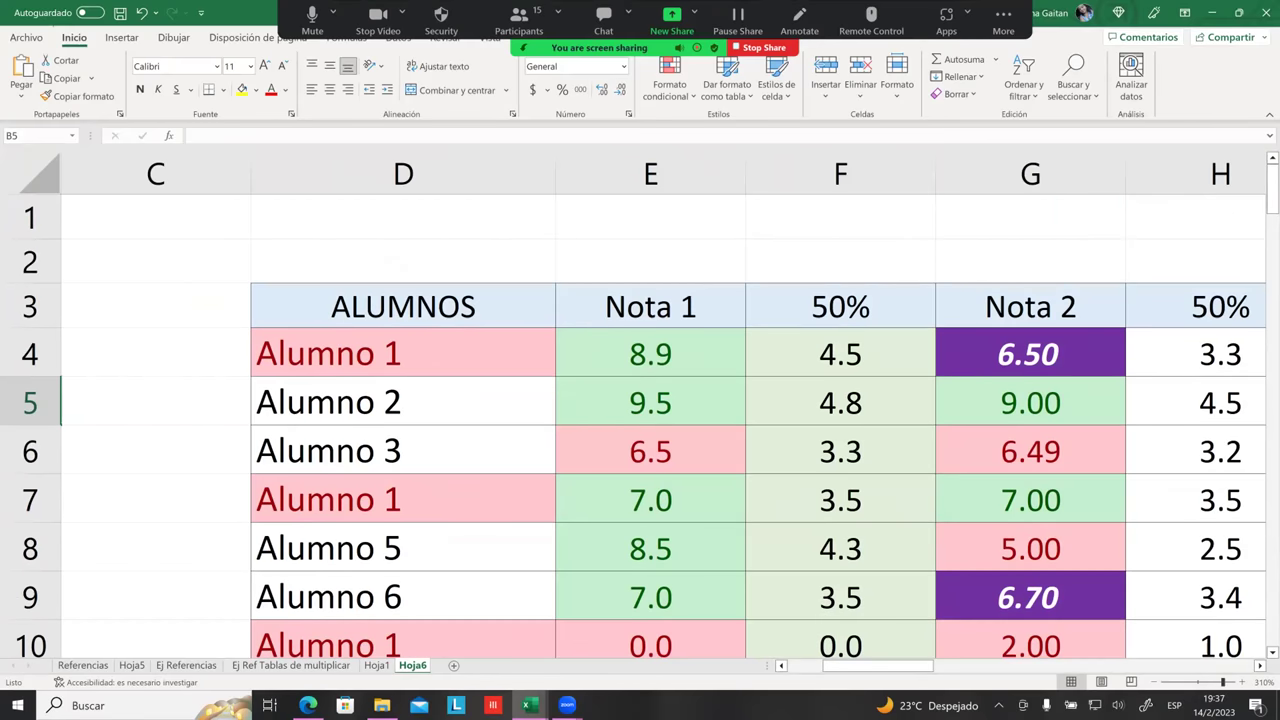
left_click_drag(1272, 188, 1272, 196)
left_click_drag(878, 665, 843, 665)
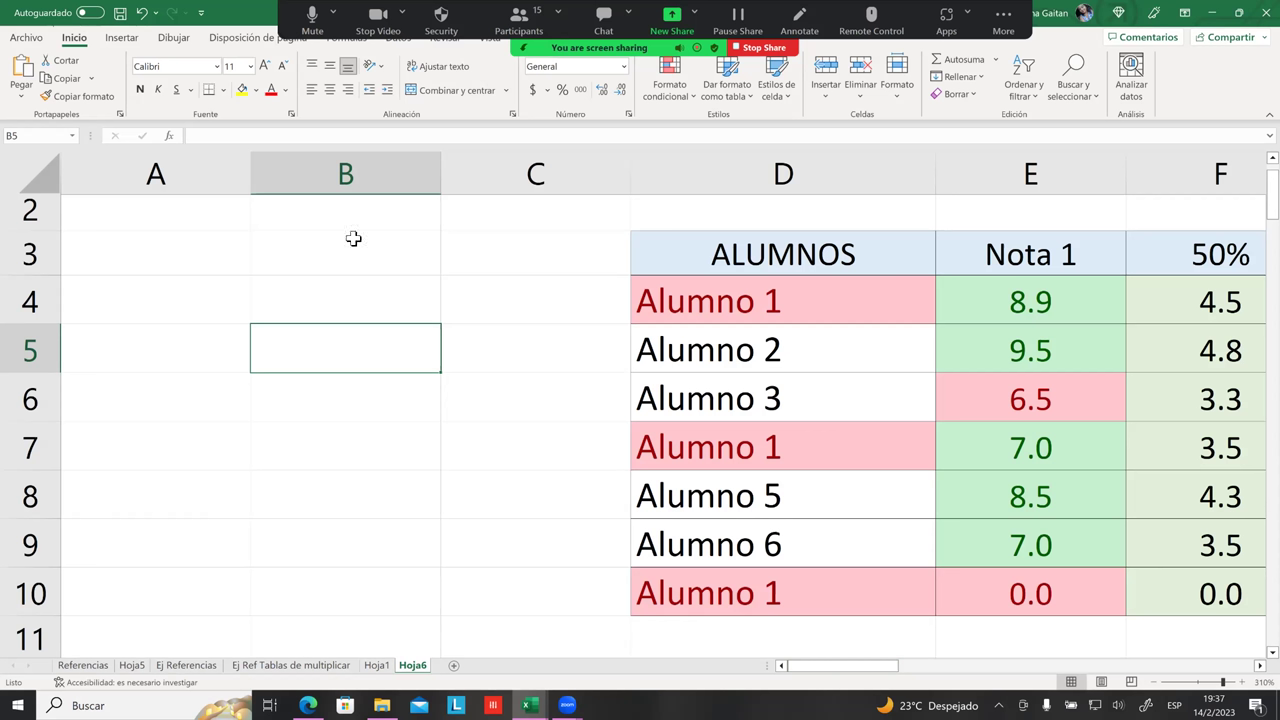
double_click(337, 348)
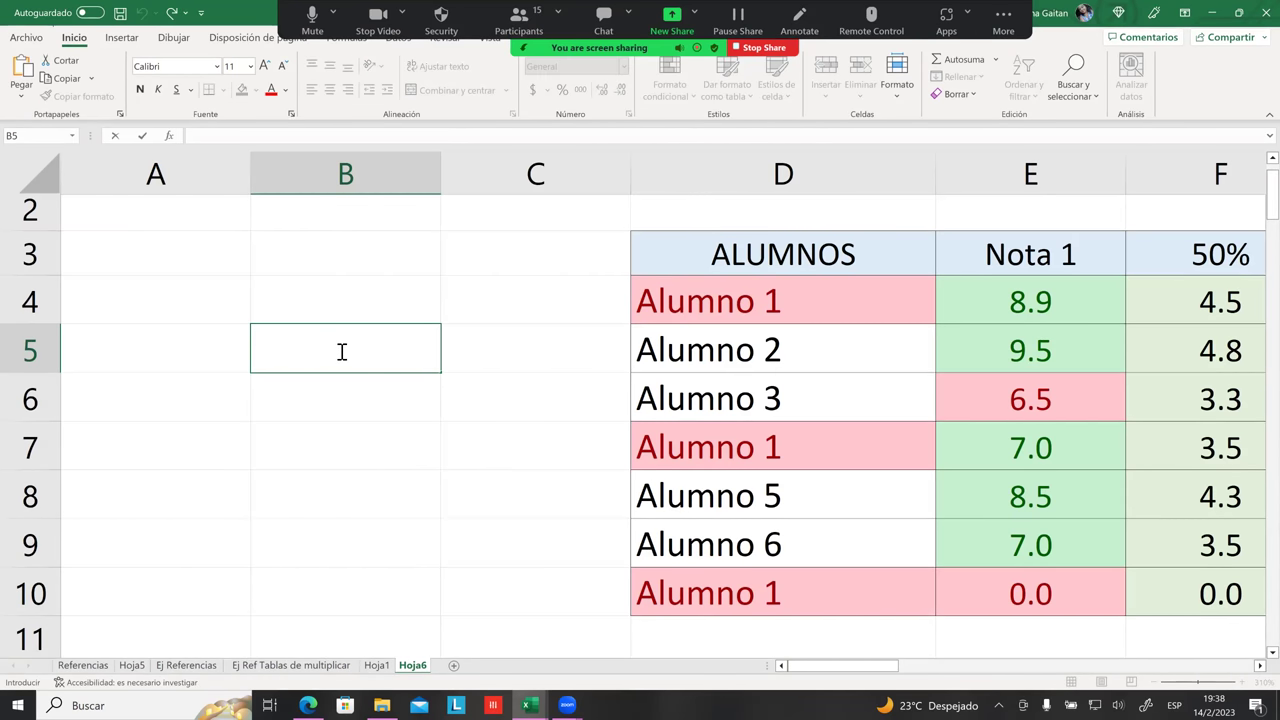
type("hola")
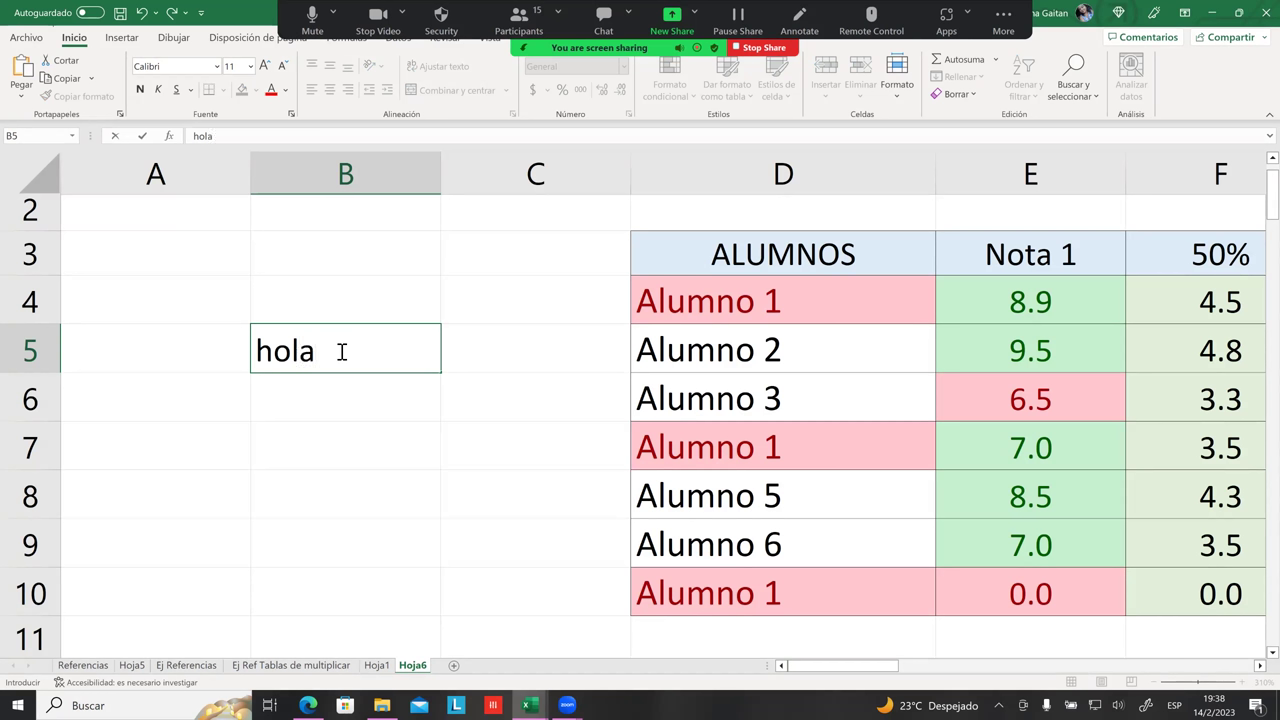
key("BackSpace")
key("BackSpace")
key("BackSpace")
key("BackSpace")
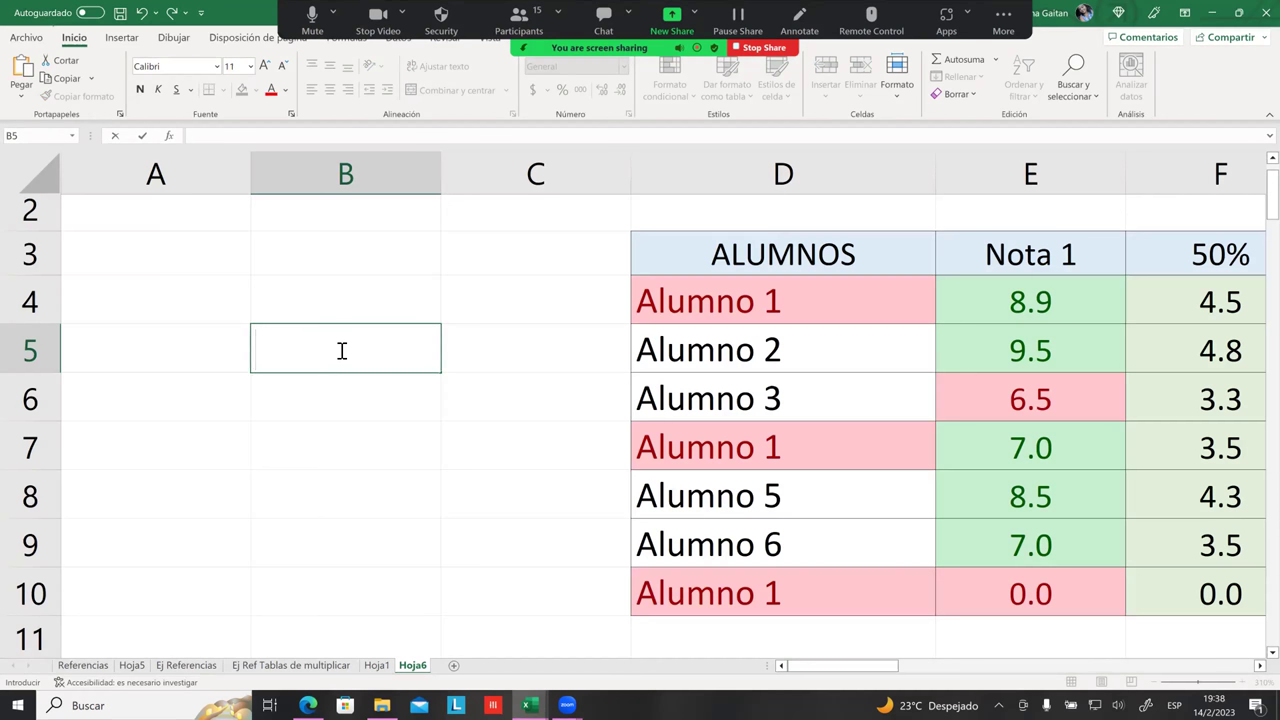
left_click(150, 248)
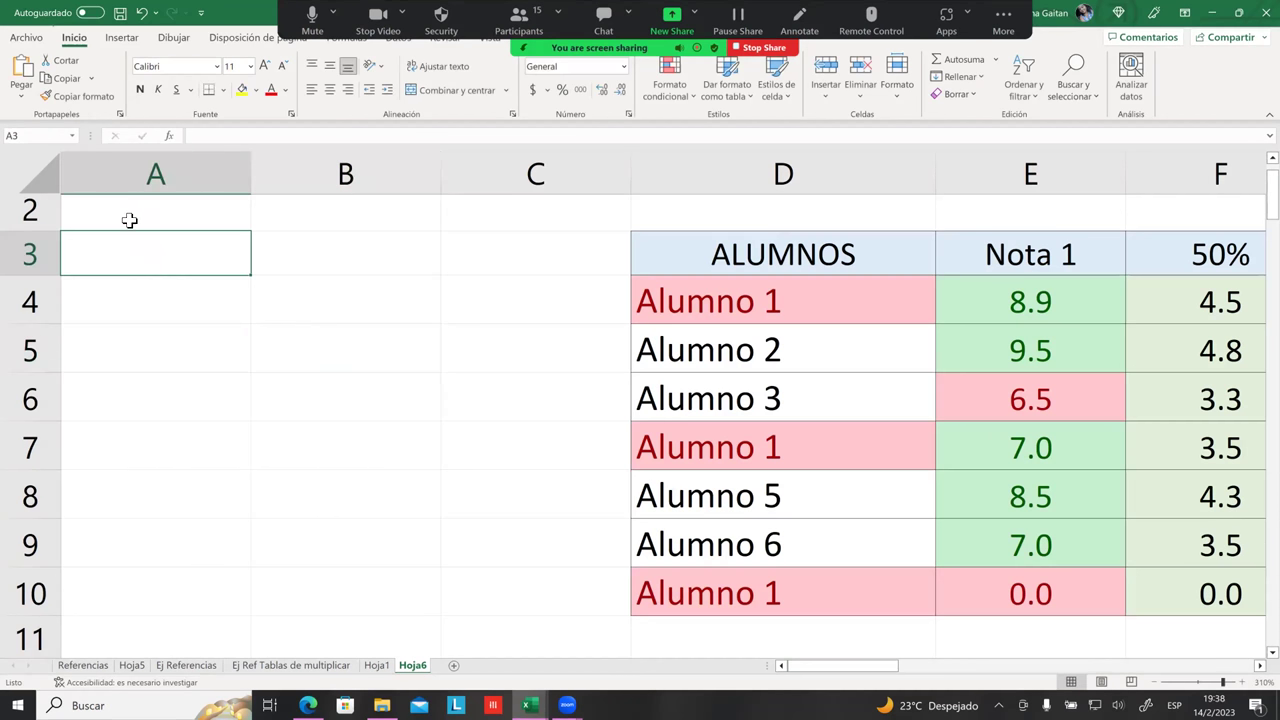
Check the name assigned to cell A1 and compare it with the references of cells B1 and B2
scroll(126, 220, "up", 1)
left_click(131, 224)
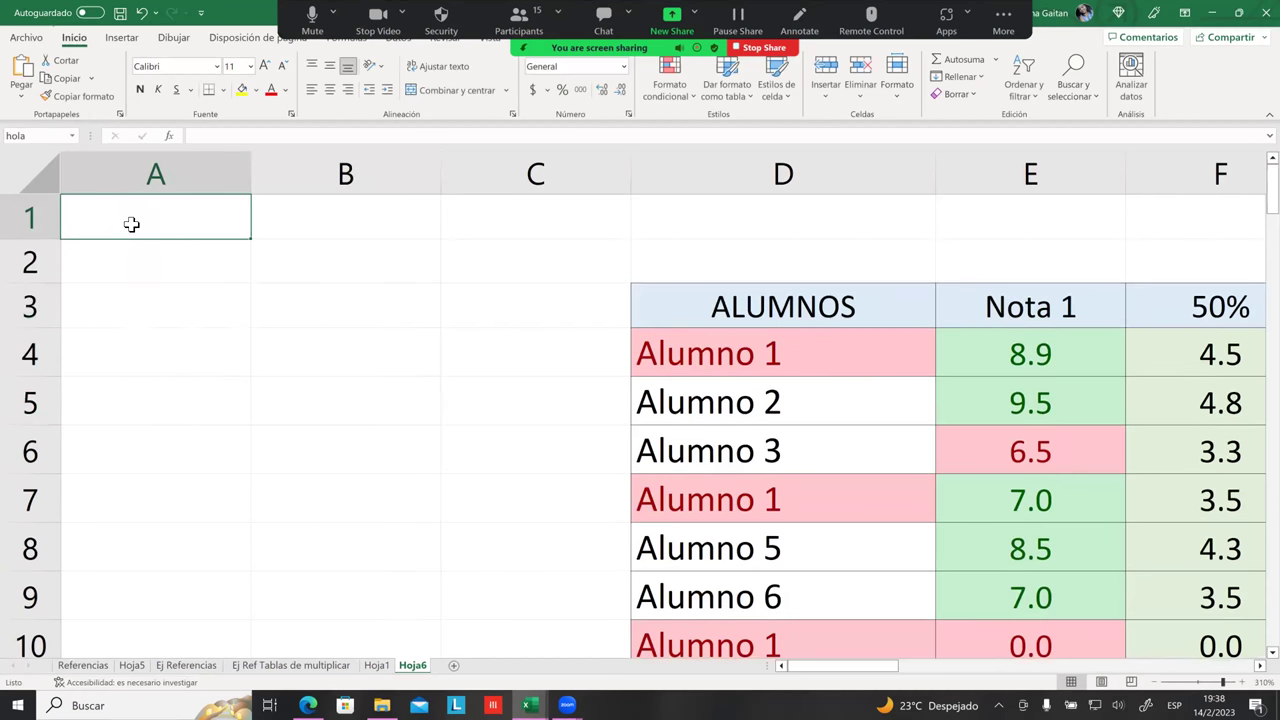
left_click(52, 138)
left_click(299, 217)
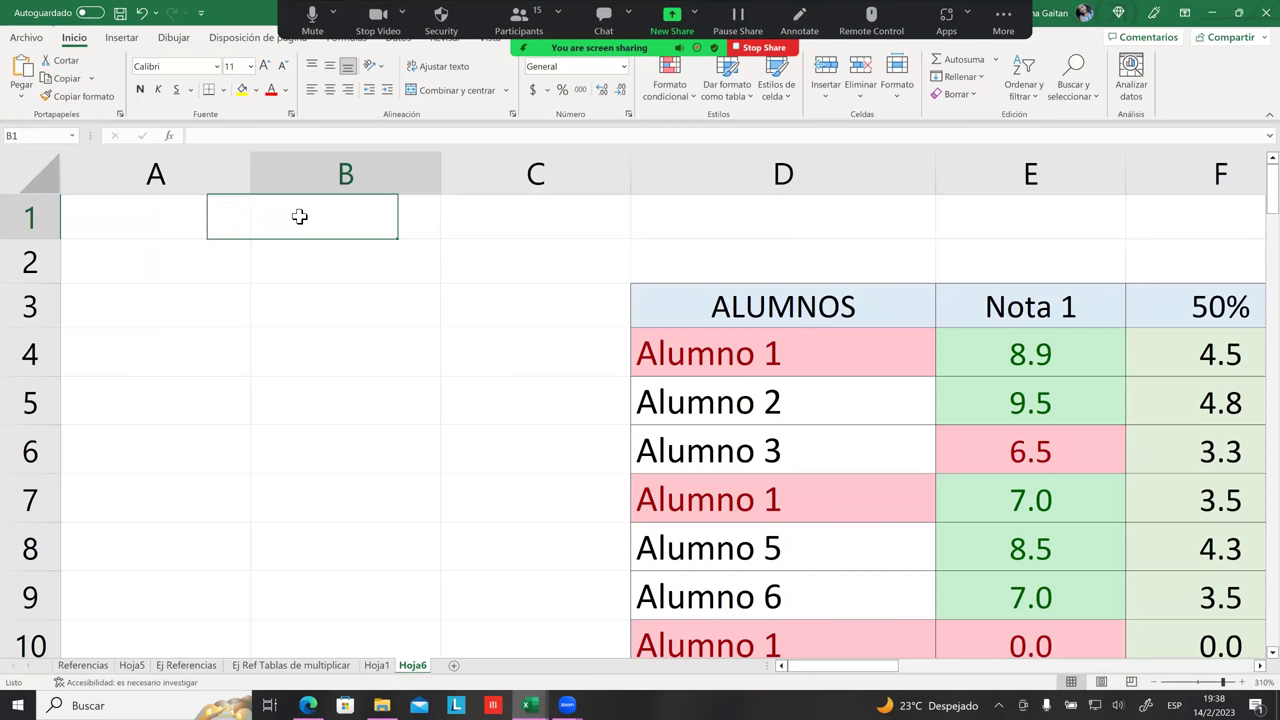
left_click(346, 266)
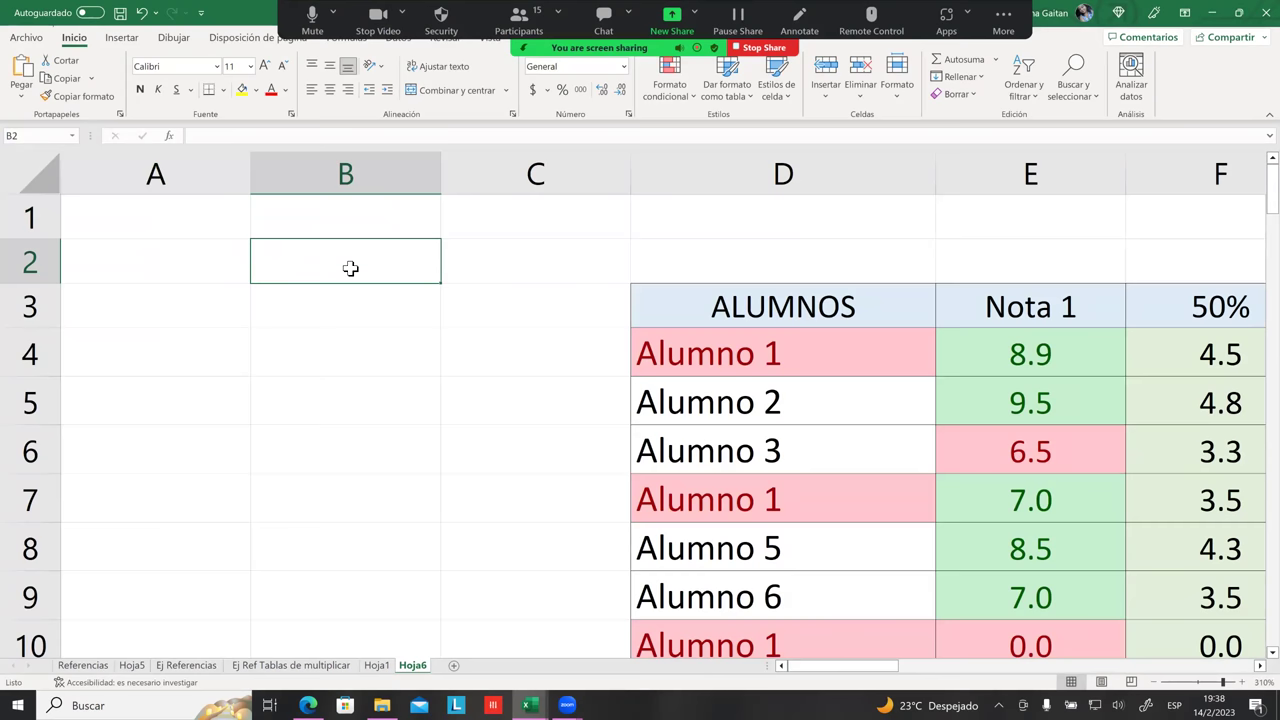
left_click(39, 139)
key("BackSpace")
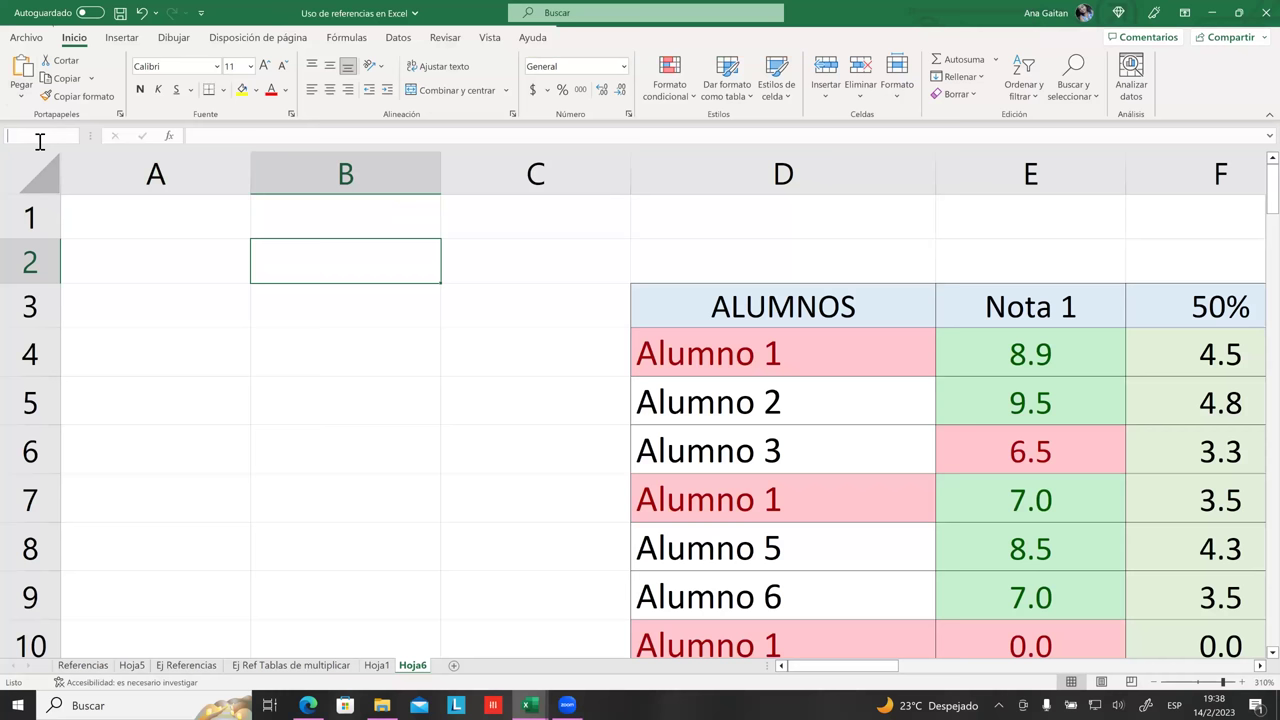
left_click(523, 349)
left_click(349, 254)
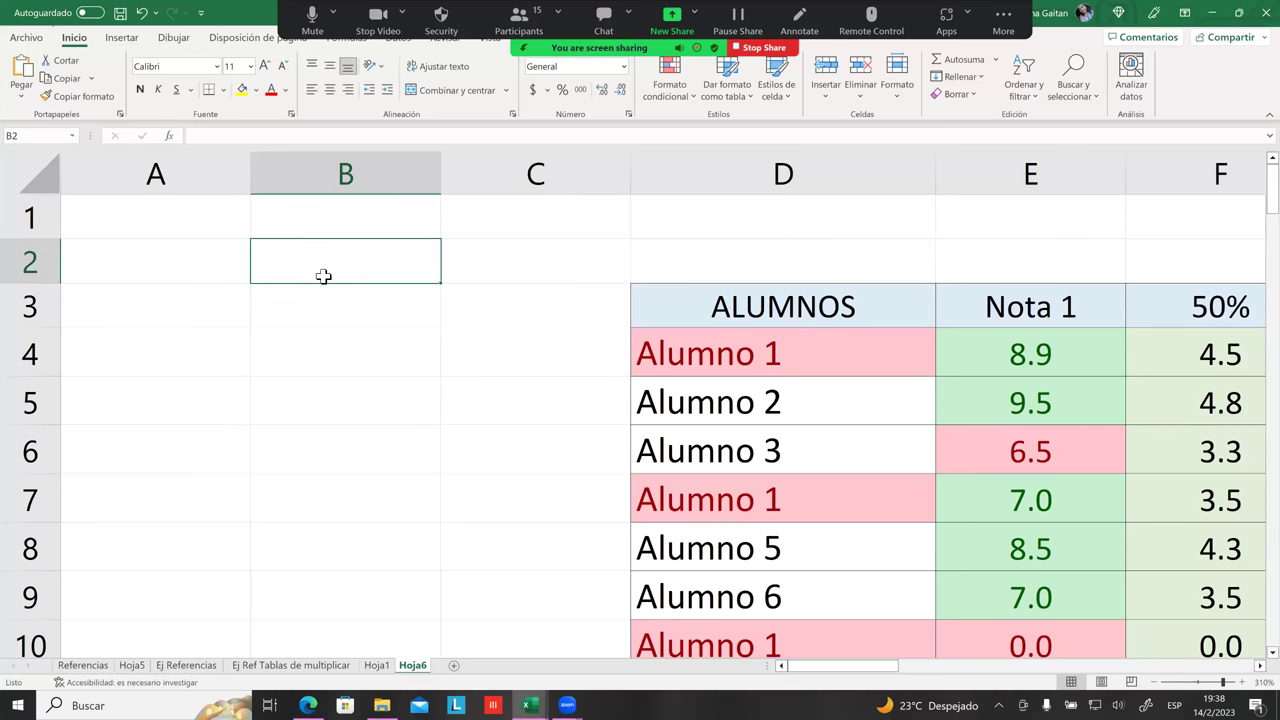
Enter the text "hola" as the content of cell B2, compare it with B3, and clear it again
type("a")
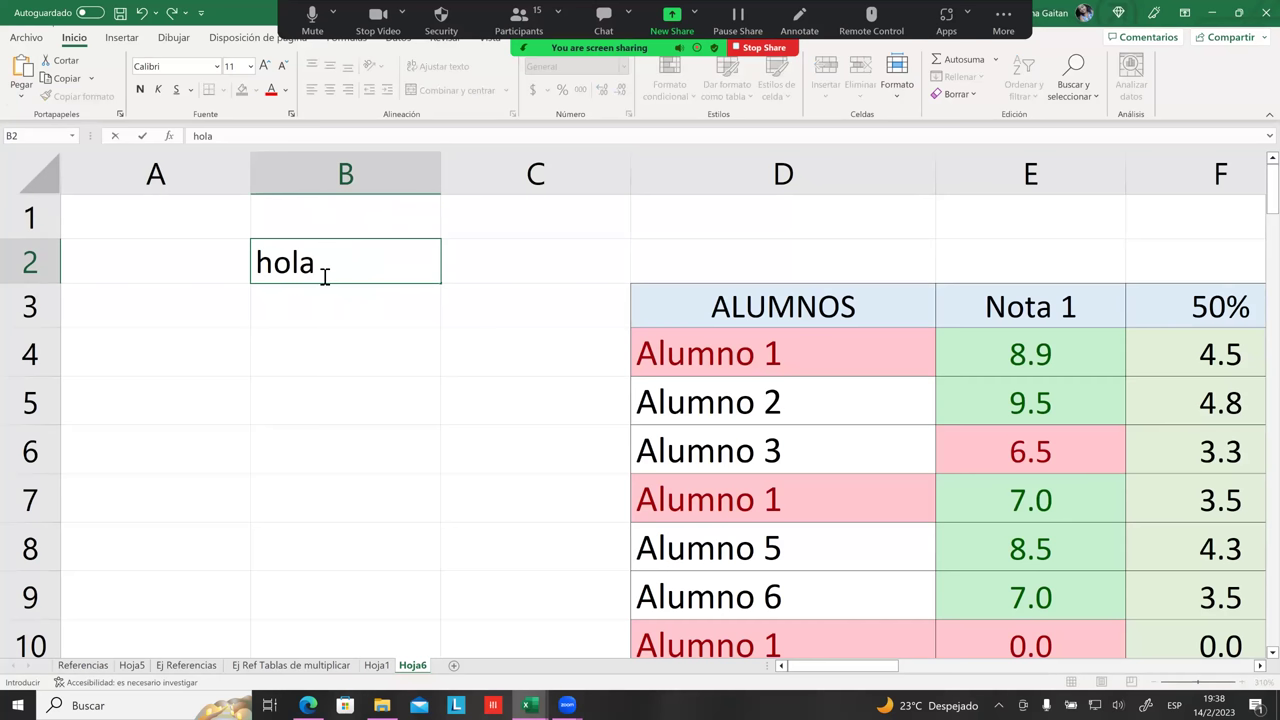
key("Return")
left_click(321, 277)
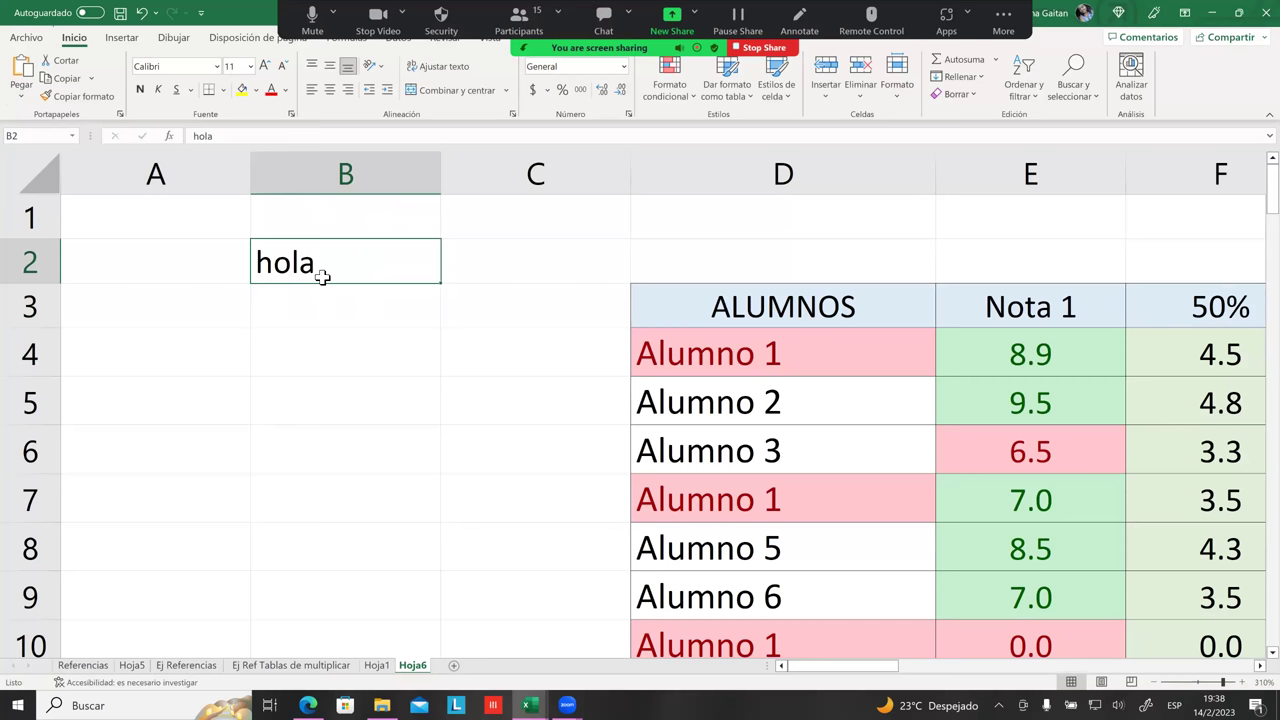
left_click(326, 303)
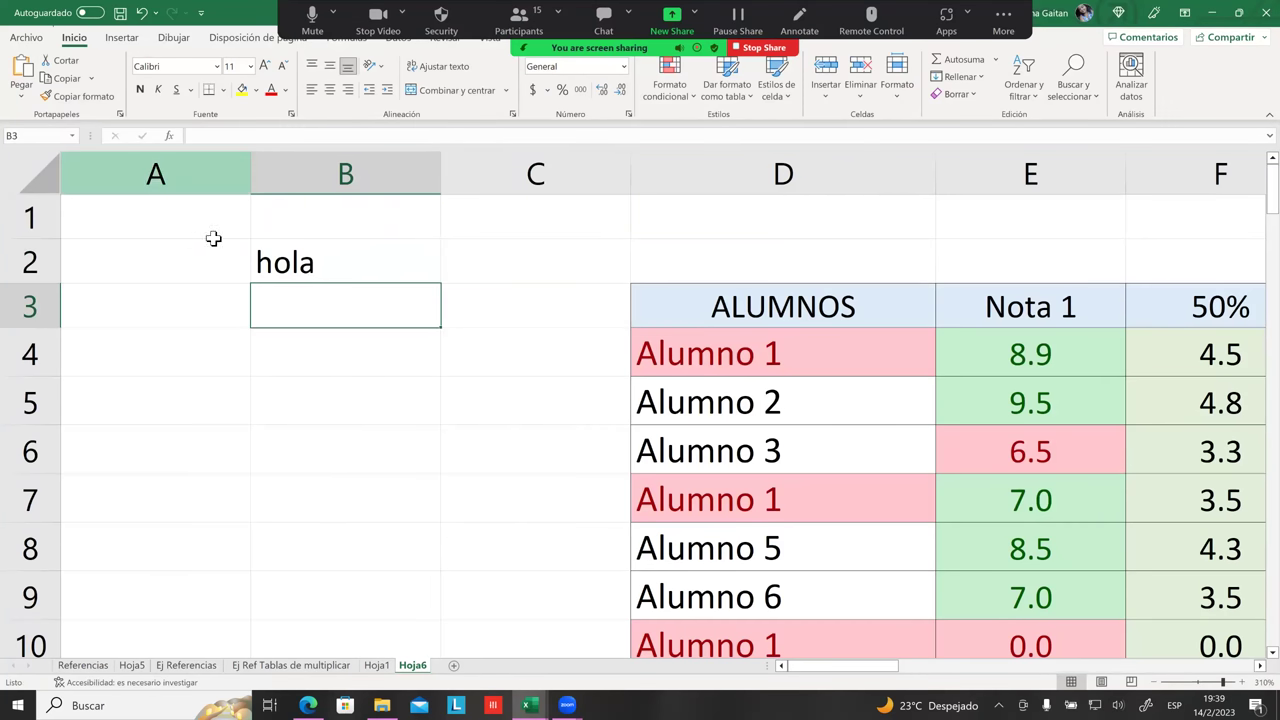
left_click(289, 257)
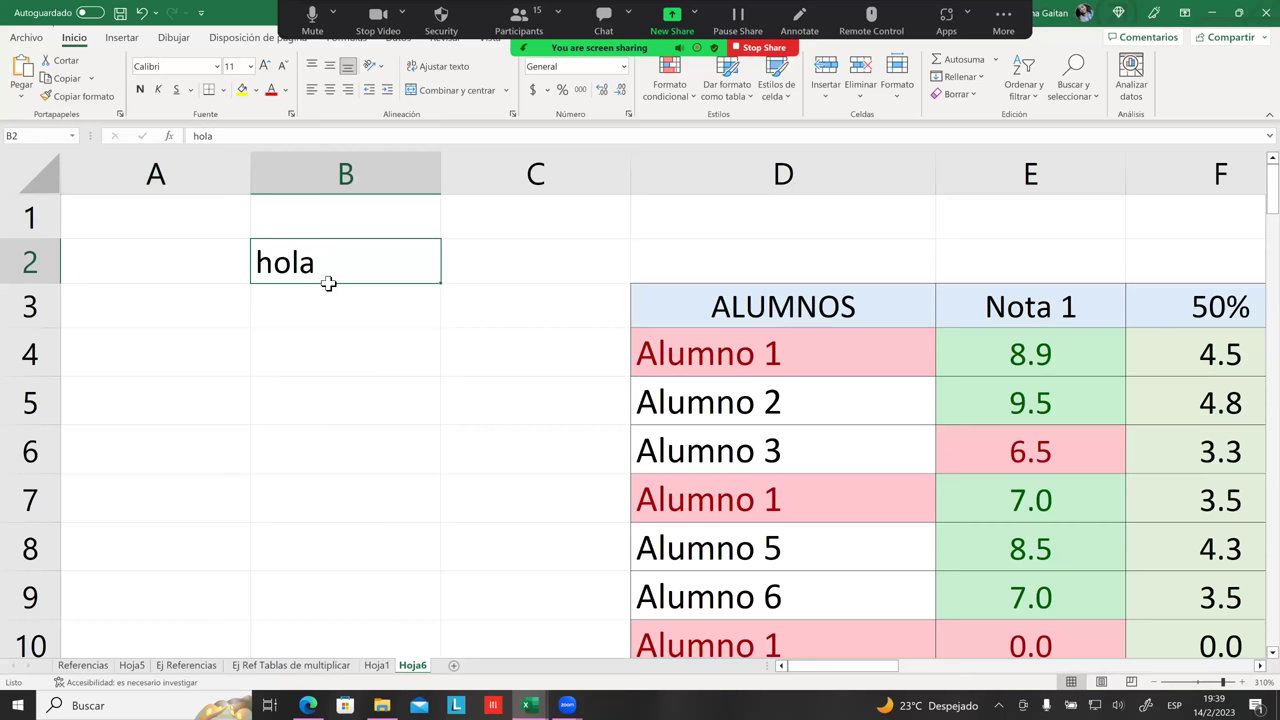
key("BackSpace")
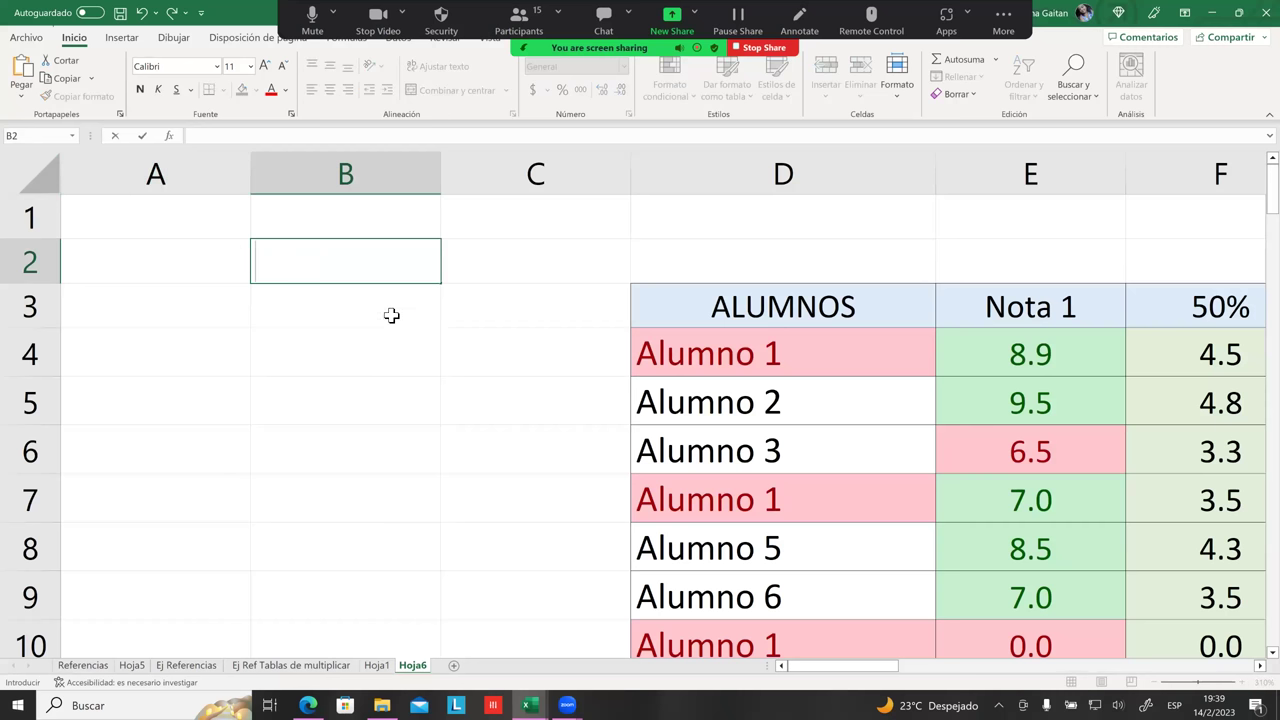
key("Down")
key("Down")
Try to assign the name "hola" to cell B2
left_click(355, 263)
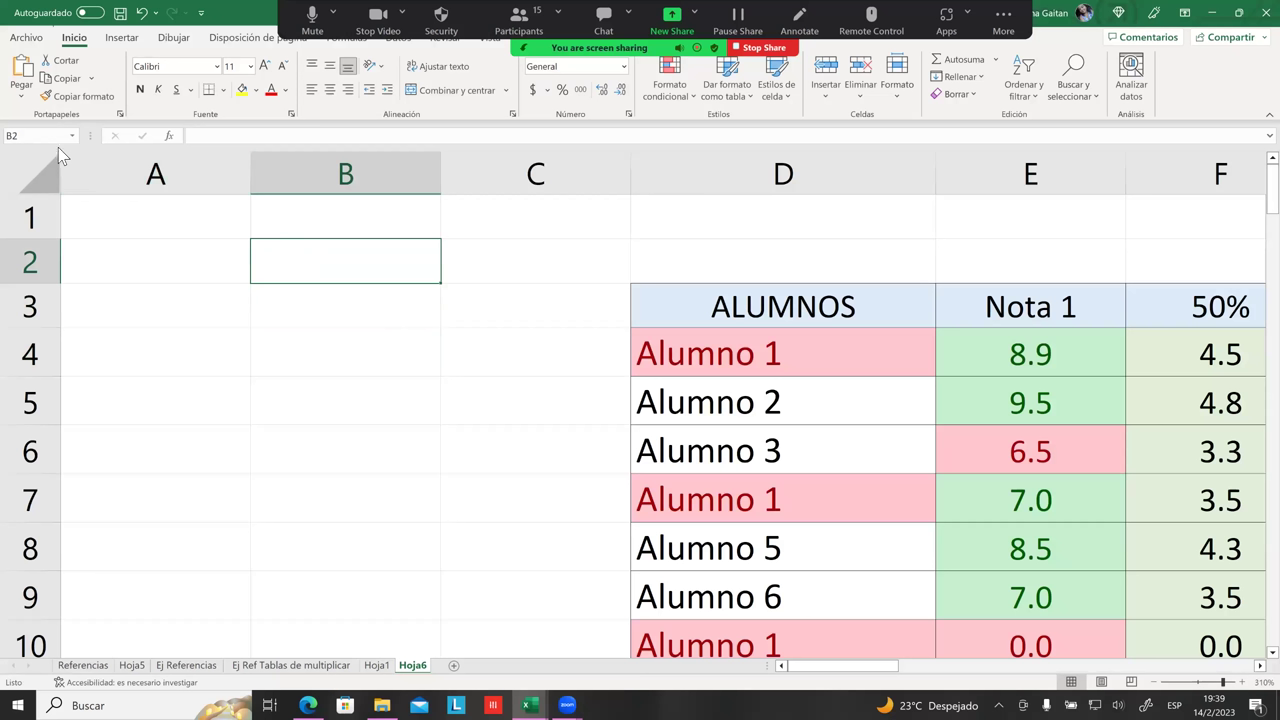
left_click(33, 139)
key("BackSpace")
type("hola")
key("Return")
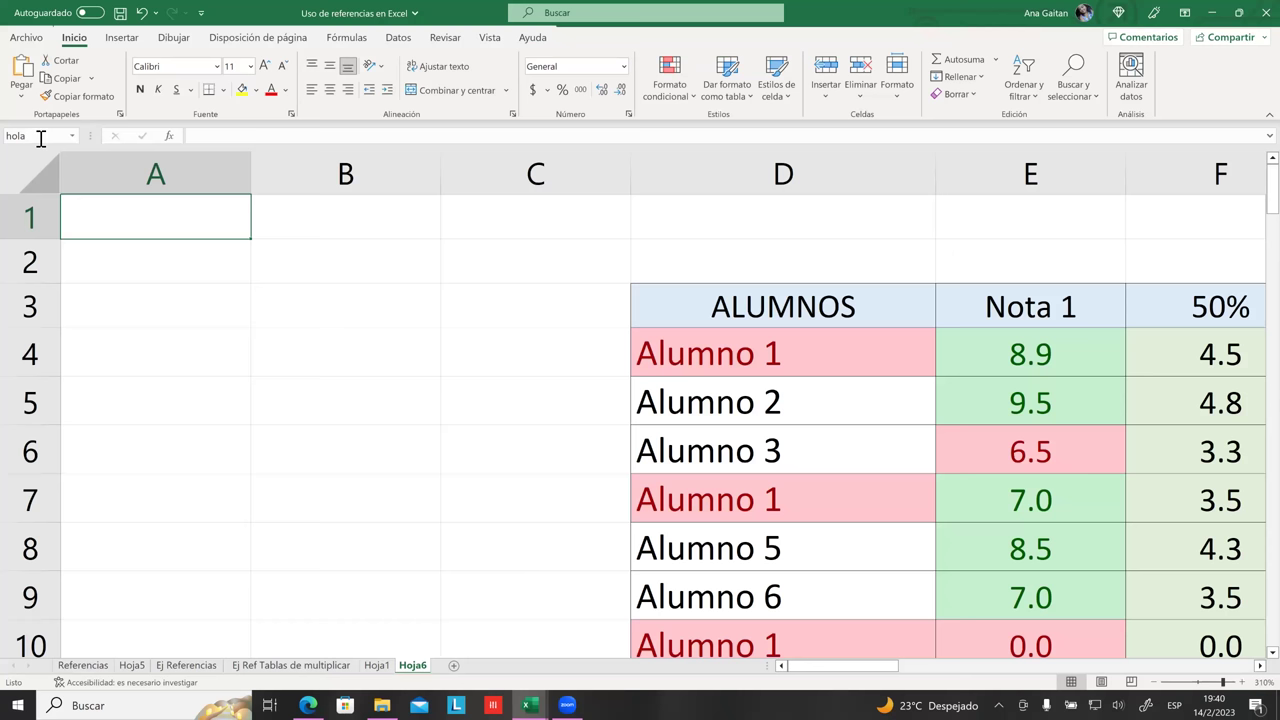
left_click(40, 138)
left_click(34, 140)
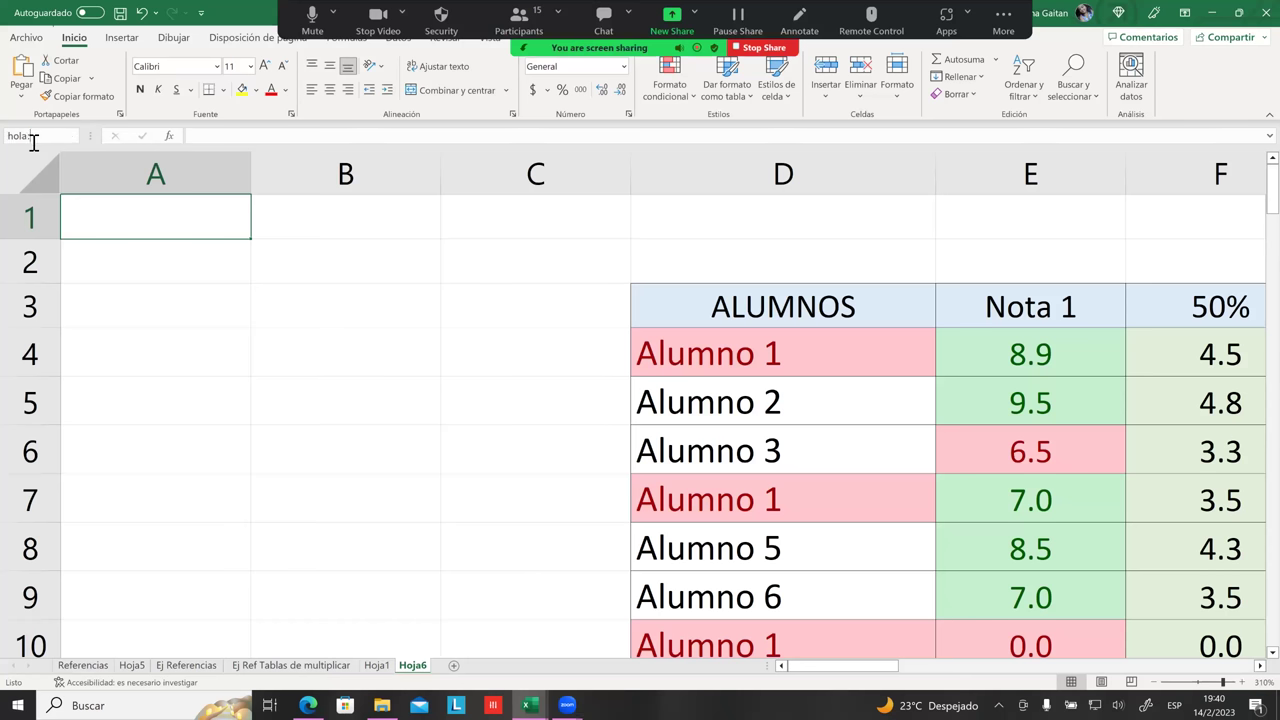
type("_1")
key("BackSpace")
key("BackSpace")
key("BackSpace")
key("BackSpace")
key("BackSpace")
key("BackSpace")
left_click_drag(570, 355, 572, 408)
Examine the ALUMNOS grades table, highlighting the student names in D4:D10 and individual cells
scroll(578, 410, "down", 2)
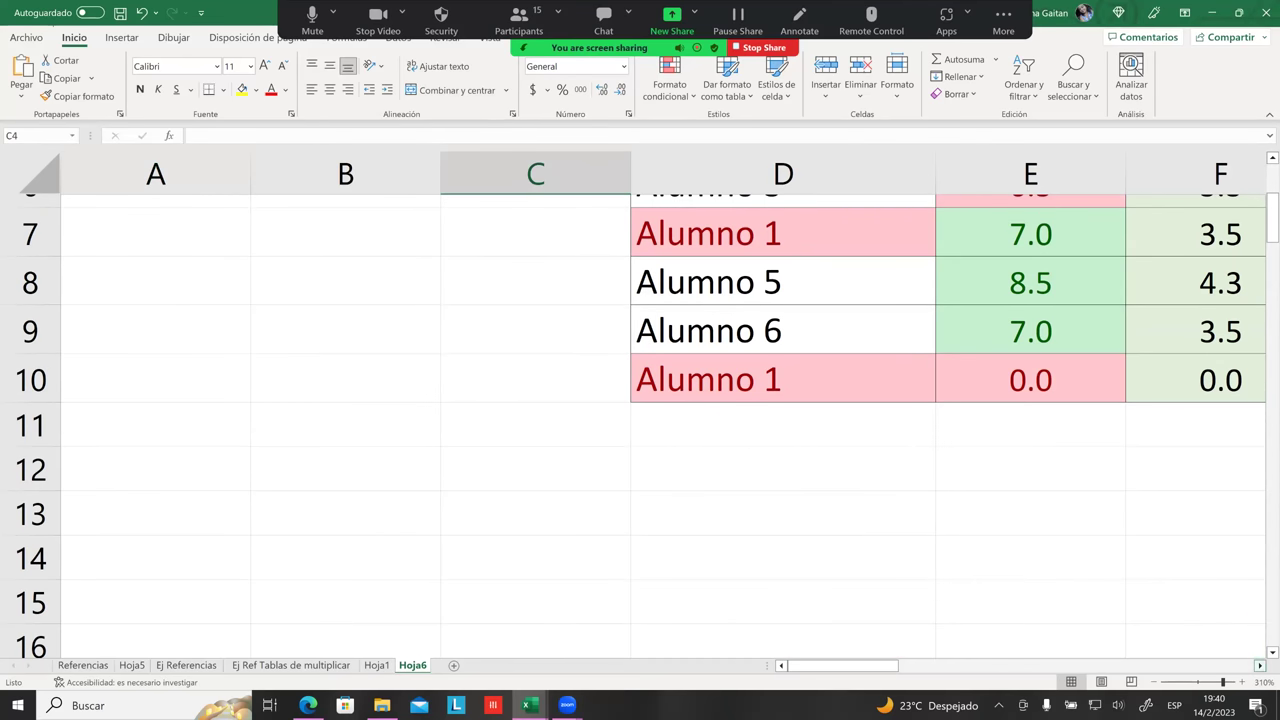
left_click(1260, 665)
scroll(660, 400, "up", 1)
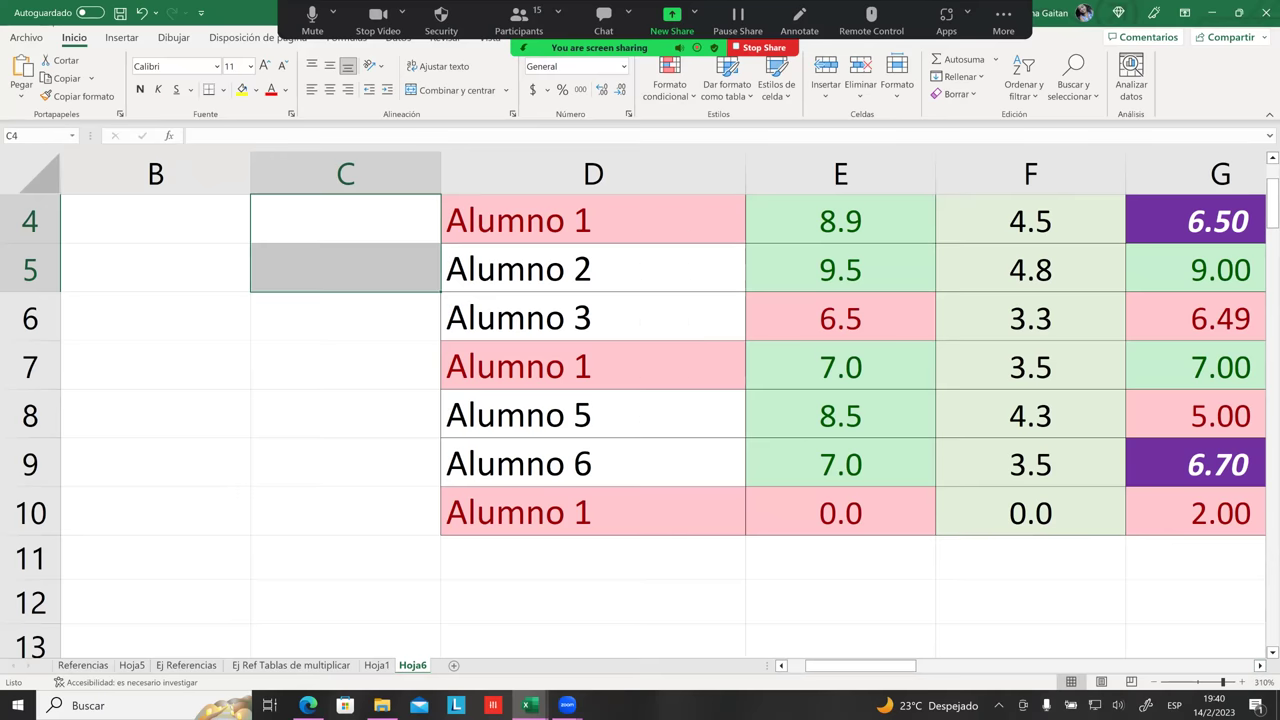
scroll(660, 400, "up", 1)
left_click_drag(1273, 188, 1273, 198)
left_click(800, 242)
key("Down")
left_click_drag(720, 297, 690, 578)
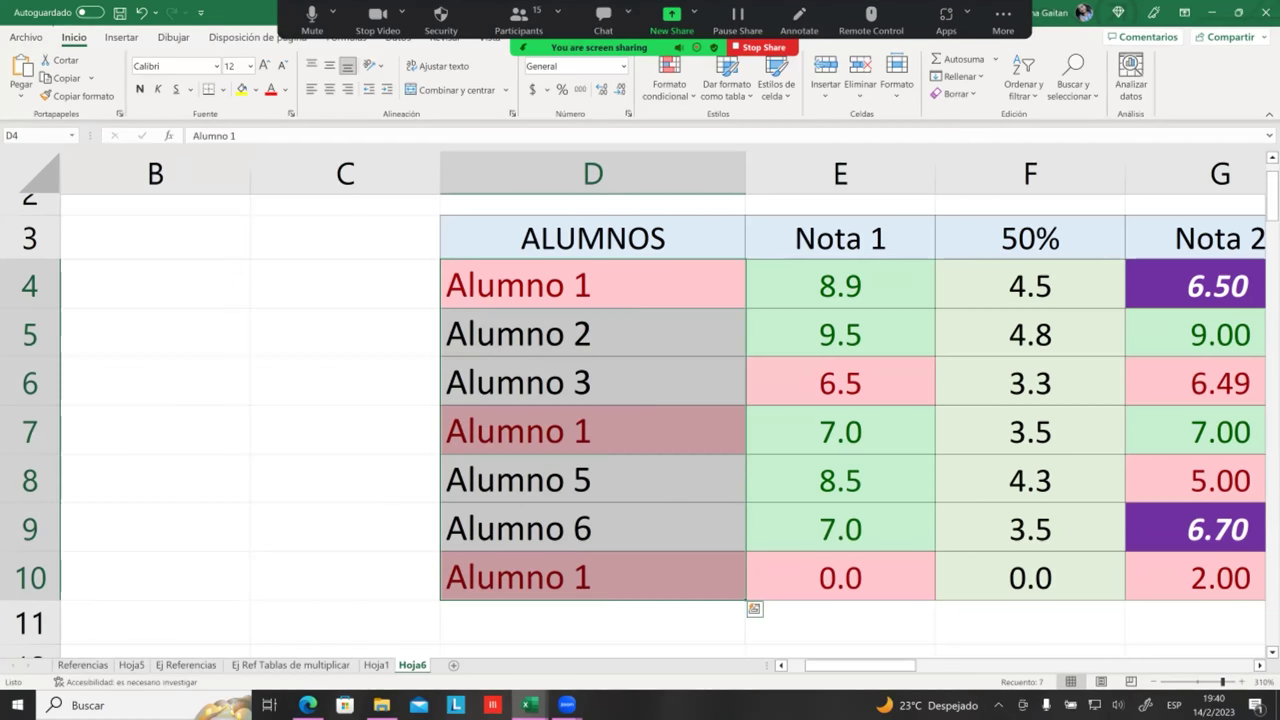
left_click(462, 302)
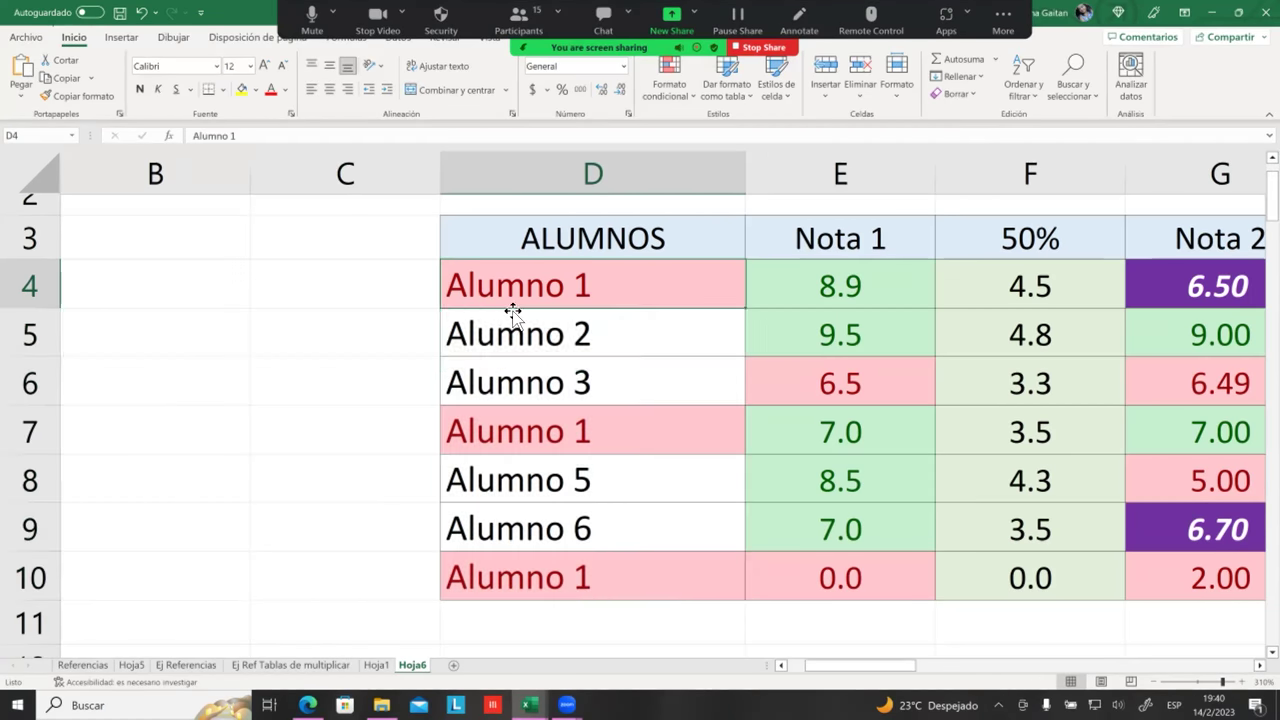
key("Down")
key("Right")
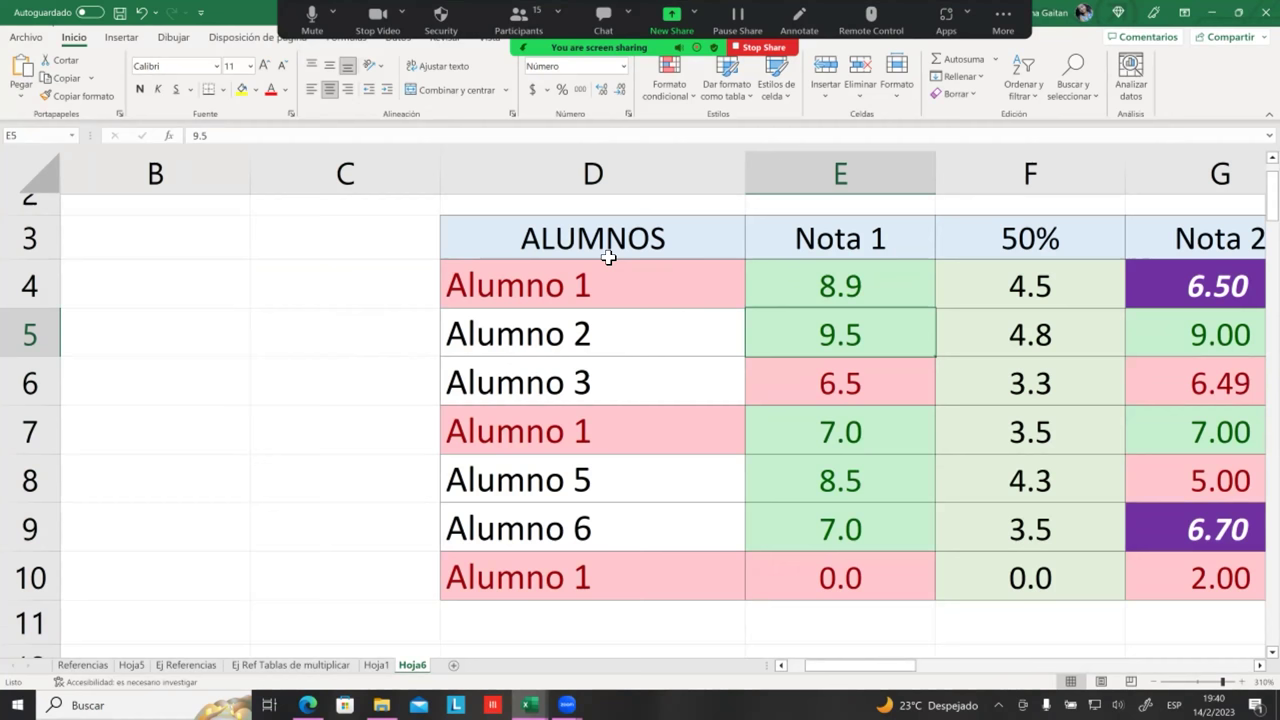
Assign the name "alumnos" to the range of student names D4:D10
left_click_drag(640, 286, 610, 580)
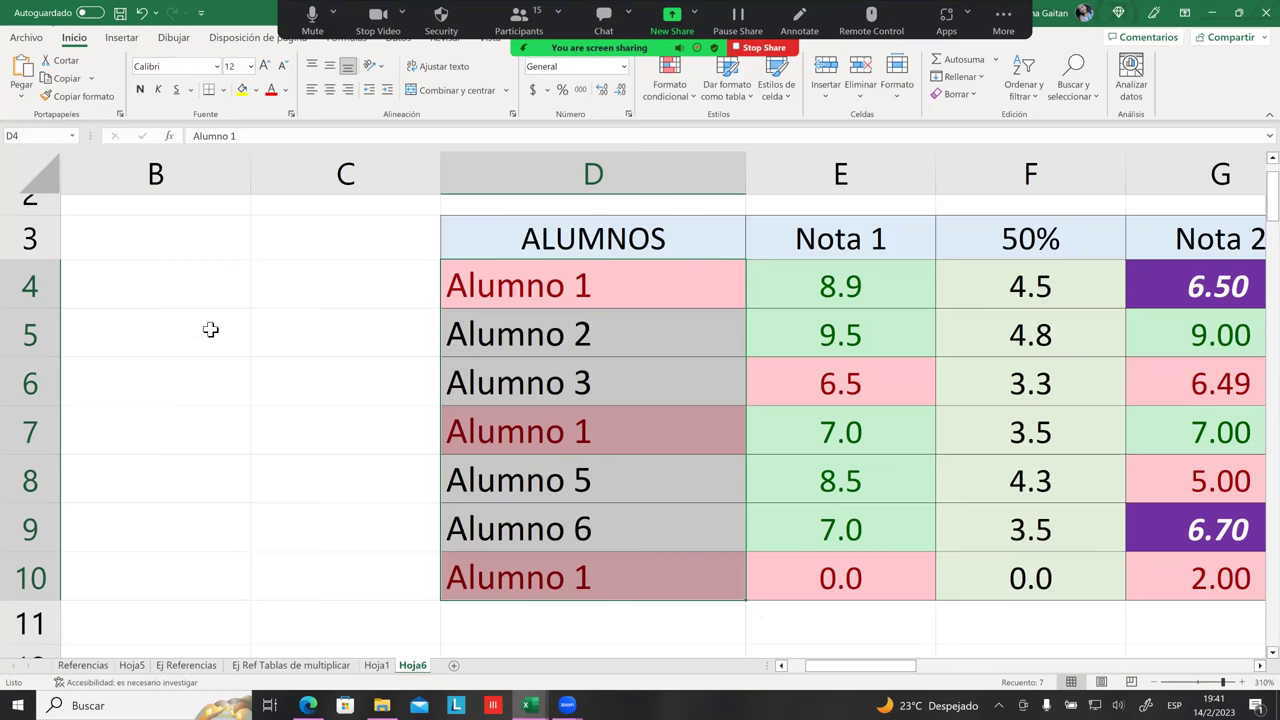
left_click(30, 136)
key("BackSpace")
type("alumnos")
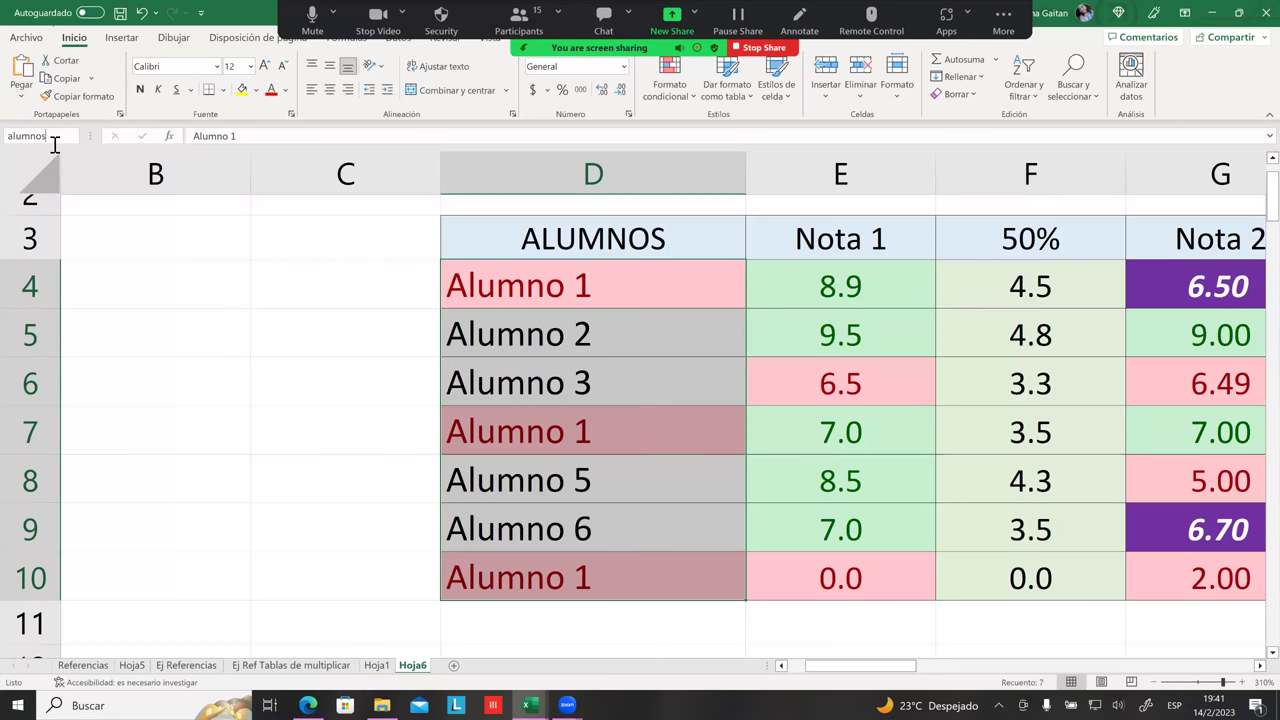
left_click_drag(58, 138, 8, 138)
key("Escape")
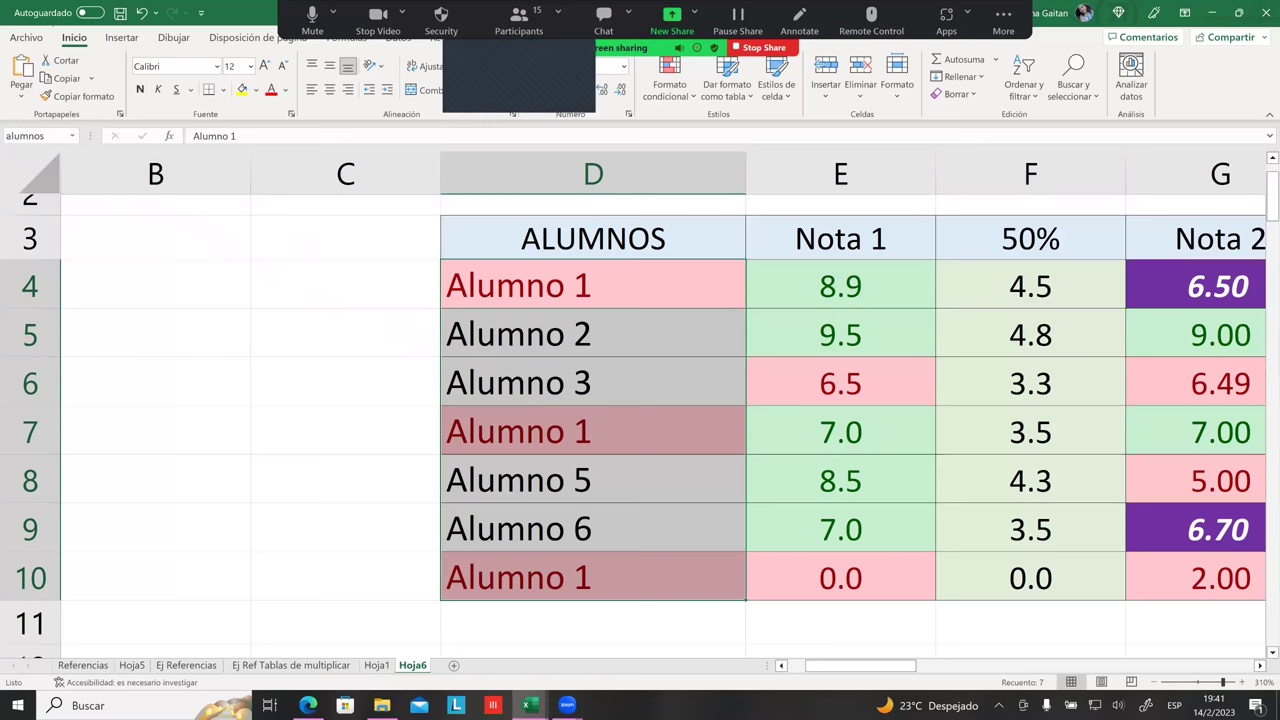
Review the list of defined names from an empty cell outside the grades table
left_click(366, 460)
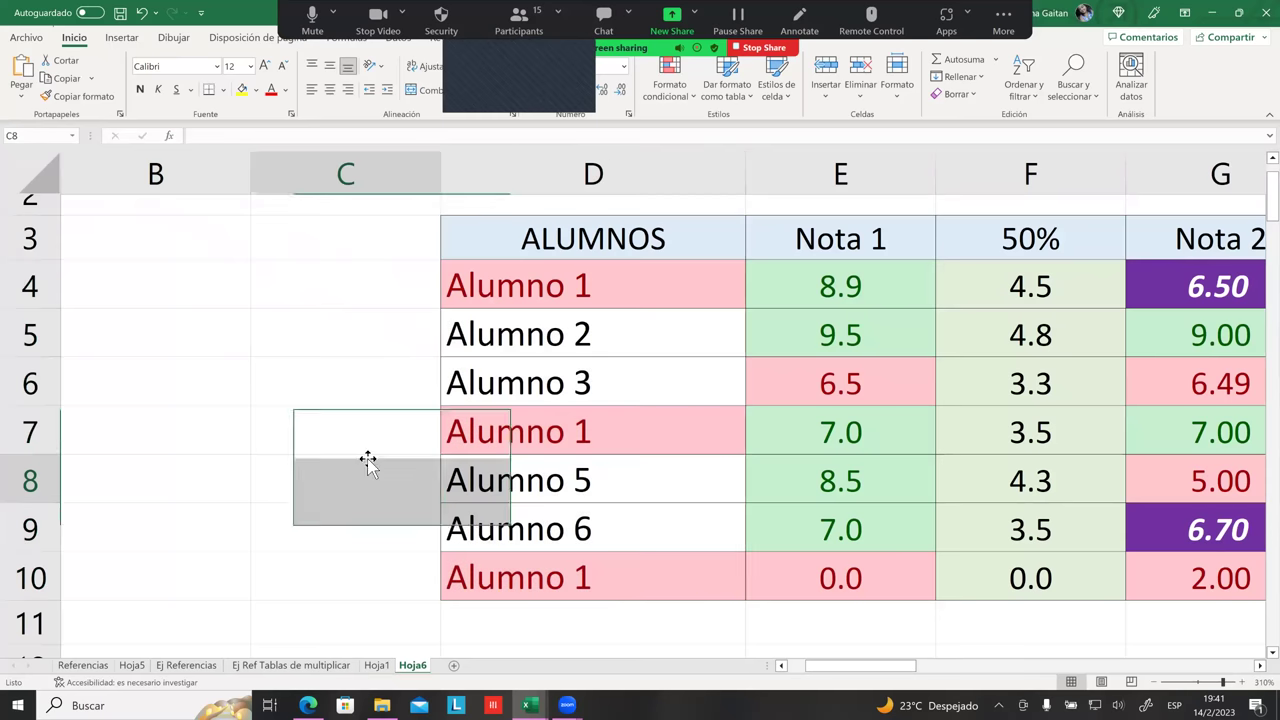
left_click(128, 249)
left_click(73, 140)
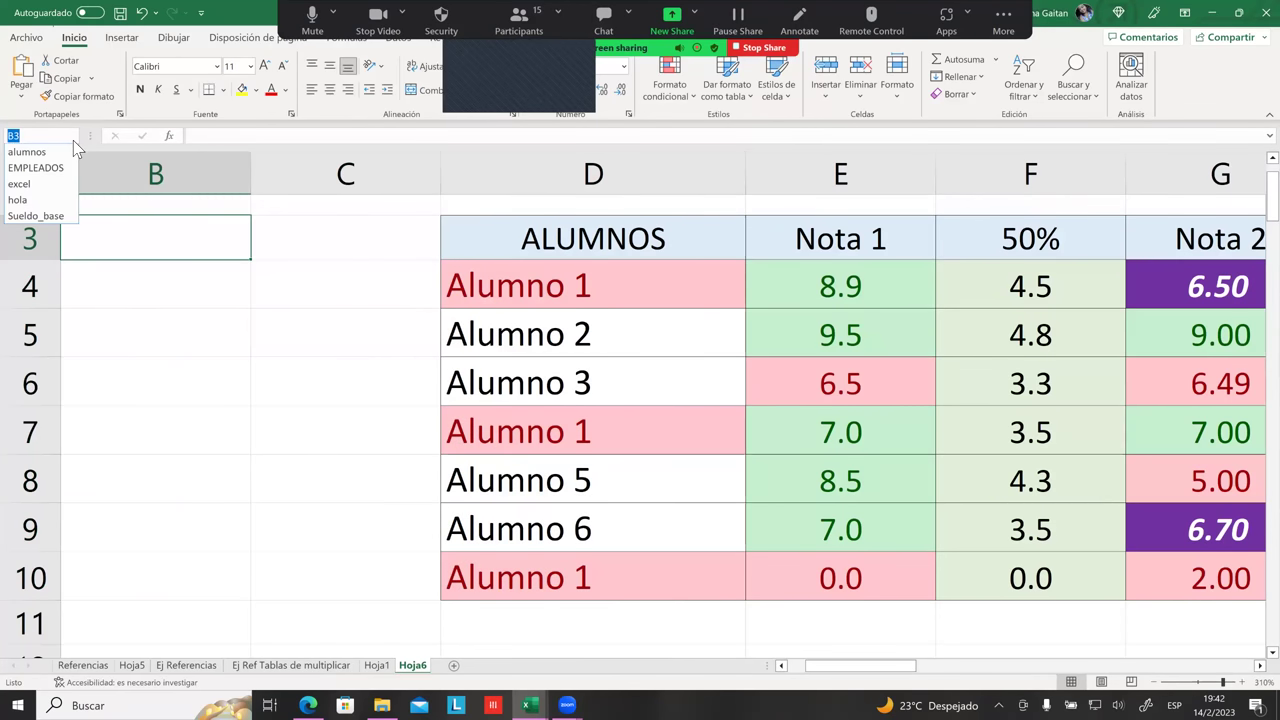
left_click(120, 302)
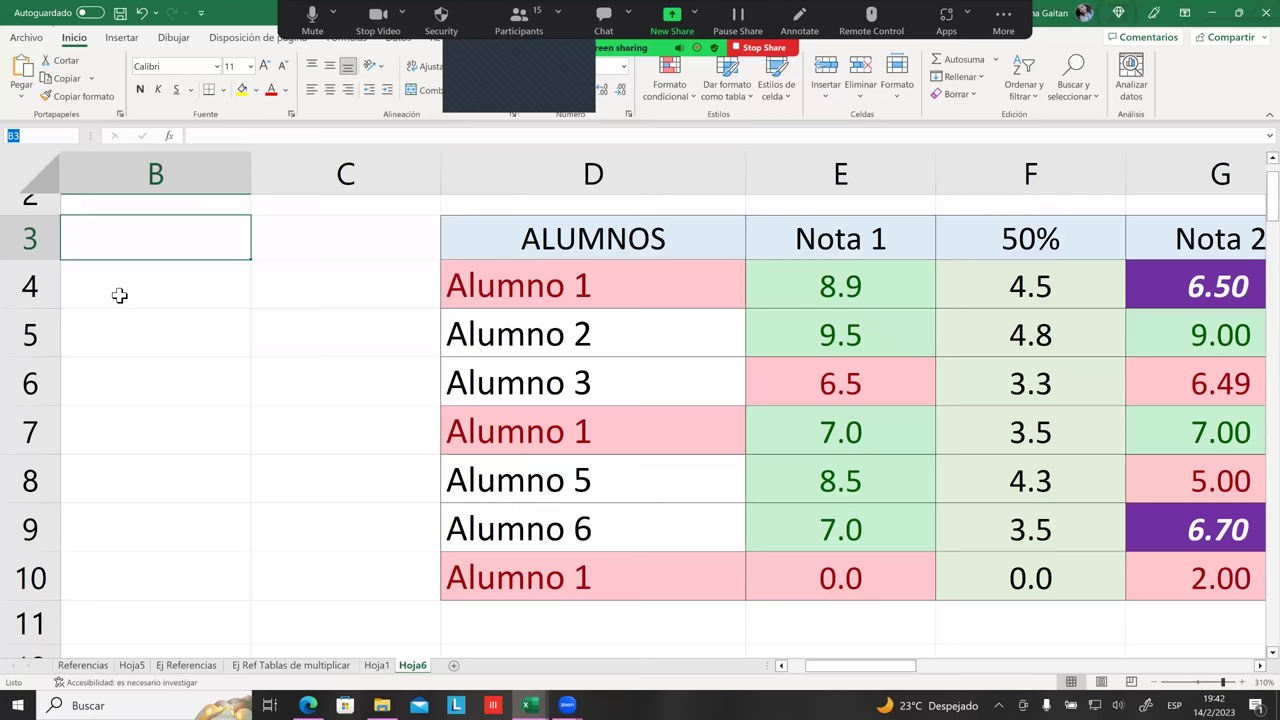
Jump to the cell named "hola" and to the range named "alumnos" using their defined names
left_click(65, 141)
left_click(77, 137)
left_click(71, 141)
left_click(74, 138)
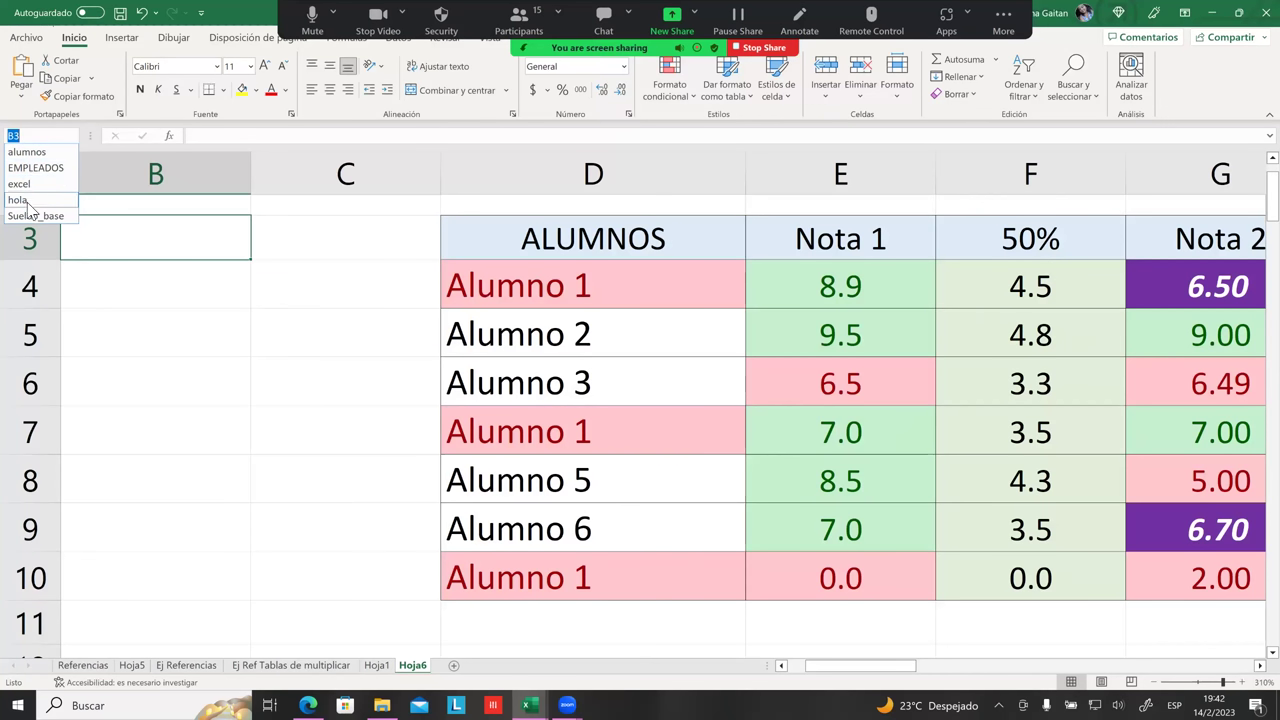
left_click(28, 205)
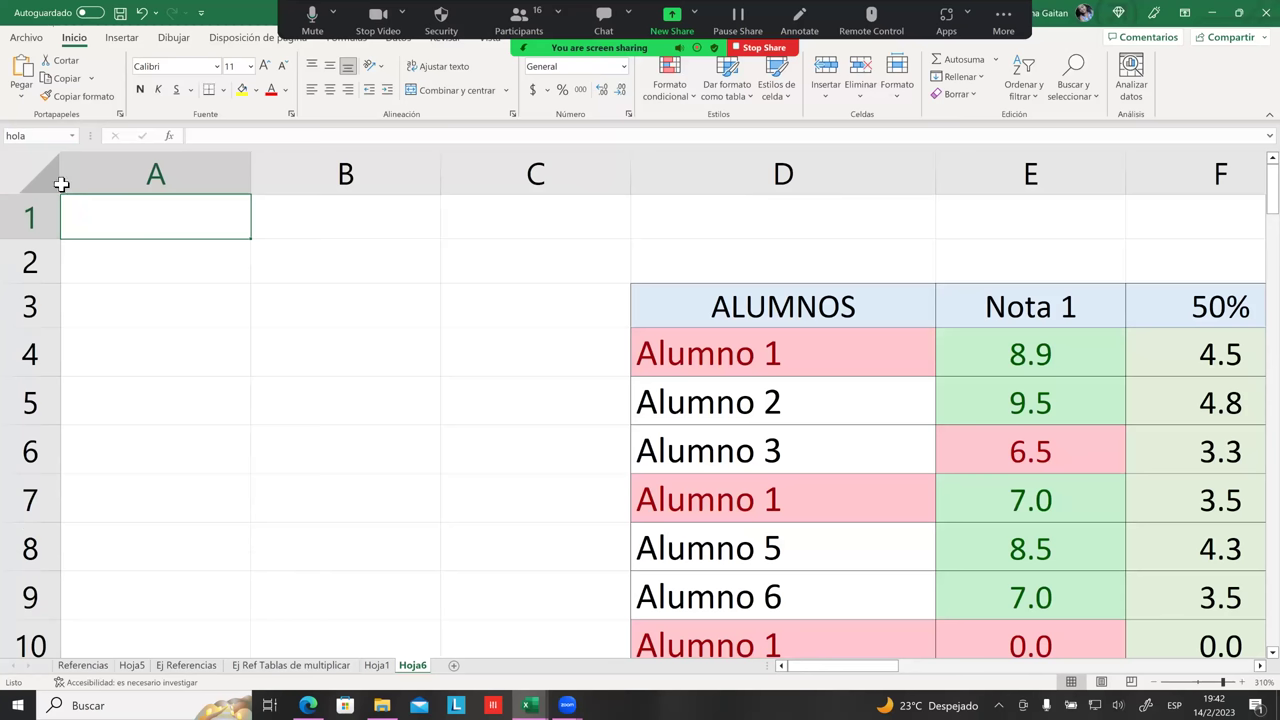
left_click(76, 139)
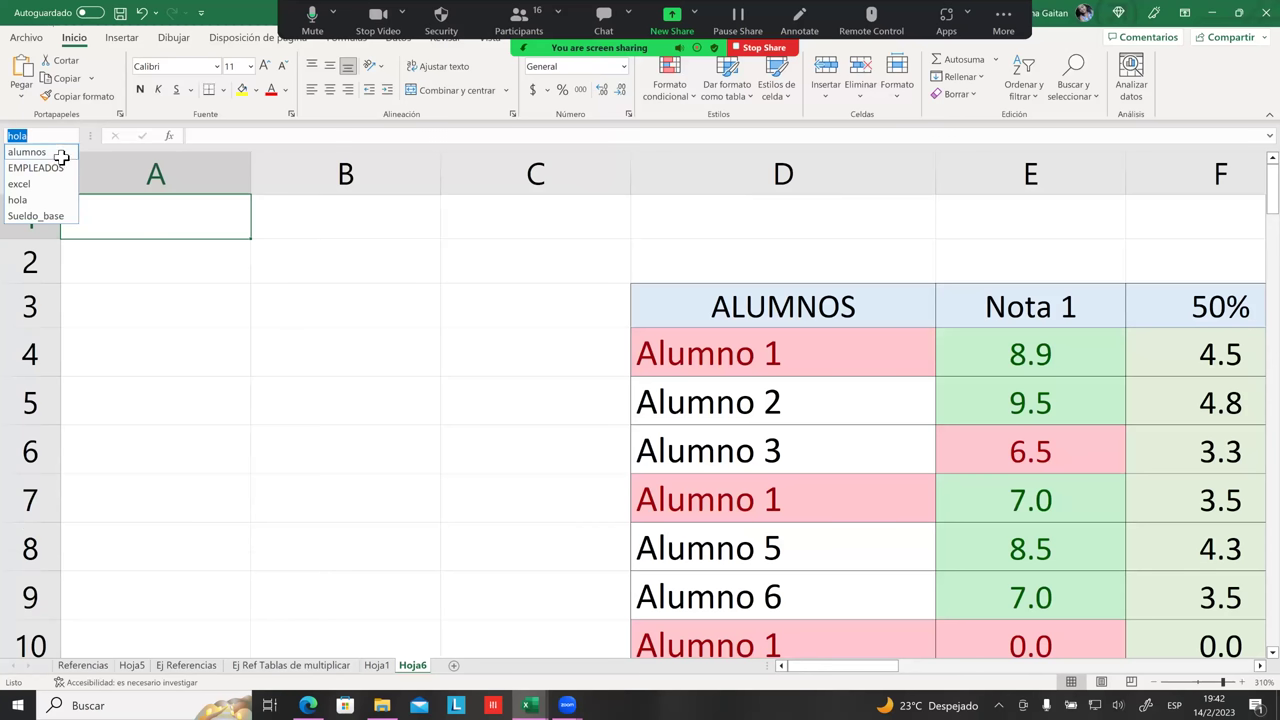
left_click(61, 154)
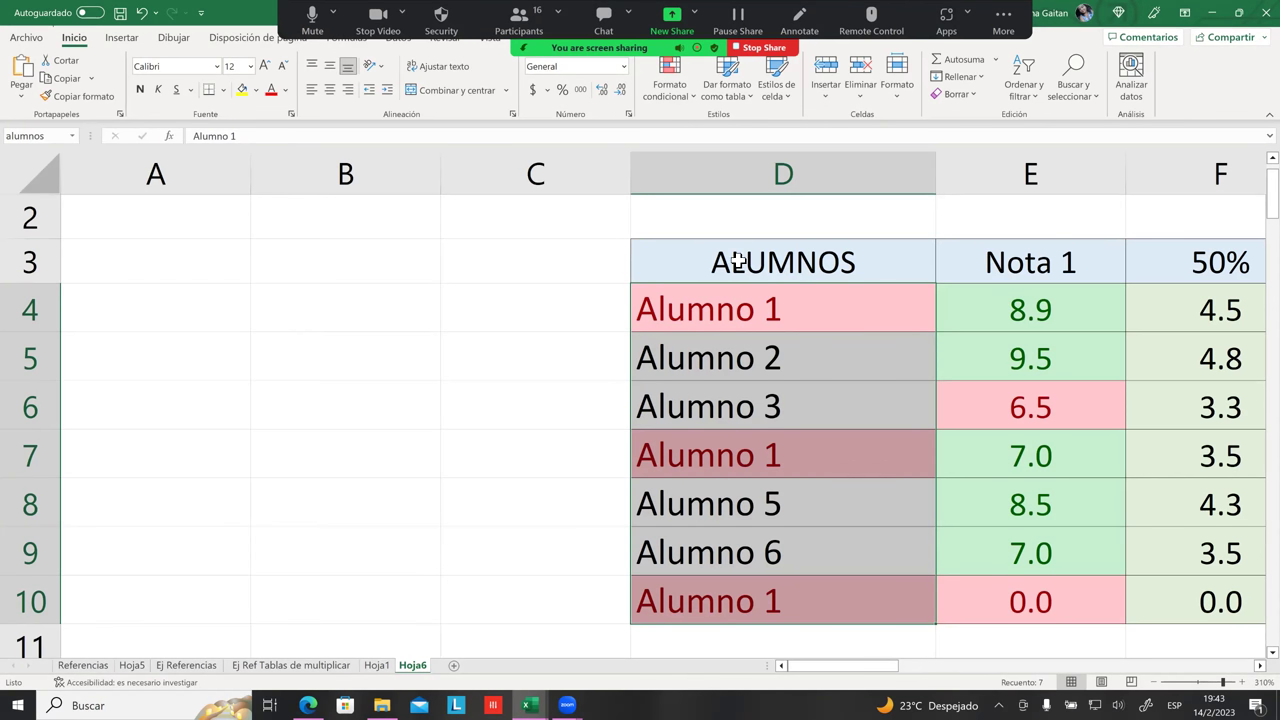
Compare the reference of header cell D3 with the name of the student range D4:D10
left_click(708, 261)
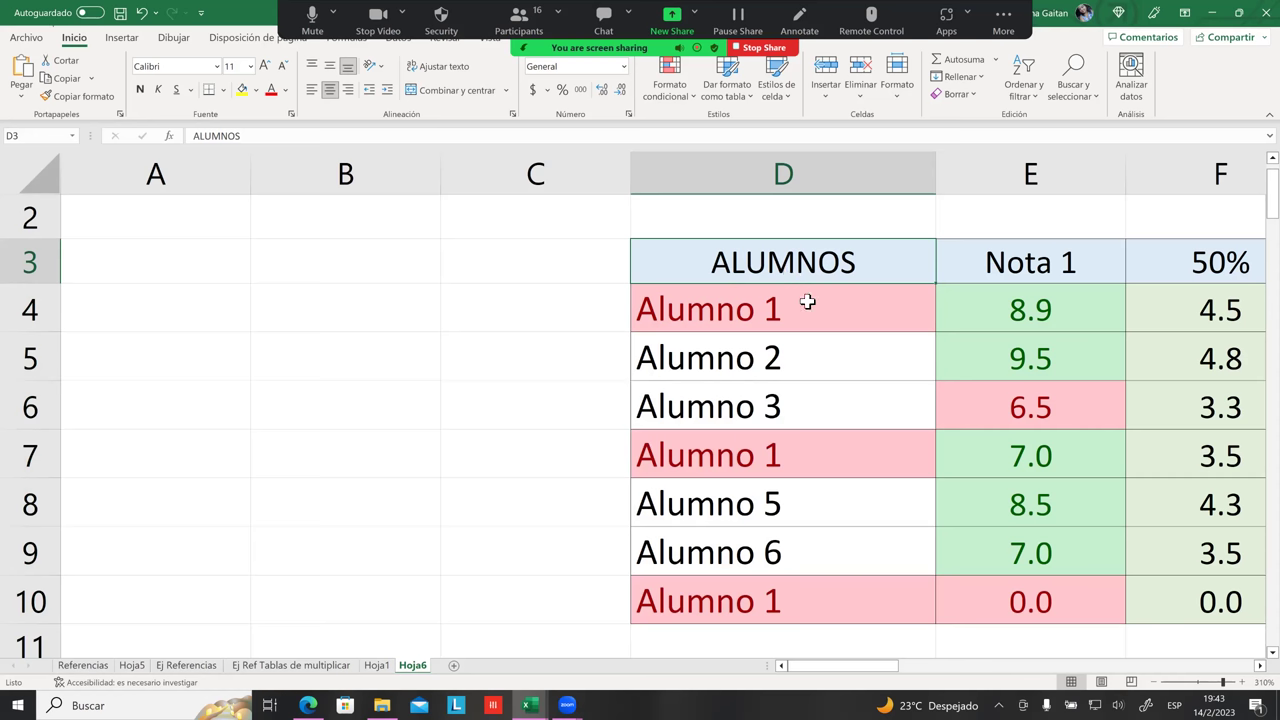
left_click_drag(796, 308, 795, 600)
left_click_drag(786, 292, 790, 602)
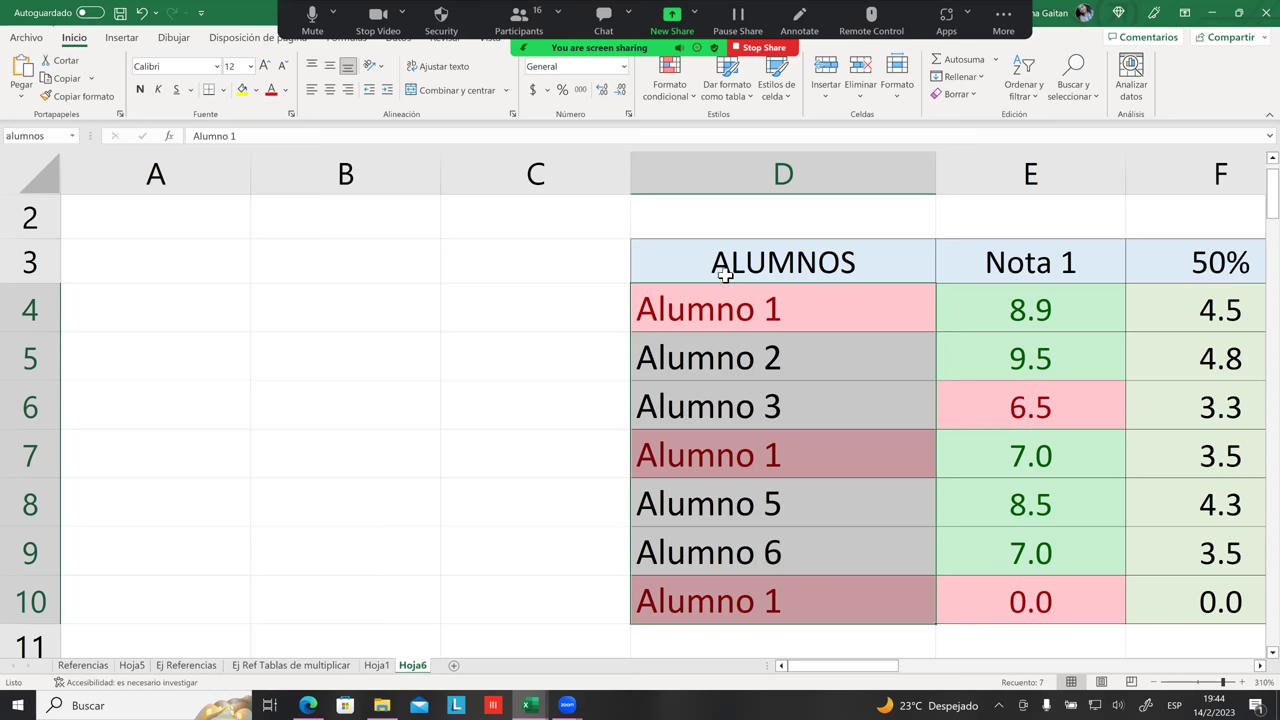
Replace the header text in cell D3 with "Estudiantes"
left_click(724, 272)
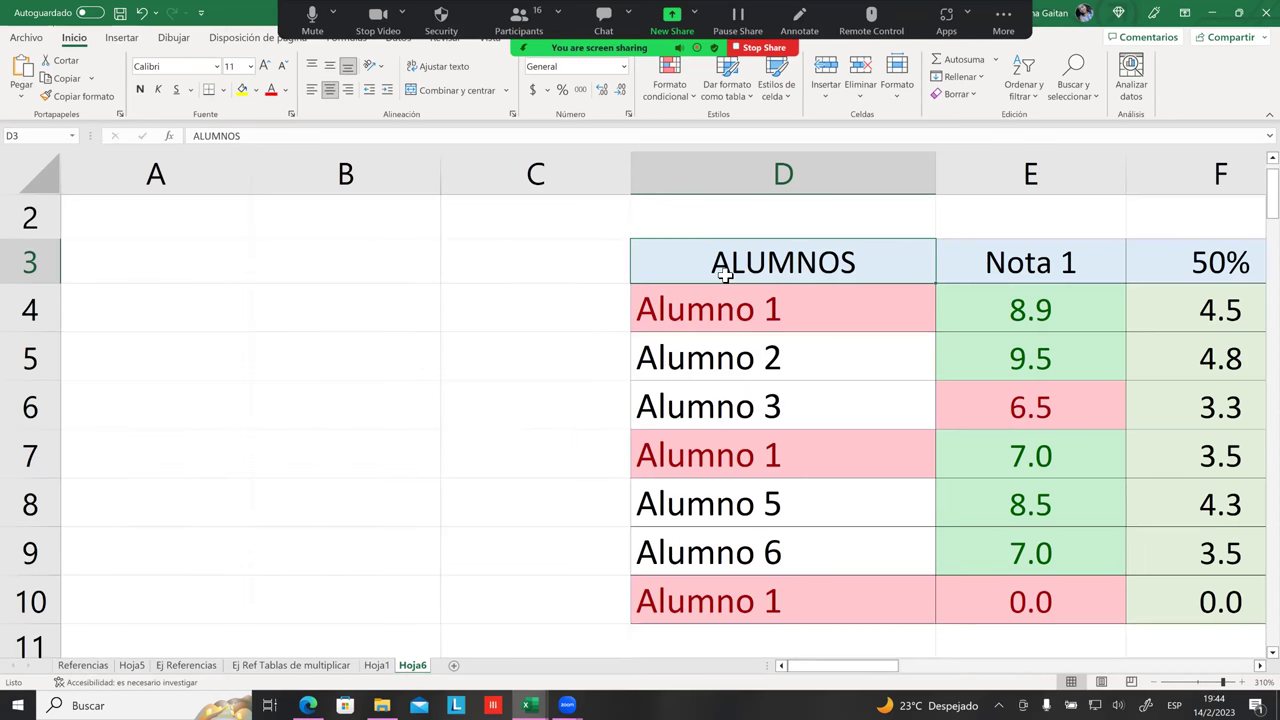
type("Estudiantes")
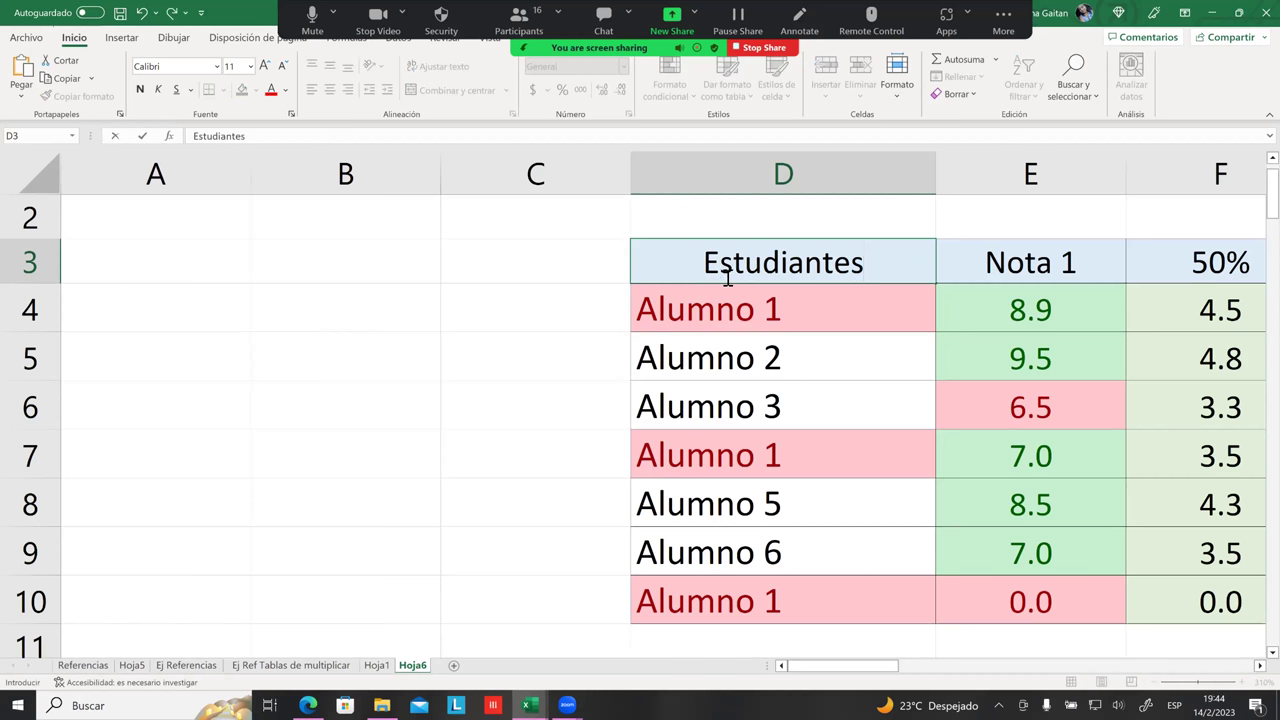
left_click(838, 370)
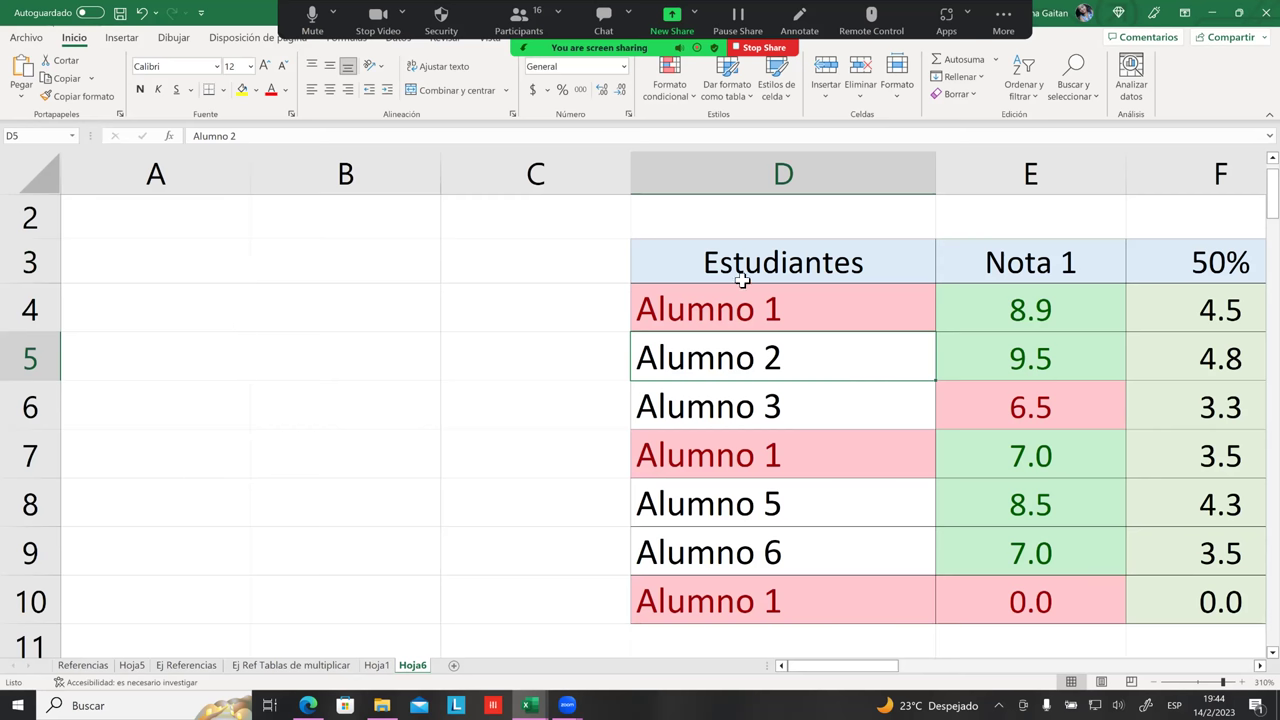
Compare the references of the individual cells D4 and D5 with the name of the whole range D4:D10
left_click(772, 310)
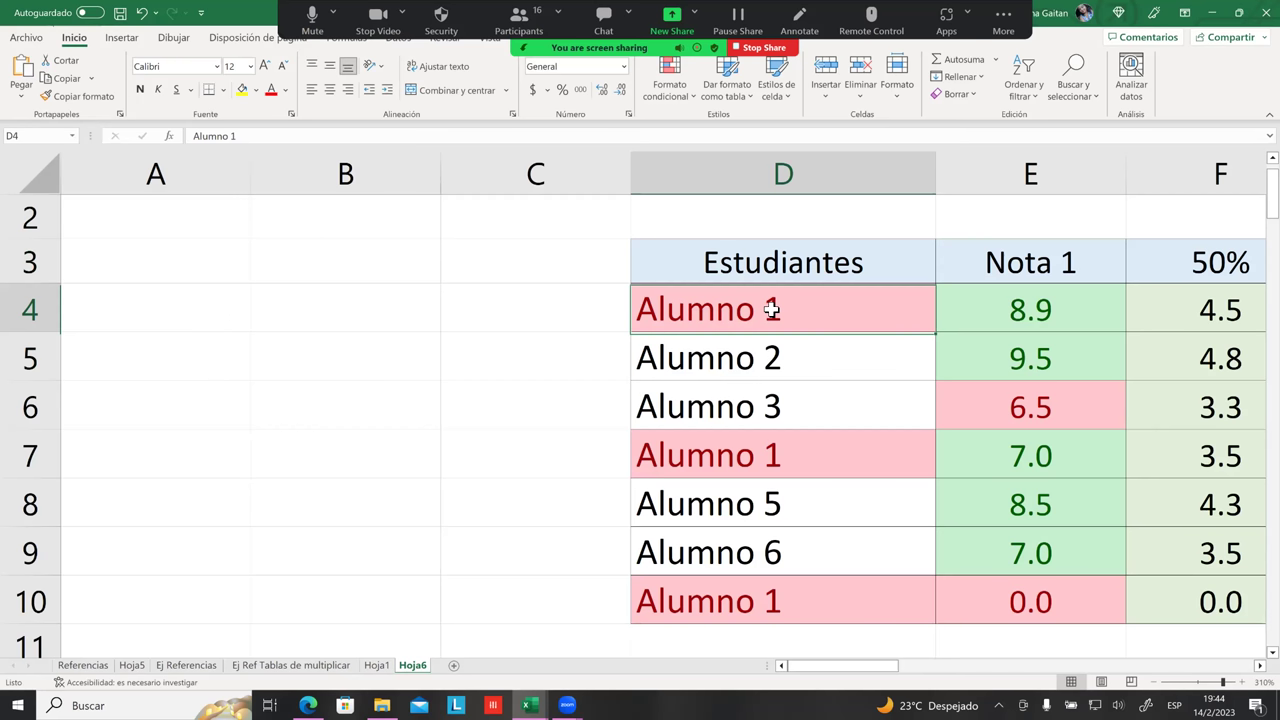
left_click(778, 366)
left_click(792, 314)
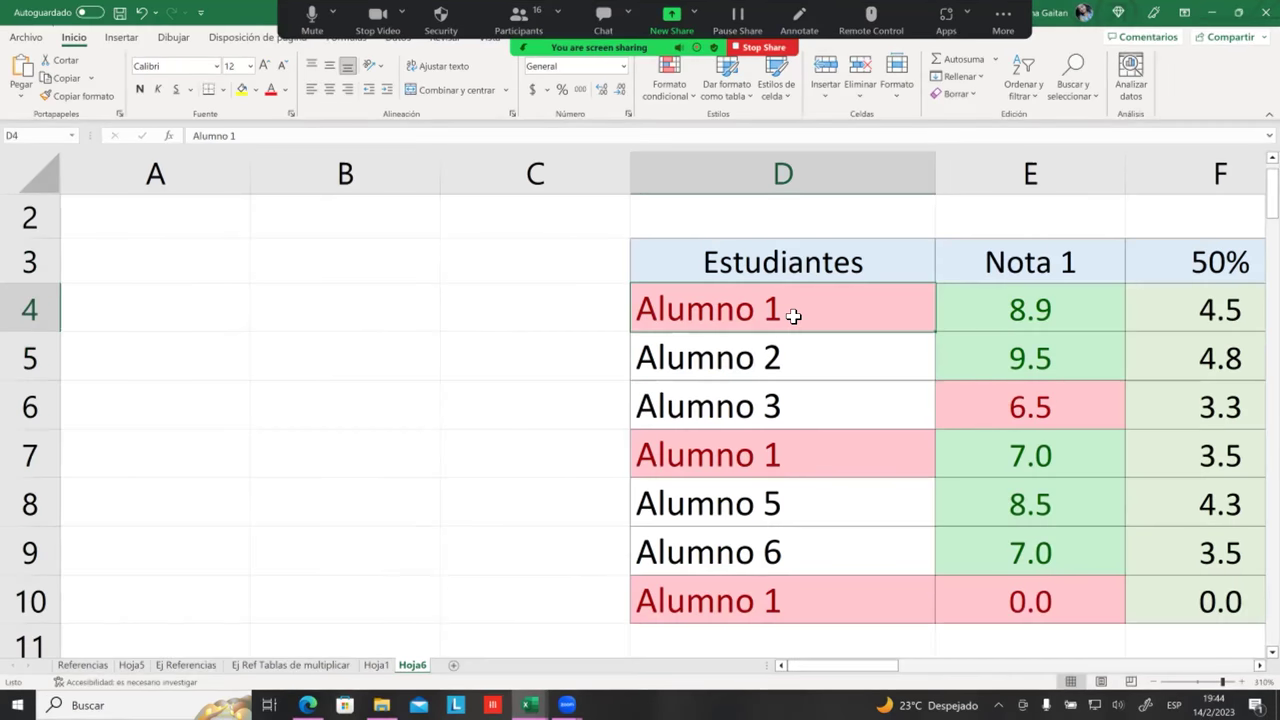
left_click(795, 344)
left_click(797, 318)
left_click(797, 352)
left_click(796, 312)
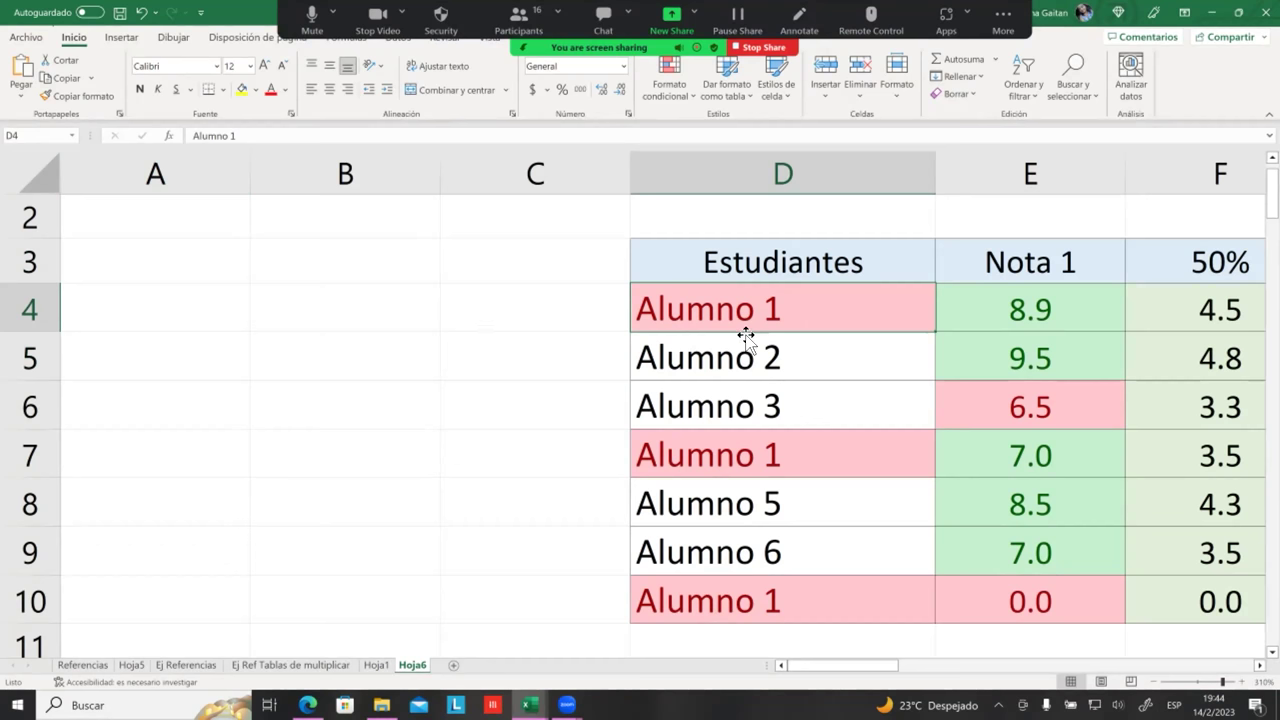
left_click(59, 135)
left_click(710, 370)
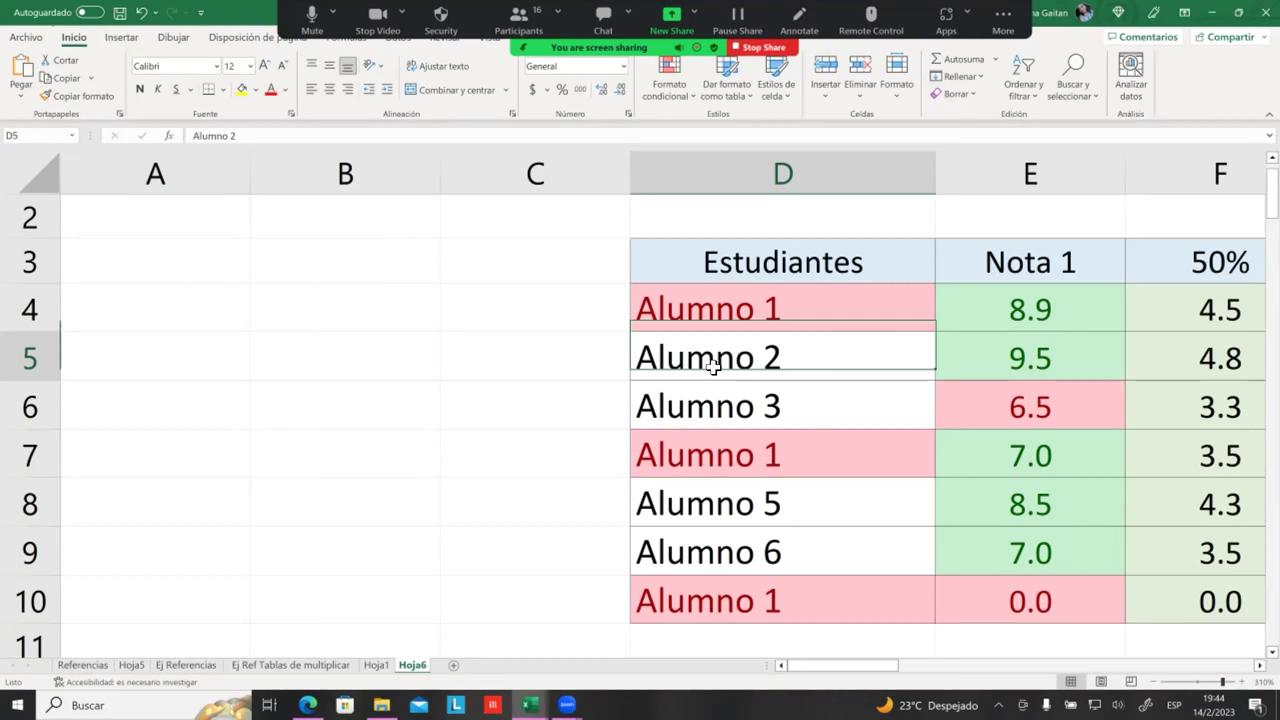
left_click(740, 318)
left_click_drag(745, 343, 750, 600)
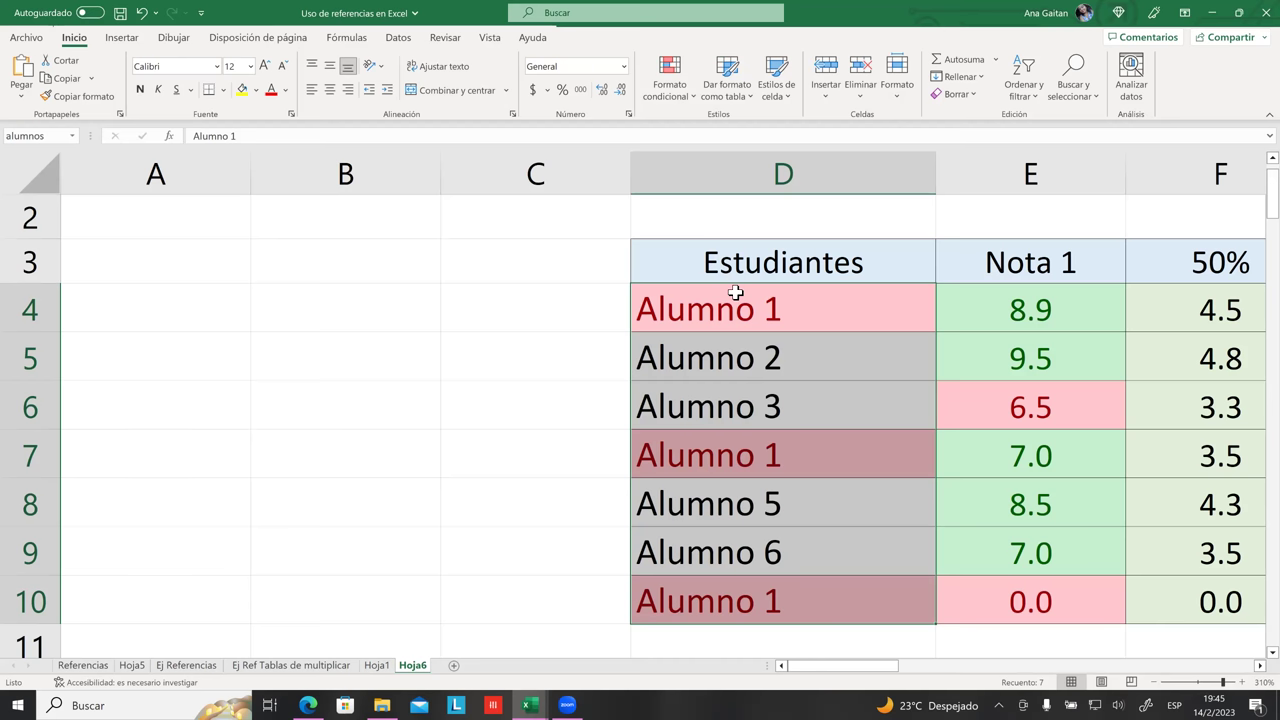
left_click(815, 316)
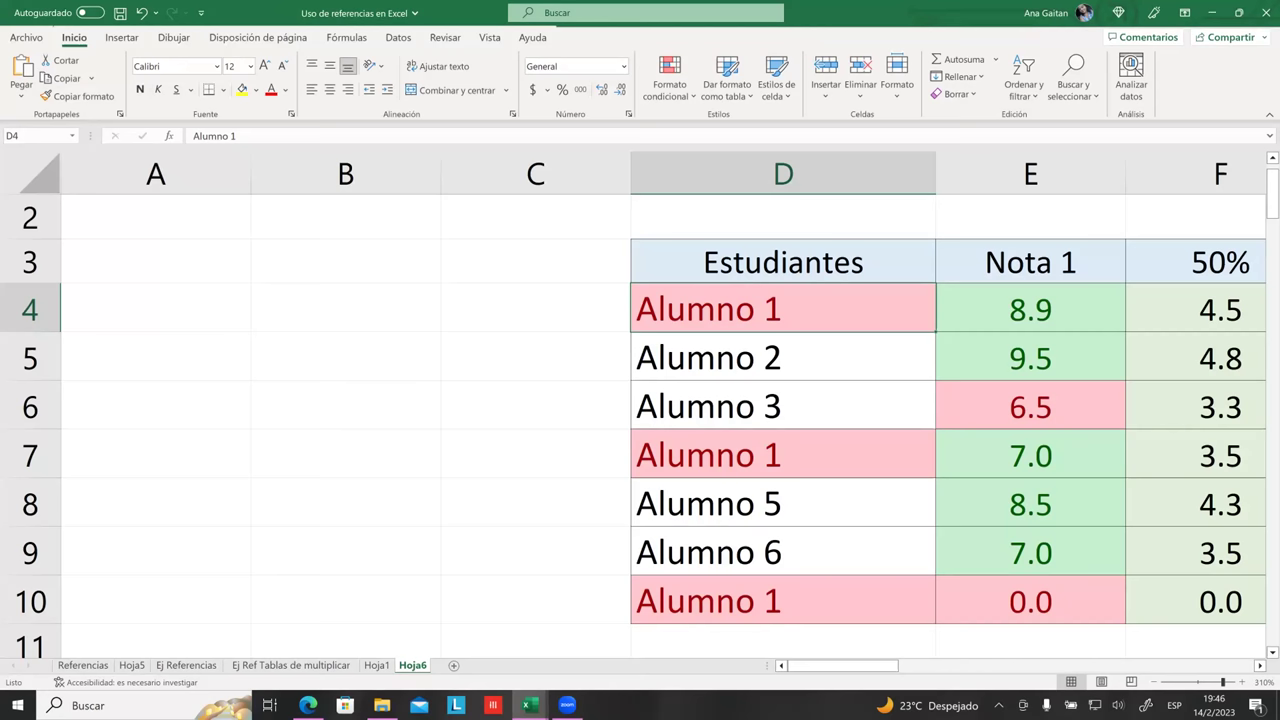
Select the Nota 1 grades in the range E4:E10
key("Down")
key("Right")
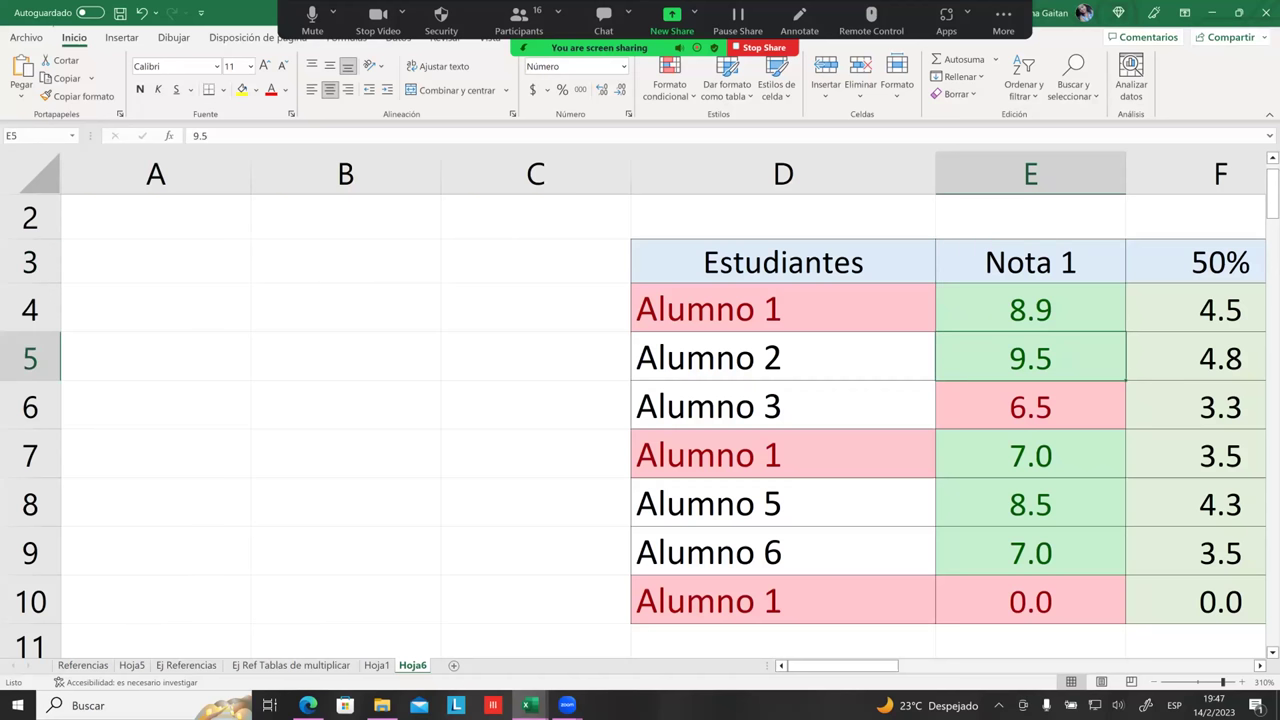
key("Up")
key("shift+Down")
key("shift+Down")
key("shift+Down")
key("shift+Down")
key("shift+Down")
key("shift+Down")
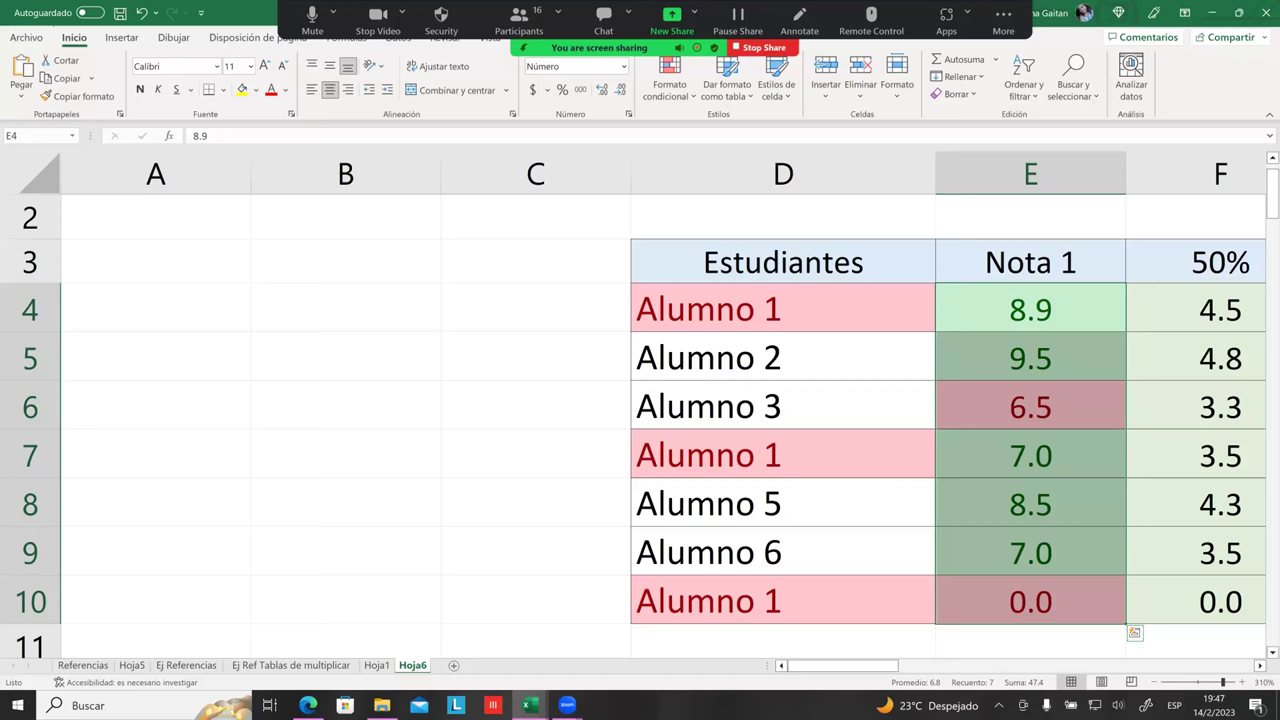
left_click(1030, 308)
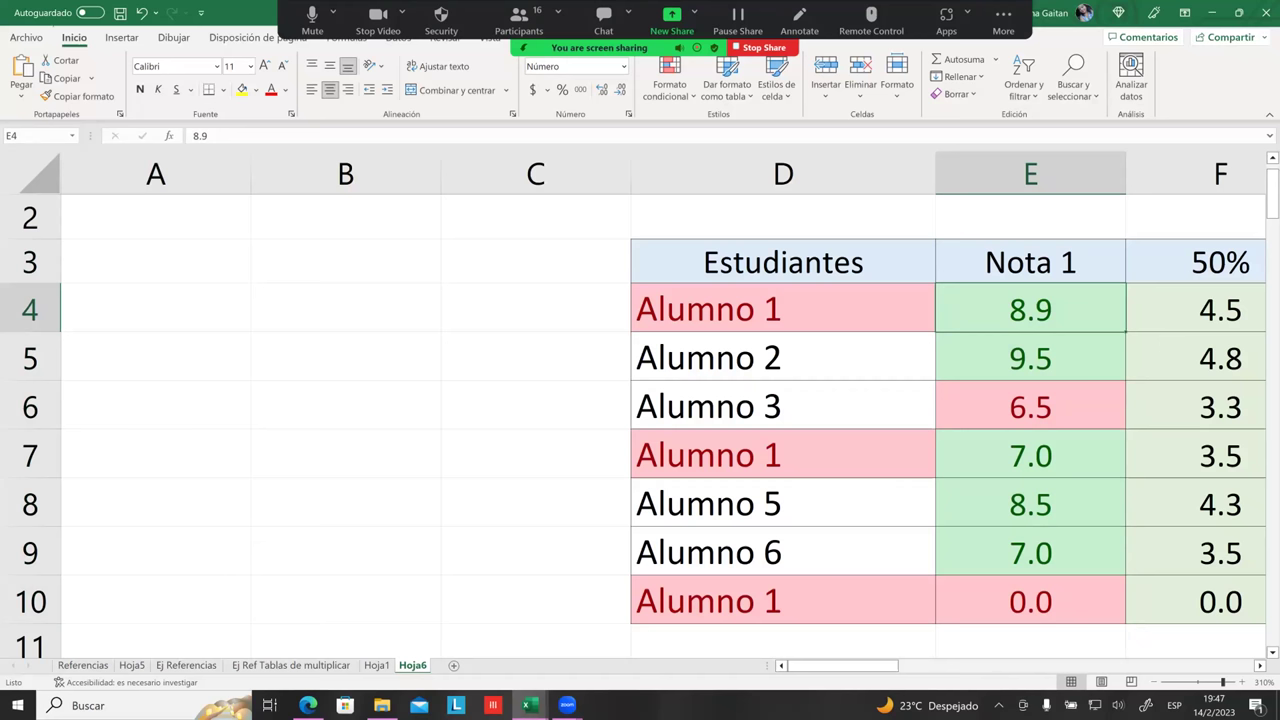
key("shift+Down")
key("shift+Down")
key("shift+Down")
key("shift+Down")
key("shift+Down")
key("shift+Down")
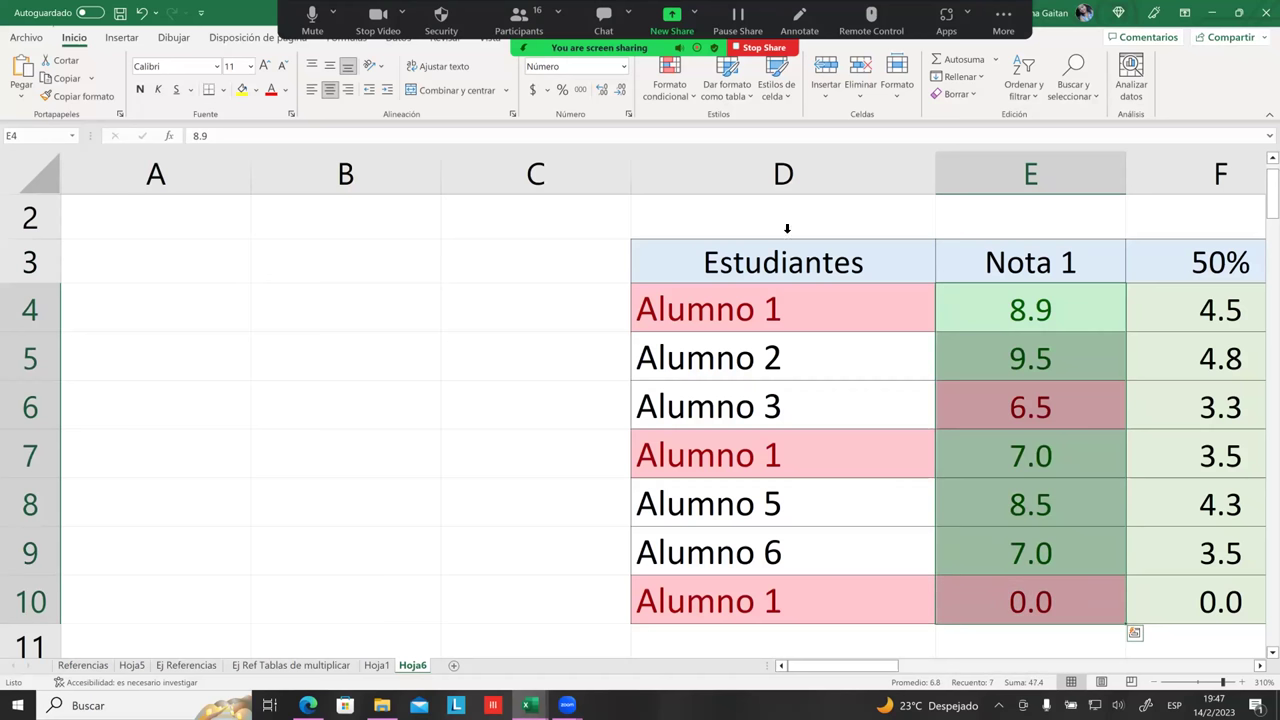
Try to assign the name "nota 1", with a space, to the range E4:E10
left_click(54, 140)
key("BackSpace")
type("nota_1")
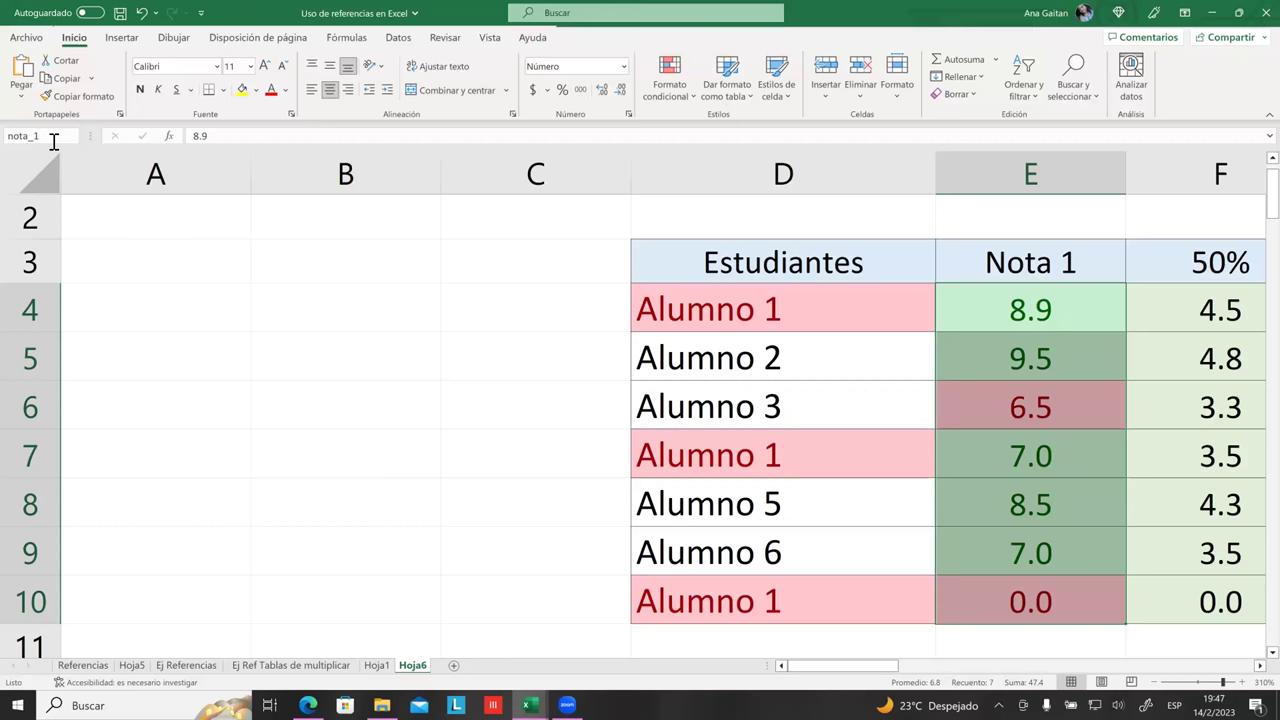
key("BackSpace")
key("BackSpace")
type("1")
key("BackSpace")
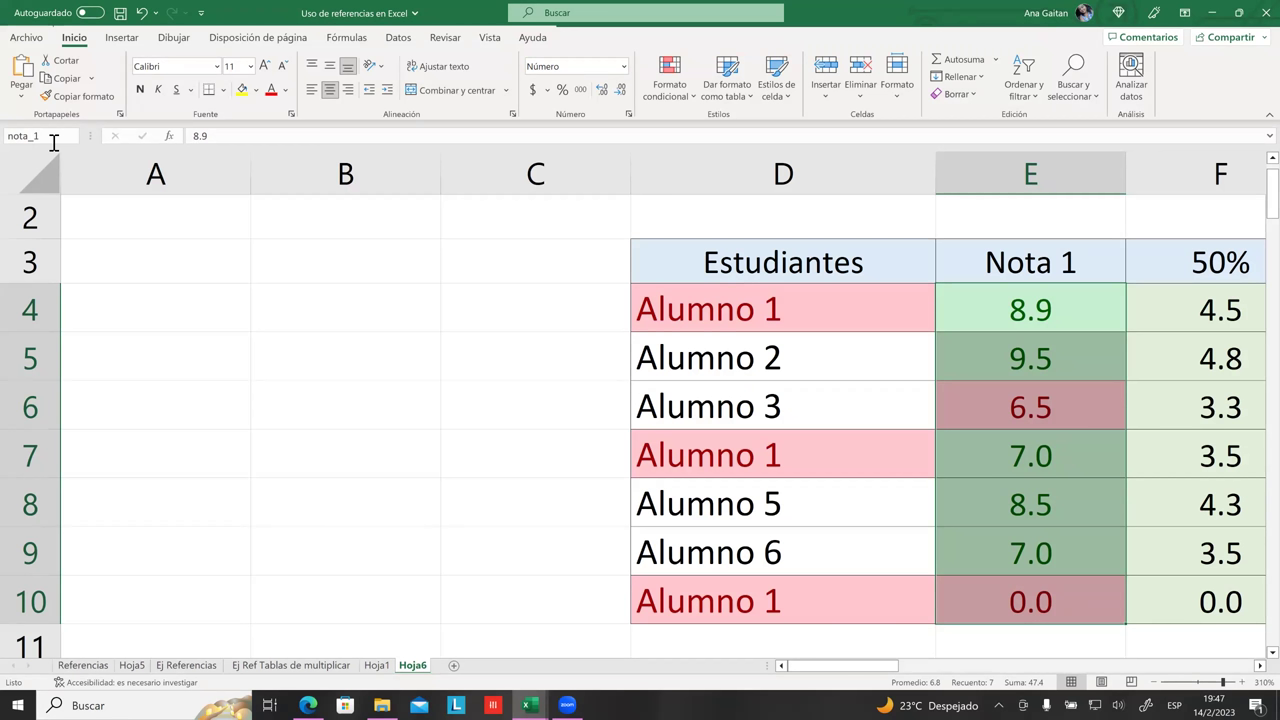
type("1")
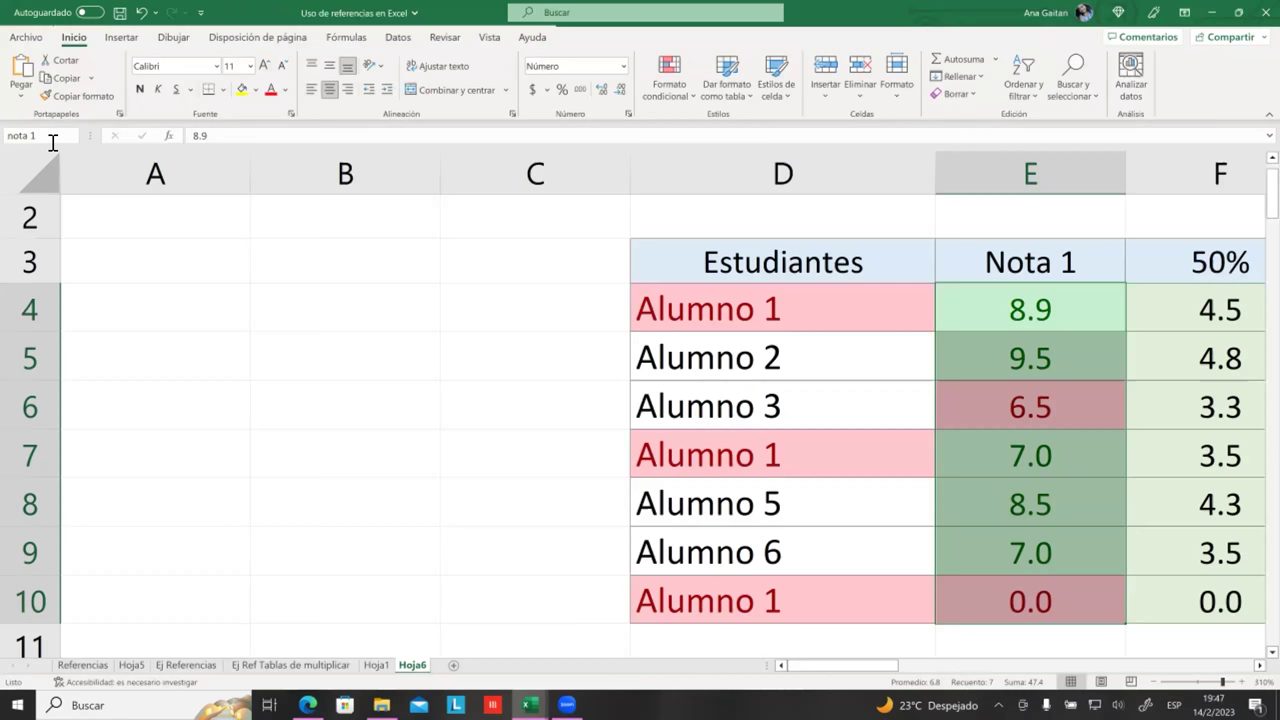
key("Return")
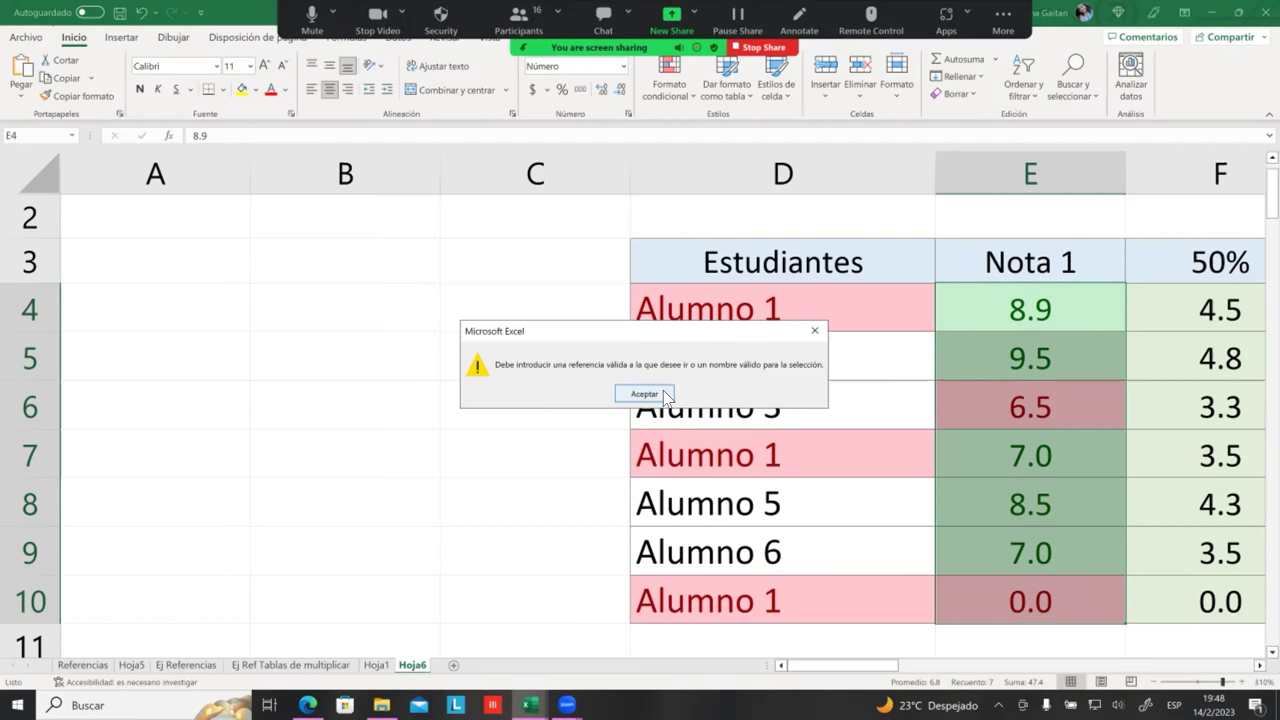
left_click(645, 394)
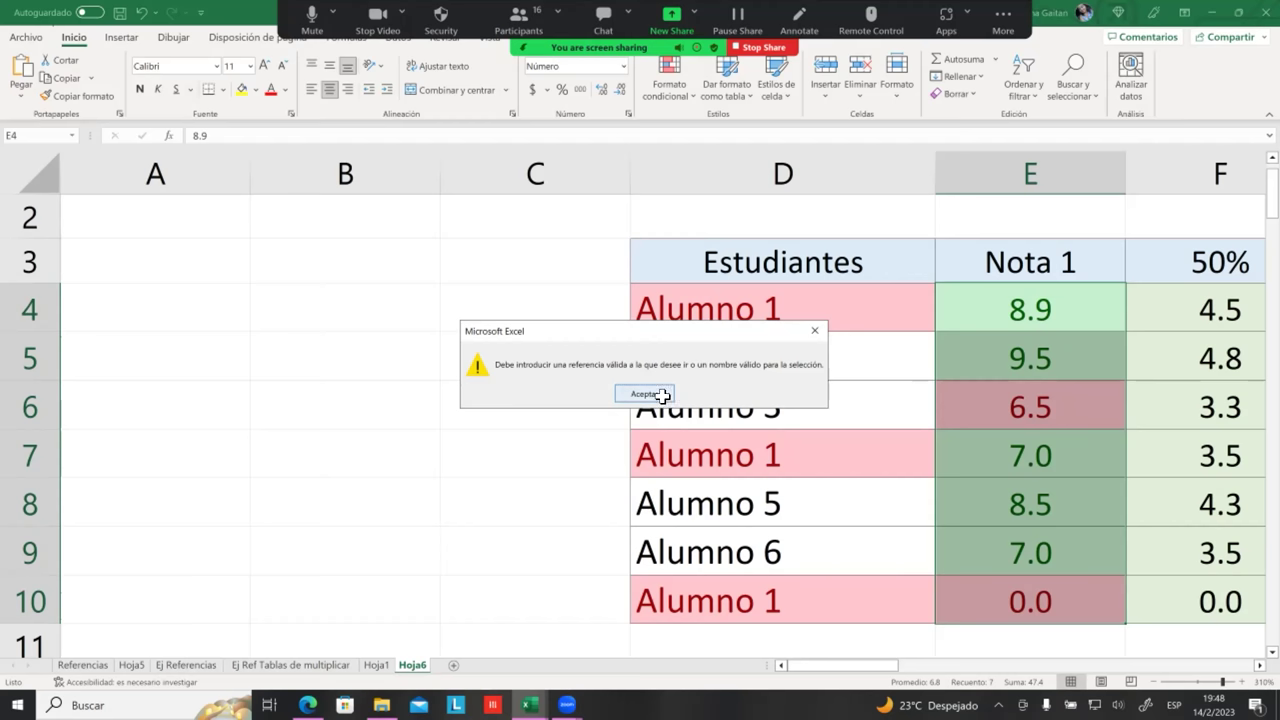
Assign the name "nota_1" to the selected Nota 1 grades in E4:E10
left_click(60, 138)
type("nota")
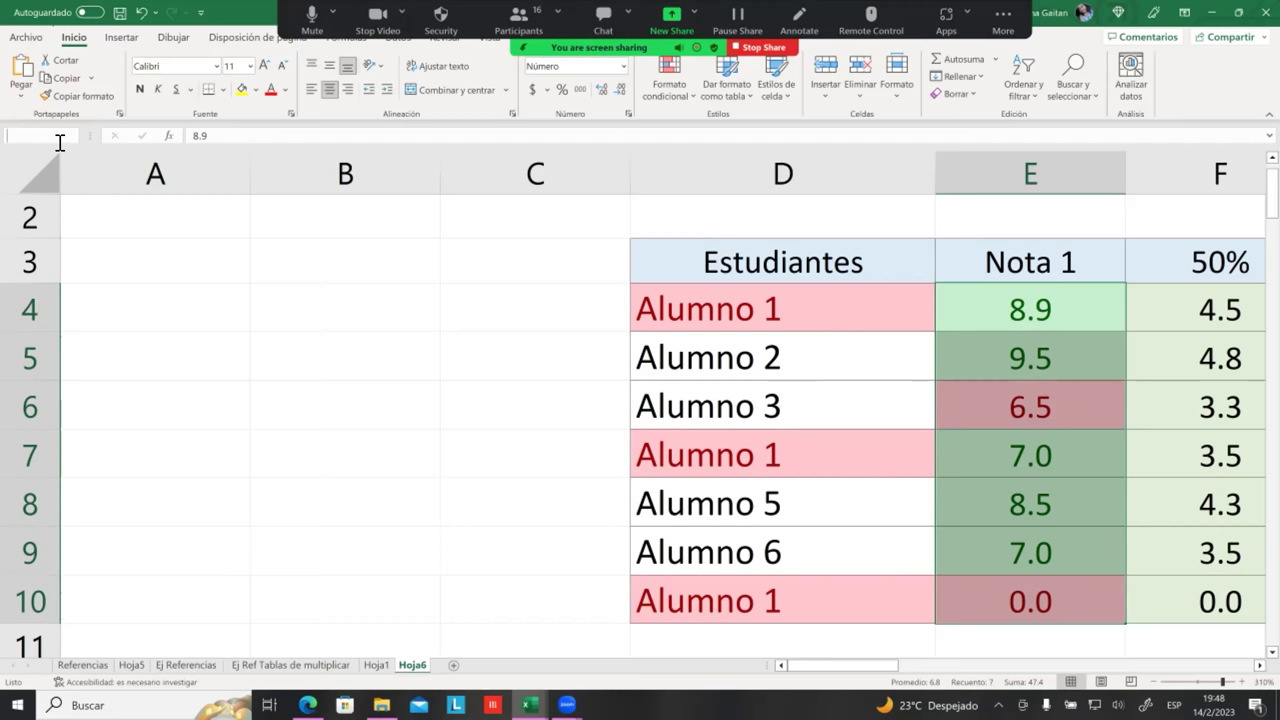
key("Return")
type("_1")
key("Return")
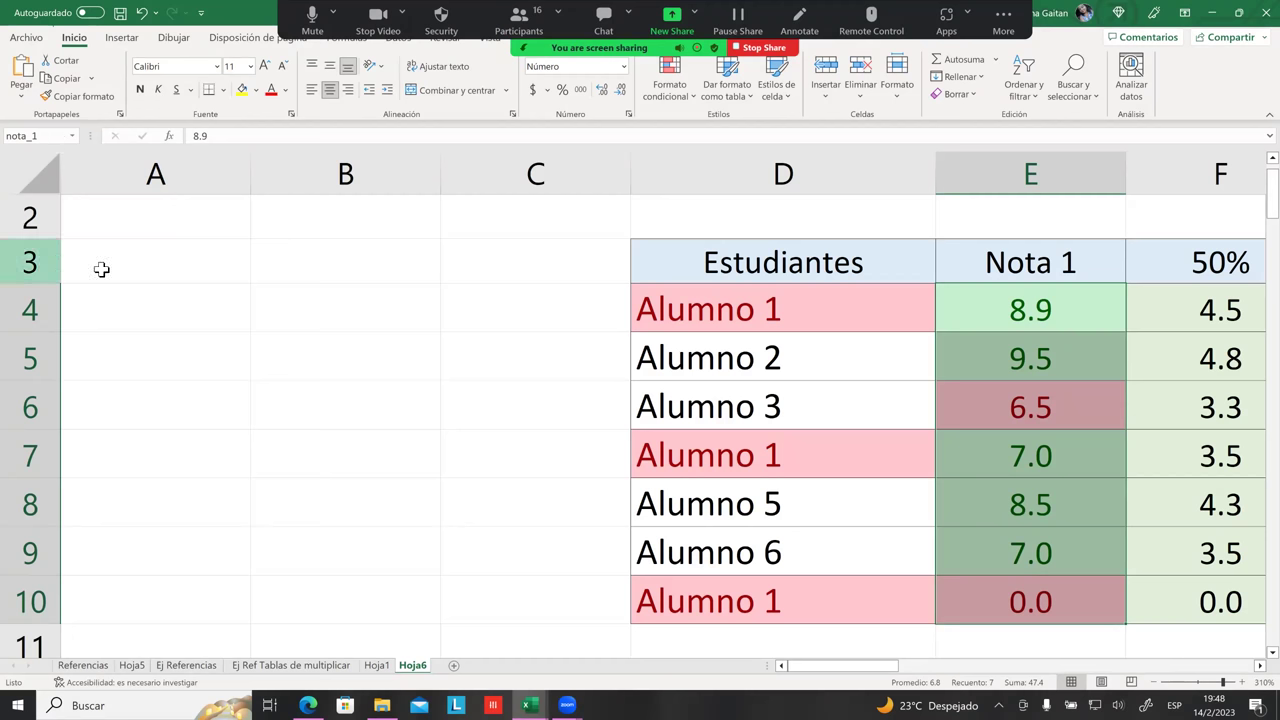
Reselect the Nota 1 grades in E4:E10 to check the name assigned to the range
left_click_drag(100, 268, 535, 262)
left_click(535, 503)
left_click_drag(1030, 309, 1030, 600)
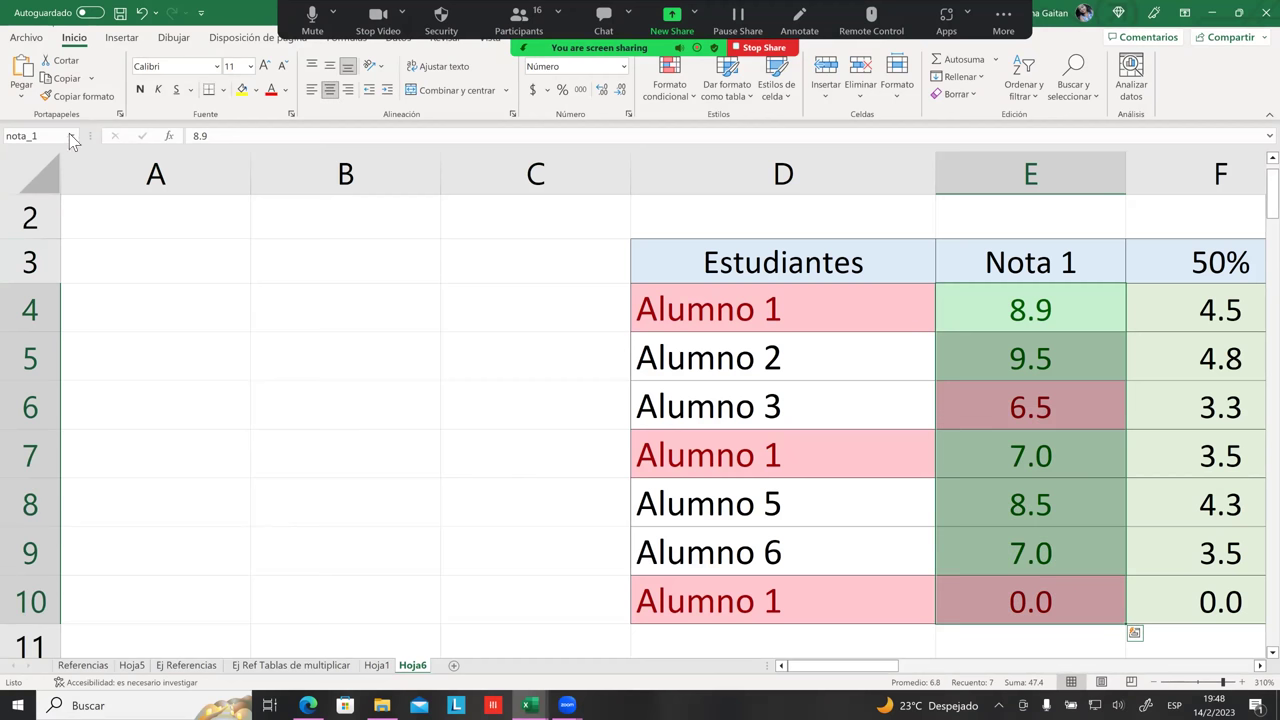
left_click(1260, 665)
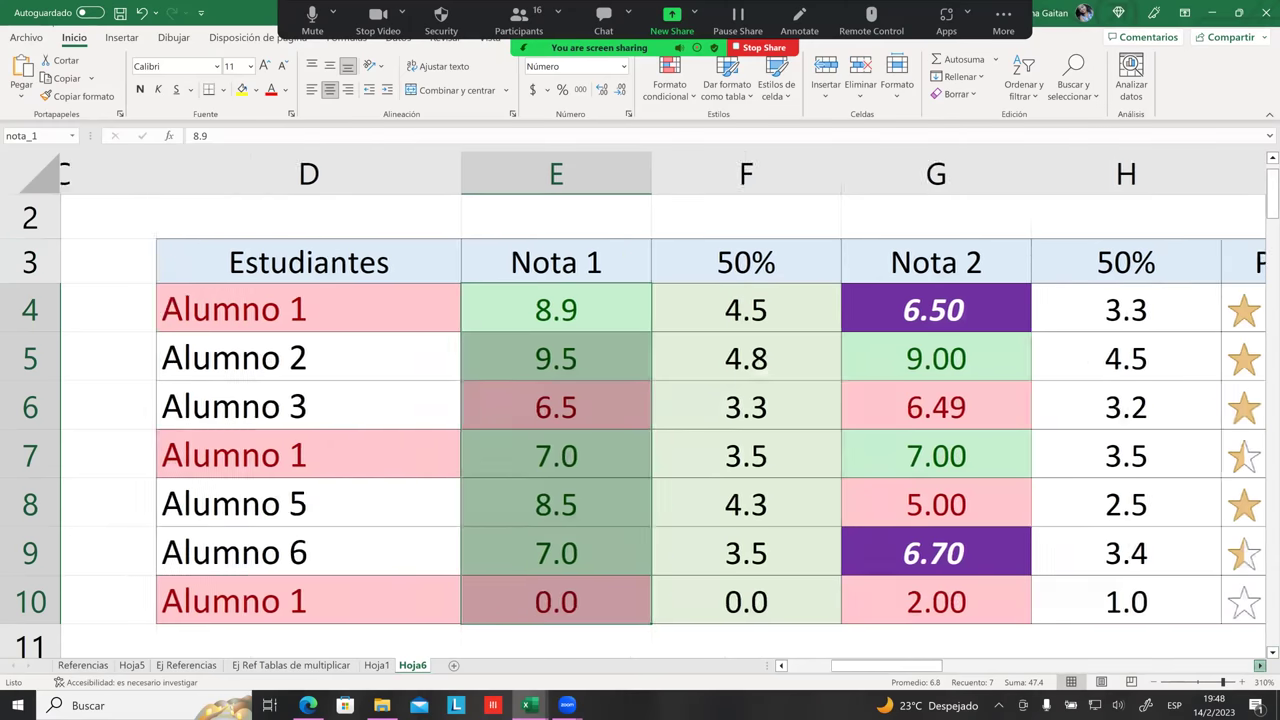
left_click(1260, 665)
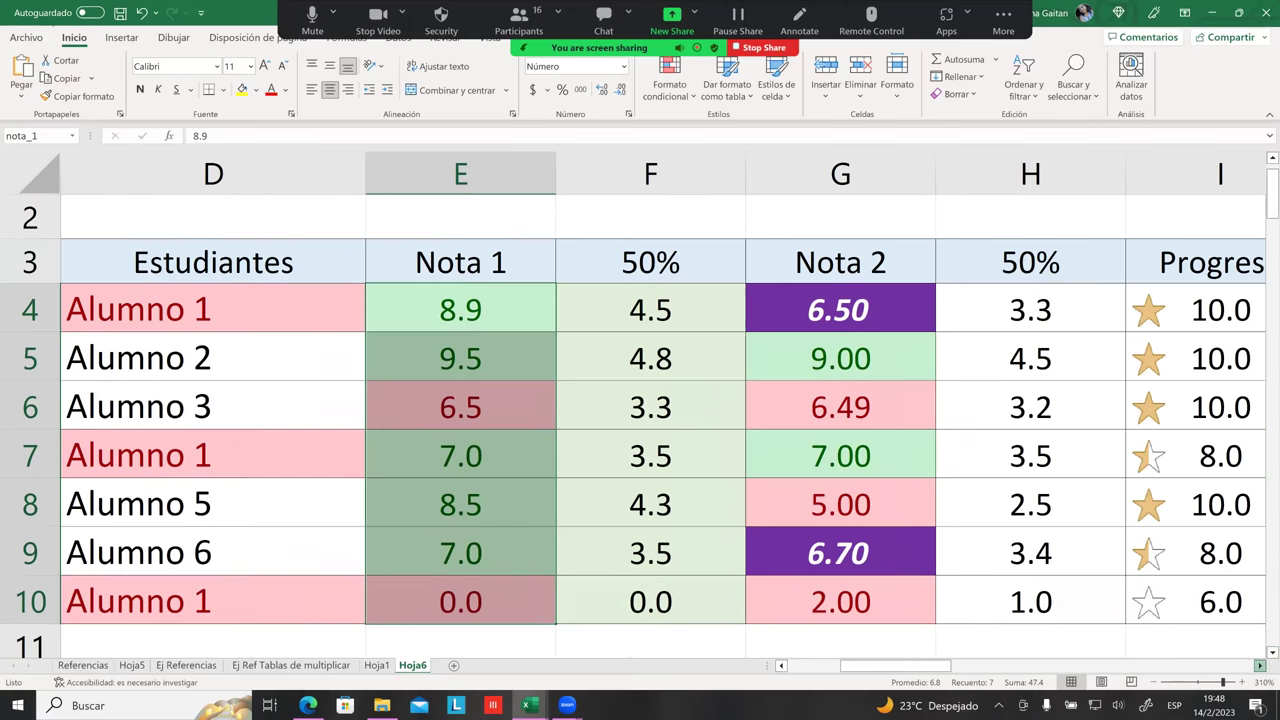
Try to assign the already used name "Nota_1" to the Progreso values in I4:I10
left_click(1260, 665)
left_click(915, 358)
left_click_drag(915, 310, 915, 601)
left_click(60, 140)
key("BackSpace")
type("N")
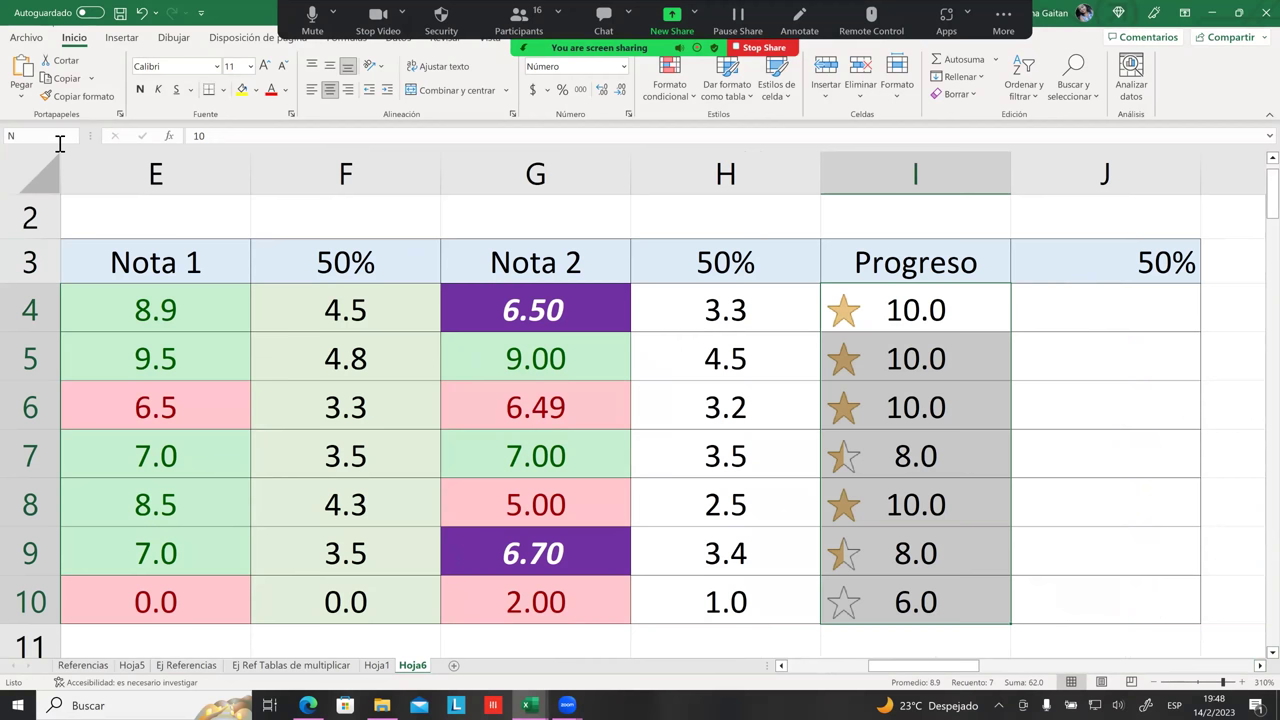
type("ota_1")
key("Return")
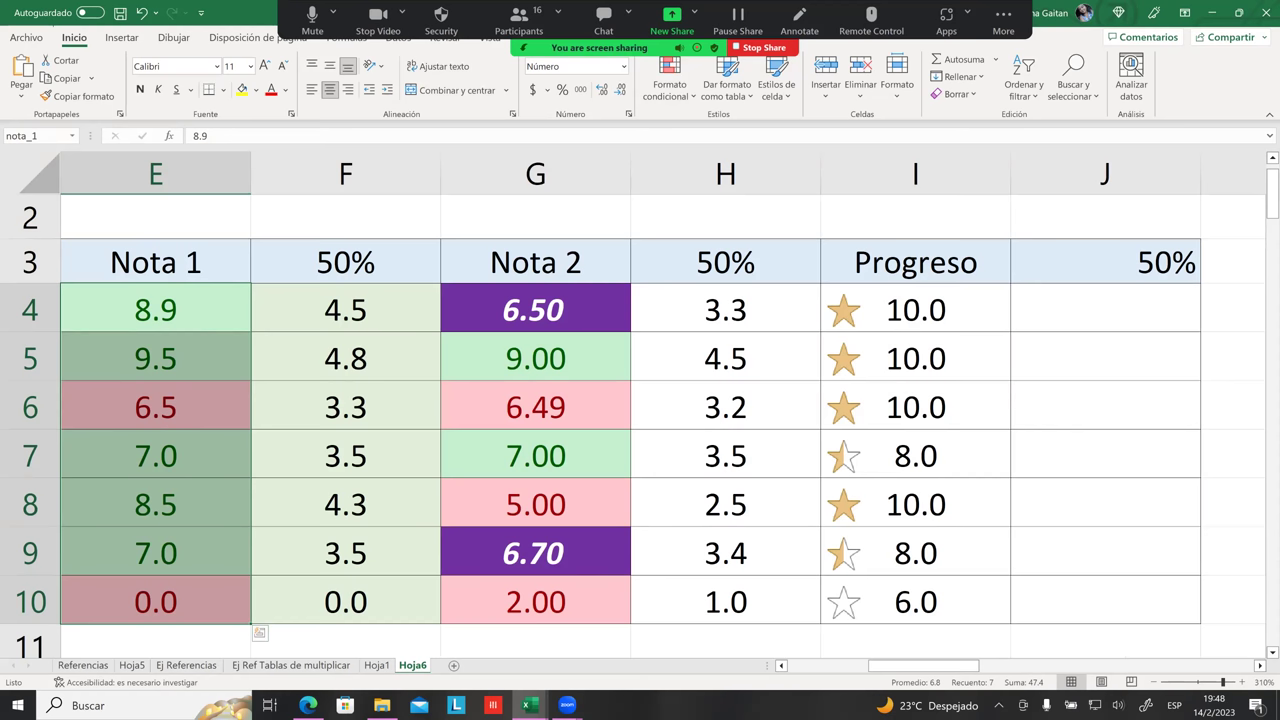
key("ctrl+z")
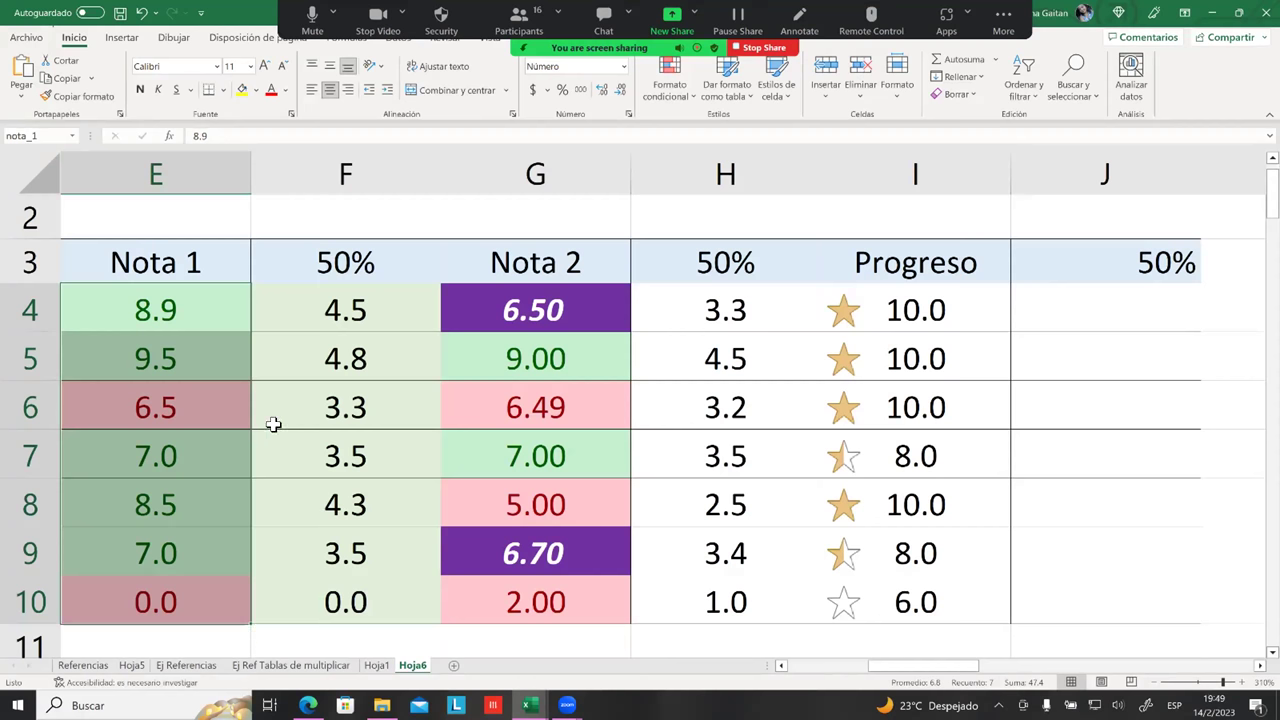
Assign the name "nota1", without a space or underscore, to the Progreso values in I4:I10
left_click(391, 420)
left_click(823, 423)
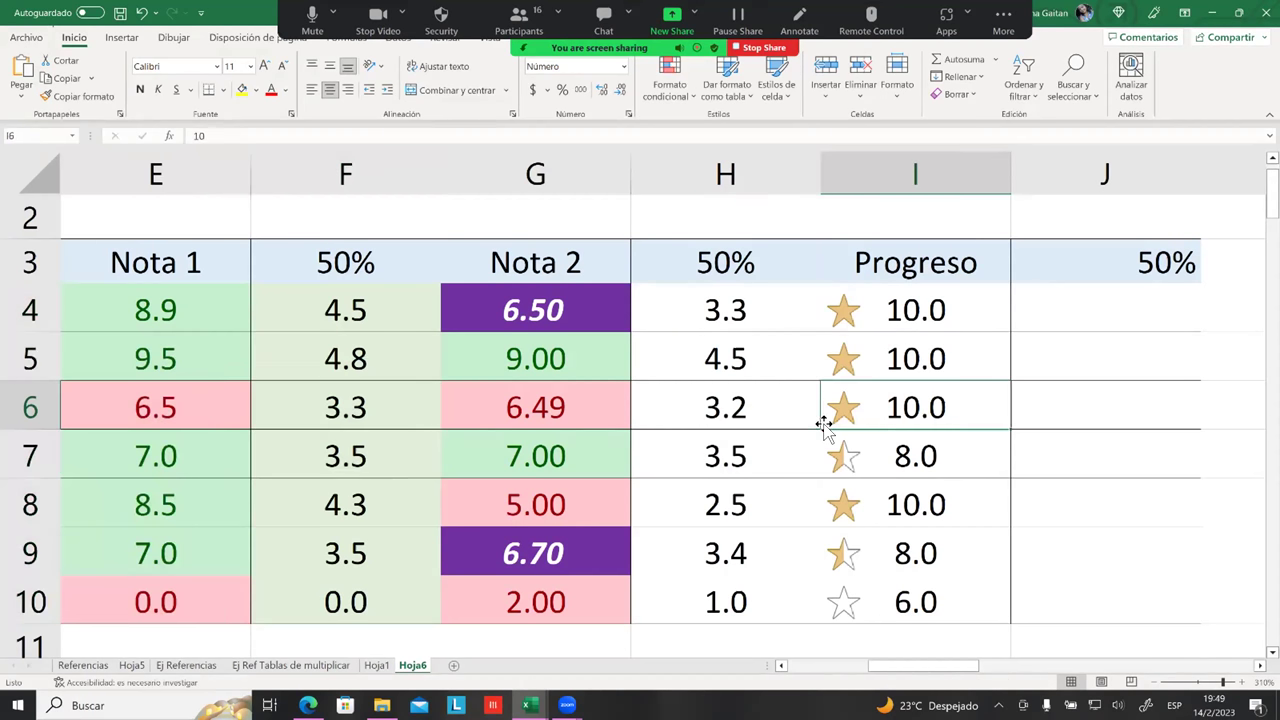
key("Up")
key("Up")
key("shift+Down")
key("shift+Down")
key("shift+Down")
key("shift+Down")
key("shift+Down")
key("shift+Down")
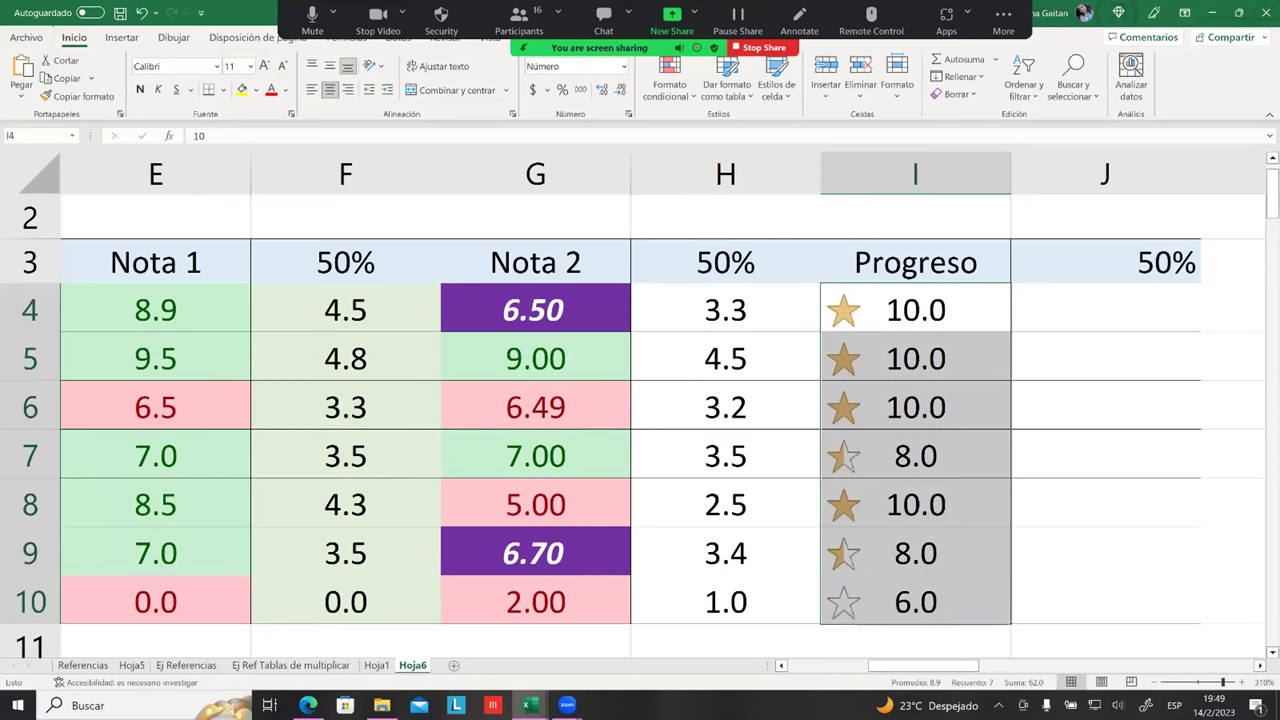
left_click(44, 138)
type("nota")
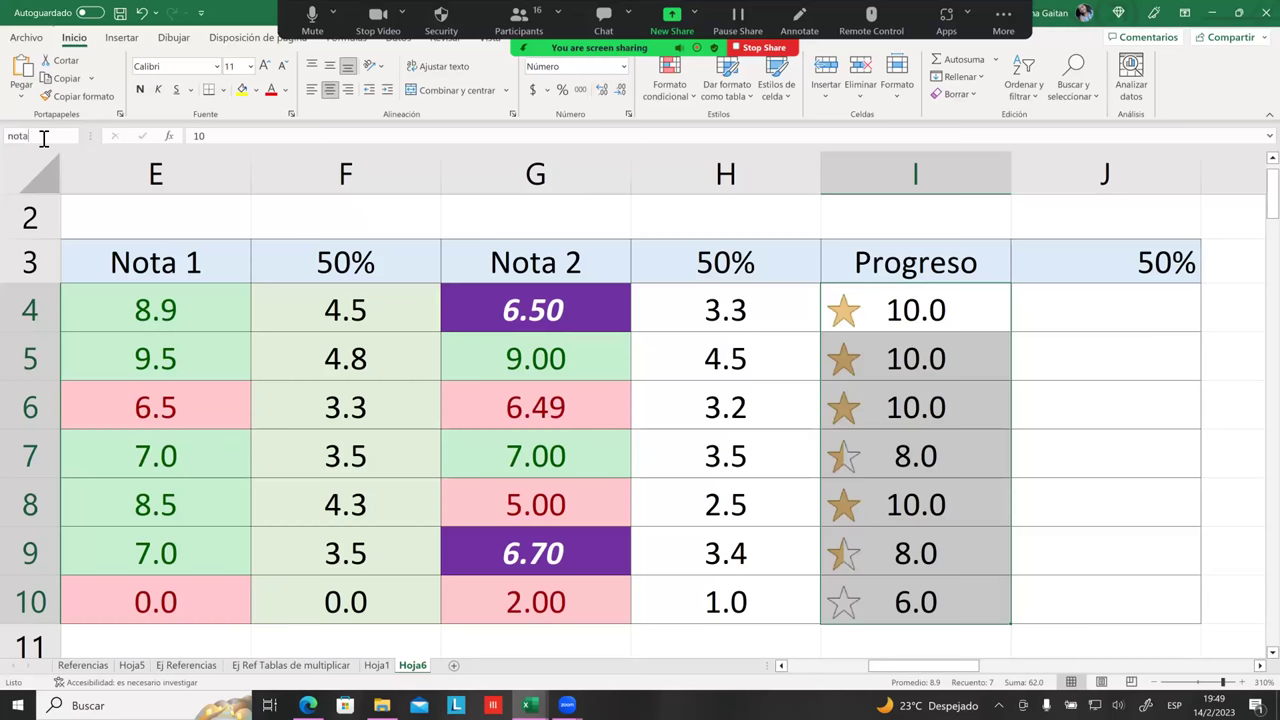
type("1")
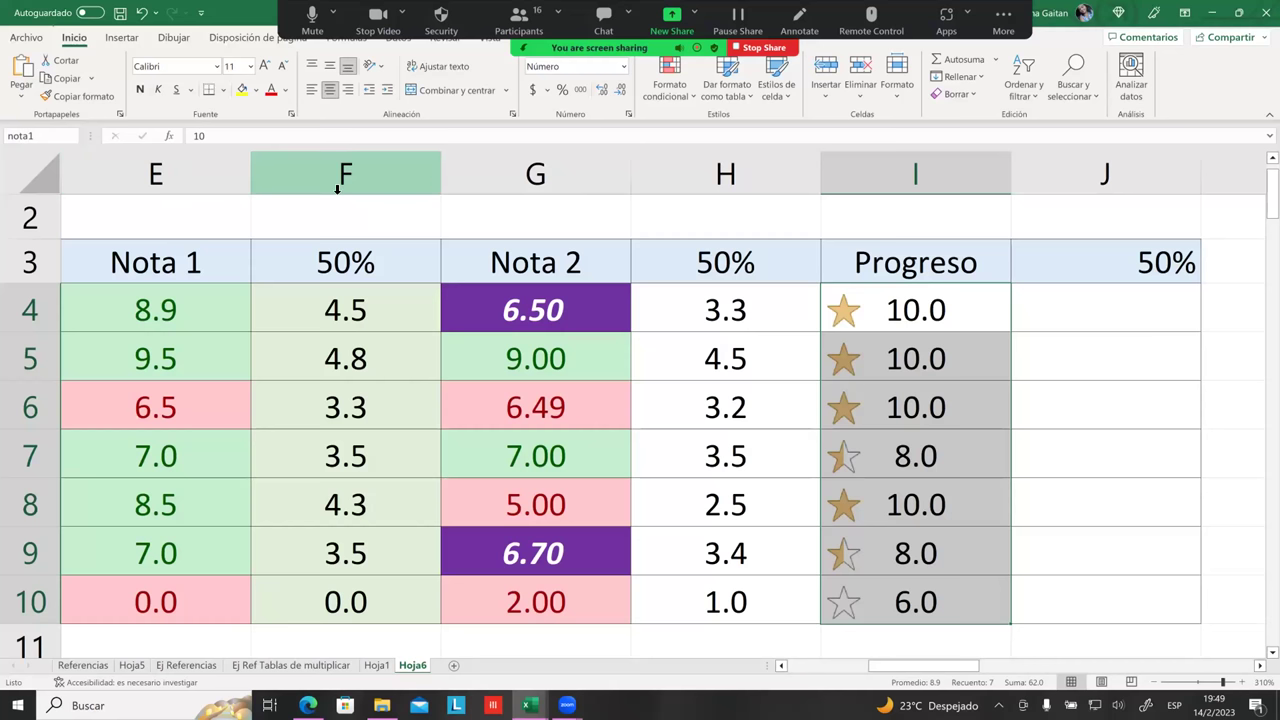
key("Return")
Reselect the Progreso values in I4:I10 to check the name assigned to the range
left_click(1105, 551)
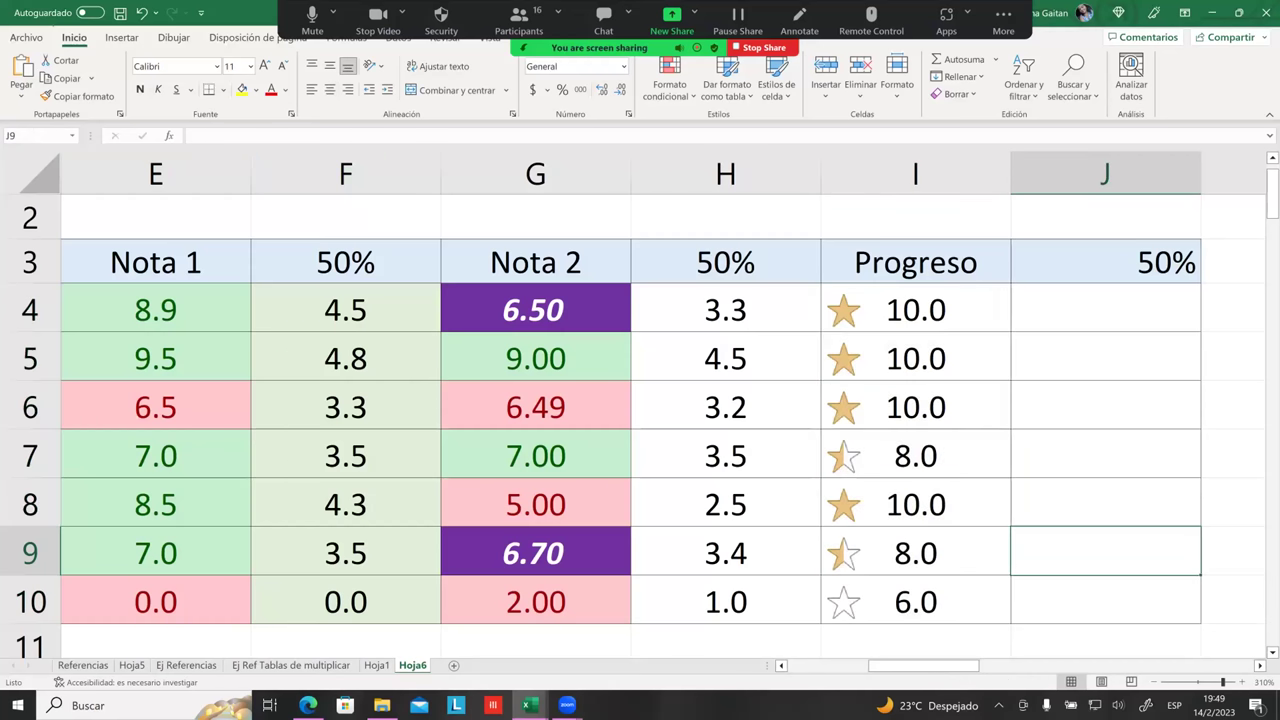
left_click(915, 358)
left_click_drag(915, 308, 915, 600)
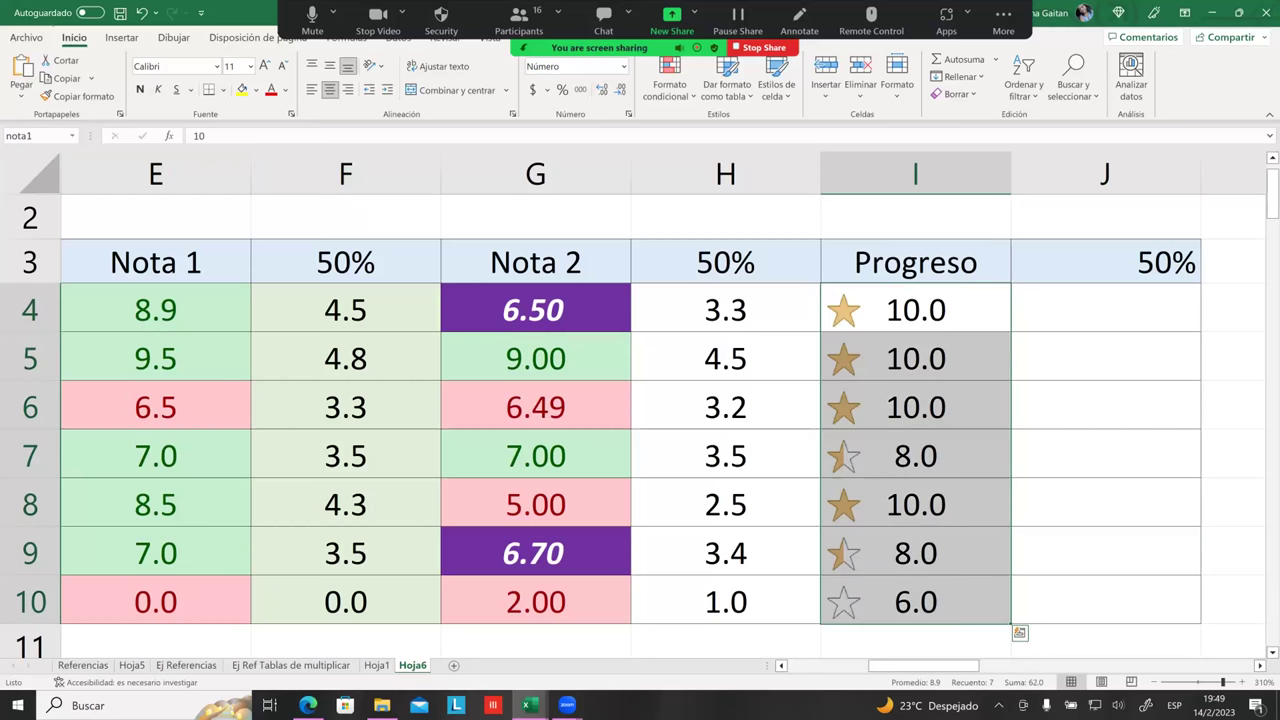
left_click(52, 138)
left_click(55, 138)
type("-1")
key("BackSpace")
key("BackSpace")
key("BackSpace")
key("BackSpace")
key("BackSpace")
key("BackSpace")
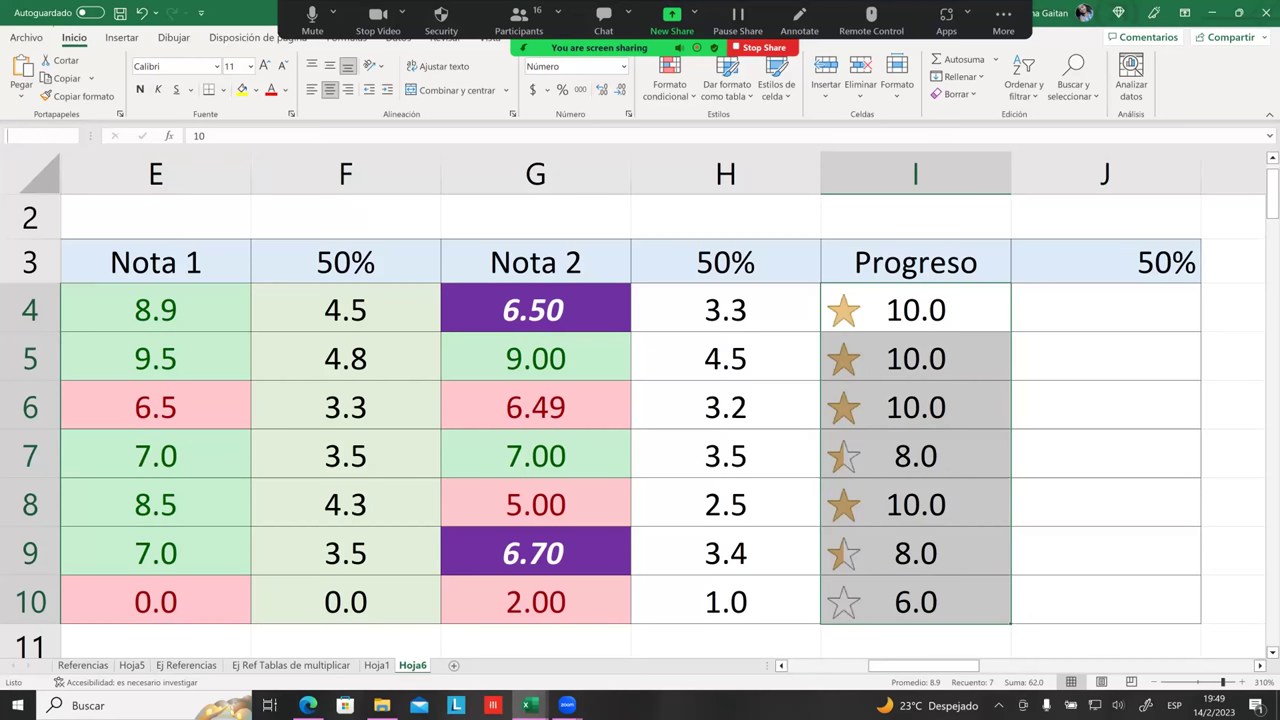
Go to cell J5 and try to assign it the name "hola-1", with a hyphen
type("J5")
key("Return")
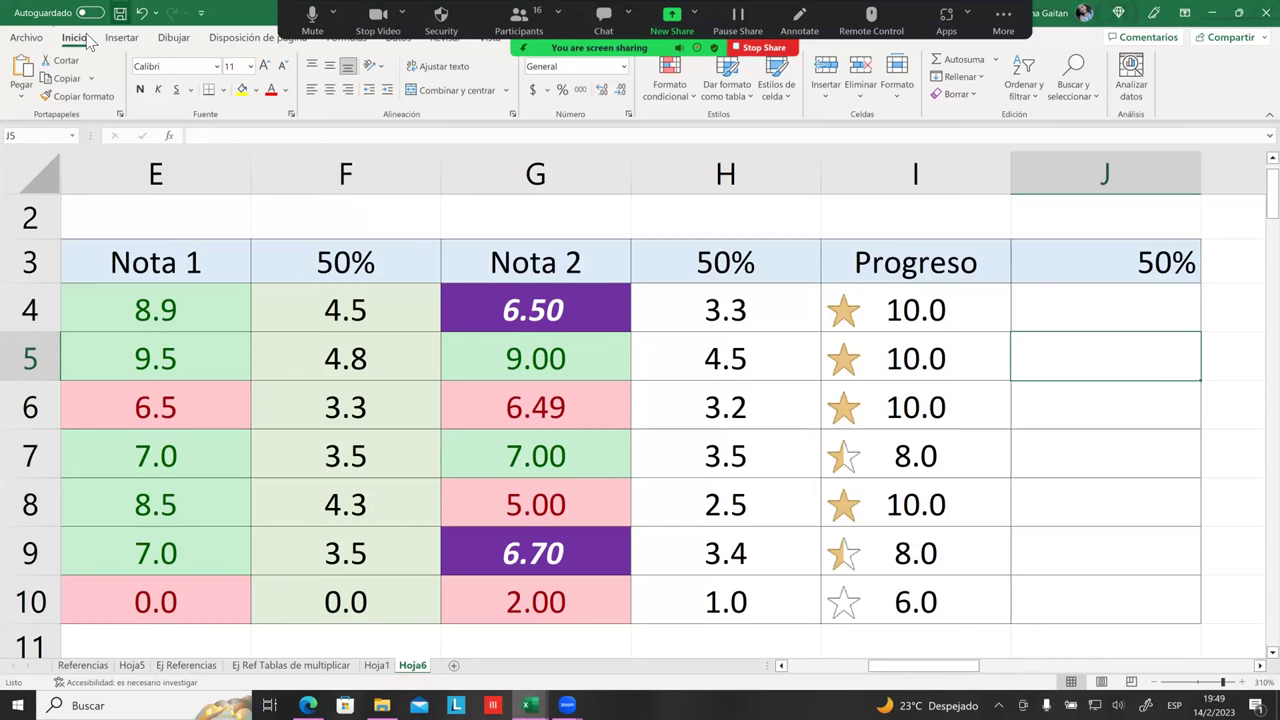
left_click(58, 139)
key("BackSpace")
type("hola-1")
key("Return")
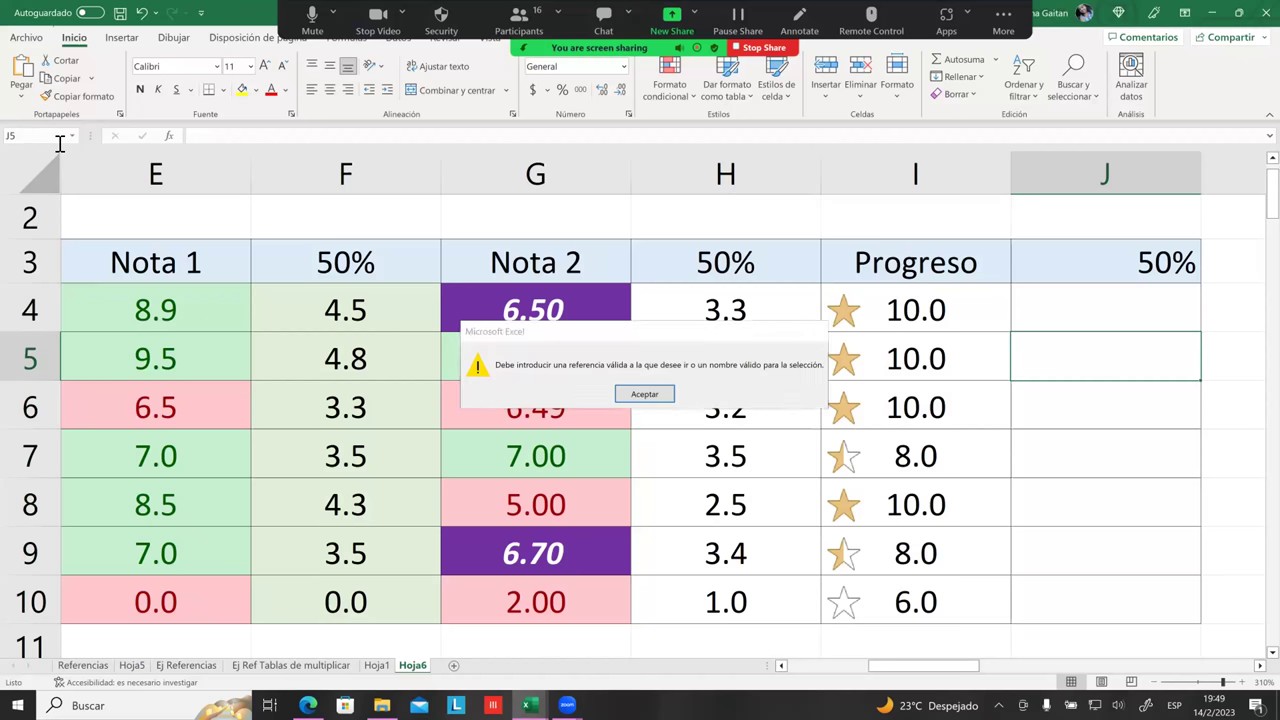
key("Return")
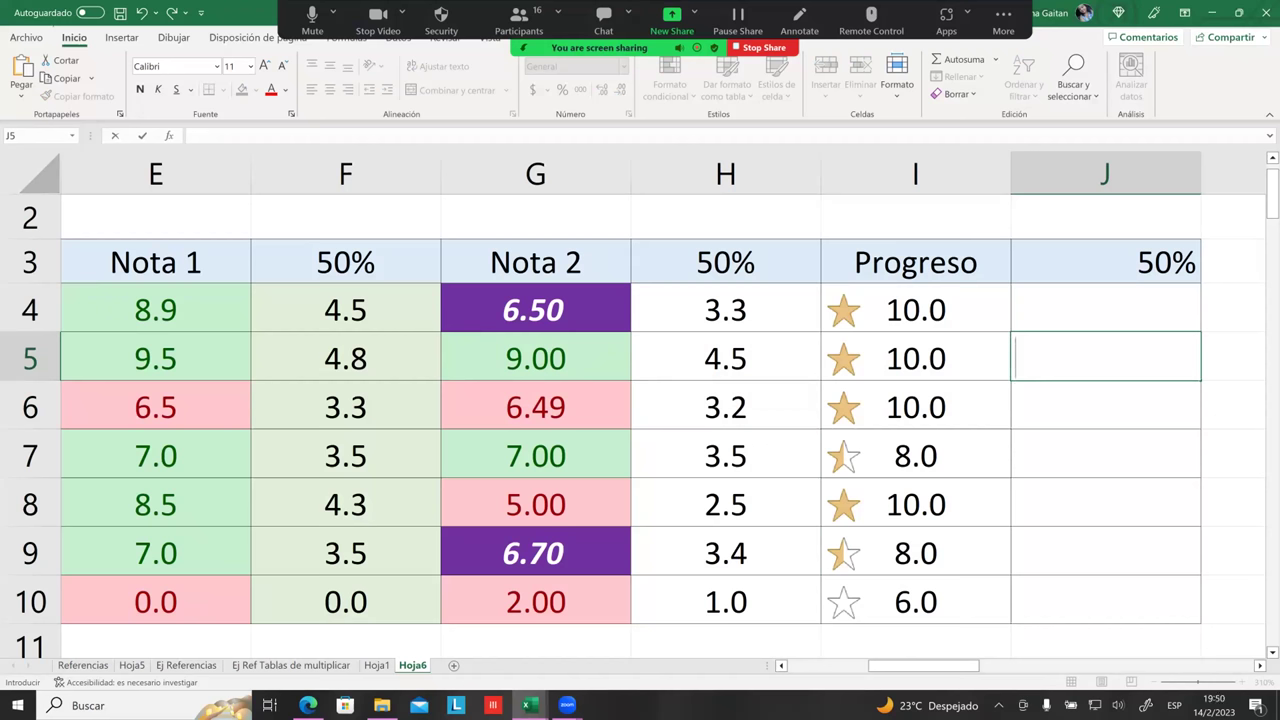
key("Return")
key("Up")
key("Down")
key("Up")
key("Up")
key("Down")
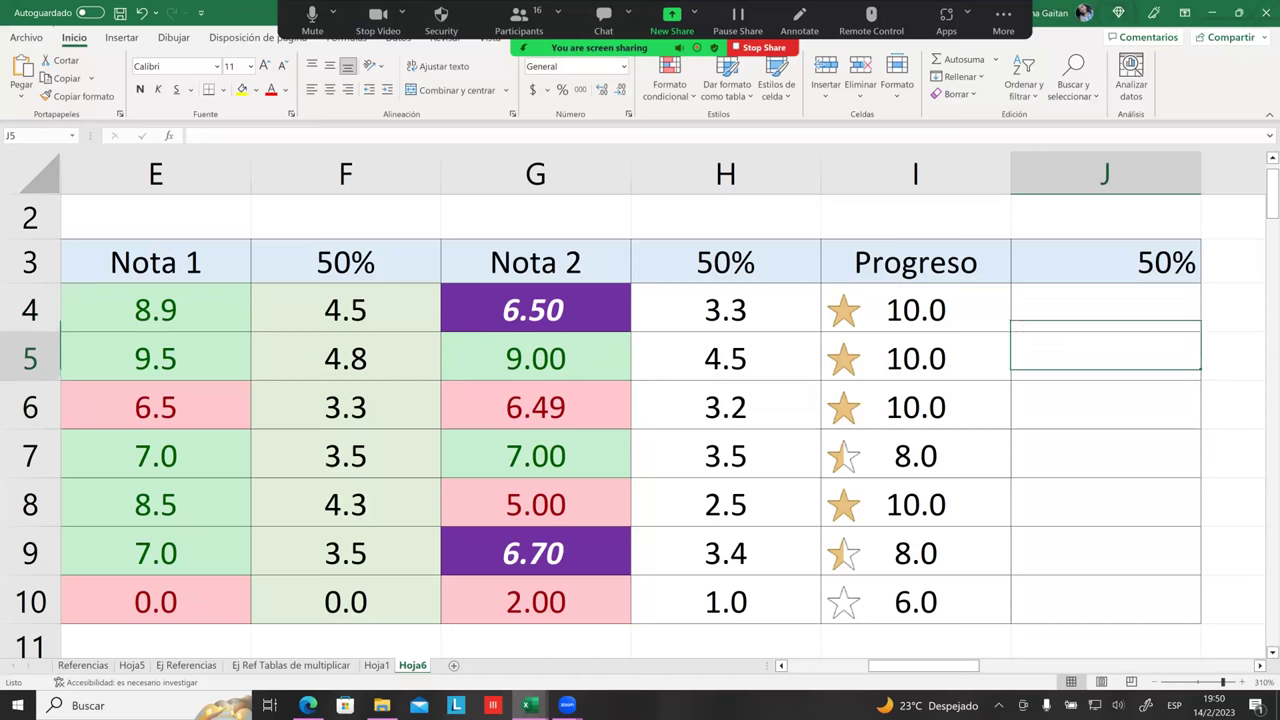
key("Up")
key("Down")
key("Up")
key("Down")
key("Up")
key("Down")
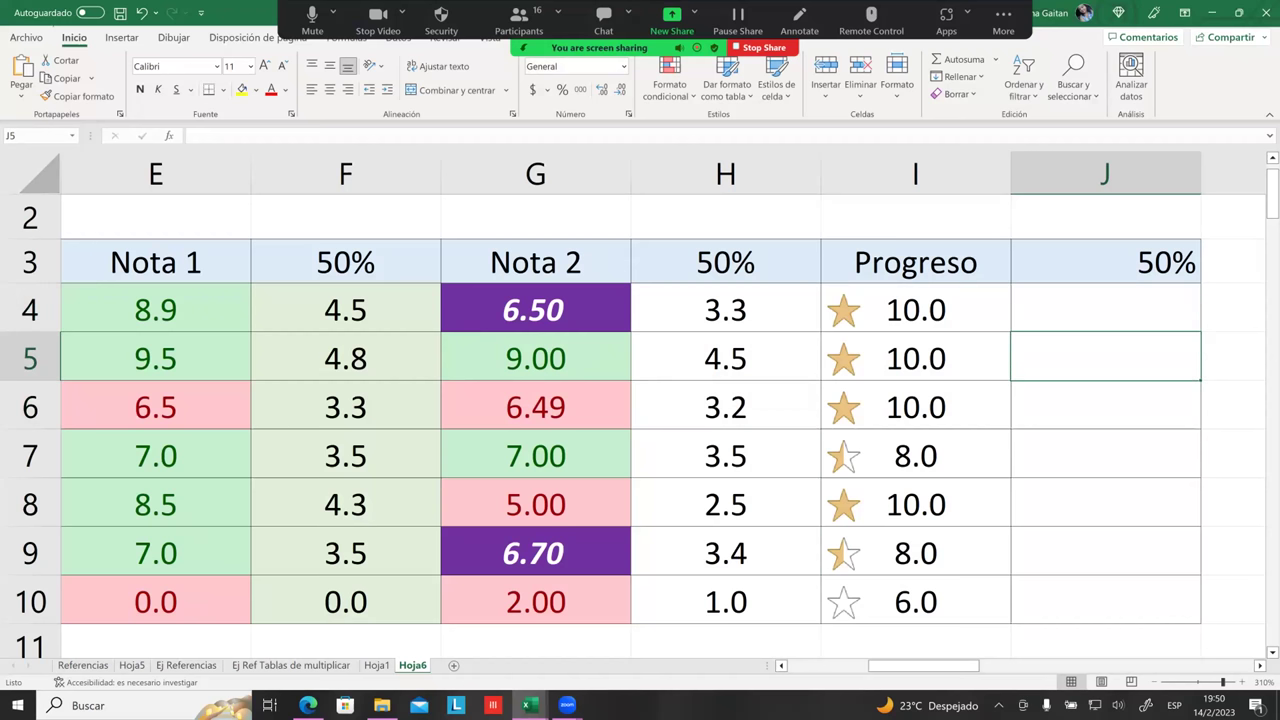
Compare the name shown for the full Progreso range I4:I10 with the references of single cells in columns I and J
left_click(915, 307)
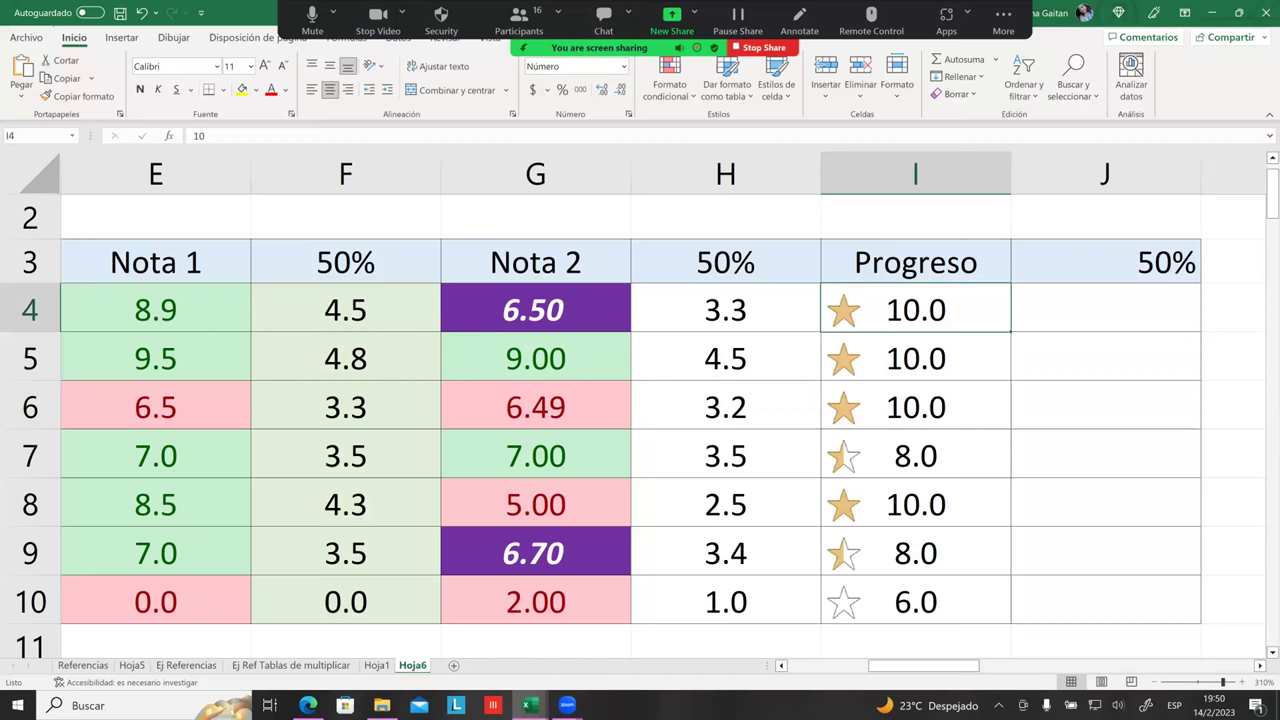
key("shift+Down")
key("shift+Down")
key("shift+Down")
key("shift+Down")
key("shift+Down")
key("shift+Down")
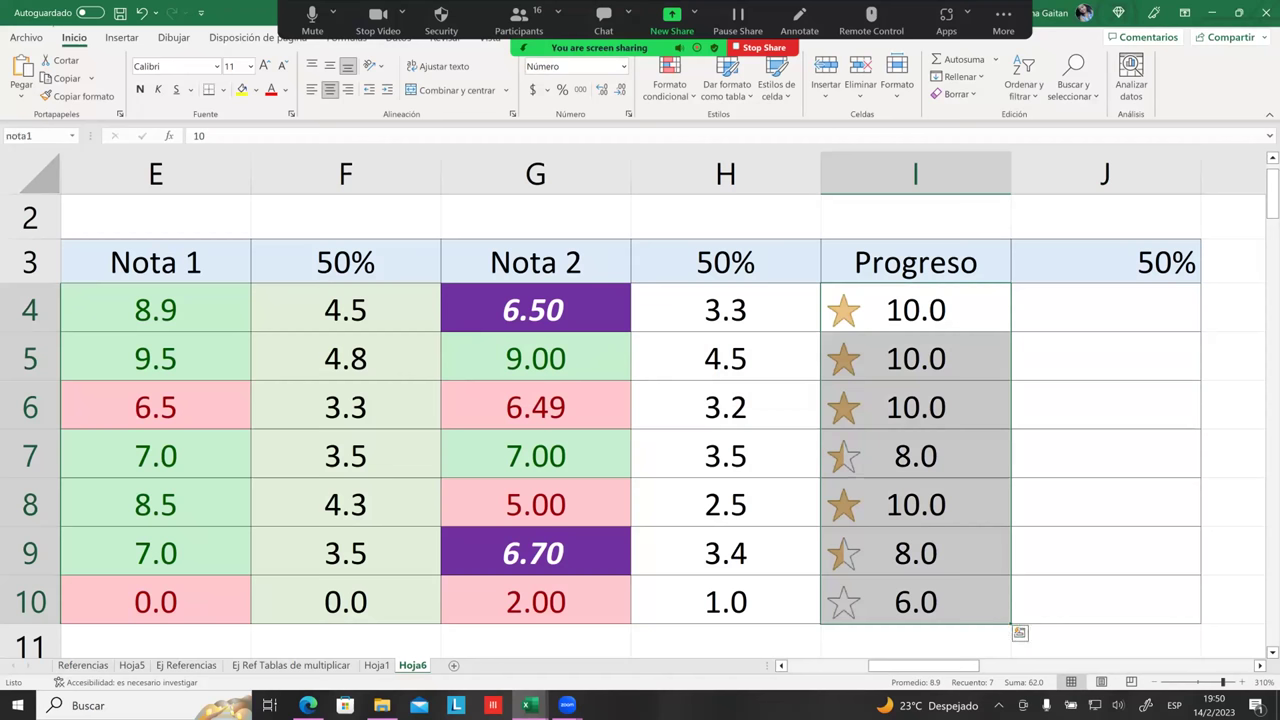
left_click(1105, 502)
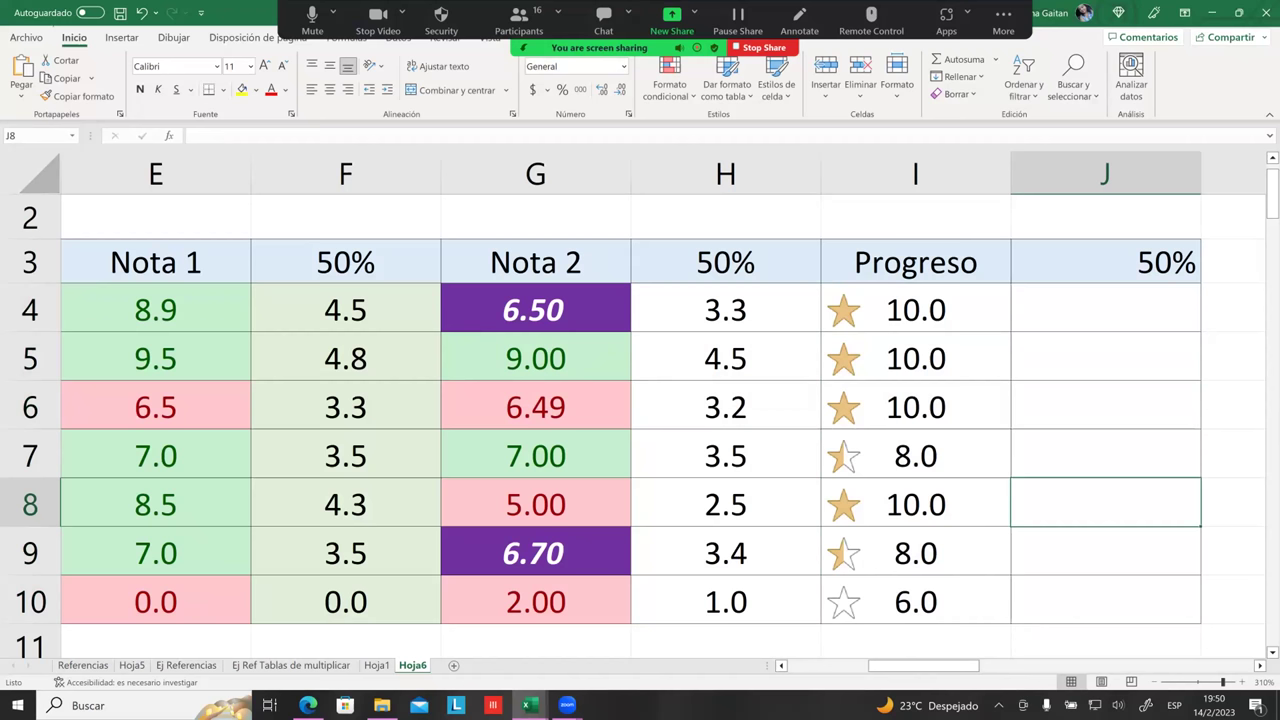
left_click(1105, 356)
left_click(915, 308)
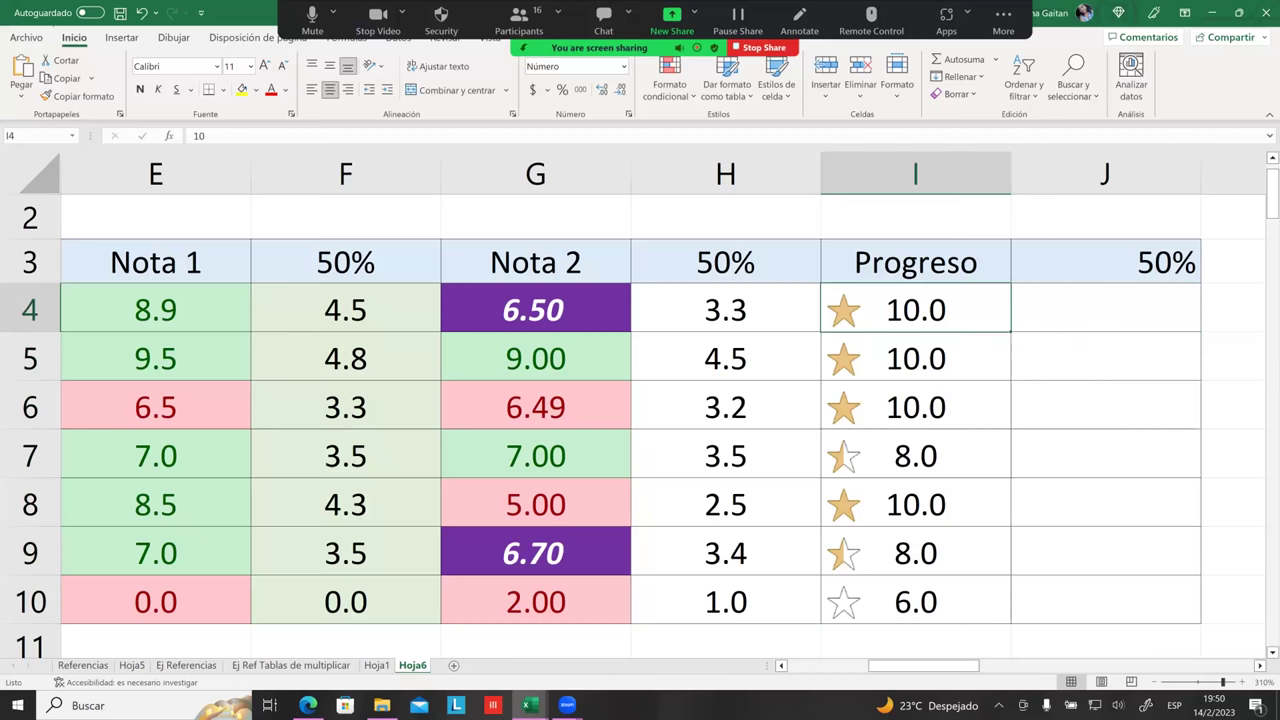
left_click_drag(915, 308, 915, 600)
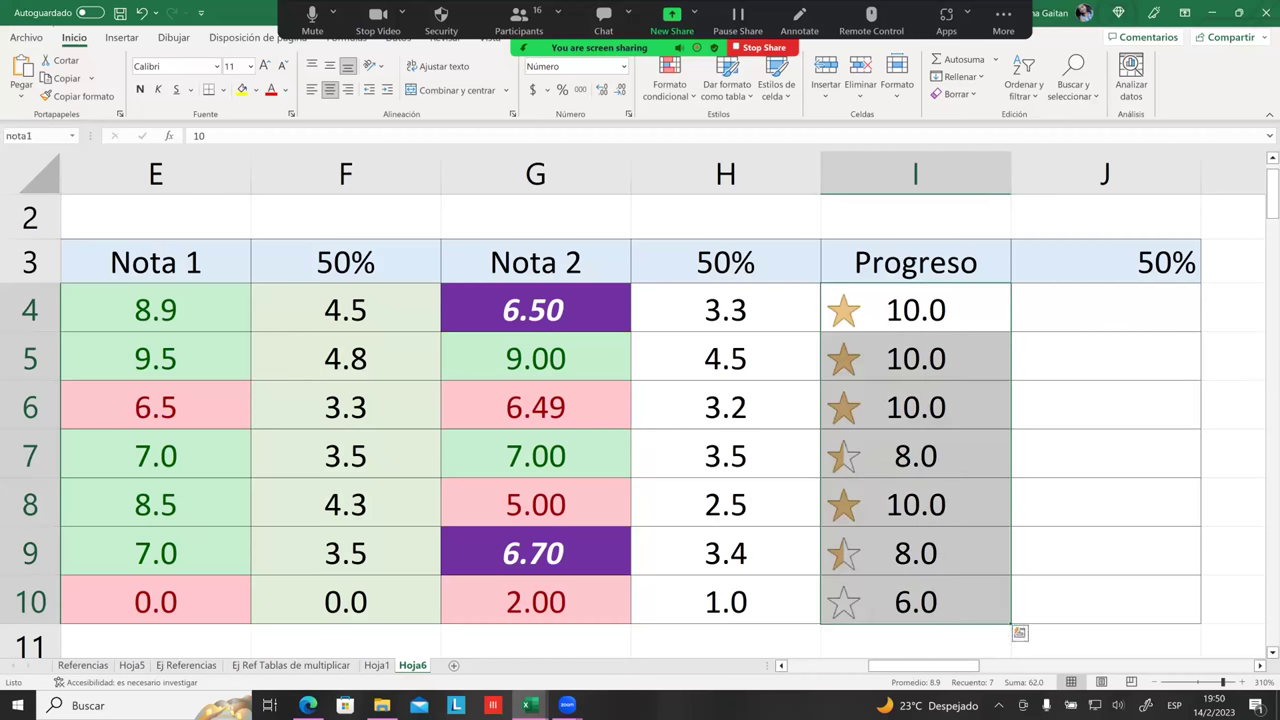
left_click(1020, 615)
left_click(915, 550)
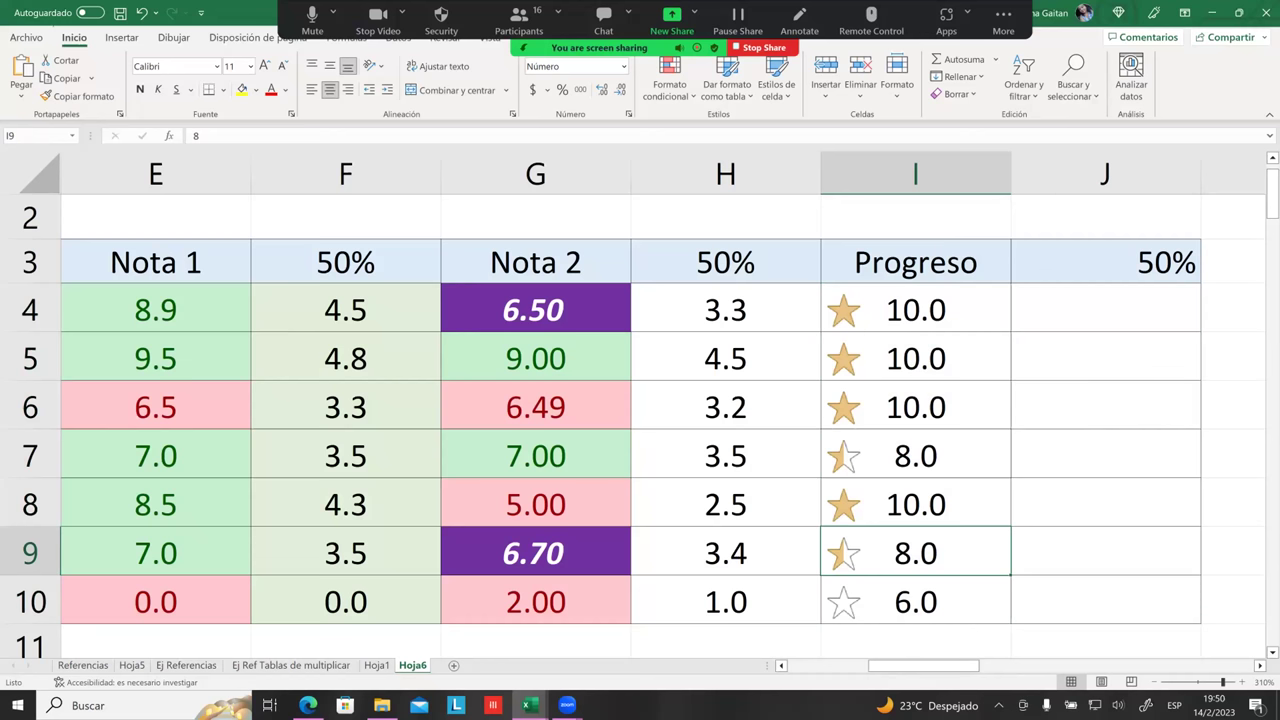
left_click(229, 300)
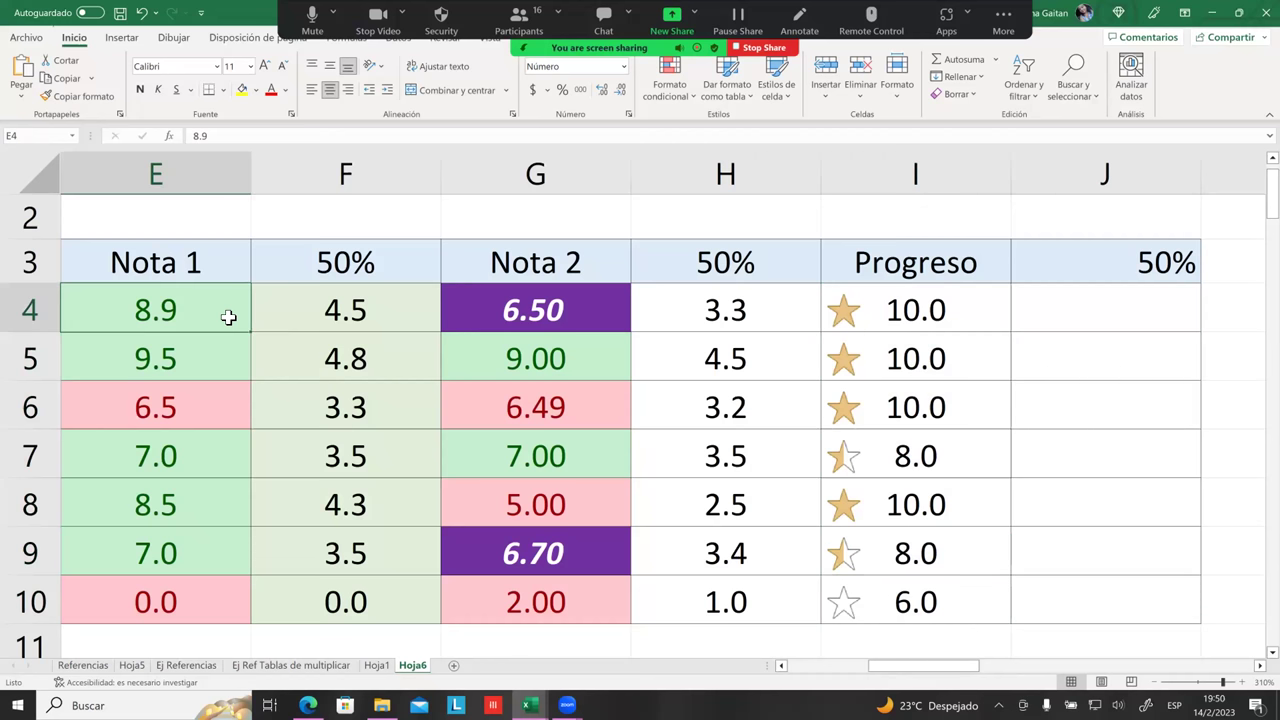
left_click(274, 323)
left_click(331, 363)
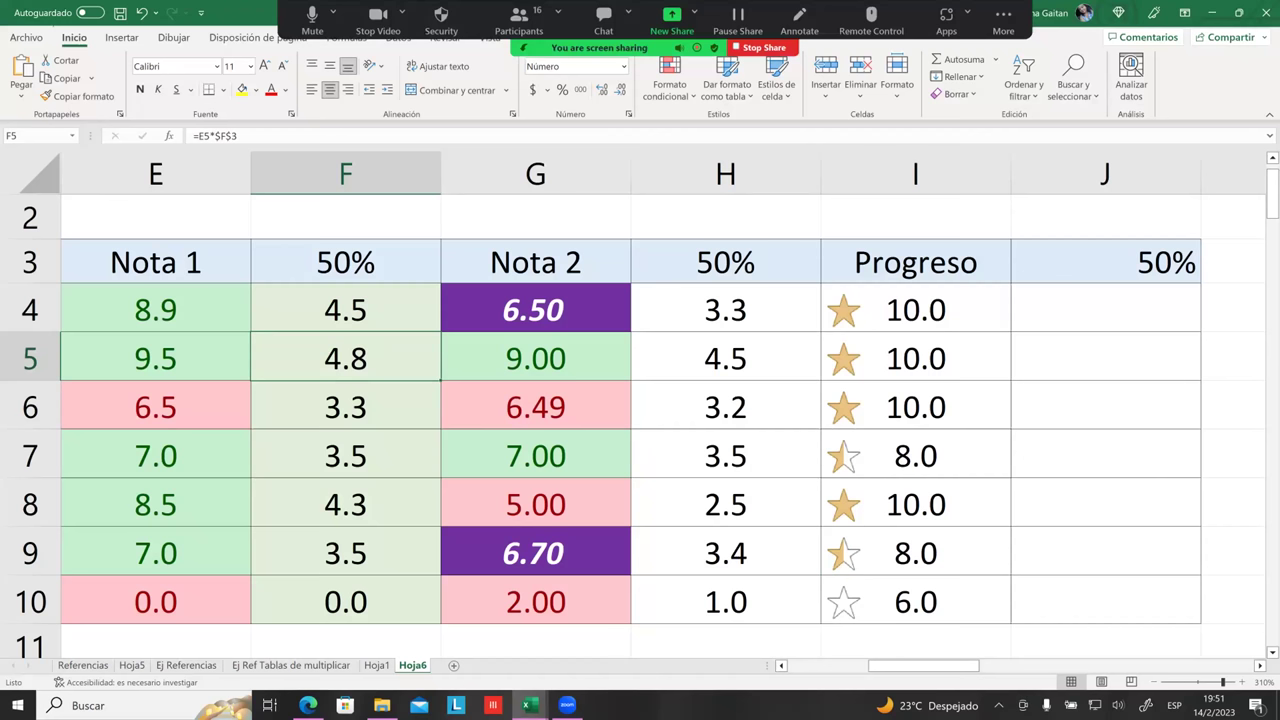
left_click(1105, 551)
Review the workbook's list of defined names and go to cell A4
scroll(365, 223, "left", 5)
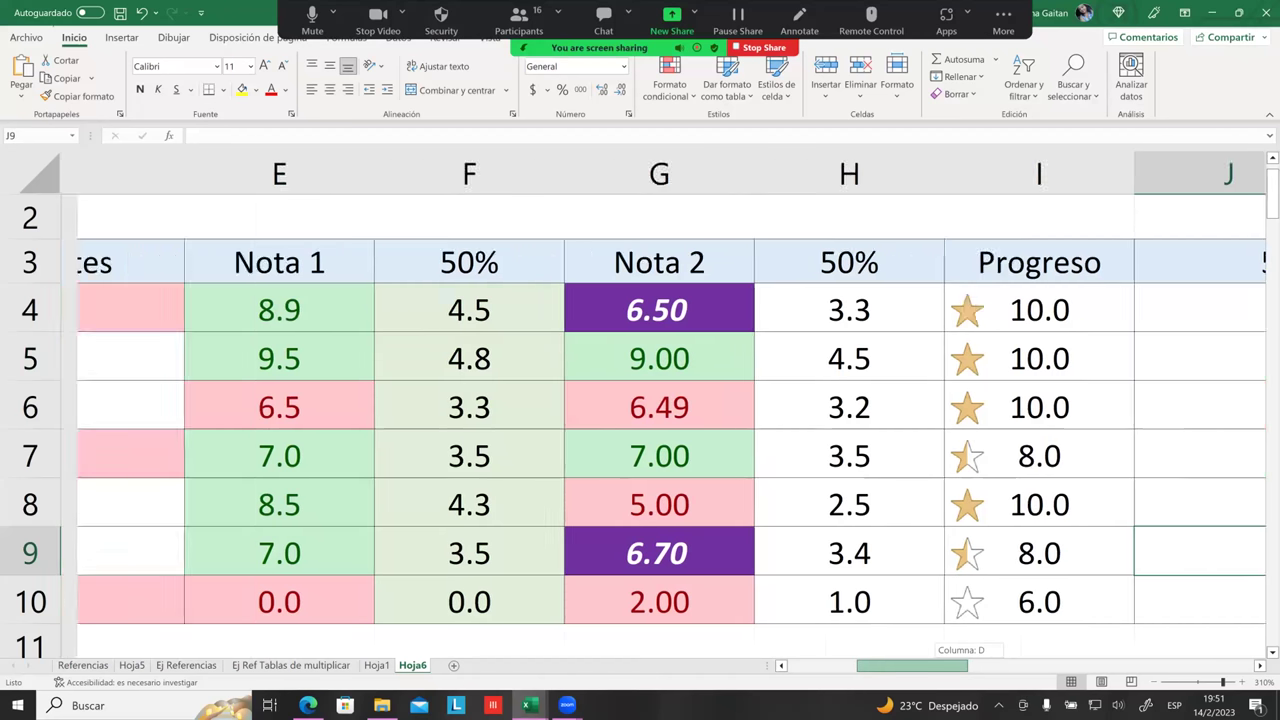
left_click(76, 135)
key("Escape")
left_click(74, 137)
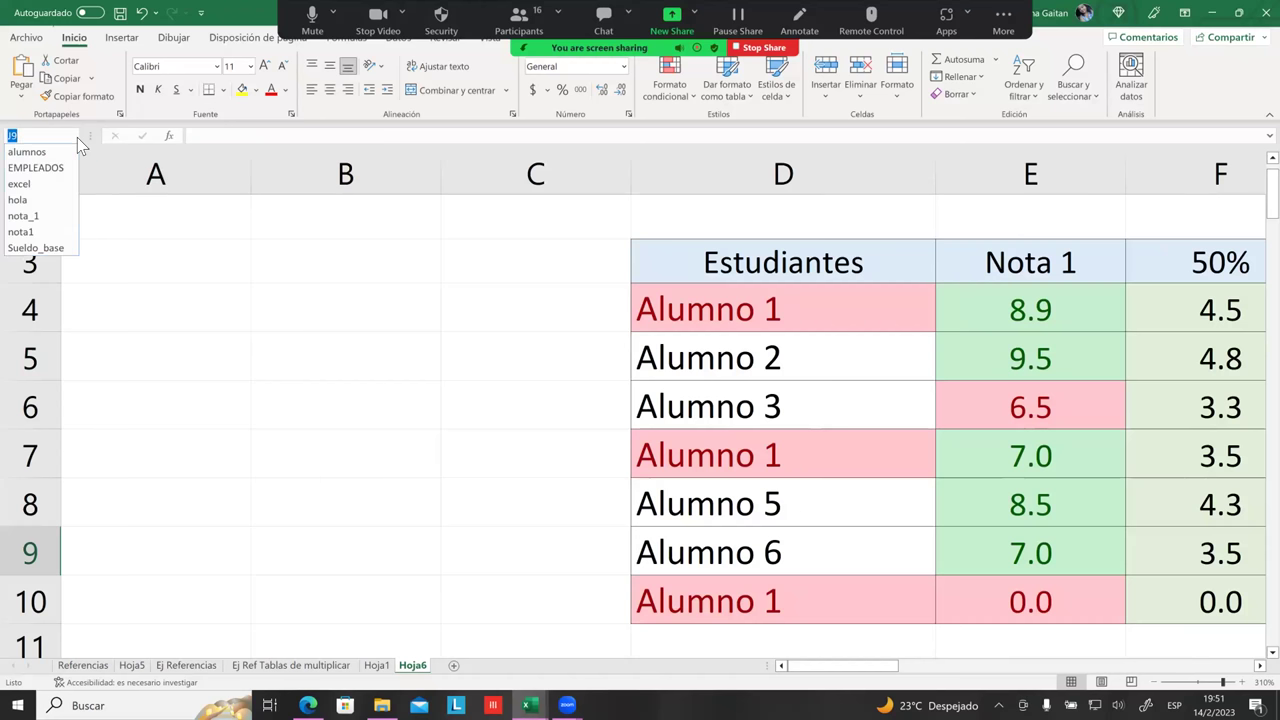
left_click(77, 137)
type("A4")
key("Return")
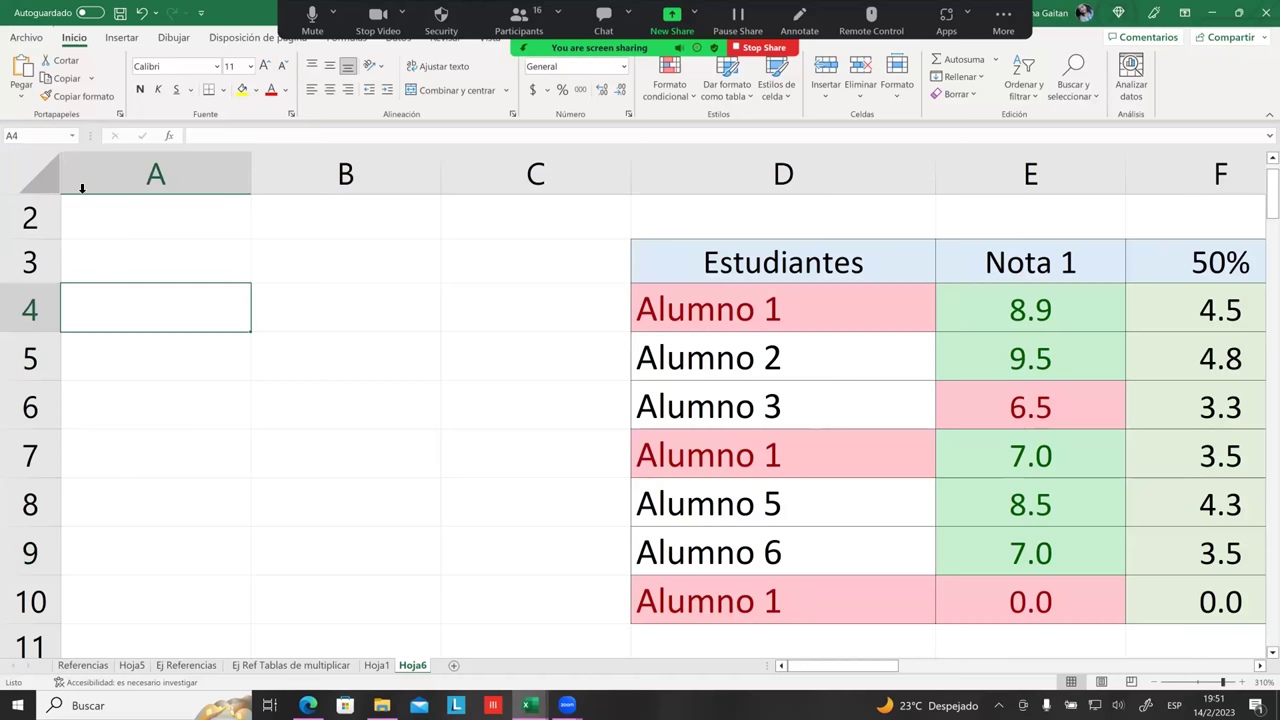
Jump to the Progreso values by choosing the defined name nota1 from the list of names
left_click(72, 136)
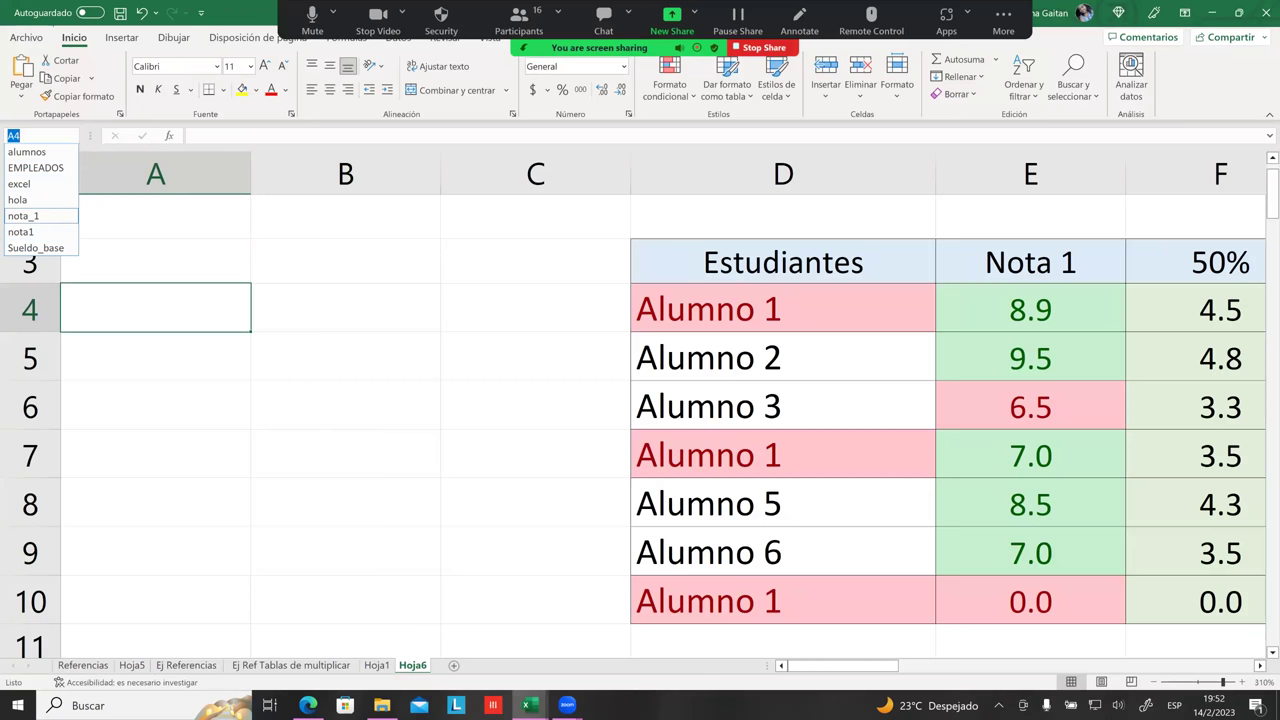
left_click(1260, 665)
left_click(1260, 665)
left_click(1260, 665)
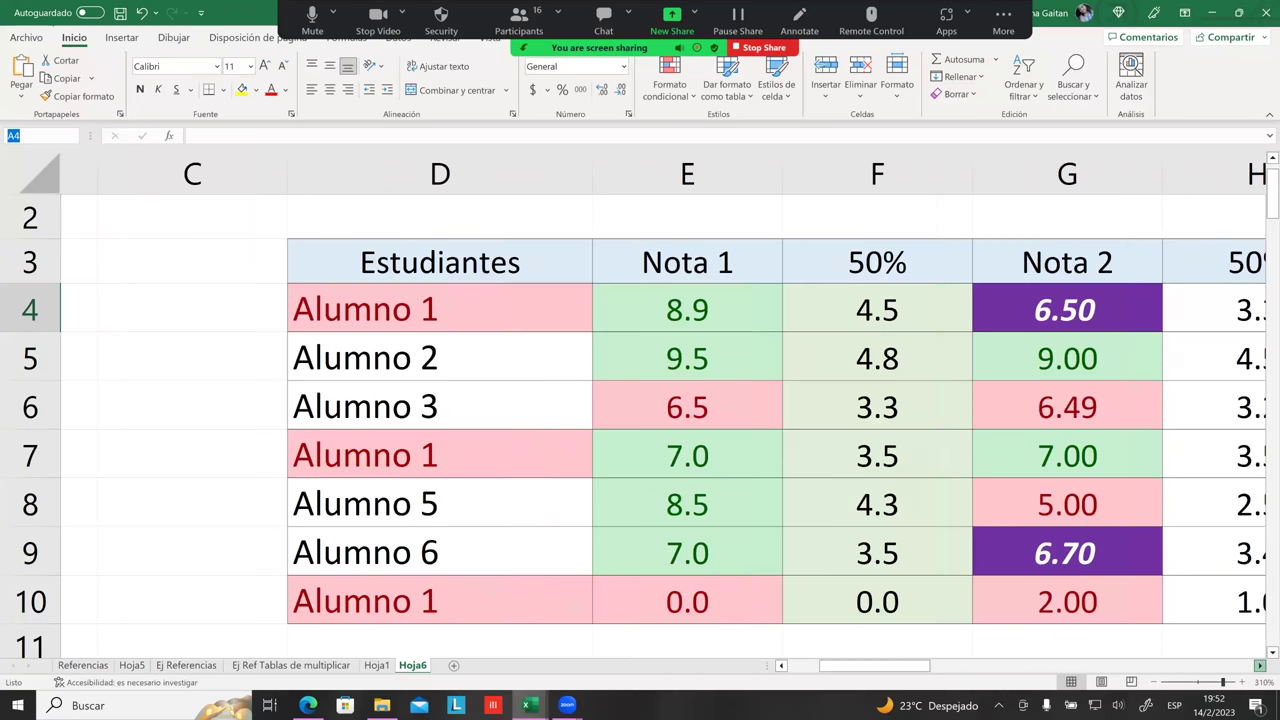
left_click(1260, 665)
left_click(1260, 665)
left_click(826, 268)
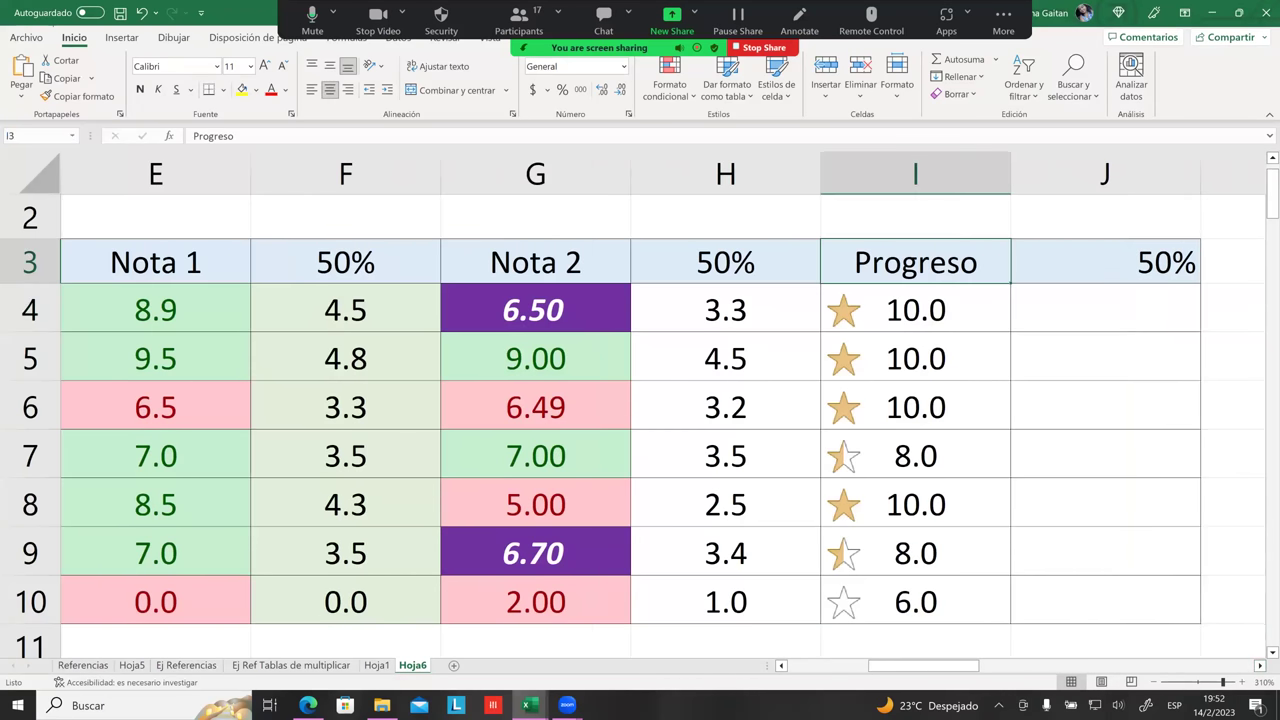
left_click(745, 262)
left_click(617, 258)
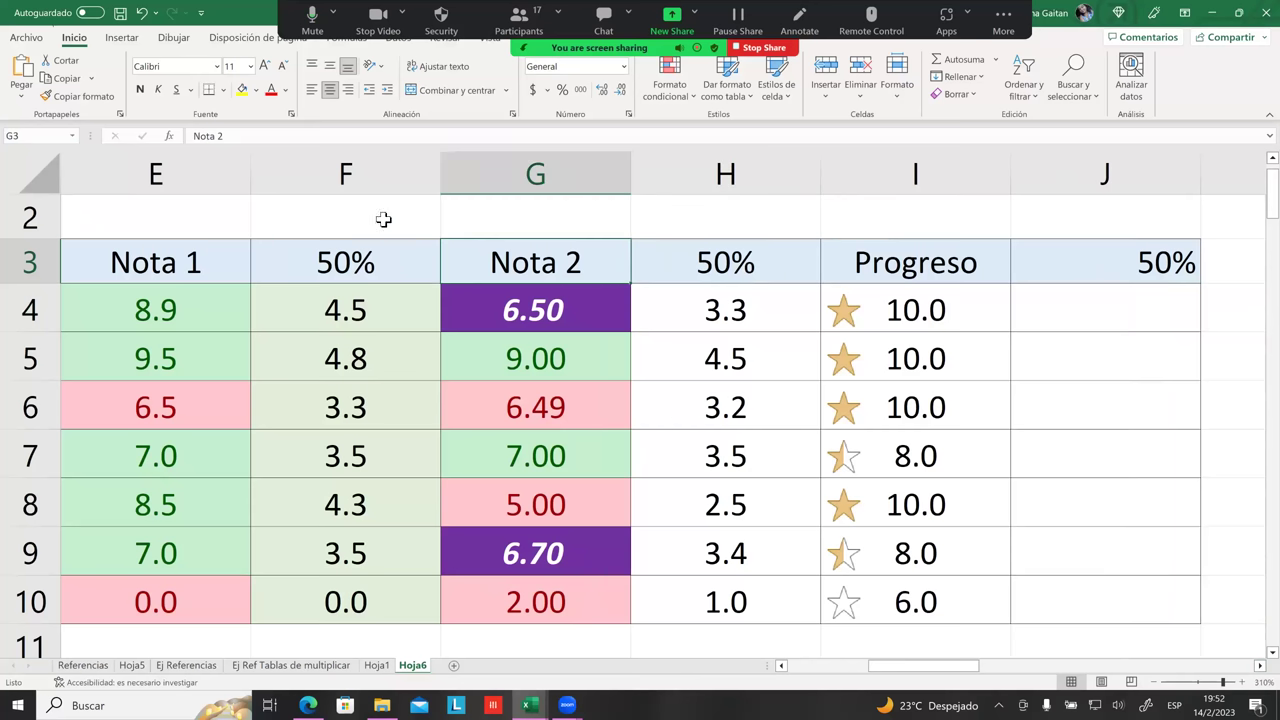
left_click(72, 135)
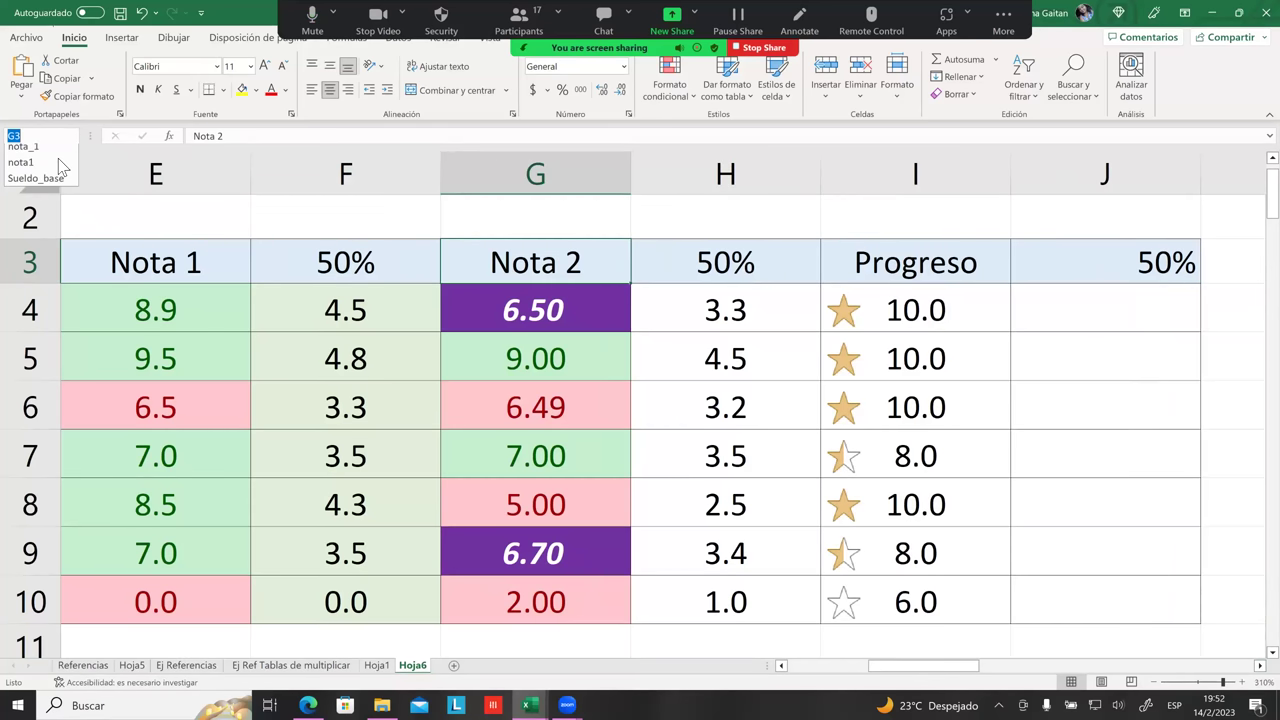
left_click(40, 232)
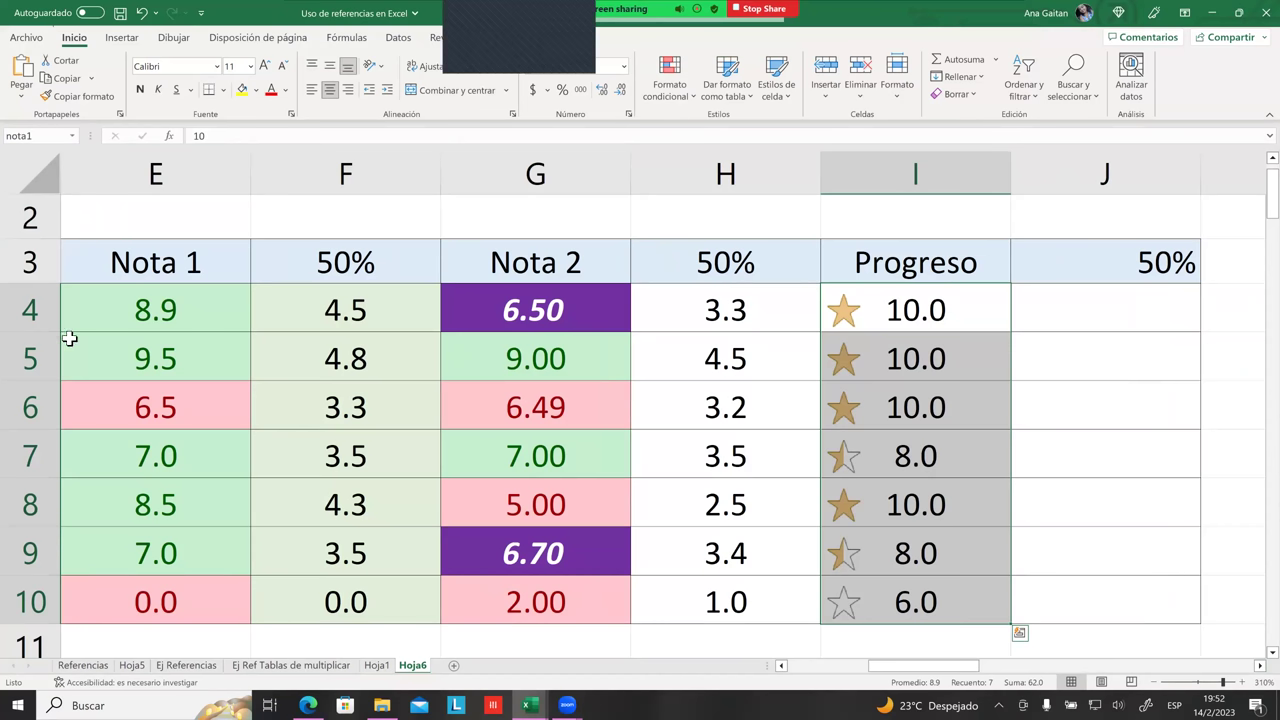
Select the Nota 1 grades in E4:E10 and review the list of defined names
left_click_drag(129, 329, 125, 605)
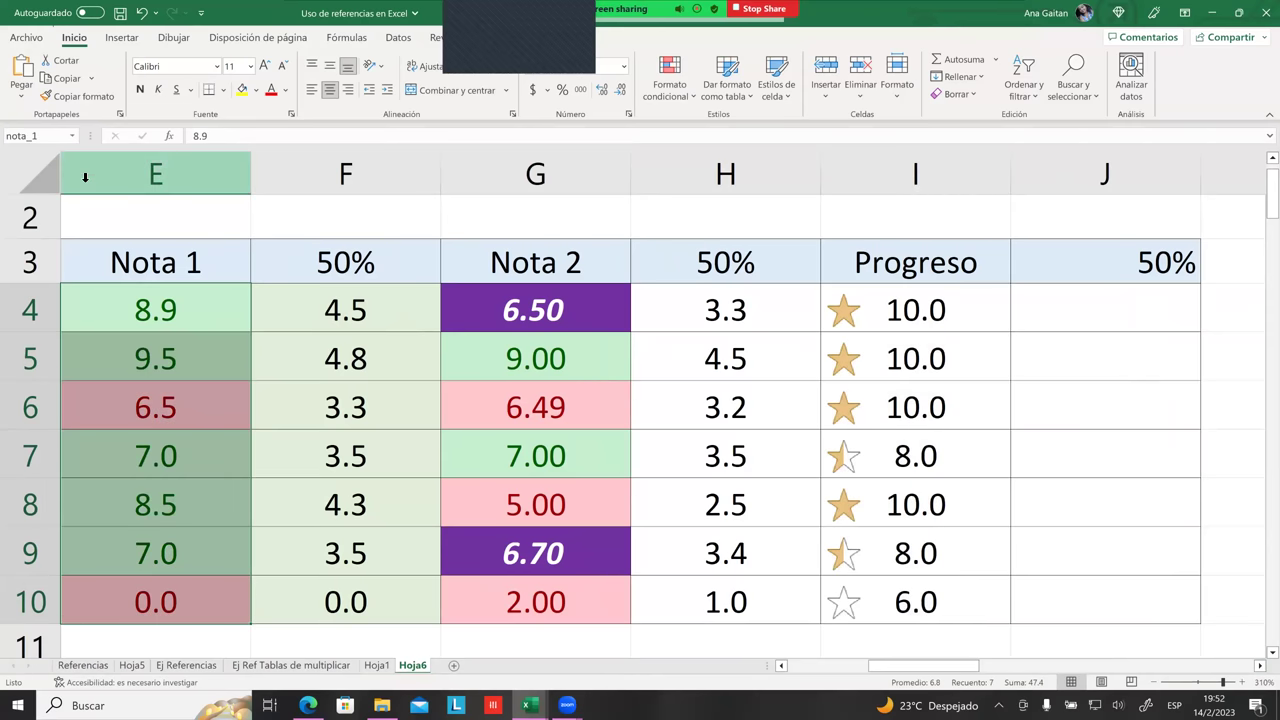
left_click(74, 141)
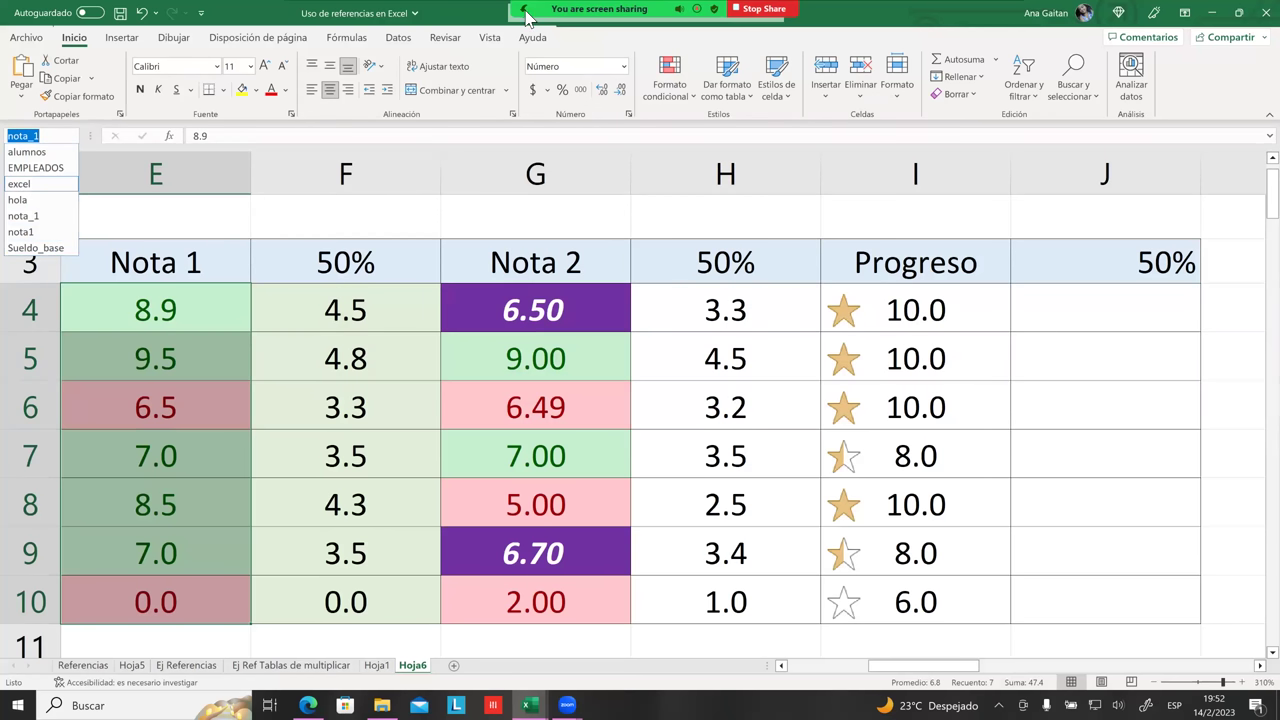
mouse_move(572, 51)
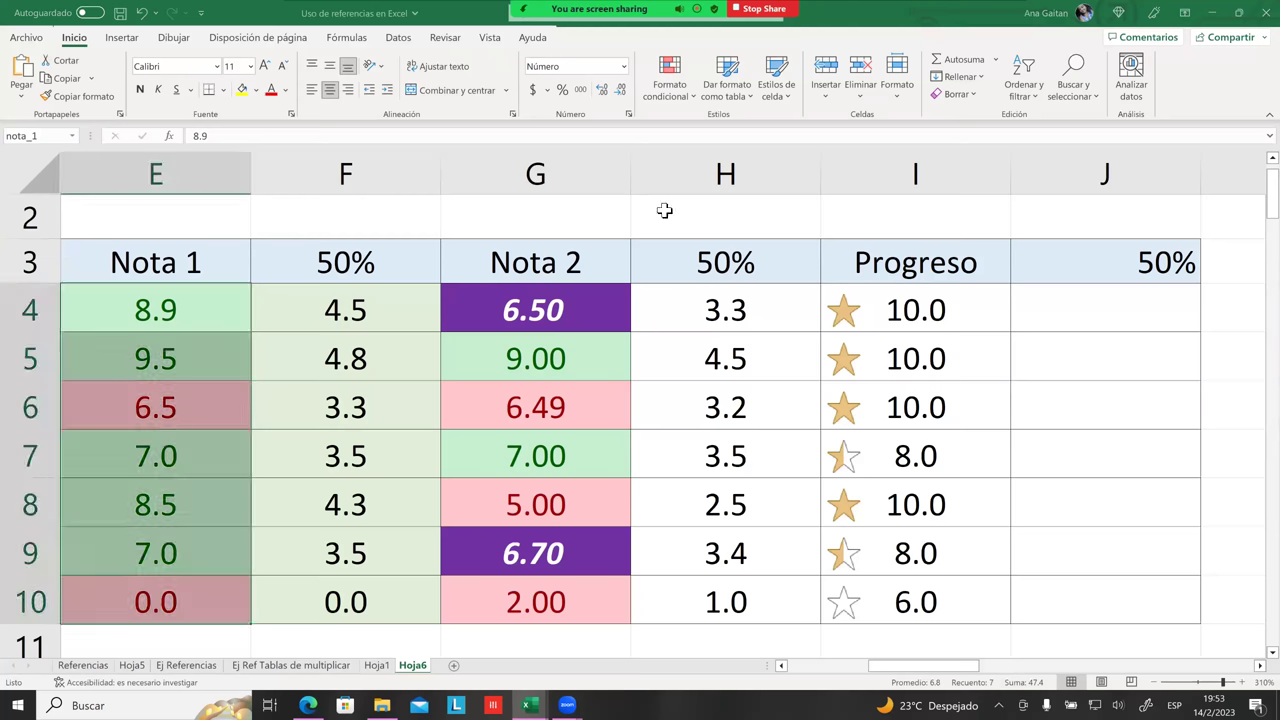
Select the student list D4:D10 and compare its name with the references of single cells D9, D4 and E4
scroll(508, 248, "down", 1)
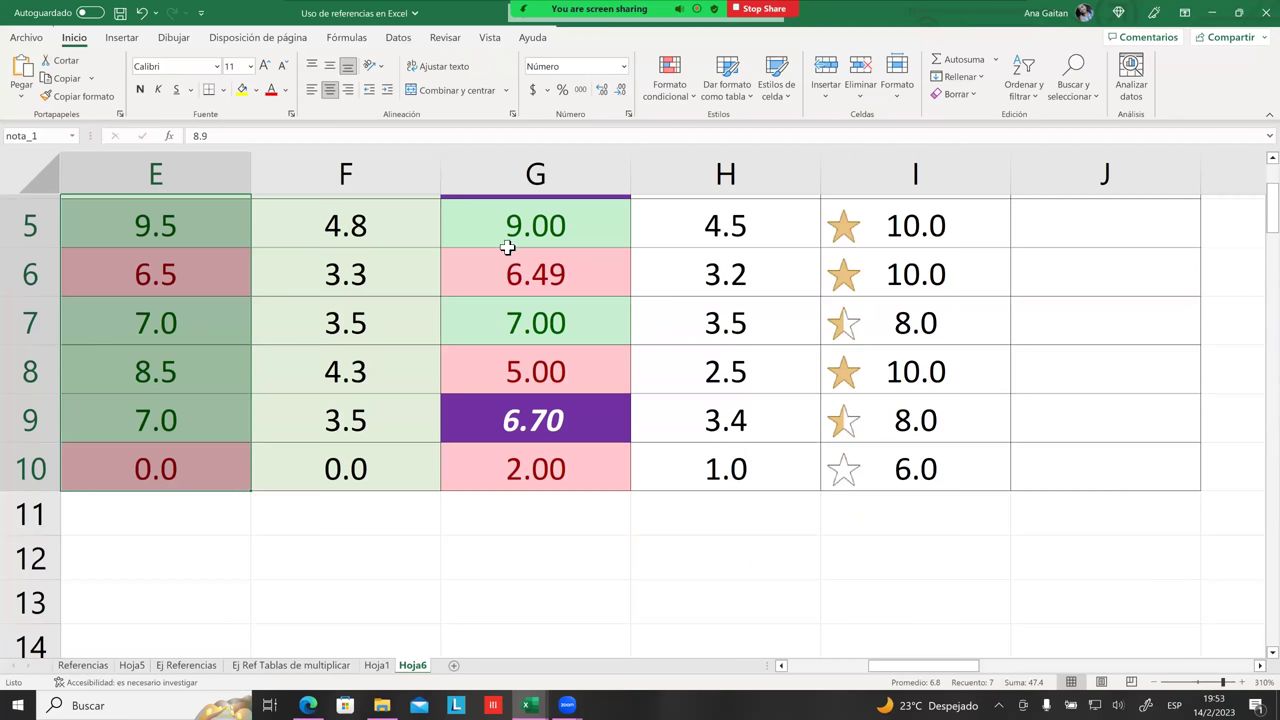
scroll(551, 380, "up", 1)
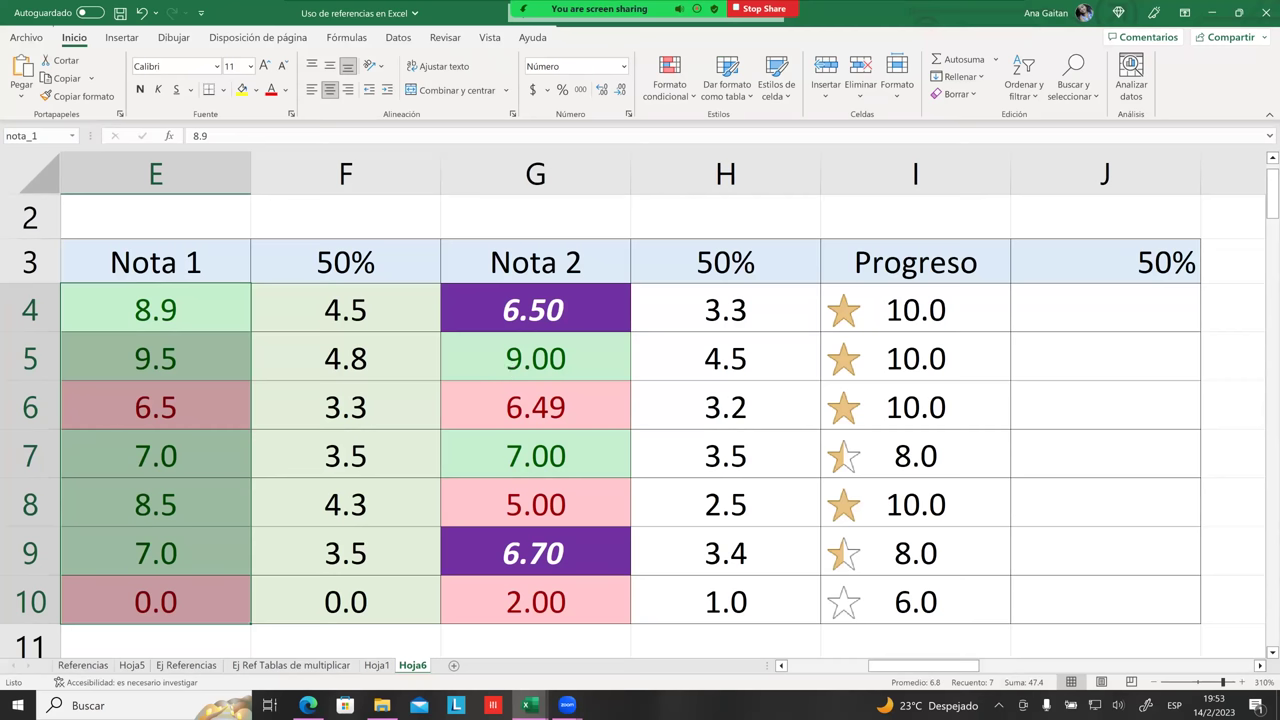
left_click_drag(921, 665, 840, 665)
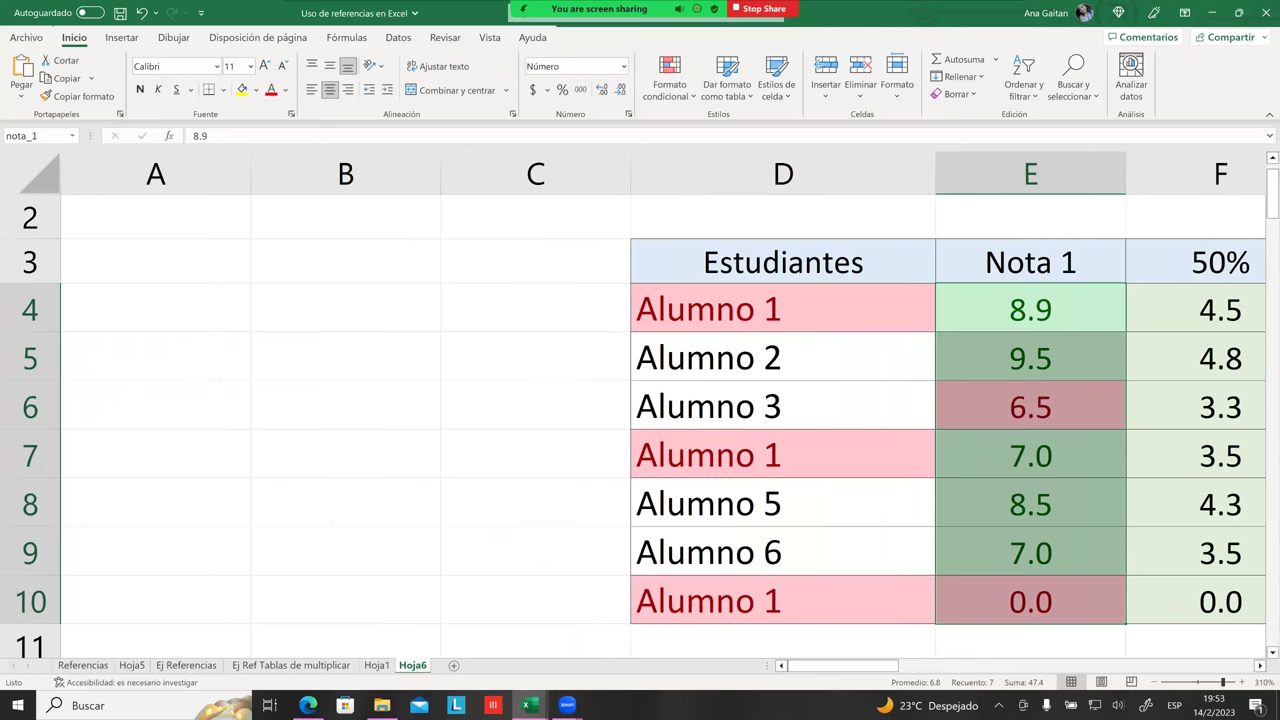
left_click(835, 553)
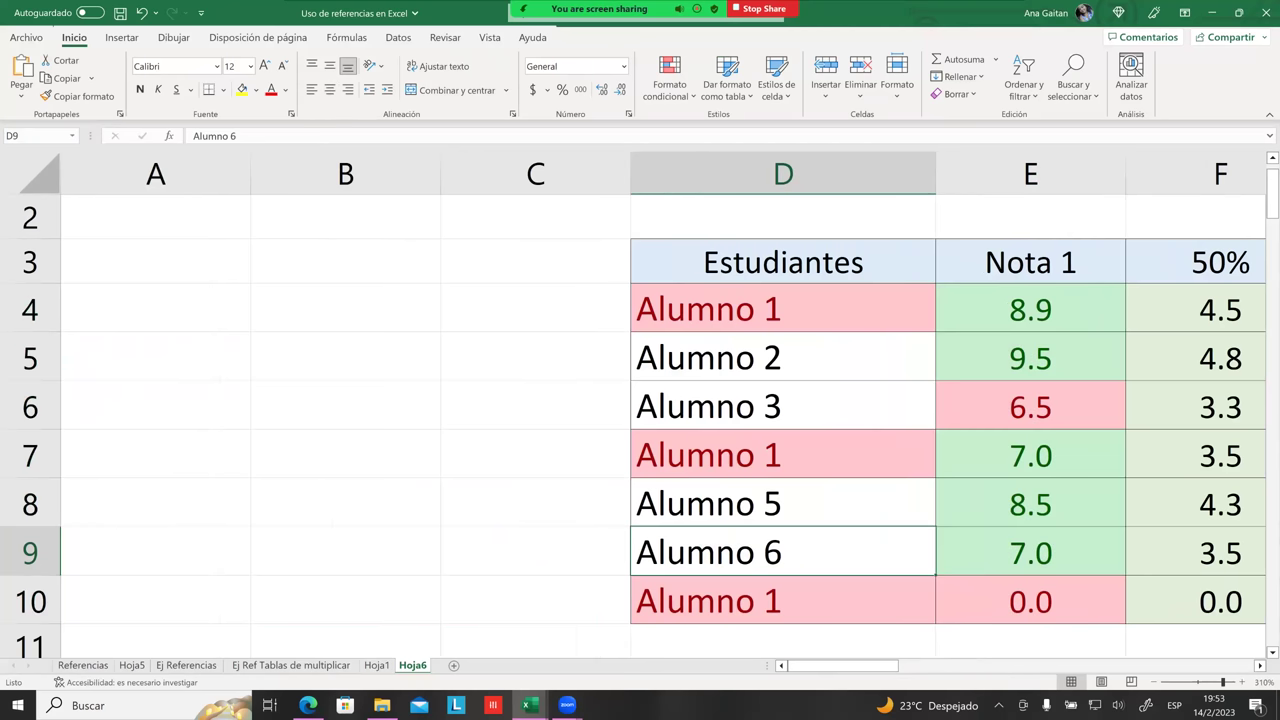
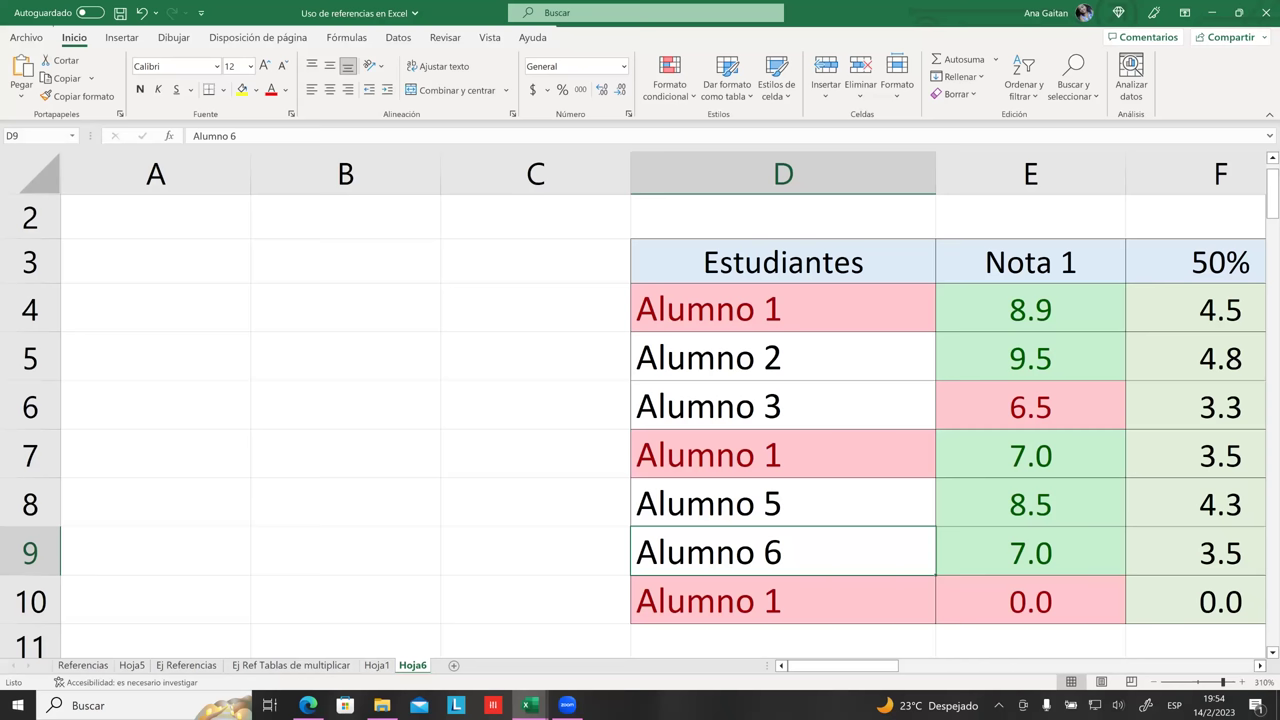
left_click(812, 270)
left_click(806, 311)
left_click_drag(804, 312, 800, 600)
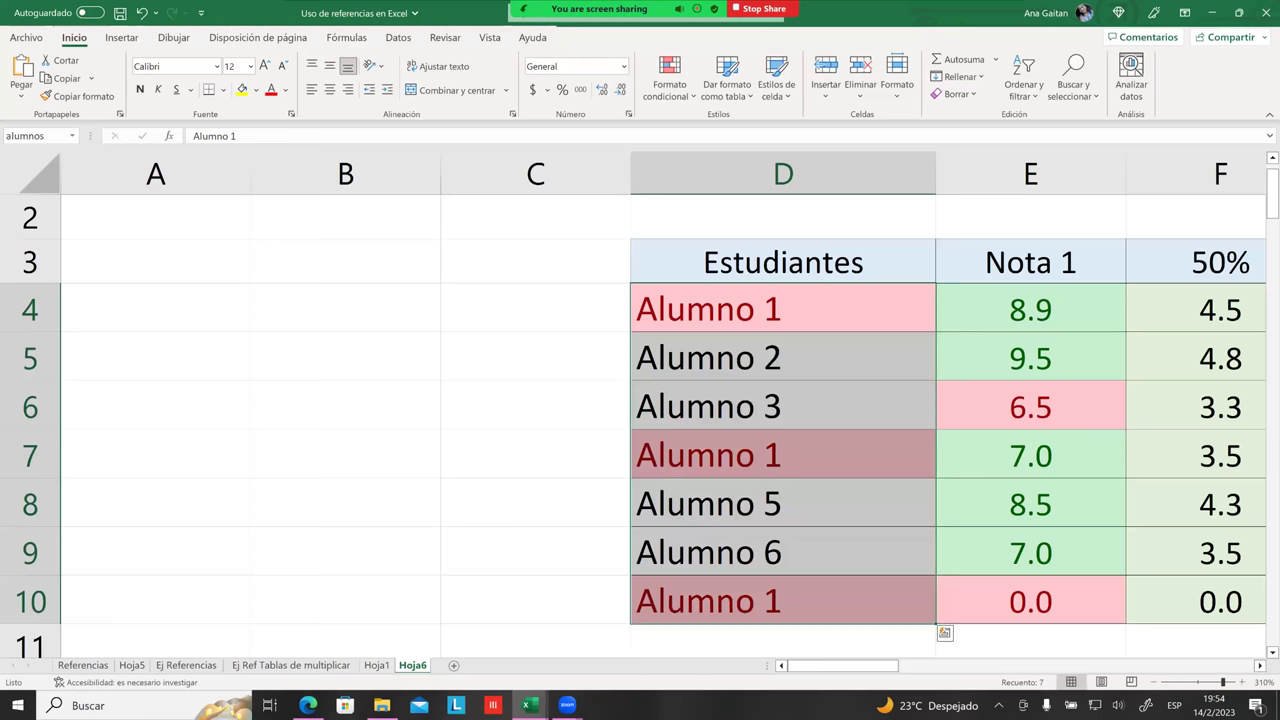
left_click(820, 311)
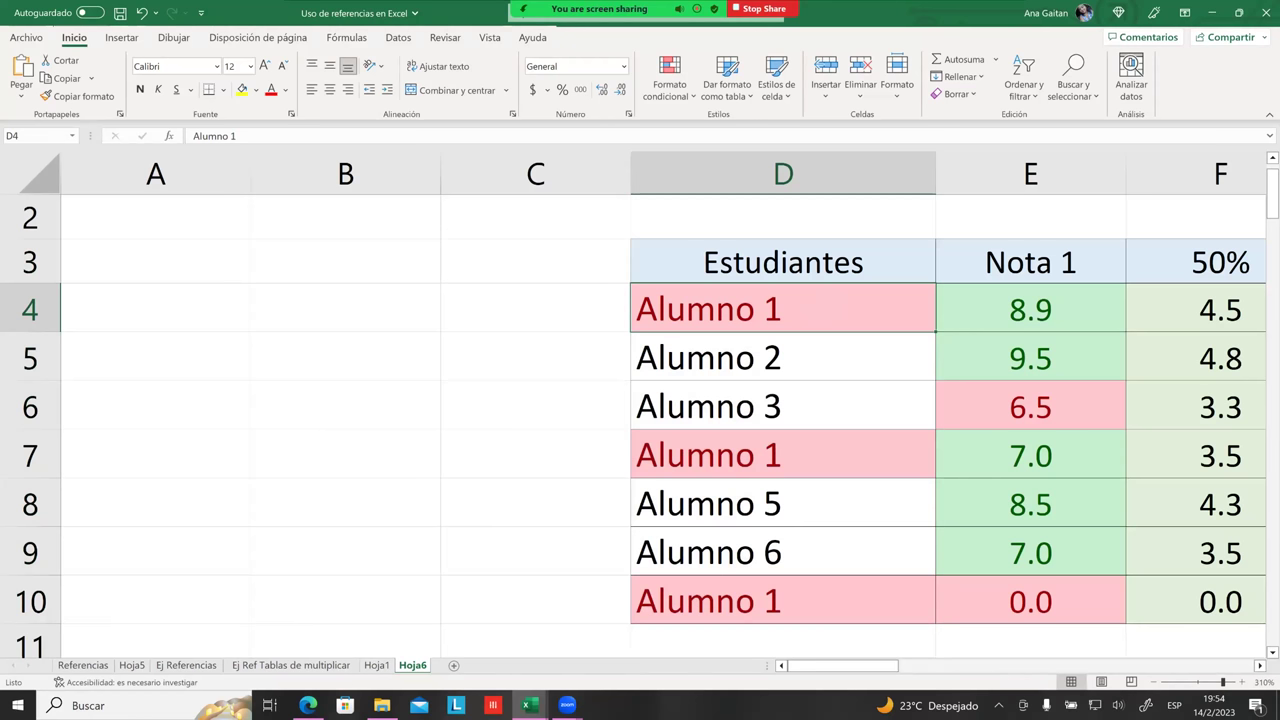
key("Right")
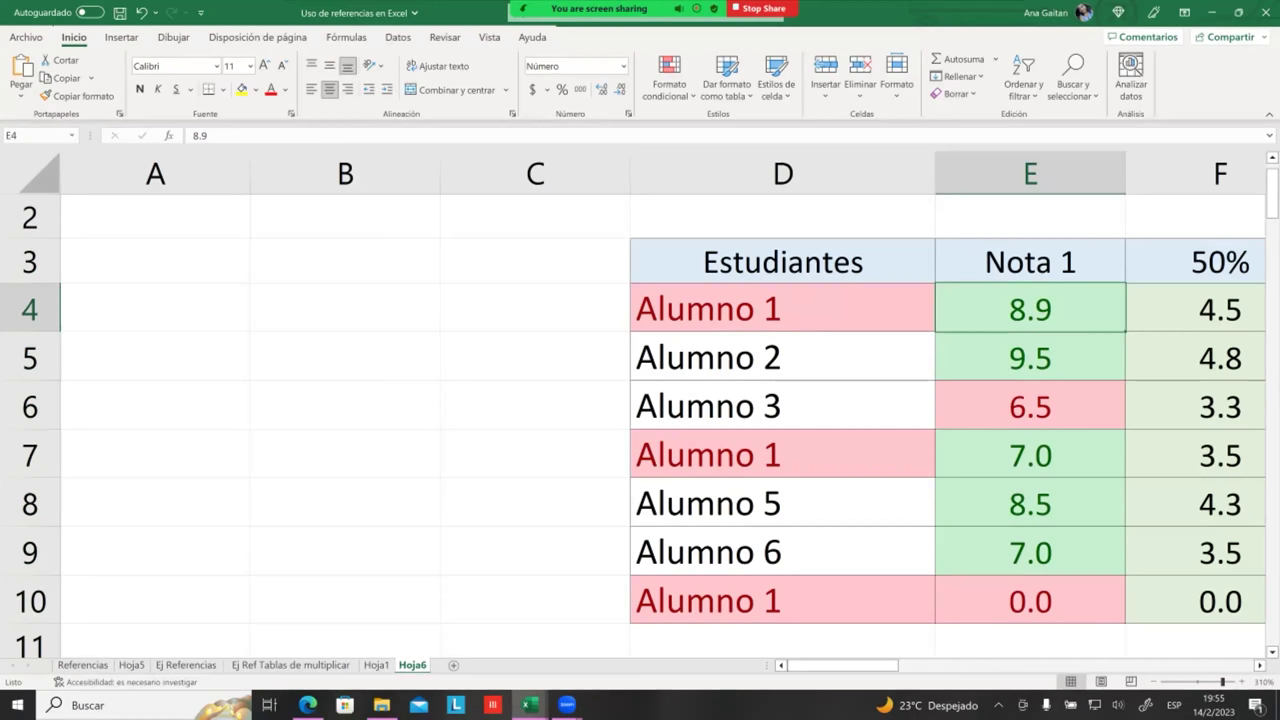
Reselect the range D4:D10 and contrast its defined name with the references of cells D4, D6 and D7
left_click_drag(812, 310, 800, 600)
left_click(812, 459)
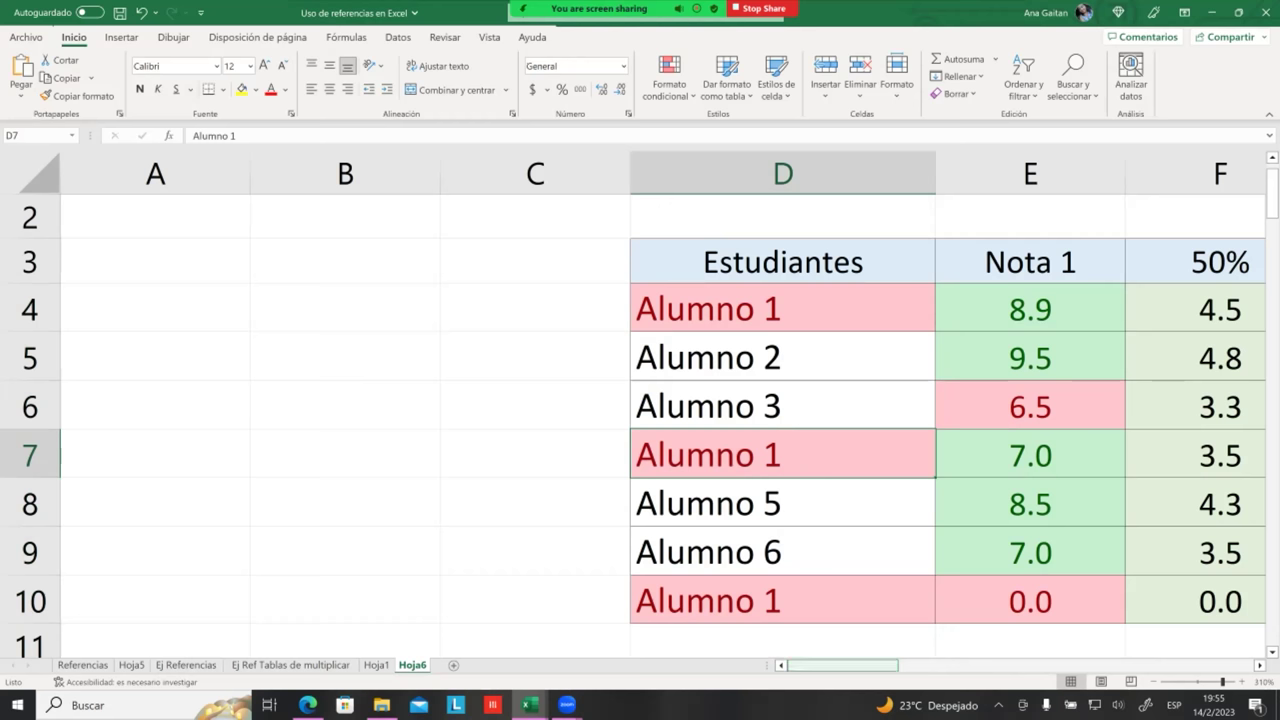
left_click(800, 600)
left_click(786, 312)
left_click_drag(786, 312, 792, 600)
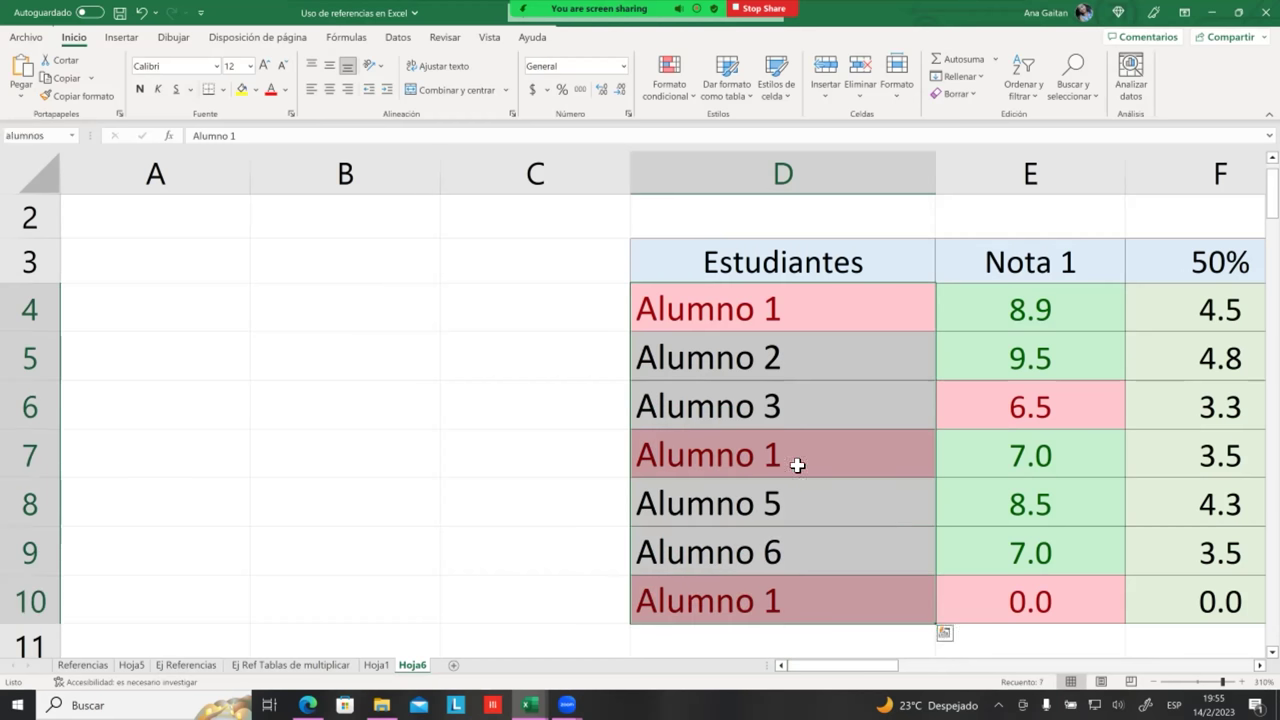
left_click(766, 304)
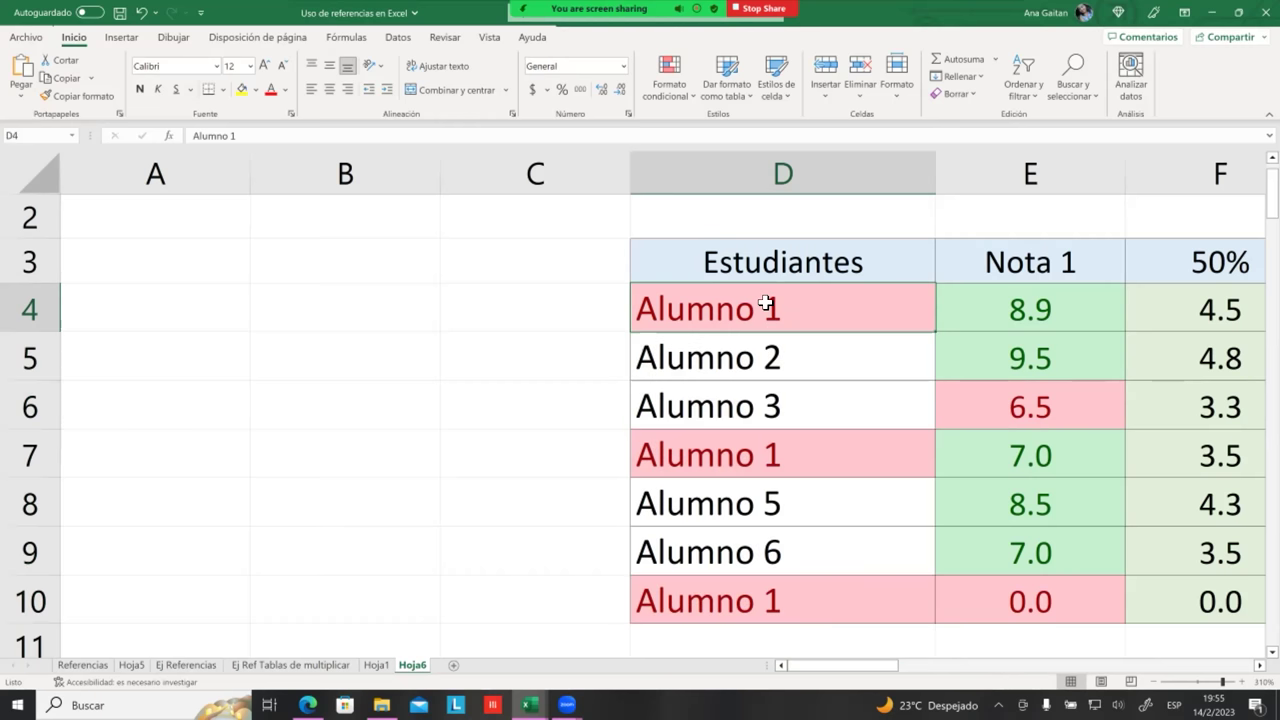
left_click_drag(766, 291, 770, 600)
left_click(764, 410)
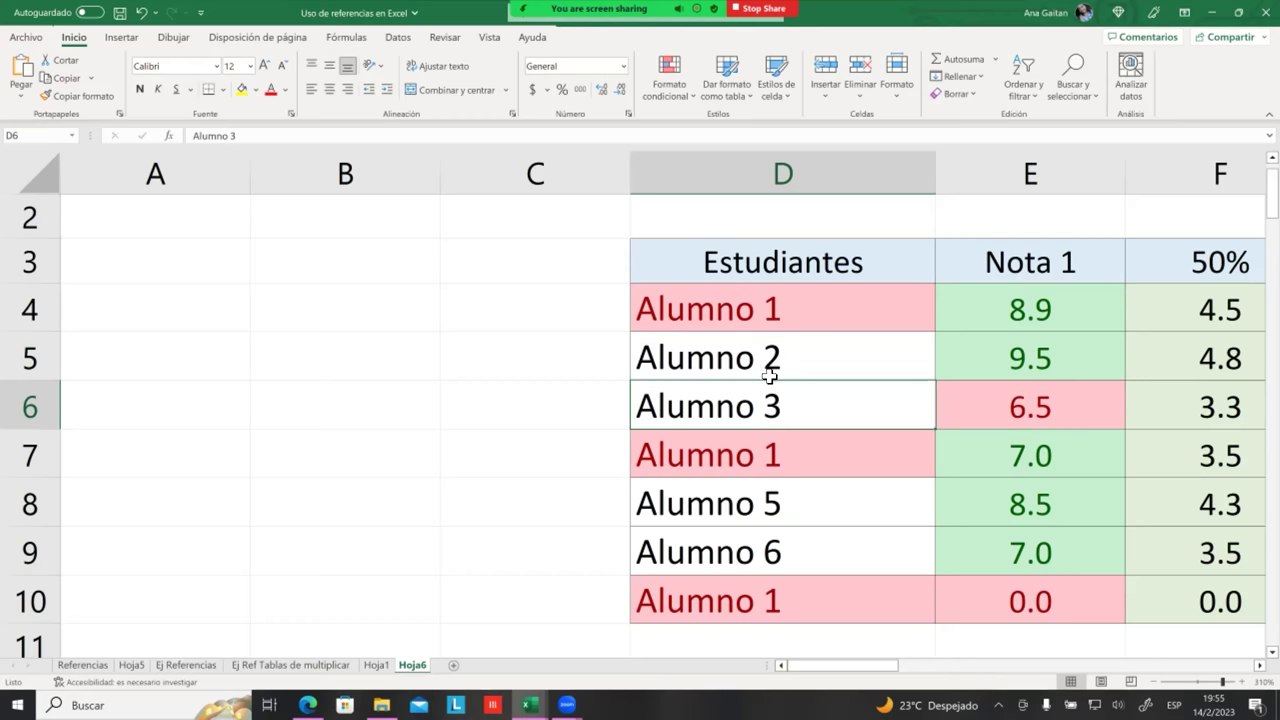
left_click(797, 460)
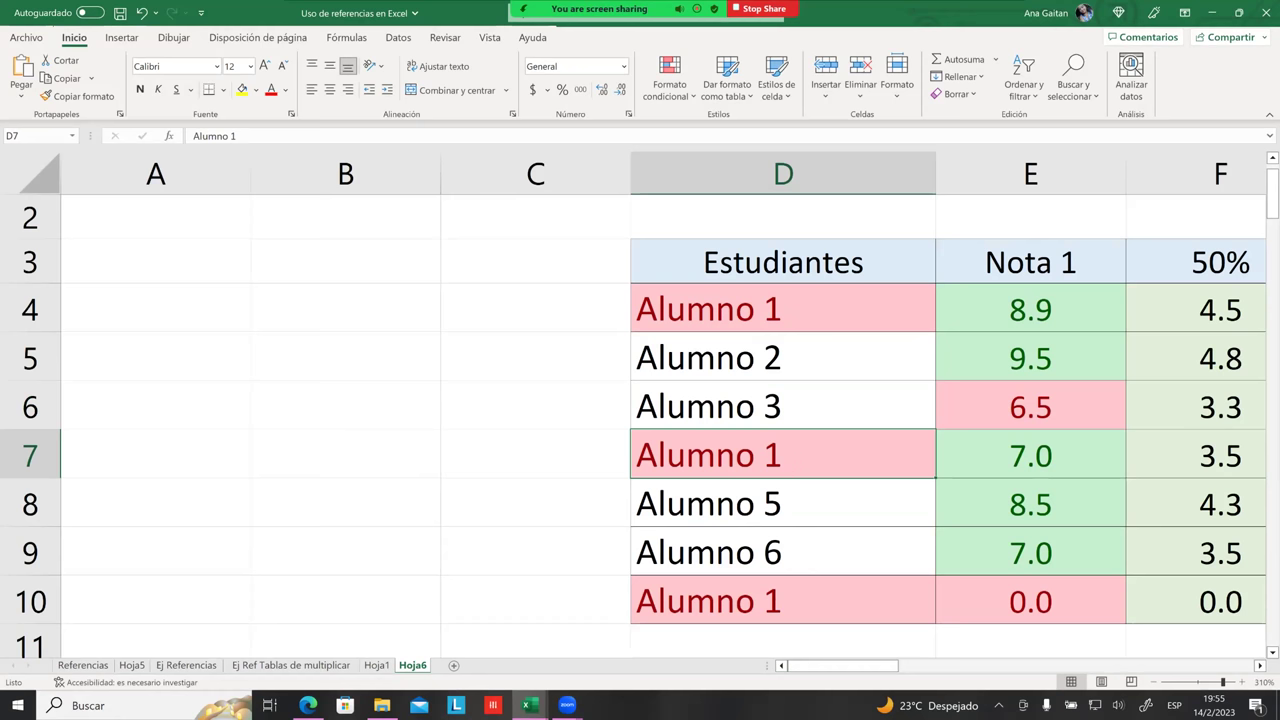
Check the name of the whole Estudiantes range D4:D10 again against individual student cells such as D9
left_click_drag(725, 313, 730, 600)
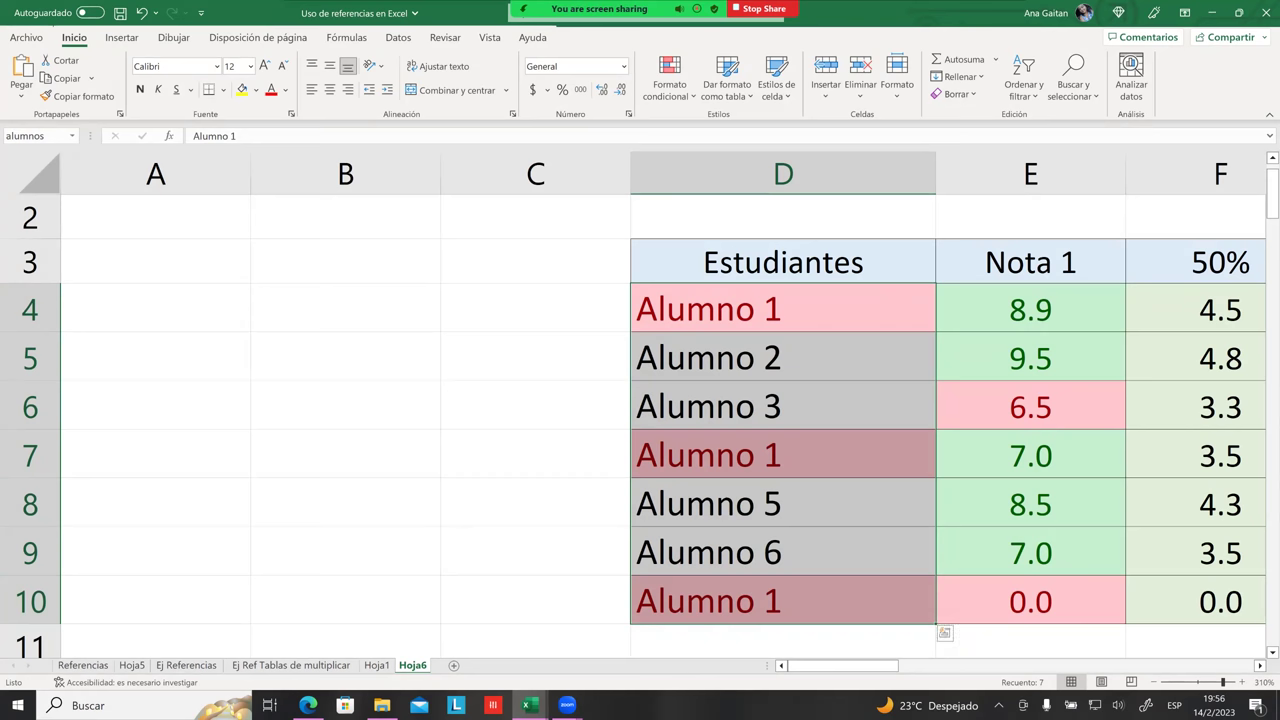
left_click(783, 600)
left_click_drag(783, 600, 790, 552)
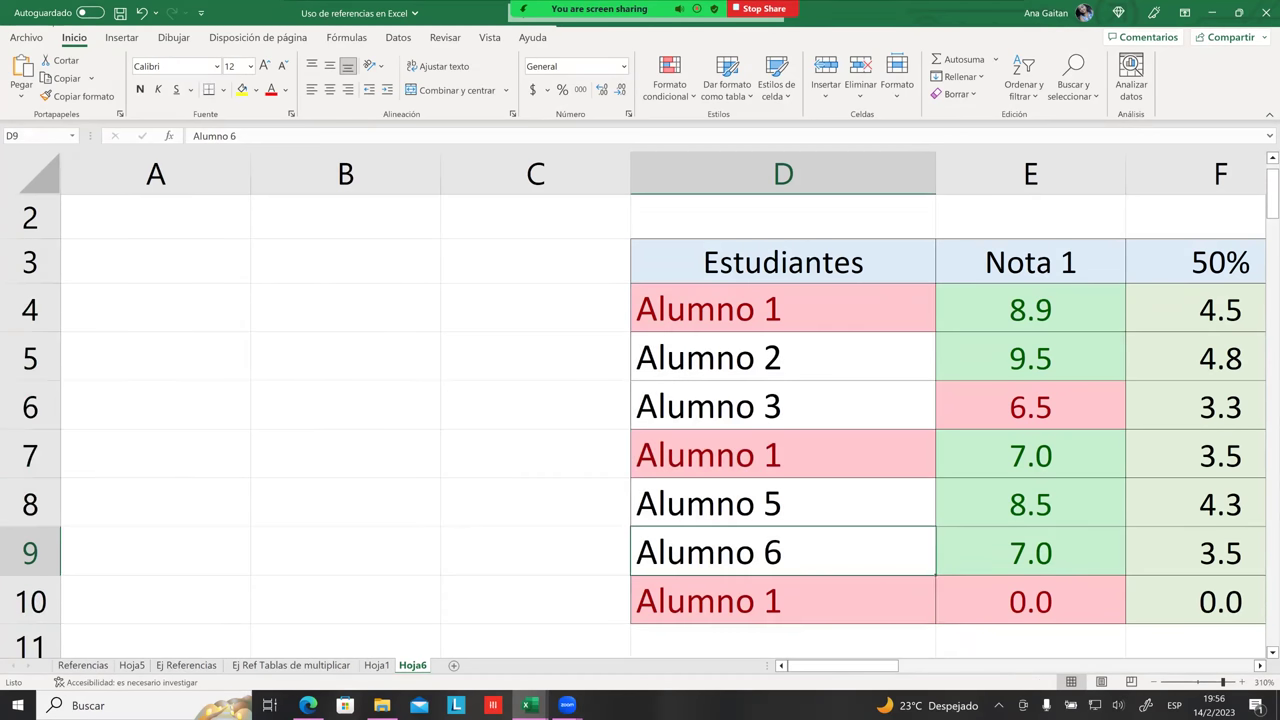
left_click(820, 466)
left_click_drag(803, 306, 795, 600)
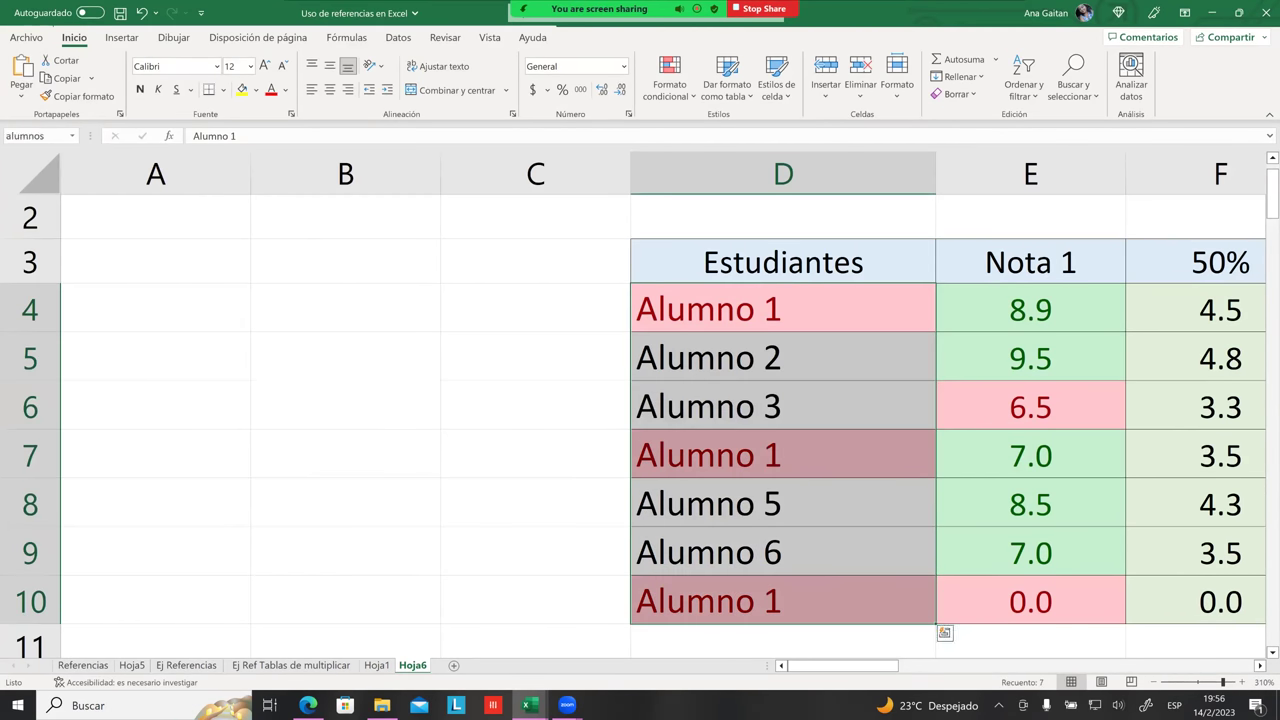
left_click(795, 552)
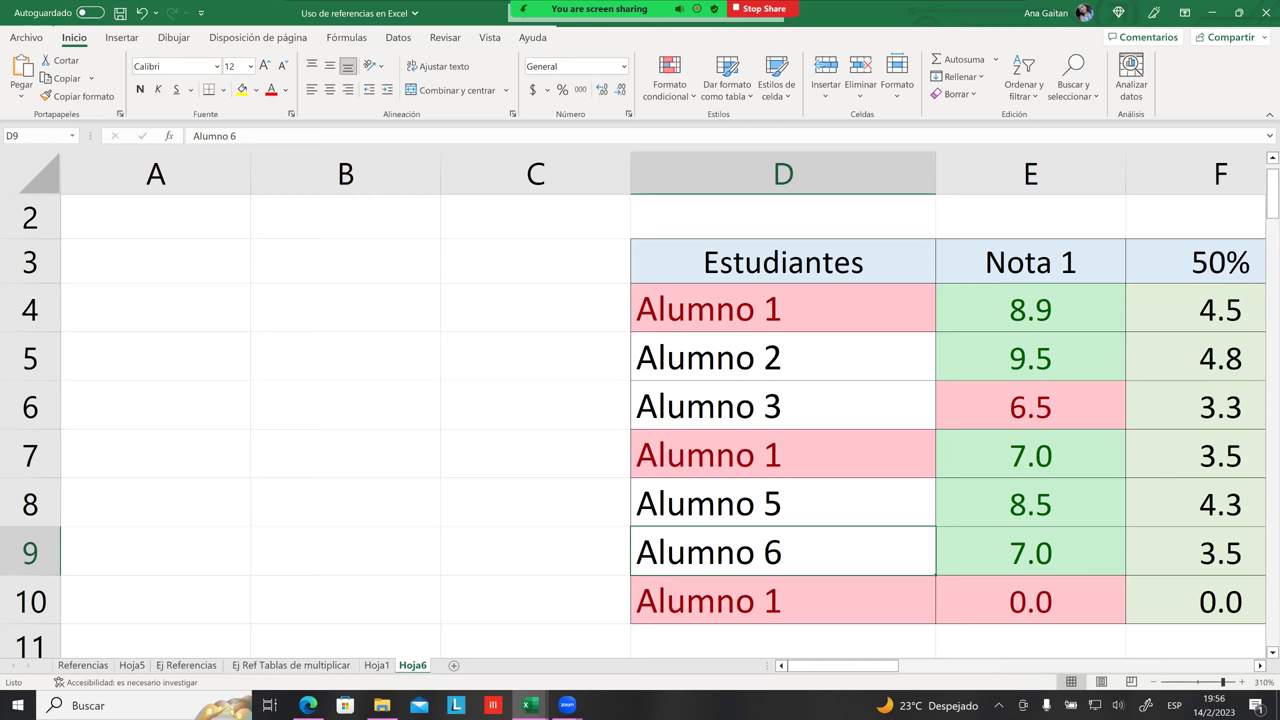
left_click(783, 503)
left_click_drag(843, 665, 853, 665)
left_click(670, 552)
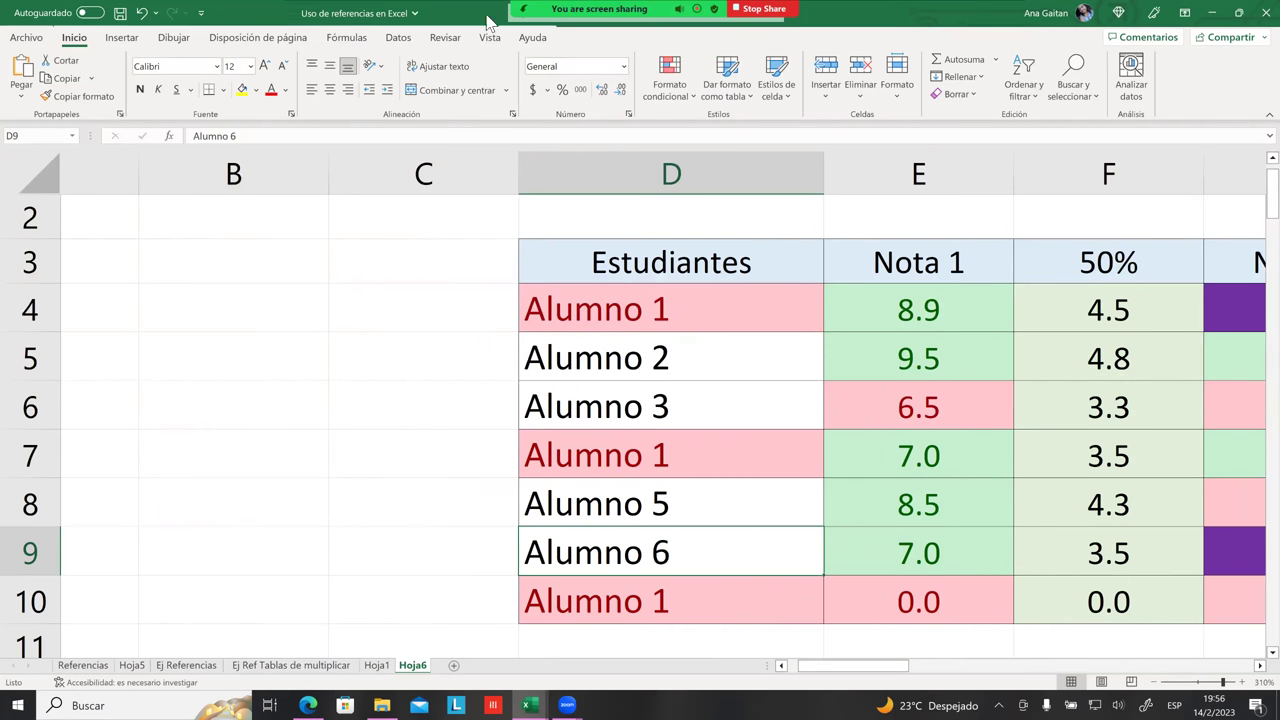
Examine the workbook's names in the Name Manager, comparing the ranges that nota_1 and nota1 refer to, and close it
left_click(346, 38)
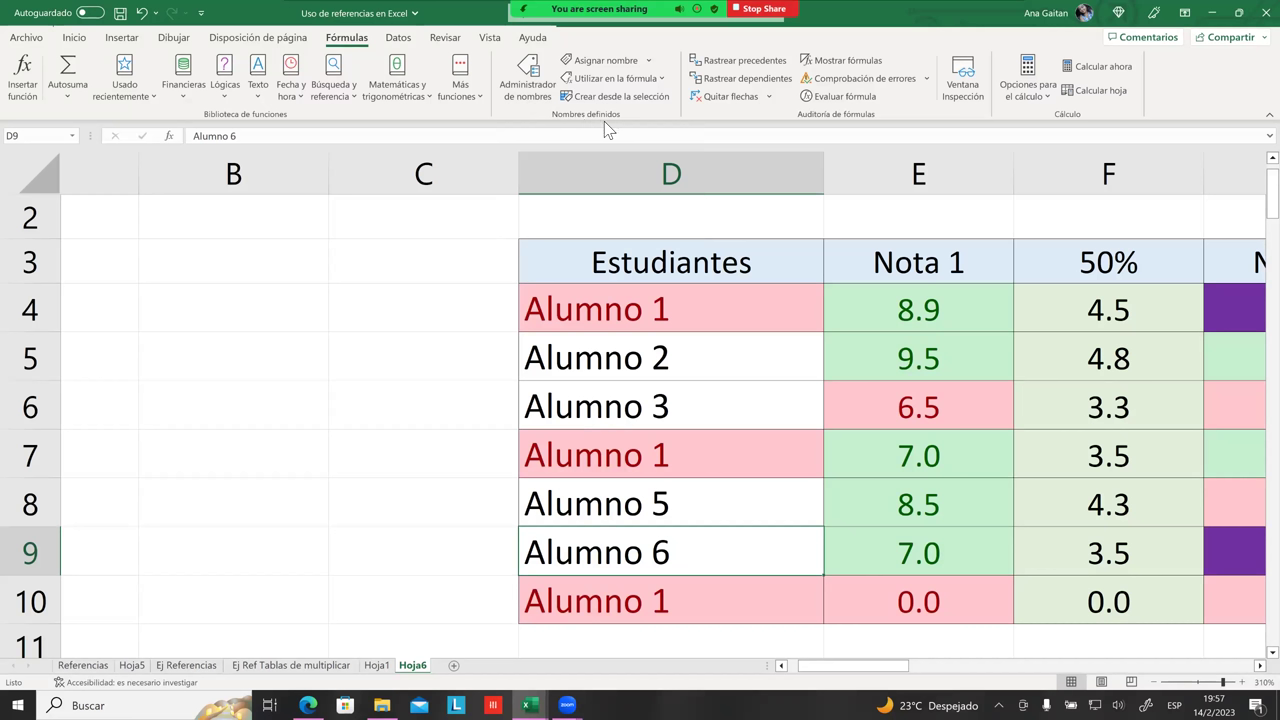
left_click(528, 78)
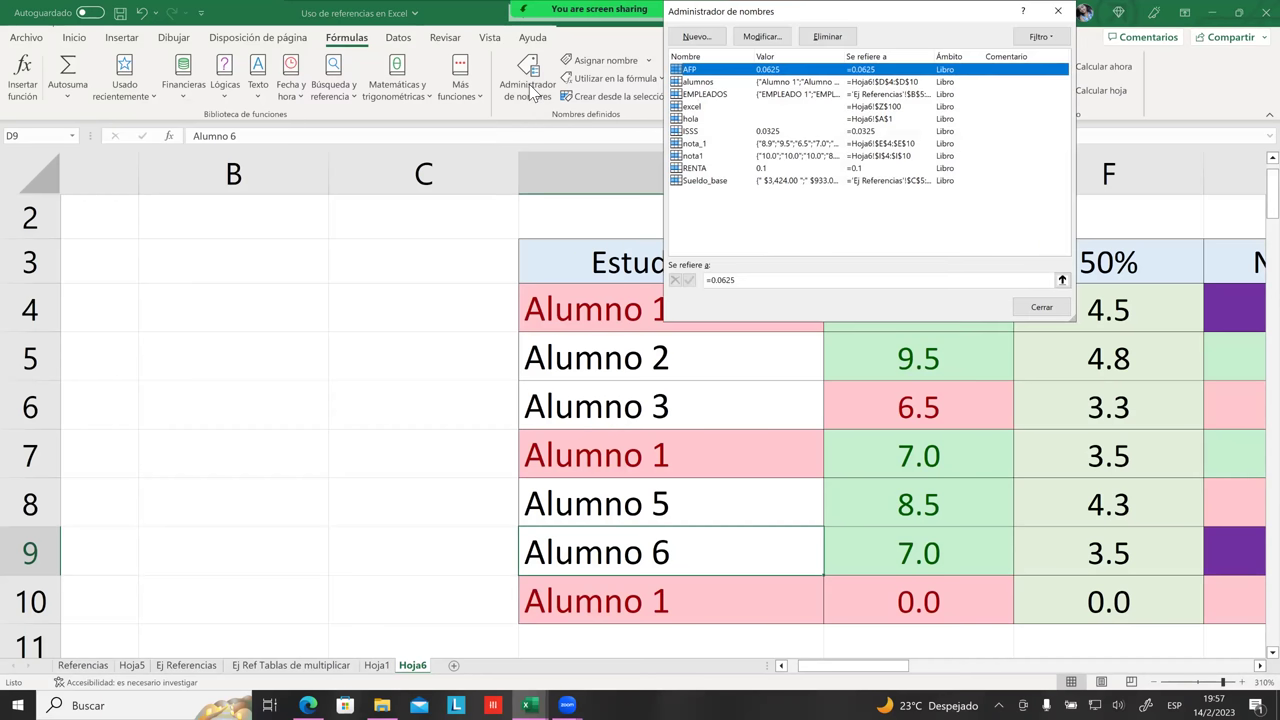
left_click_drag(878, 20, 355, 205)
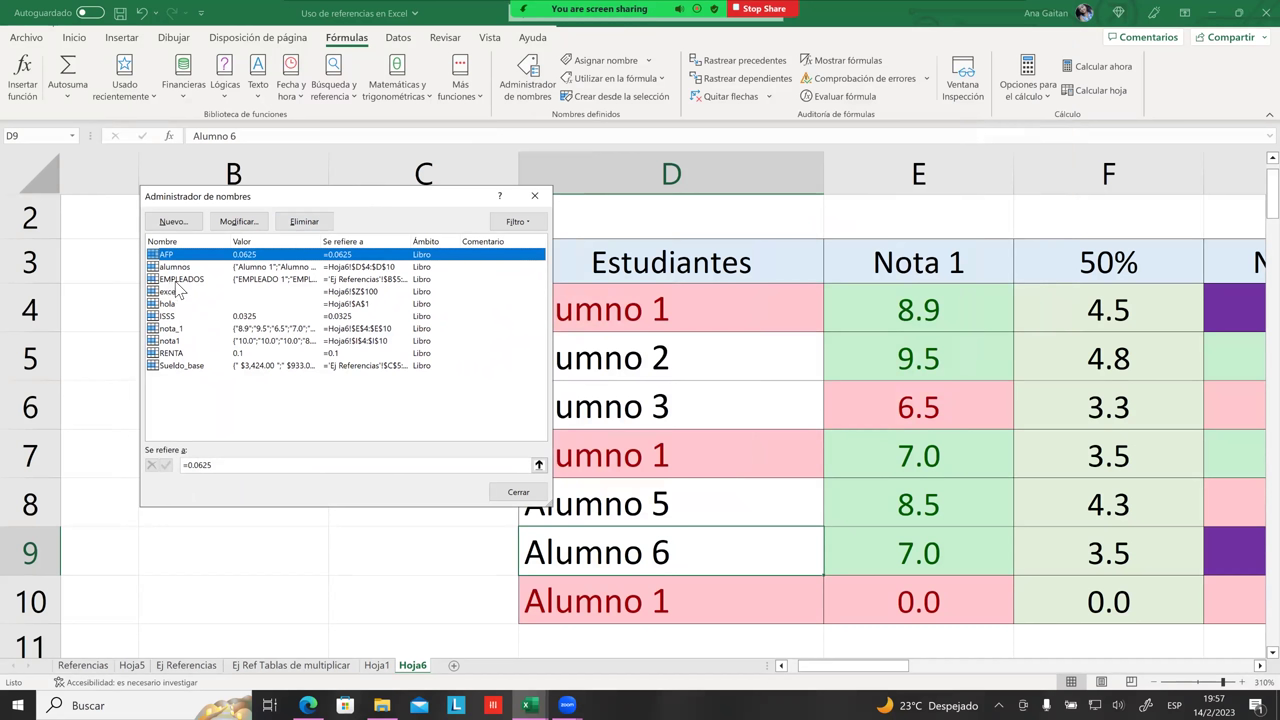
left_click(187, 342)
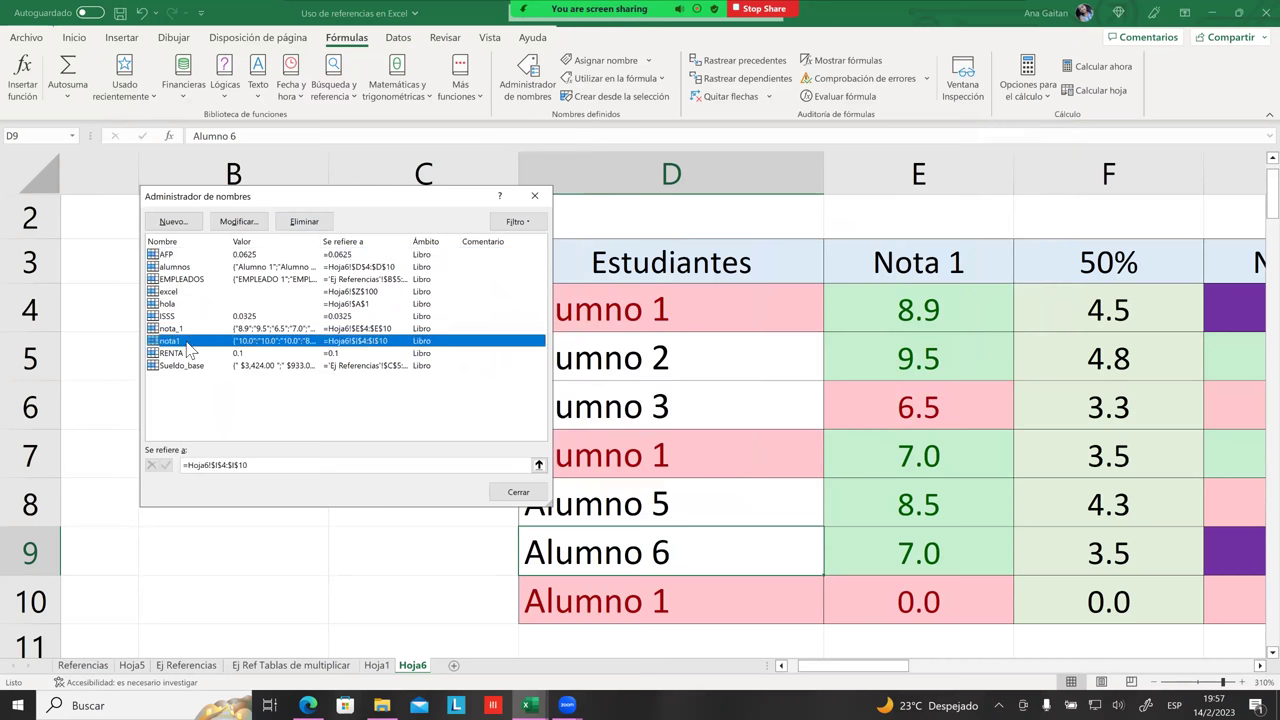
left_click(176, 330)
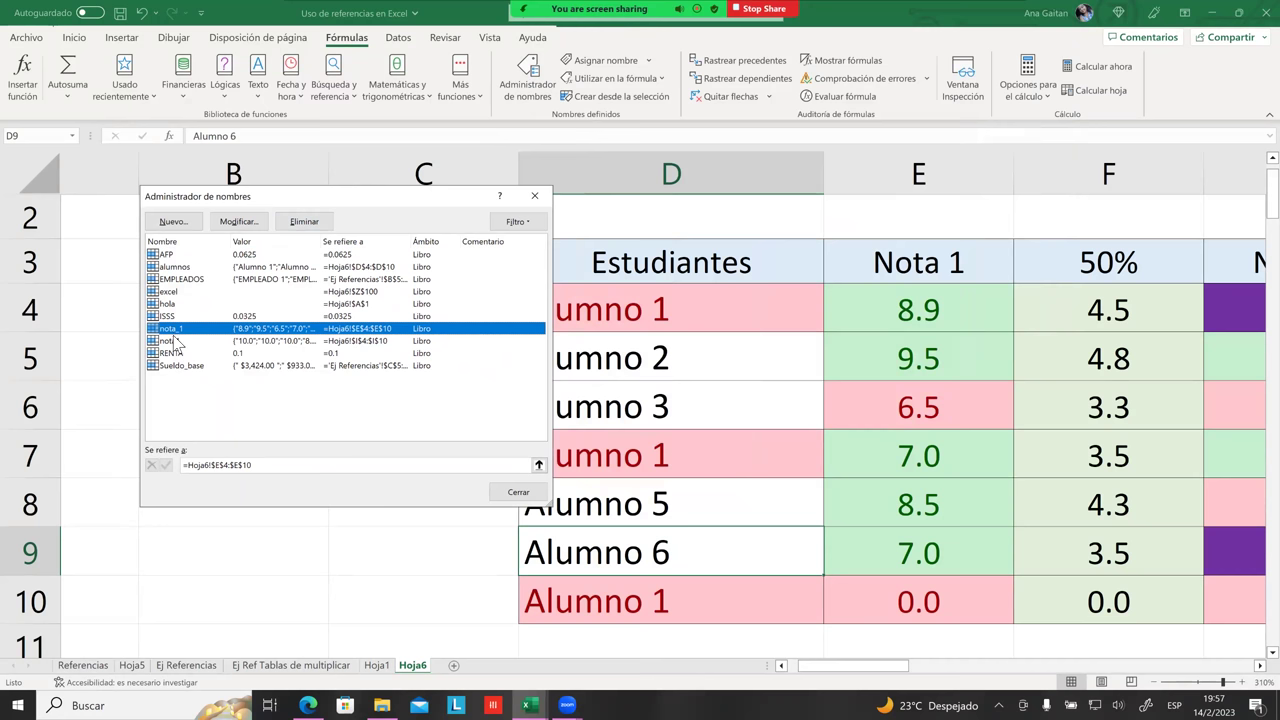
left_click(177, 341)
left_click(177, 333)
left_click(179, 344)
left_click(179, 346)
left_click(177, 331)
left_click(177, 344)
left_click(176, 331)
left_click_drag(403, 199, 362, 110)
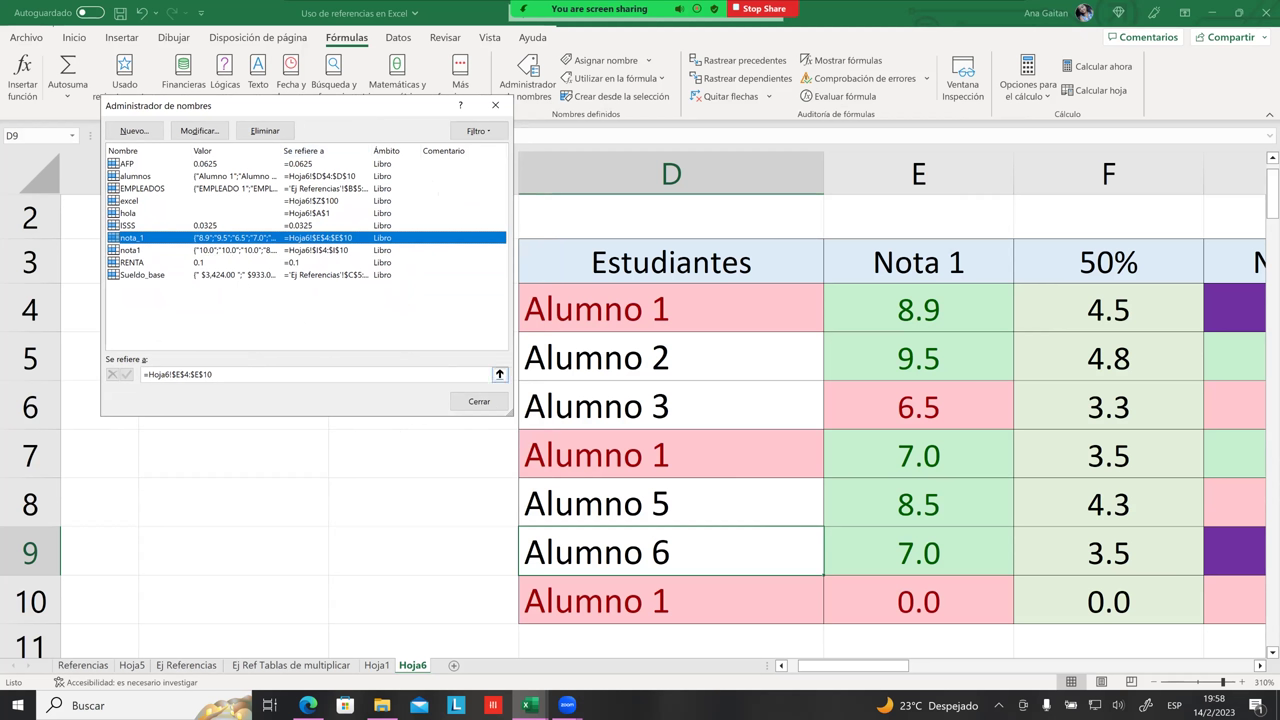
left_click(494, 106)
Select the Progreso values I4:I10 to check their defined name, and go to the header cell I3
scroll(732, 338, "right", 5)
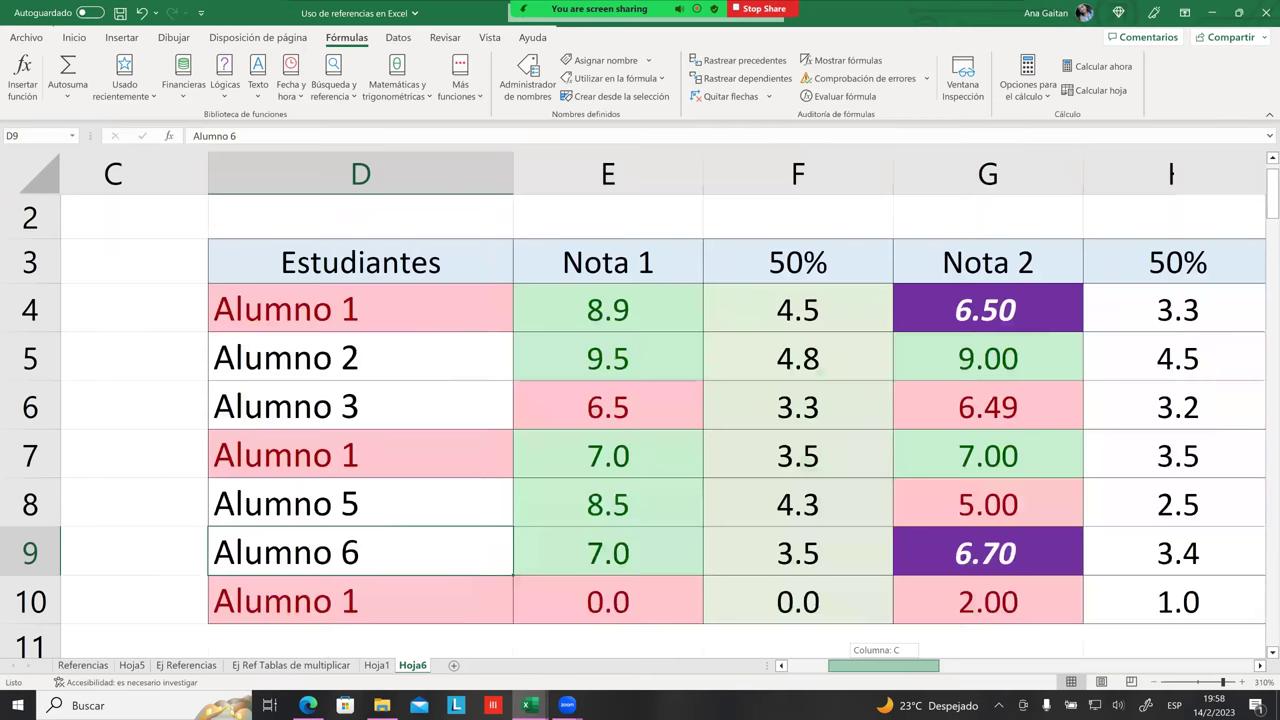
left_click_drag(728, 318, 730, 600)
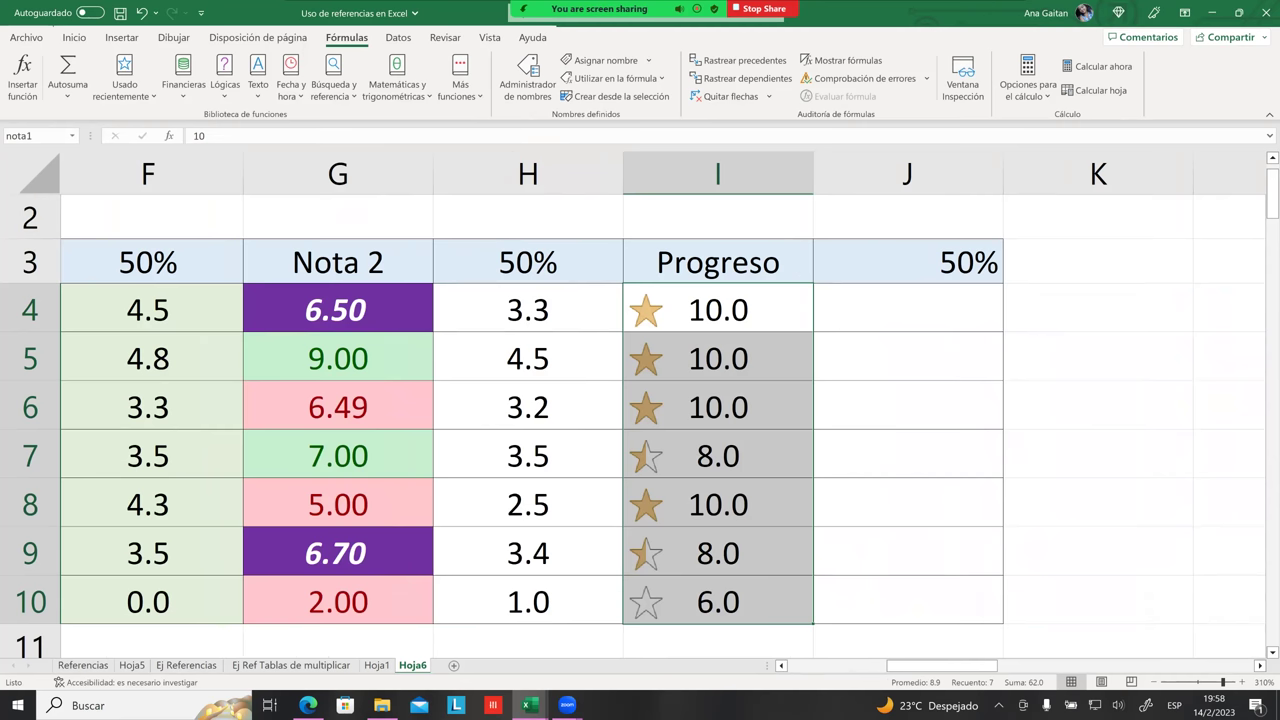
left_click(840, 505)
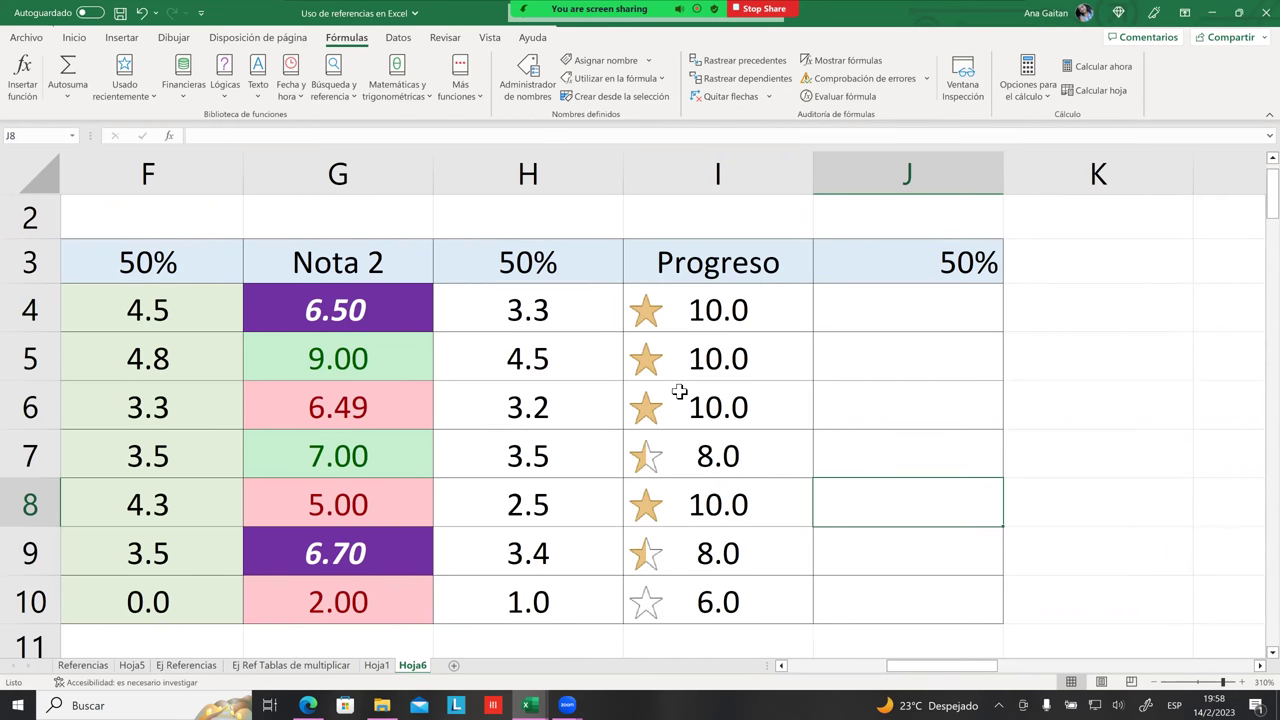
left_click(688, 262)
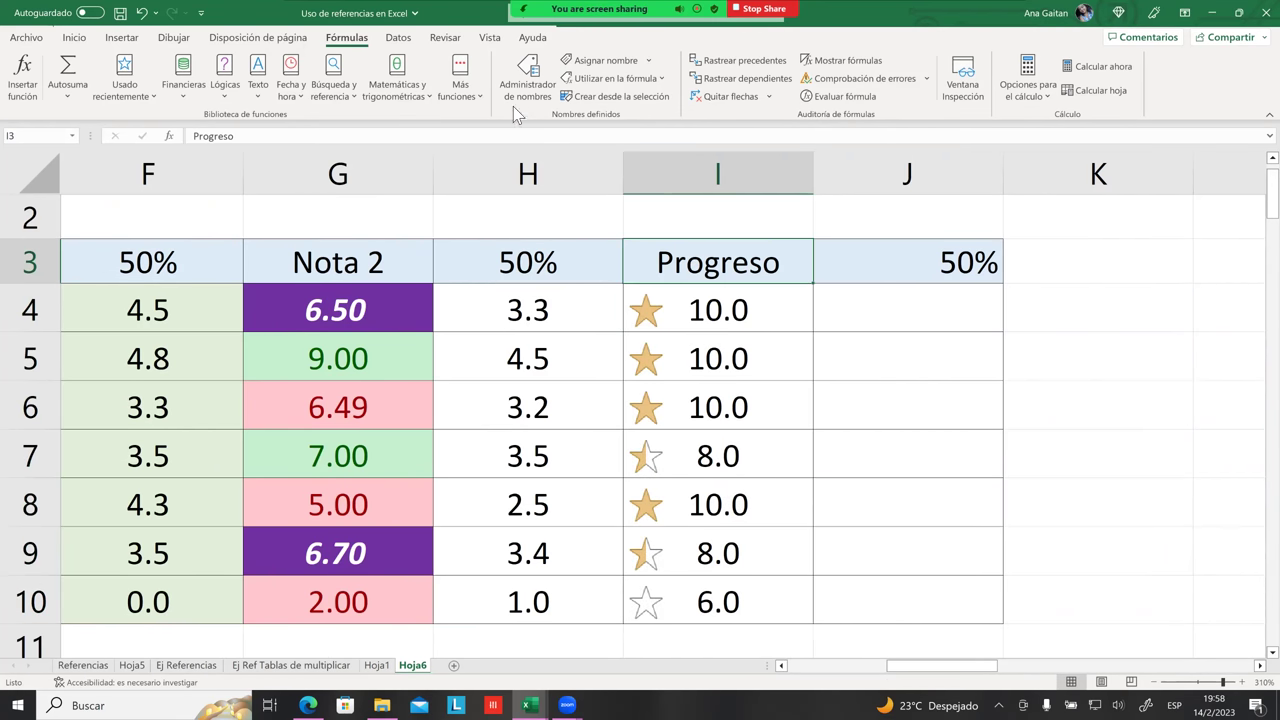
Rename the defined name nota1 for I4:I10 as Progreso in the Name Manager and return to the sheet
left_click(524, 80)
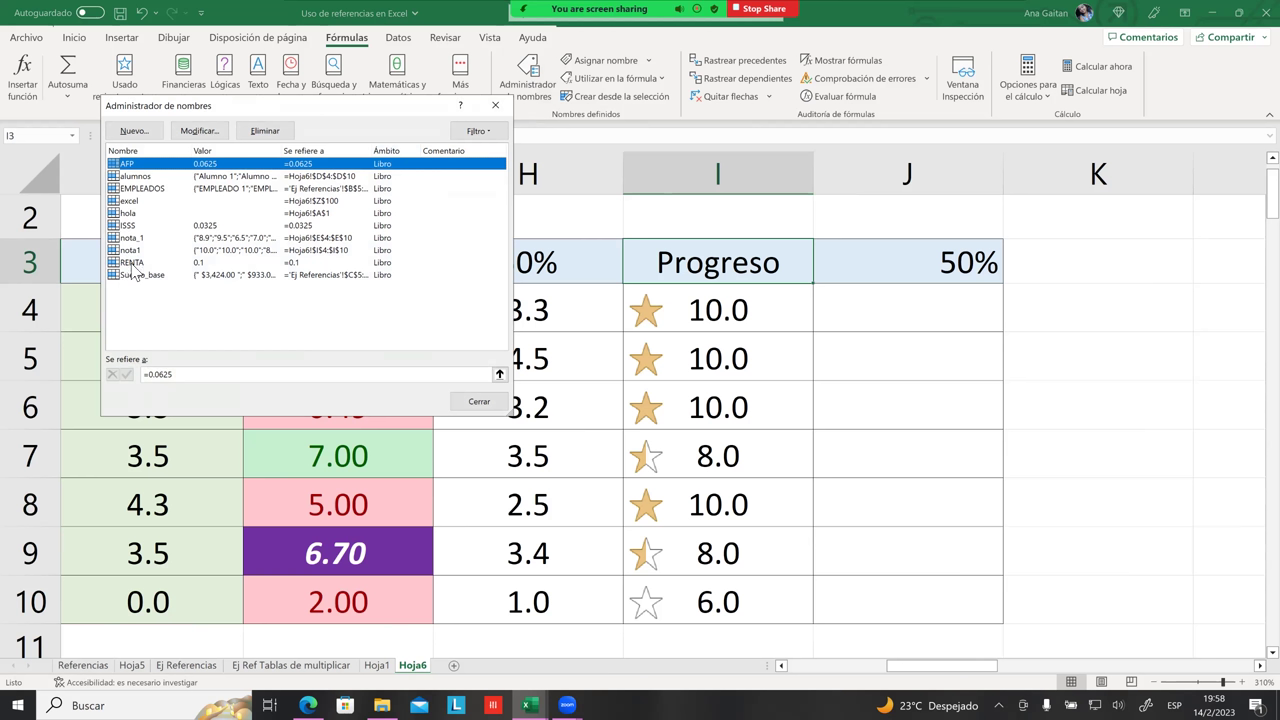
left_click(134, 251)
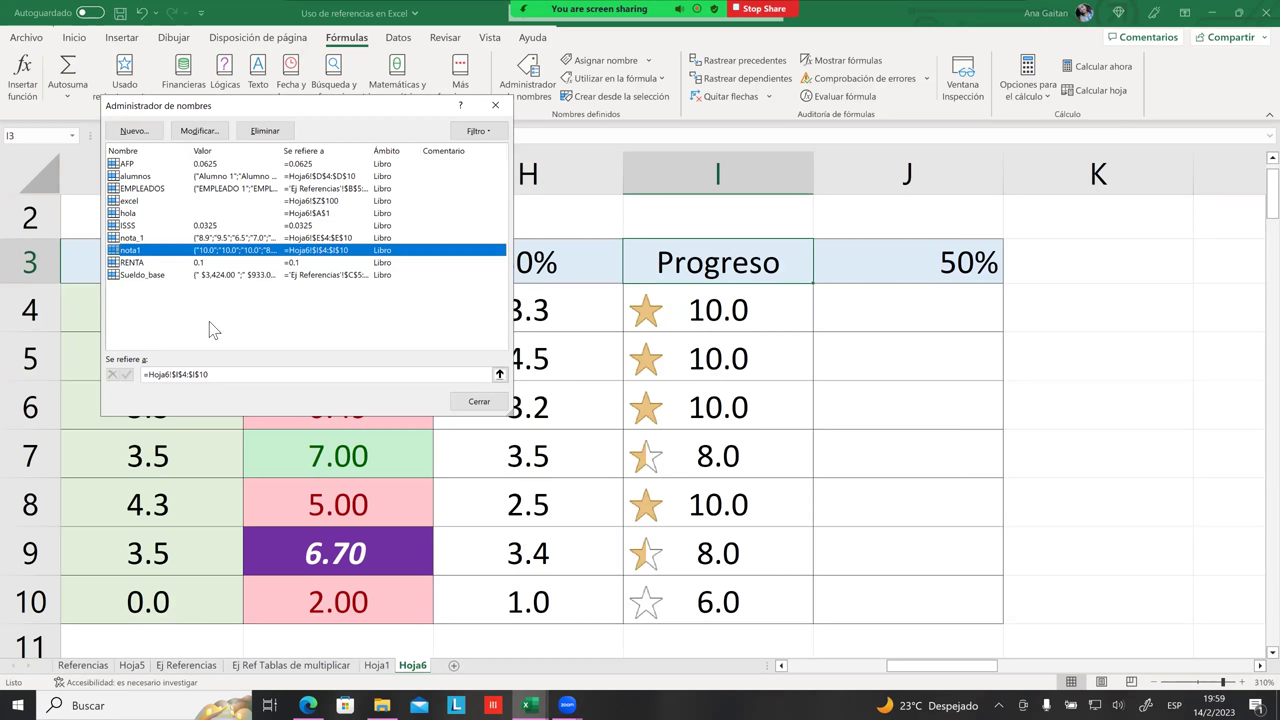
left_click(209, 137)
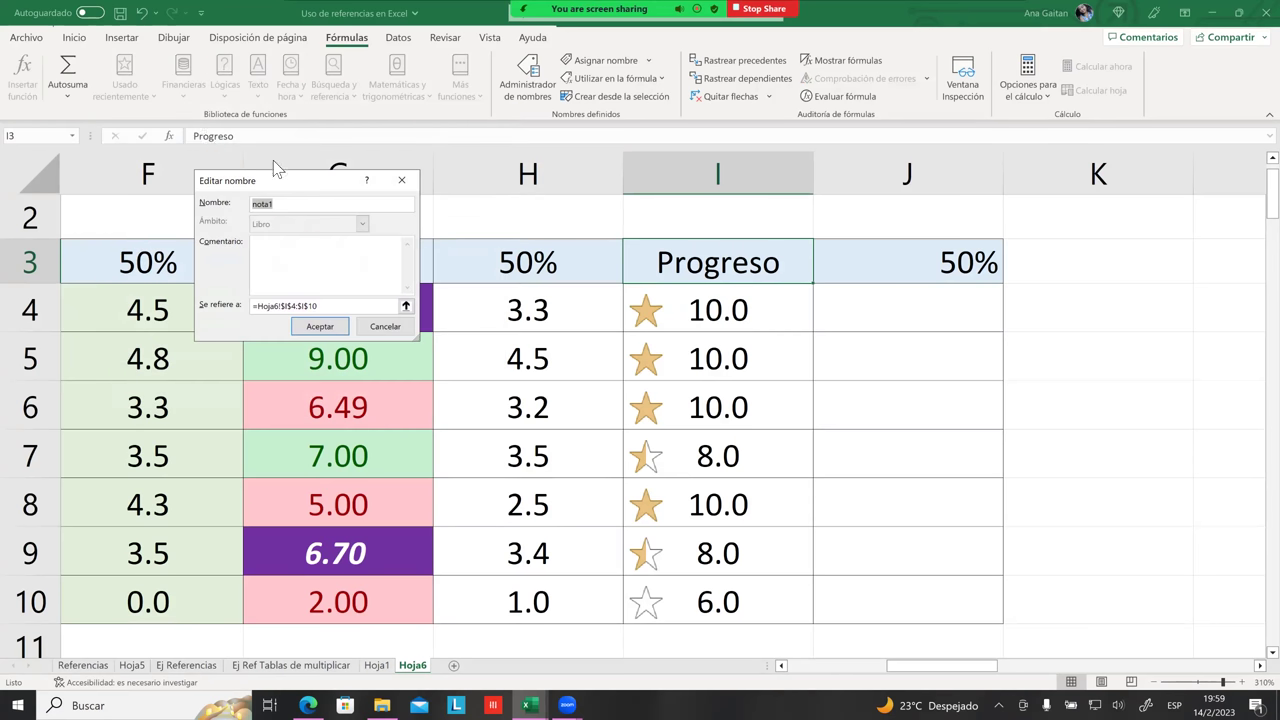
left_click_drag(289, 181, 922, 215)
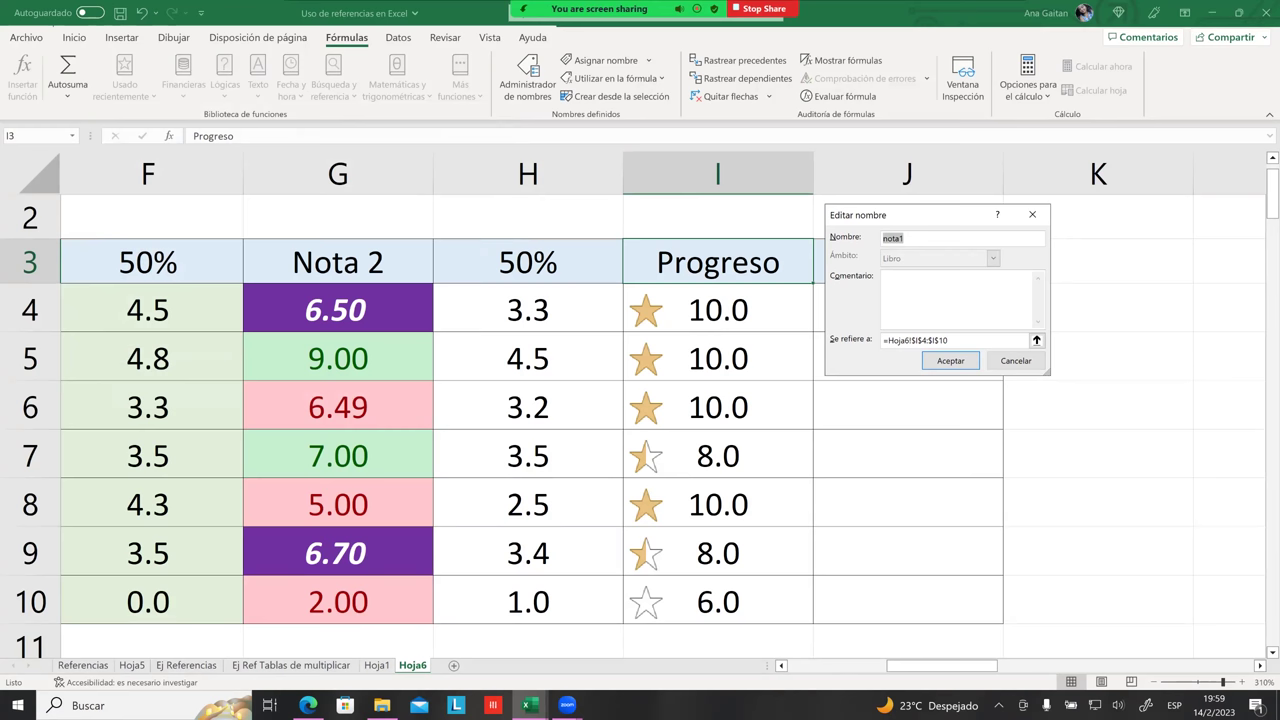
left_click(905, 238)
key("BackSpace")
key("BackSpace")
key("BackSpace")
type("Progres")
left_click_drag(880, 215, 961, 225)
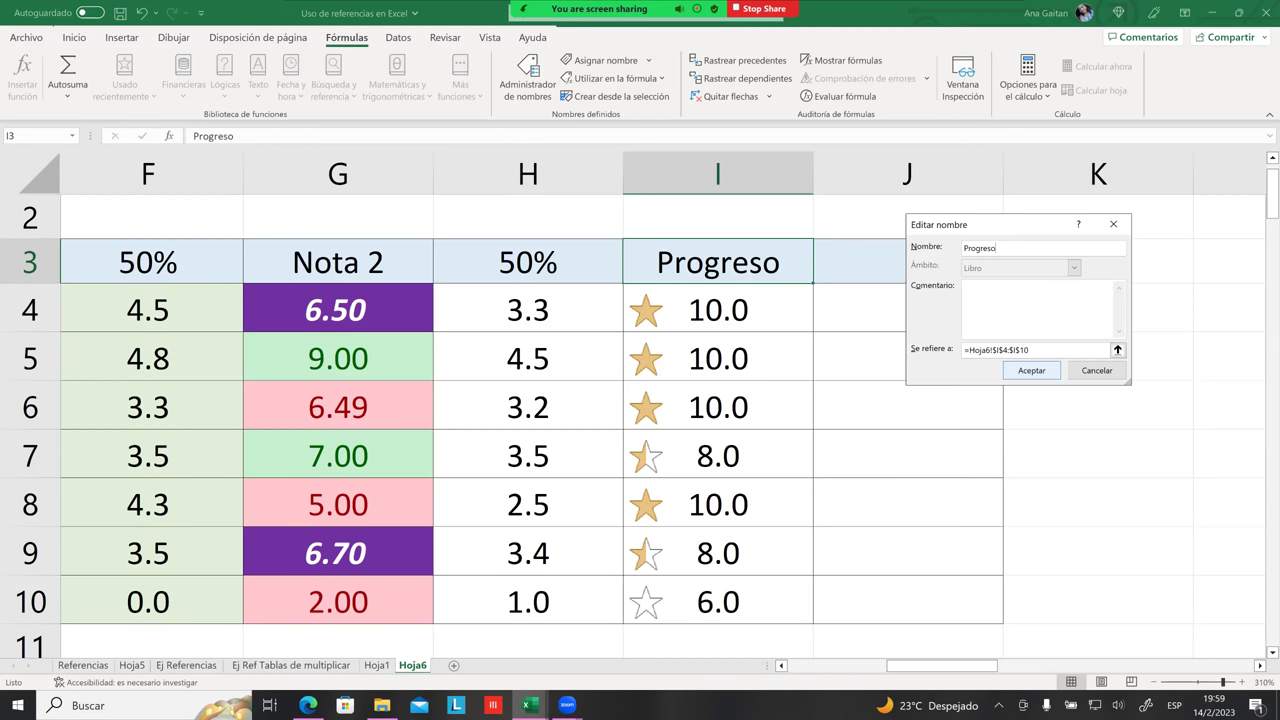
key("Return")
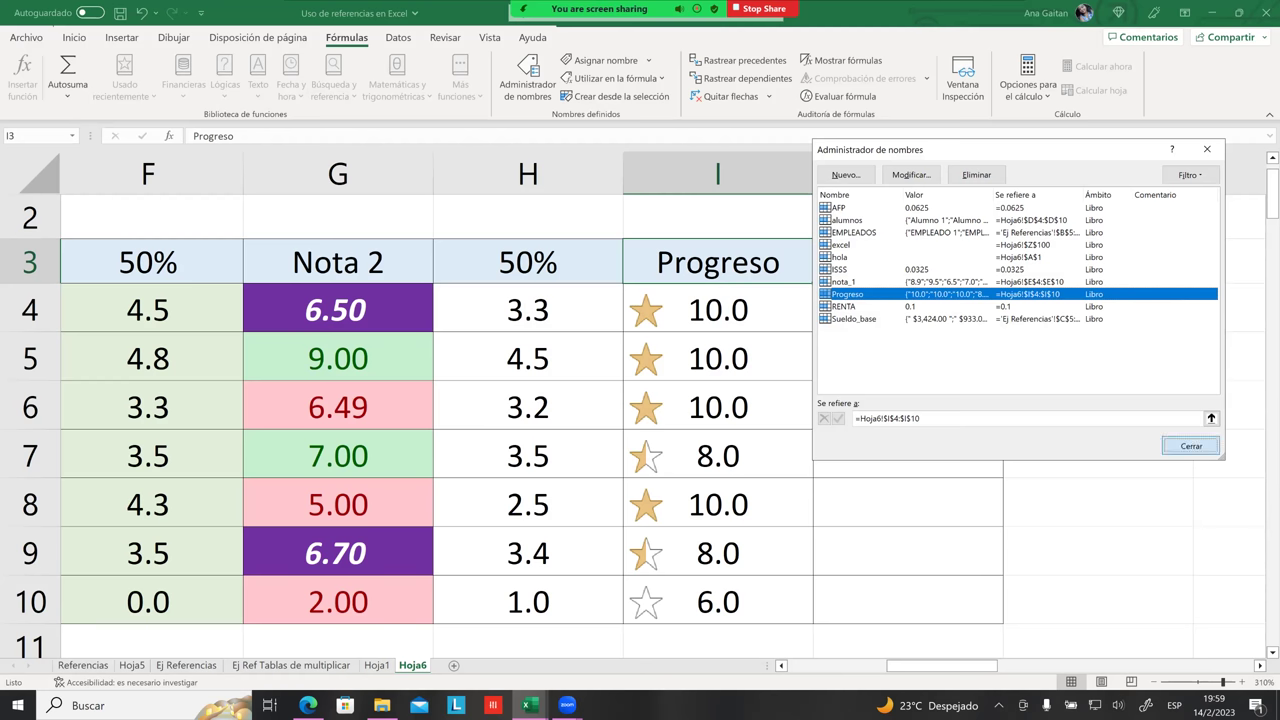
left_click(1190, 445)
left_click(1185, 450)
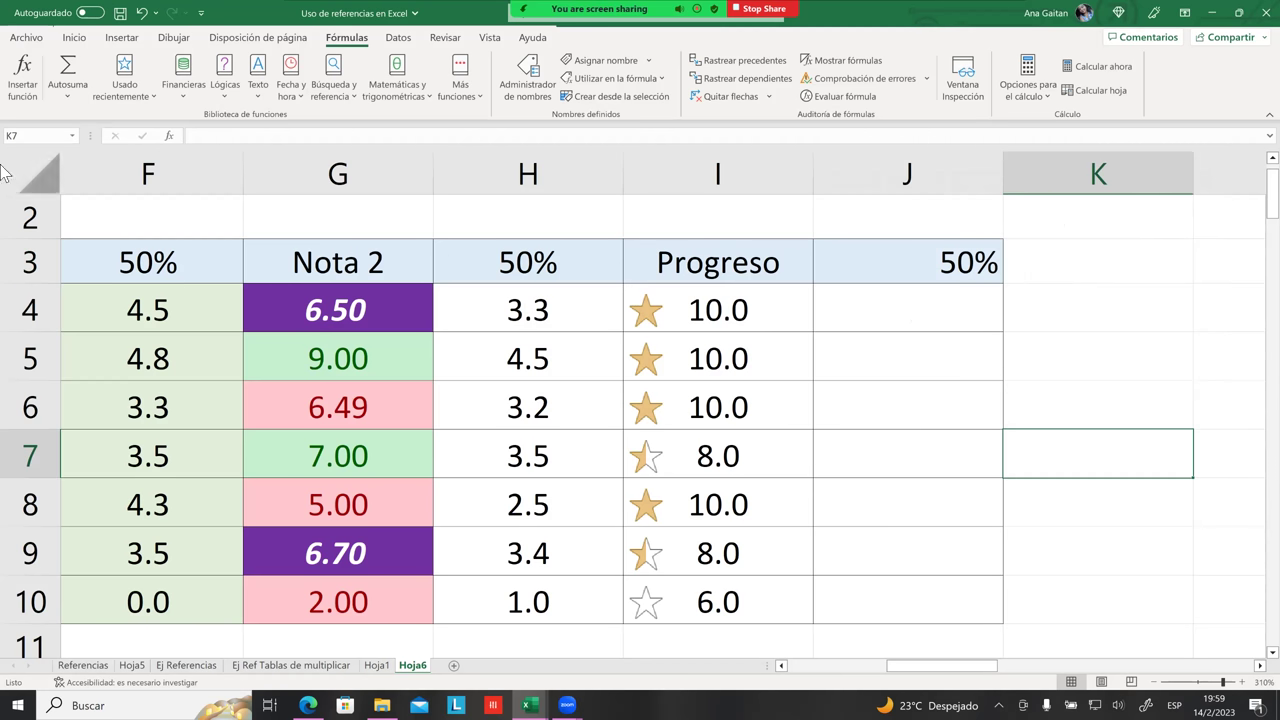
Jump from cell F2 to the range named progreso and compare it with single cells of that column such as I8
left_click(163, 217)
left_click(55, 141)
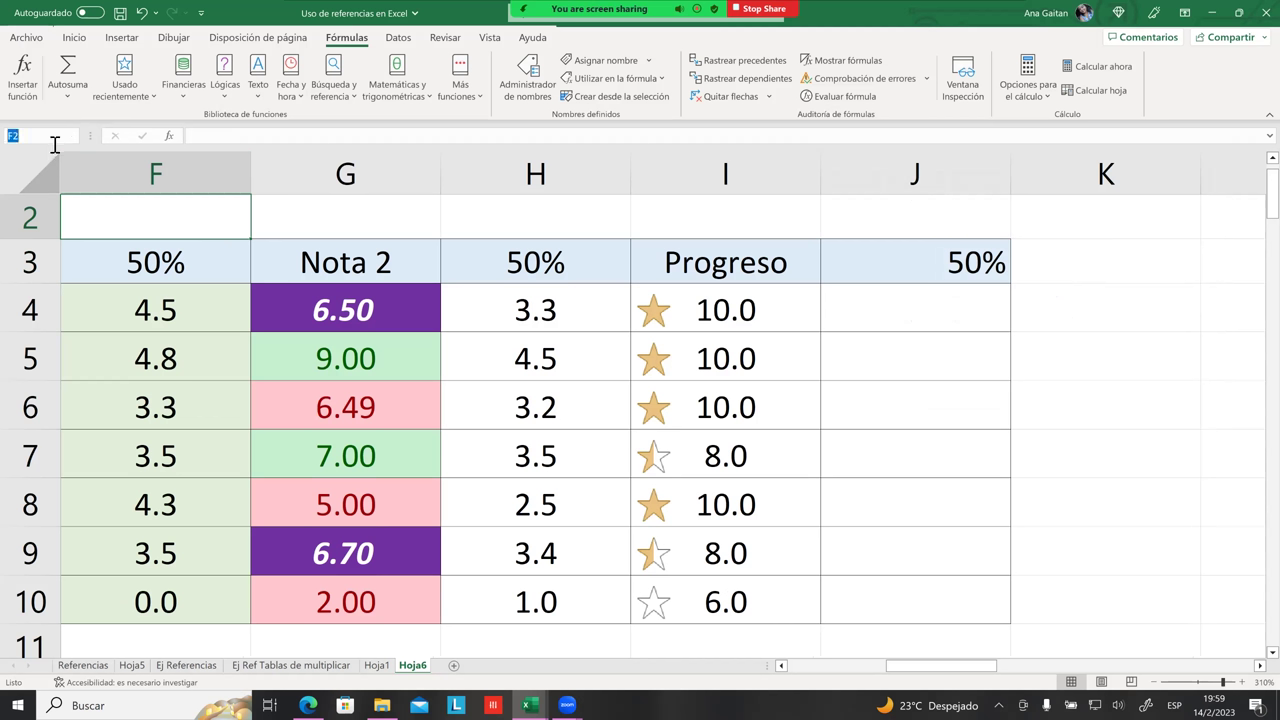
key("BackSpace")
type("progreso")
key("Return")
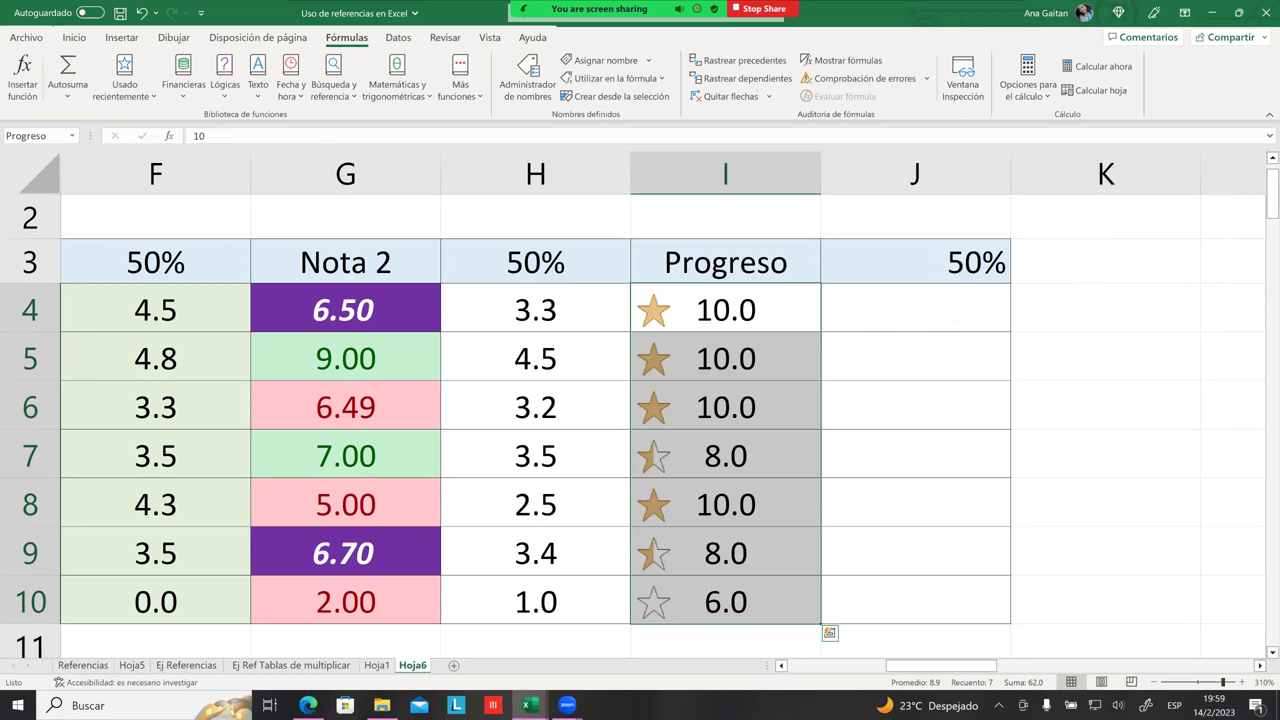
left_click(760, 310)
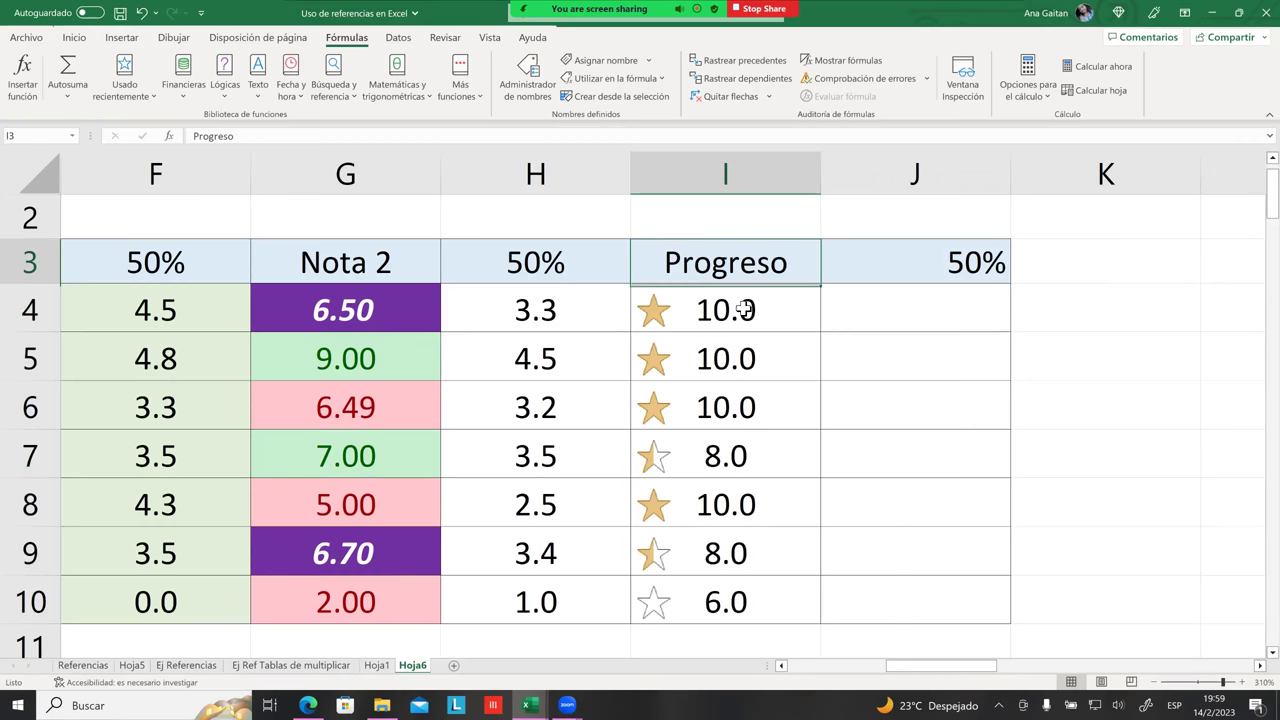
left_click(760, 420)
left_click(760, 503)
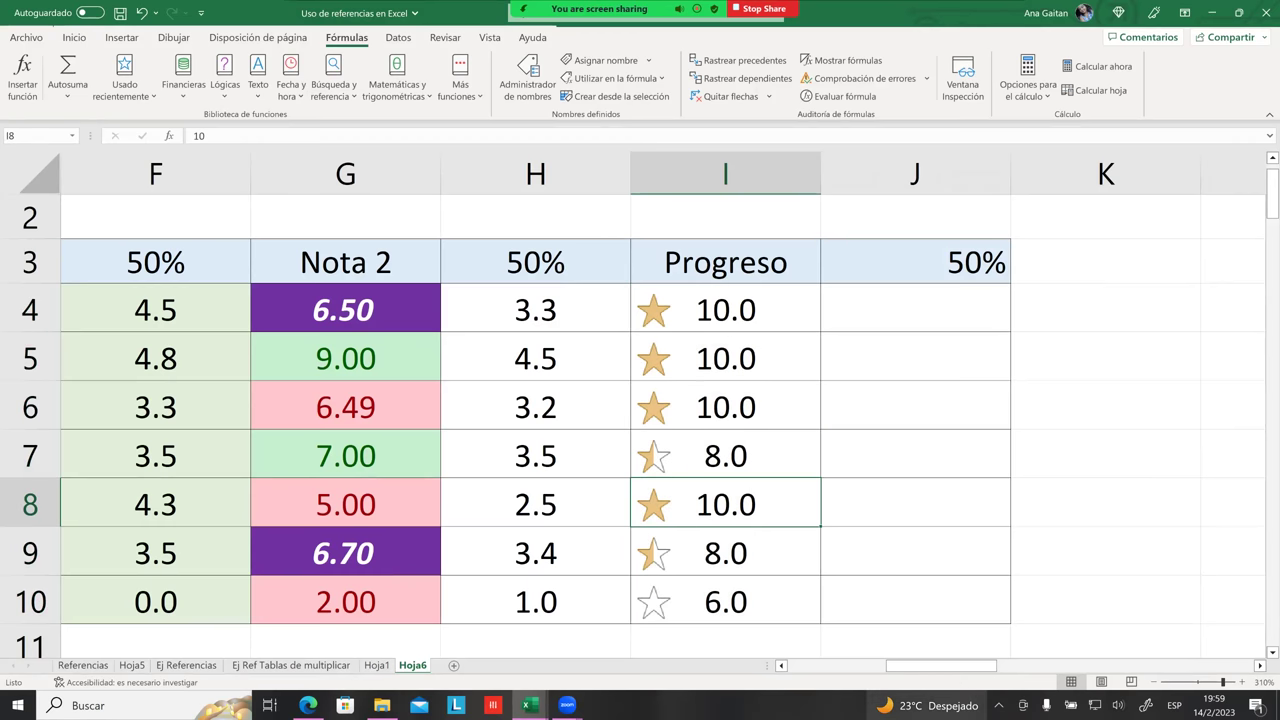
Select the Nota 1 grades E4:E10 for comparison and define the name nota_2 for the Nota 2 grades G4:G10
scroll(663, 405, "left", 5)
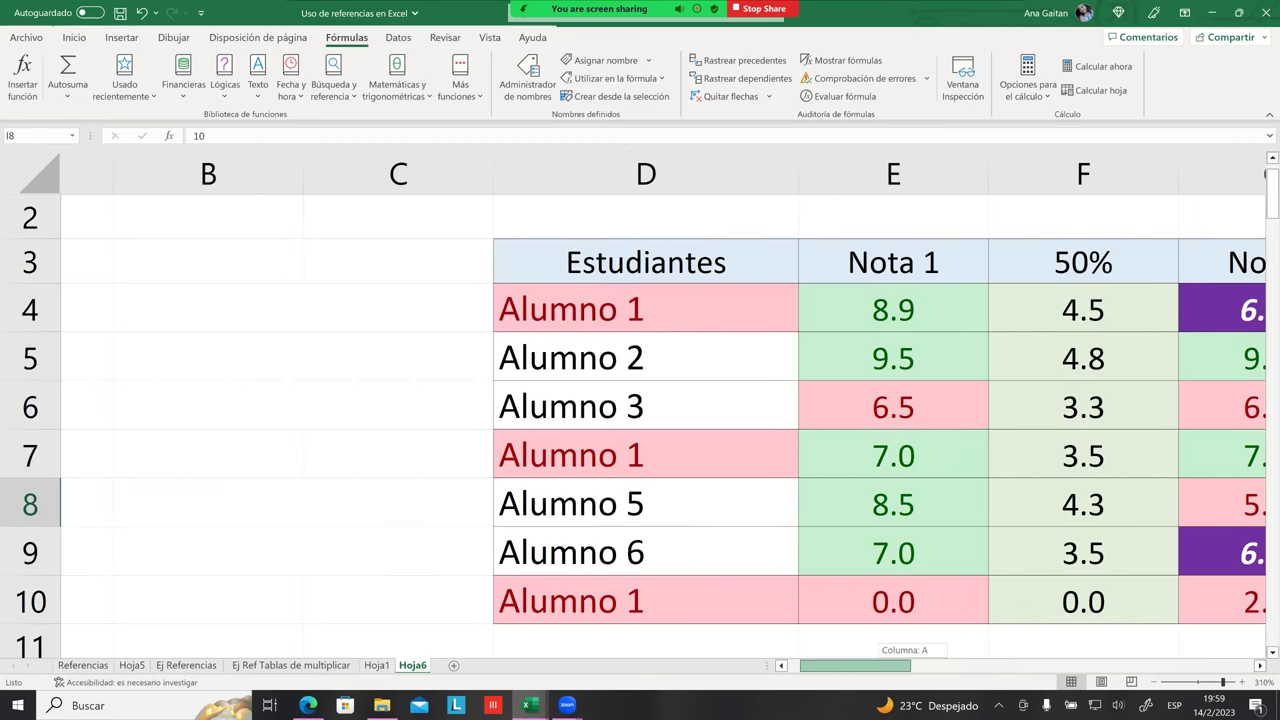
scroll(663, 405, "right", 3)
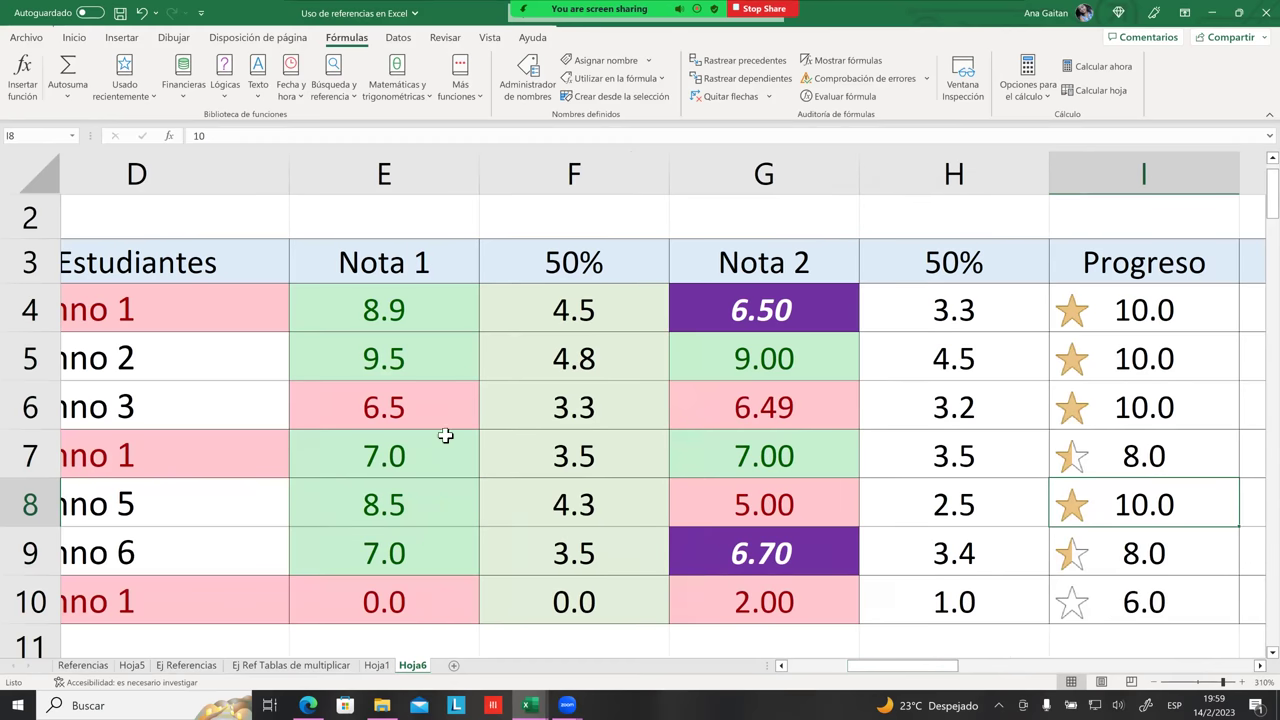
left_click(423, 315)
left_click_drag(423, 315, 489, 633)
left_click_drag(782, 302, 790, 605)
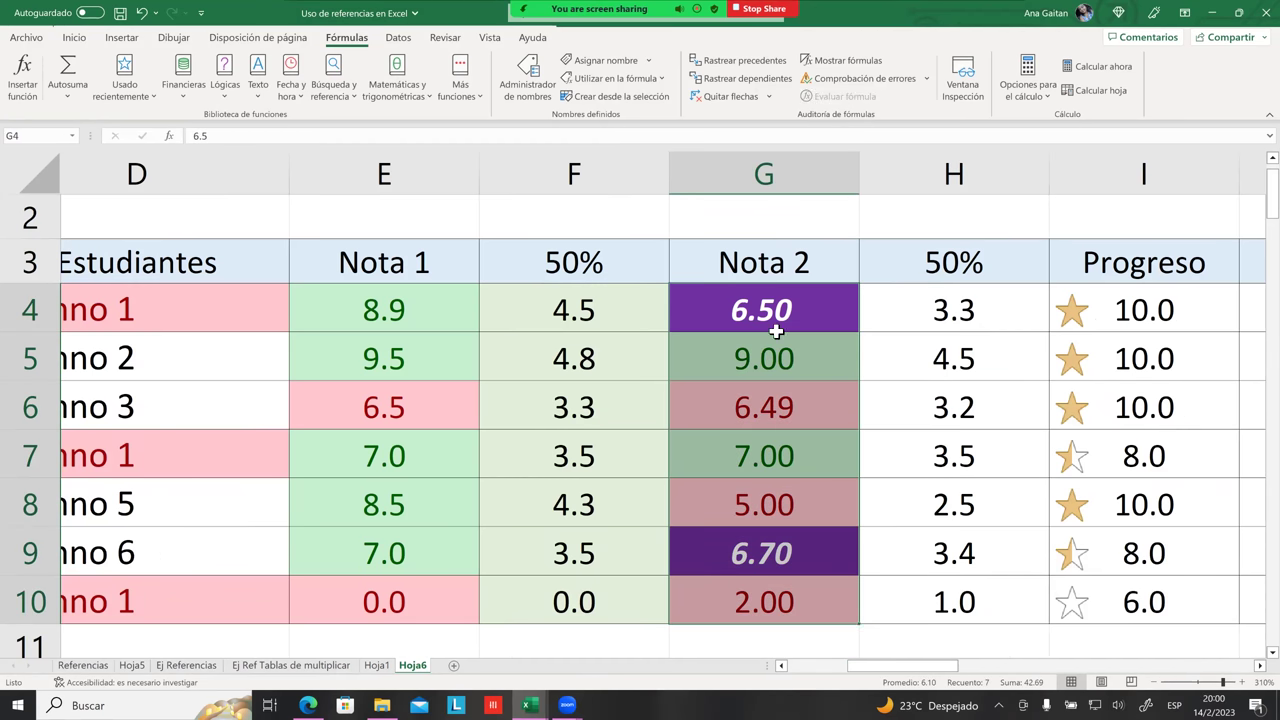
left_click(42, 142)
type("nota_2")
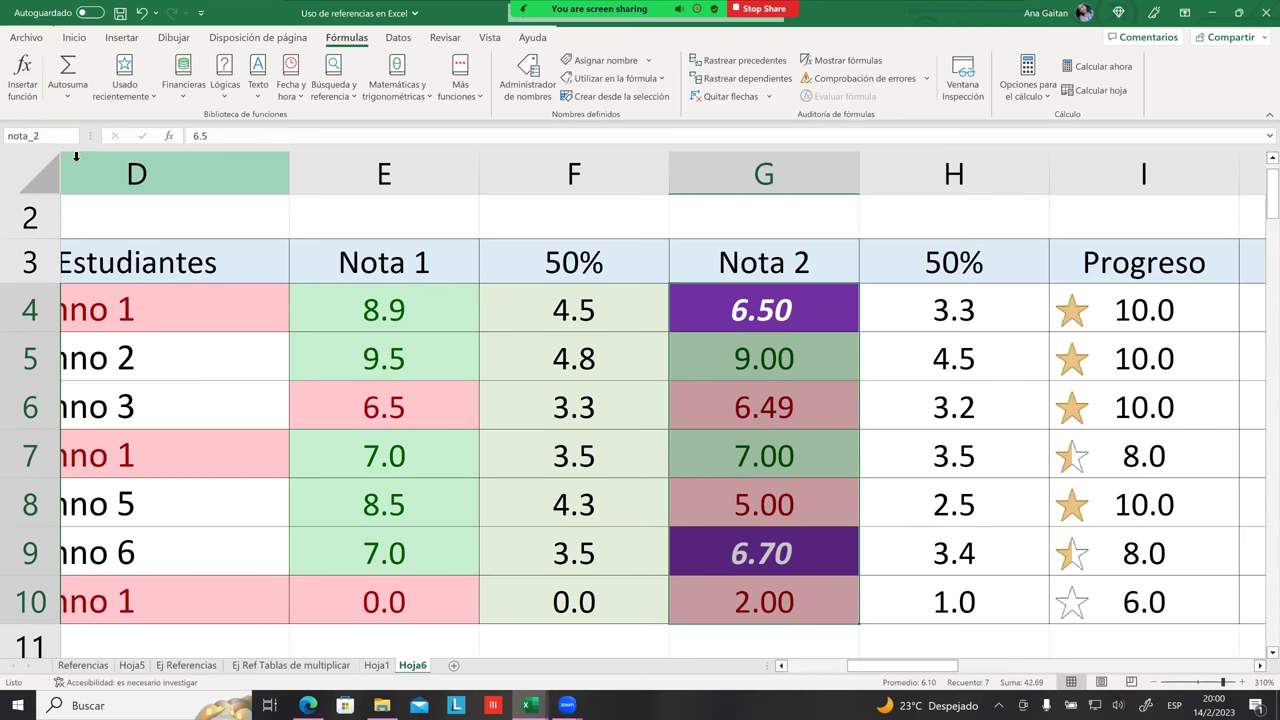
Select the Nota 1 grades E4:E10 to check their defined name
scroll(543, 406, "down", 2)
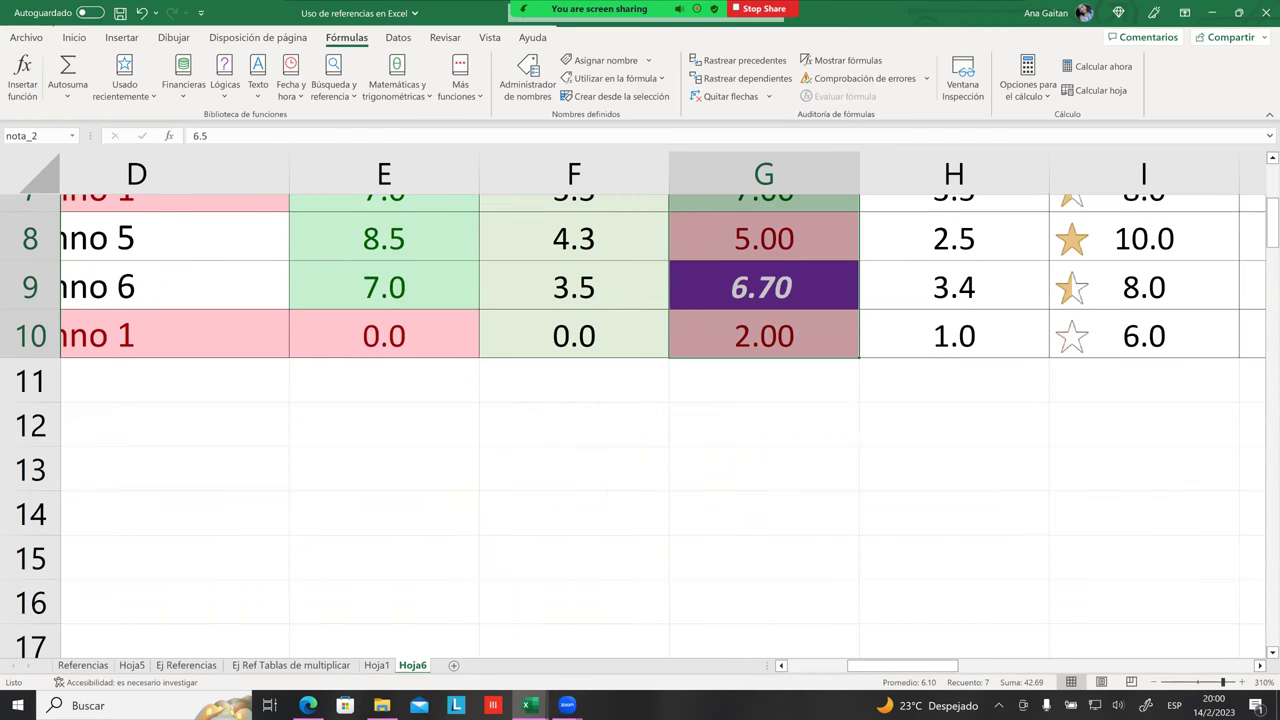
left_click(574, 514)
scroll(381, 467, "up", 1)
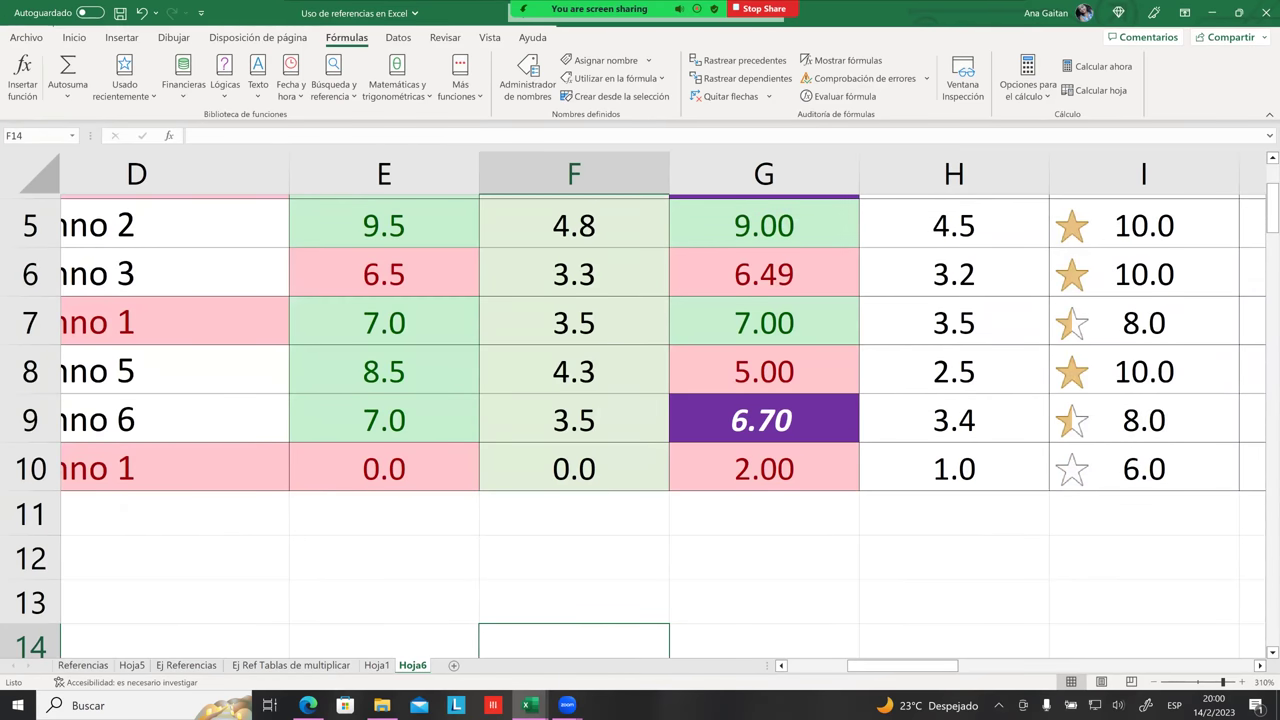
scroll(381, 467, "up", 1)
scroll(384, 420, "up", 1)
left_click_drag(400, 355, 382, 548)
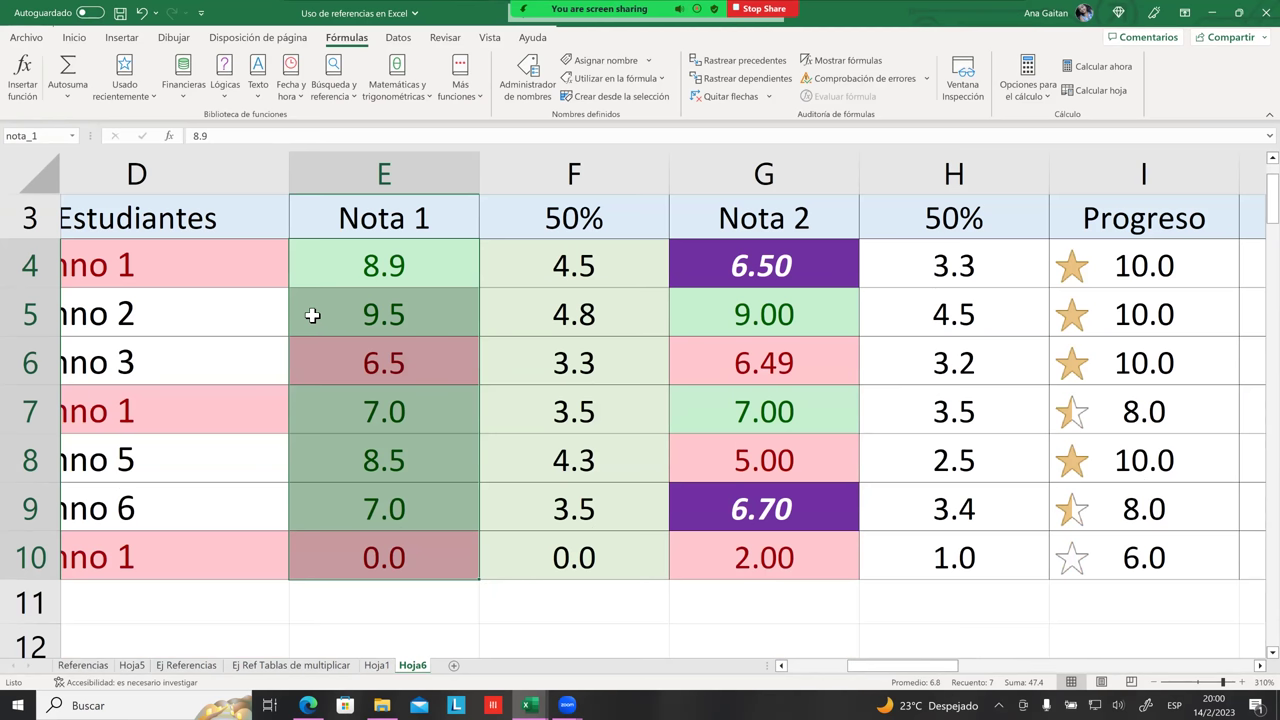
left_click_drag(372, 265, 382, 560)
Enter the label "suma" in cell D11 below the student list
left_click(384, 600)
key("Left")
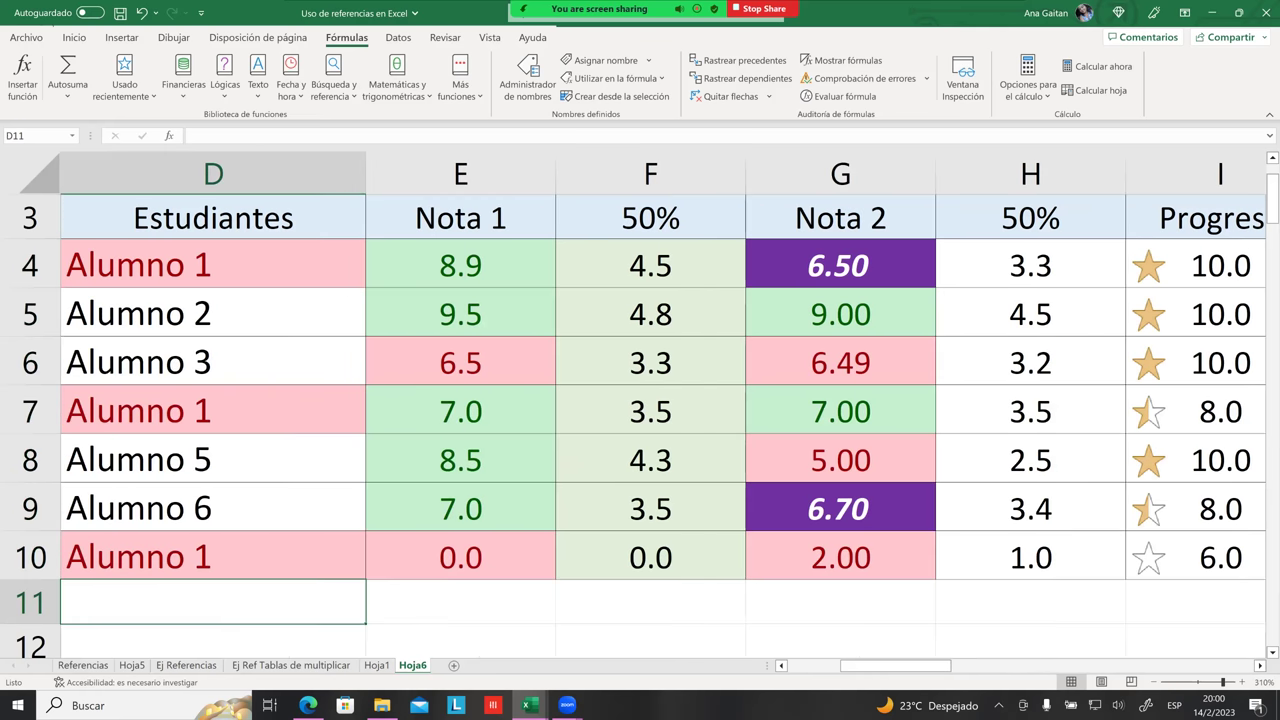
type("sumna")
key("BackSpace")
key("BackSpace")
type("a")
key("BackSpace")
type("n")
key("BackSpace")
type("a")
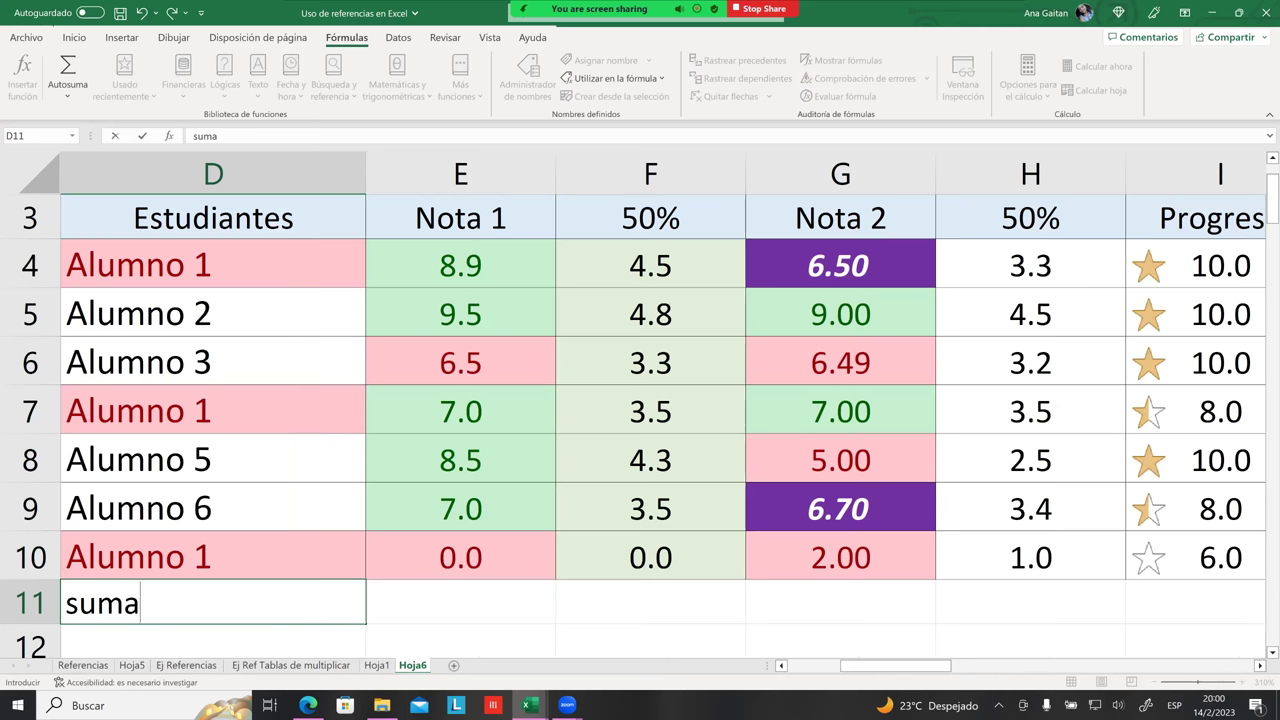
key("Tab")
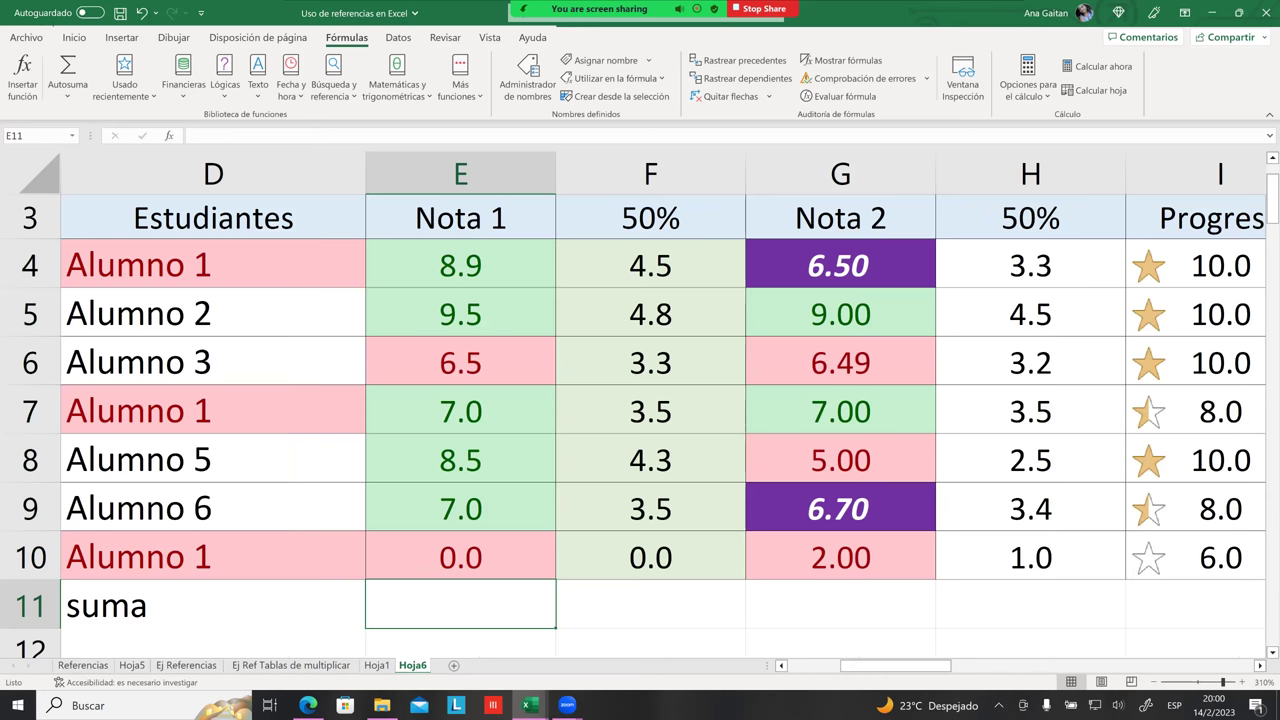
Sum the Nota 1 grades in E11 by their defined name with the formula =SUMA(nota_1)
type("=")
key("BackSpace")
type("=suma")
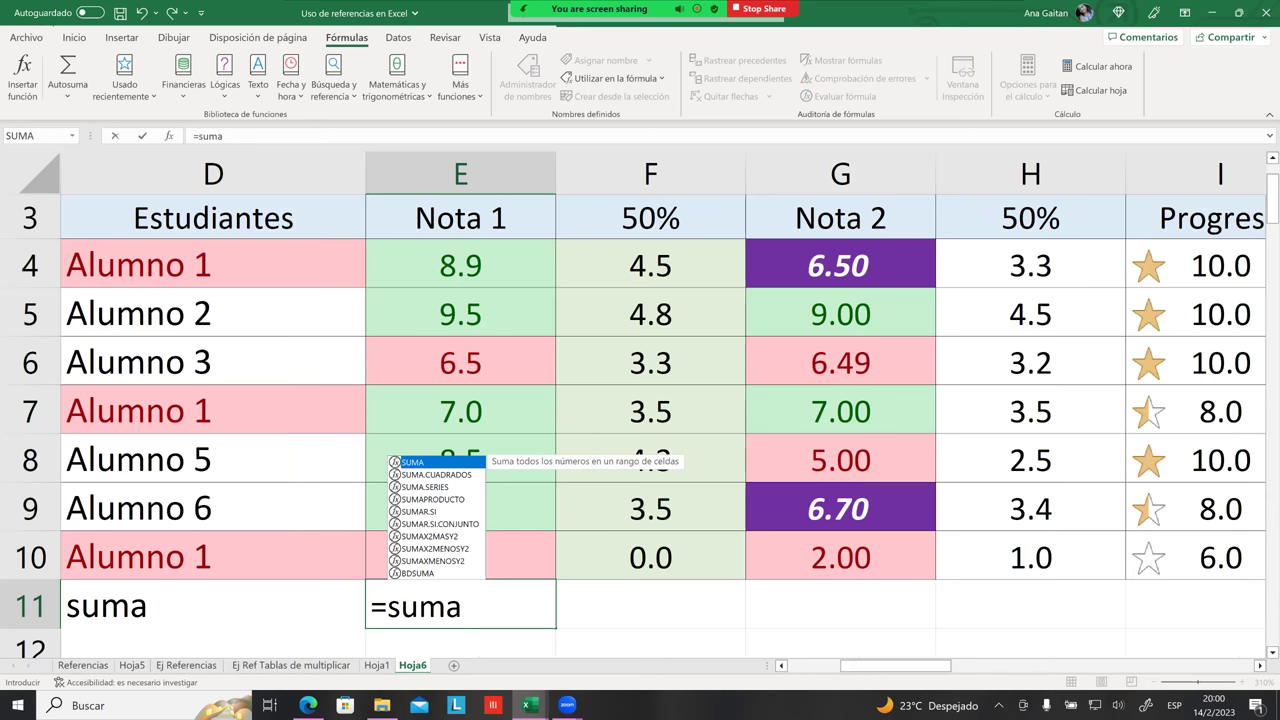
double_click(424, 463)
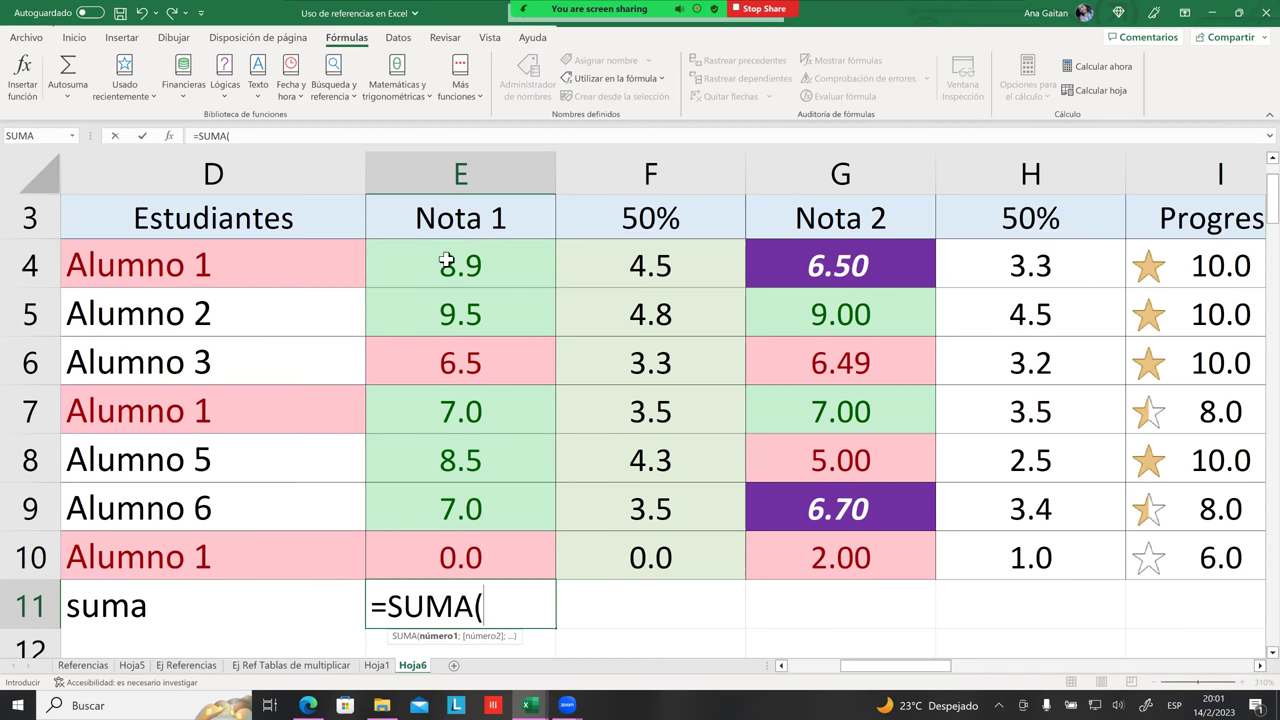
type("nota")
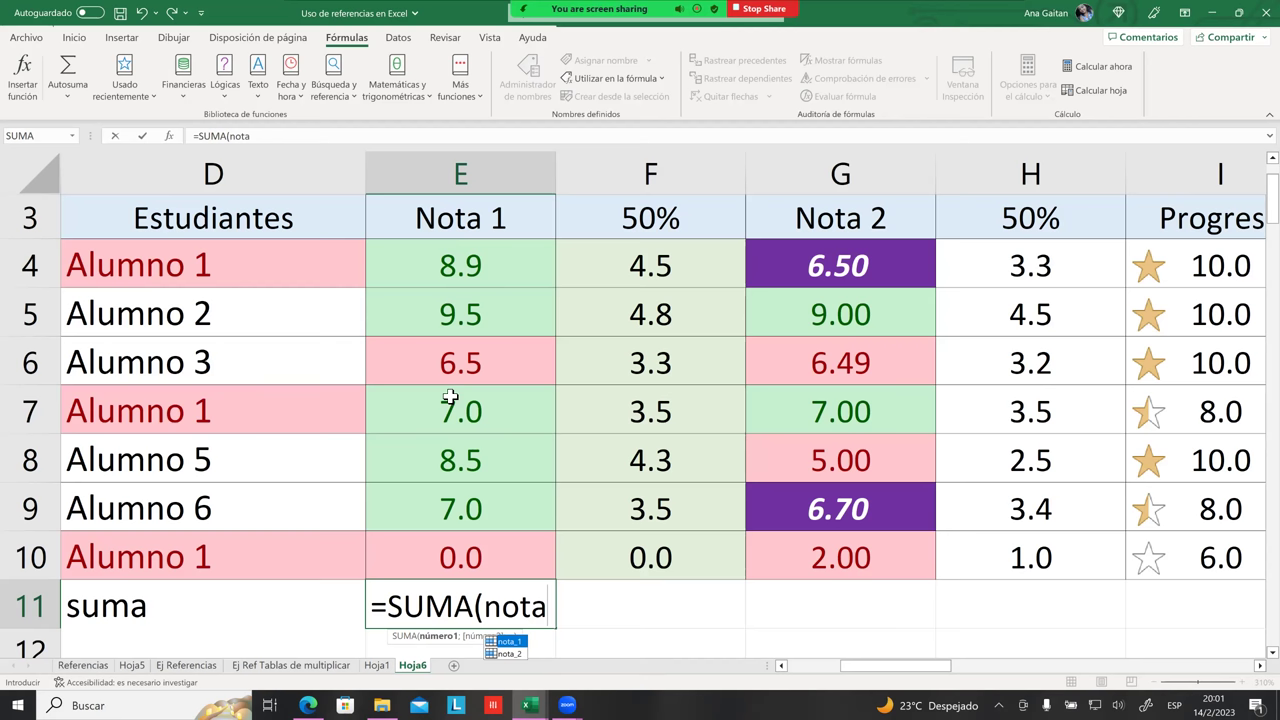
type("_1")
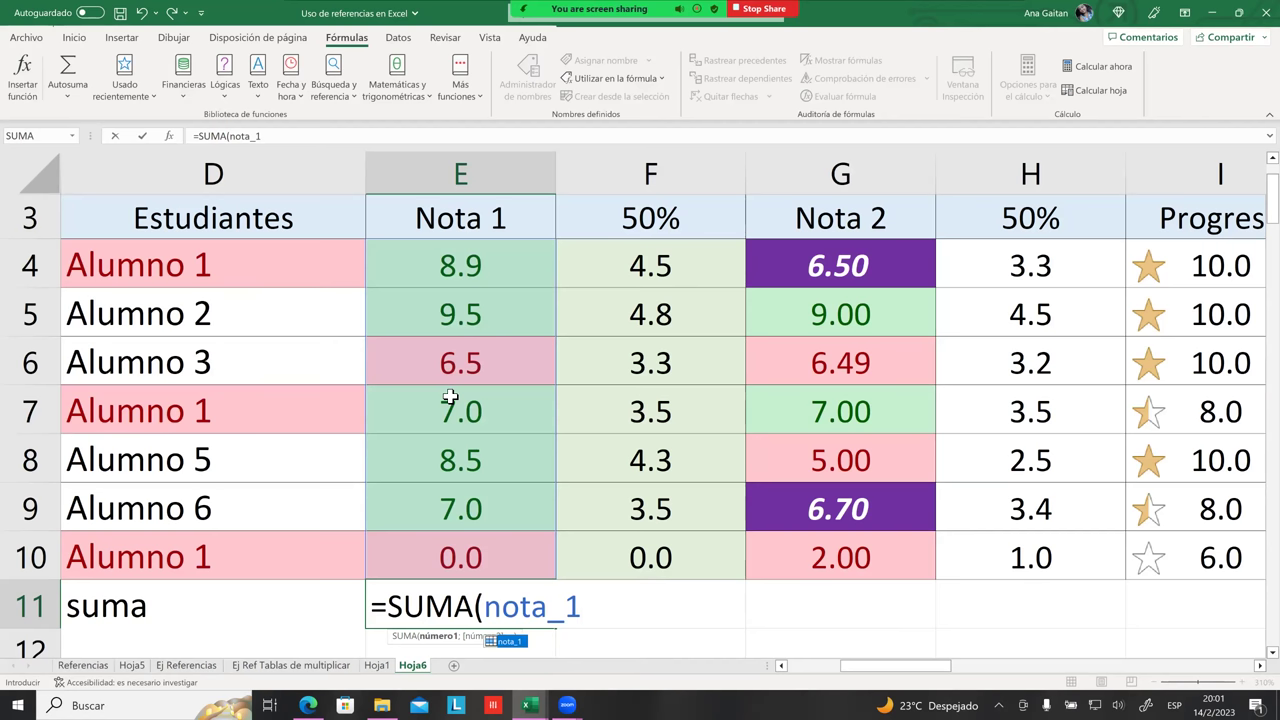
type(")")
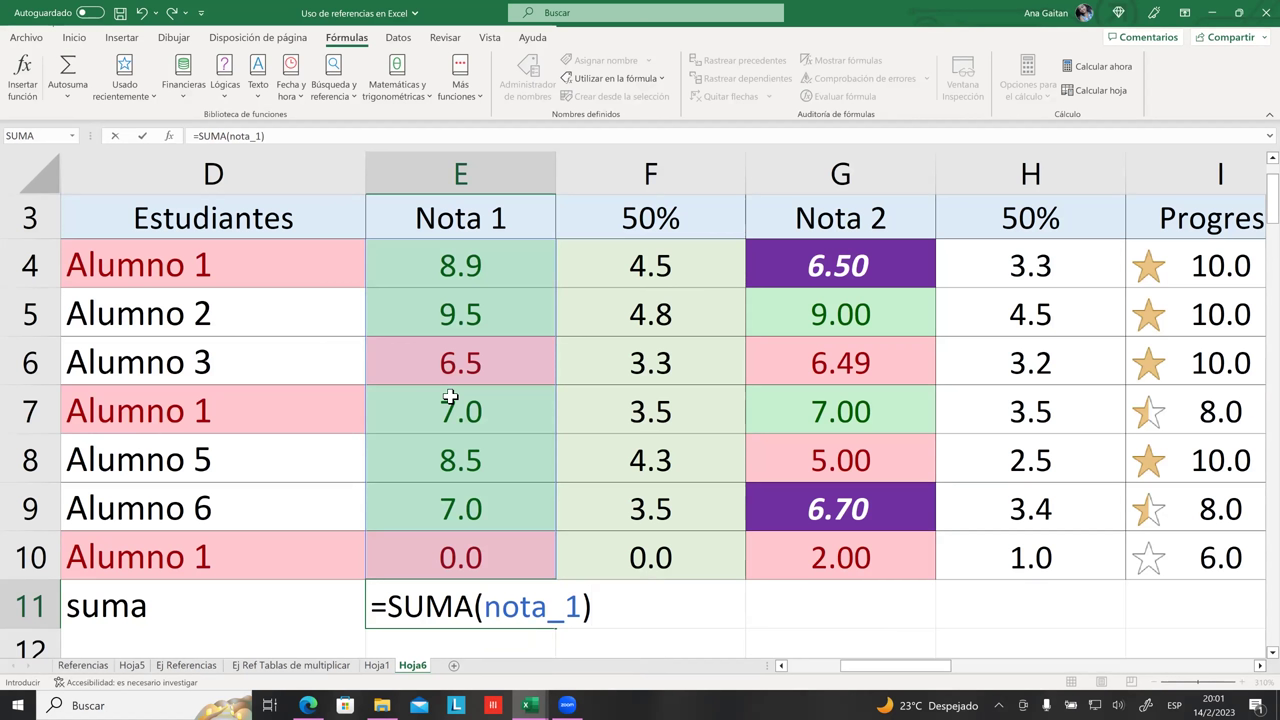
key("Return")
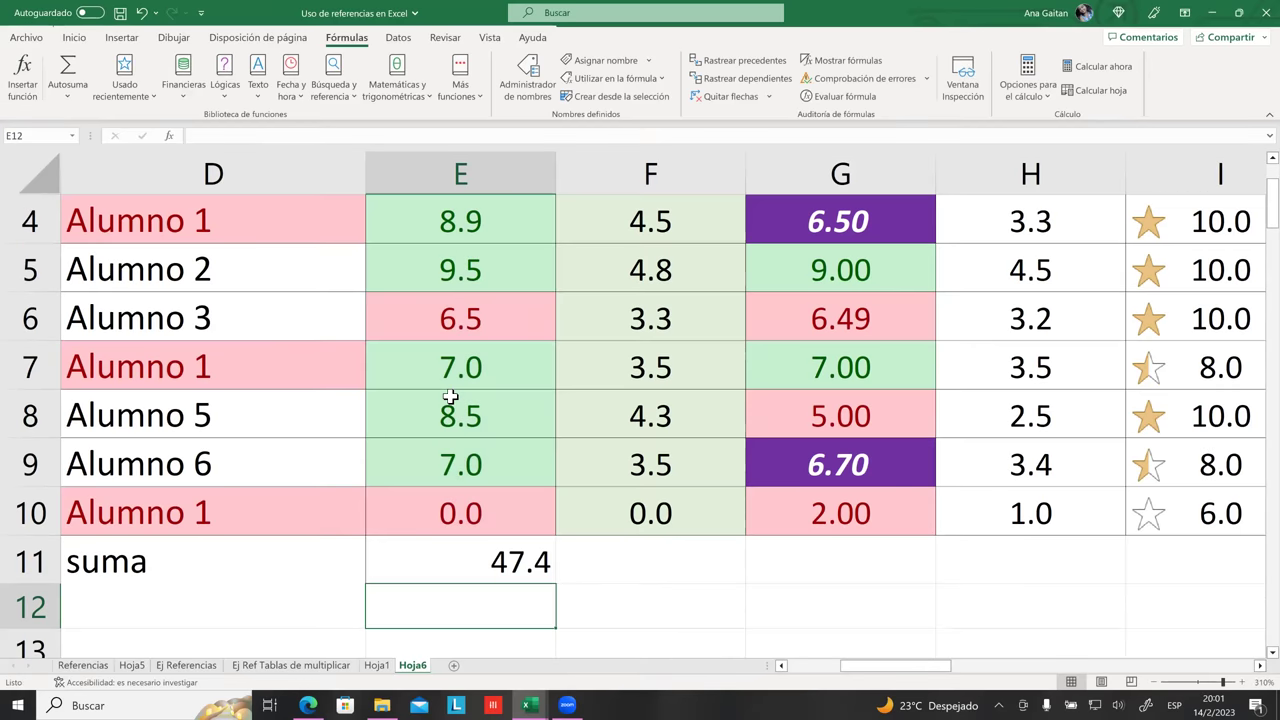
Add up the Nota 1 grades cell by cell in E12 with the formula =E4+E5+E6+E7+E8+E9+E10
key("Up")
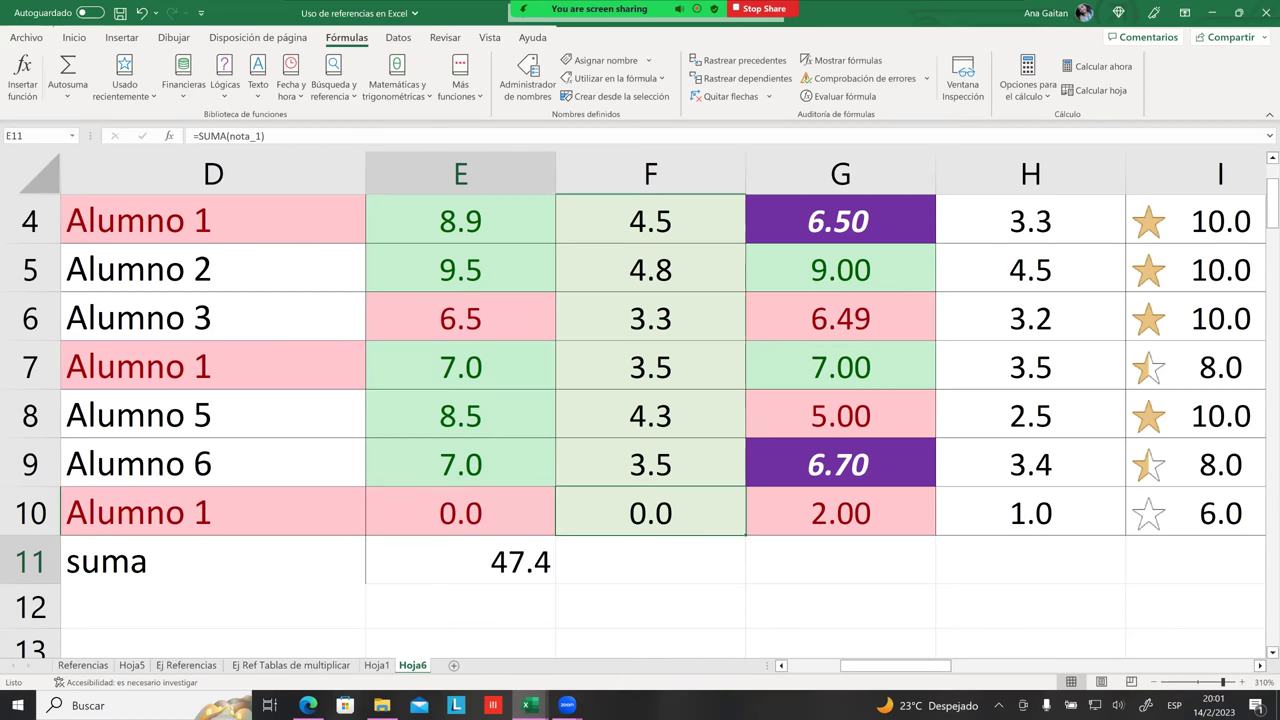
key("Down")
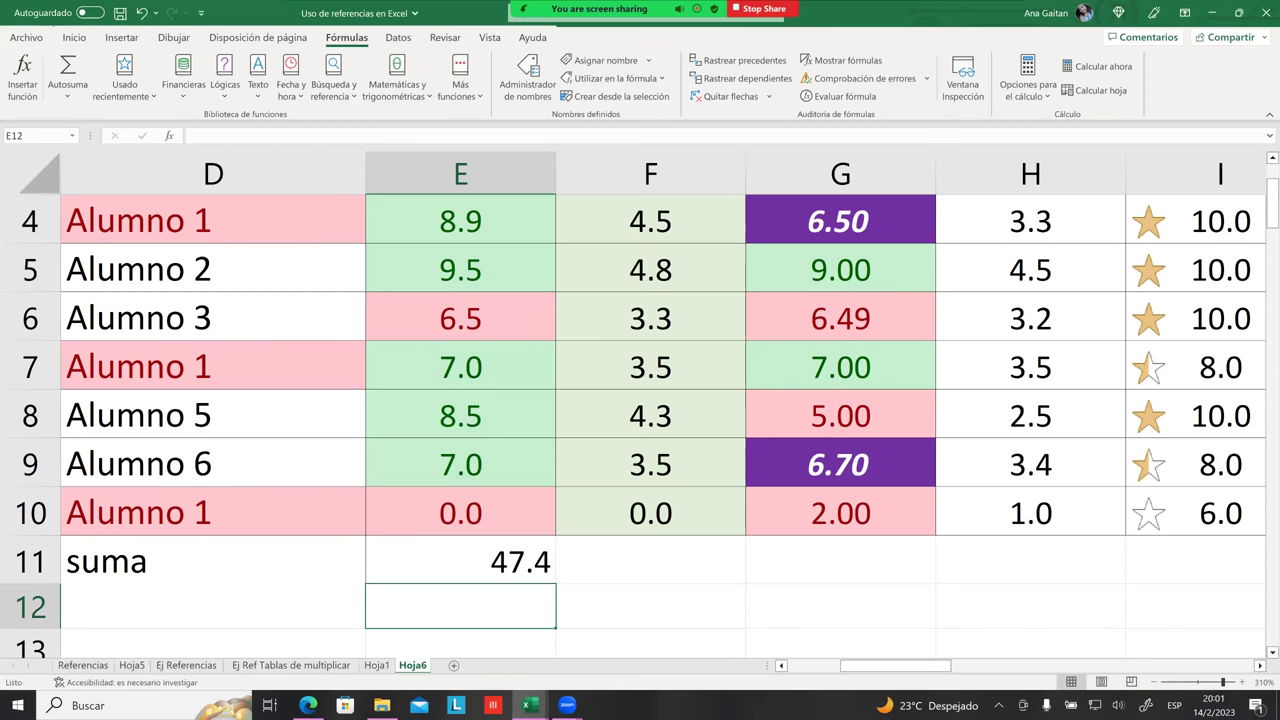
type("?")
key("Escape")
type("=")
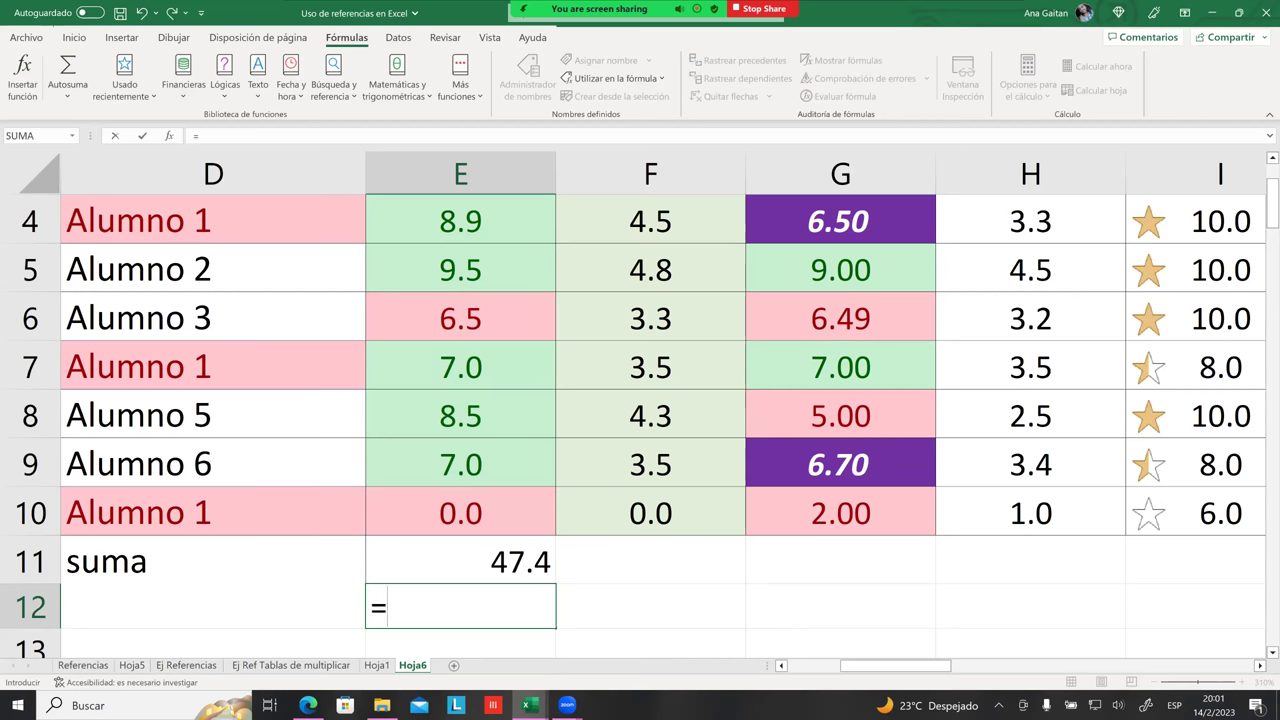
scroll(480, 330, "up", 1)
scroll(466, 280, "down", 1)
left_click(463, 228)
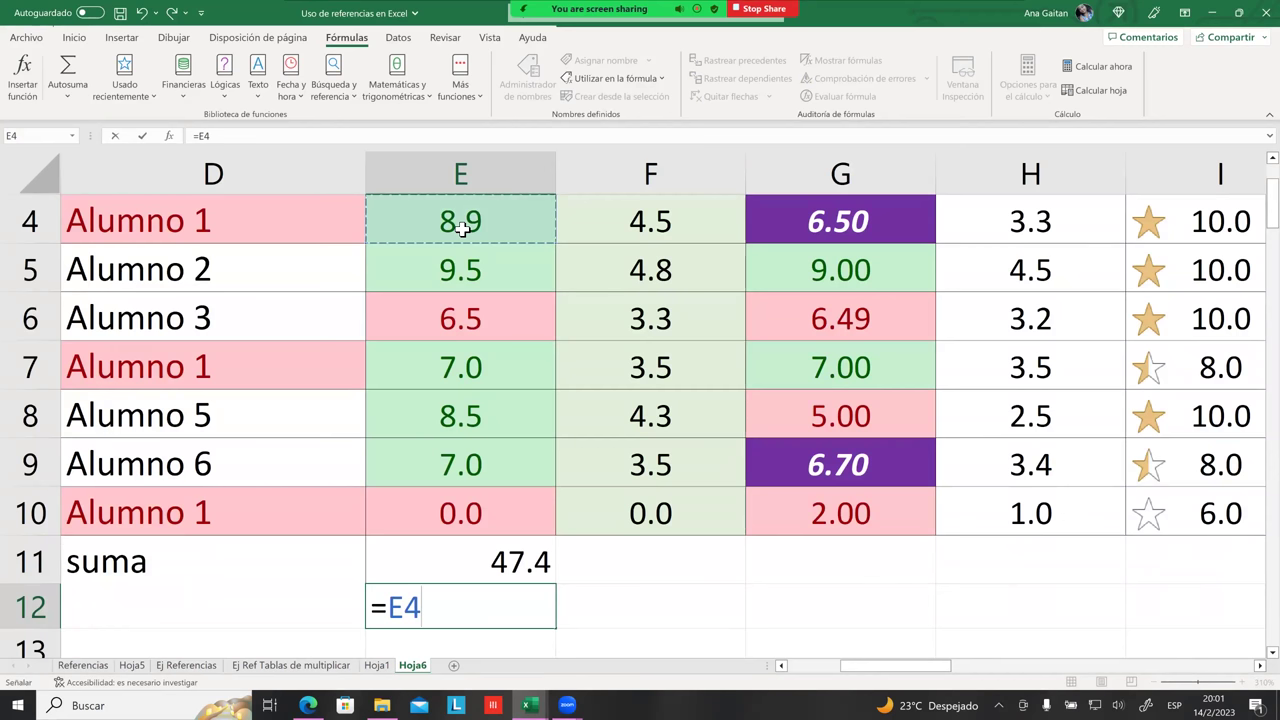
type("+")
left_click(471, 272)
type("+")
left_click(478, 316)
type("+")
left_click(467, 362)
type("+")
left_click(465, 414)
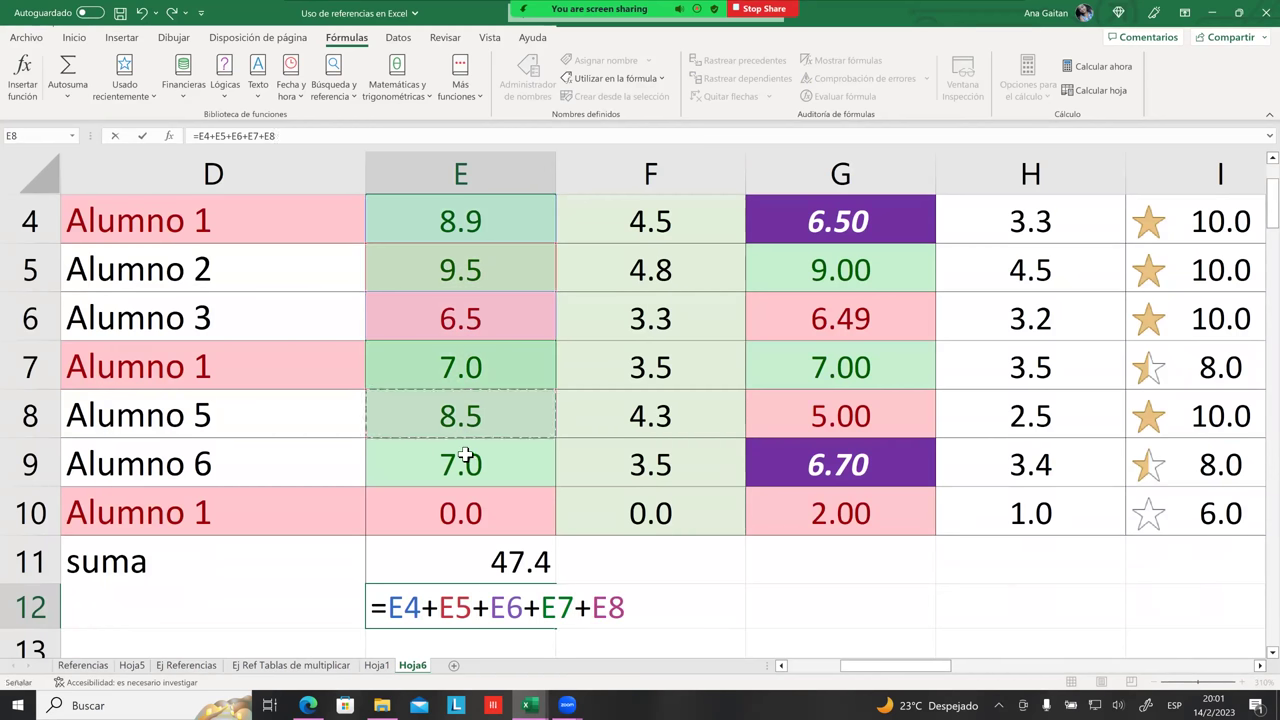
type("+")
left_click(467, 460)
type("+")
left_click(463, 510)
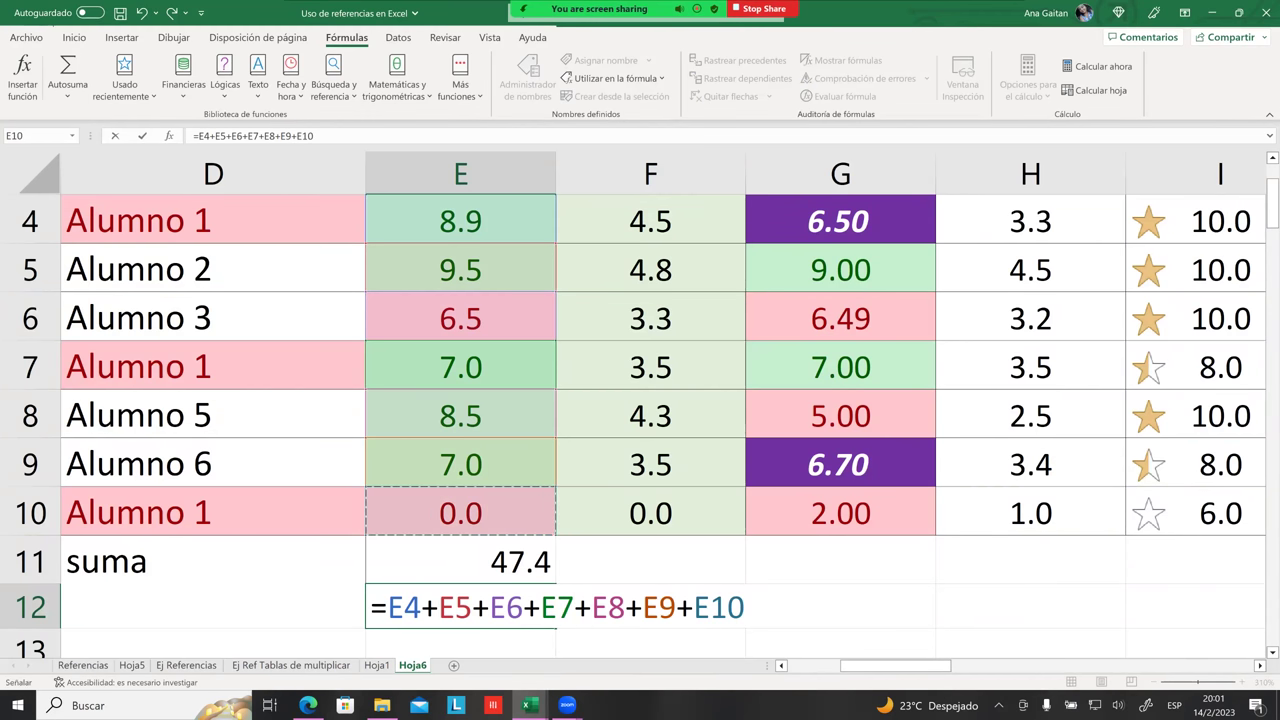
key("Return")
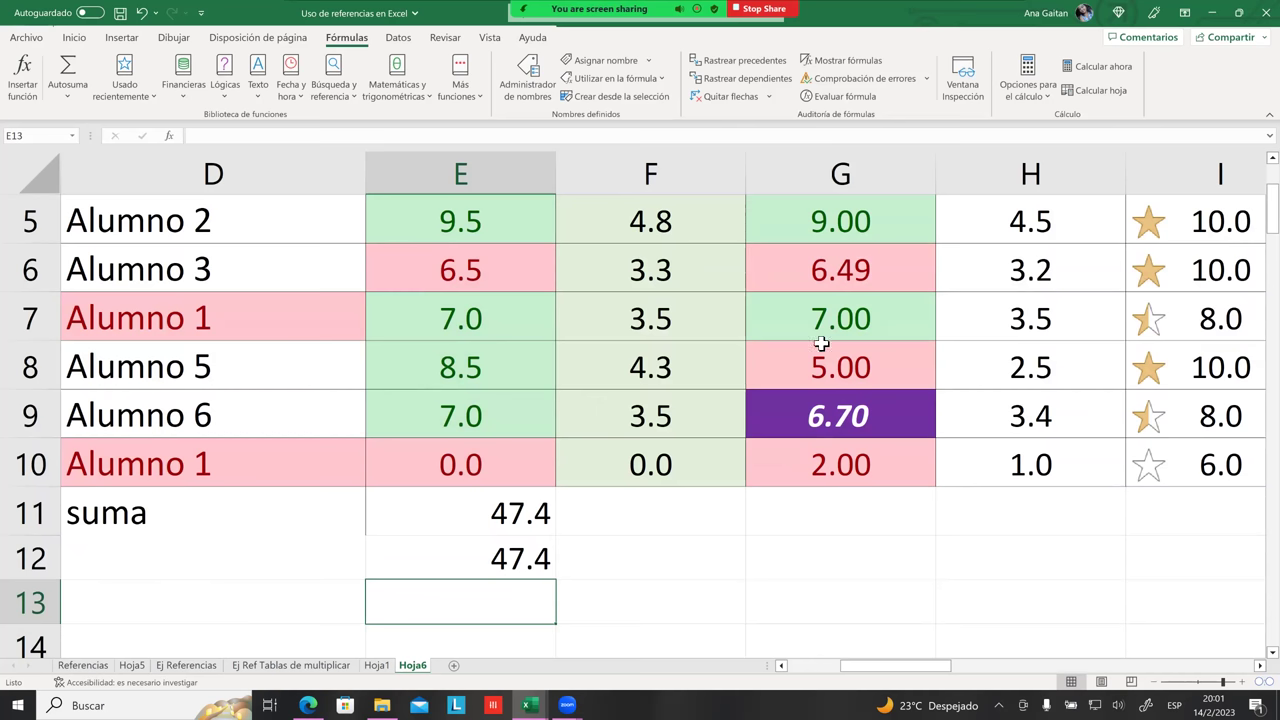
Compare the cell-by-cell formula in E12 with the named-range formula in E11 and the Nota 1 grades E4:E10
key("Up")
key("Right")
key("Left")
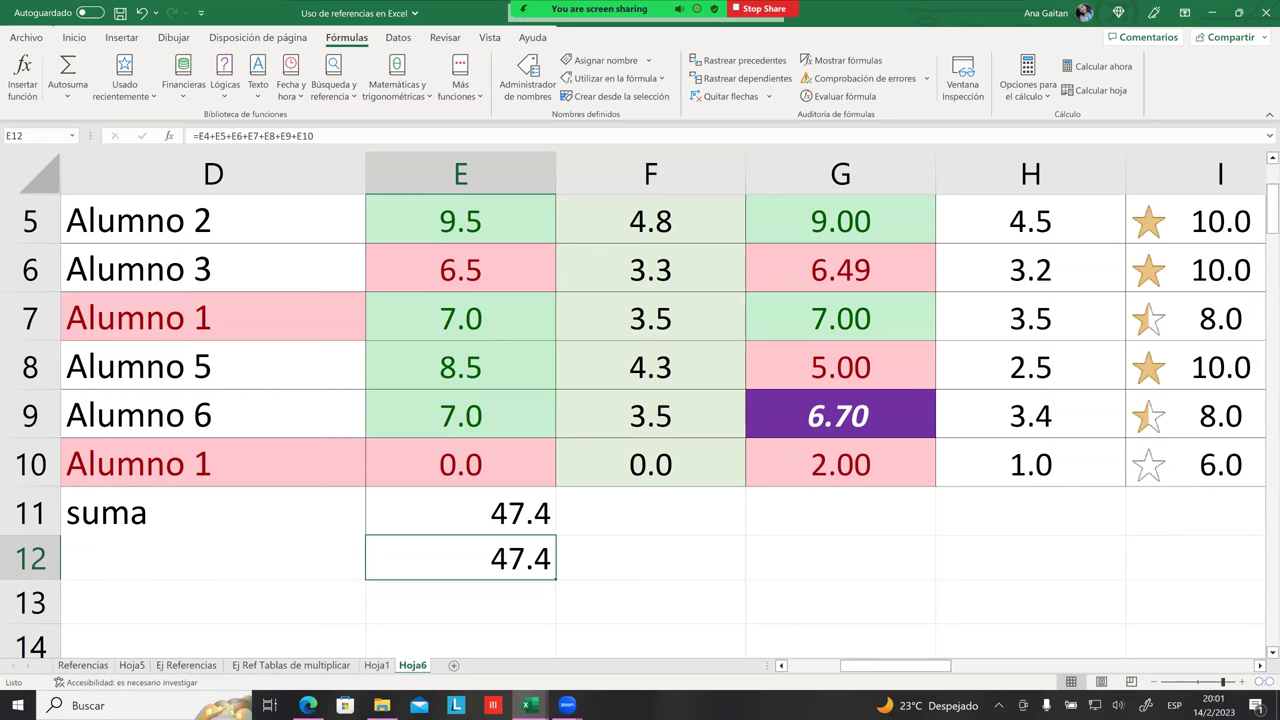
key("Right")
key("Left")
key("Up")
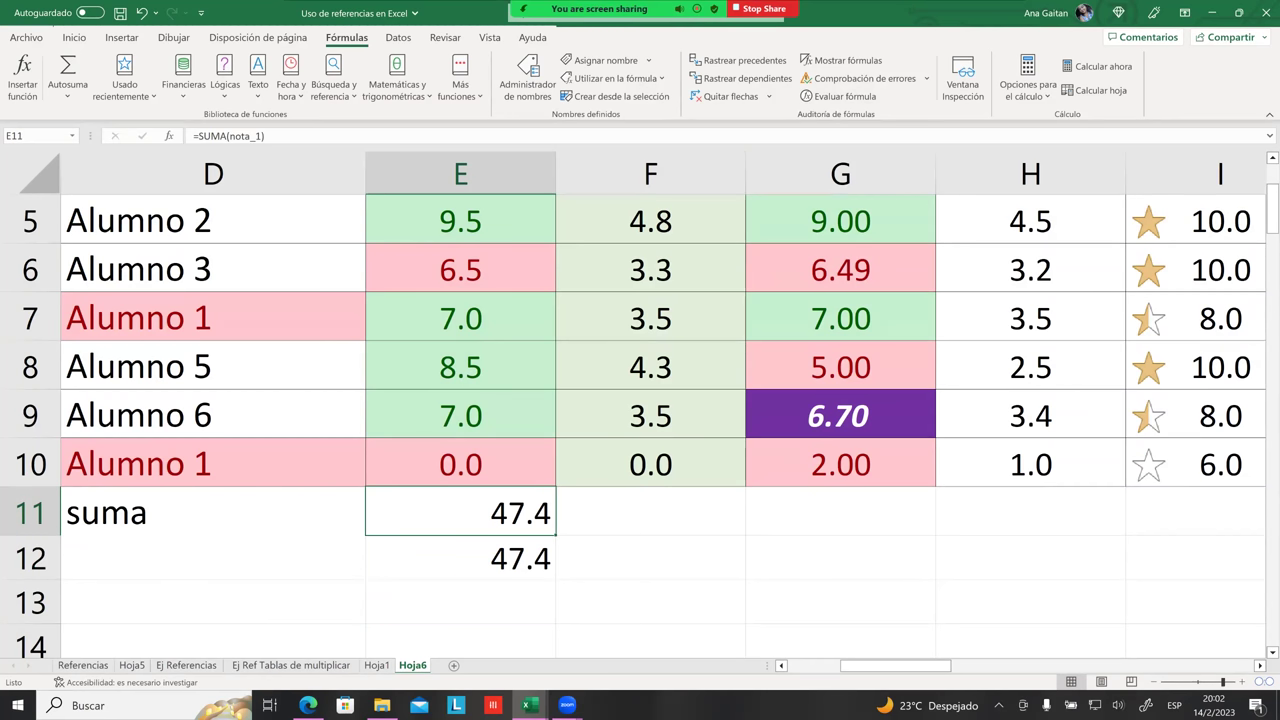
scroll(640, 420, "up", 1)
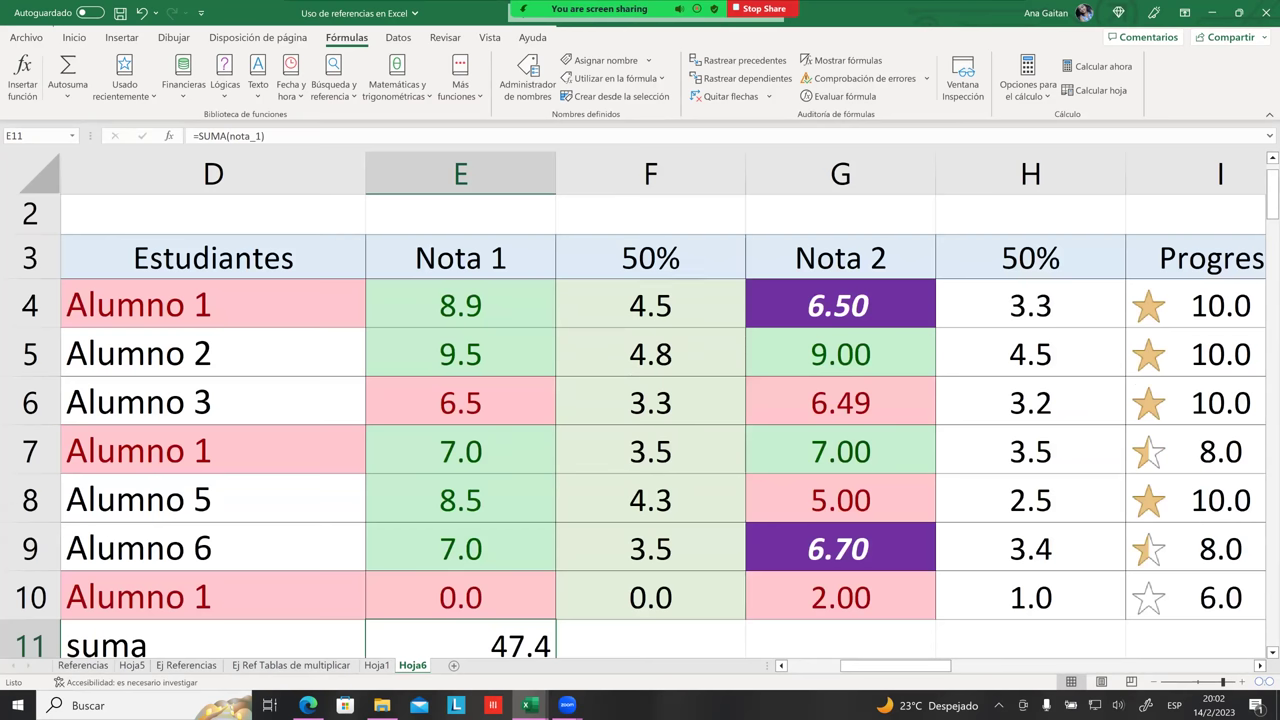
scroll(517, 354, "down", 1)
scroll(517, 360, "up", 1)
left_click_drag(484, 308, 470, 598)
Sum the Nota 2 grades in G11 by their cell range with the formula =SUMA(G4:G10)
left_click(650, 640)
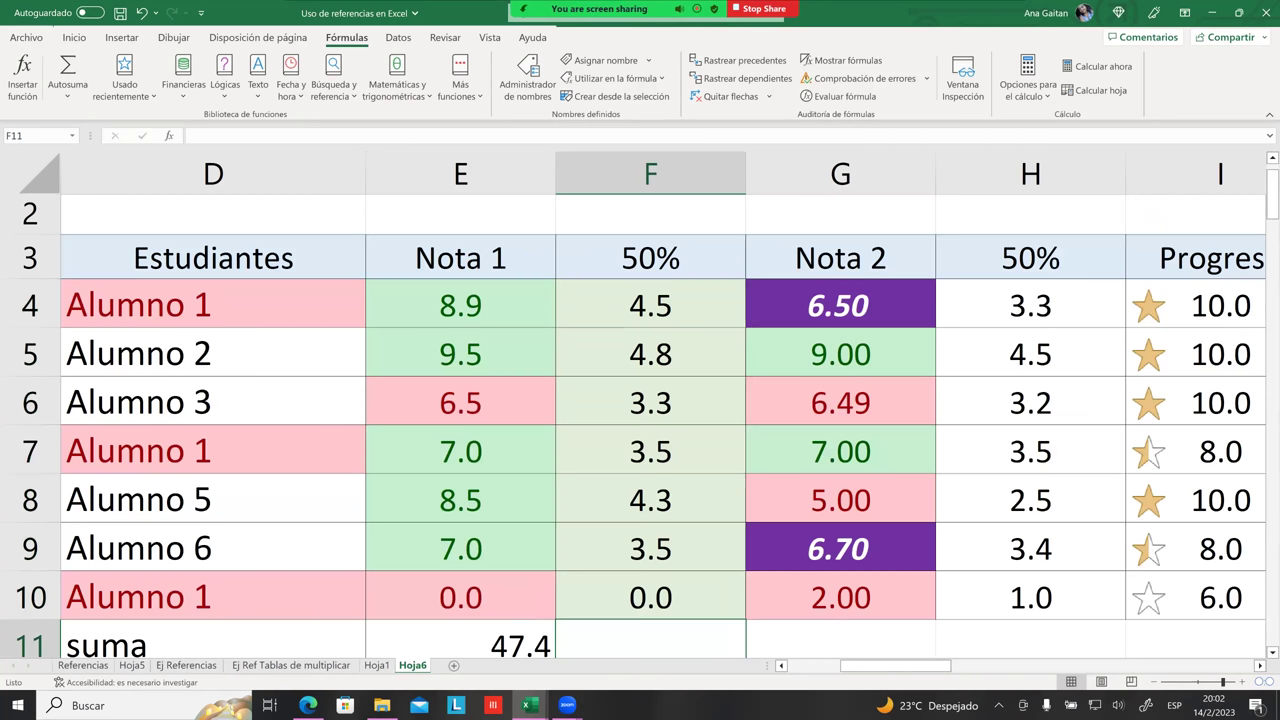
left_click(840, 512)
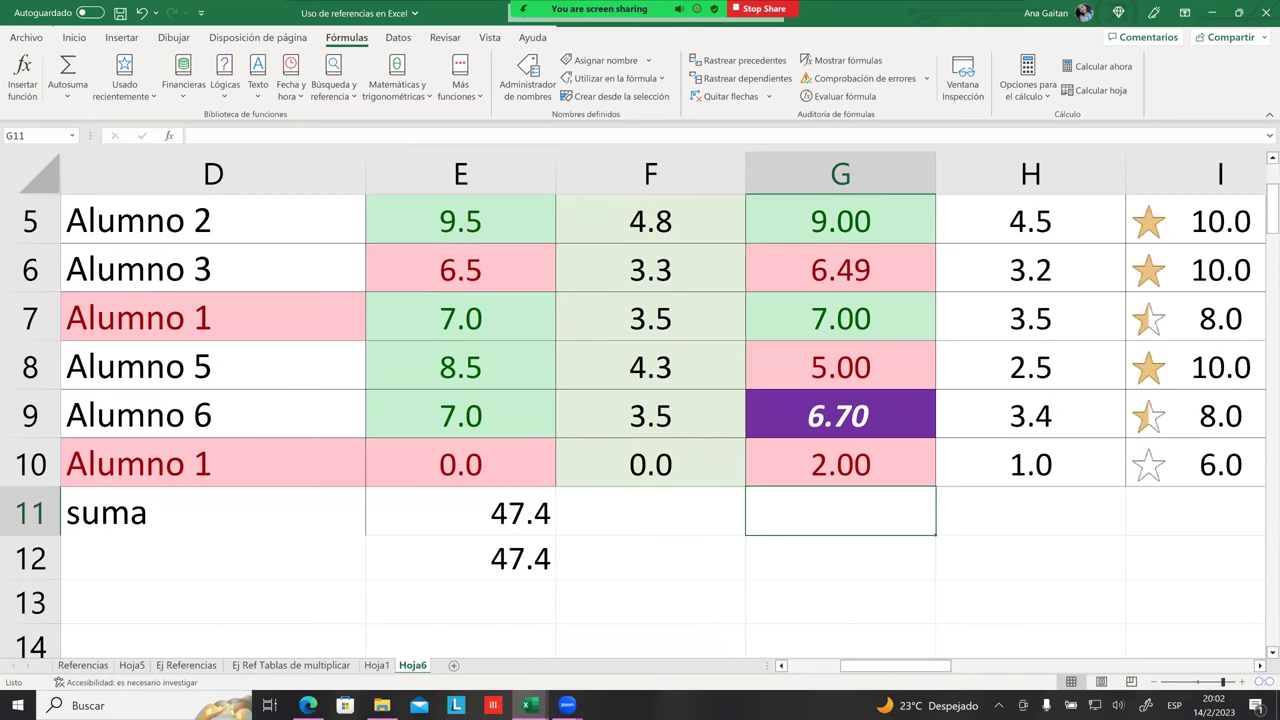
scroll(843, 329, "up", 1)
left_click_drag(826, 309, 840, 597)
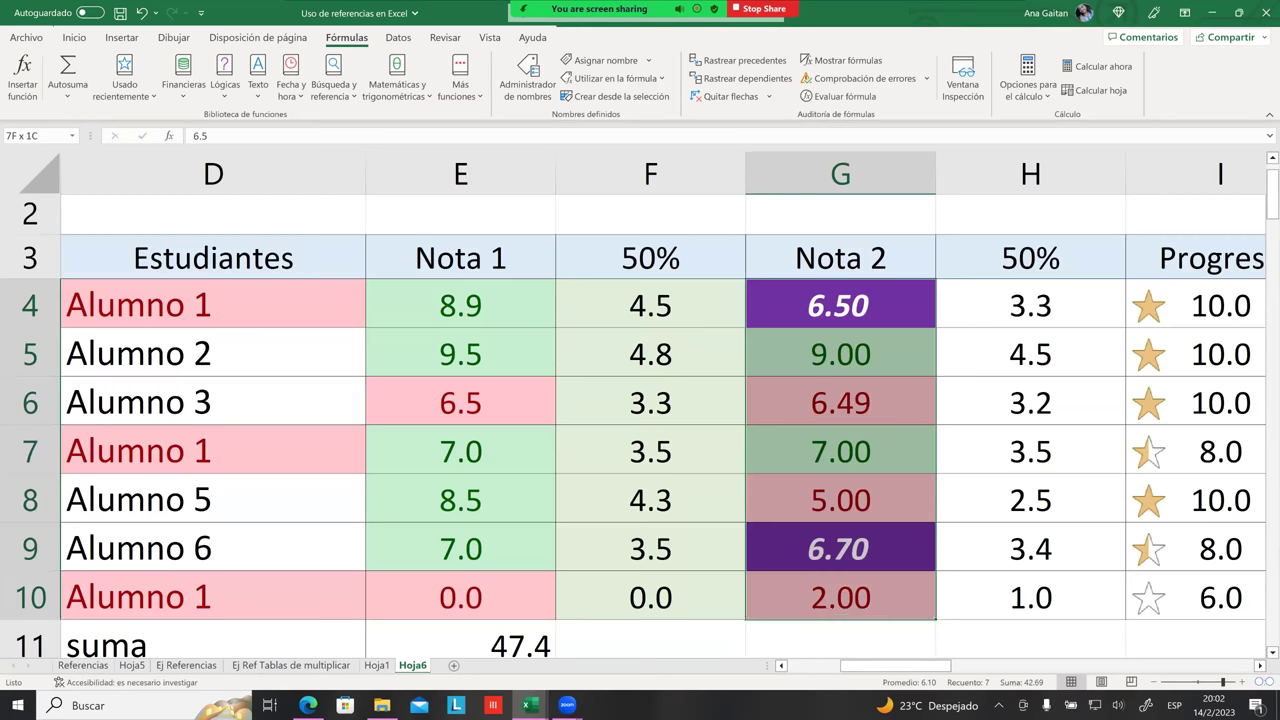
left_click(840, 640)
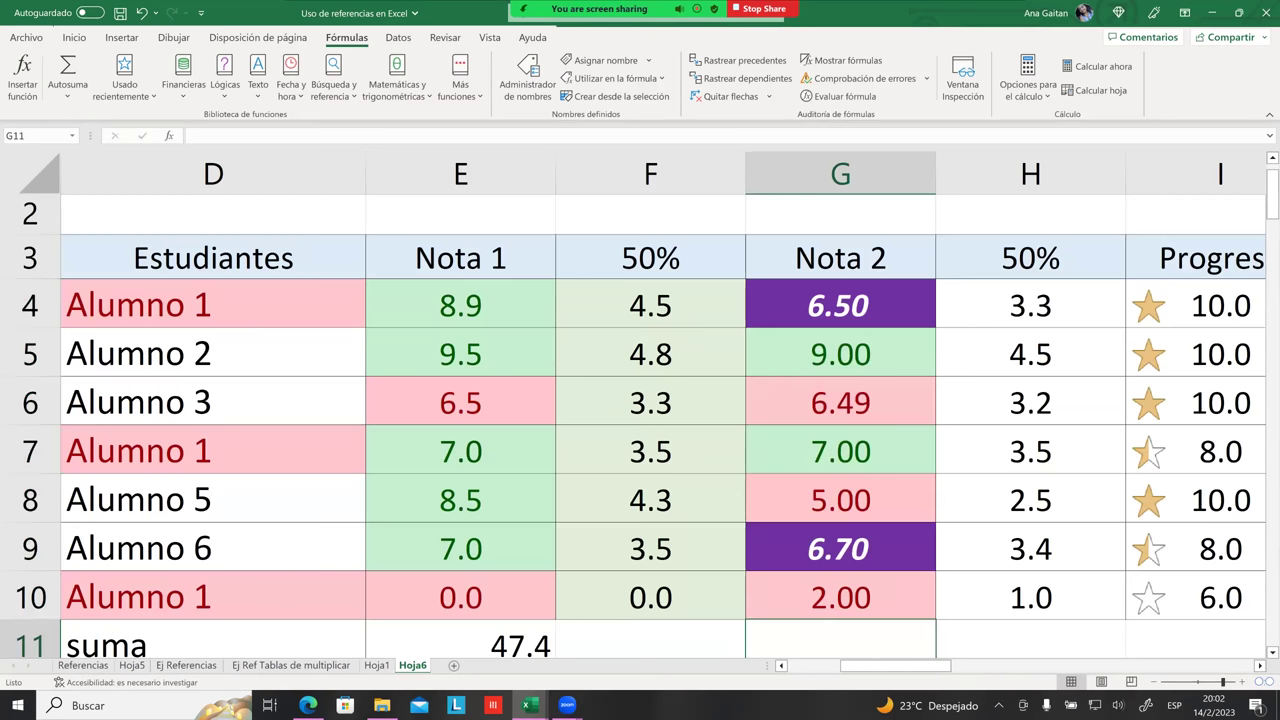
scroll(640, 420, "down", 2)
scroll(640, 420, "up", 1)
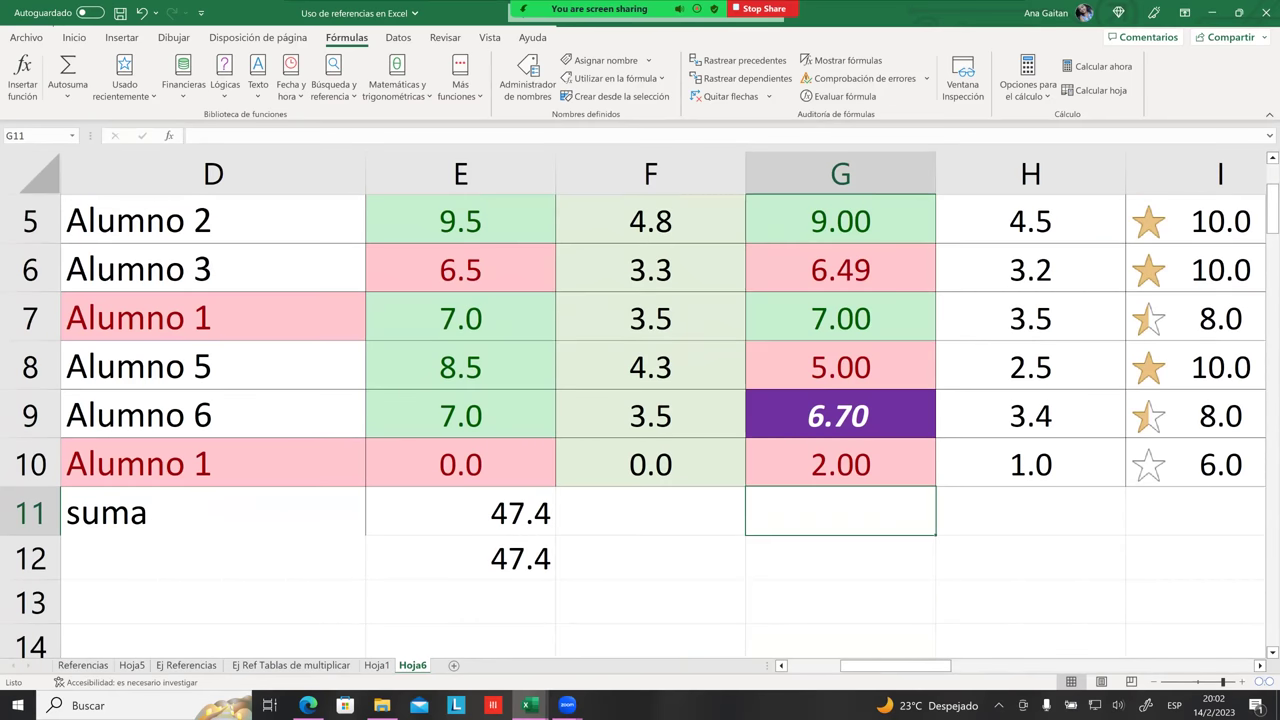
type("=suma")
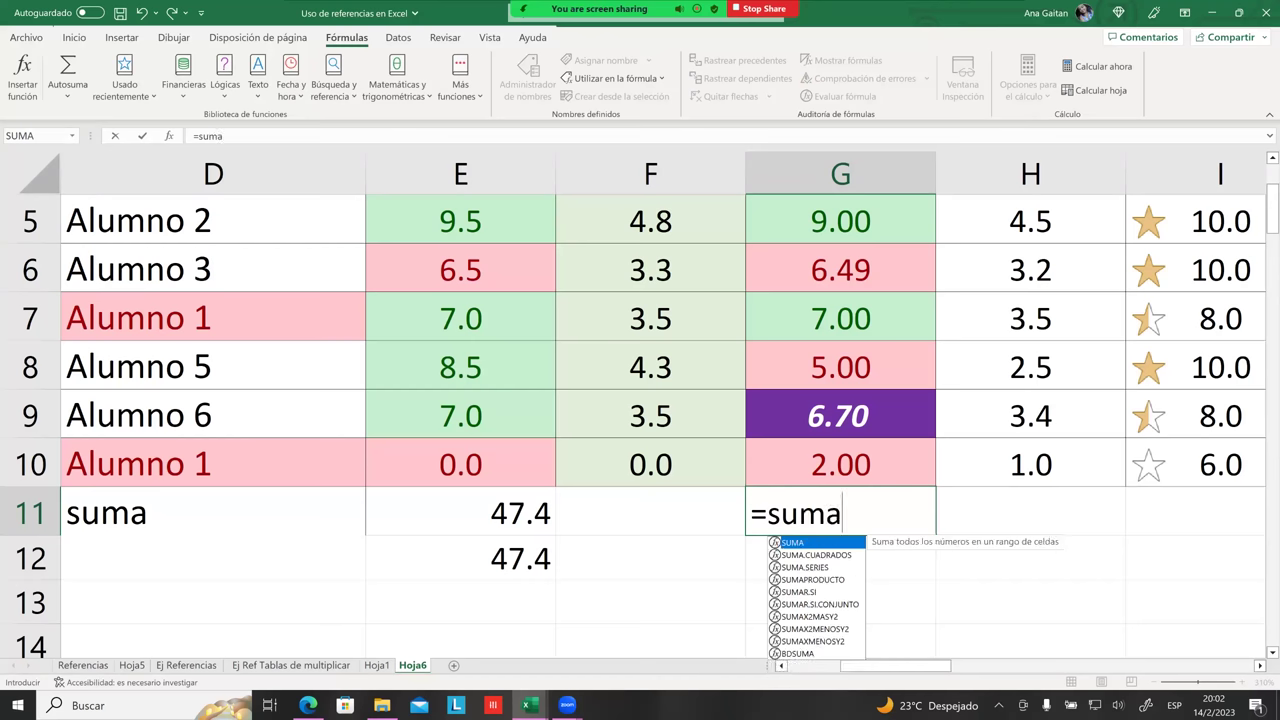
scroll(837, 318, "up", 1)
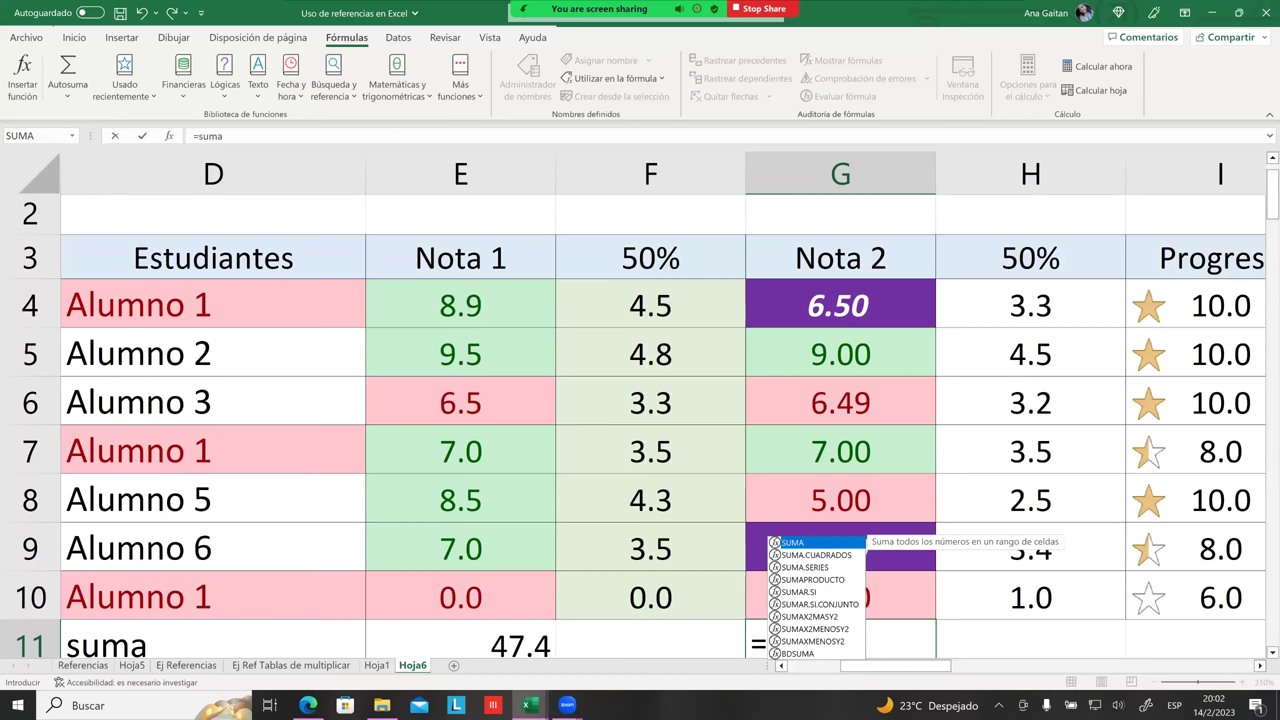
key("Tab")
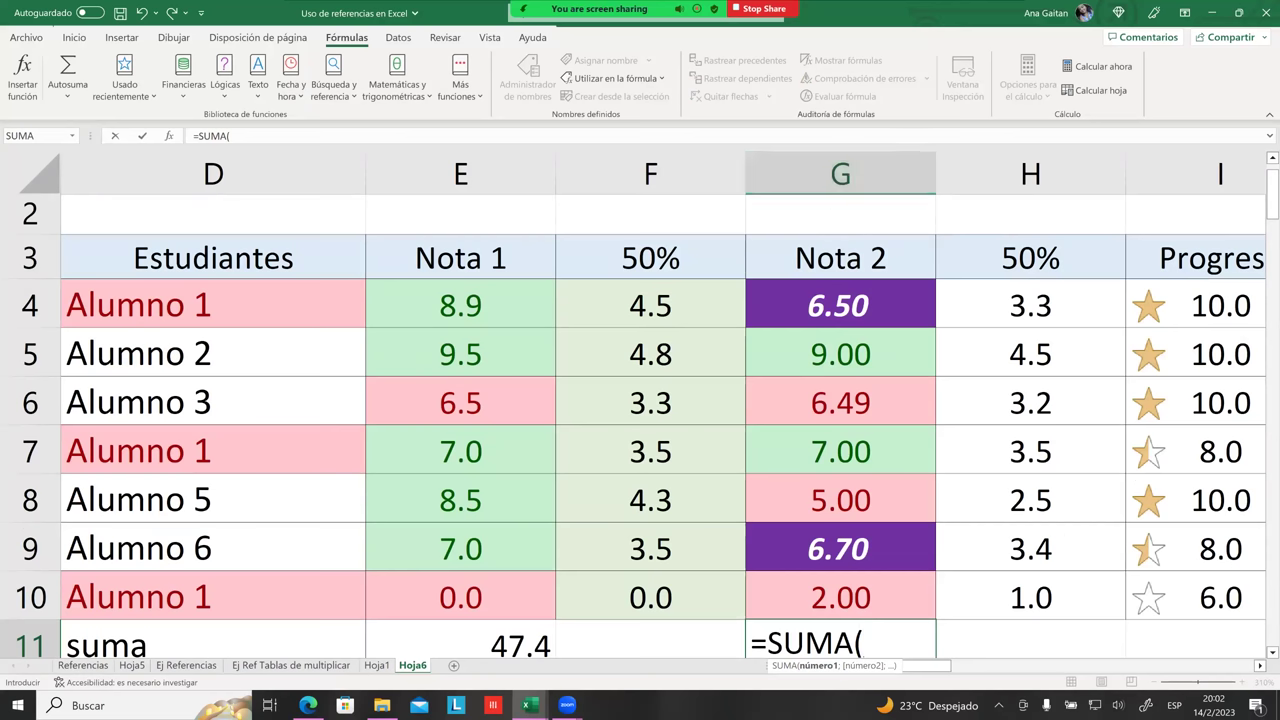
scroll(836, 449, "down", 3)
scroll(836, 449, "up", 1)
type("g")
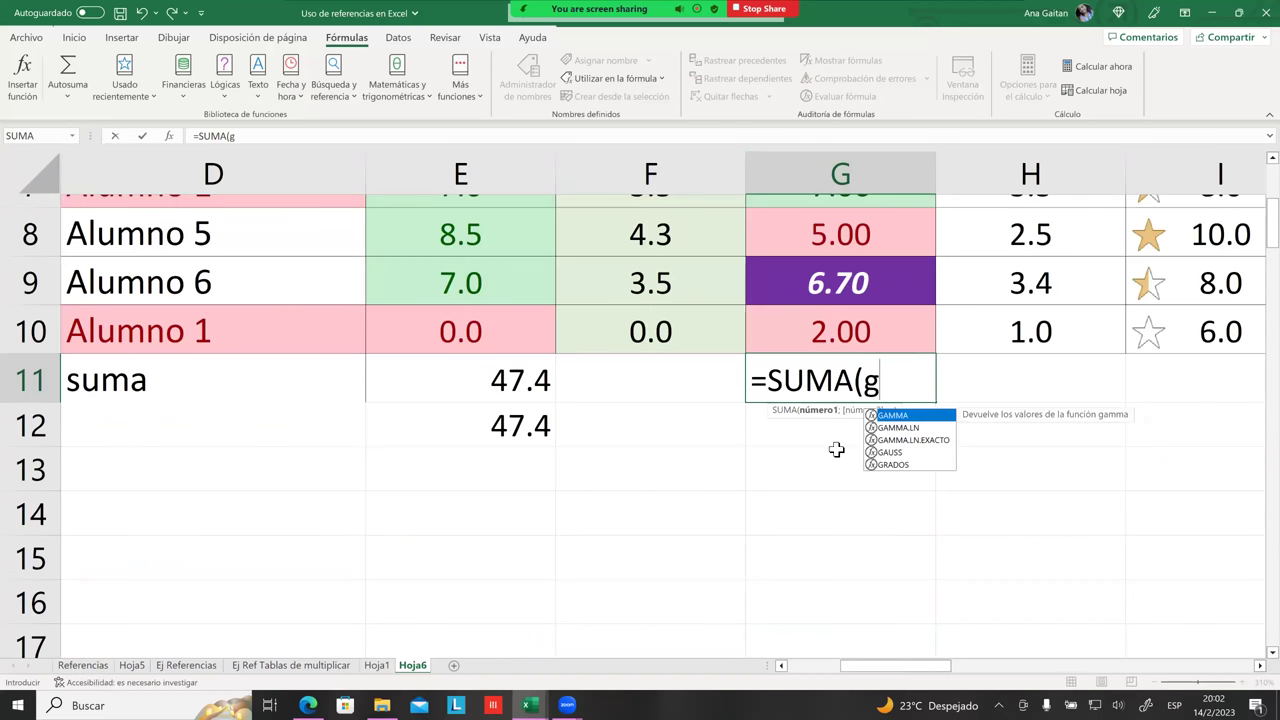
type("4:")
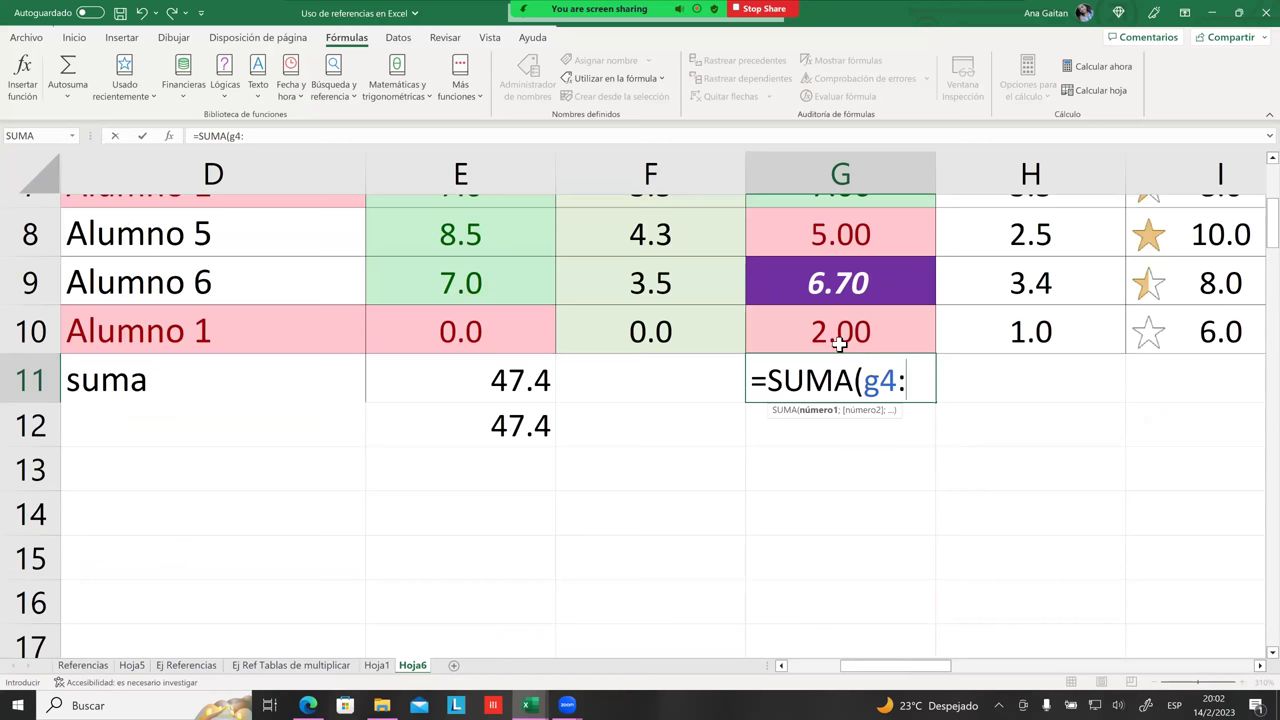
type("g10")
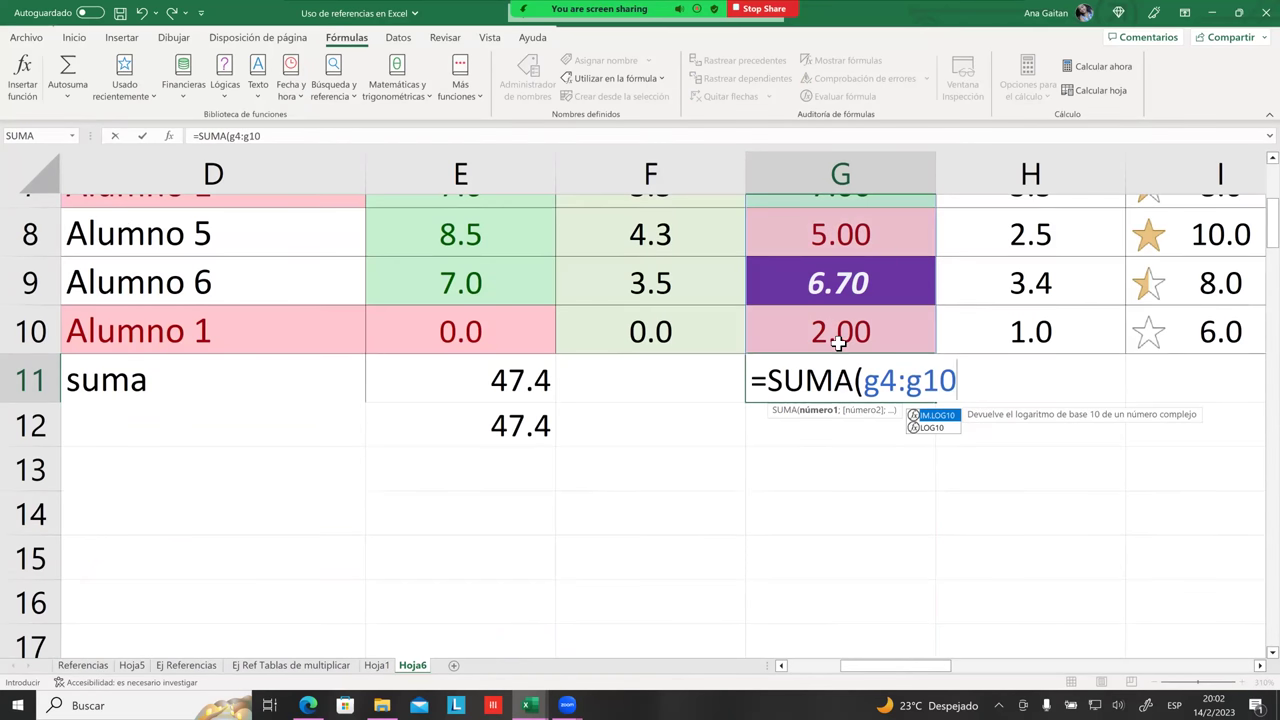
type(")")
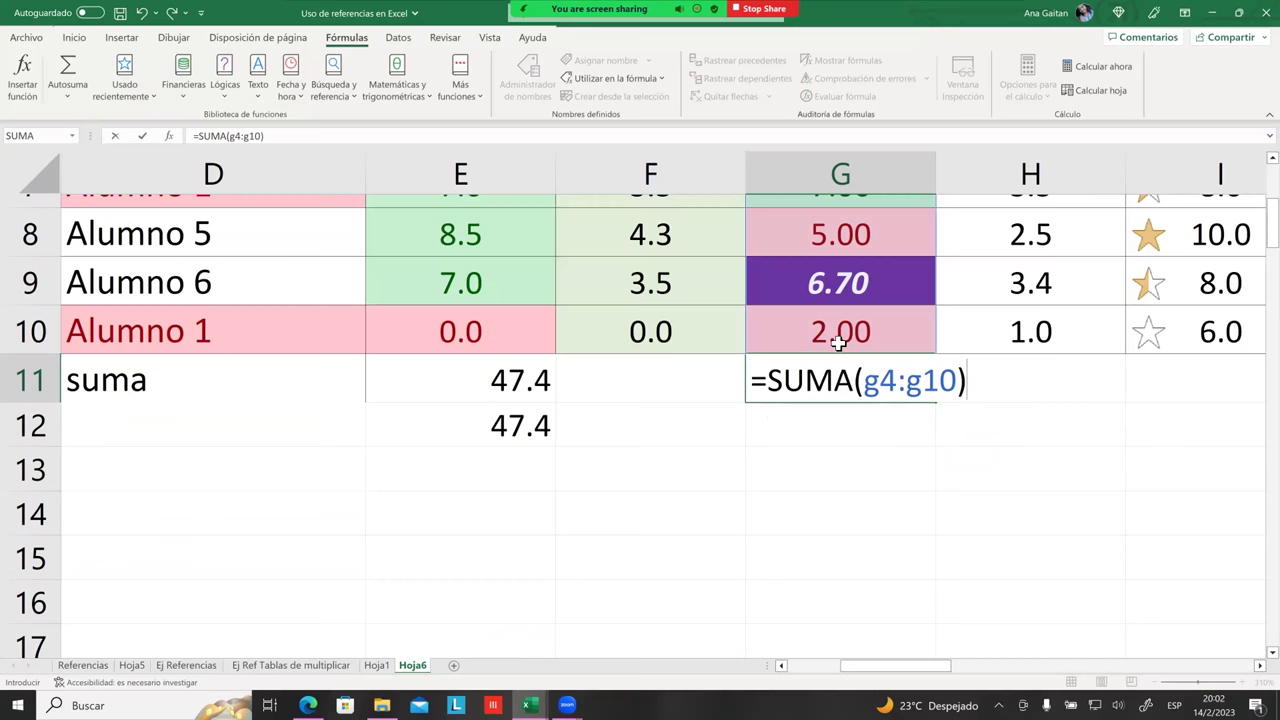
key("Return")
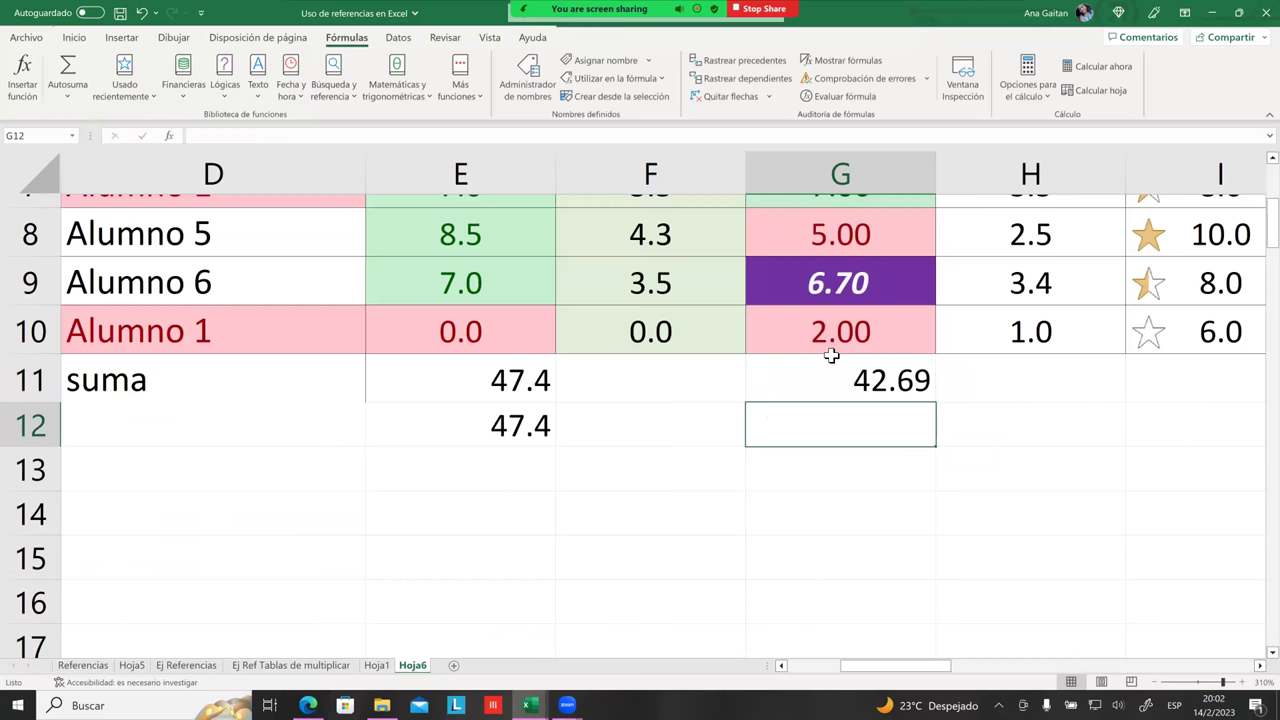
Examine the range reference in the G11 formula against the Nota 2 grades in G4:G10, leaving the formula unchanged
left_click(838, 381)
double_click(838, 384)
key("Return")
left_click(838, 381)
scroll(838, 381, "up", 3)
left_click_drag(838, 355, 838, 403)
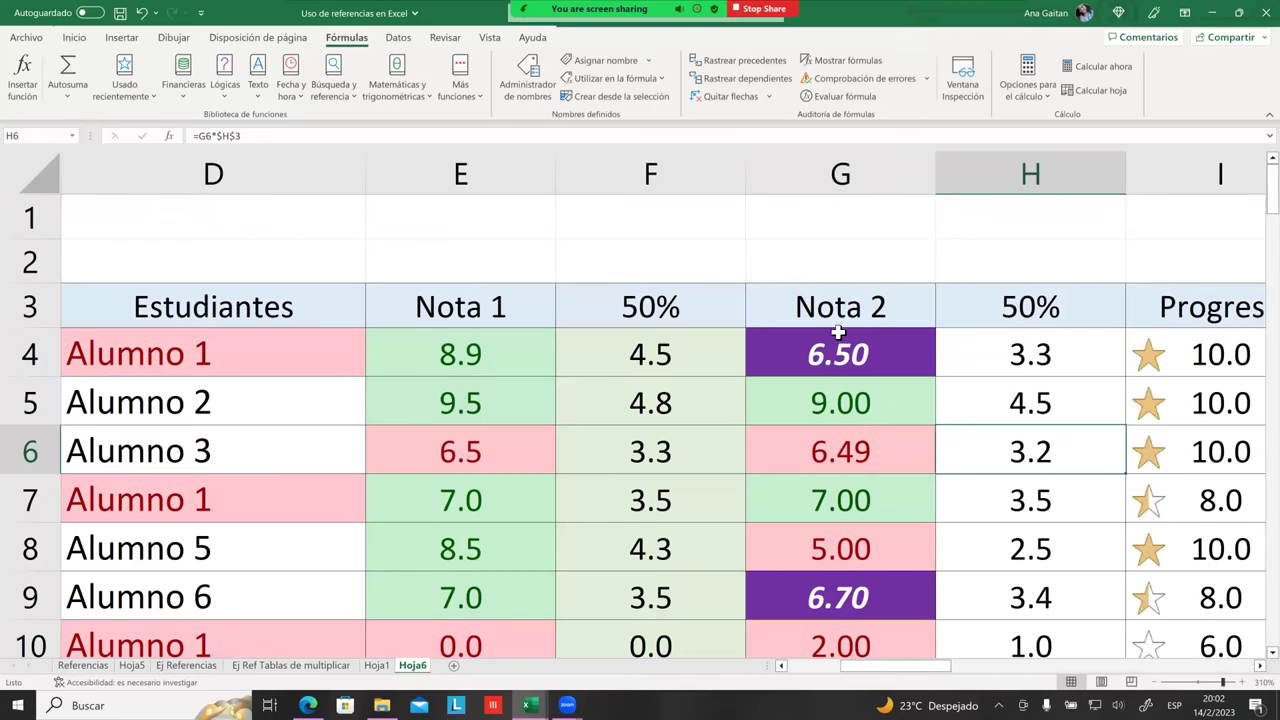
left_click(840, 350)
left_click_drag(840, 352, 840, 512)
left_click(840, 606)
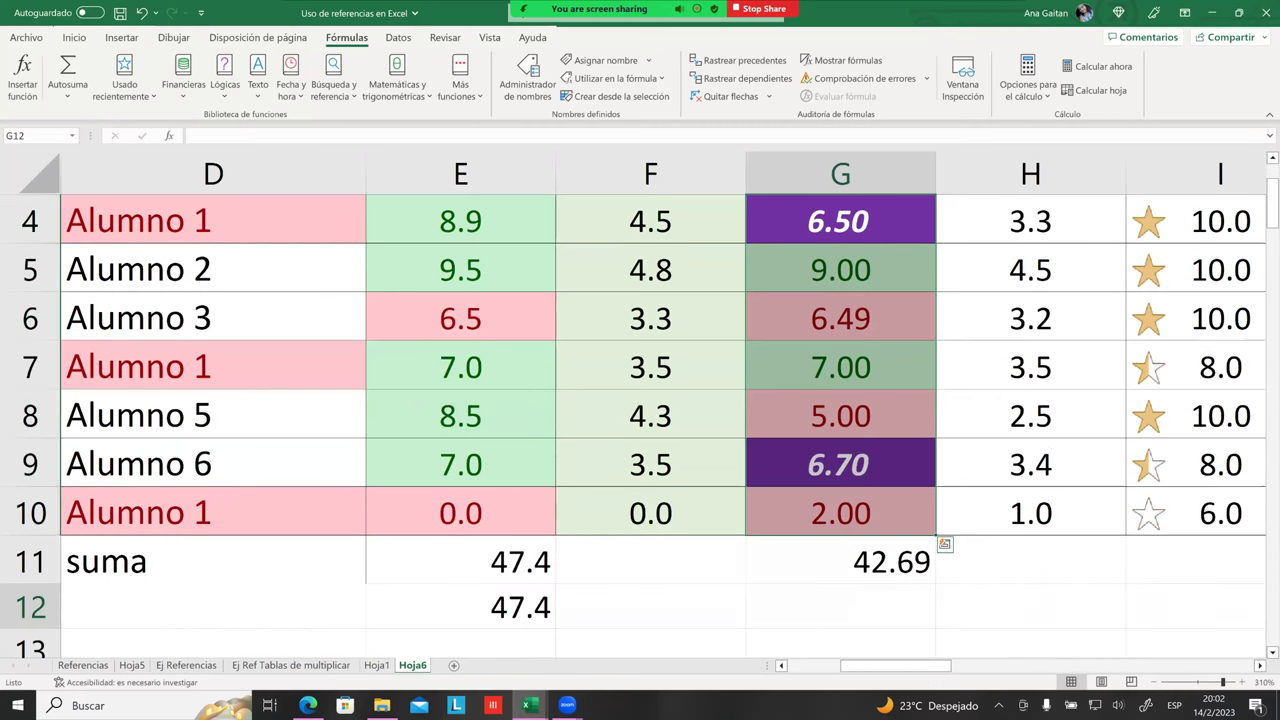
left_click(840, 561)
left_click(840, 606)
left_click(840, 561)
double_click(840, 561)
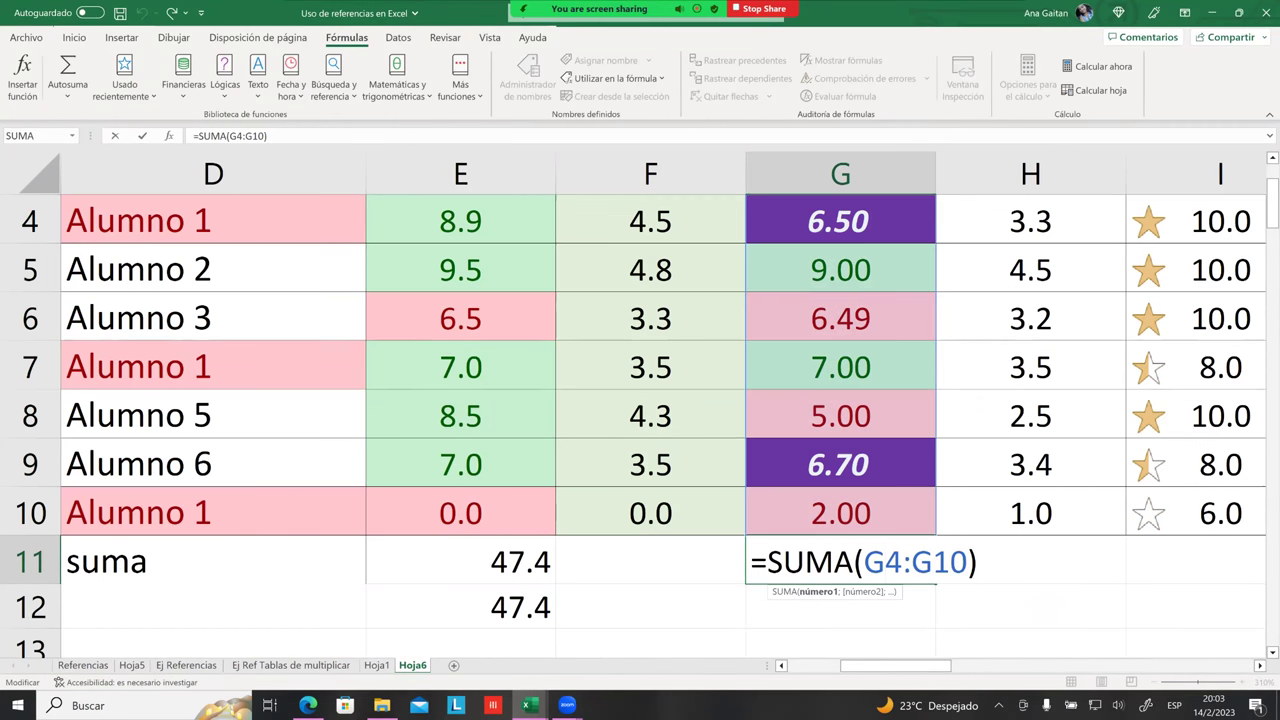
scroll(640, 400, "up", 1)
scroll(640, 400, "down", 2)
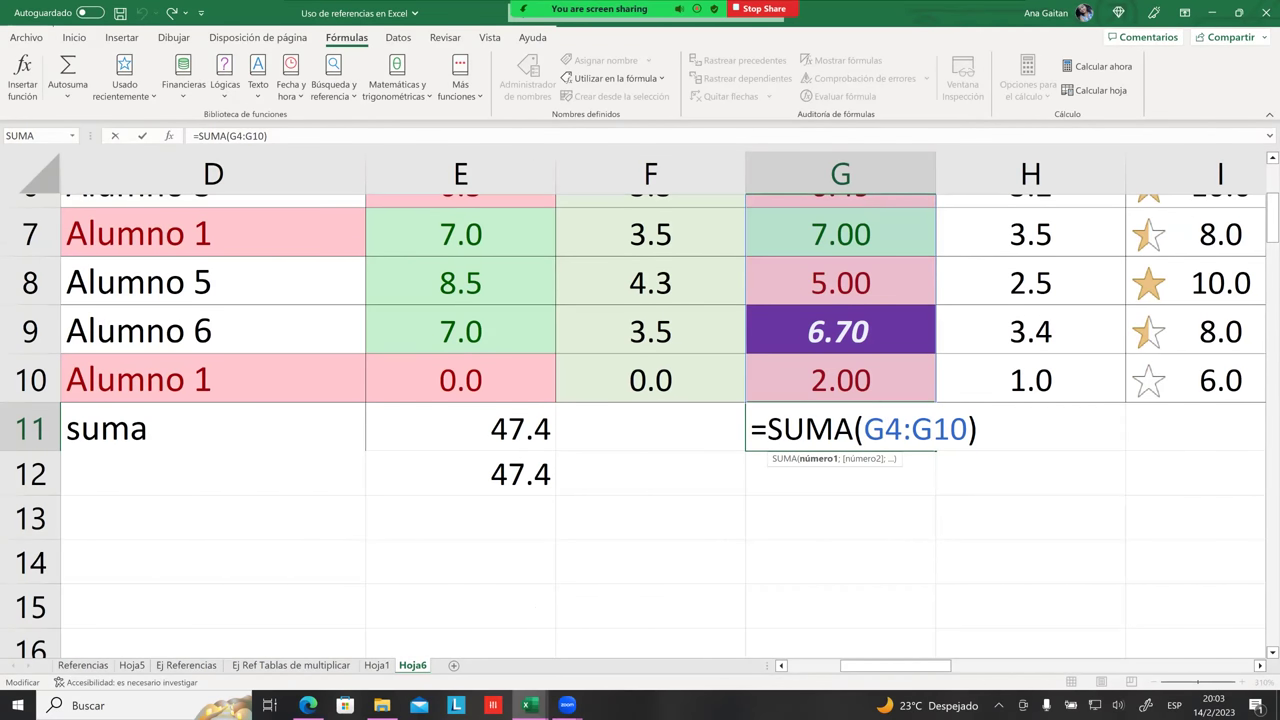
scroll(640, 400, "up", 1)
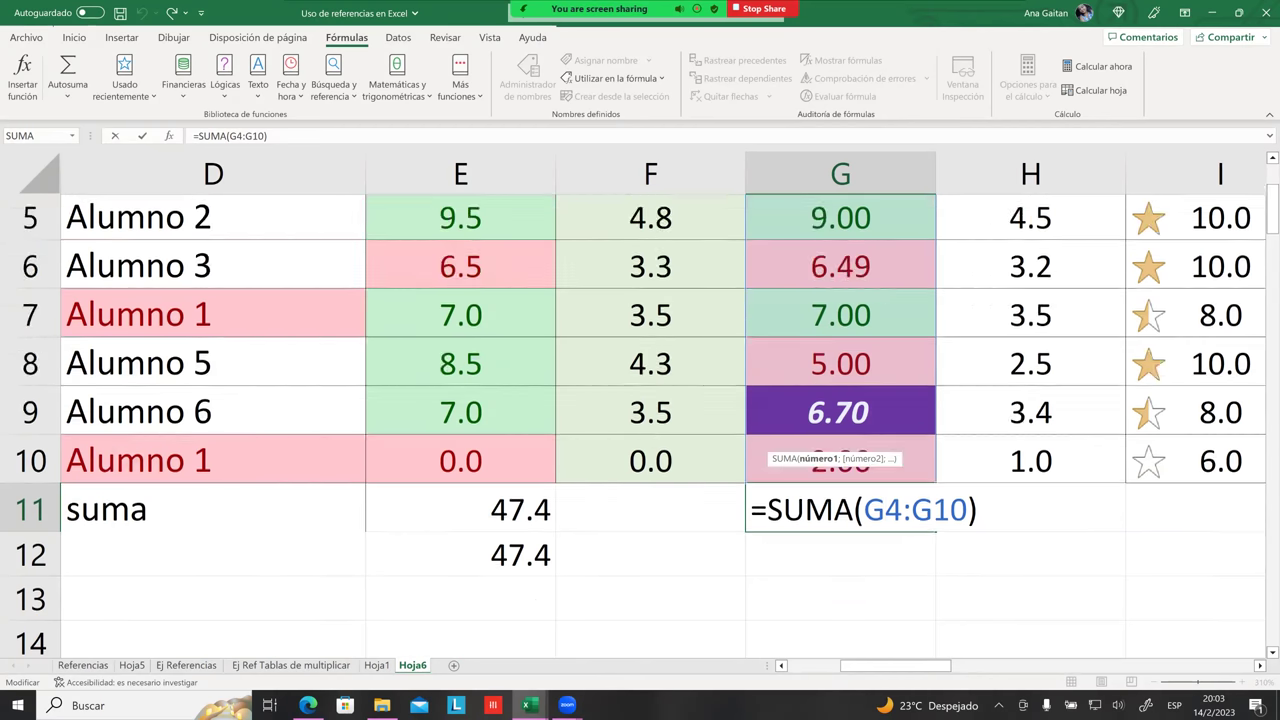
scroll(640, 400, "up", 2)
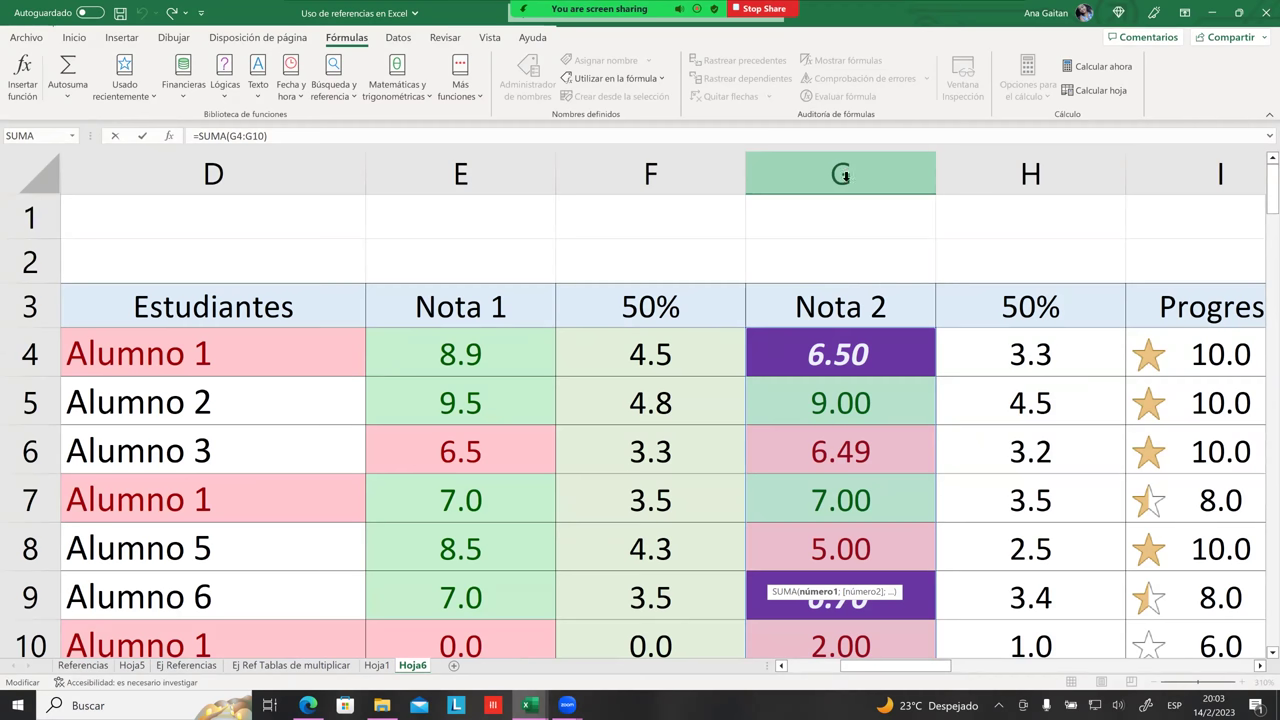
scroll(841, 325, "down", 3)
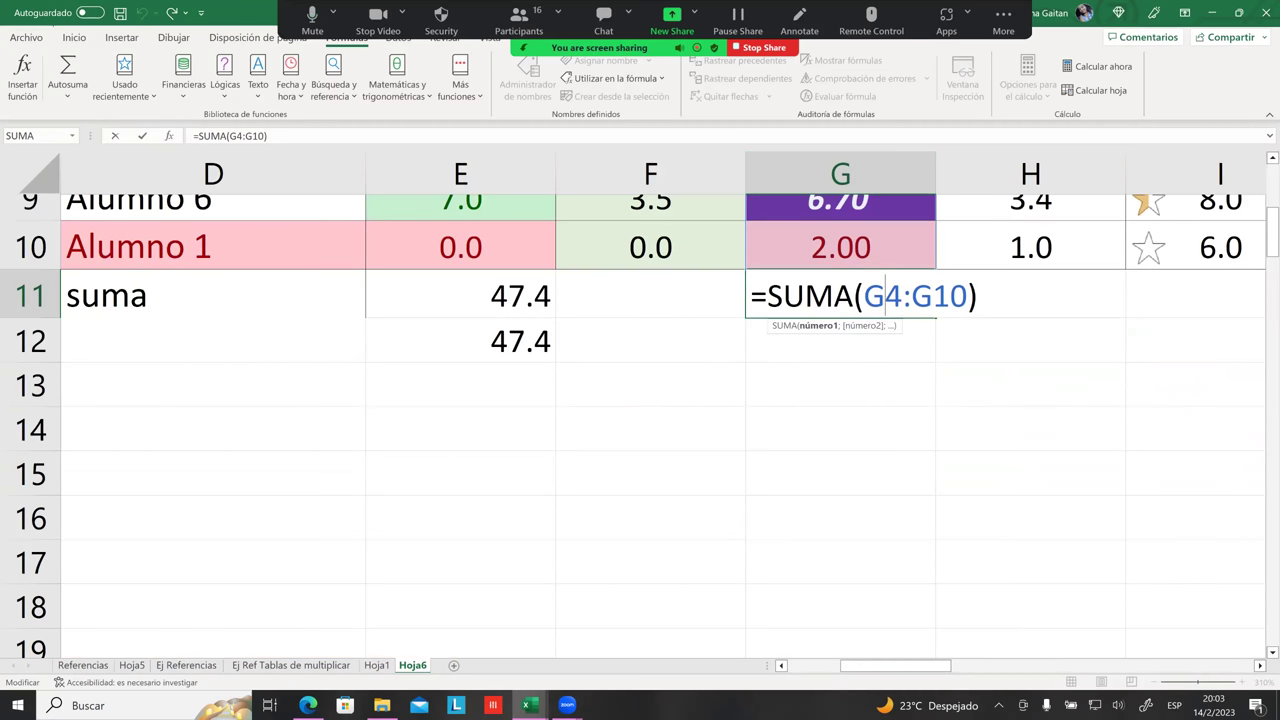
key("Return")
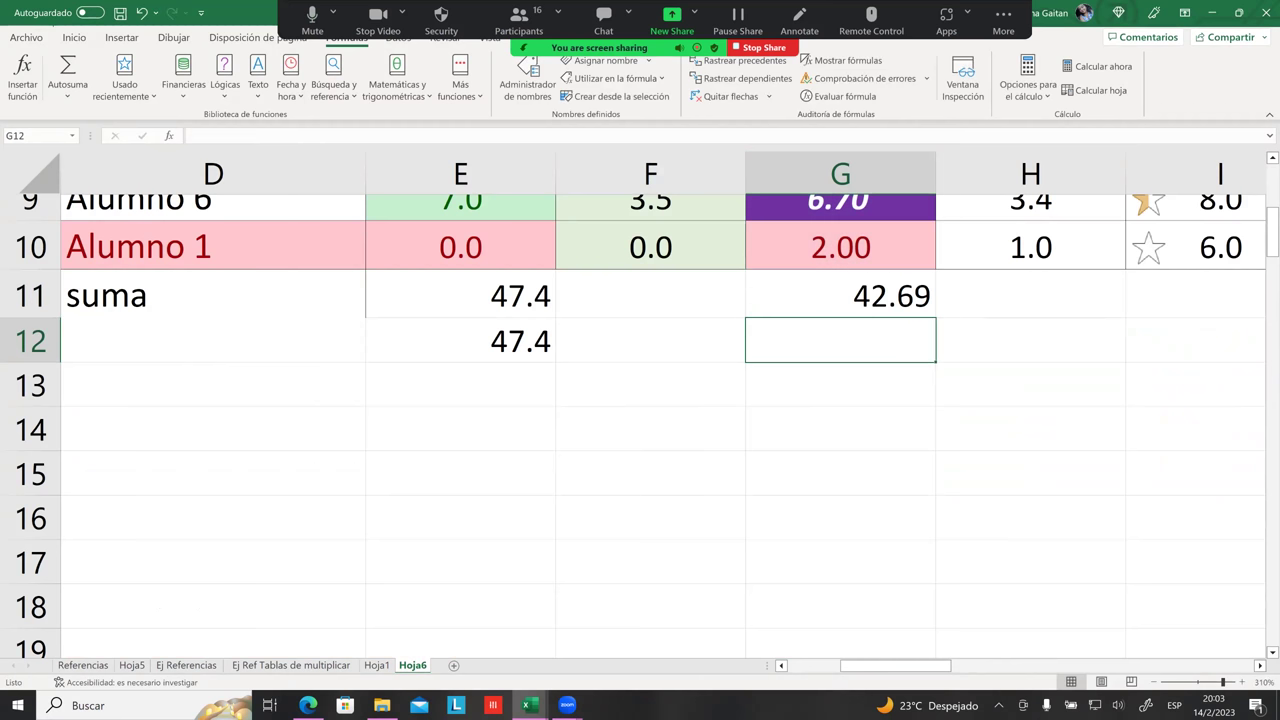
Sum the Nota 2 grades in G12 by their defined name with the formula =SUMA(nota_2)
type("=")
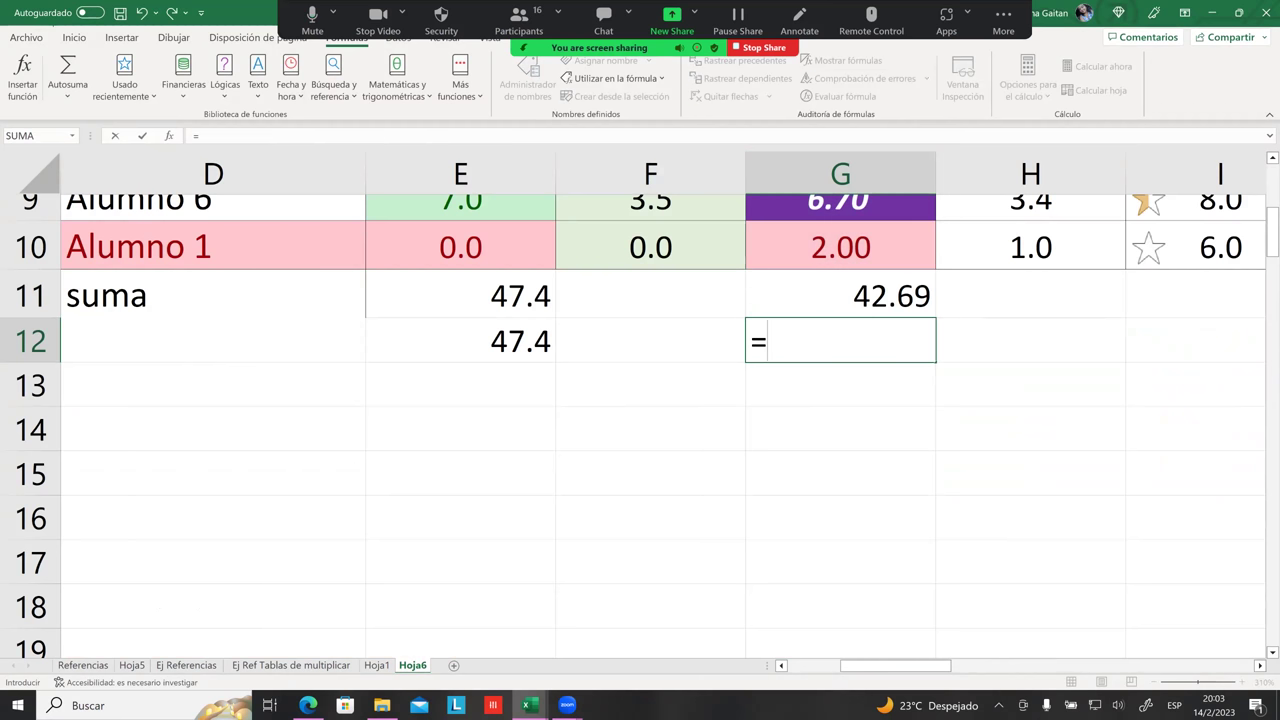
type("suma")
double_click(830, 368)
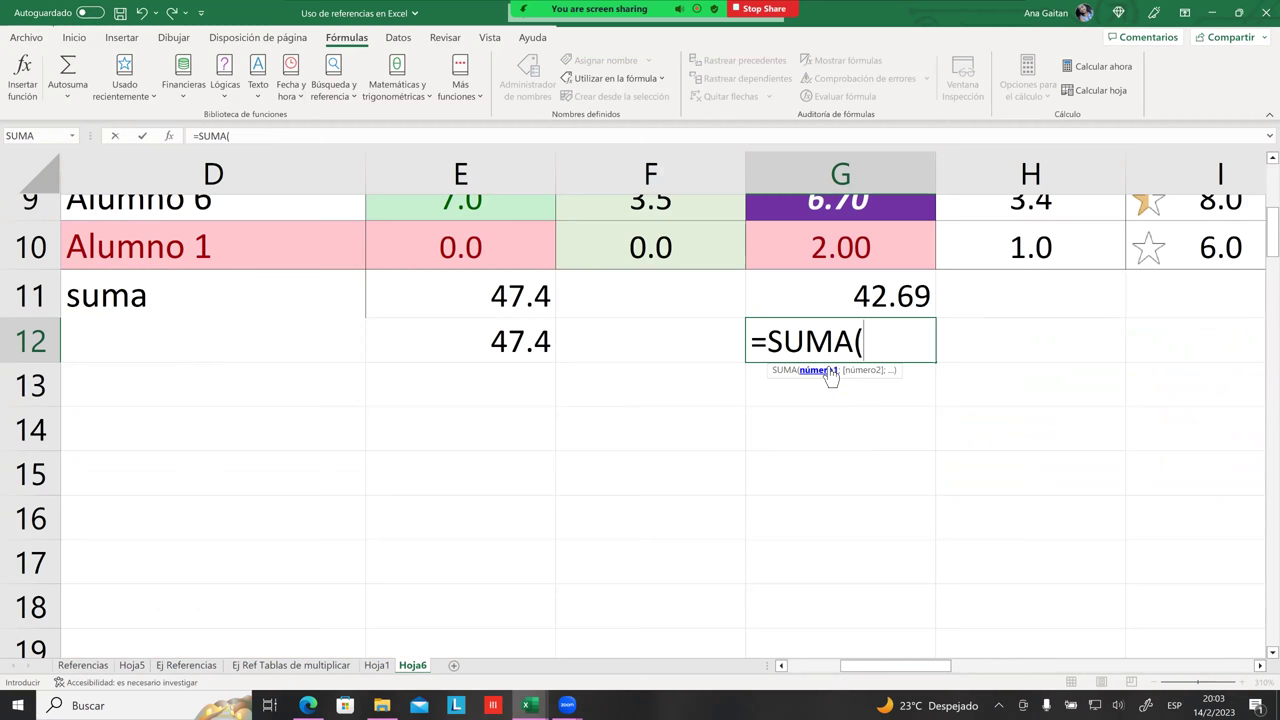
type("nota:")
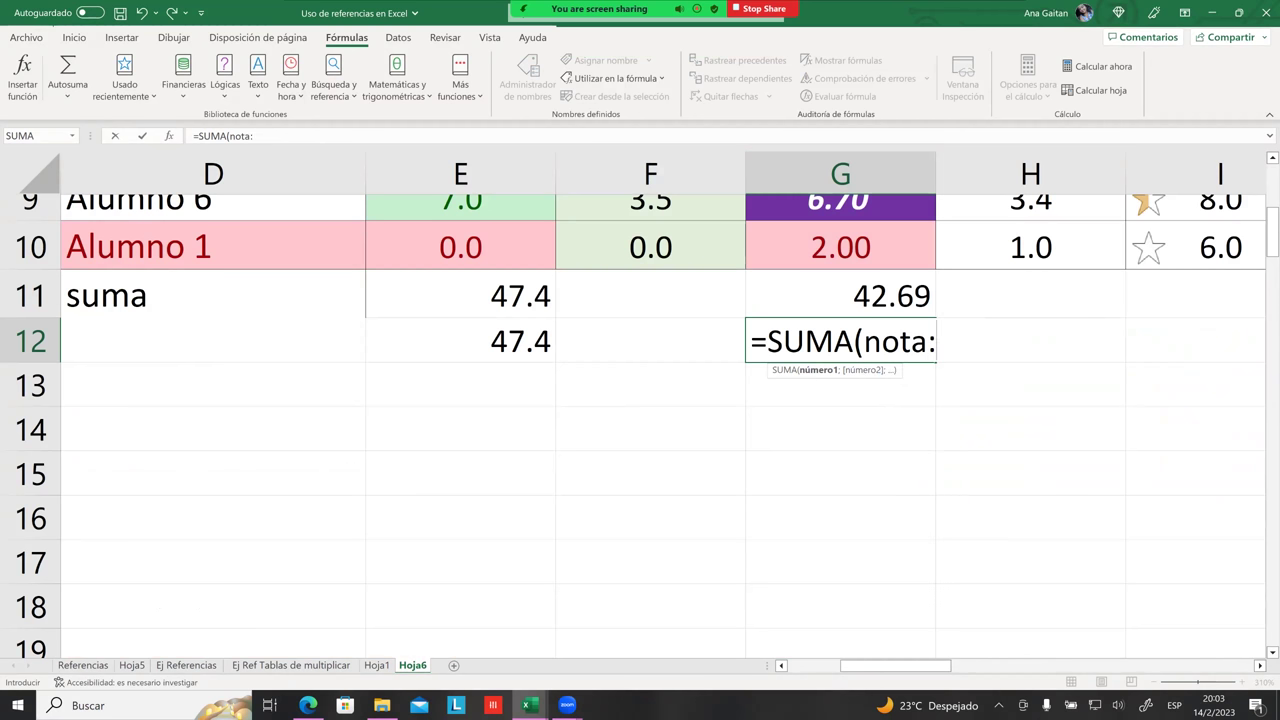
key("BackSpace")
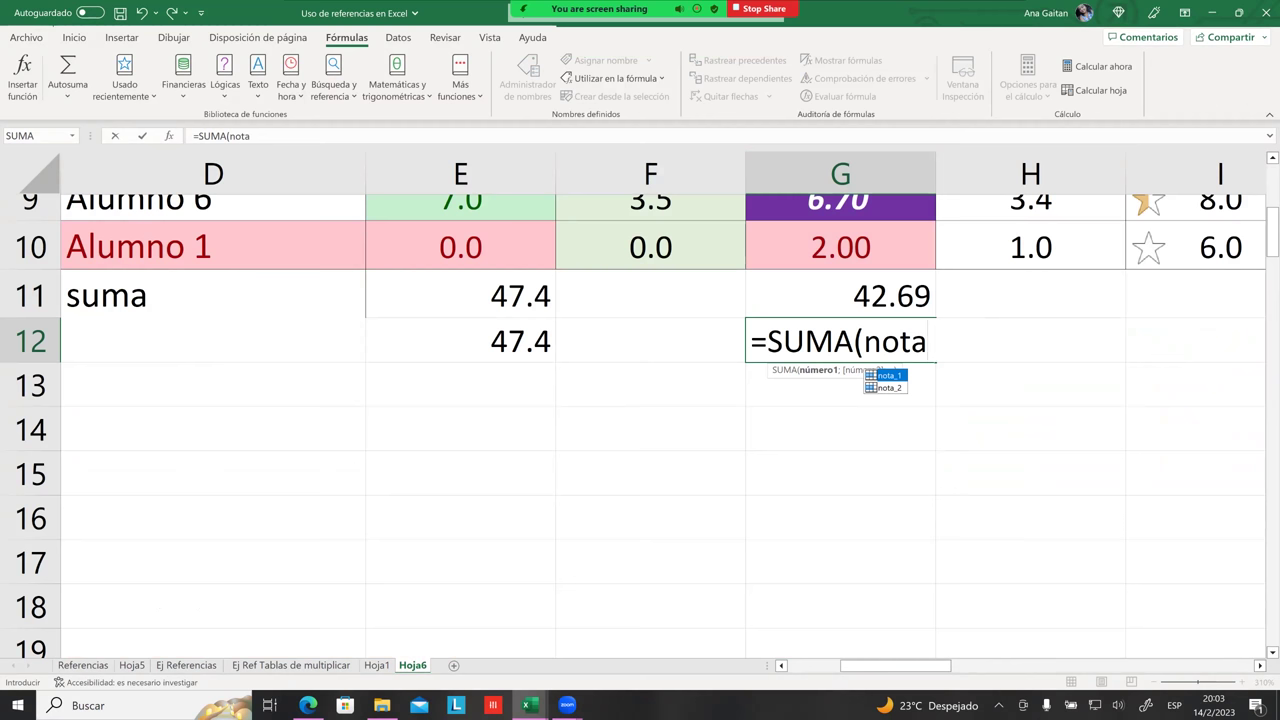
type("_2")
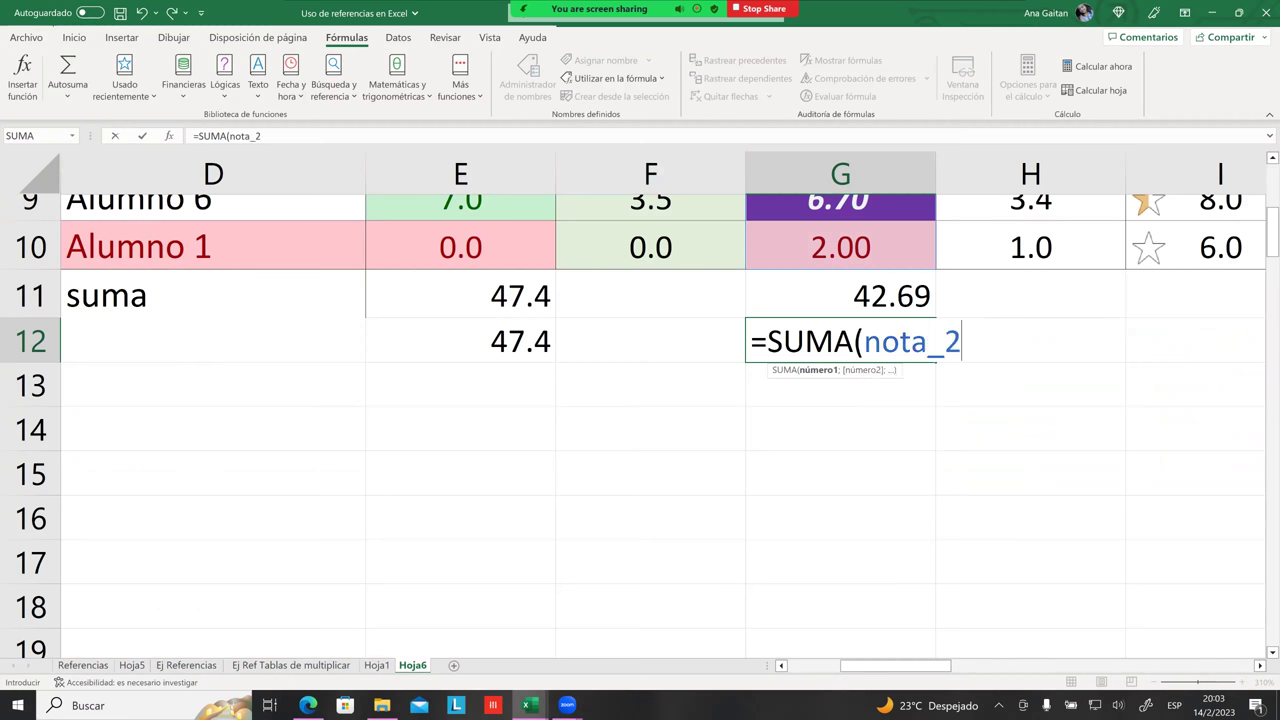
type(")")
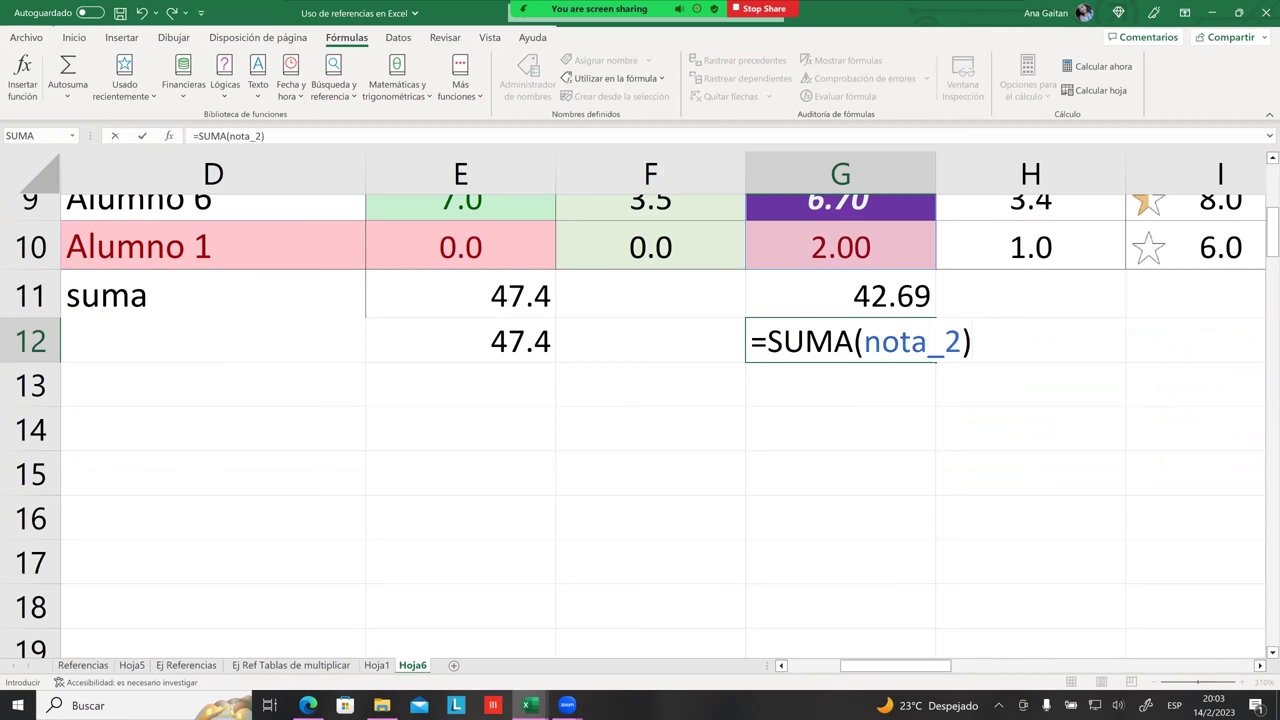
key("Return")
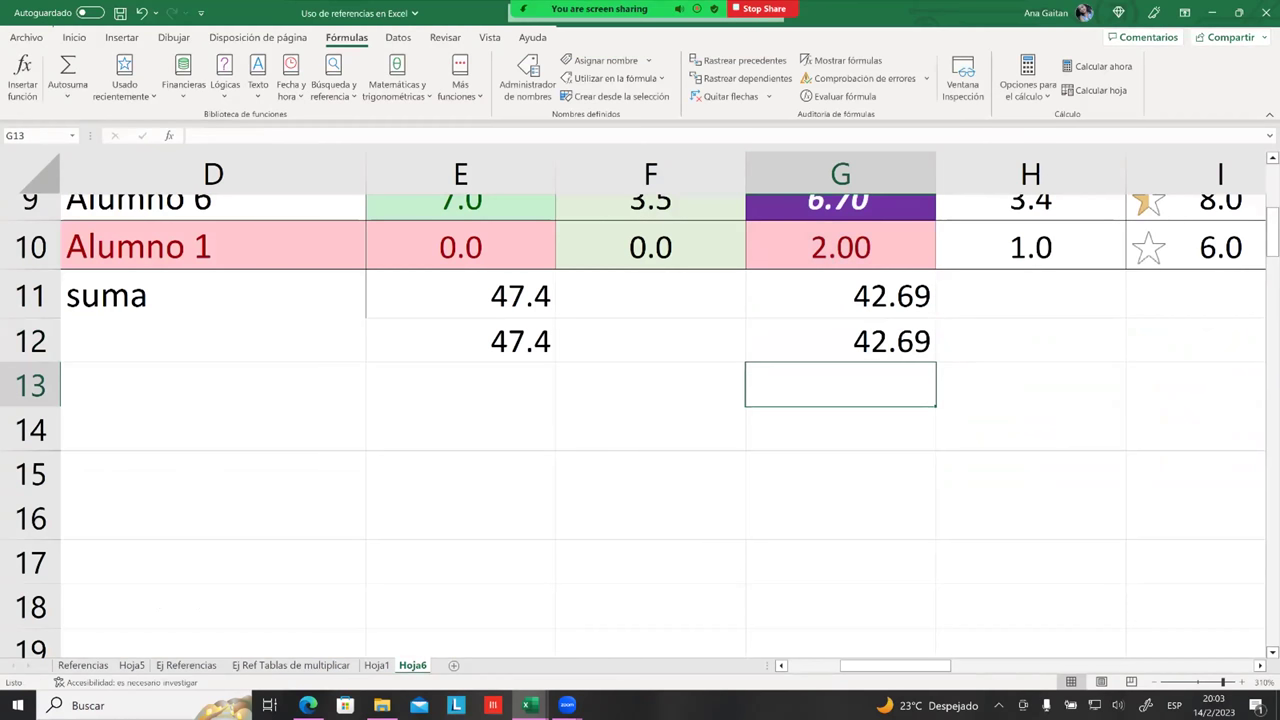
Compare the named-range formula in G12 with the cell-range formula in G11 and the table rows 4 to 10 they draw on
left_click(840, 341)
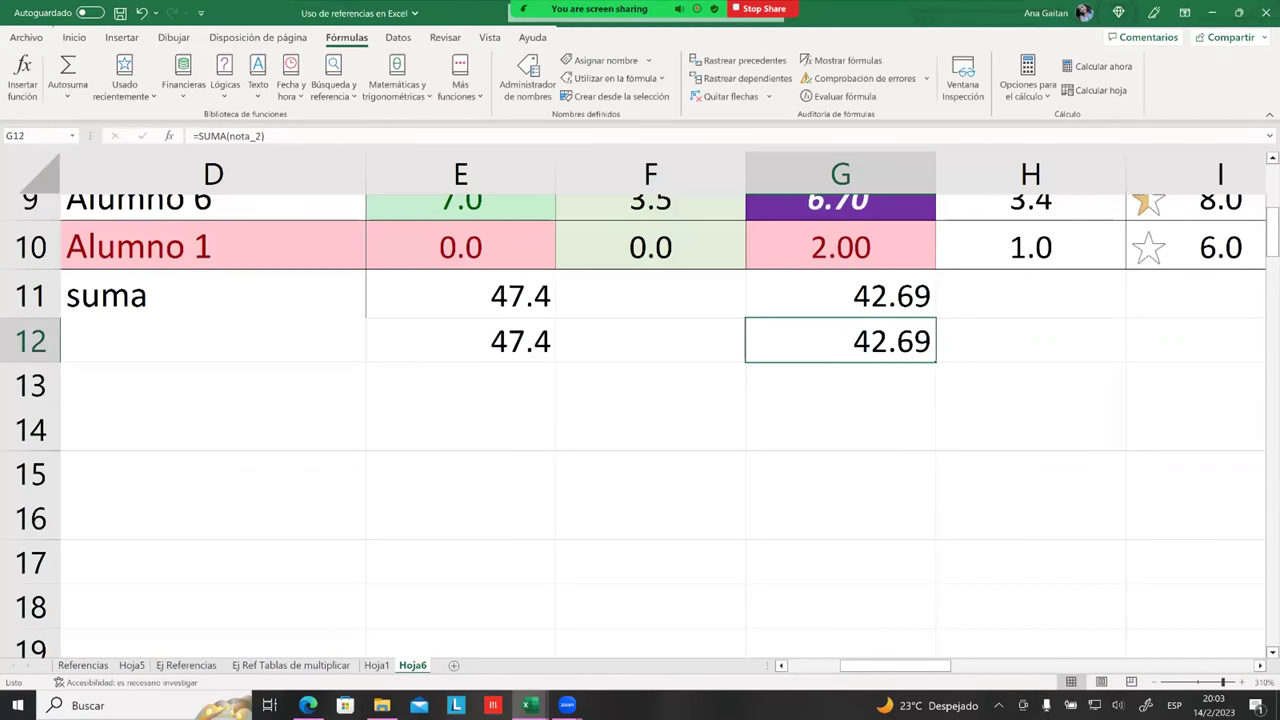
left_click(840, 295)
left_click(840, 341)
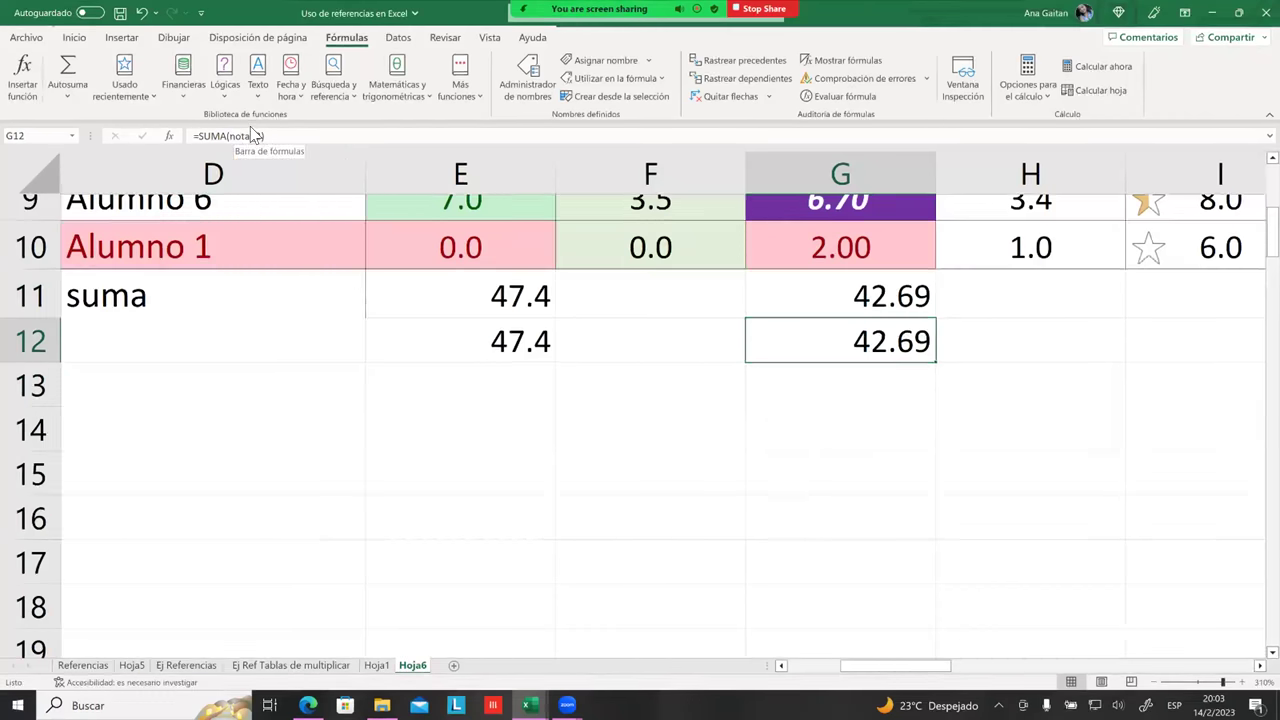
left_click(800, 308)
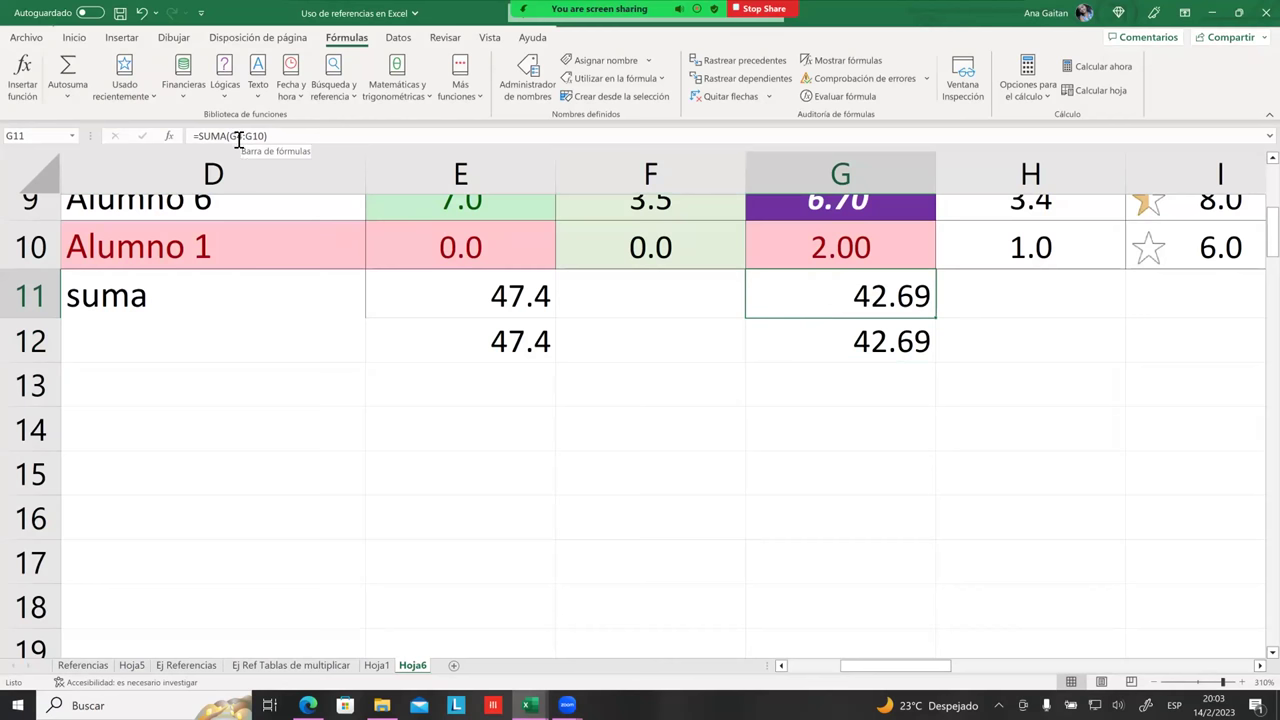
scroll(505, 185, "up", 3)
left_click(760, 352)
left_click_drag(24, 355, 28, 650)
scroll(840, 466, "down", 1)
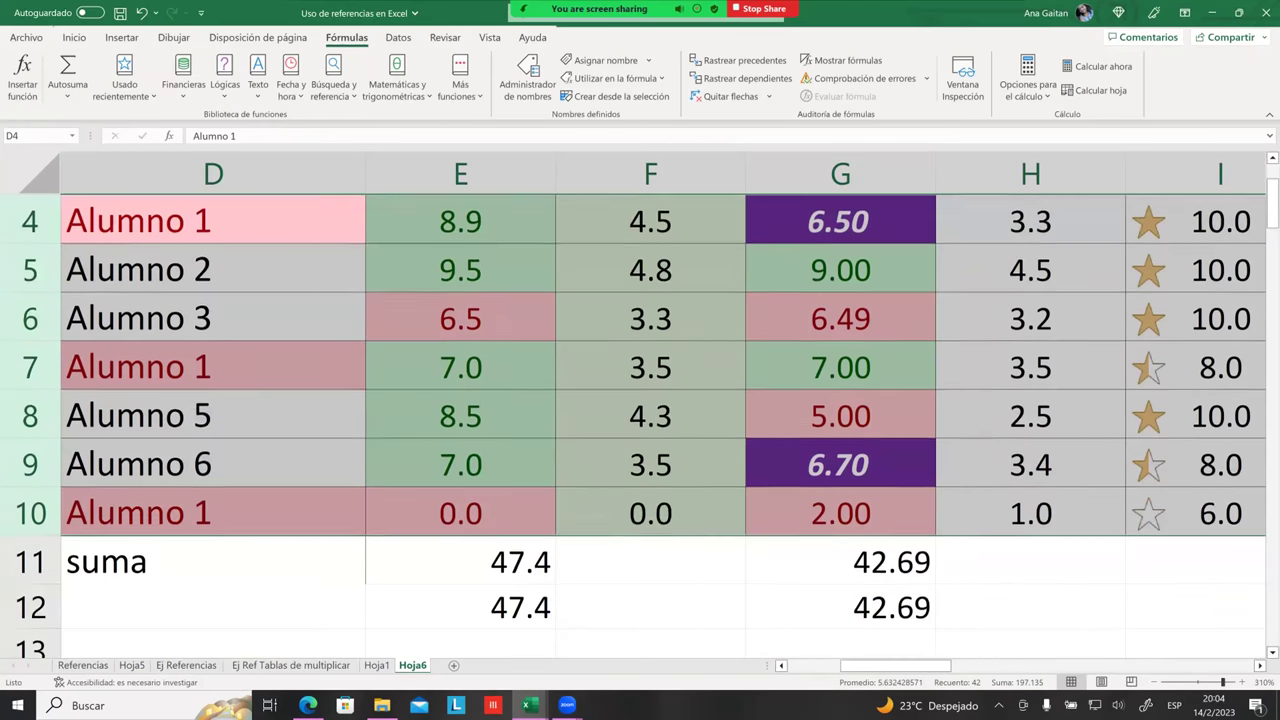
left_click(836, 466)
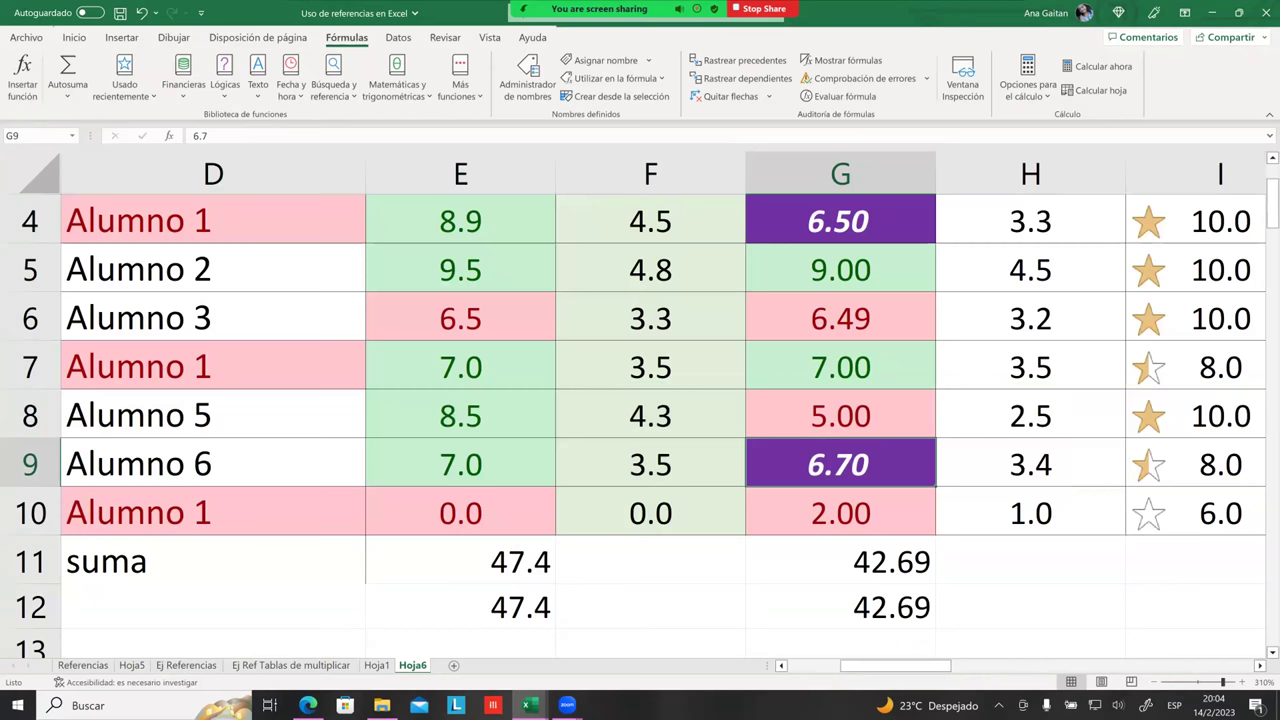
left_click(1030, 513)
left_click(840, 607)
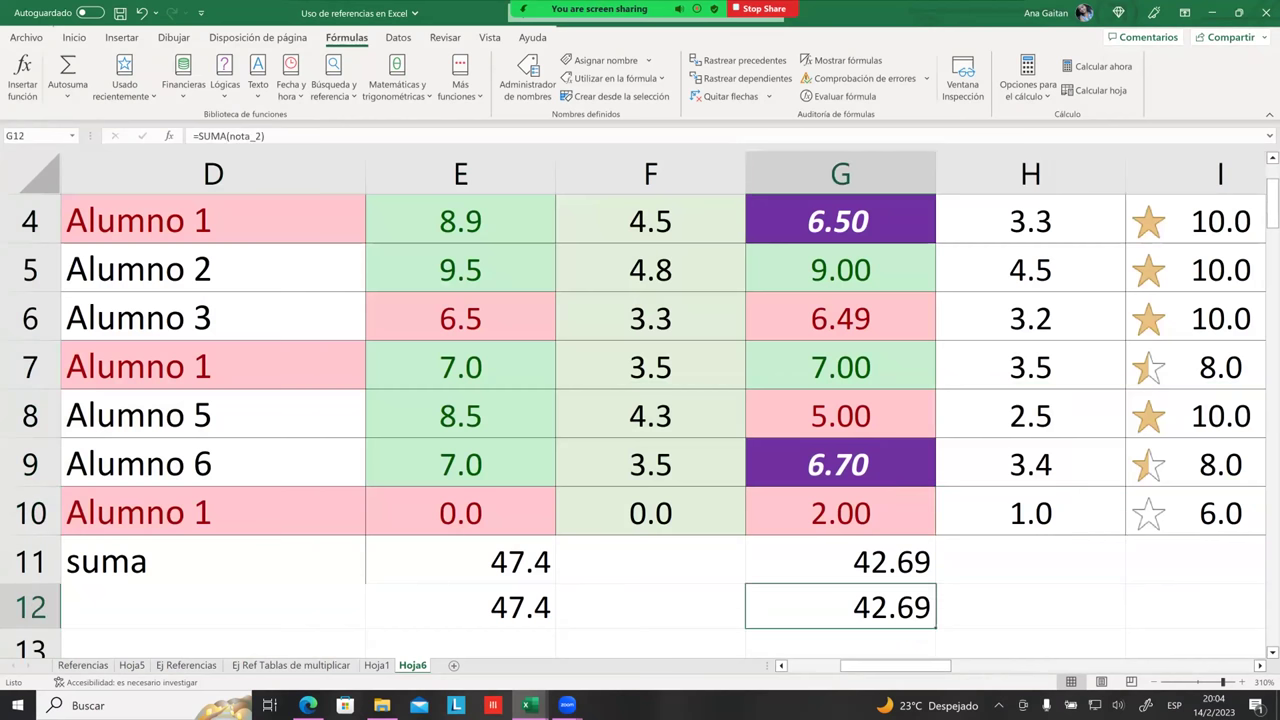
left_click(840, 561)
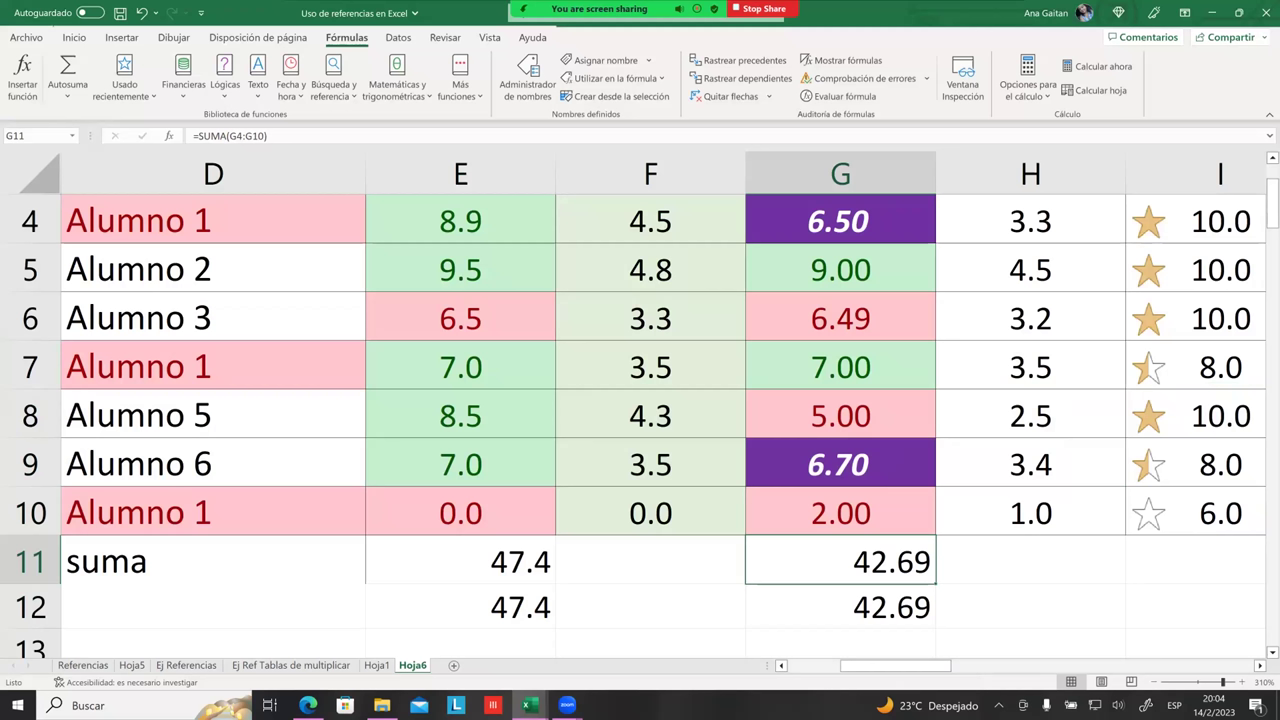
Replace the last term of the addition formula in E12 with the Nota 2 cell G10
key("F2")
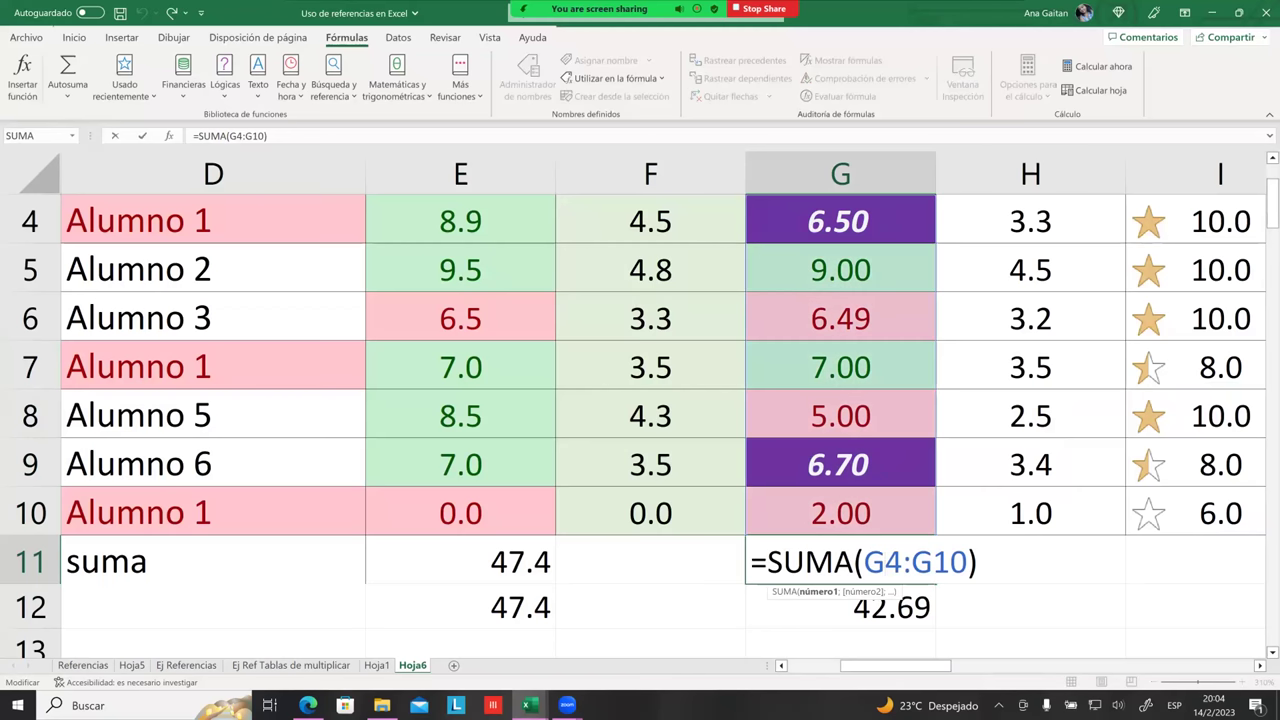
key("Return")
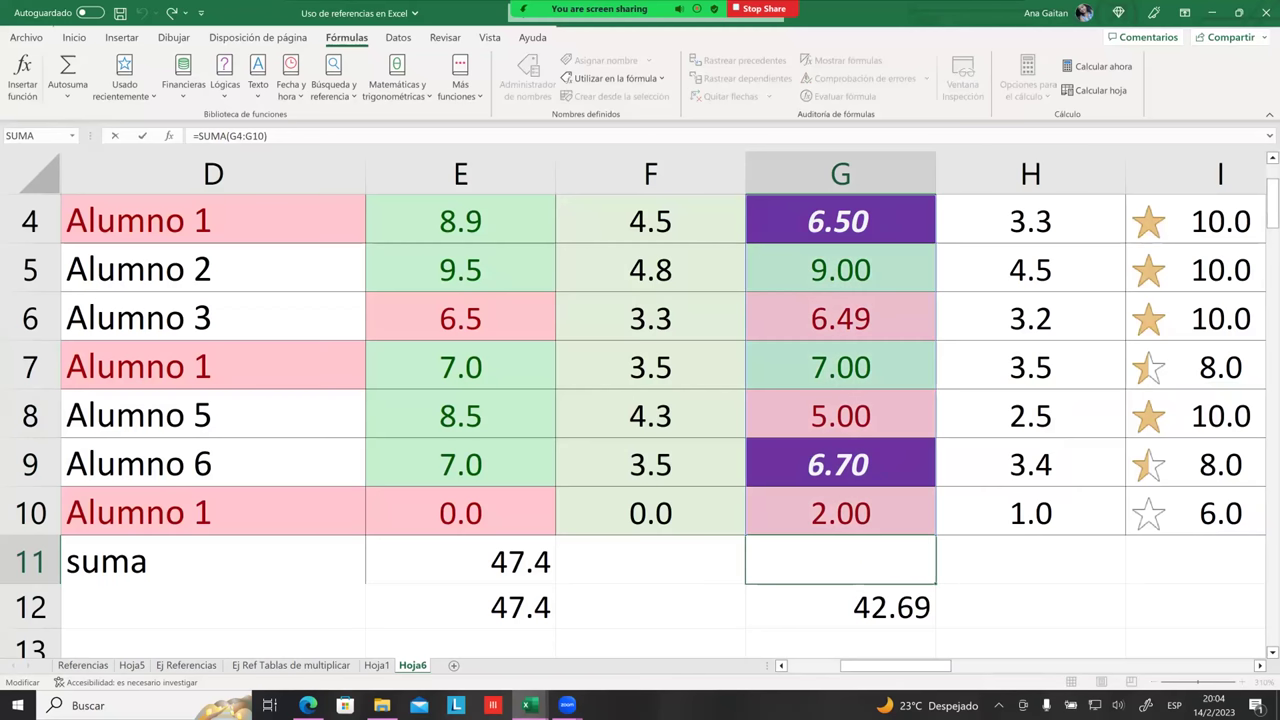
left_click(460, 607)
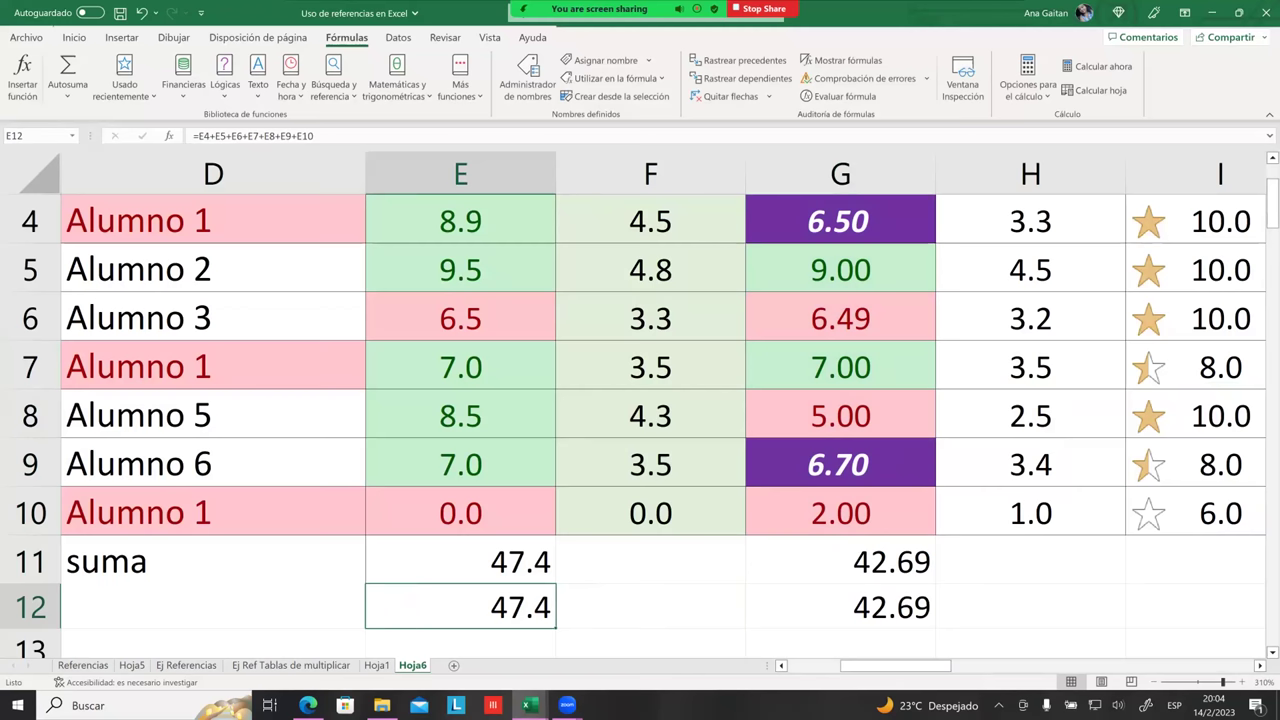
key("F2")
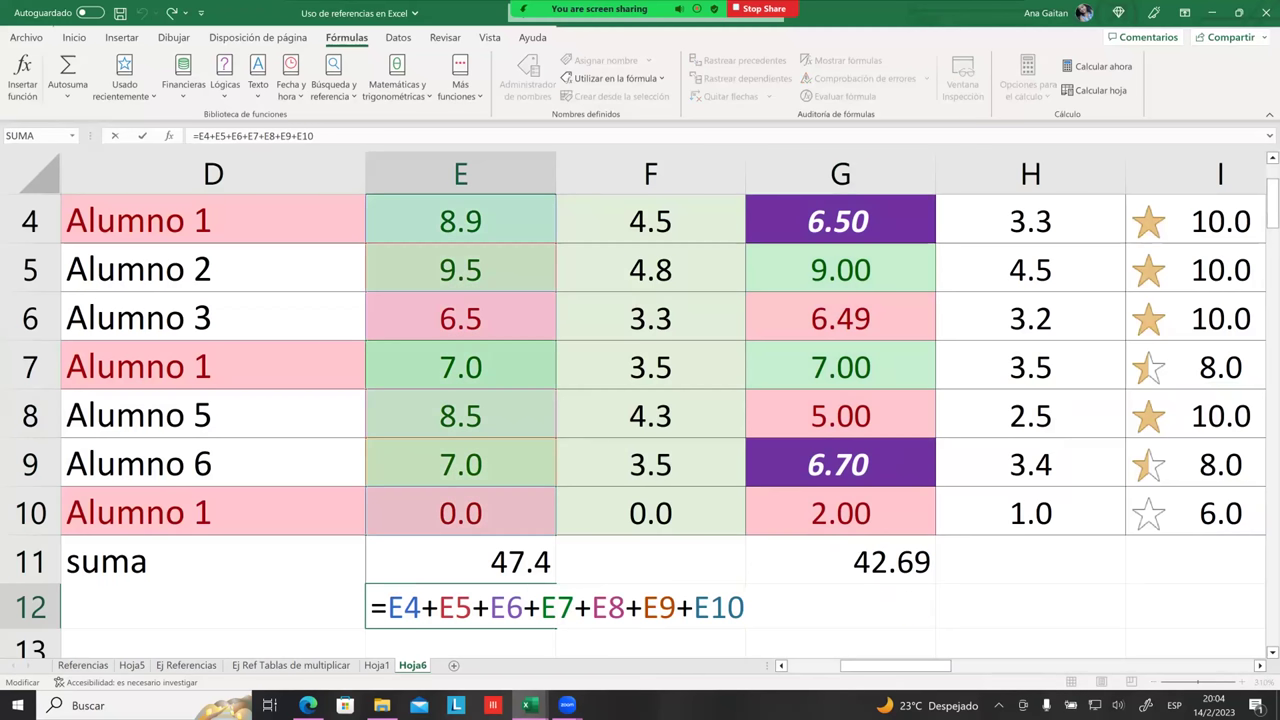
key("BackSpace")
key("BackSpace")
key("BackSpace")
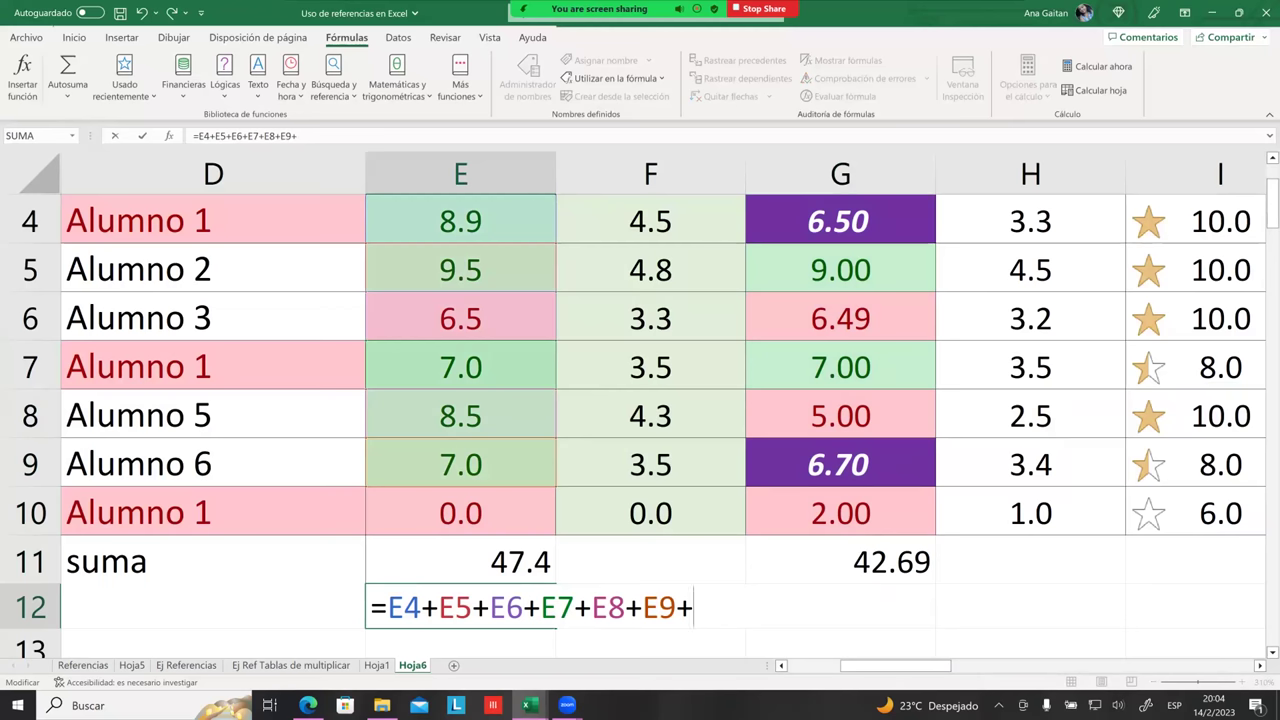
left_click(840, 512)
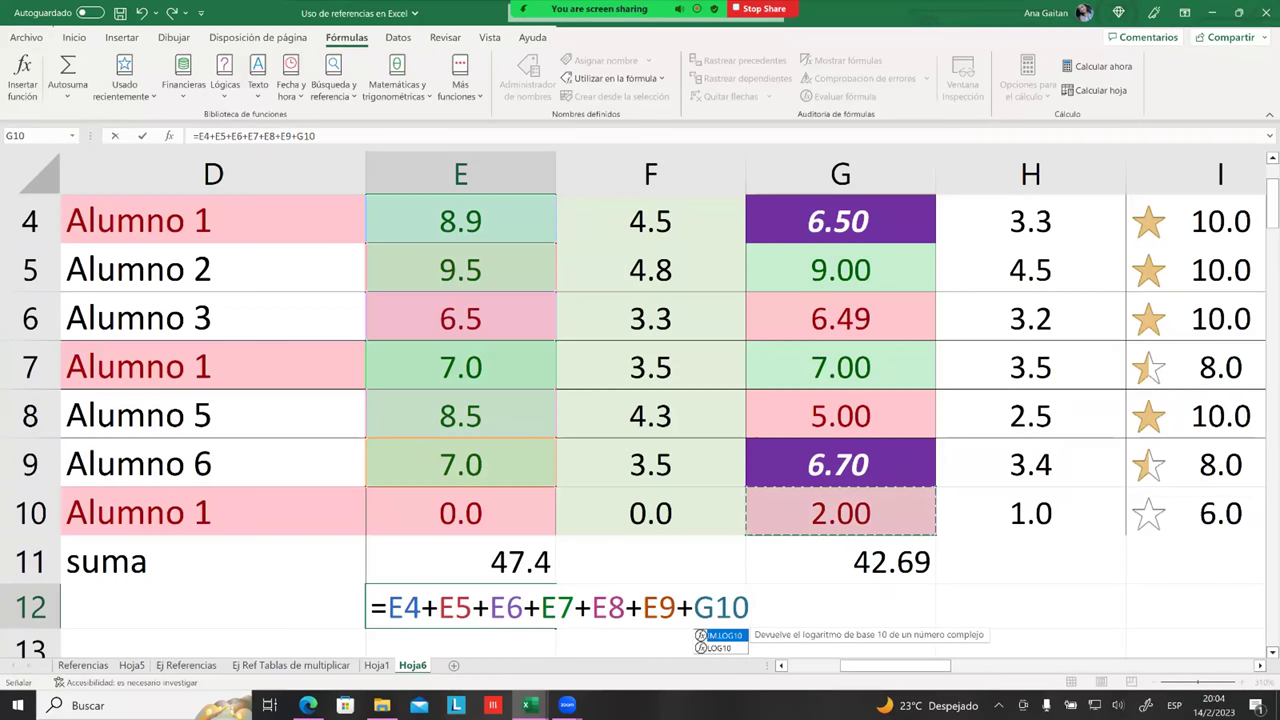
key("Return")
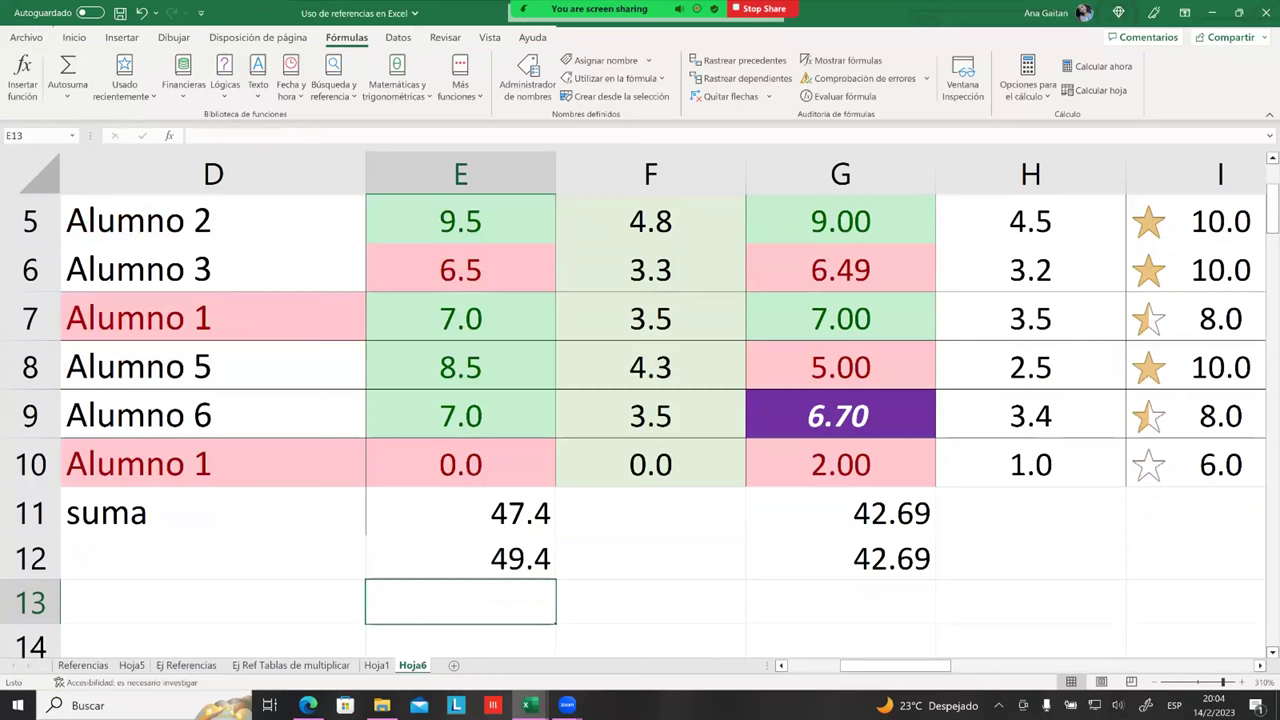
Compare the named-range sum in E11 with the cell-by-cell addition formula in E12
key("Up")
key("Up")
key("shift+Down")
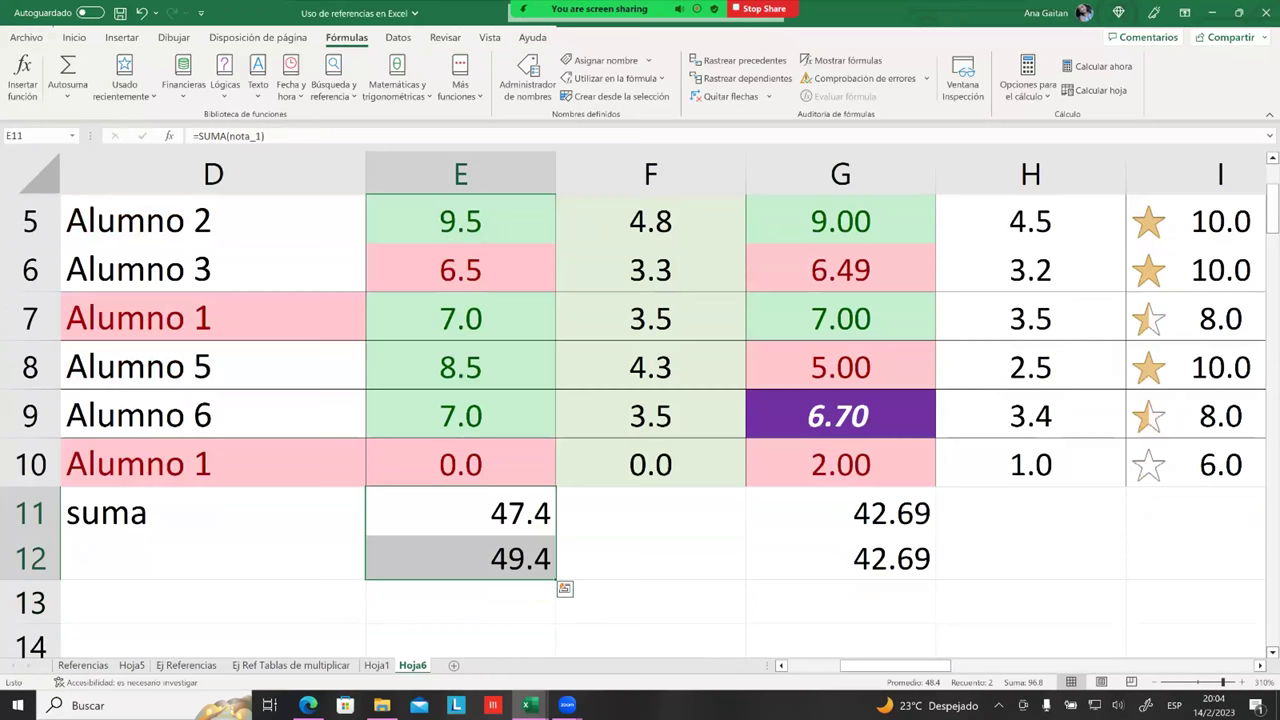
key("shift+Up")
key("Down")
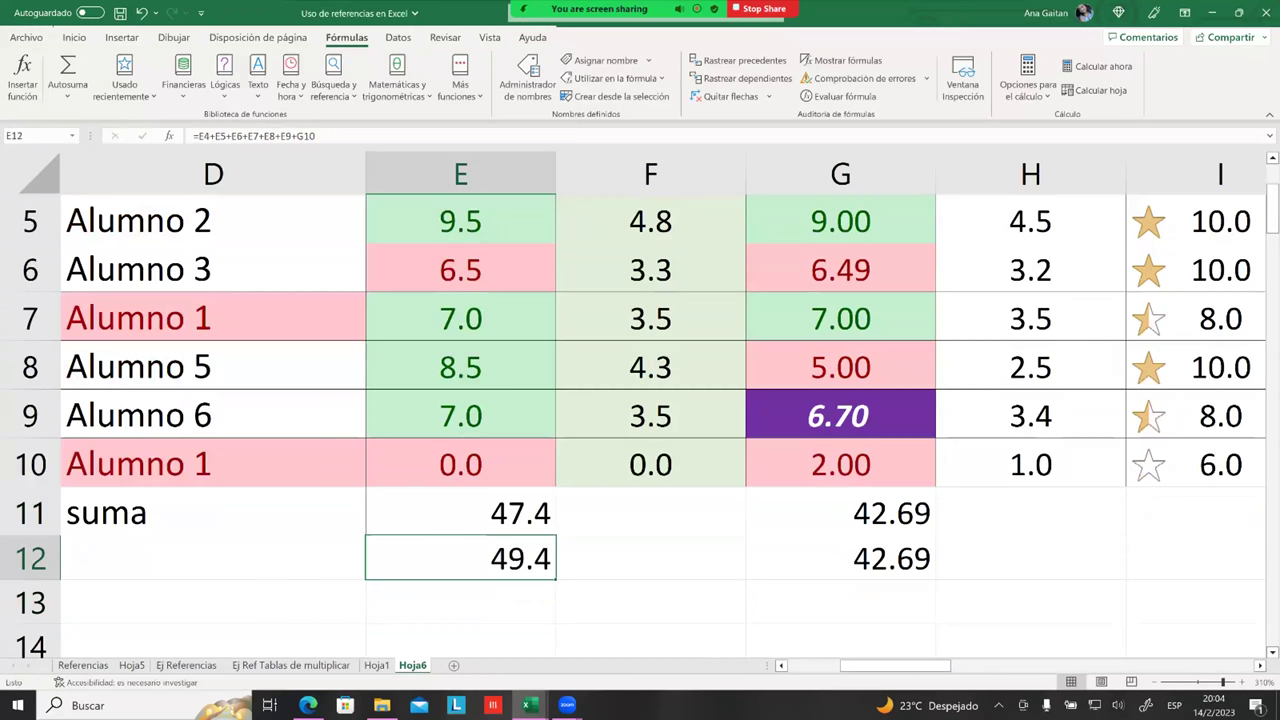
key("Right")
key("Left")
key("Up")
key("Down")
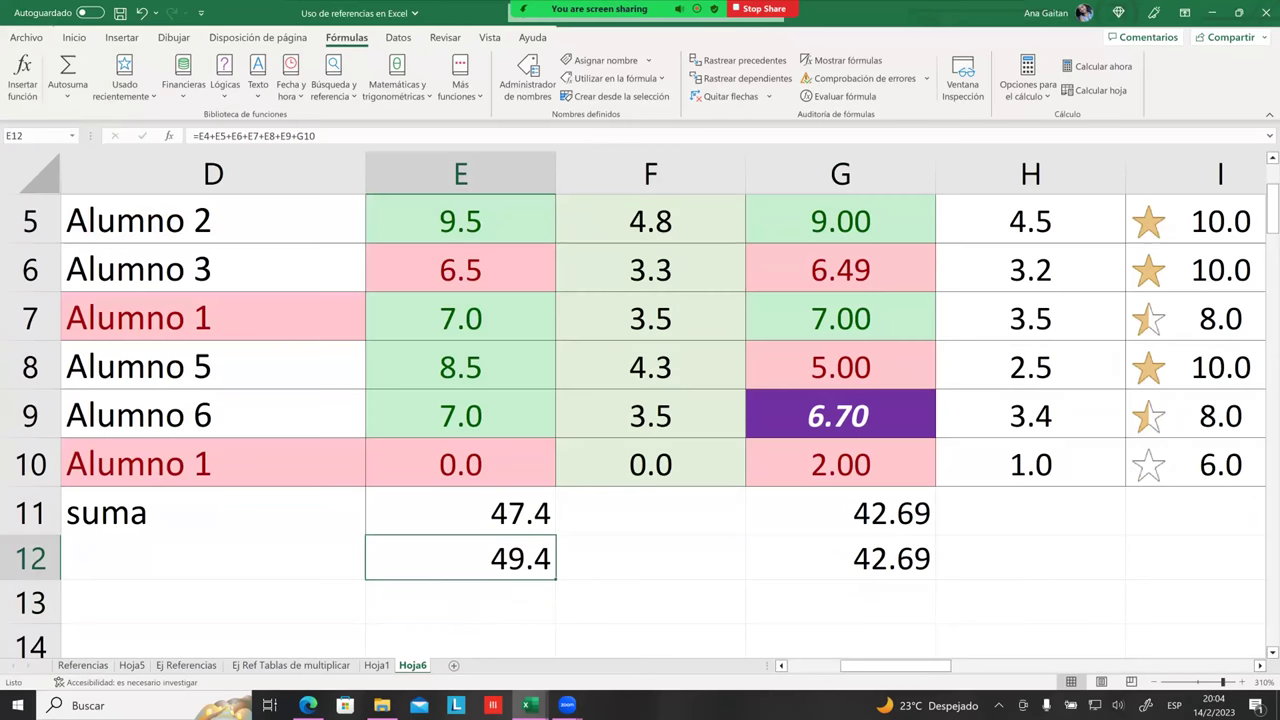
key("Right")
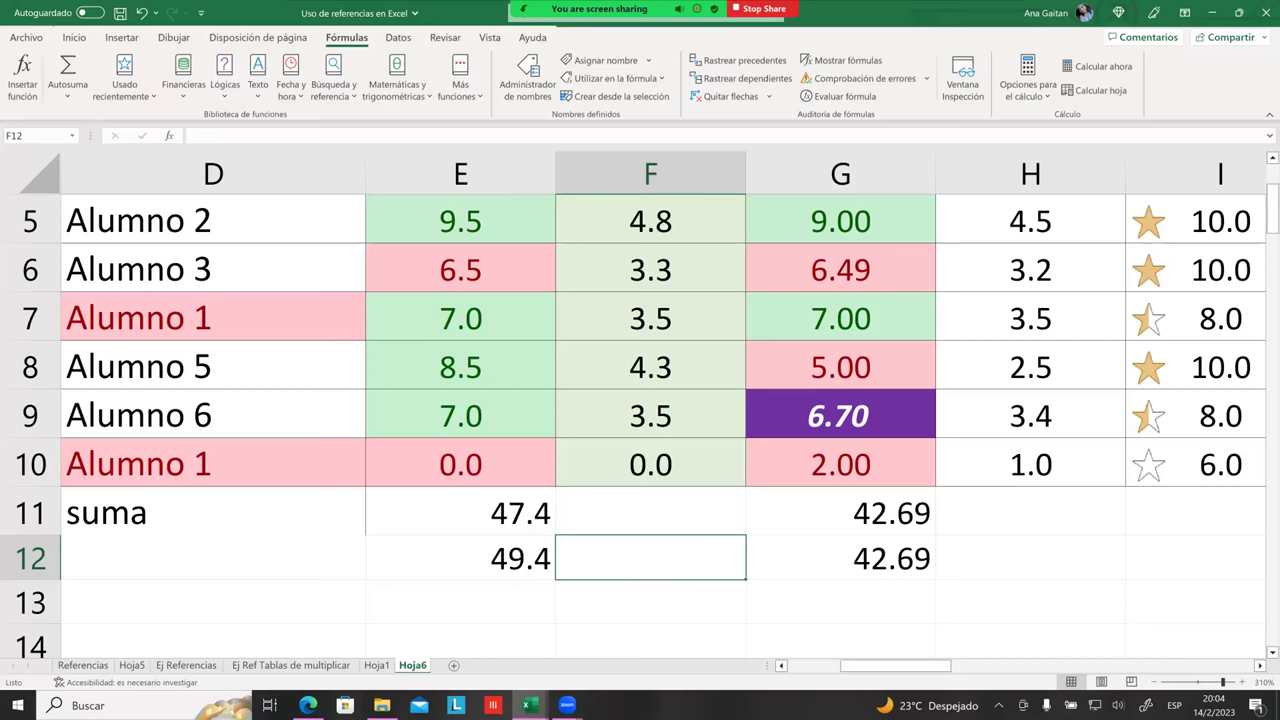
left_click(840, 600)
Change the last term of the addition in E12 to E11, giving =E4+E5+E6+E7+E8+E9+E11
left_click(540, 558)
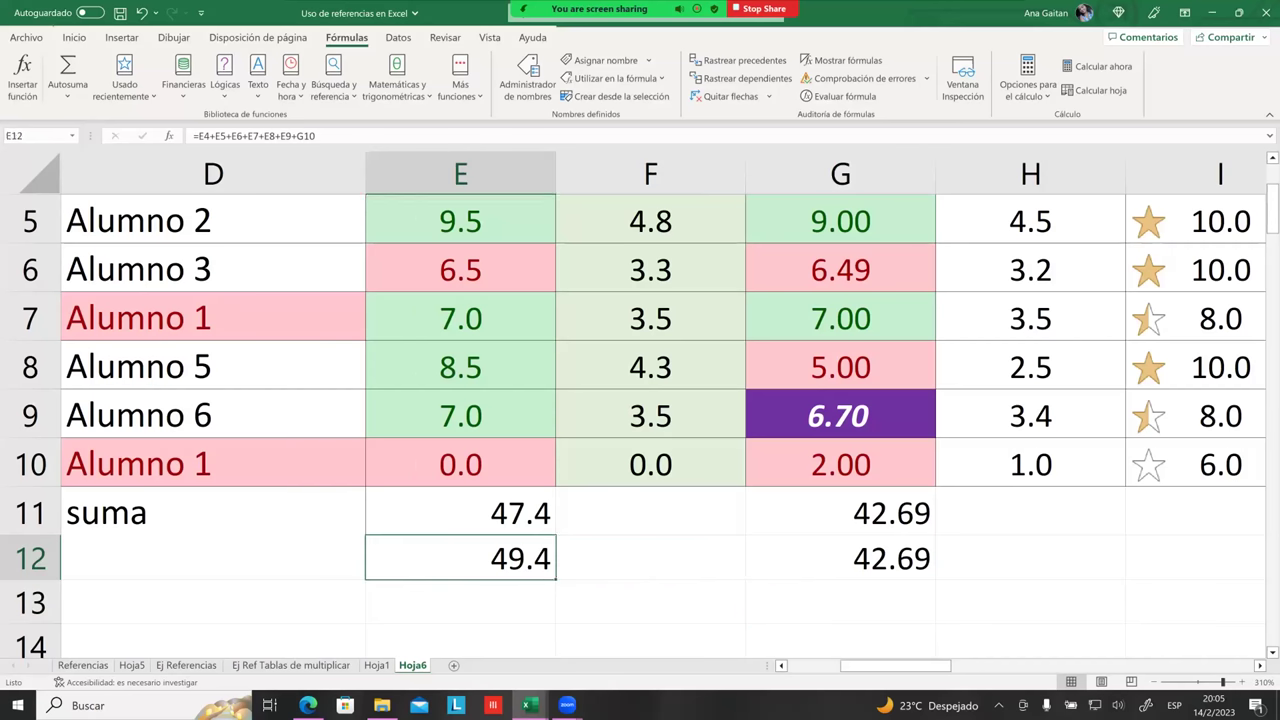
double_click(540, 558)
left_click(749, 558)
key("BackSpace")
key("BackSpace")
key("BackSpace")
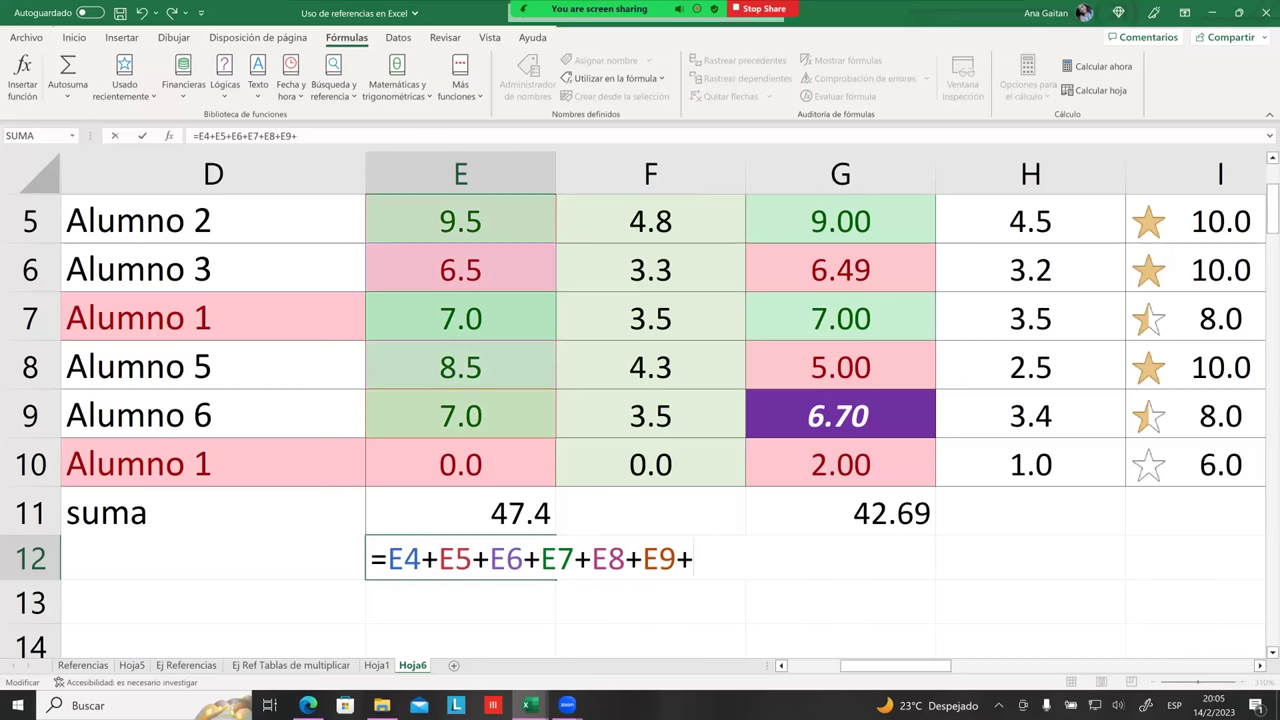
type("E11")
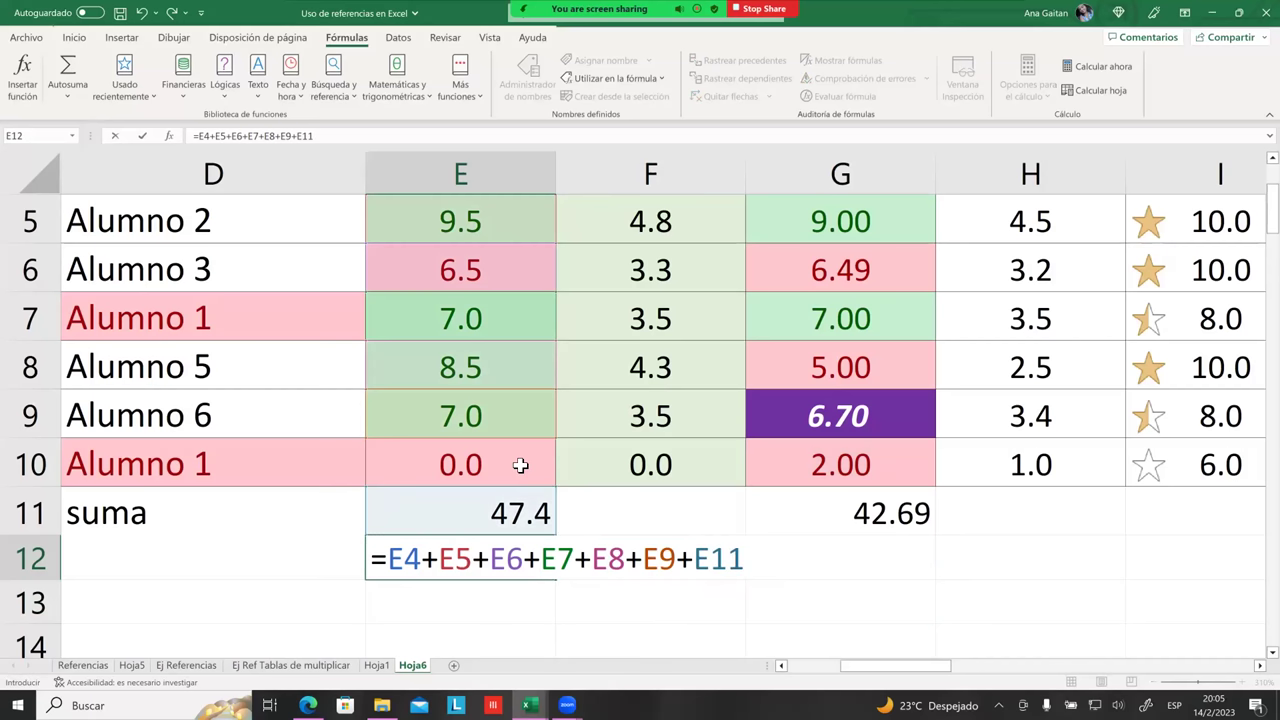
left_click(520, 466)
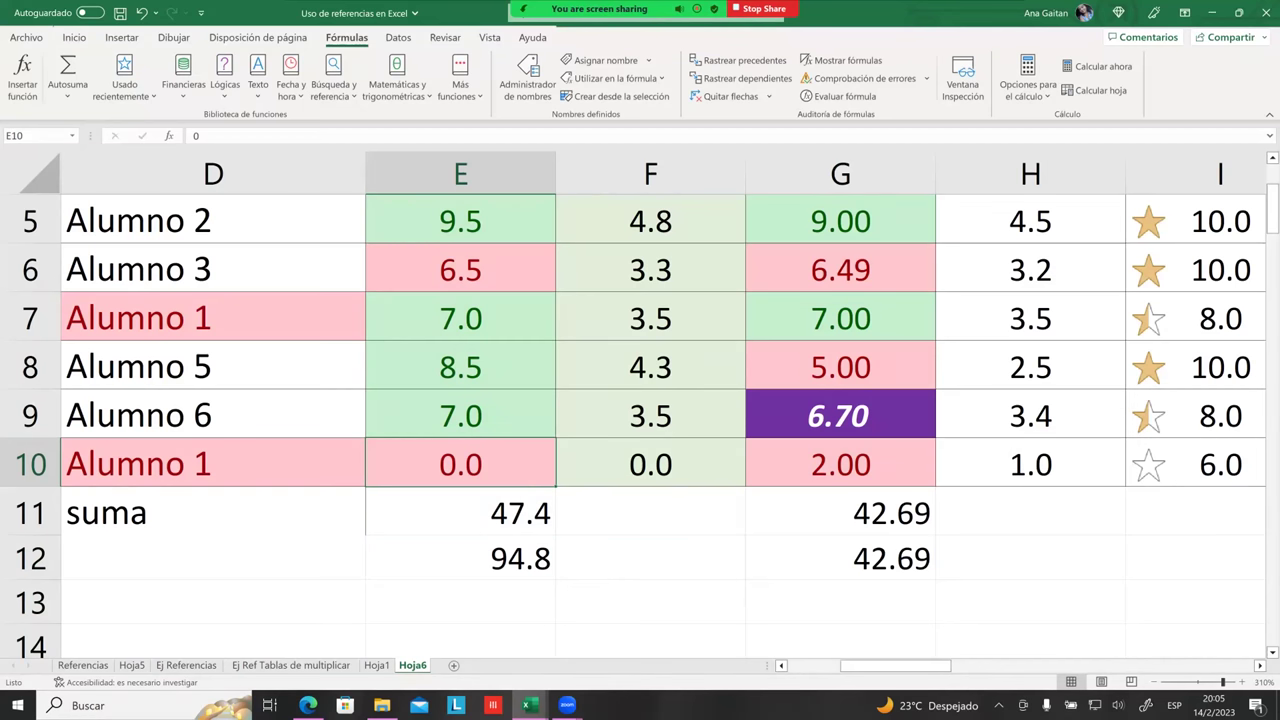
left_click(650, 511)
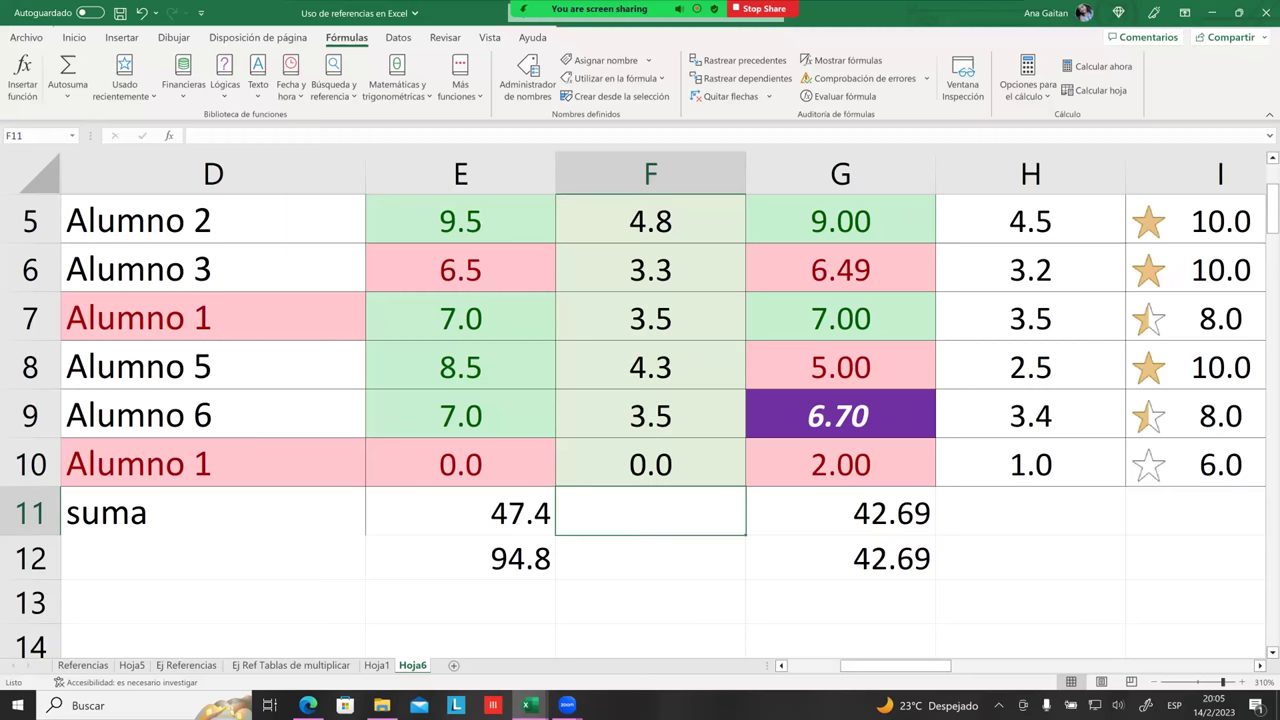
left_click(840, 511)
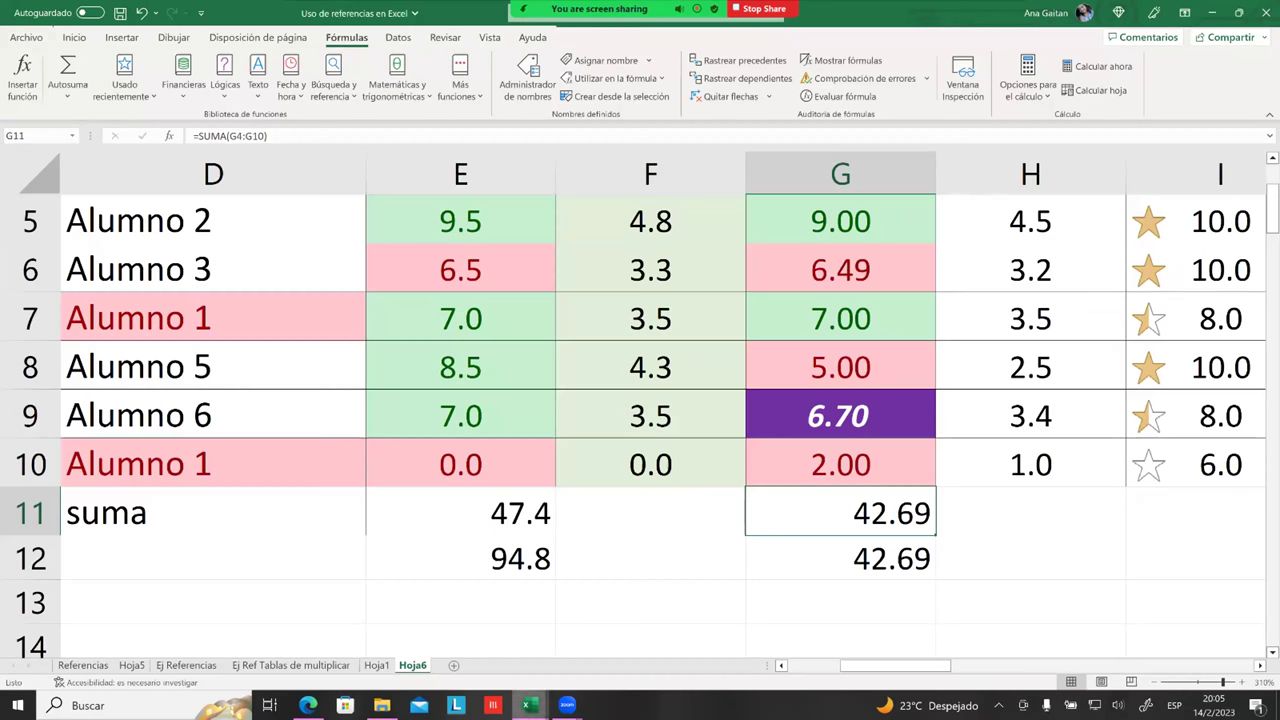
Switch to the browser lesson 2.5 on the Administrador de nombres and stop sharing the screen
left_click(529, 705)
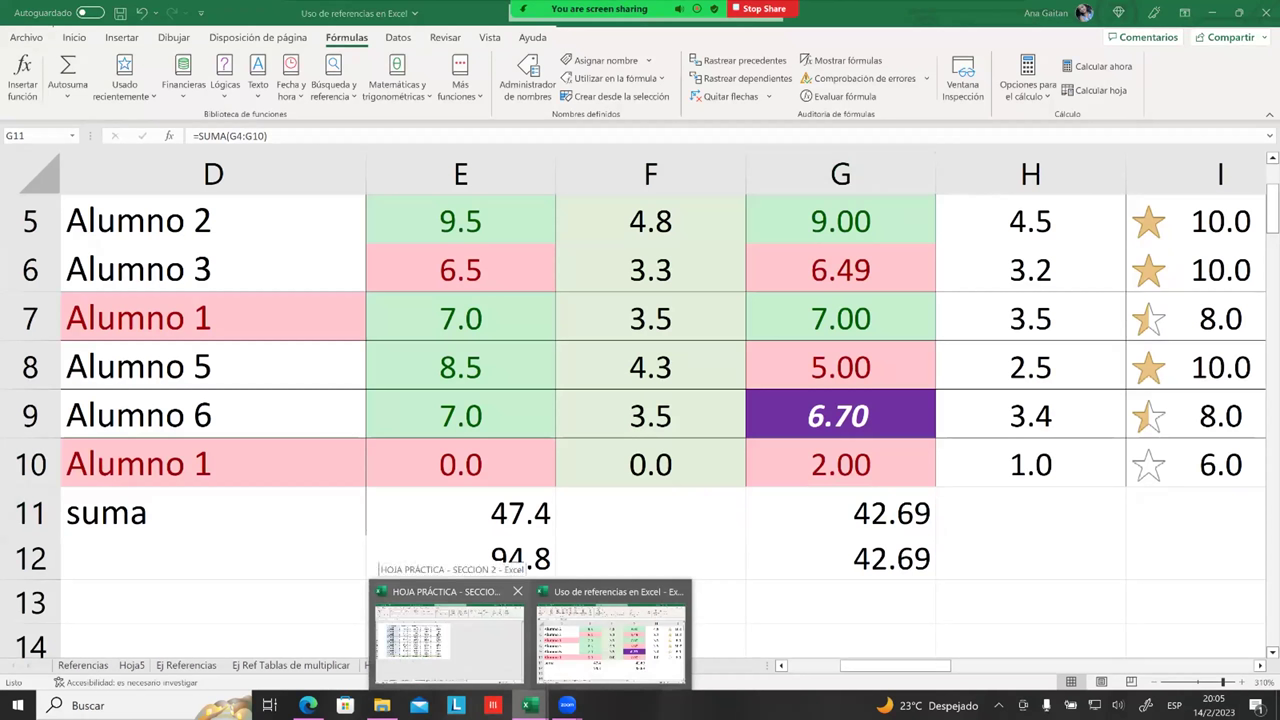
left_click(308, 705)
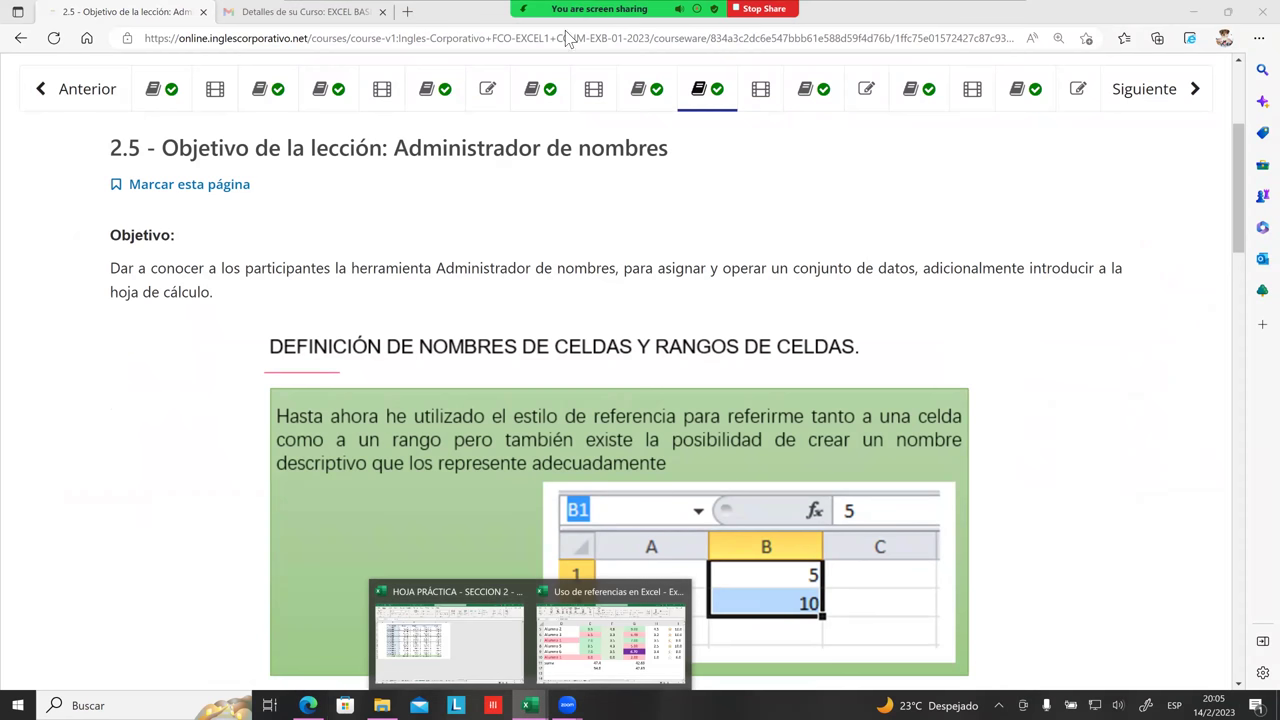
left_click(763, 9)
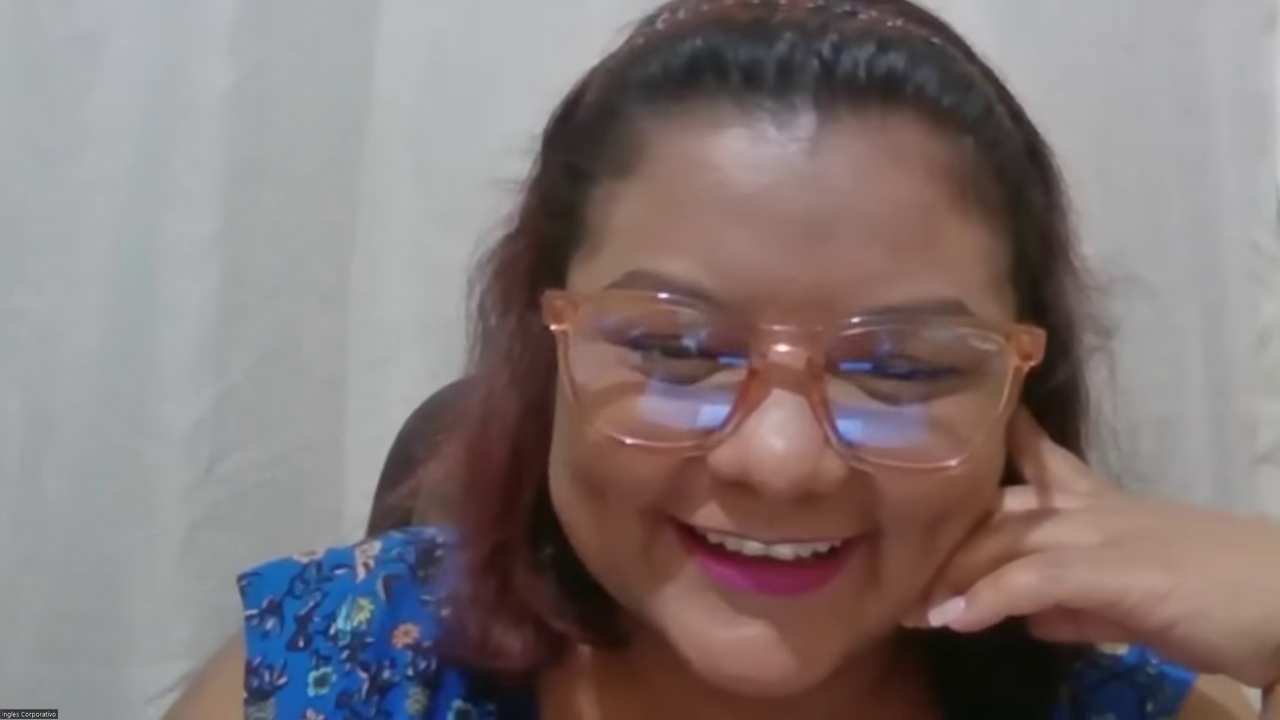